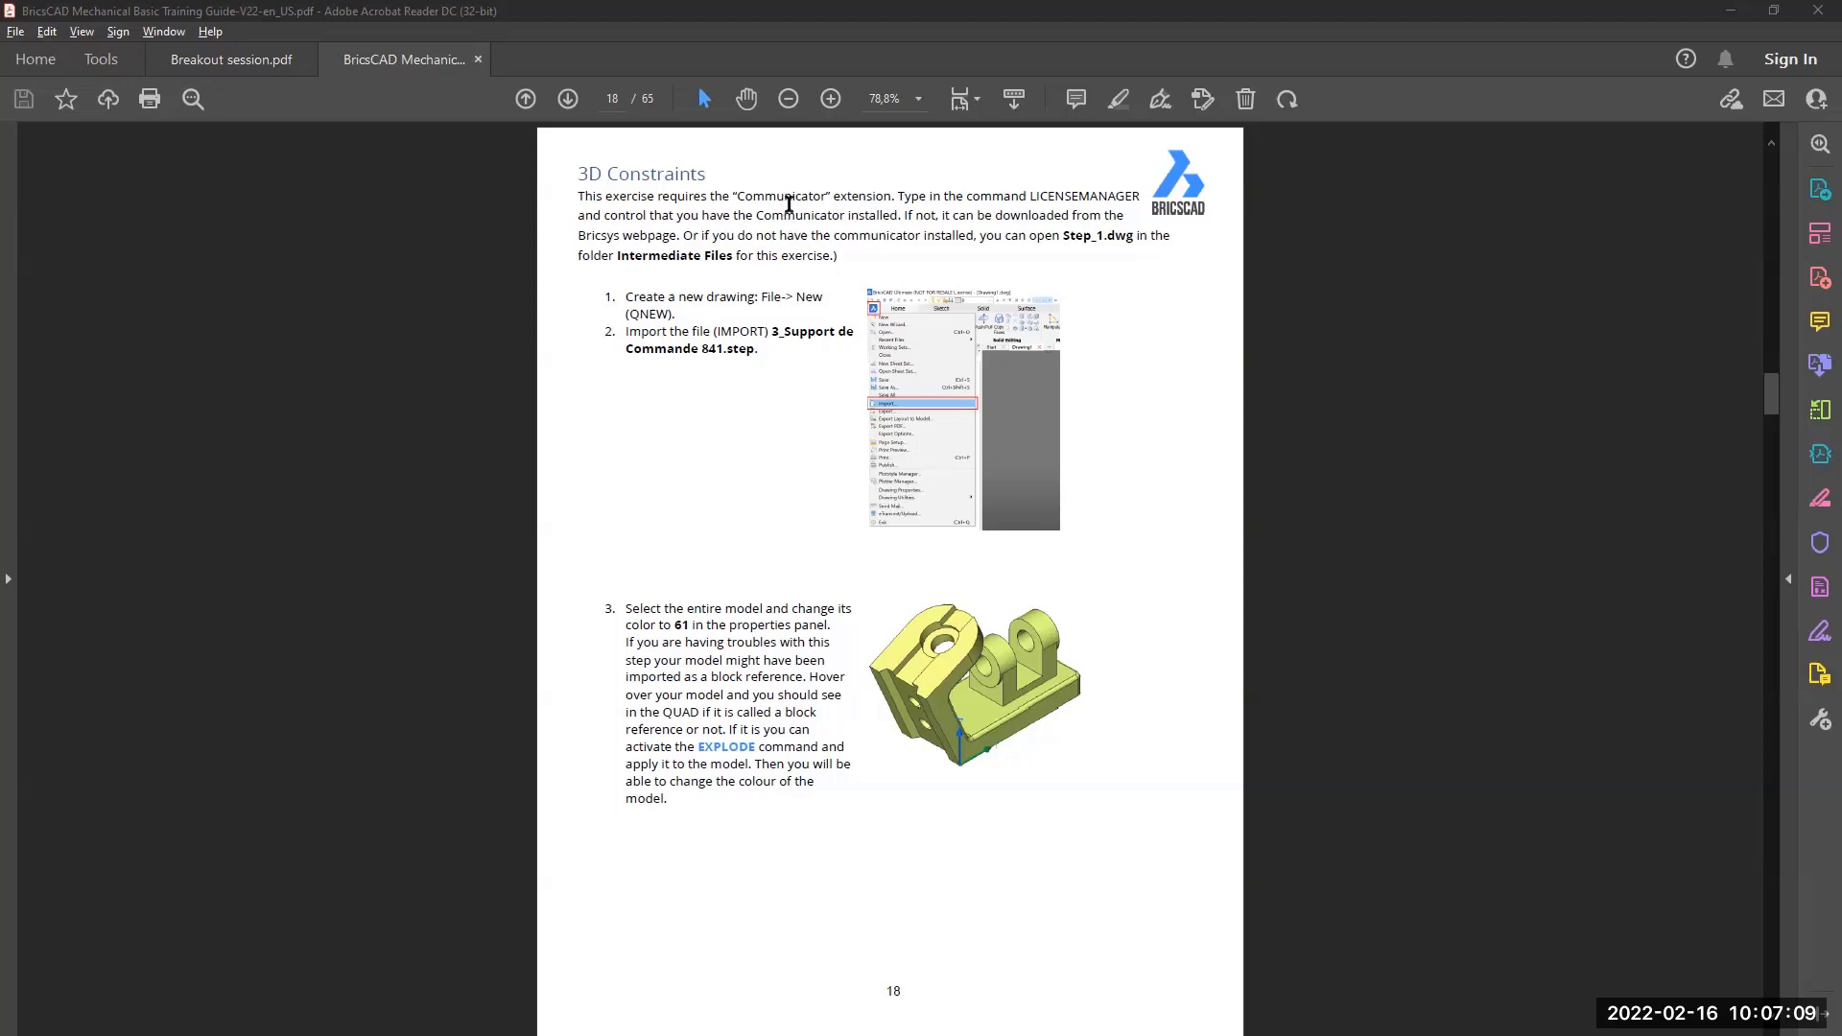
# Browse the 3_3D Constraints dataset folder and its Intermediate Files subfolder to locate 3_Support de Commande 841.step and Step_1.dwg.
pyautogui.hotkey('alt', 'Tab')
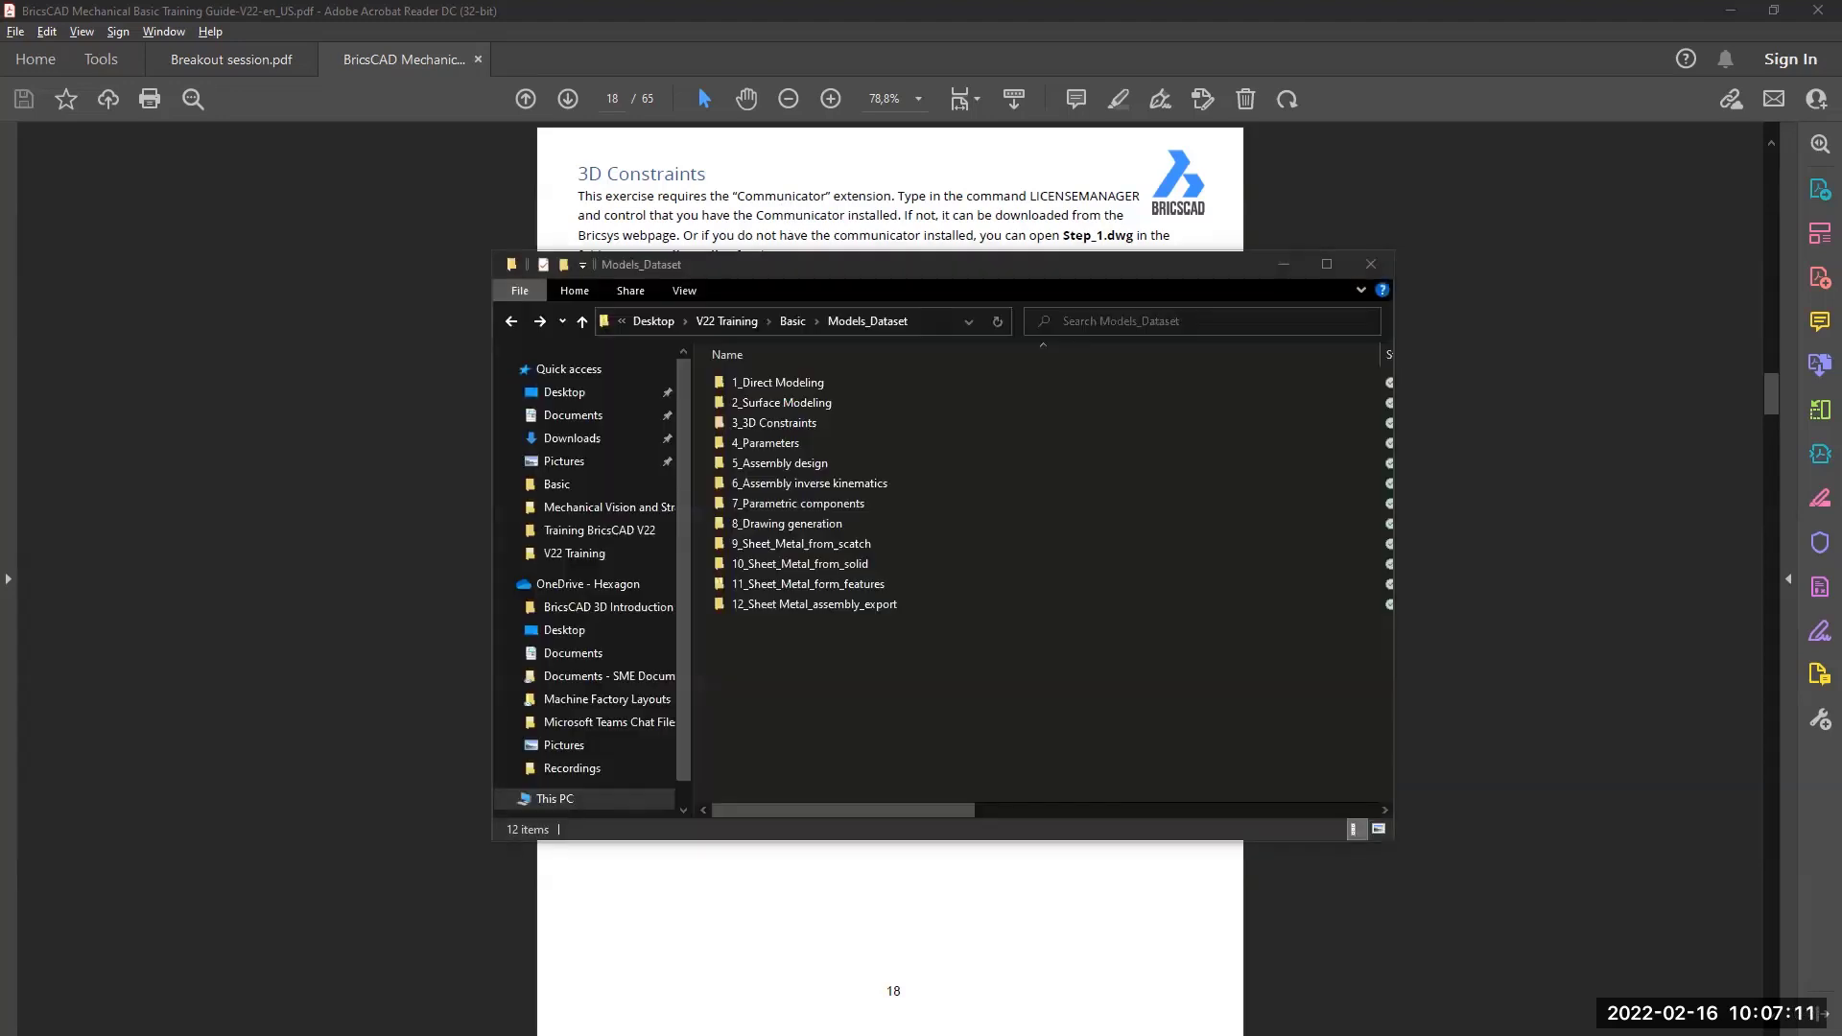
pyautogui.doubleClick(803, 424)
pyautogui.click(844, 423)
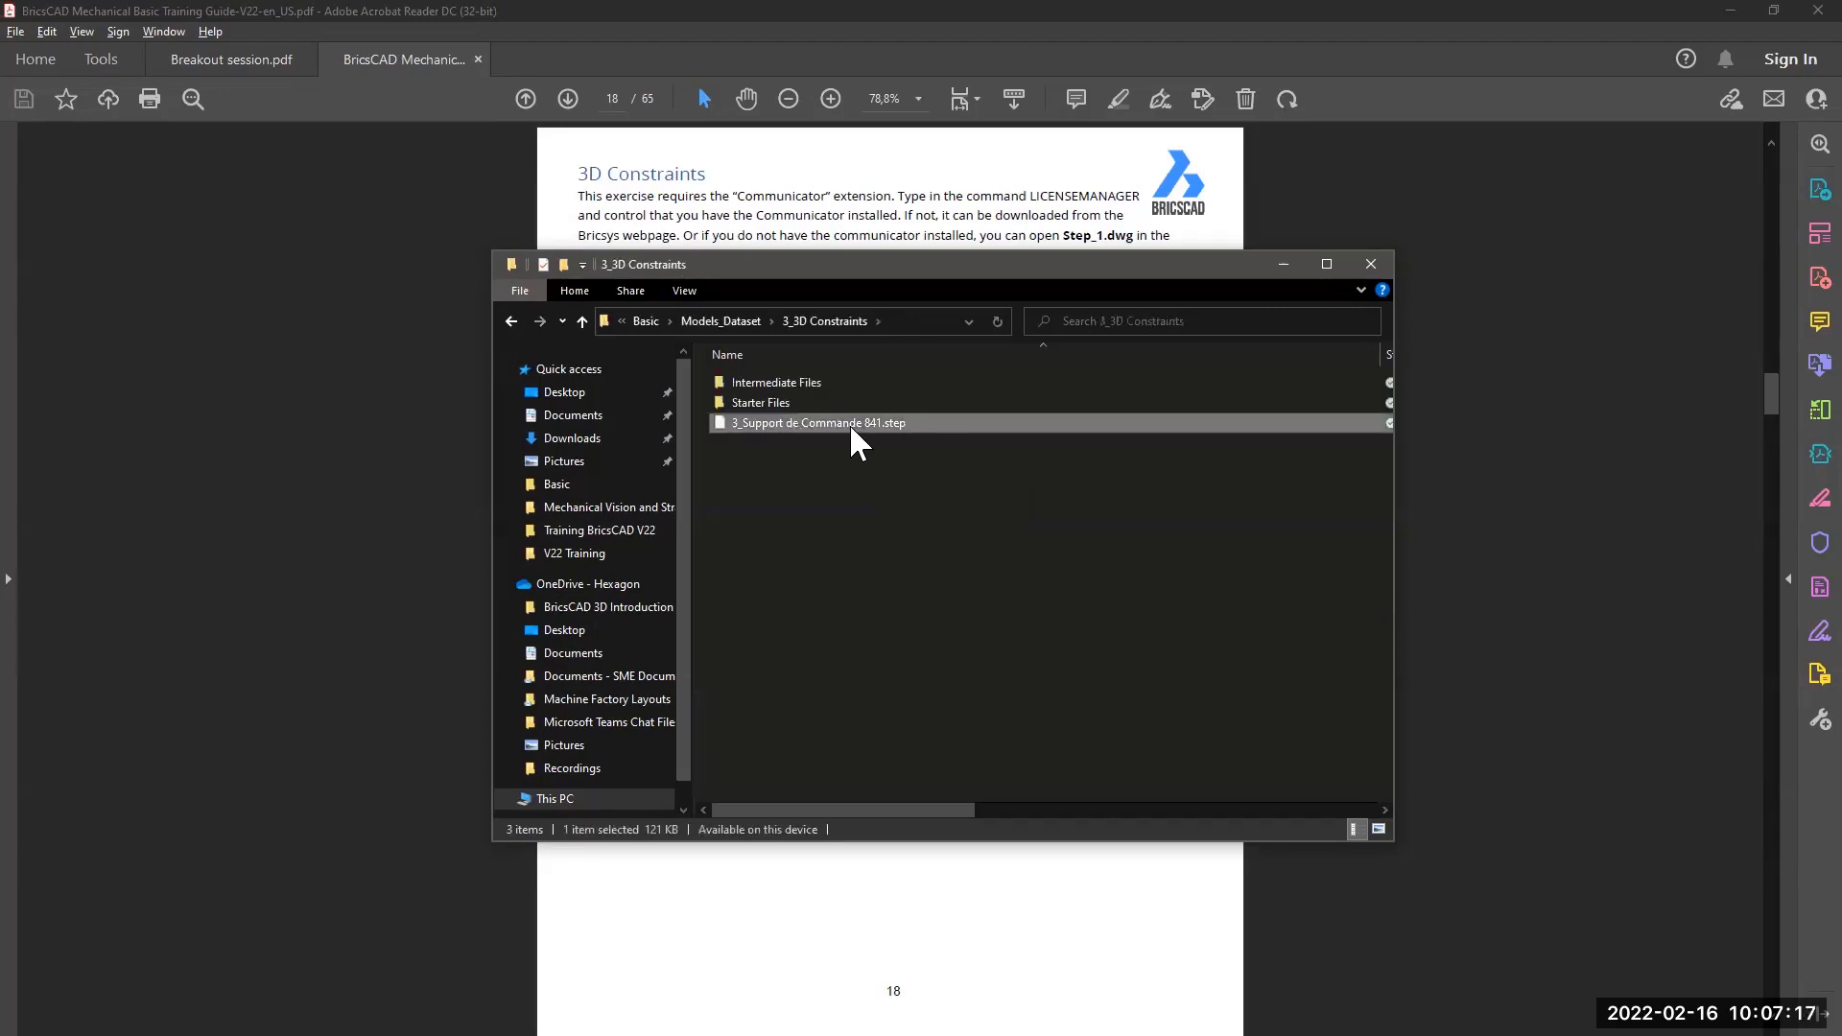
pyautogui.doubleClick(780, 382)
pyautogui.click(741, 383)
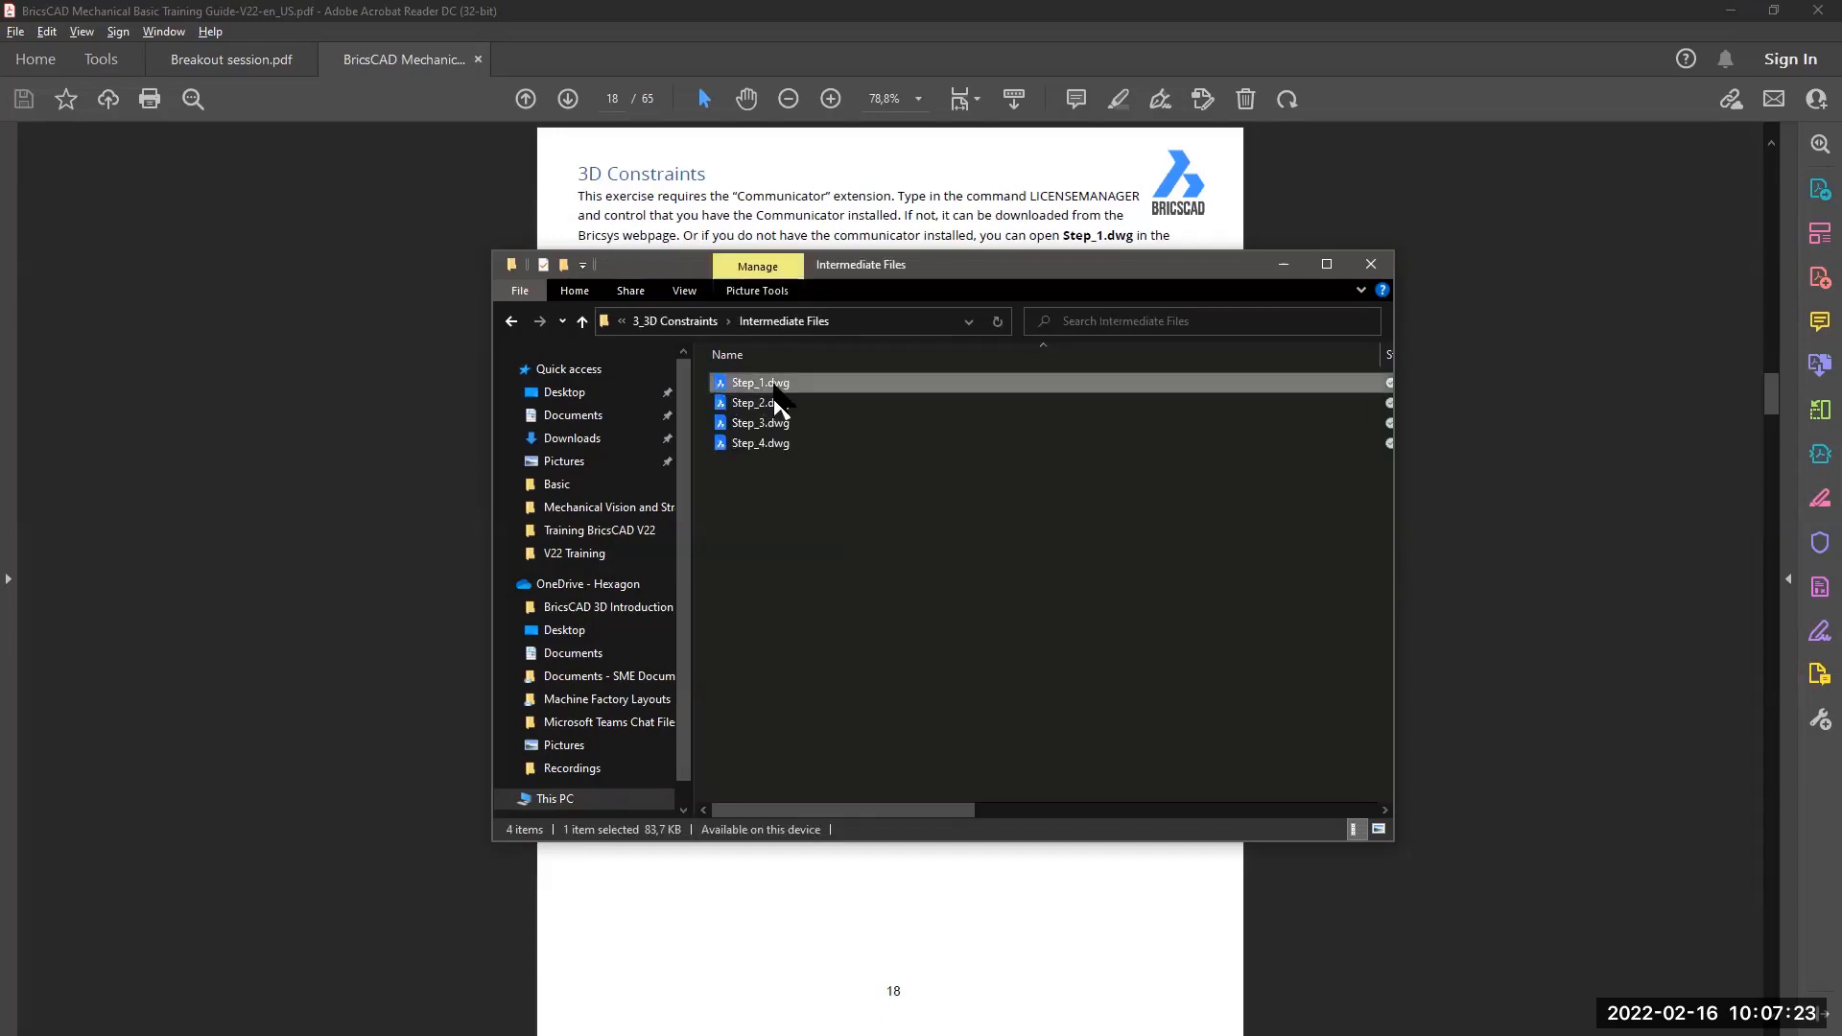
pyautogui.click(512, 322)
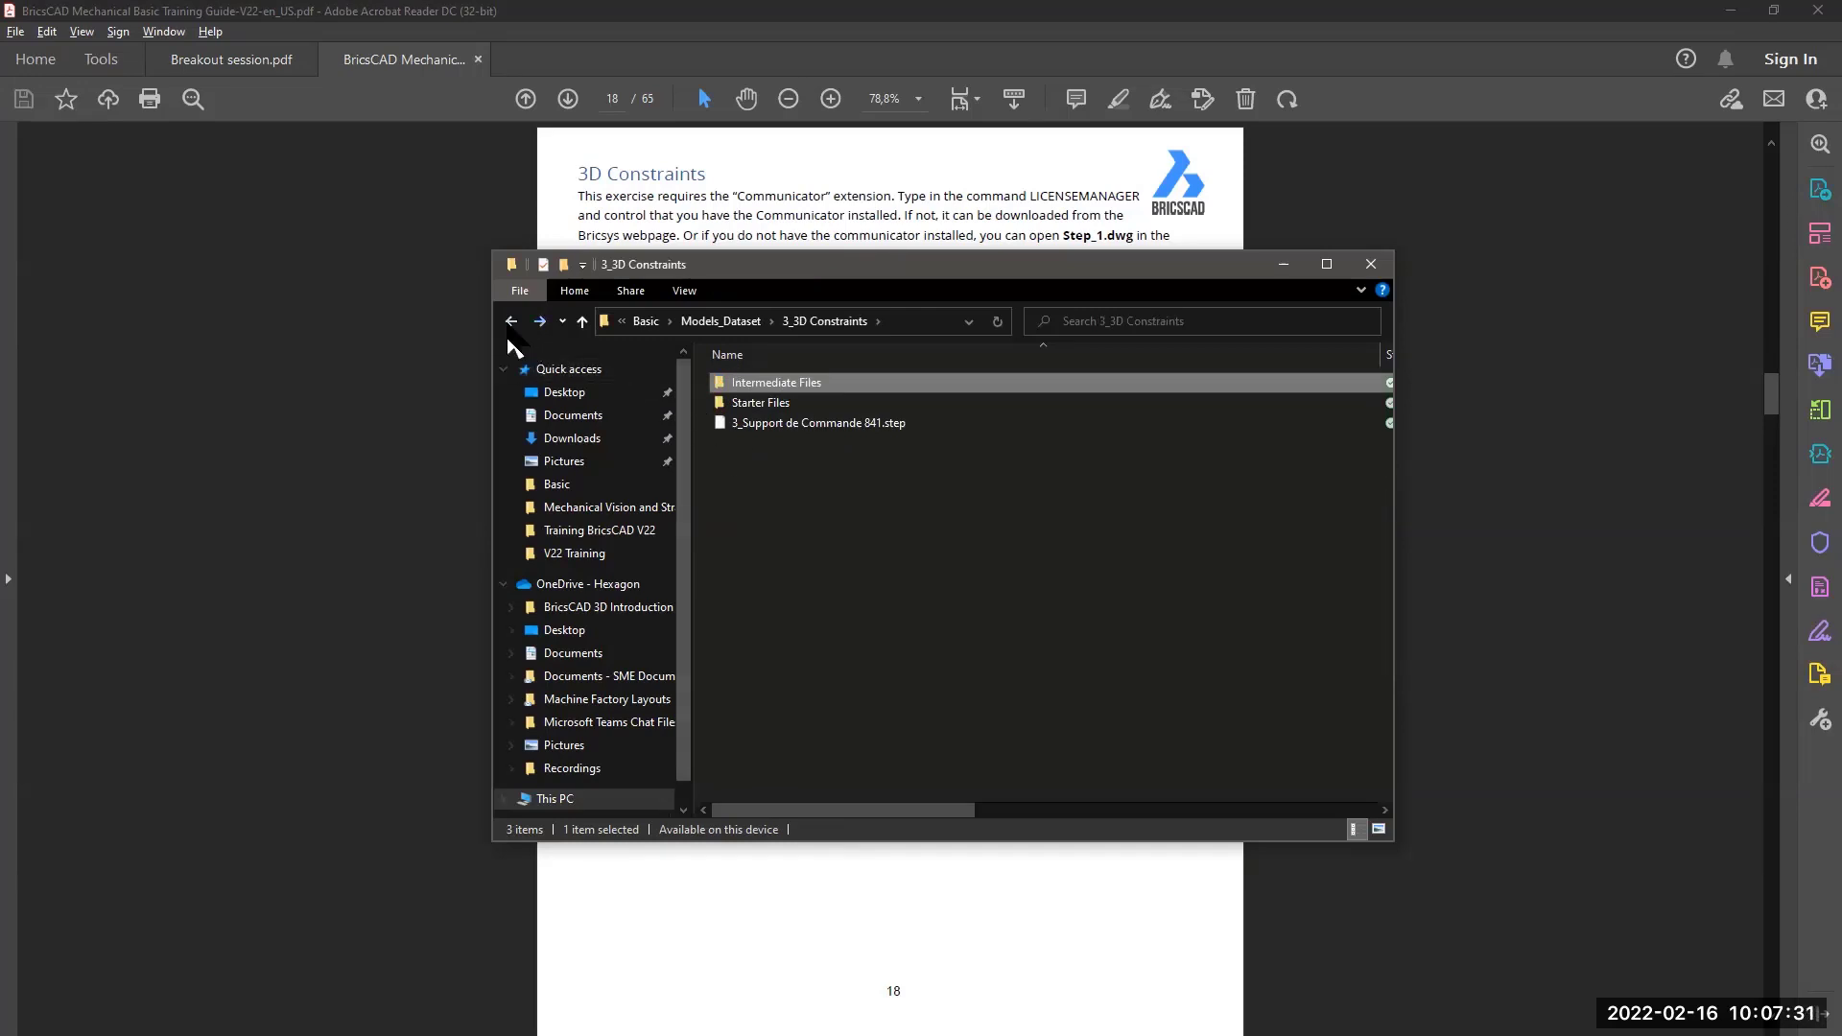
pyautogui.click(512, 322)
pyautogui.click(1283, 264)
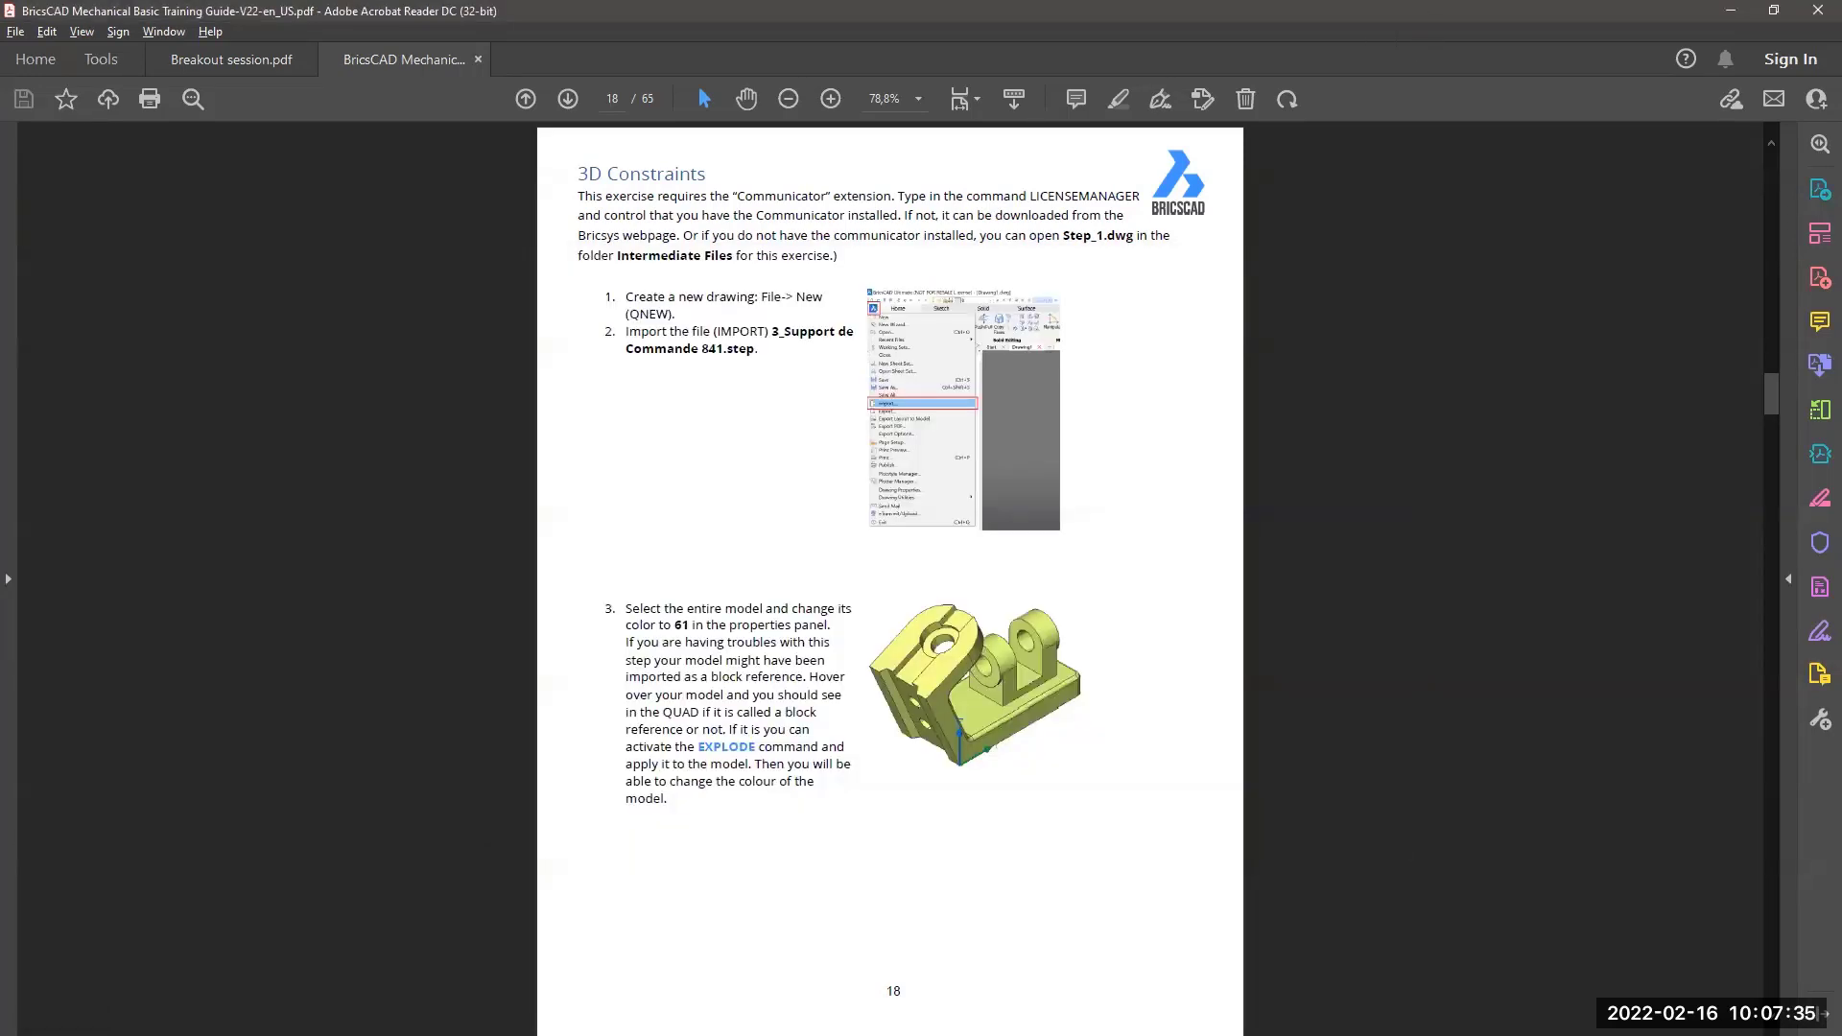
# Switch to BricsCAD and create a new drawing from the Mechanical-mm template.
pyautogui.hotkey('alt', 'Tab')
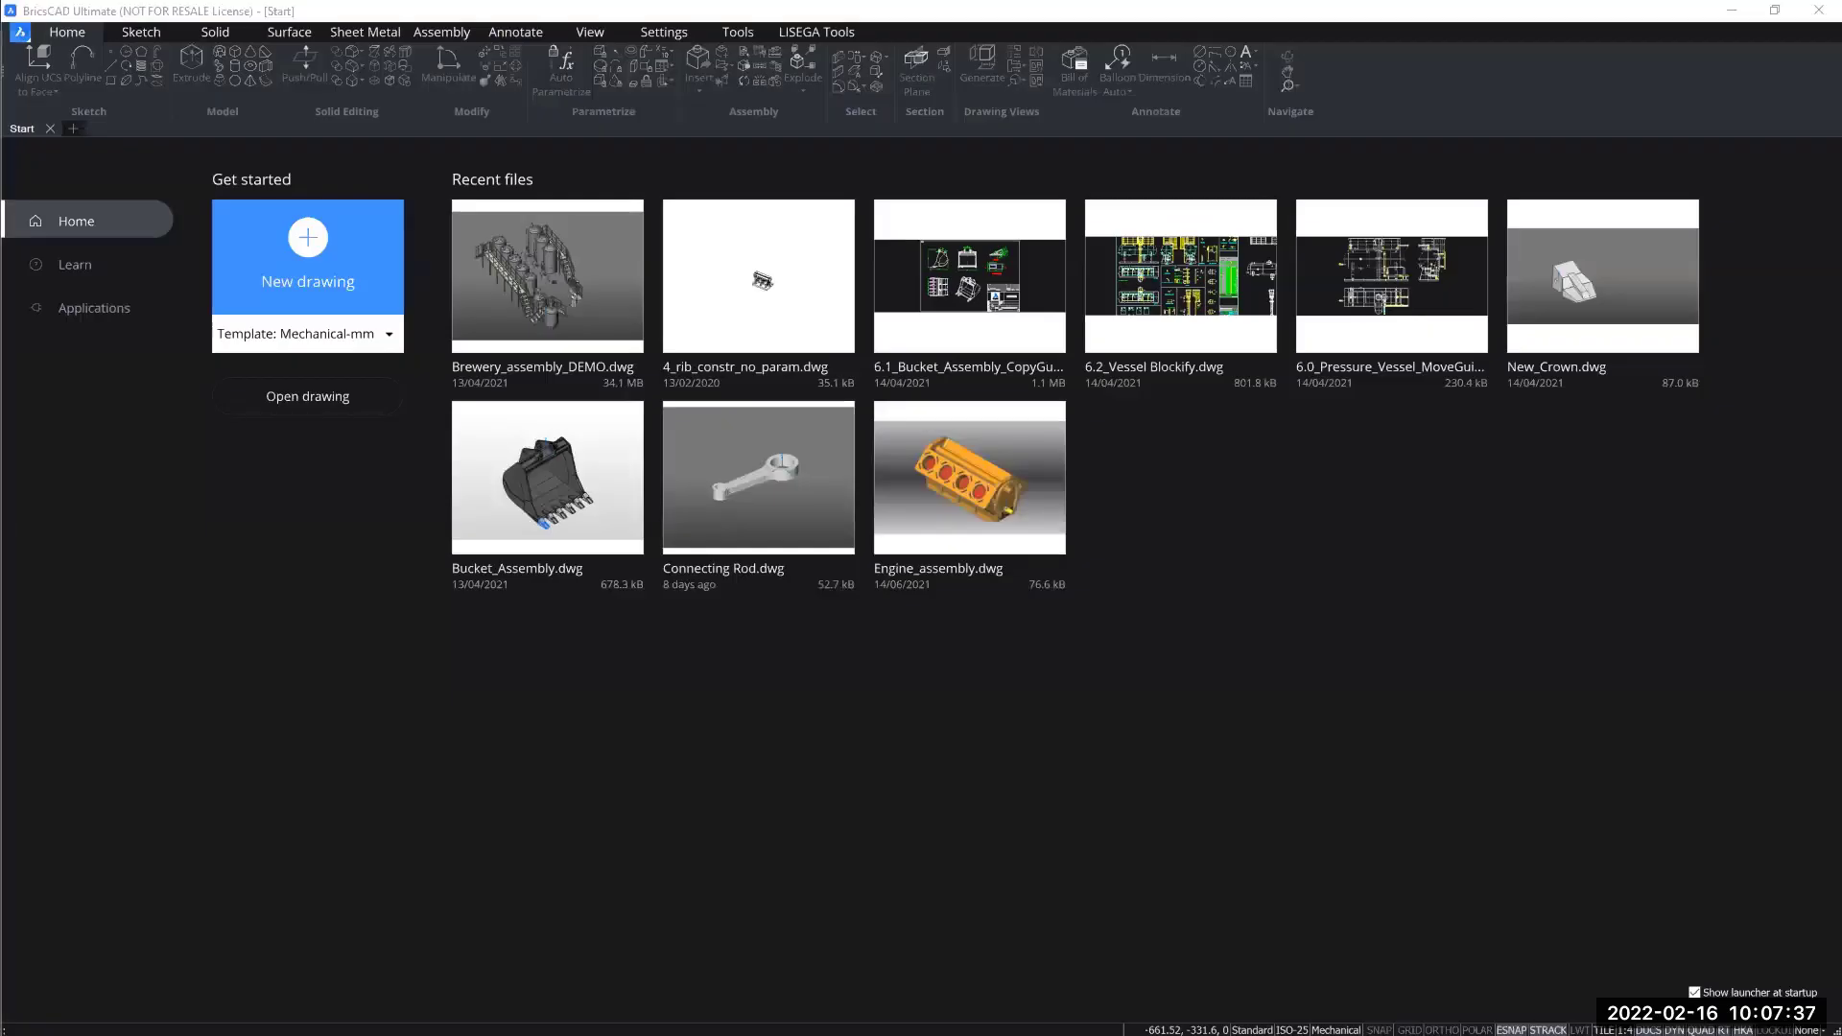
pyautogui.hotkey('alt', 'Tab')
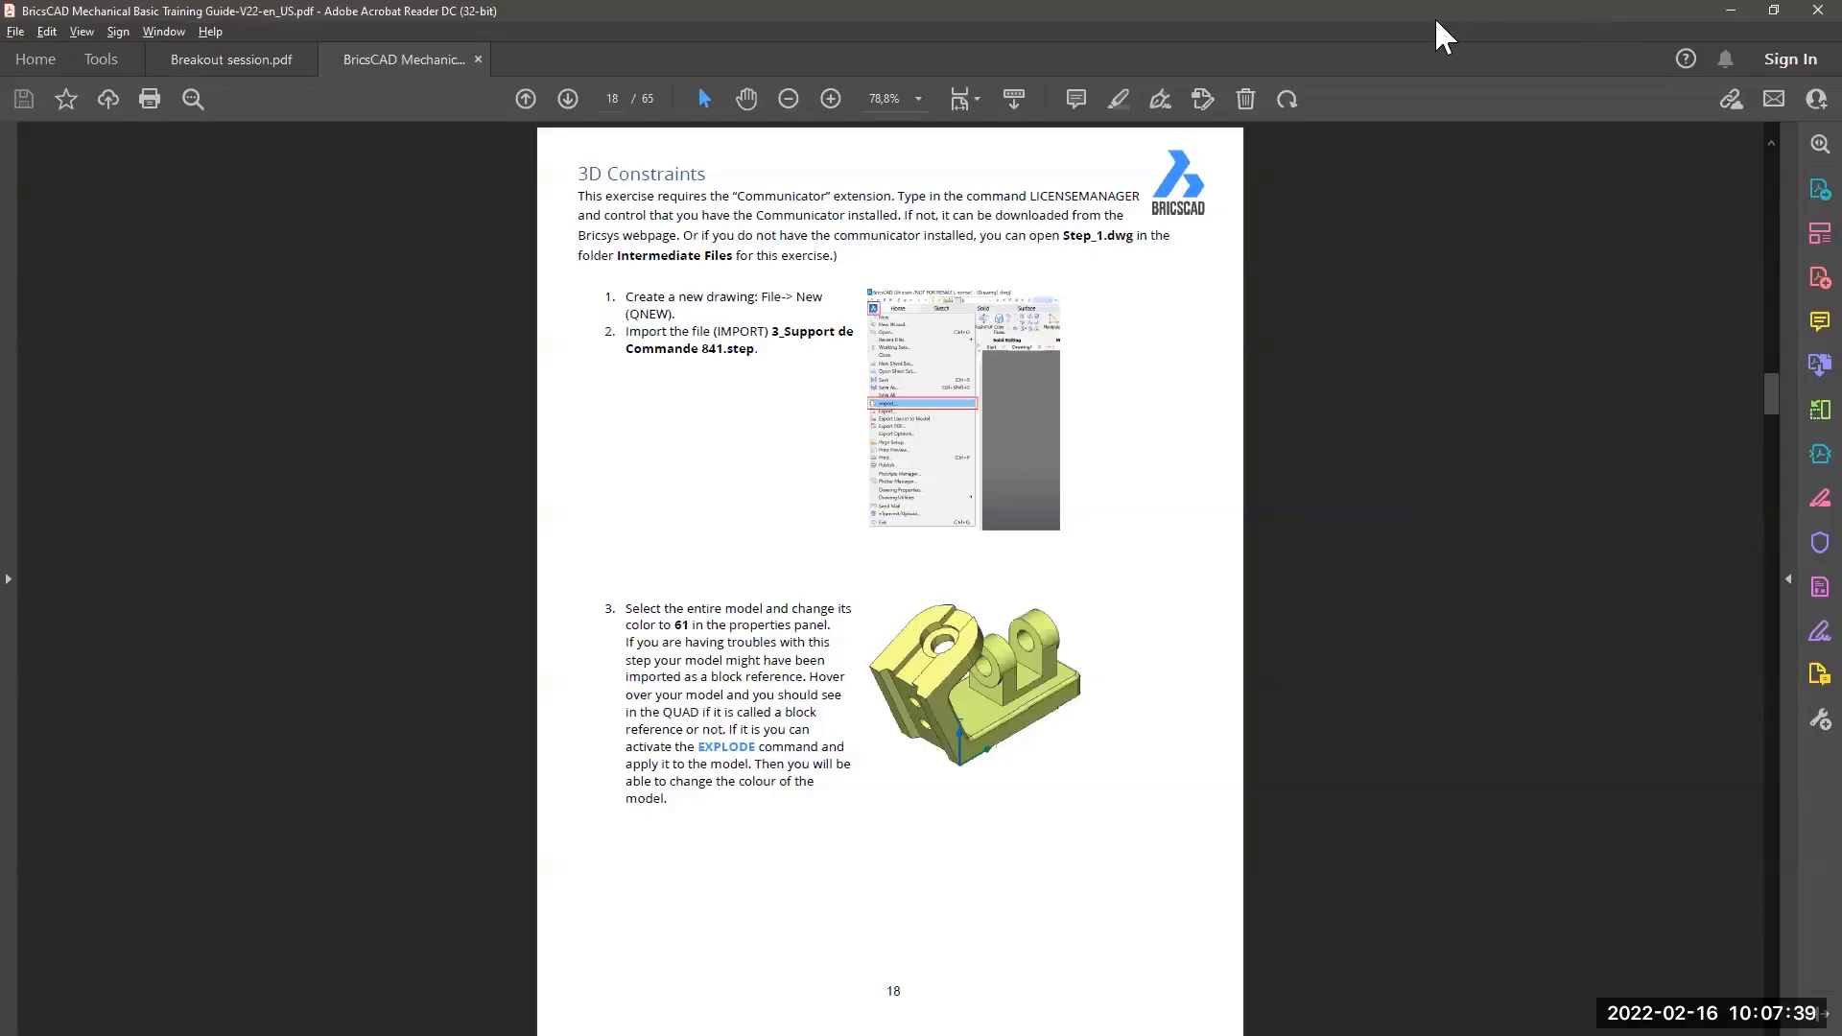
pyautogui.hotkey('alt', 'Tab')
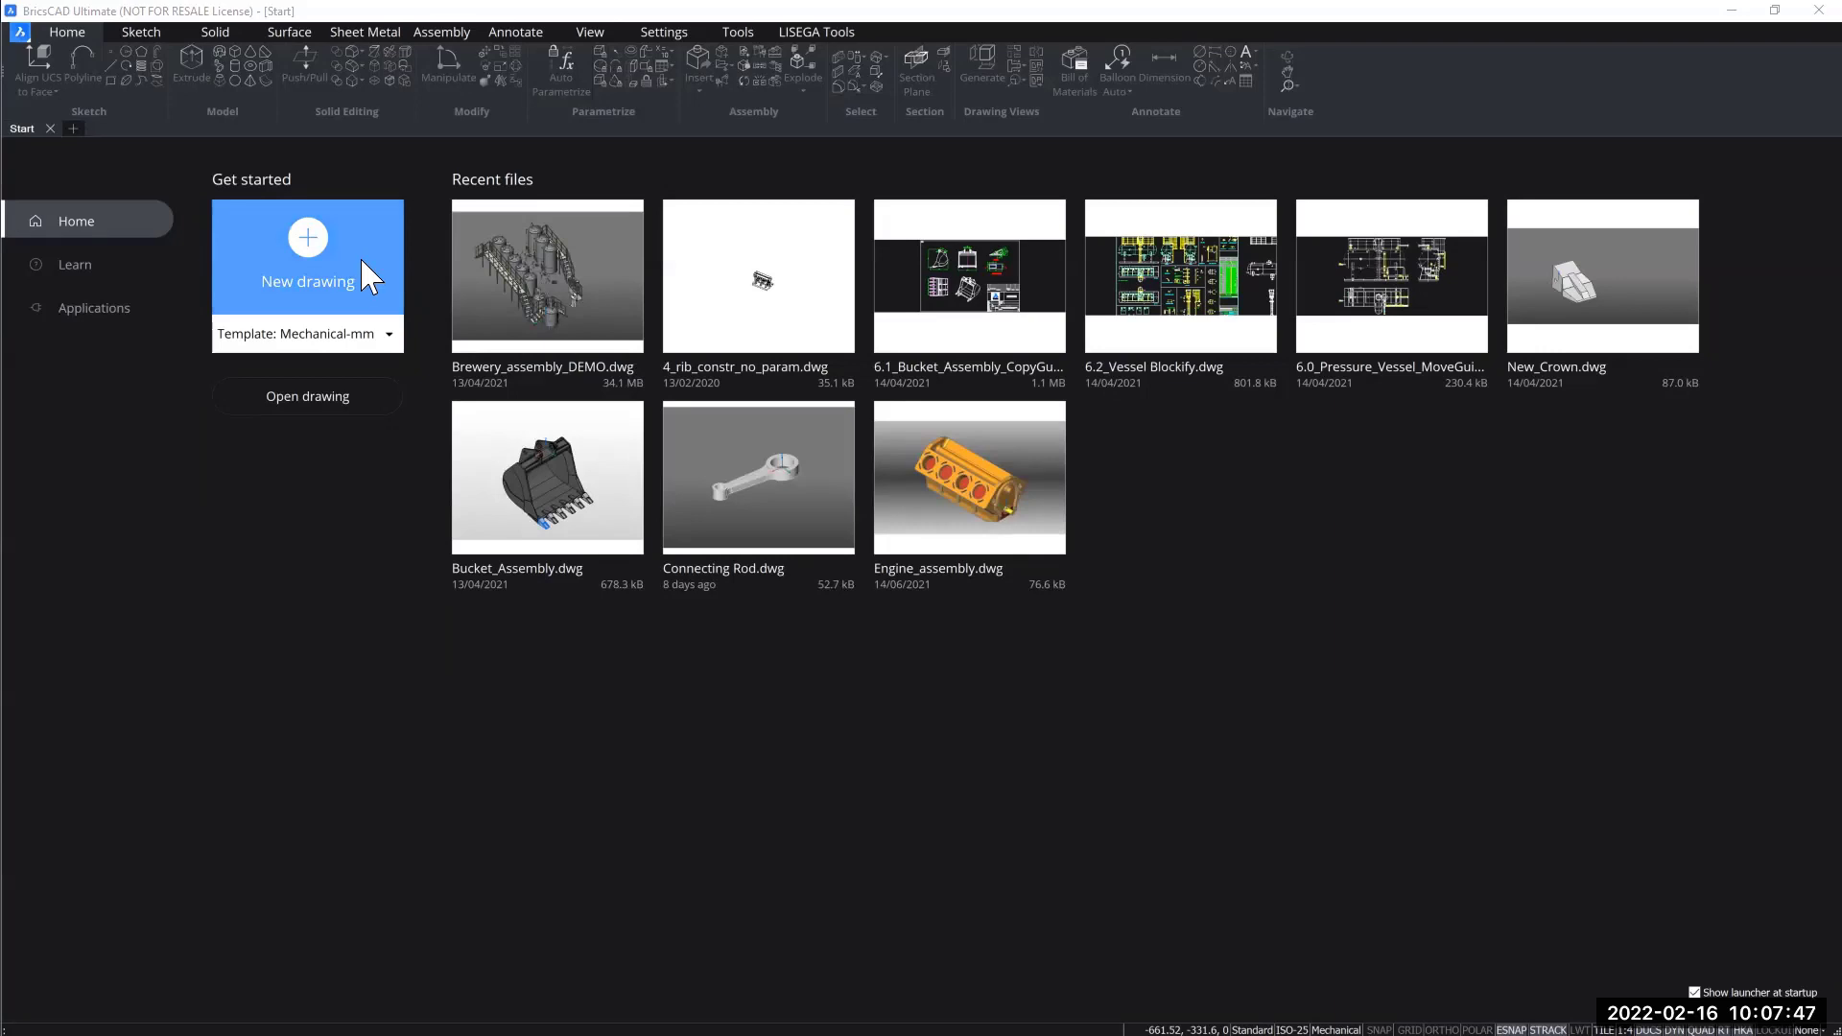
pyautogui.click(305, 251)
pyautogui.click(306, 252)
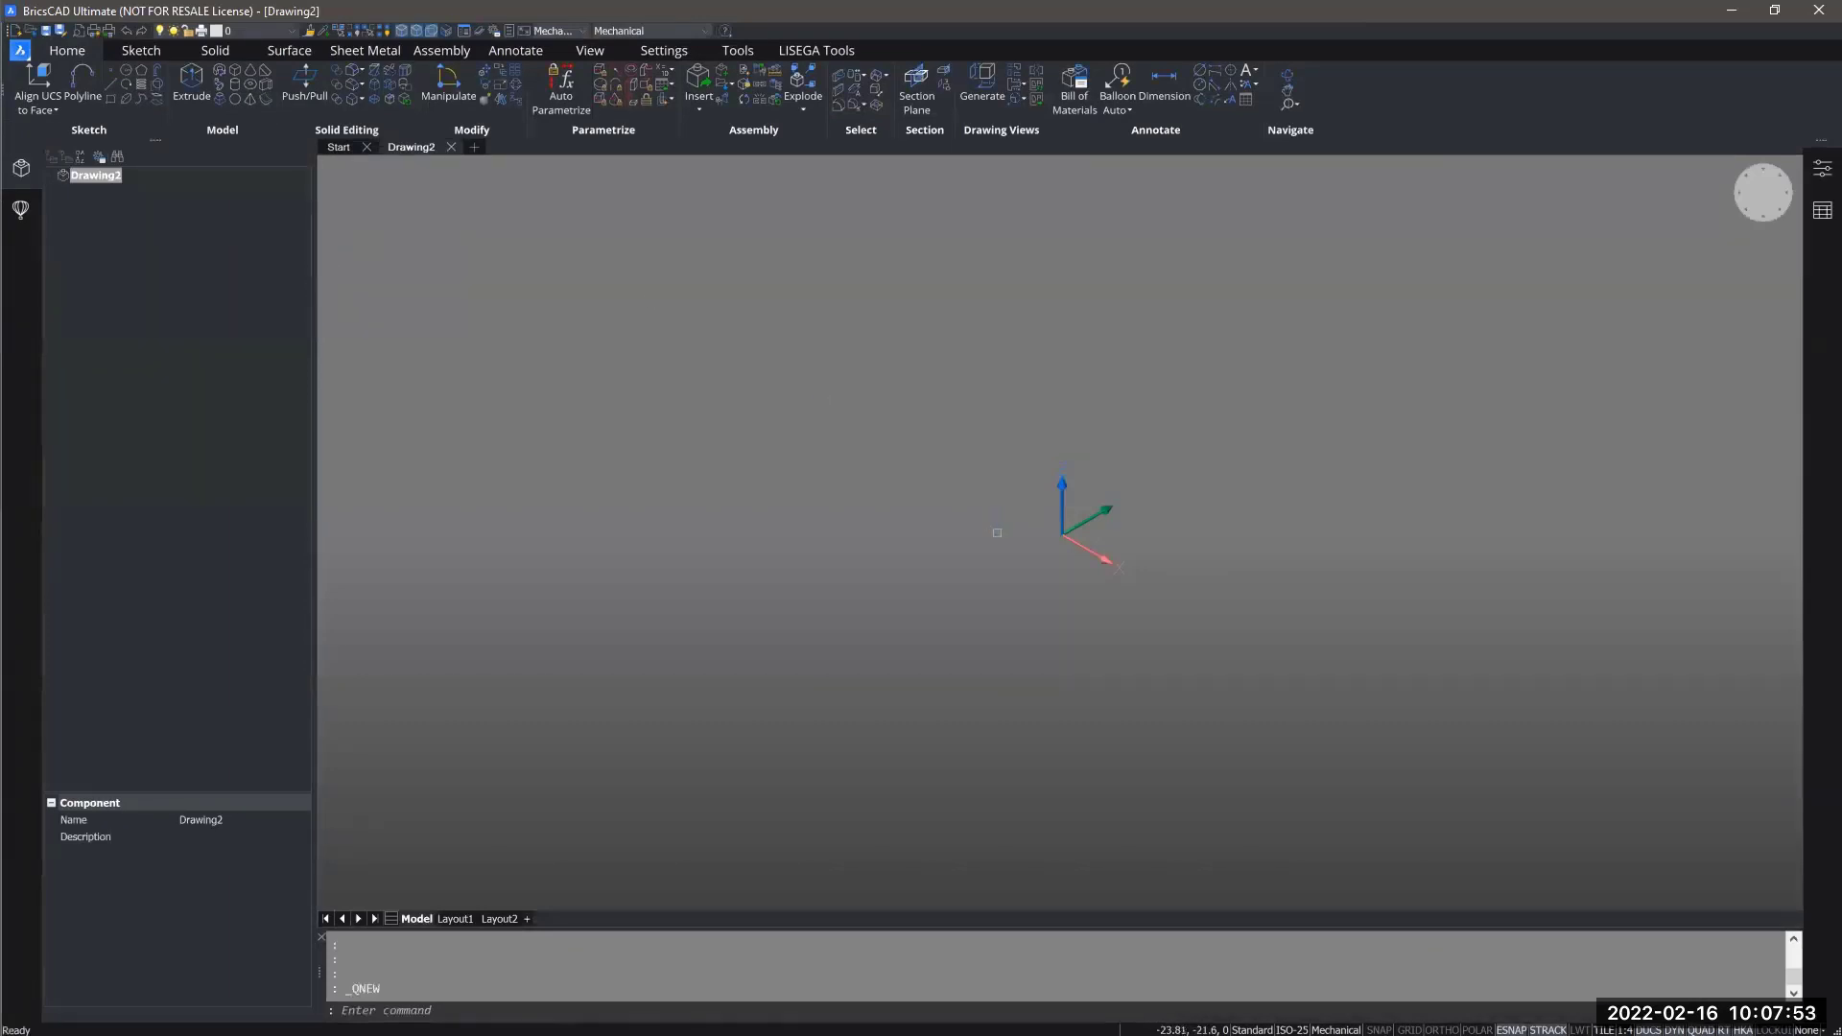
pyautogui.moveTo(999, 532); pyautogui.dragTo(782, 535, button='middle')
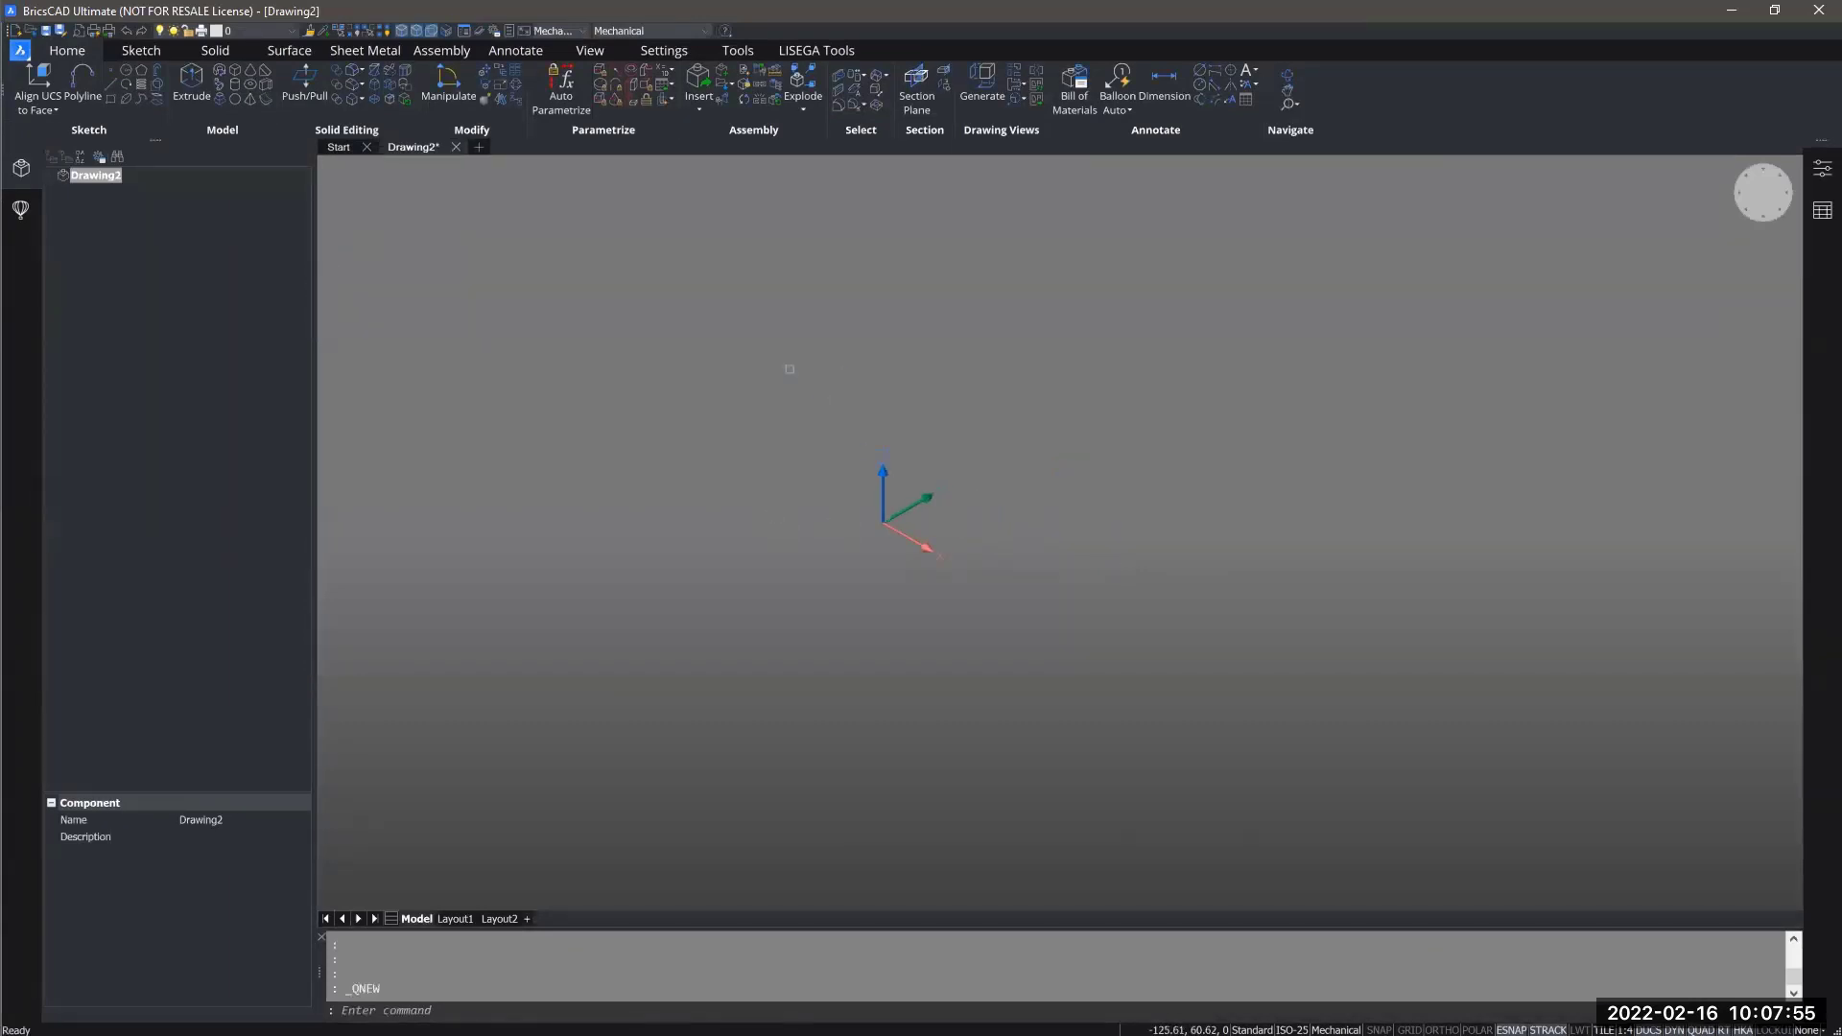
# Import the file 3_Support de Commande 841.step from the 3_3D Constraints folder into the new drawing.
pyautogui.click(20, 52)
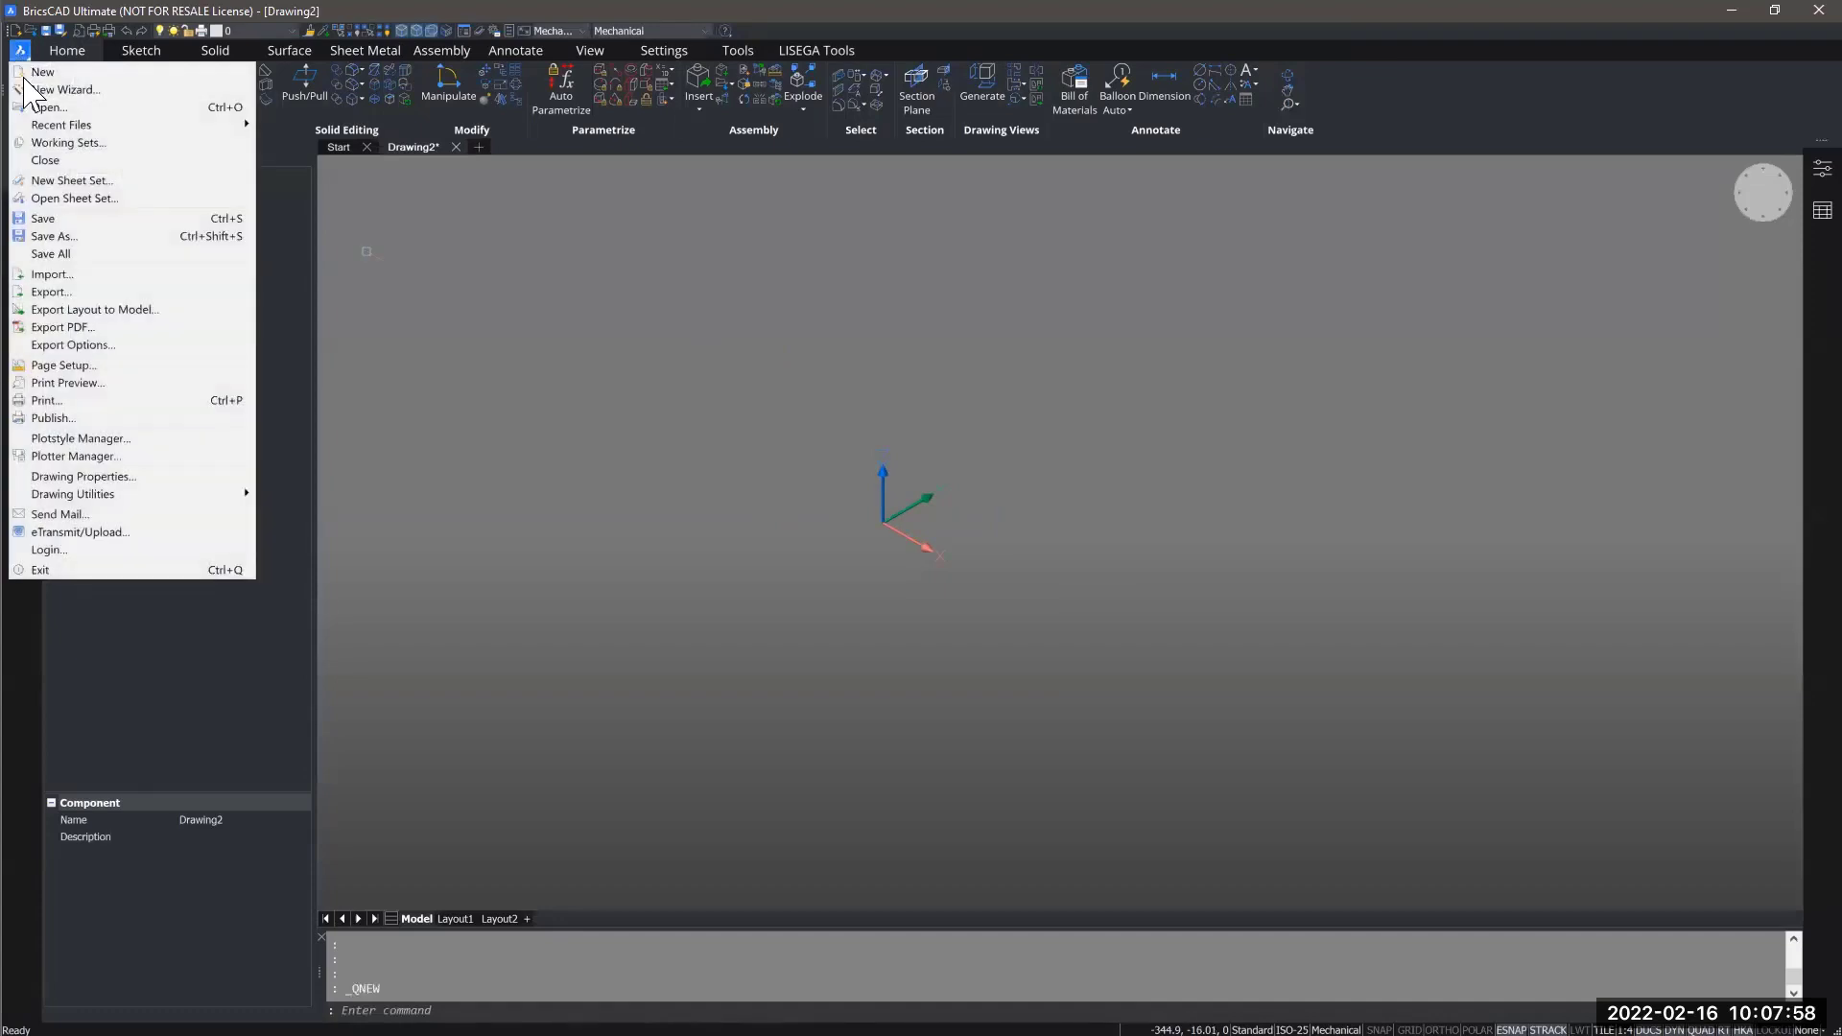
pyautogui.click(77, 275)
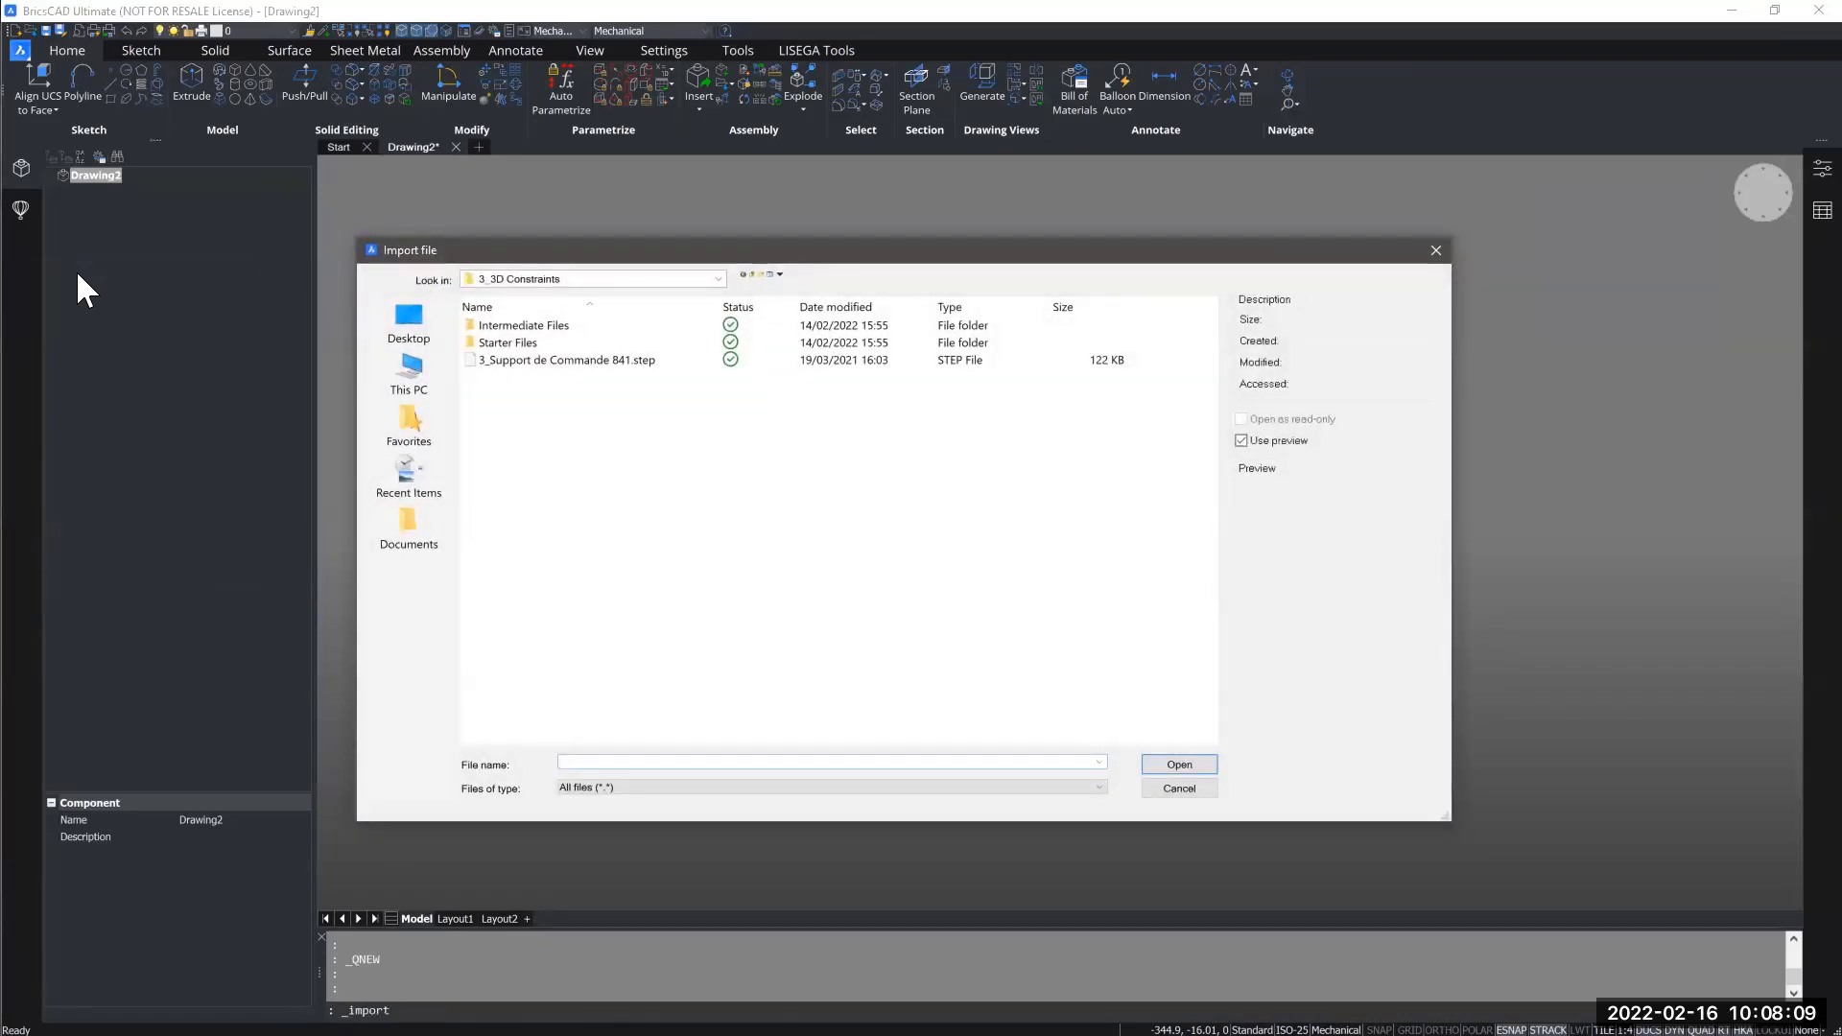
pyautogui.click(613, 362)
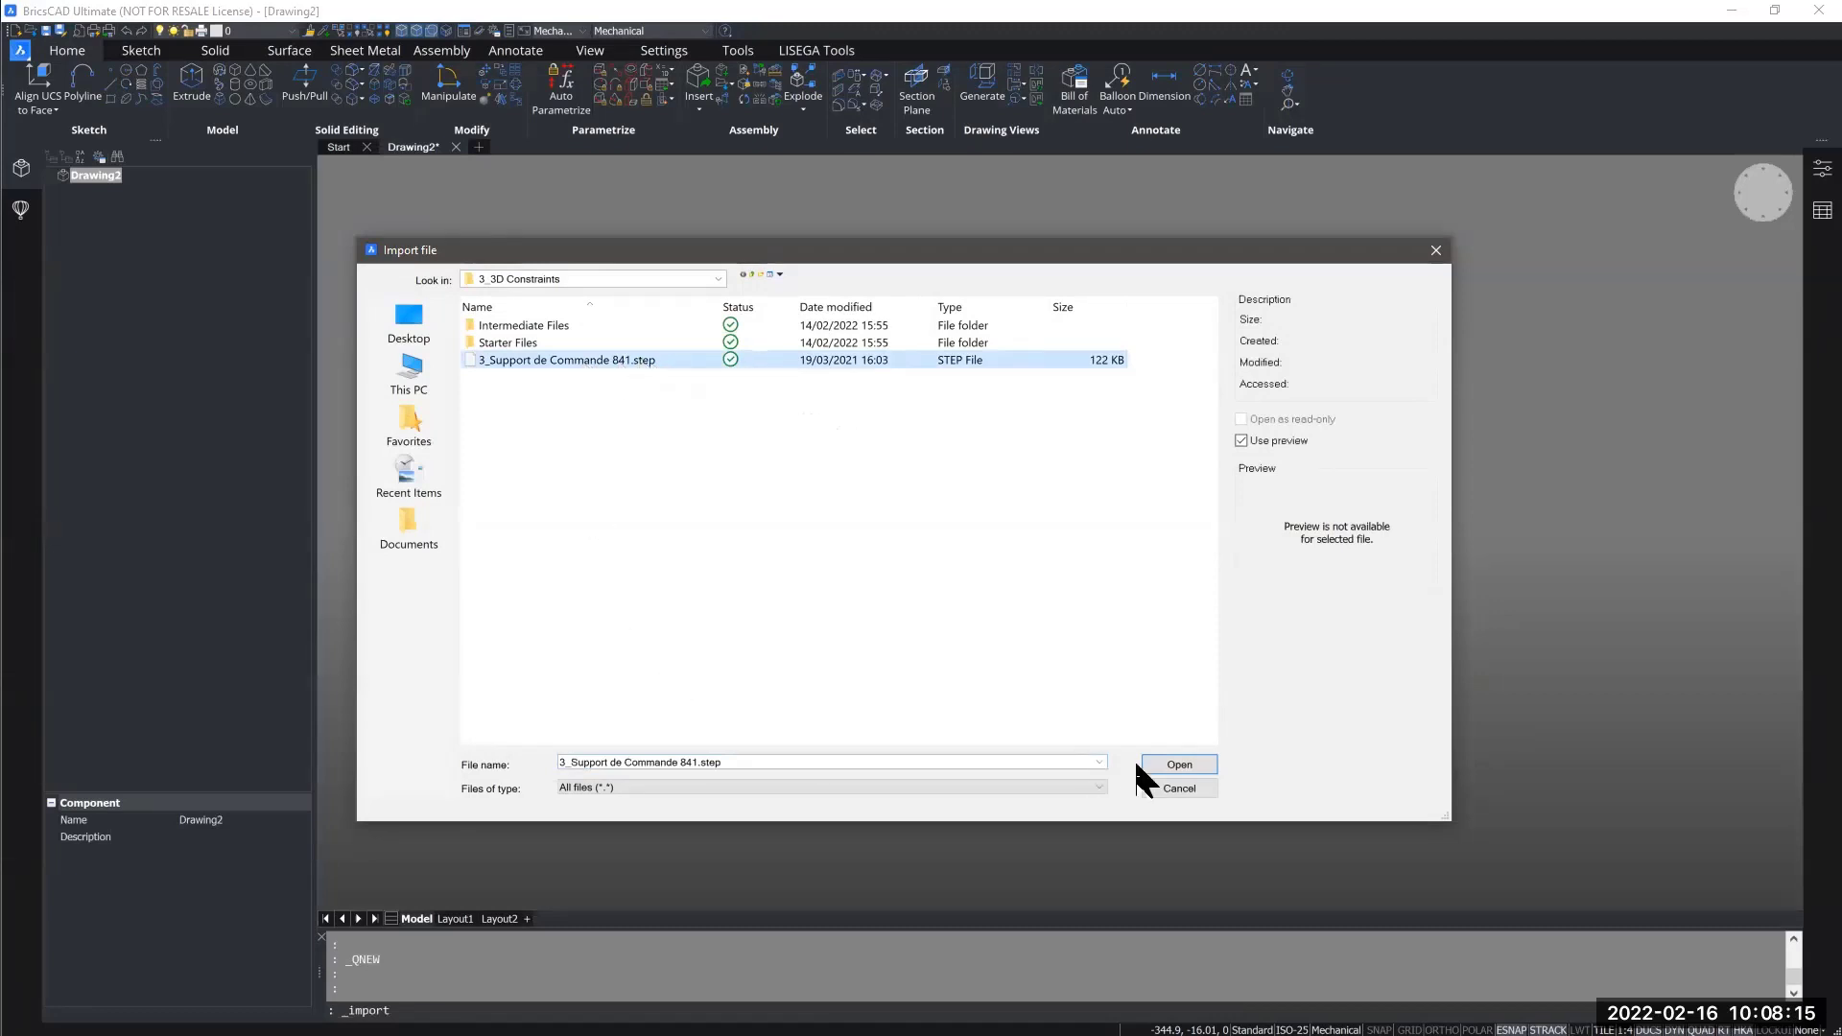
pyautogui.click(1176, 765)
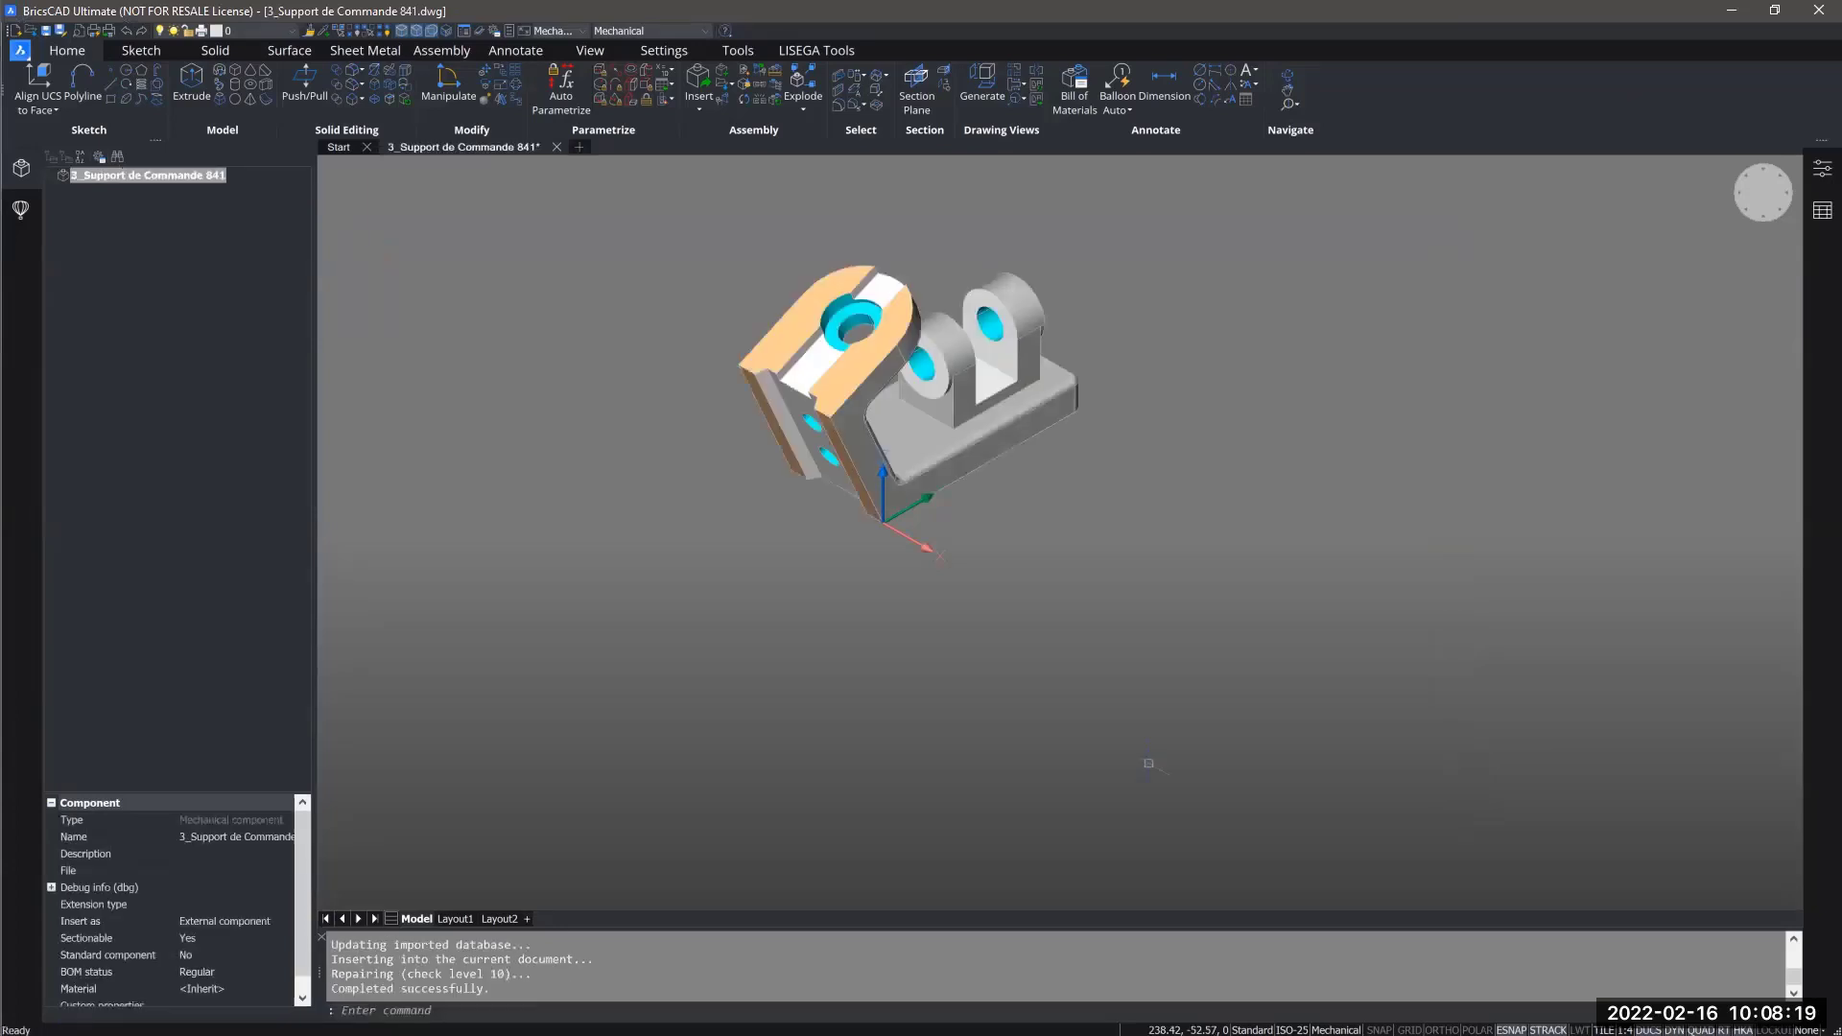
# Set the color of the entire imported solid to index color 61 in its properties.
pyautogui.moveTo(1126, 608); pyautogui.dragTo(934, 607, button='middle')
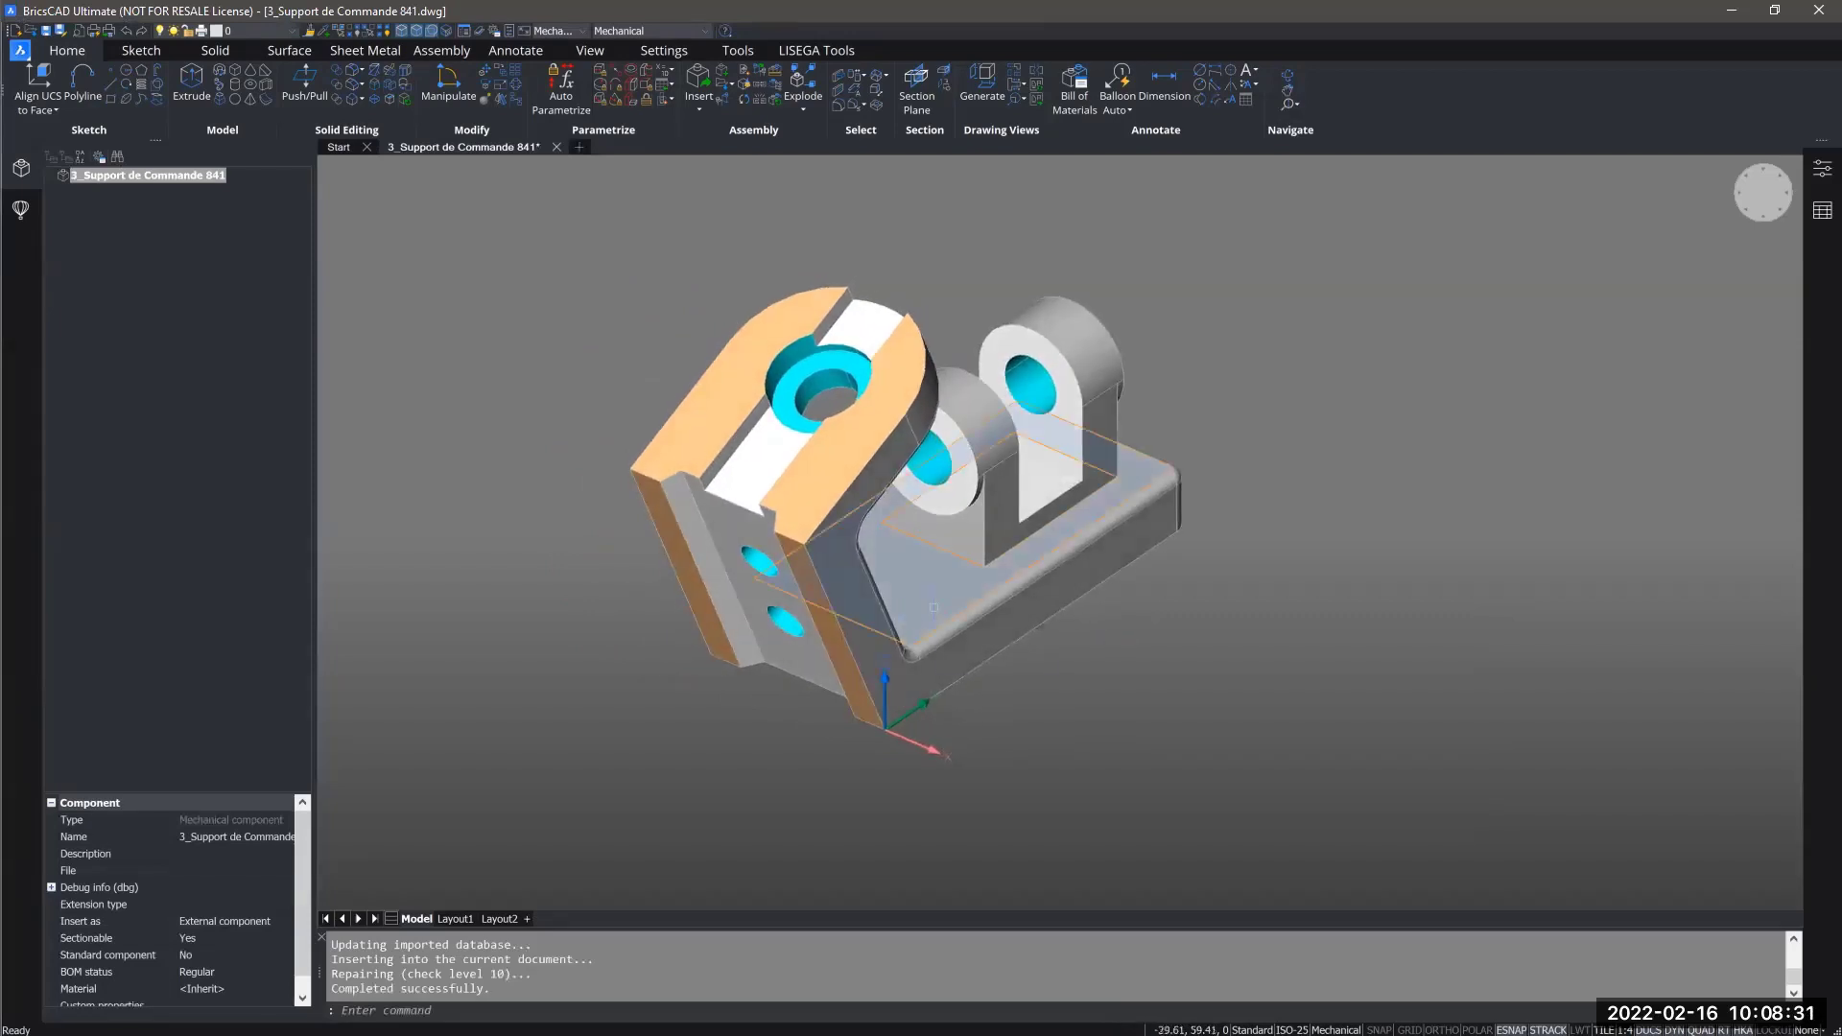
pyautogui.moveTo(934, 608)
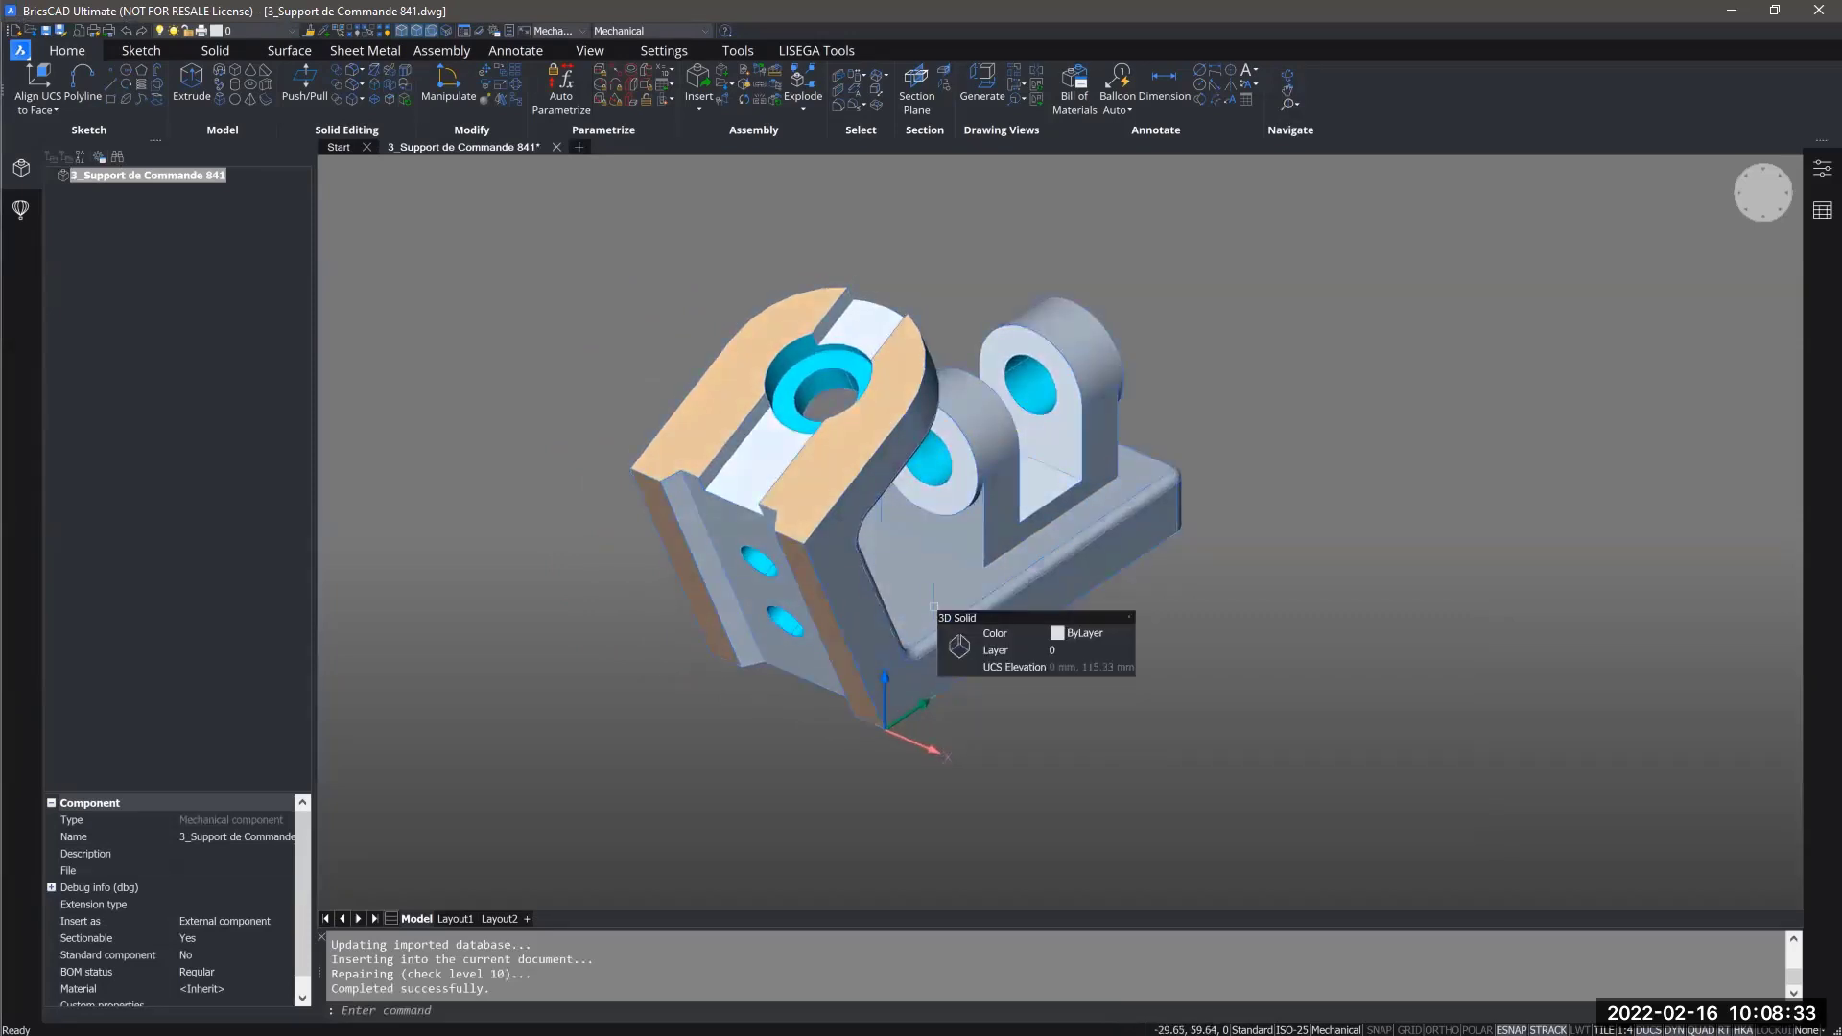
pyautogui.press('ctrl')
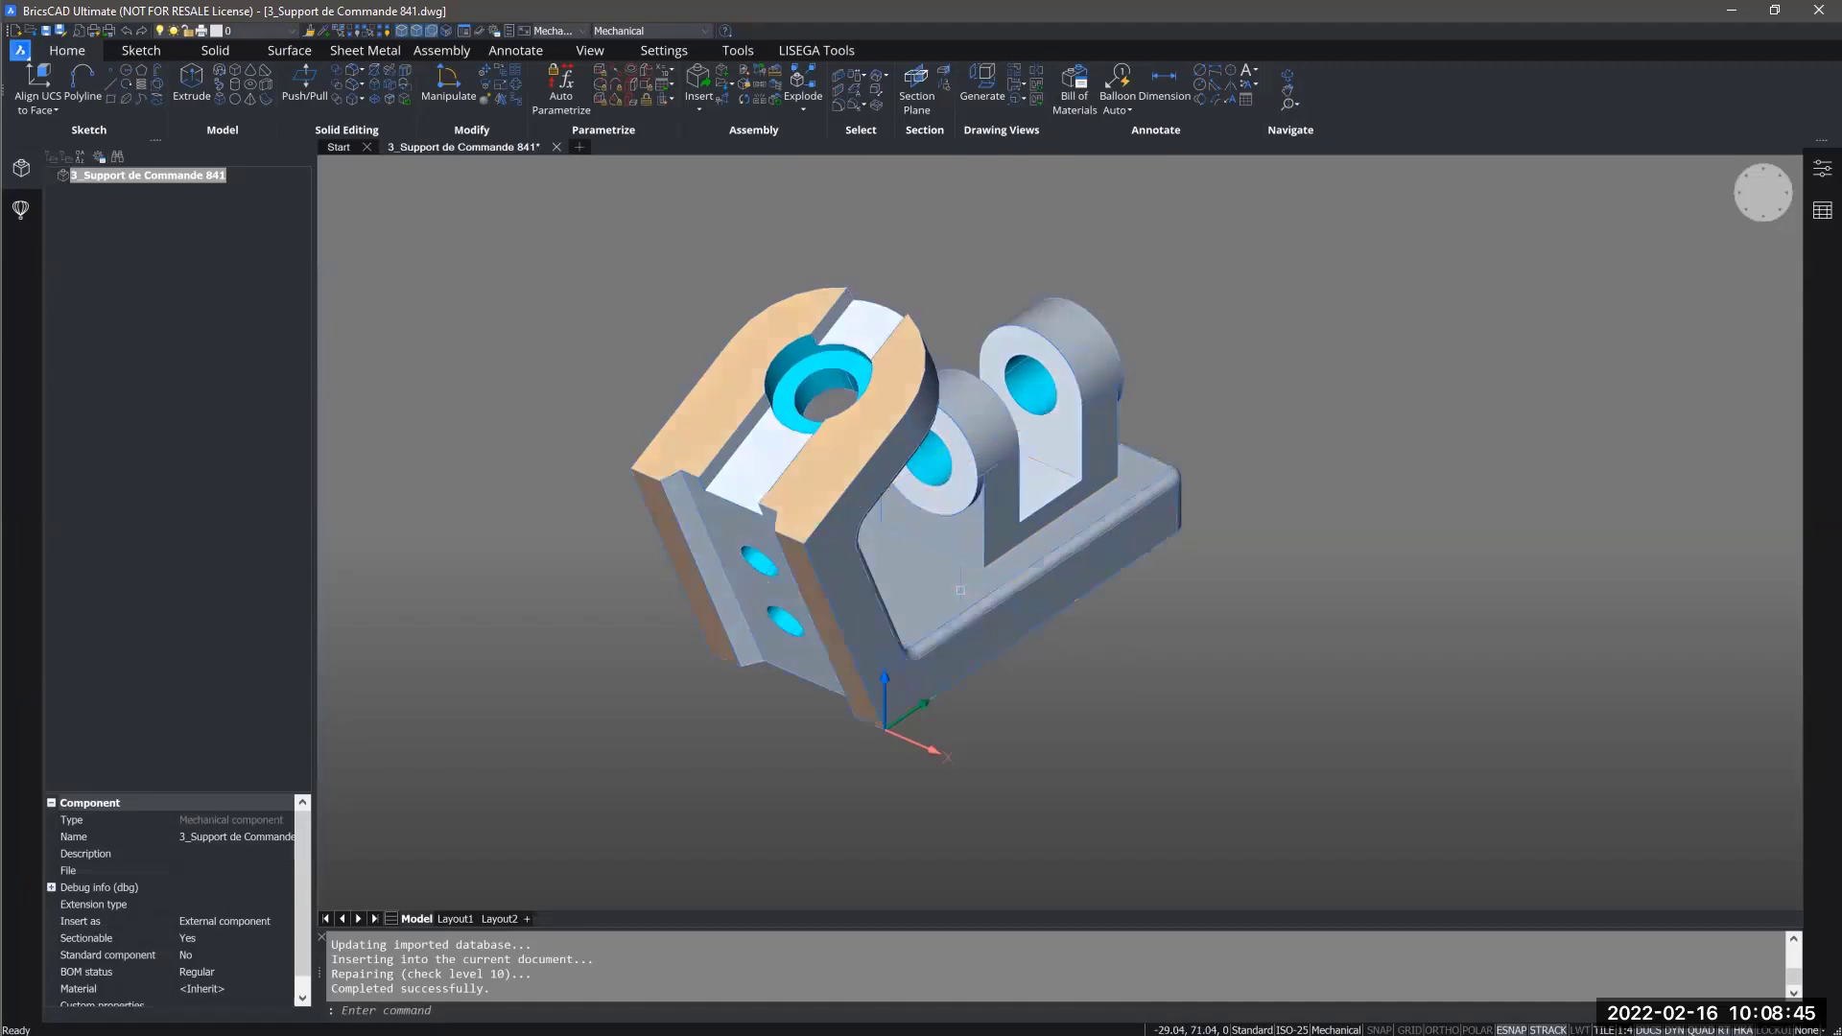
pyautogui.click(950, 581)
pyautogui.click(1822, 168)
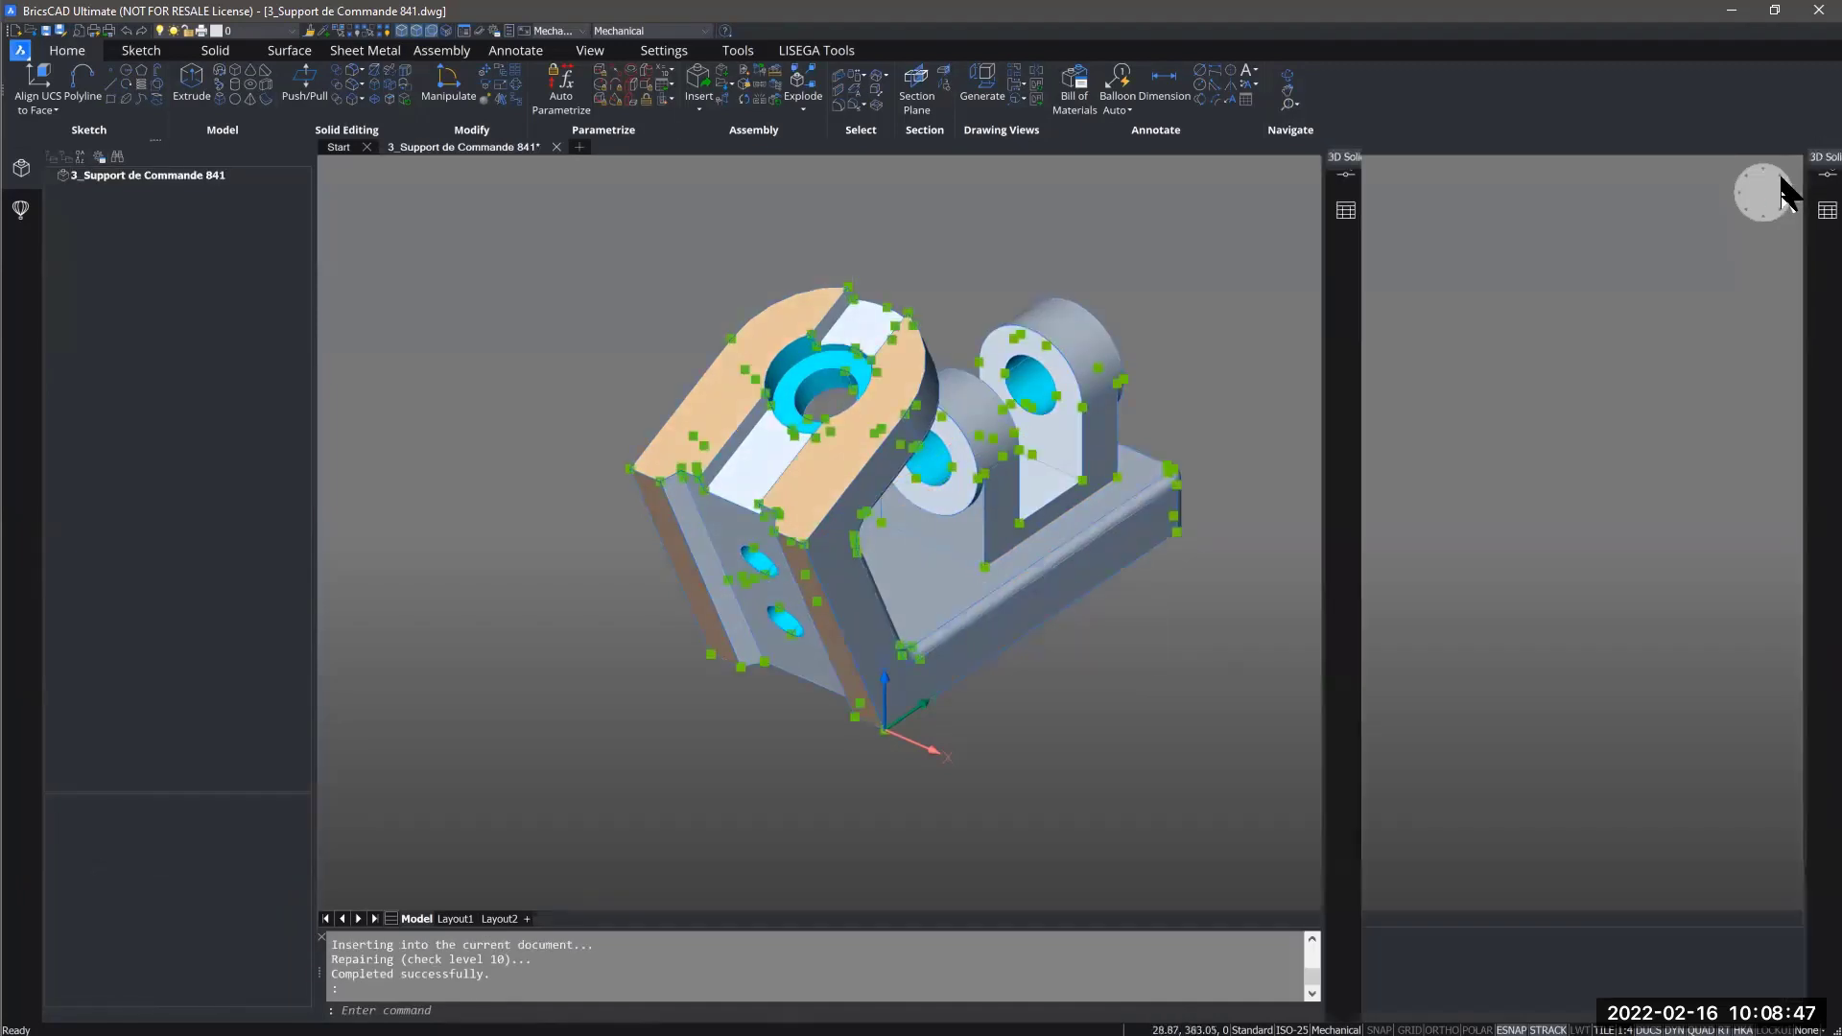
pyautogui.click(1420, 210)
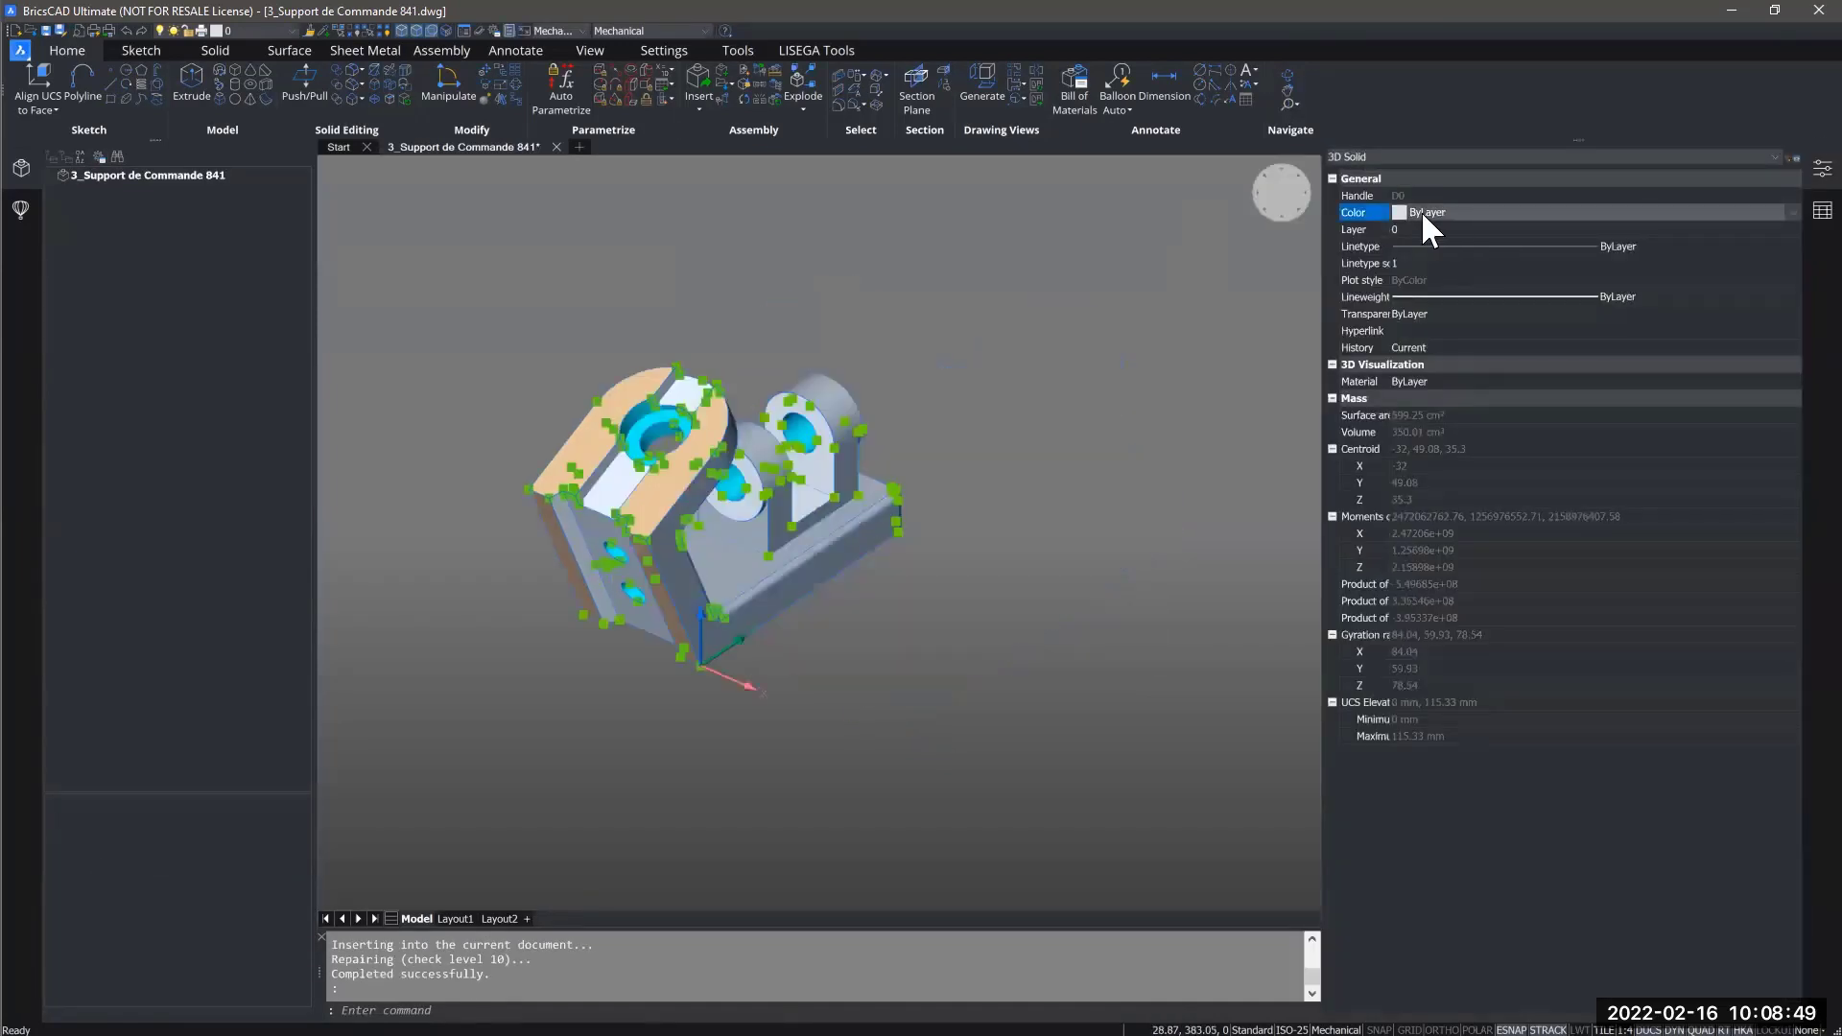
pyautogui.click(1420, 210)
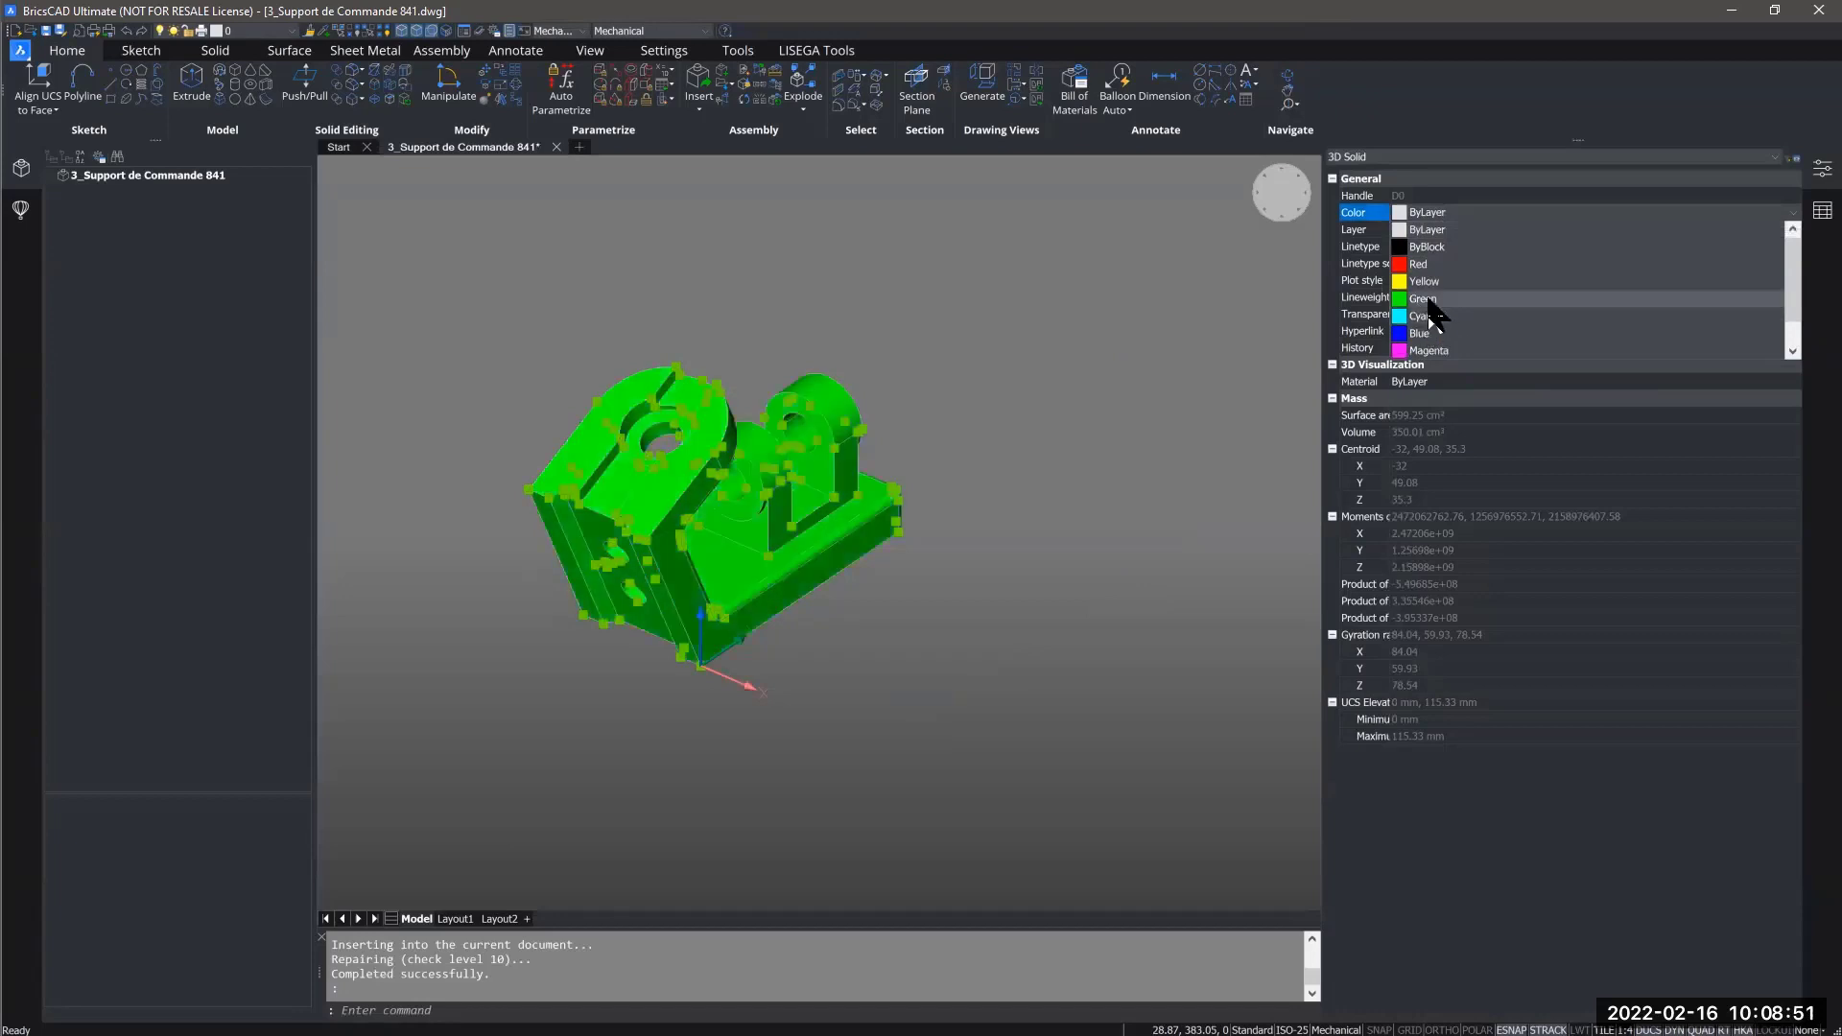
pyautogui.scroll(-1, 1430, 305)
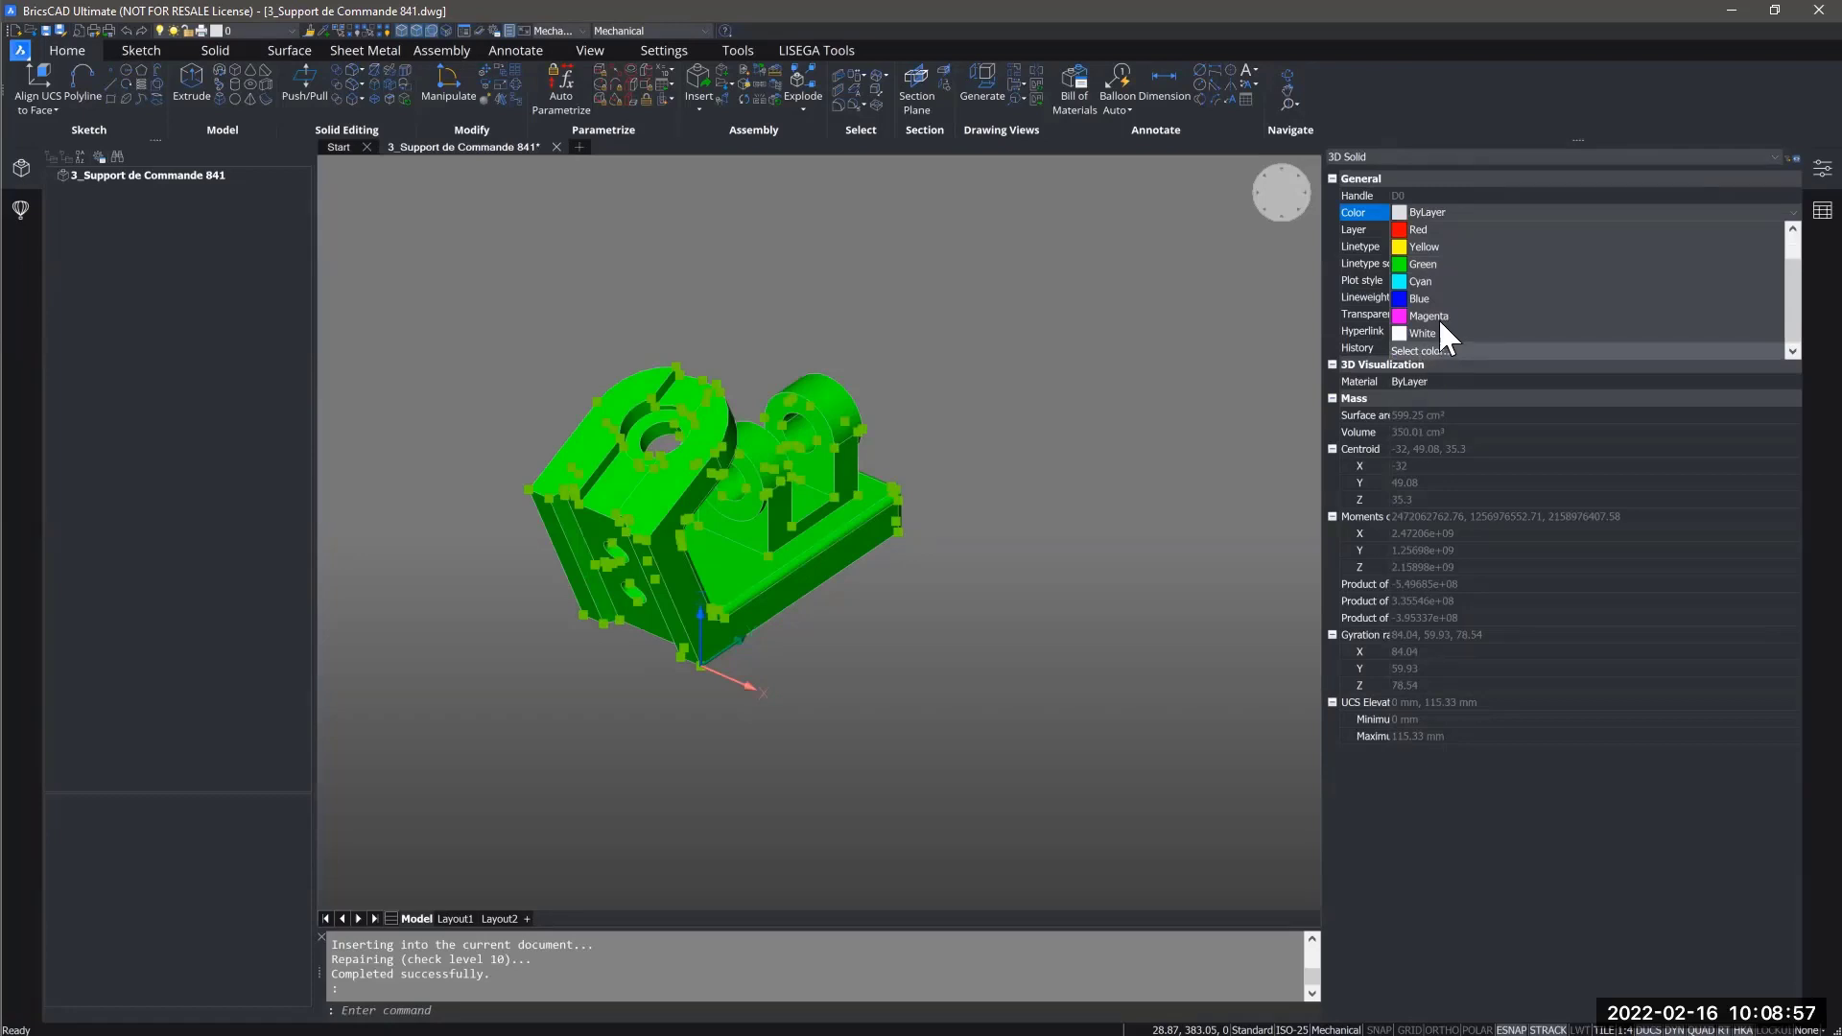
pyautogui.scroll(1, 1437, 319)
pyautogui.scroll(-2, 1442, 278)
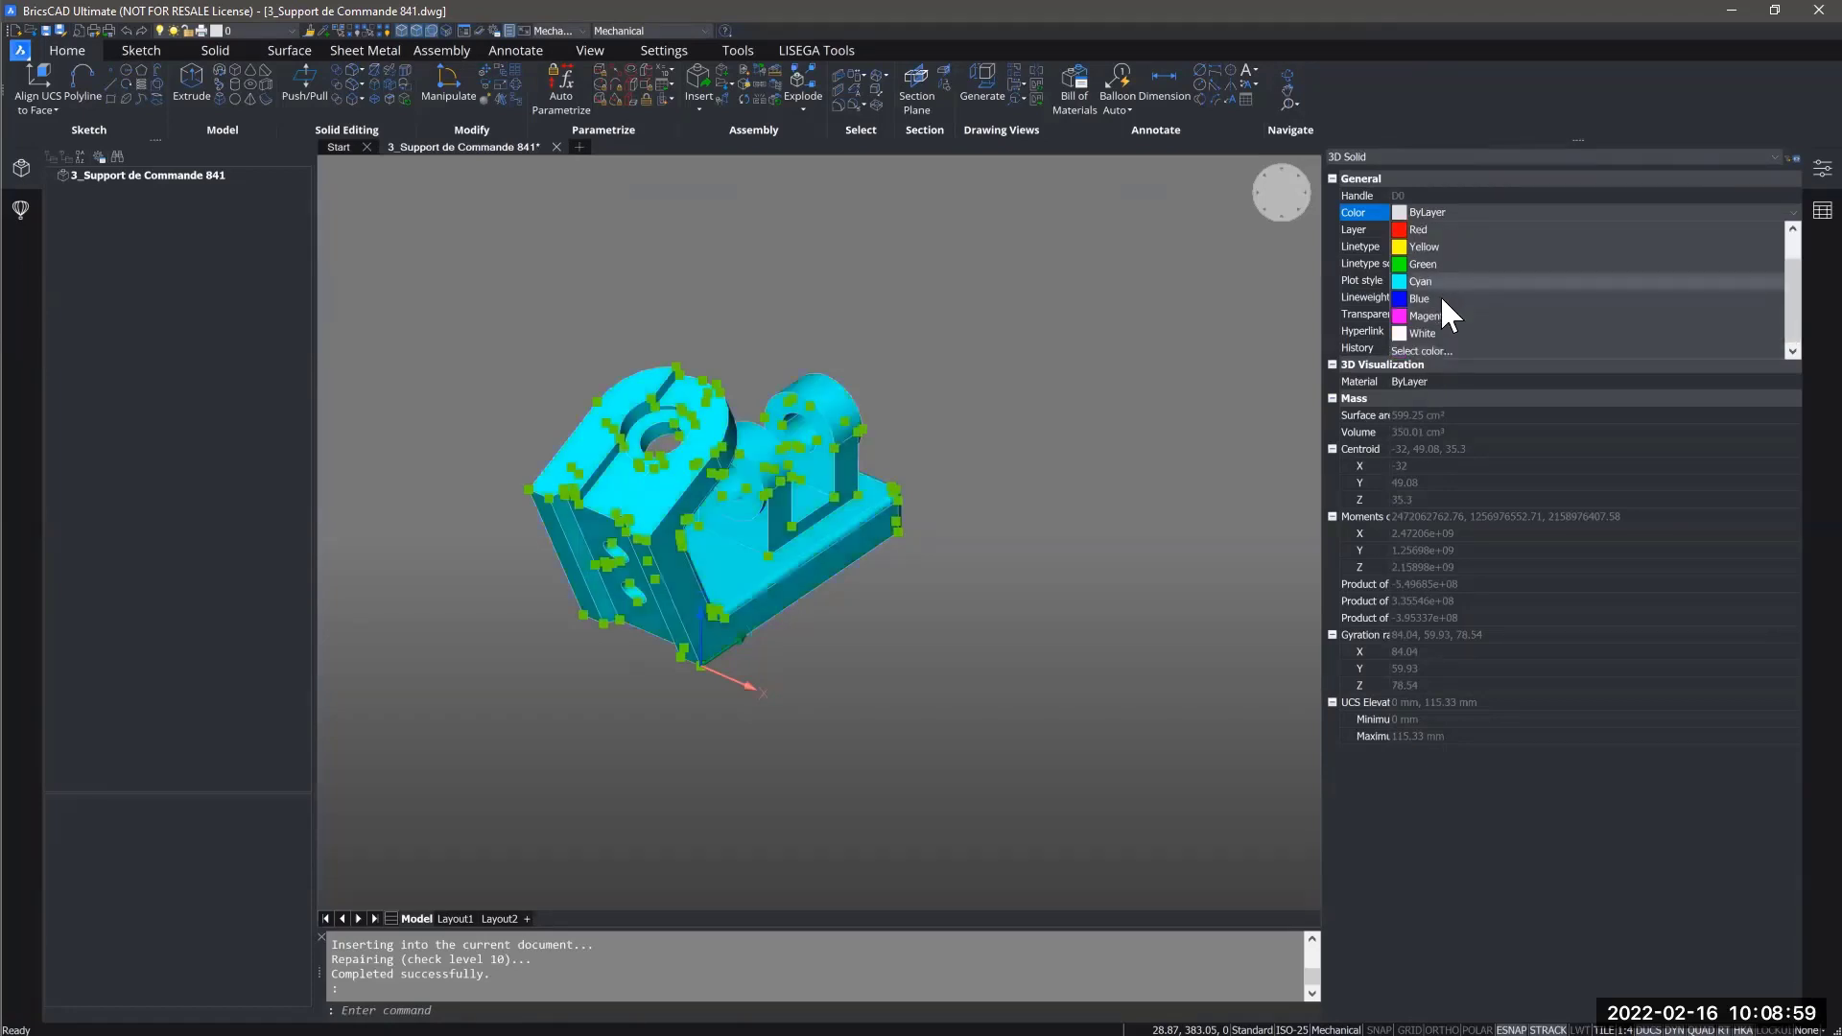
pyautogui.click(1426, 343)
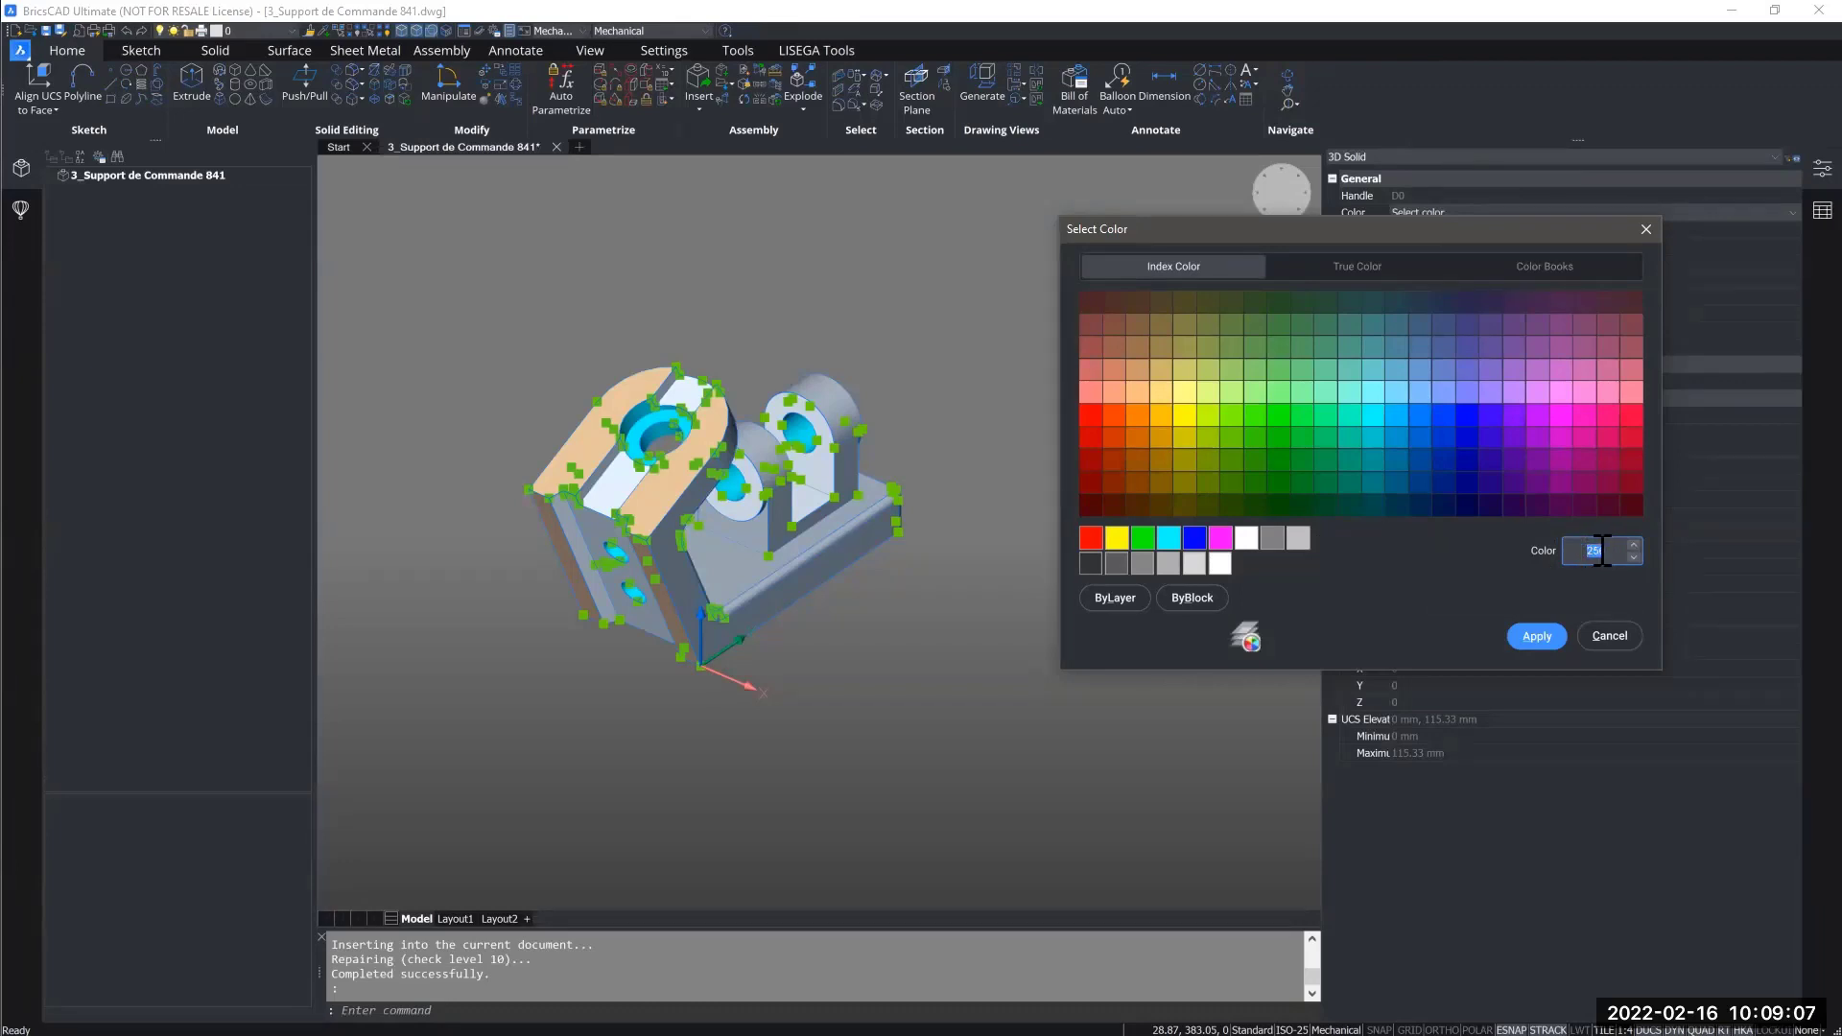
pyautogui.write('61')
pyautogui.click(1536, 634)
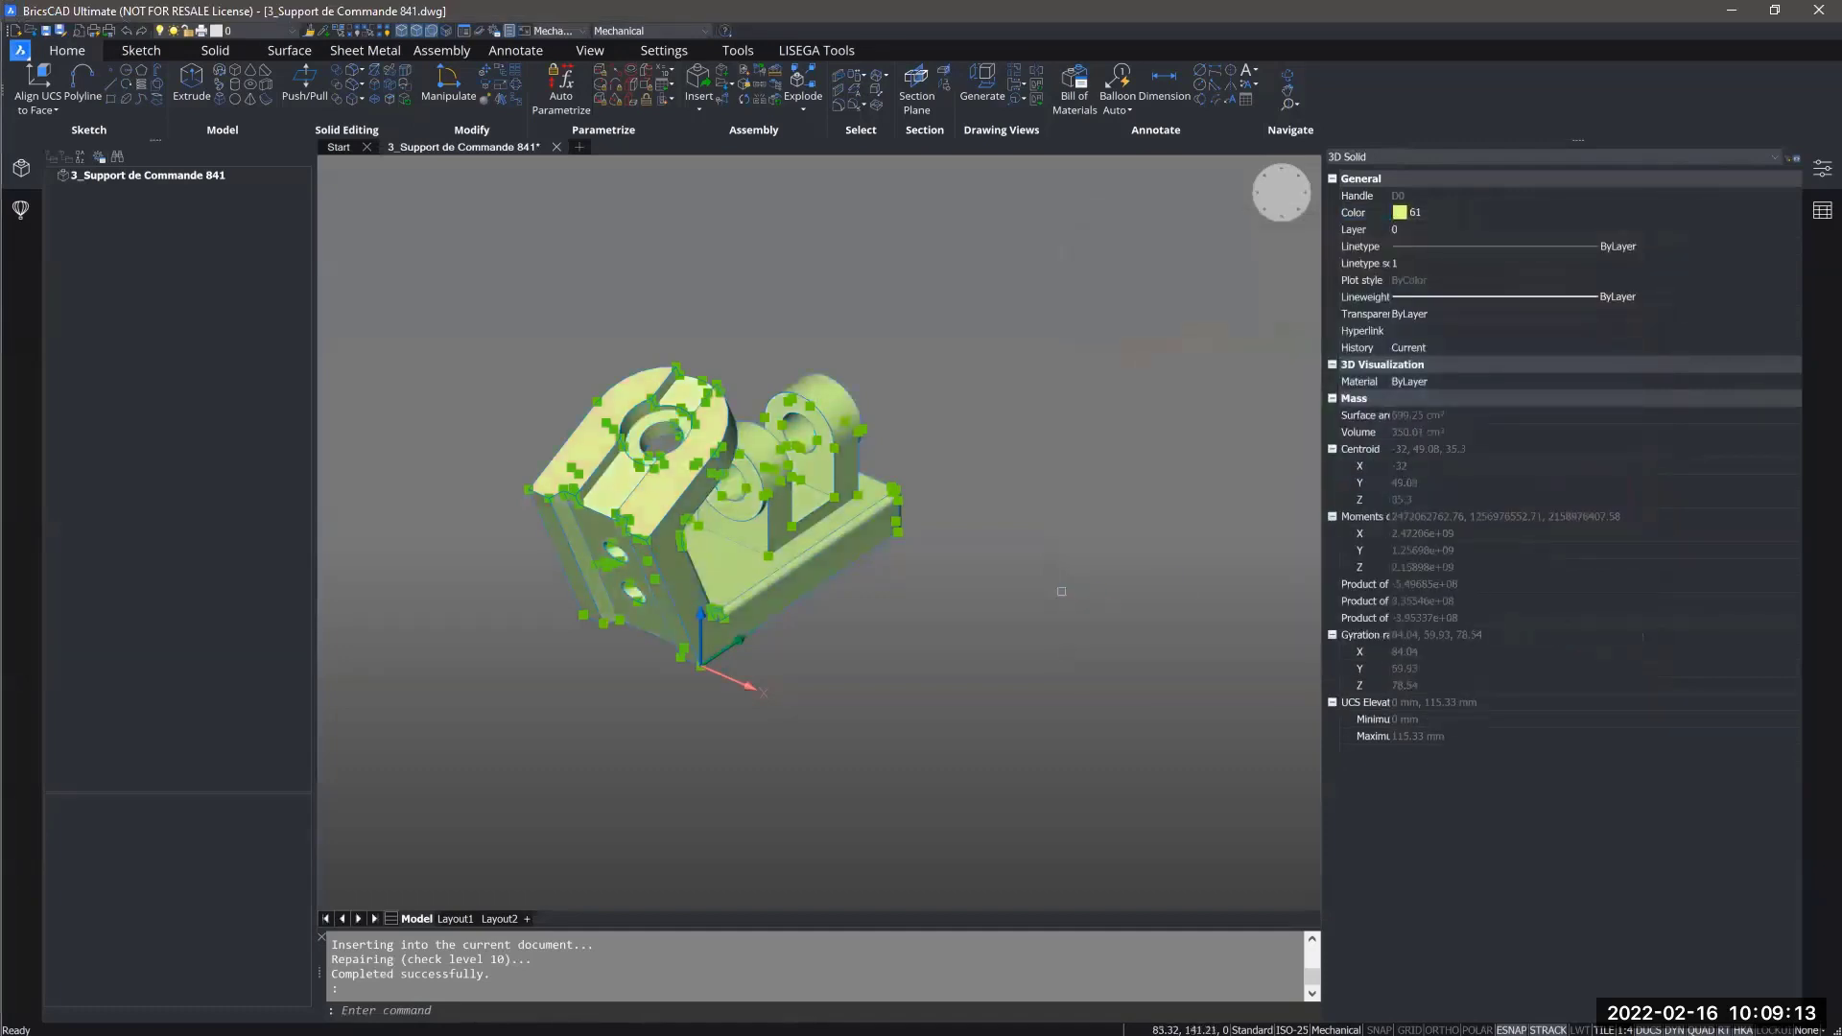
# Deselect the solid and narrow the properties display to give the model more drawing space.
pyautogui.moveTo(1062, 591); pyautogui.dragTo(1086, 530, button='middle')
pyautogui.press('Escape')
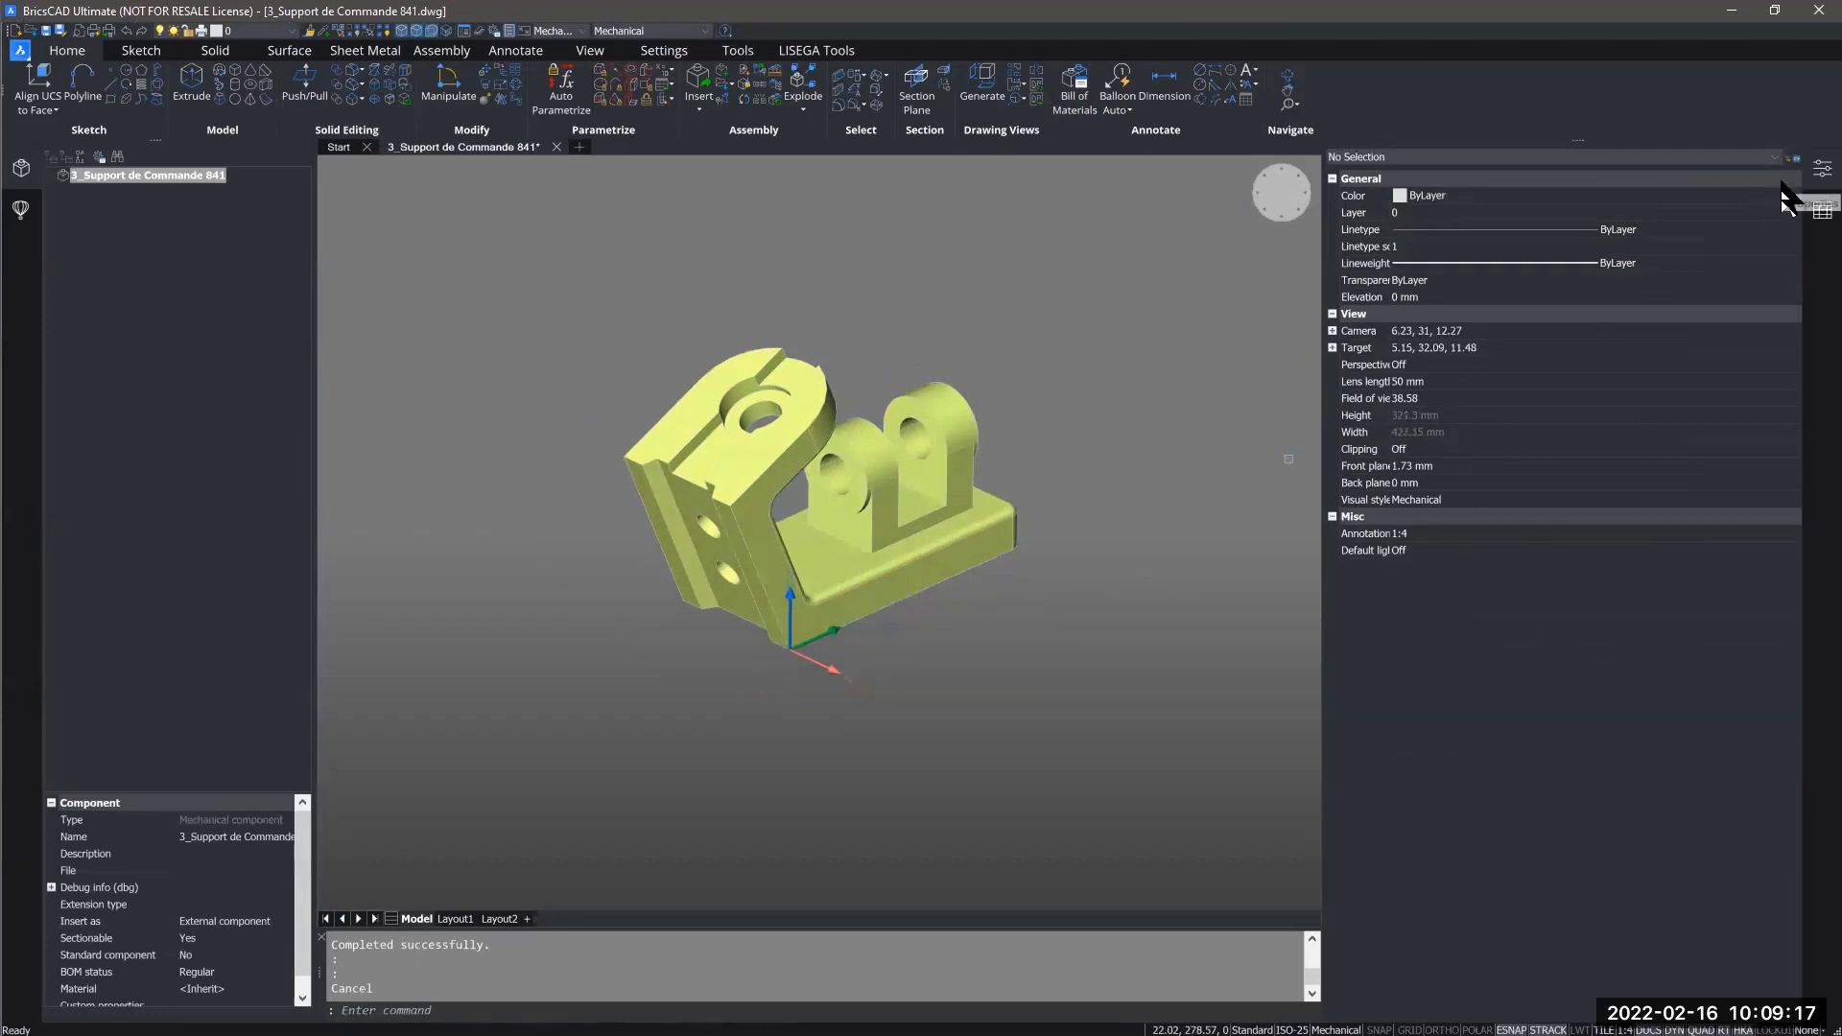
pyautogui.moveTo(1324, 438); pyautogui.dragTo(1455, 439)
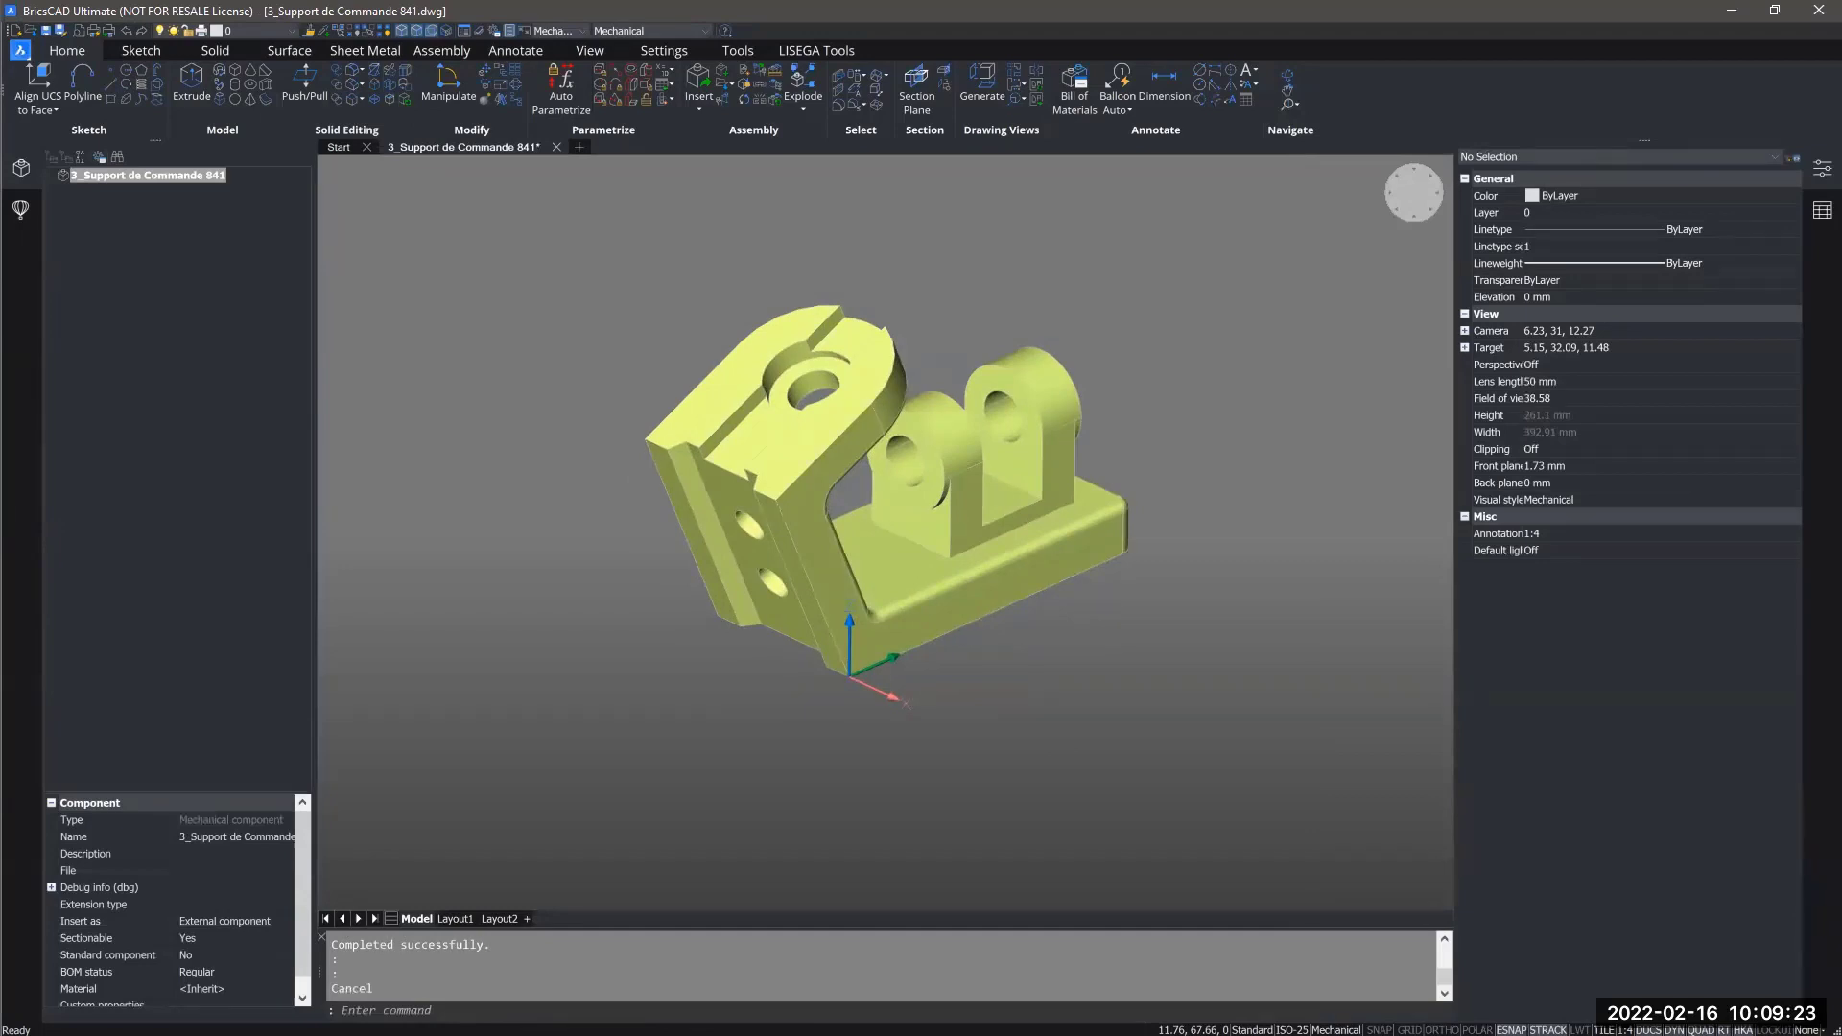
pyautogui.moveTo(1193, 577); pyautogui.dragTo(1173, 568, button='middle')
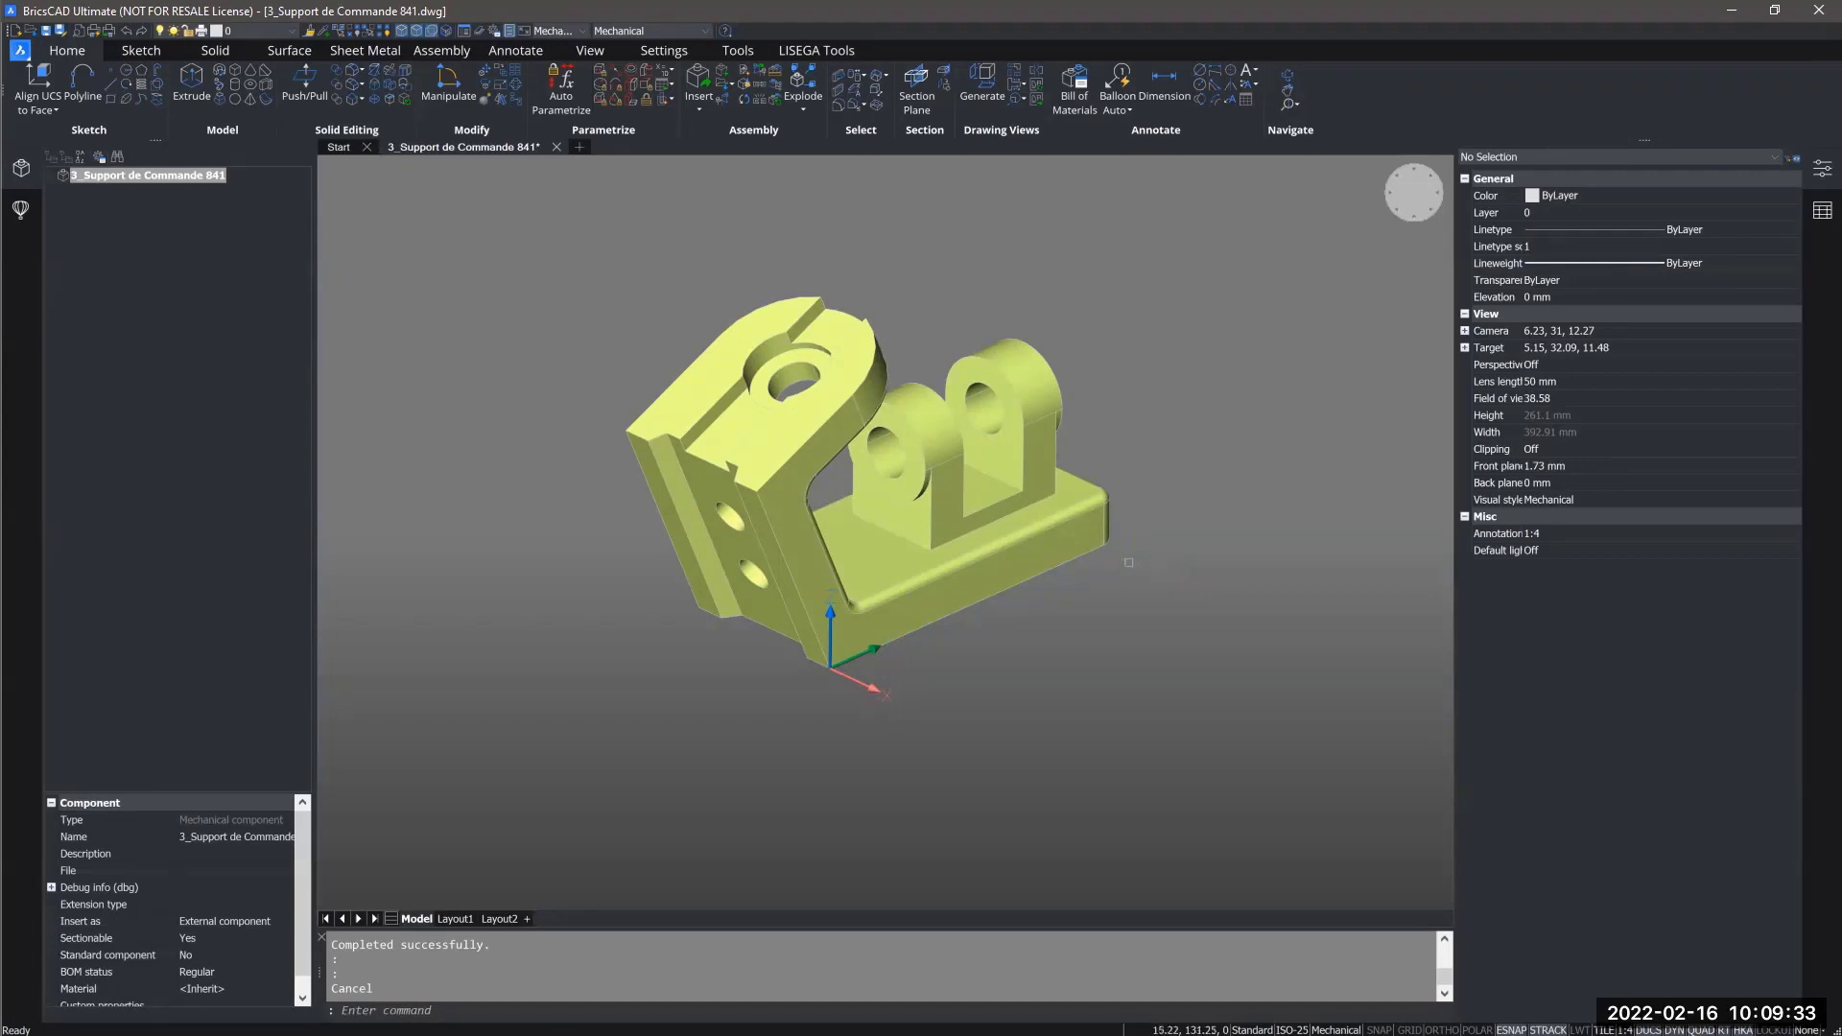
pyautogui.moveTo(1034, 564)
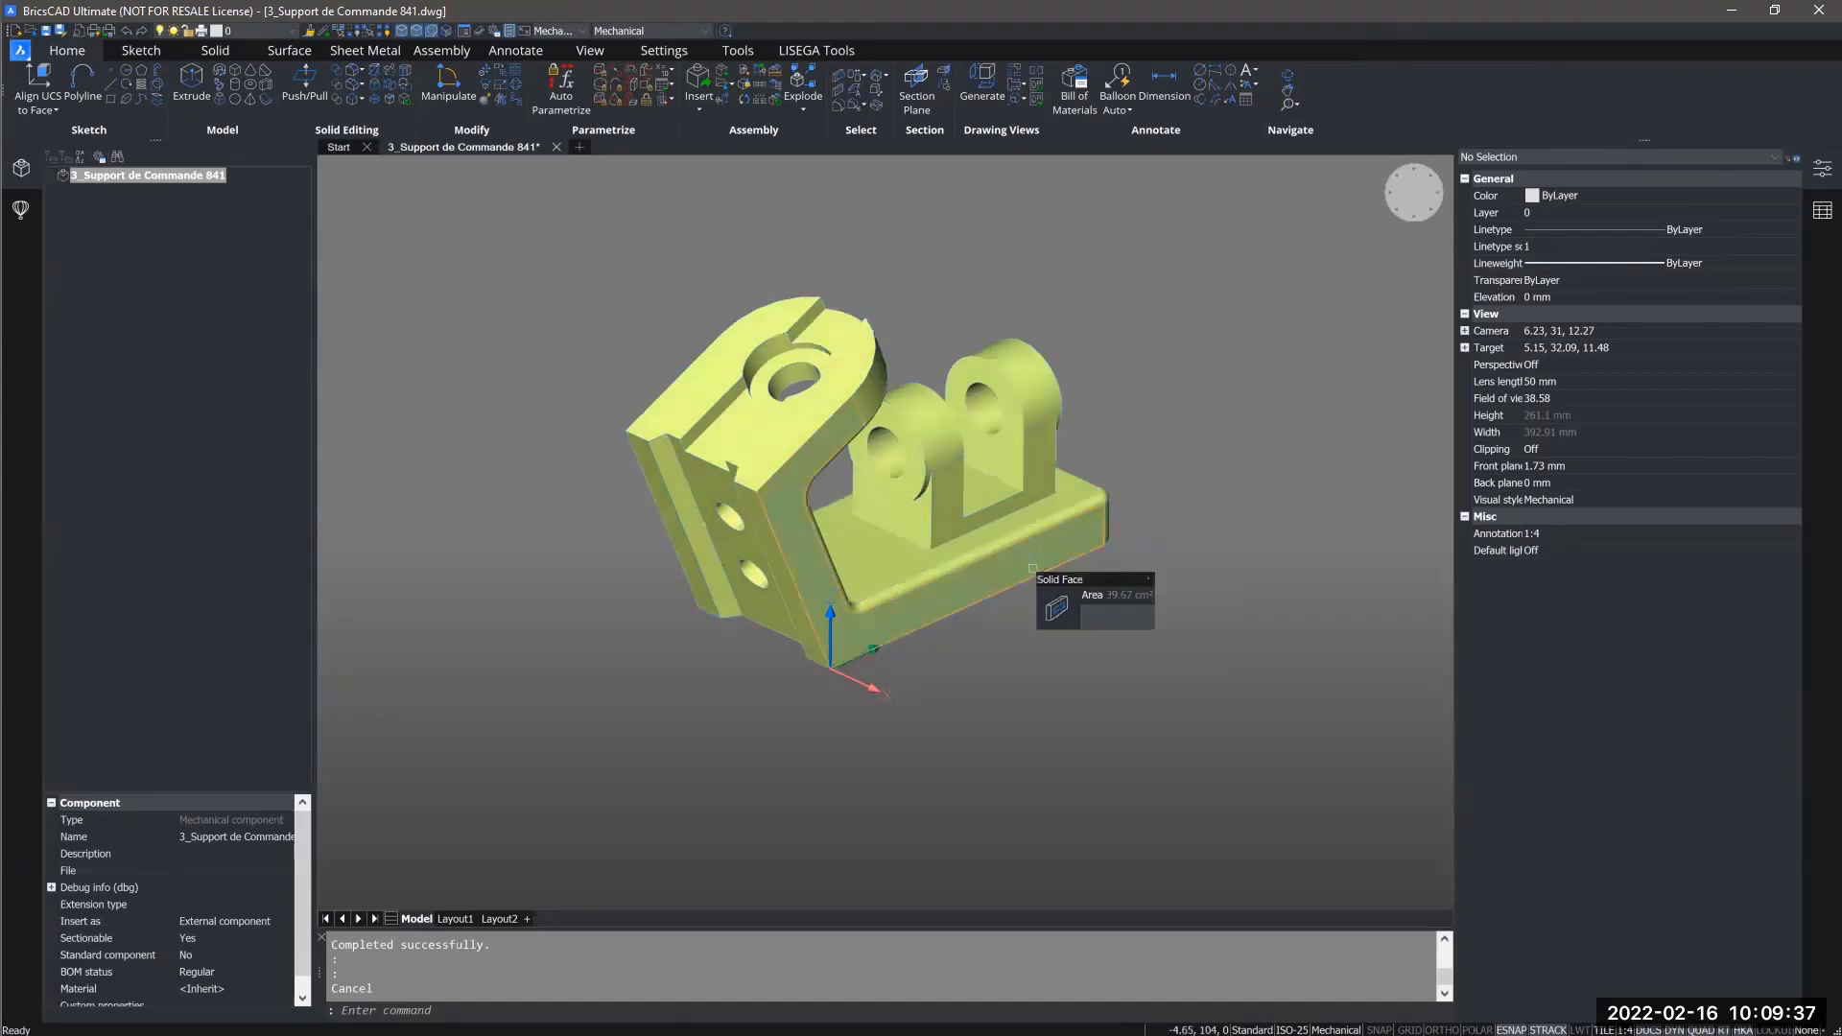
pyautogui.press('ctrl')
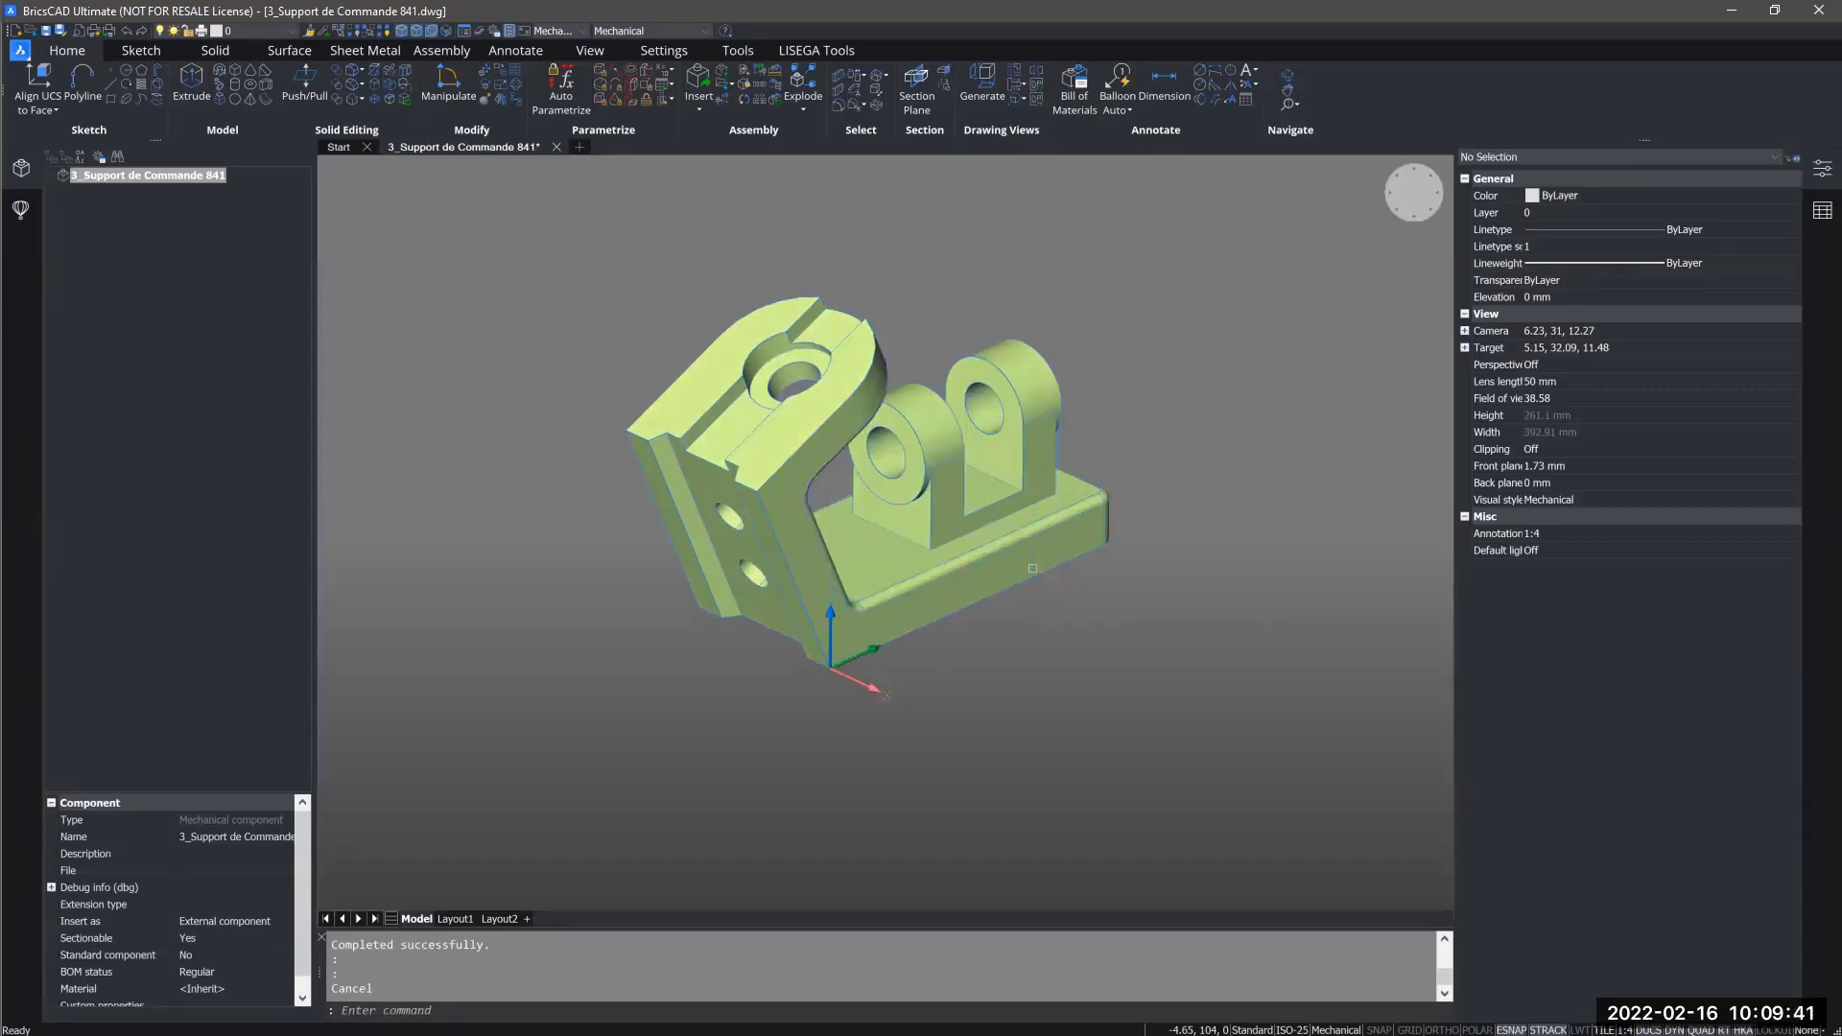
pyautogui.click(1032, 568)
pyautogui.write('explode')
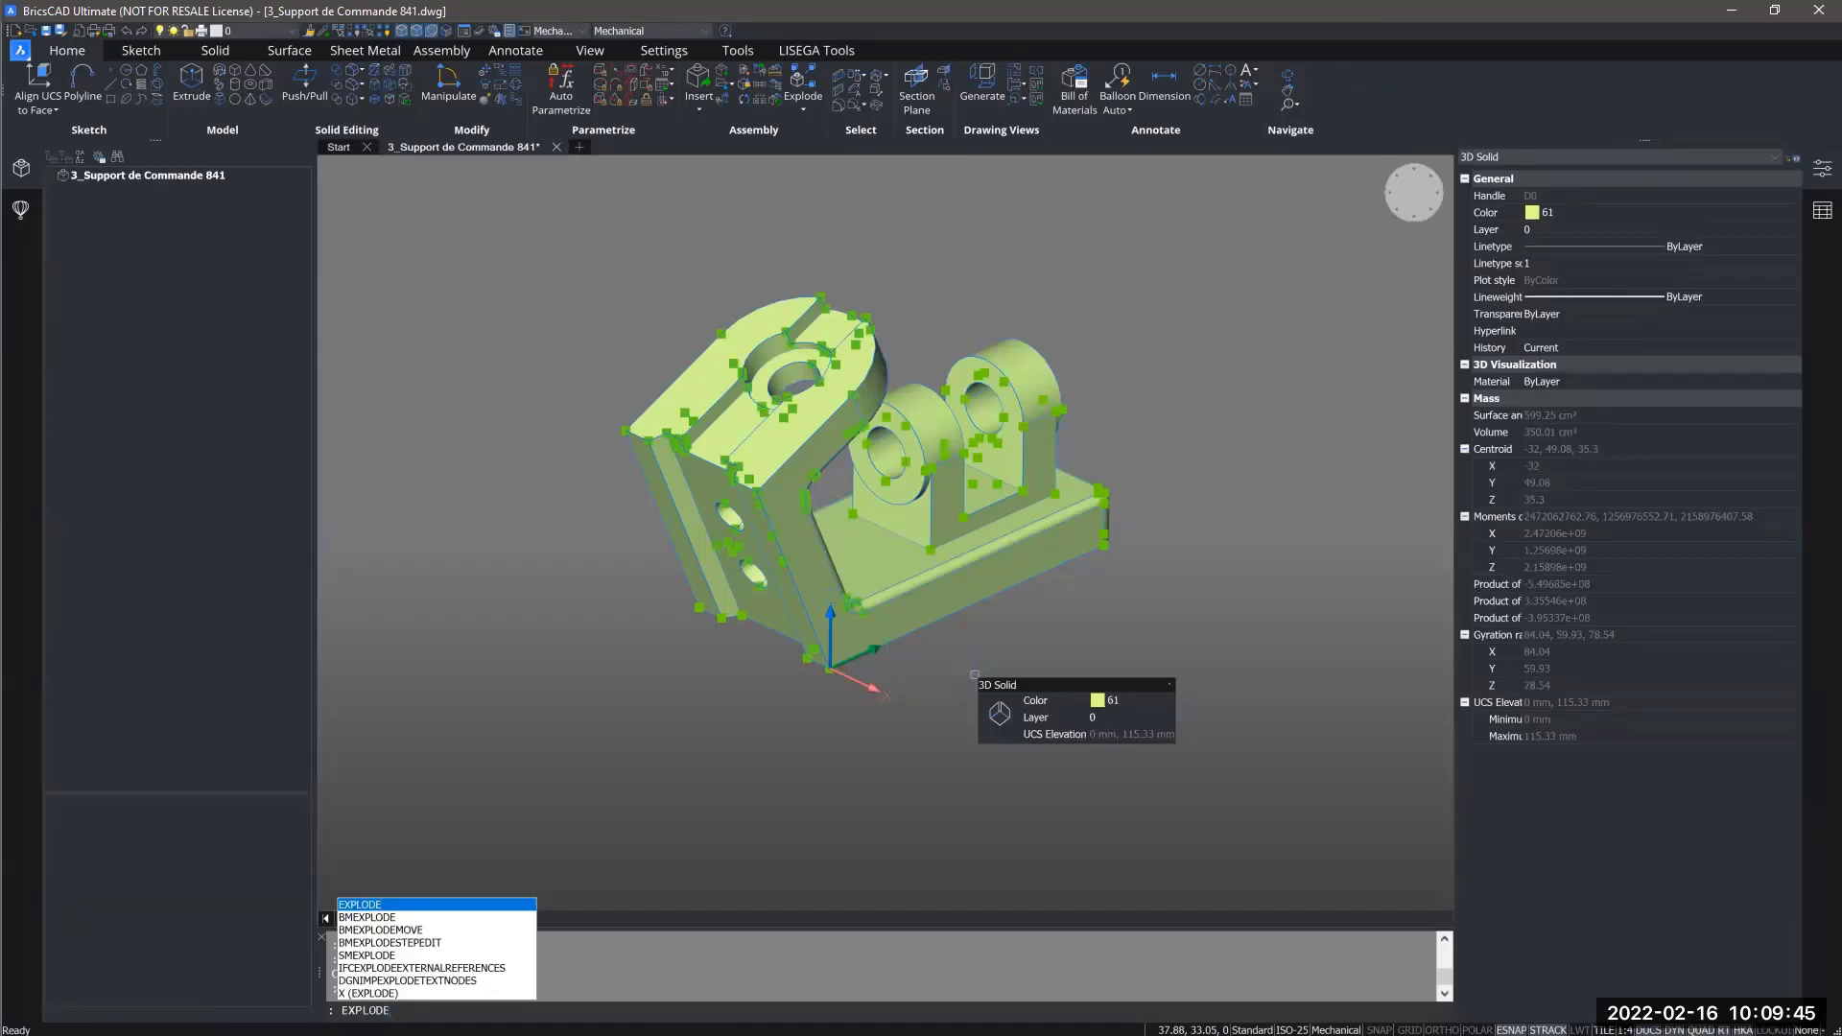
pyautogui.press('Escape')
pyautogui.press('Escape')
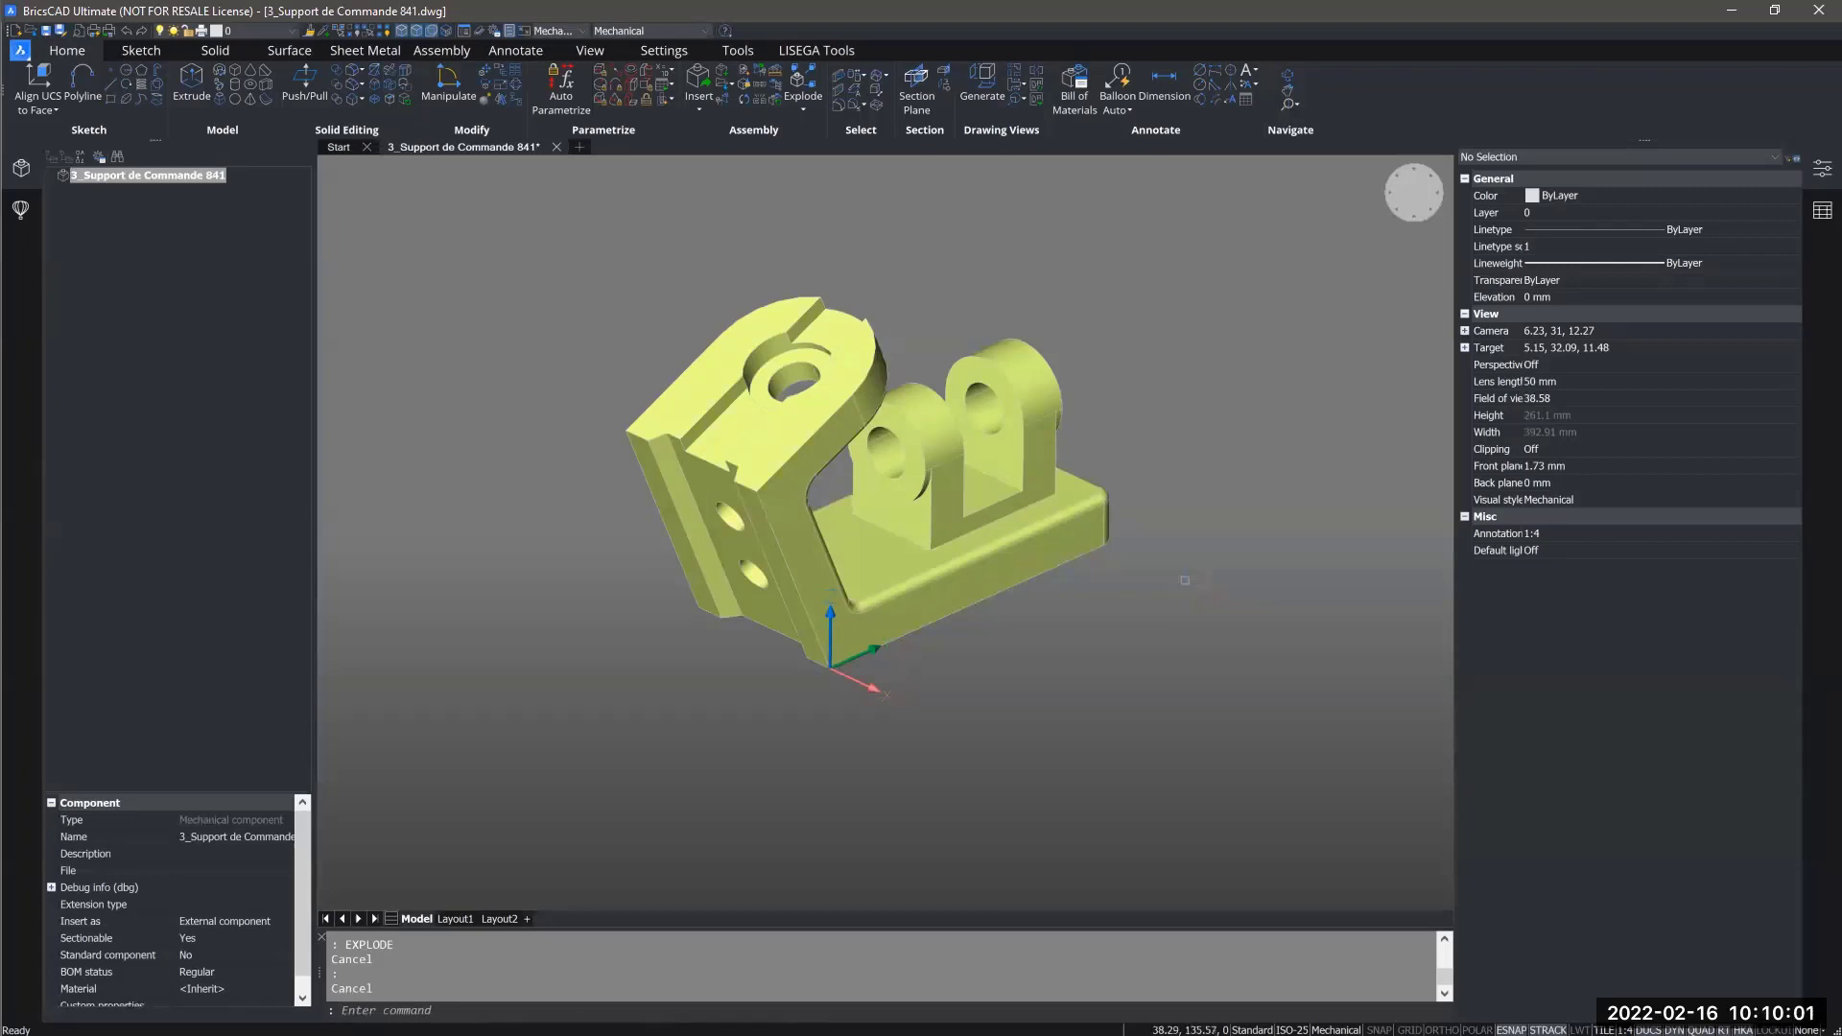
# Select the rounded corner face of the base plate, extend the selection to the bracket's related fillet faces, and delete them all.
pyautogui.keyDown('shift'); pyautogui.moveTo(1186, 588); pyautogui.dragTo(1102, 614, button='middle'); pyautogui.keyUp('shift')
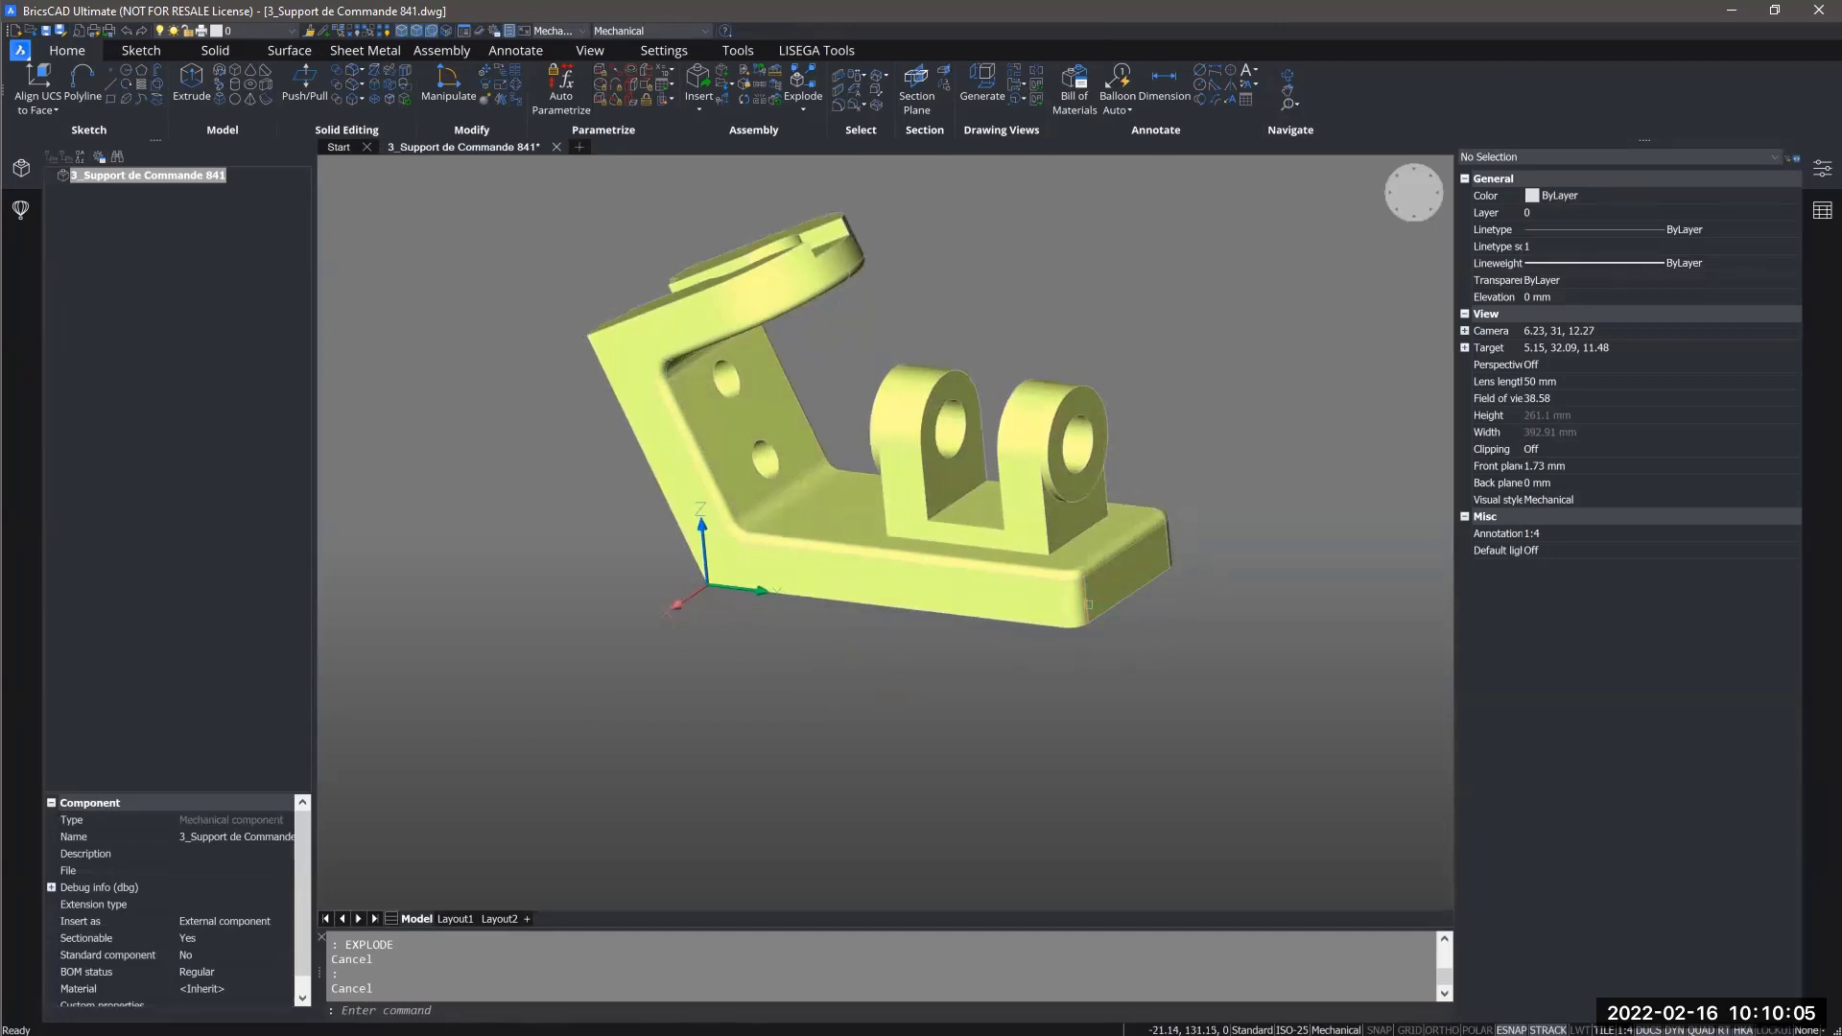
pyautogui.scroll(3, 1100, 614)
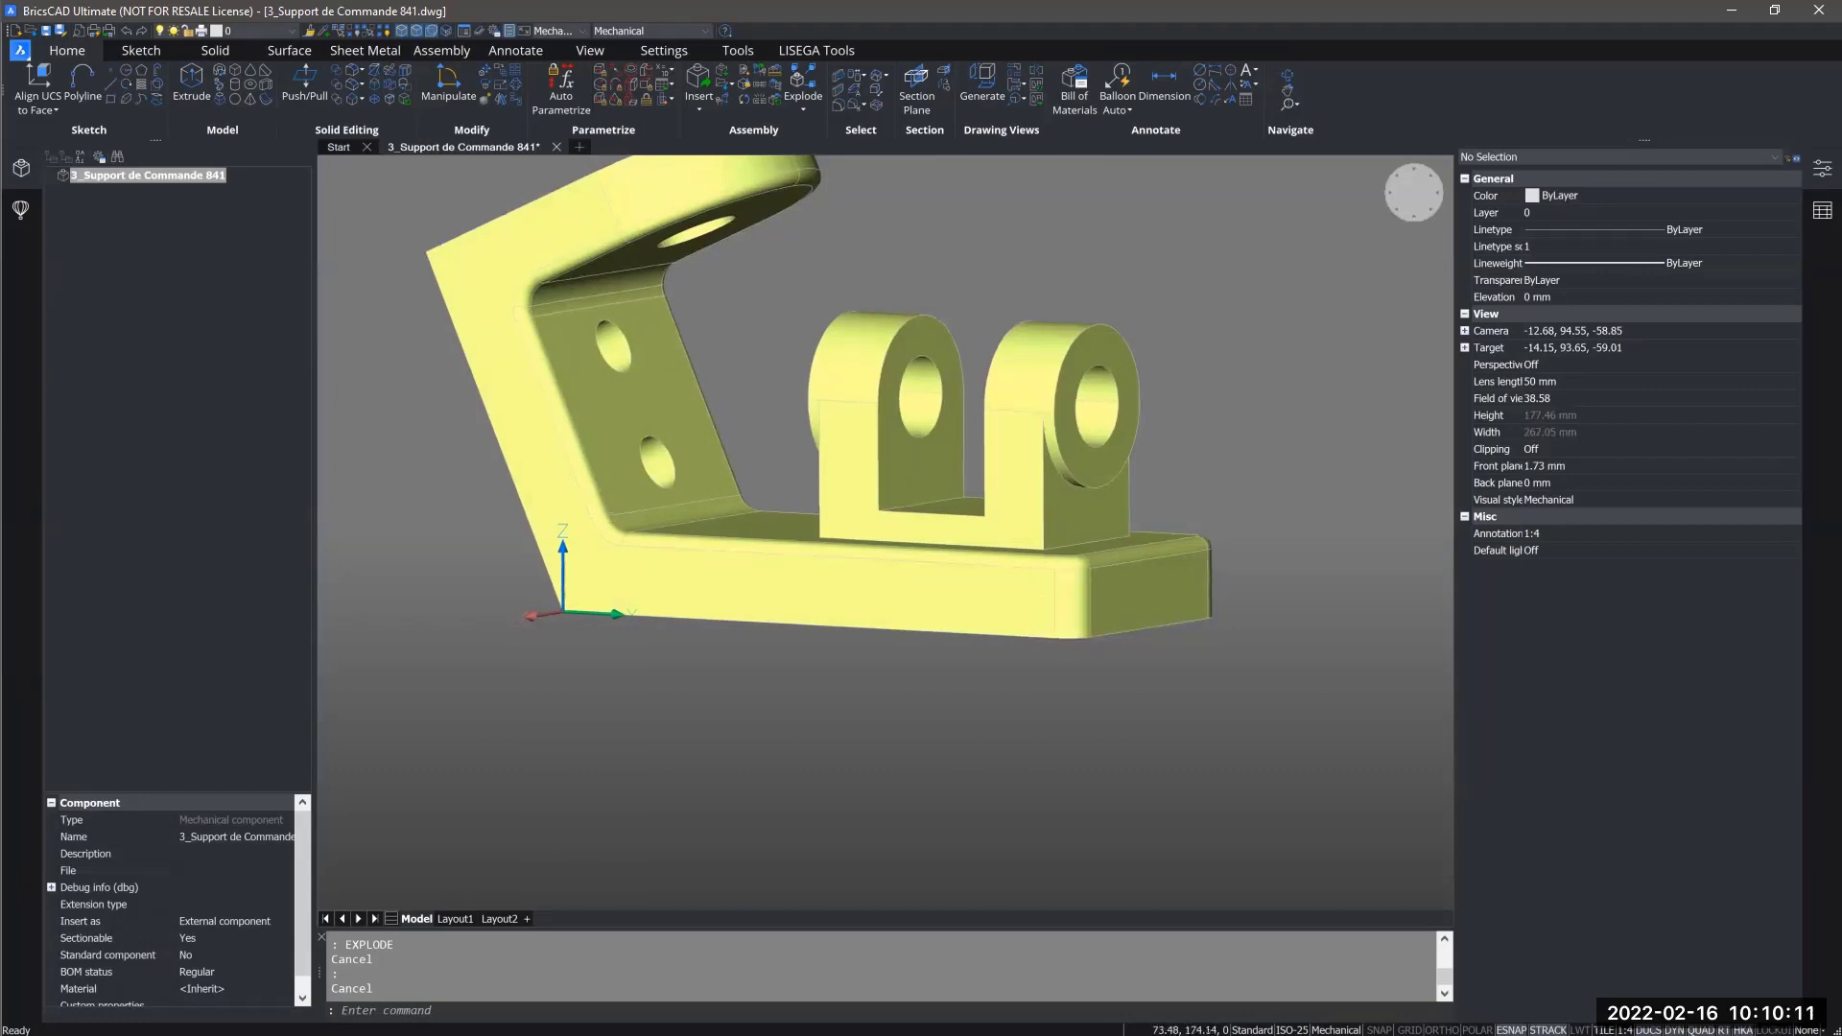
pyautogui.scroll(2, 1066, 605)
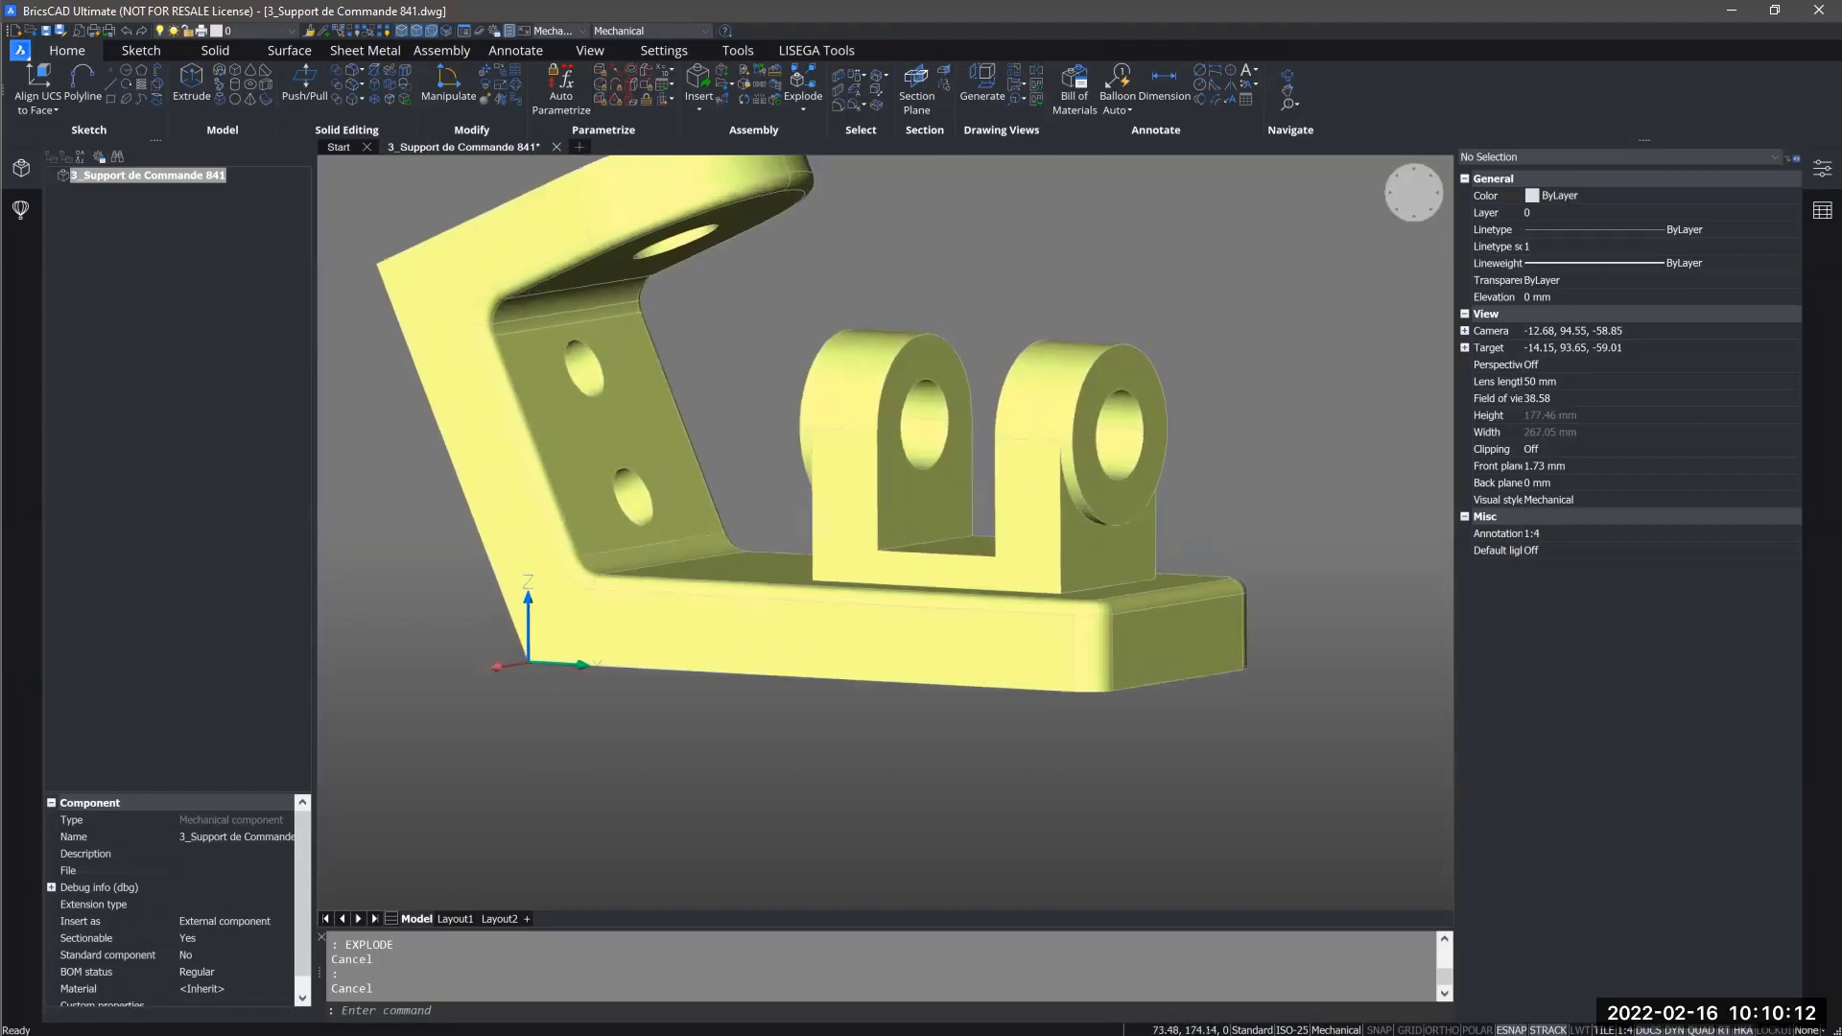
pyautogui.click(1094, 662)
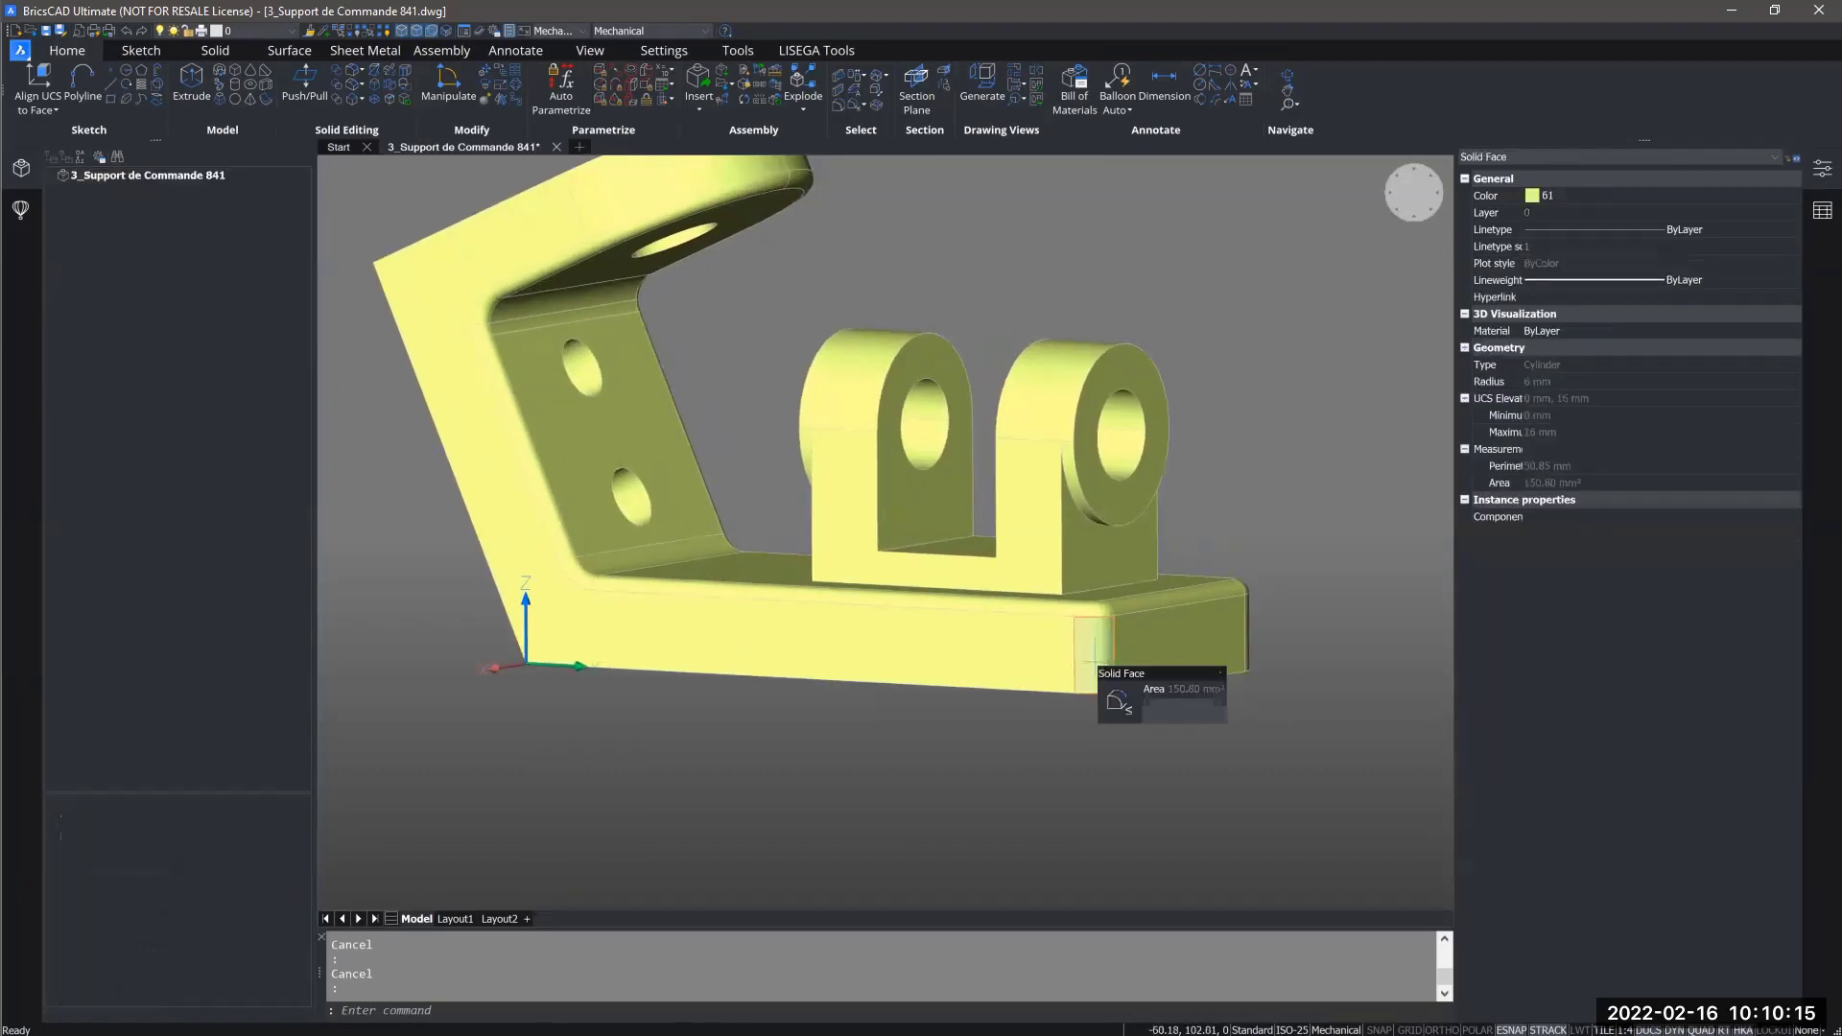
pyautogui.keyDown('shift'); pyautogui.moveTo(1093, 662); pyautogui.dragTo(1088, 702, button='middle'); pyautogui.keyUp('shift')
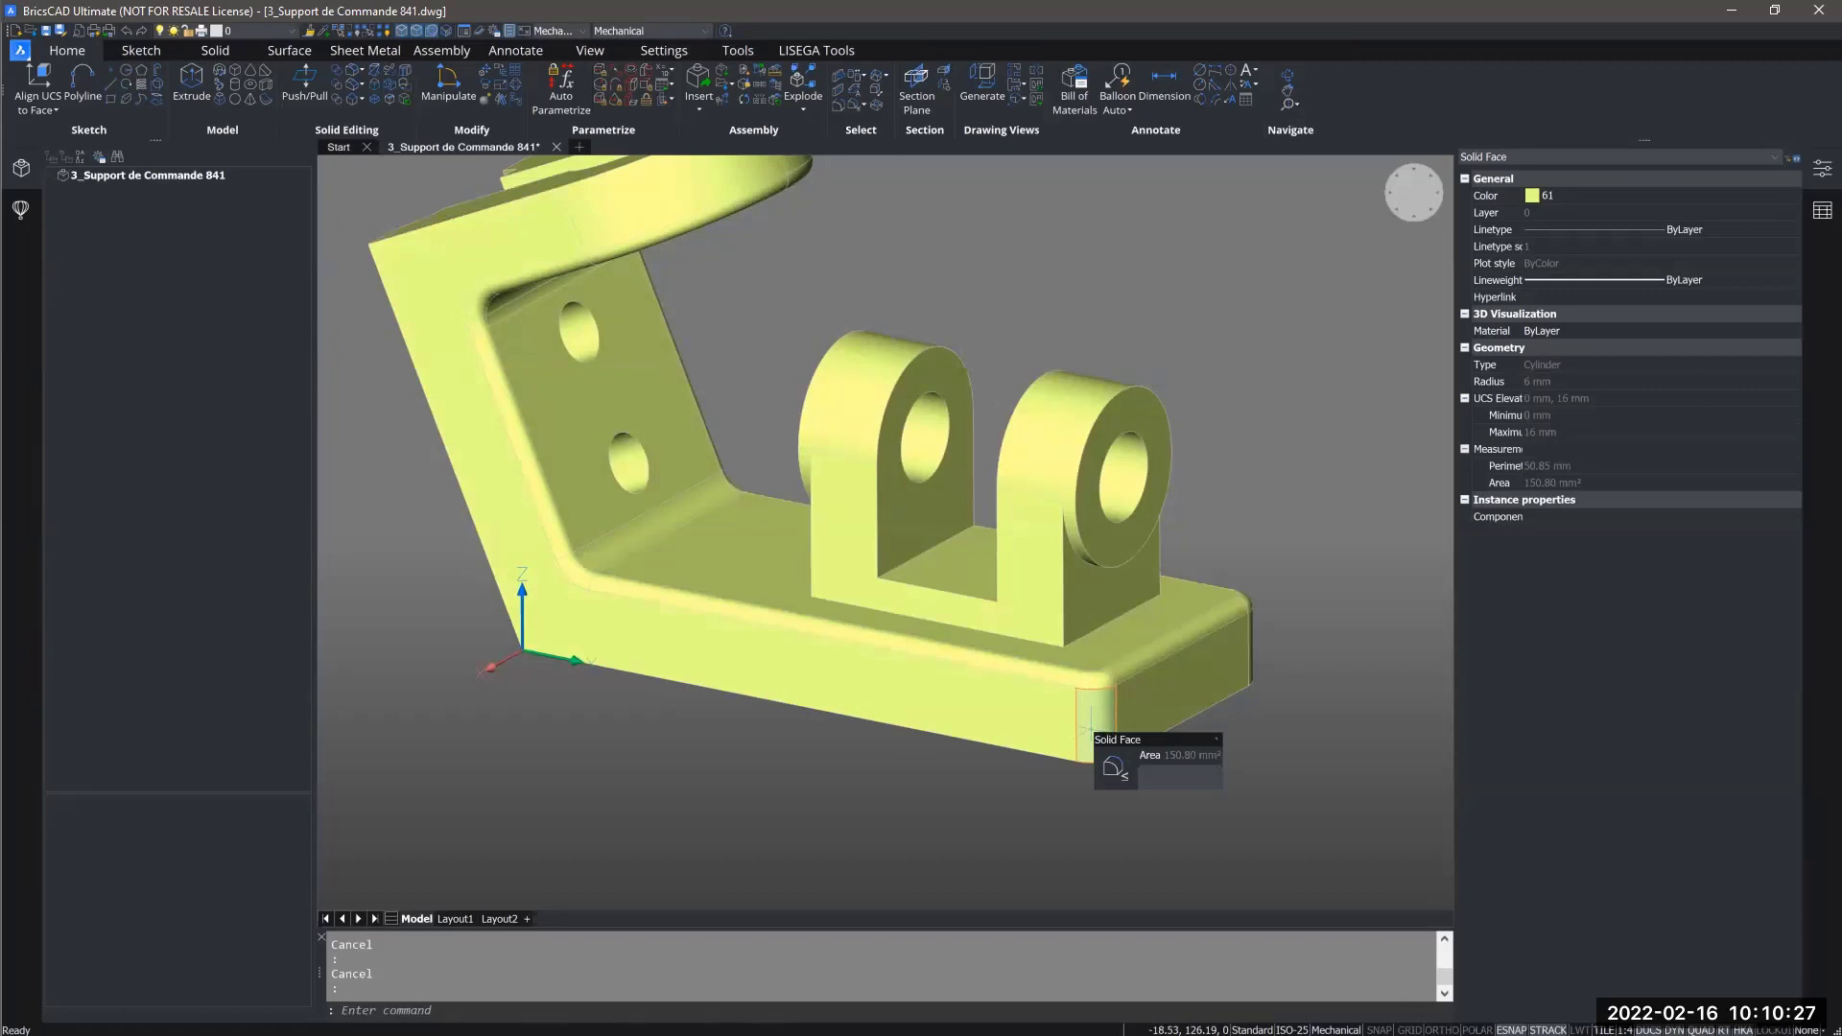
pyautogui.scroll(4, 1091, 732)
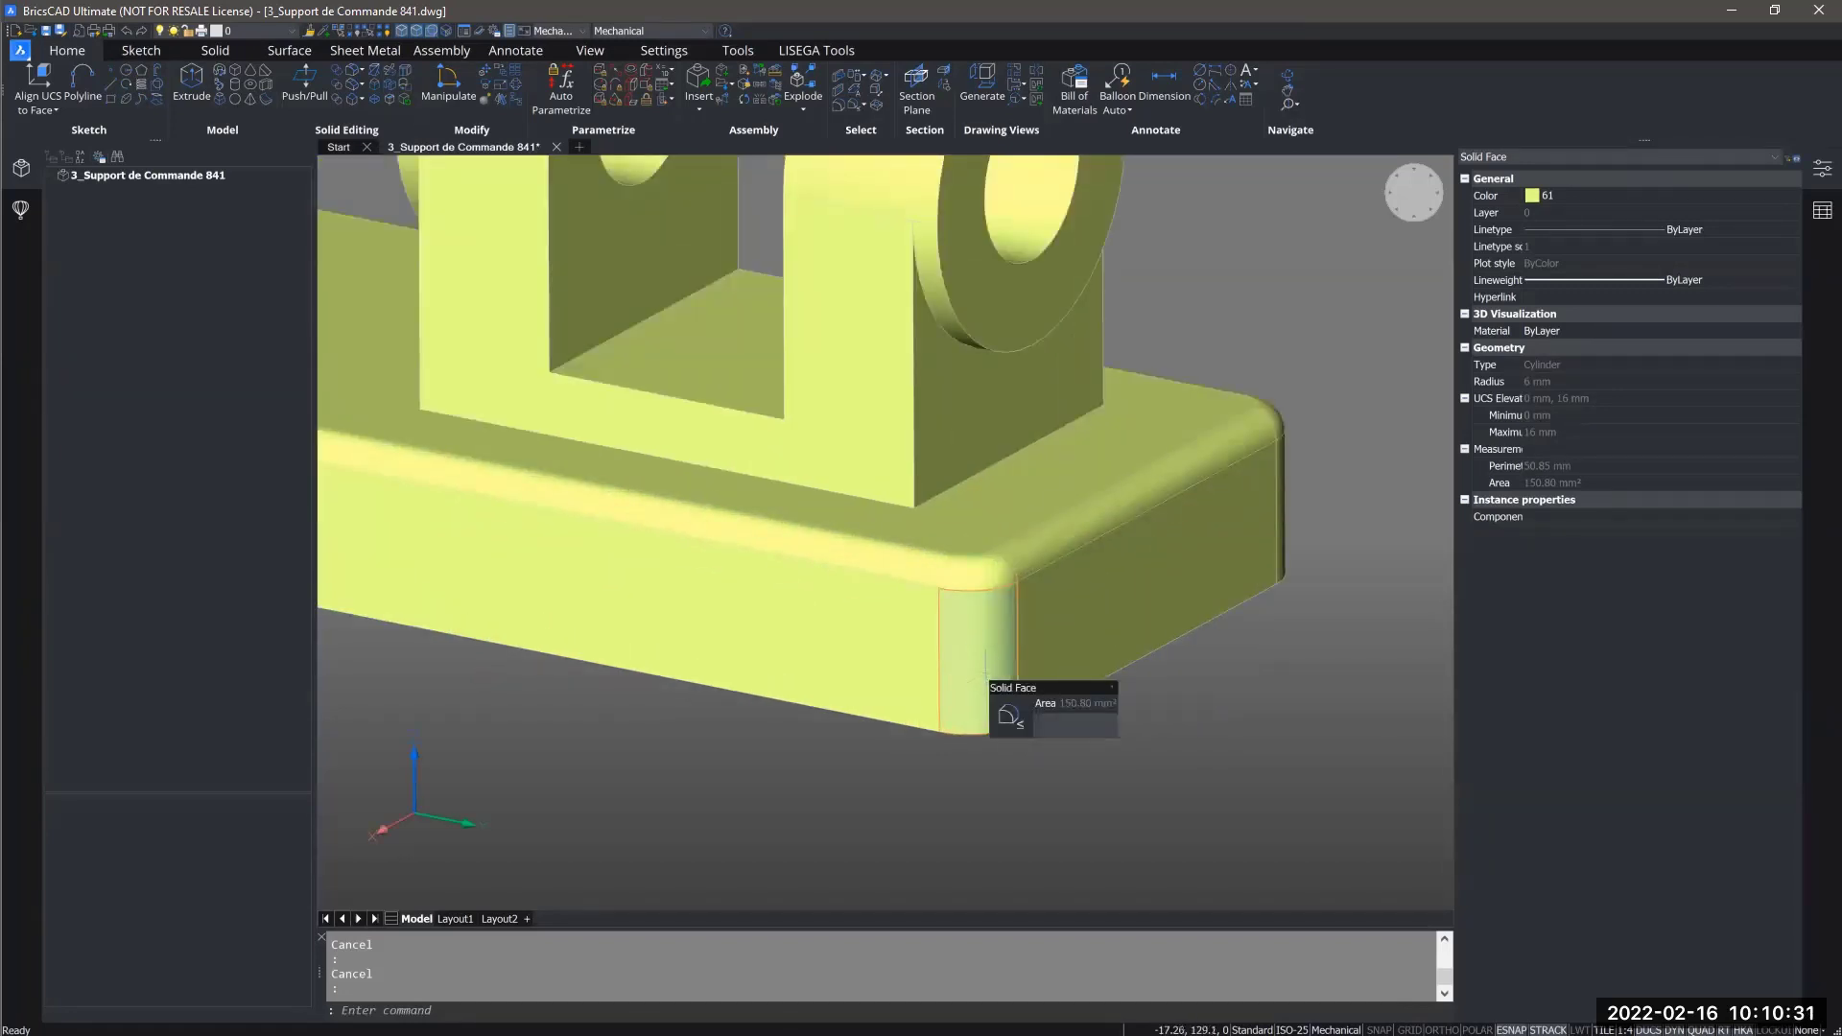
pyautogui.scroll(-3, 987, 662)
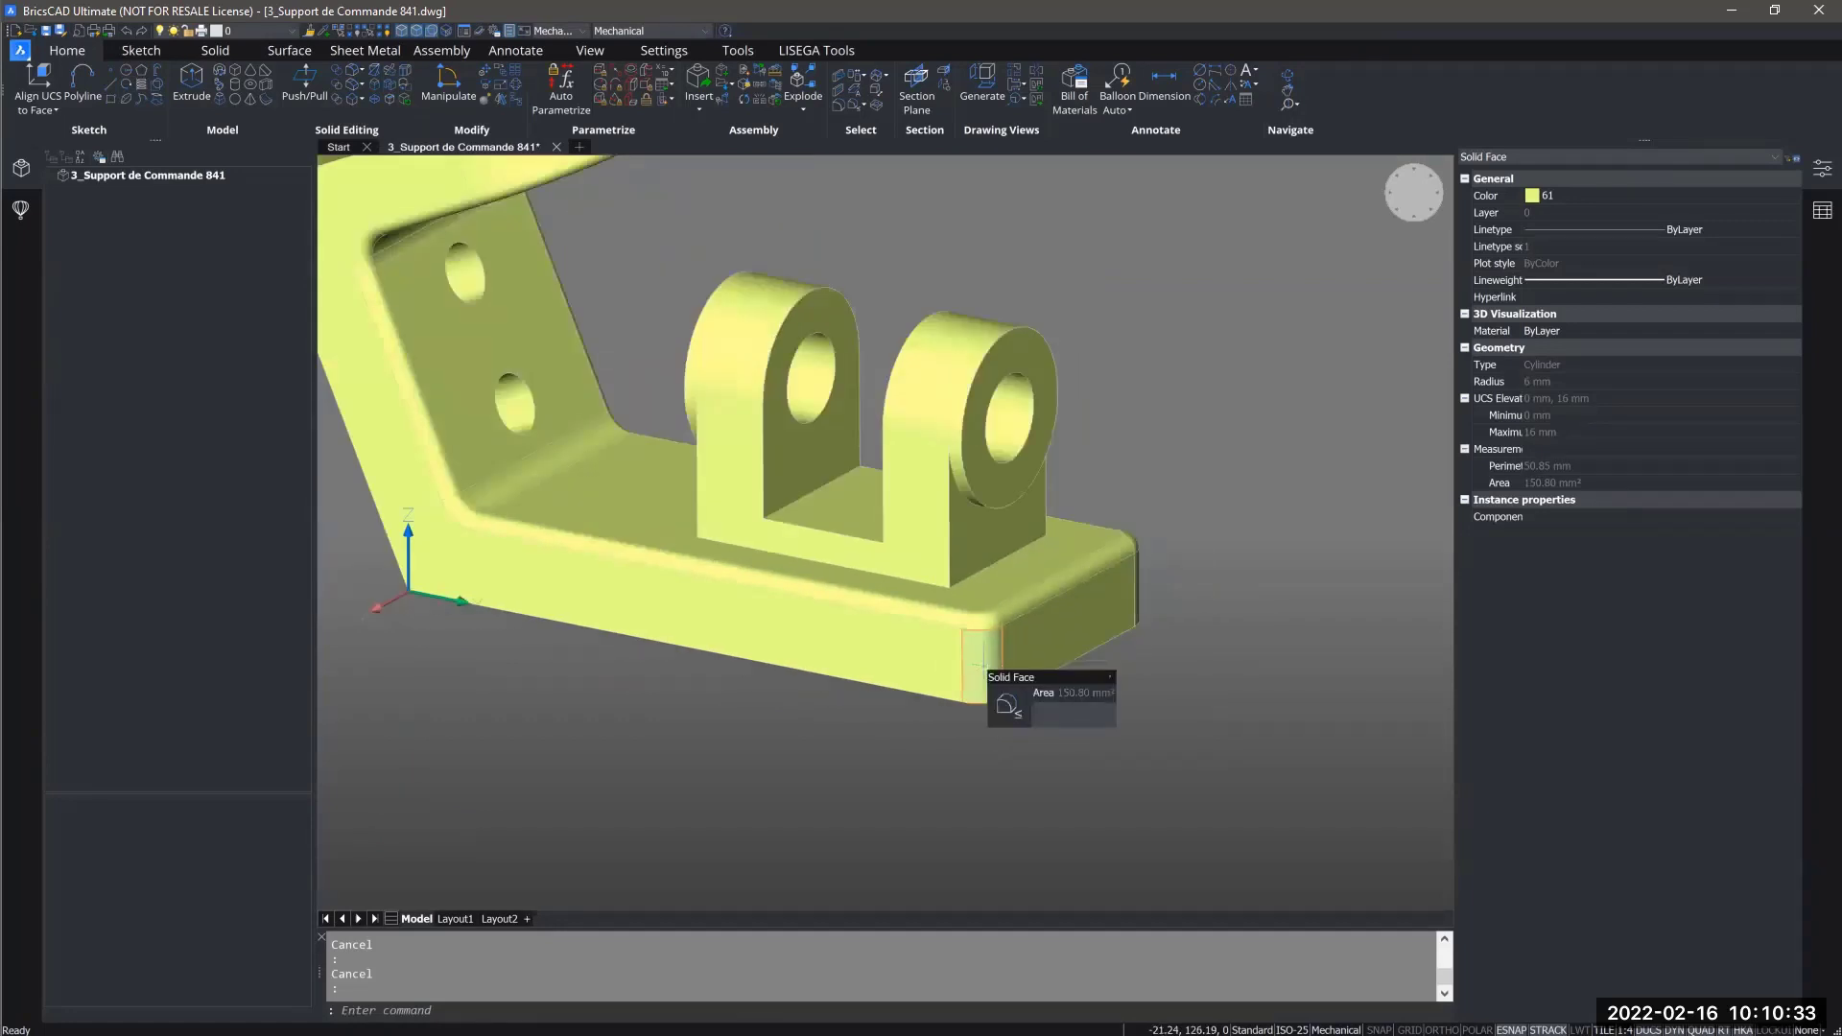
pyautogui.moveTo(1004, 698)
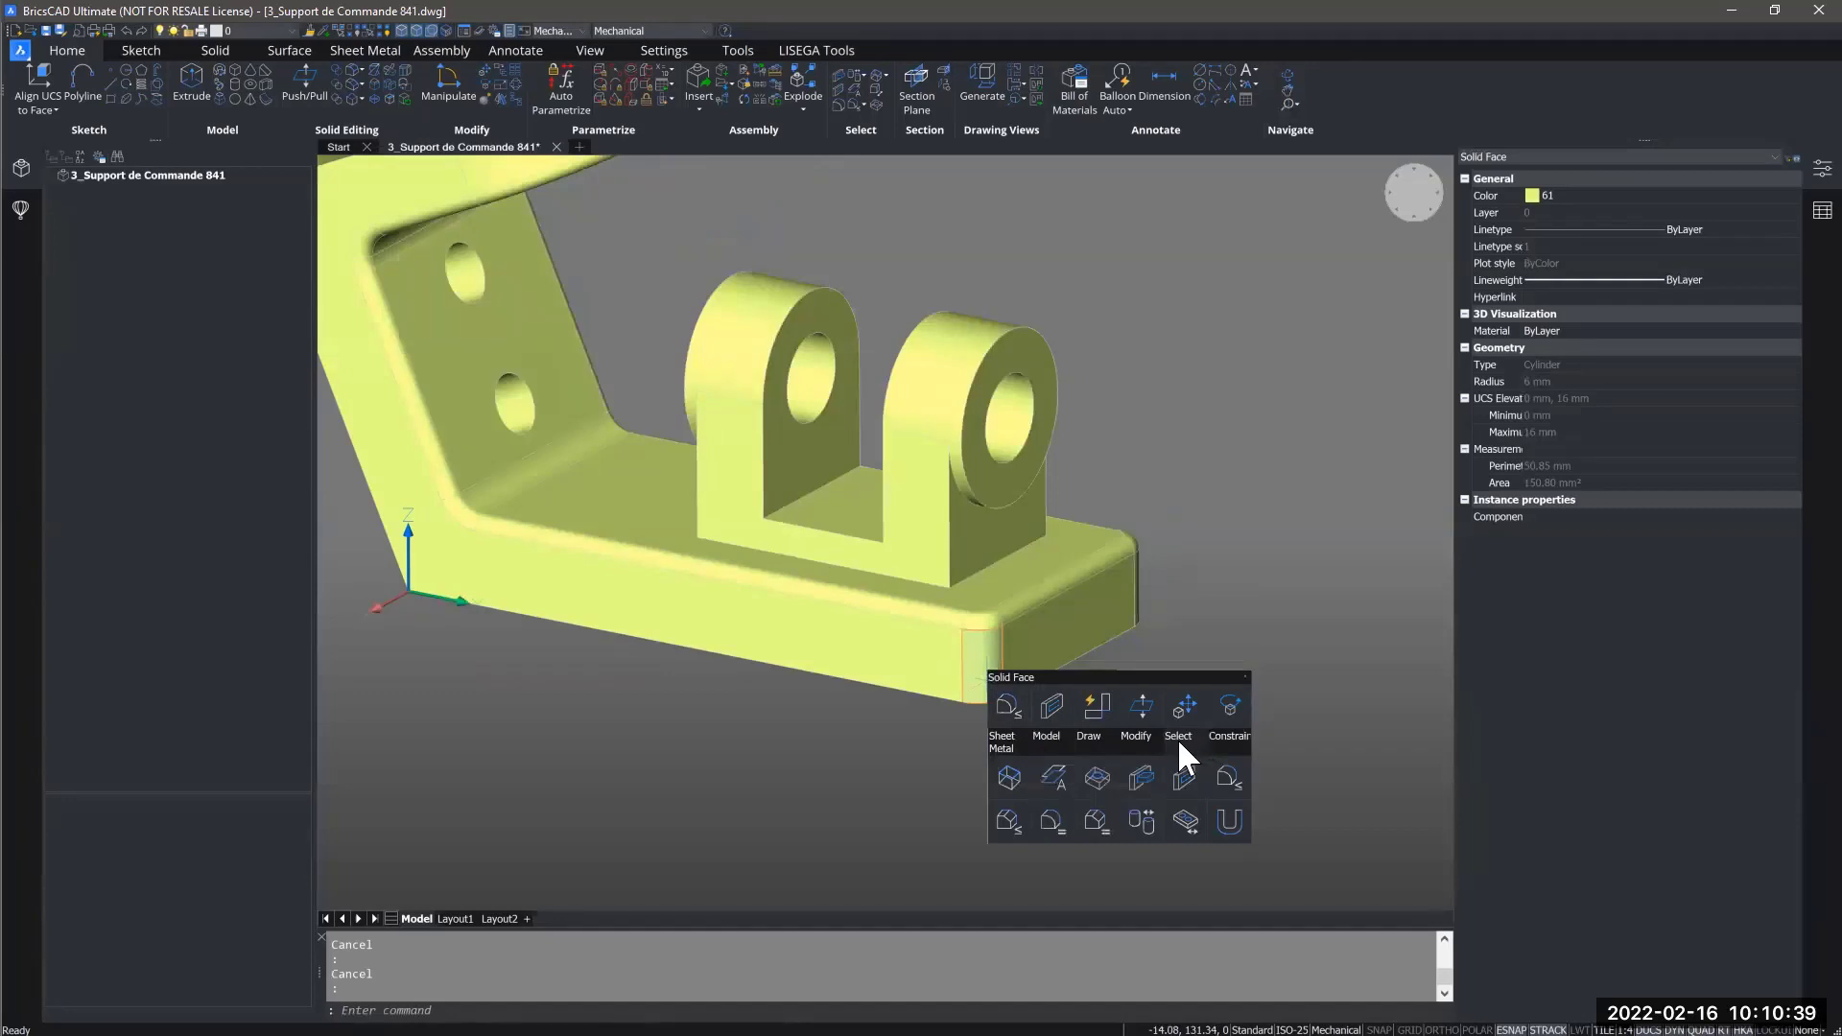
pyautogui.click(1226, 778)
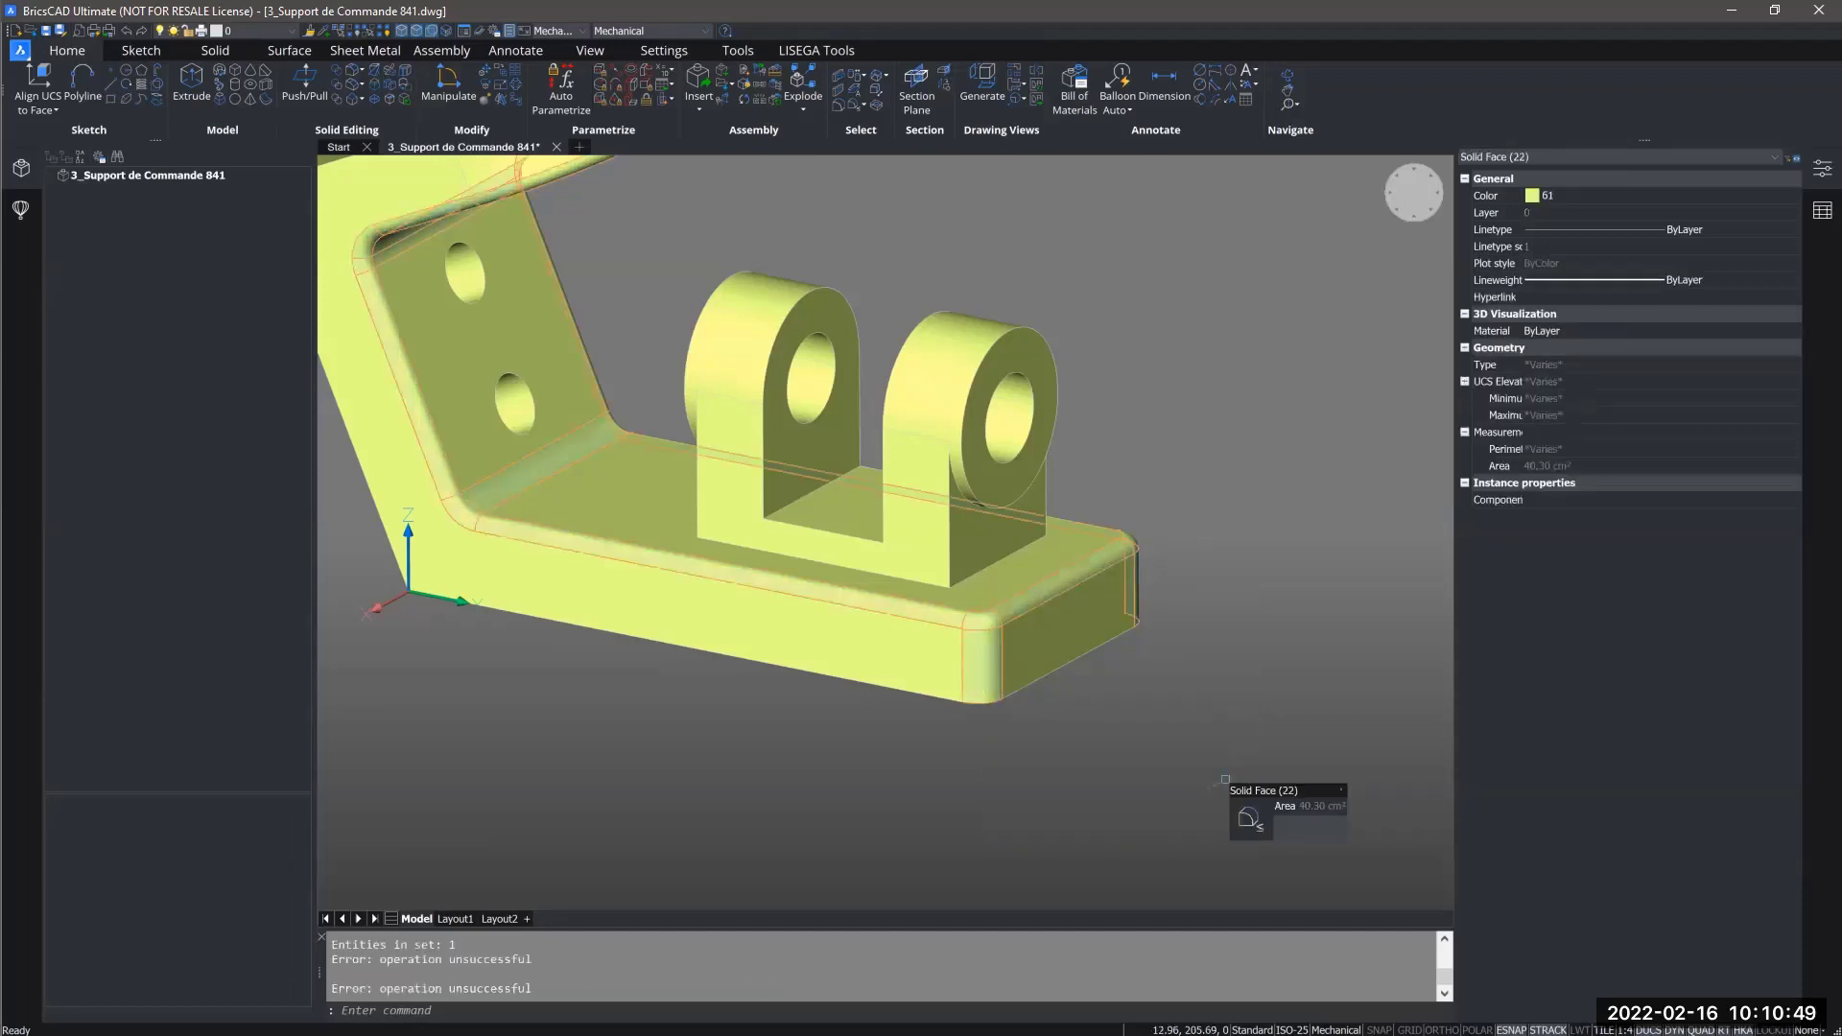
pyautogui.keyDown('shift'); pyautogui.moveTo(1225, 780); pyautogui.dragTo(1001, 597, button='middle'); pyautogui.keyUp('shift')
pyautogui.scroll(-2, 1021, 669)
pyautogui.scroll(-1, 1019, 667)
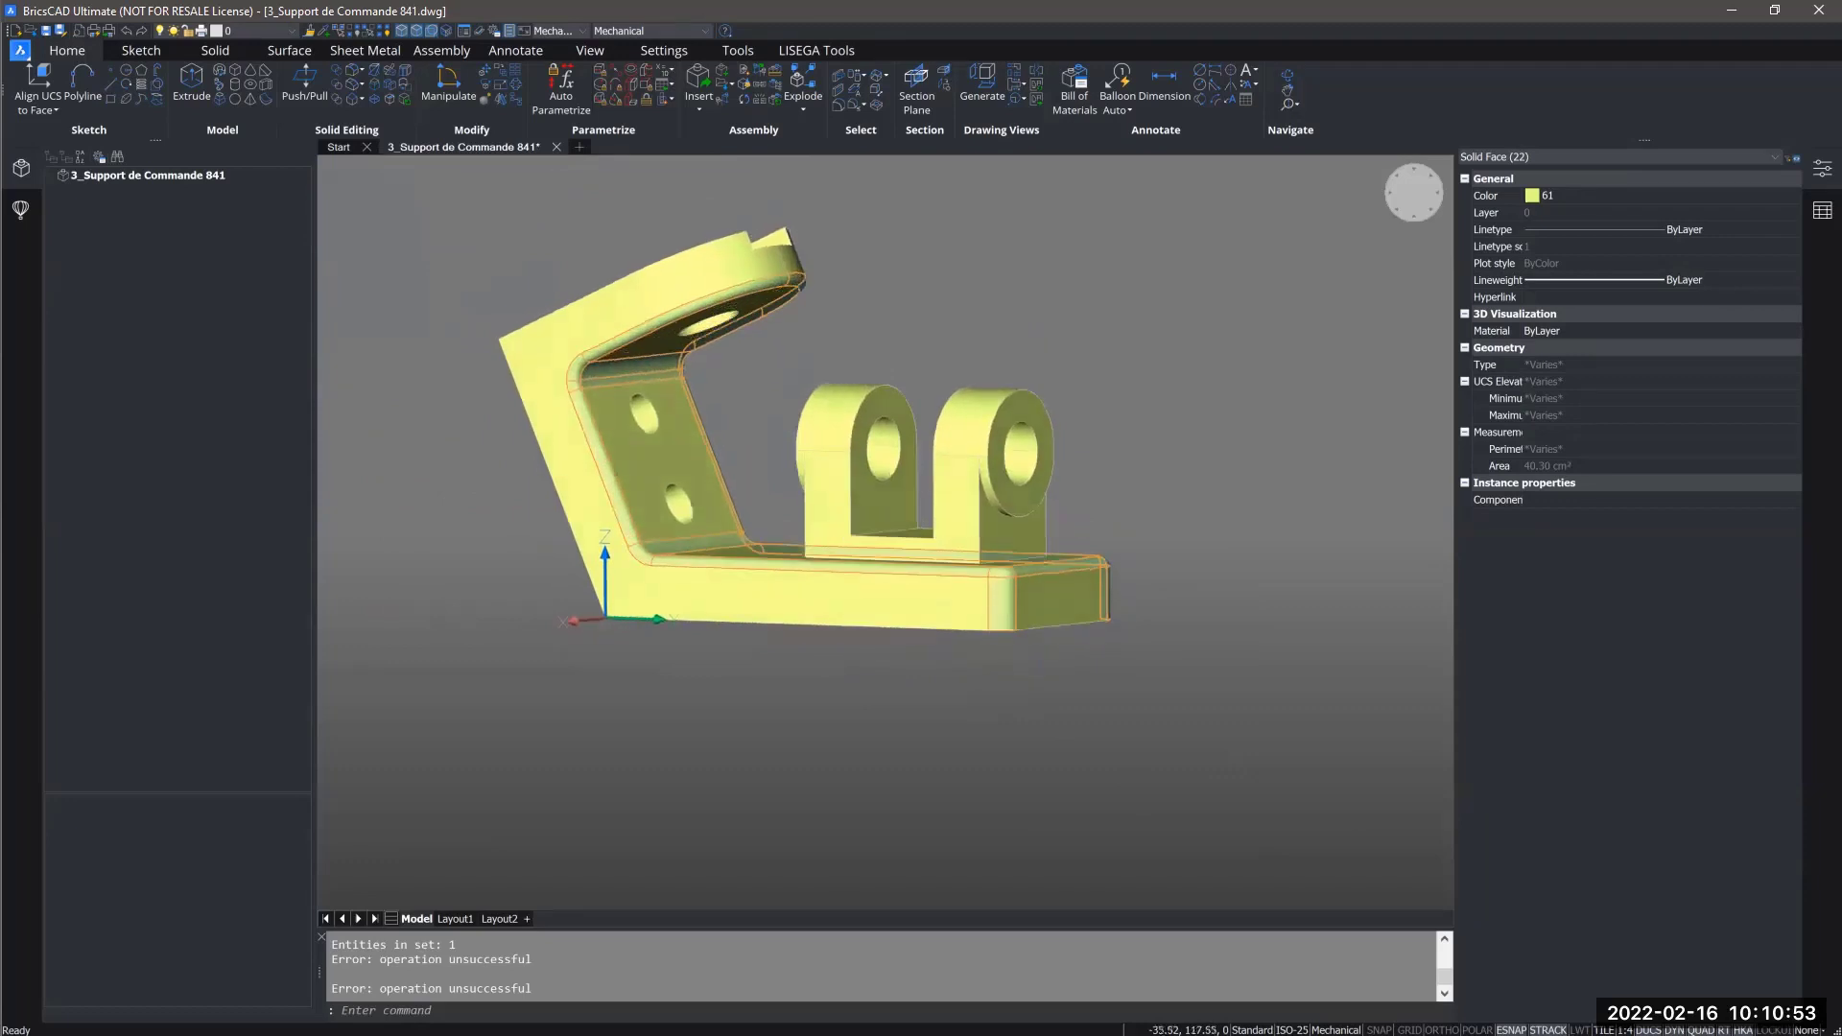
pyautogui.moveTo(999, 600)
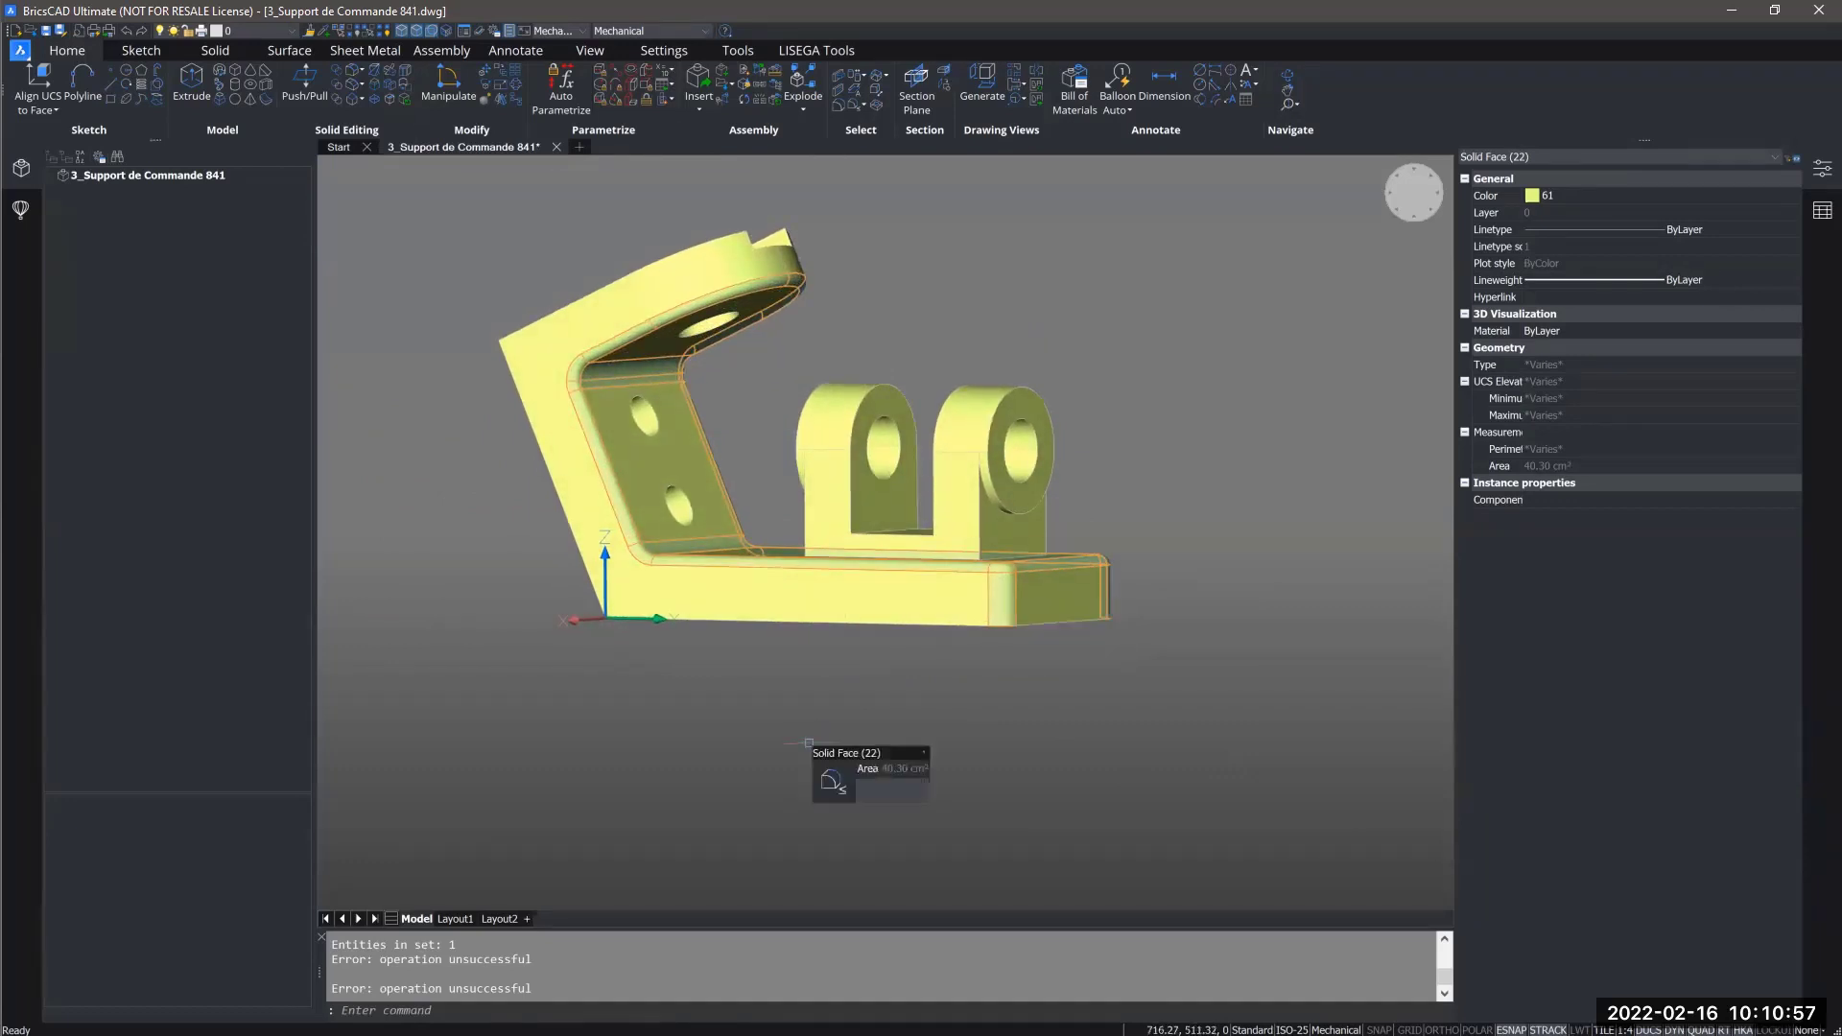
pyautogui.keyDown('shift'); pyautogui.moveTo(809, 742); pyautogui.dragTo(809, 762, button='middle'); pyautogui.keyUp('shift')
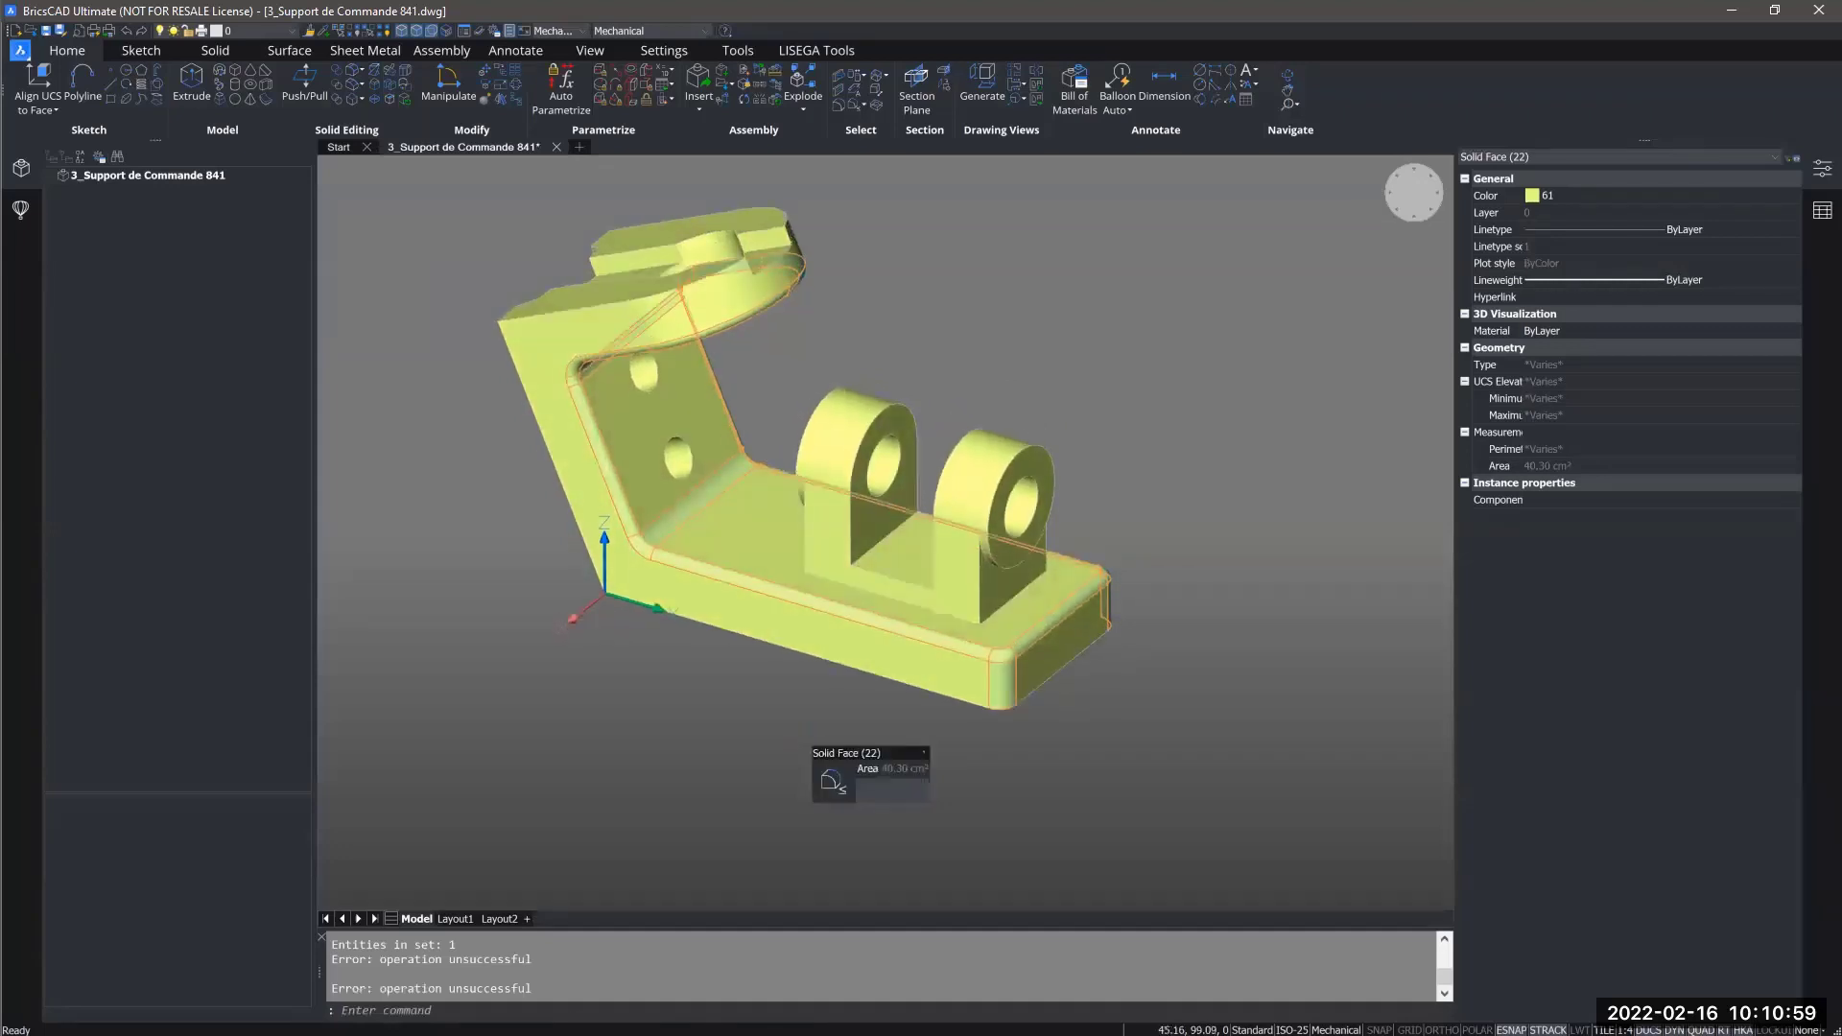
pyautogui.press('Delete')
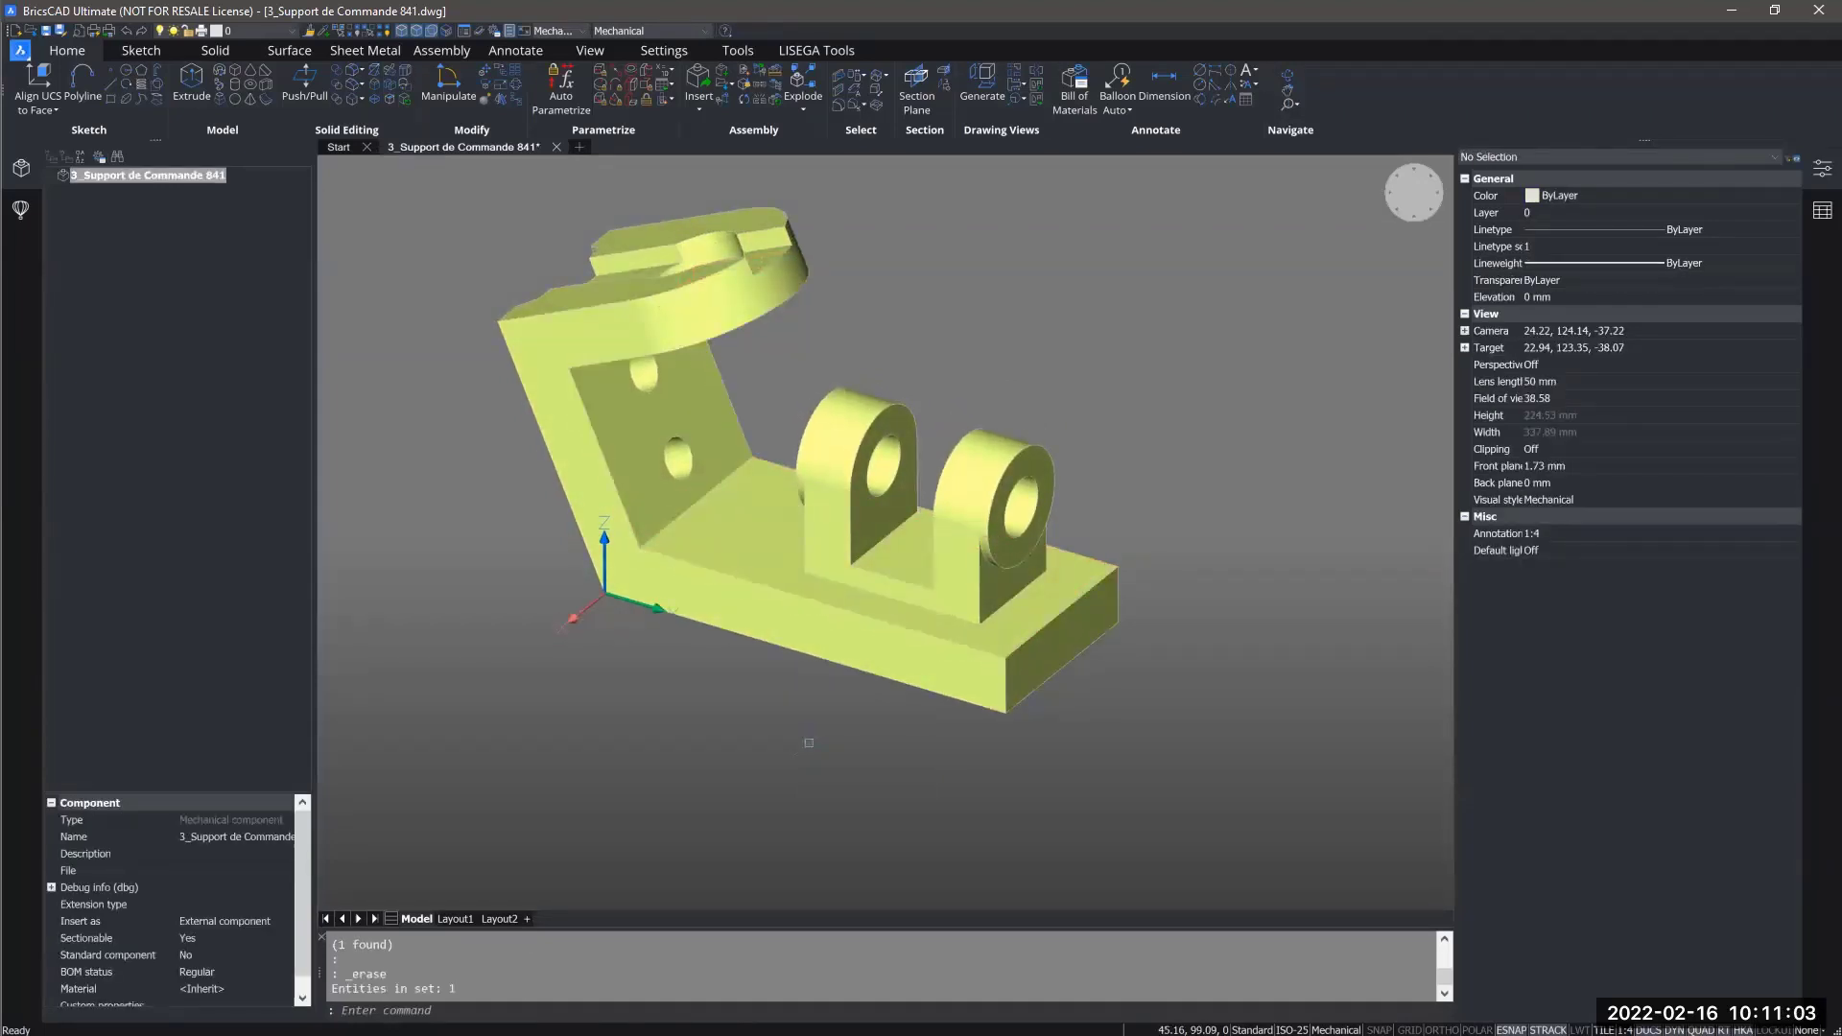
# Select the depression in the inclined wall's outer face, around its two holes, and delete it.
pyautogui.keyDown('shift'); pyautogui.moveTo(809, 742); pyautogui.dragTo(700, 796, button='middle'); pyautogui.keyUp('shift')
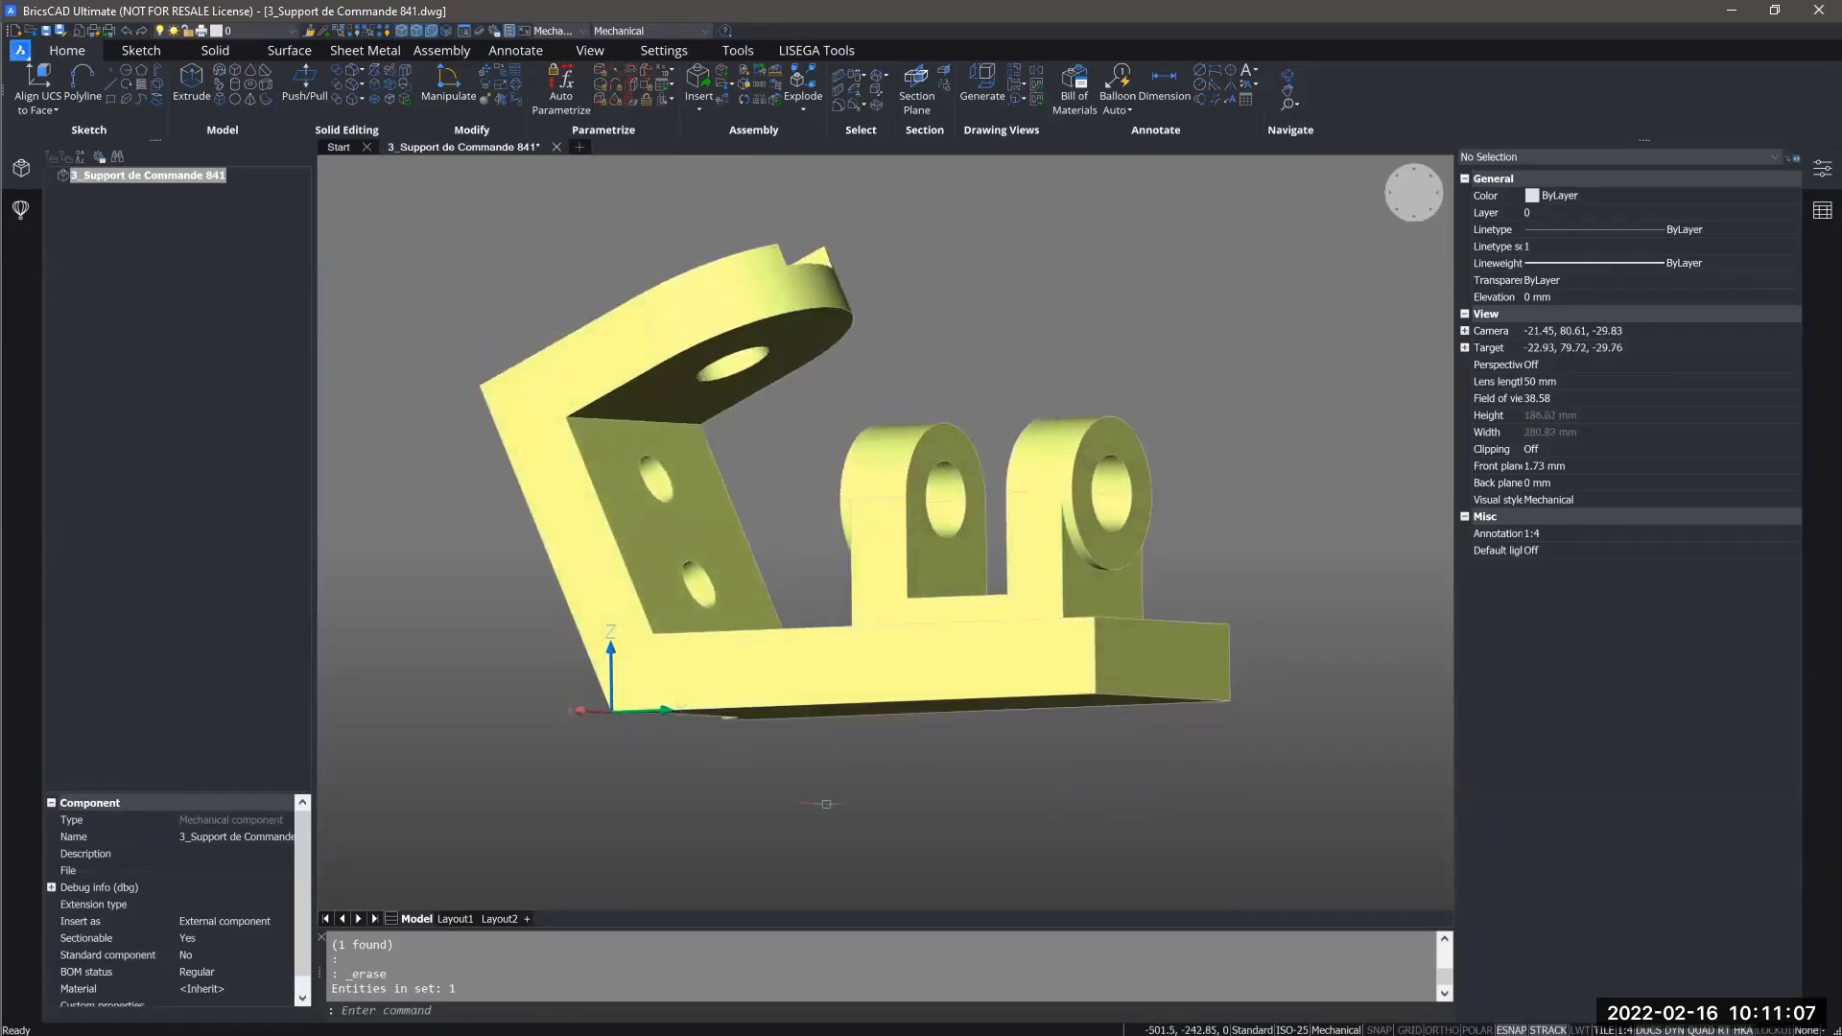
pyautogui.keyDown('shift'); pyautogui.moveTo(826, 805); pyautogui.dragTo(785, 747, button='middle'); pyautogui.keyUp('shift')
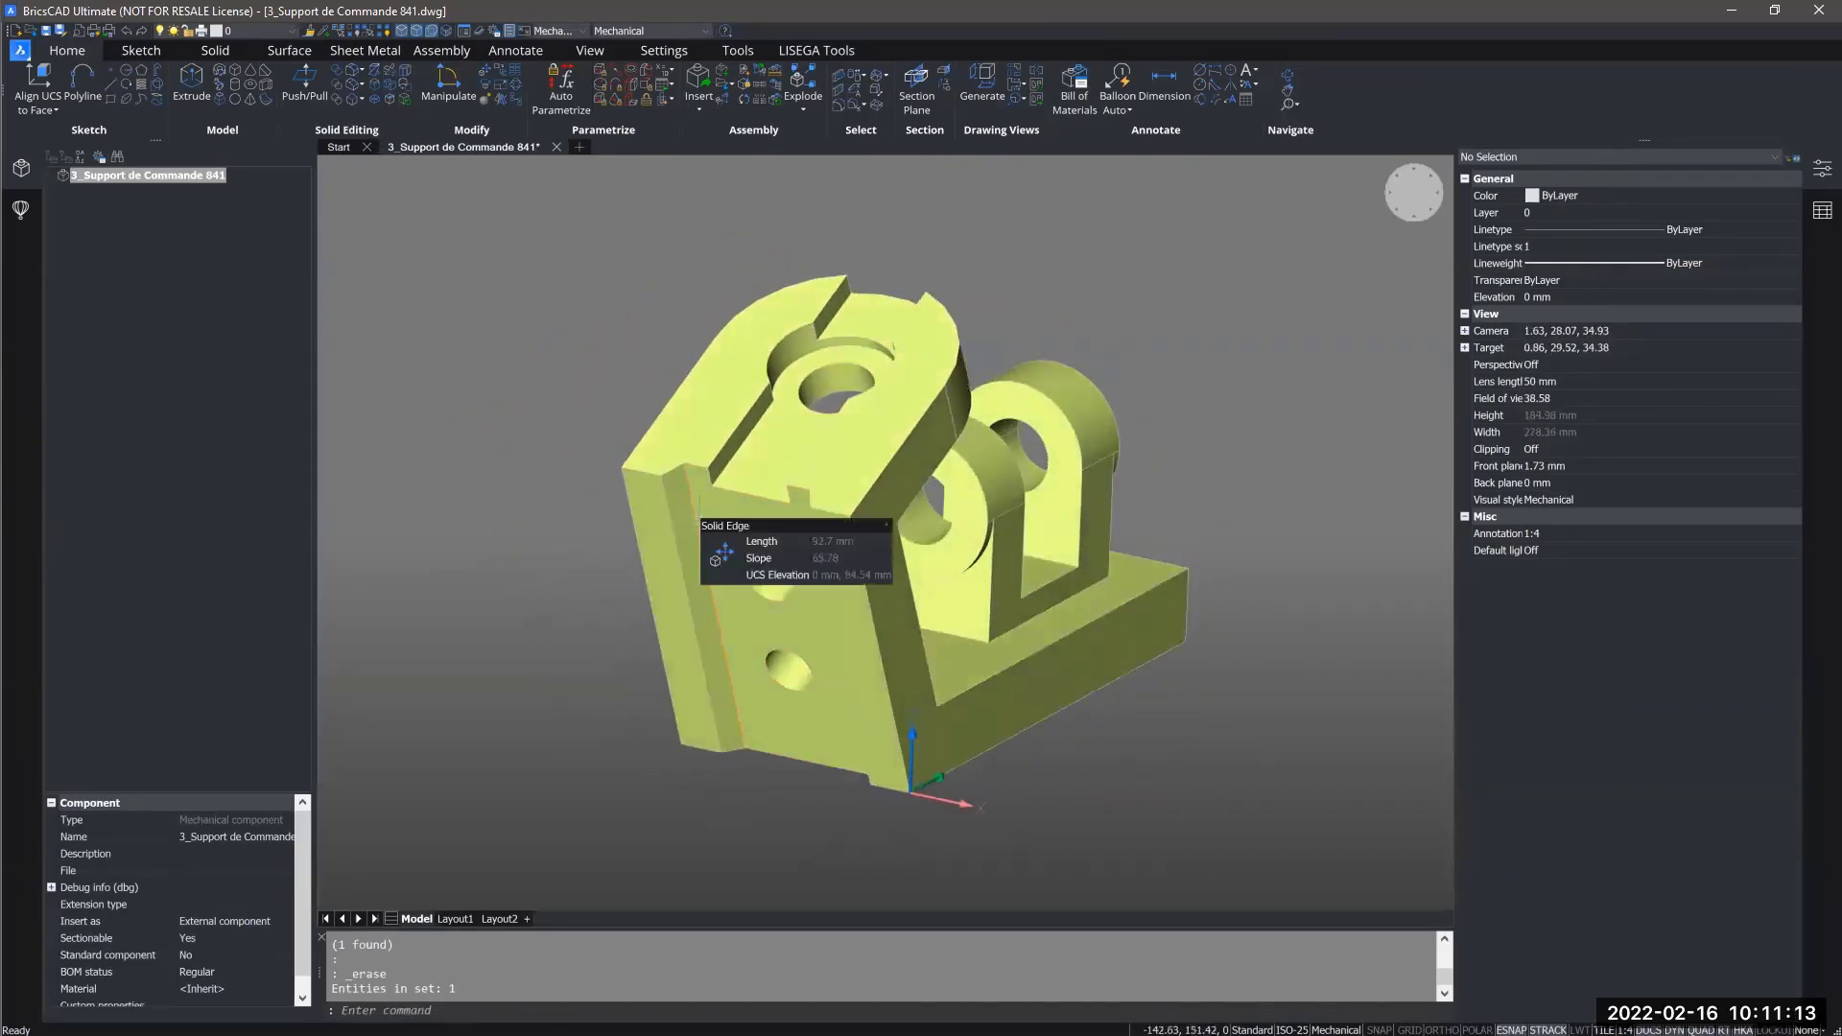
pyautogui.keyDown('shift'); pyautogui.moveTo(687, 507); pyautogui.dragTo(790, 706, button='middle'); pyautogui.keyUp('shift')
pyautogui.keyDown('shift'); pyautogui.moveTo(896, 739); pyautogui.dragTo(748, 739, button='middle'); pyautogui.keyUp('shift')
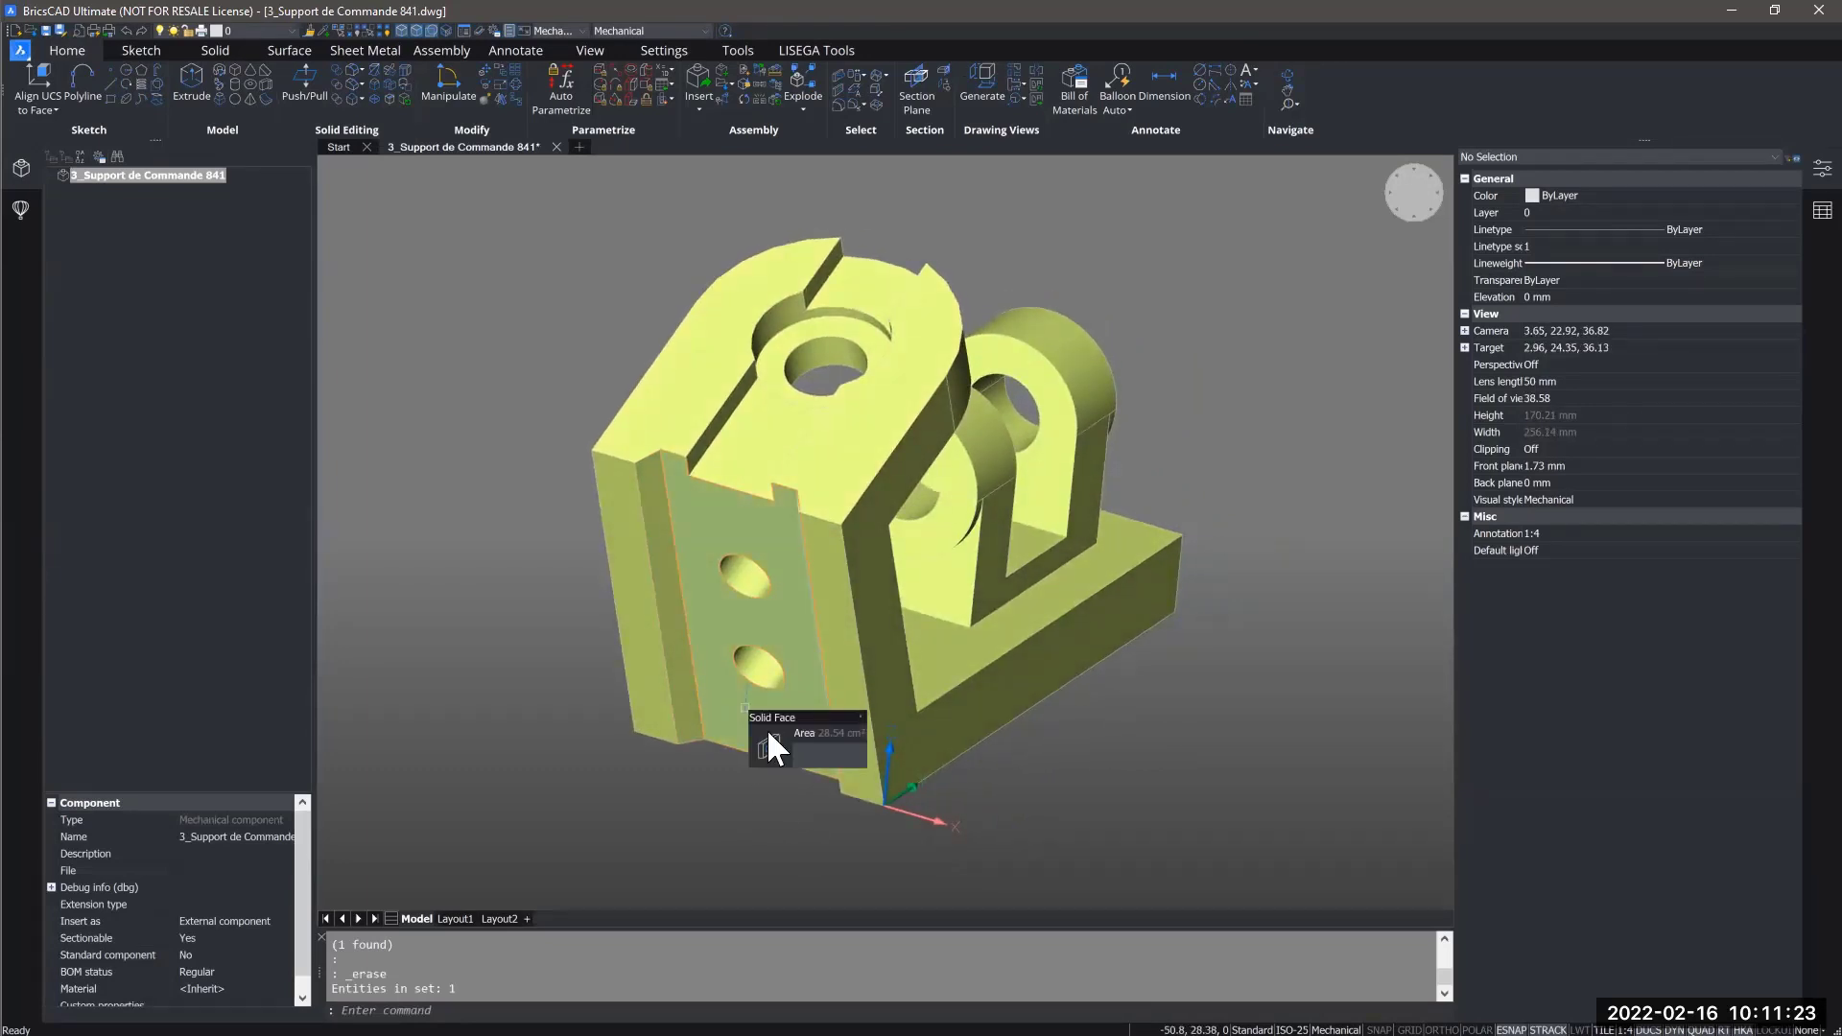
pyautogui.moveTo(785, 740)
pyautogui.moveTo(942, 776)
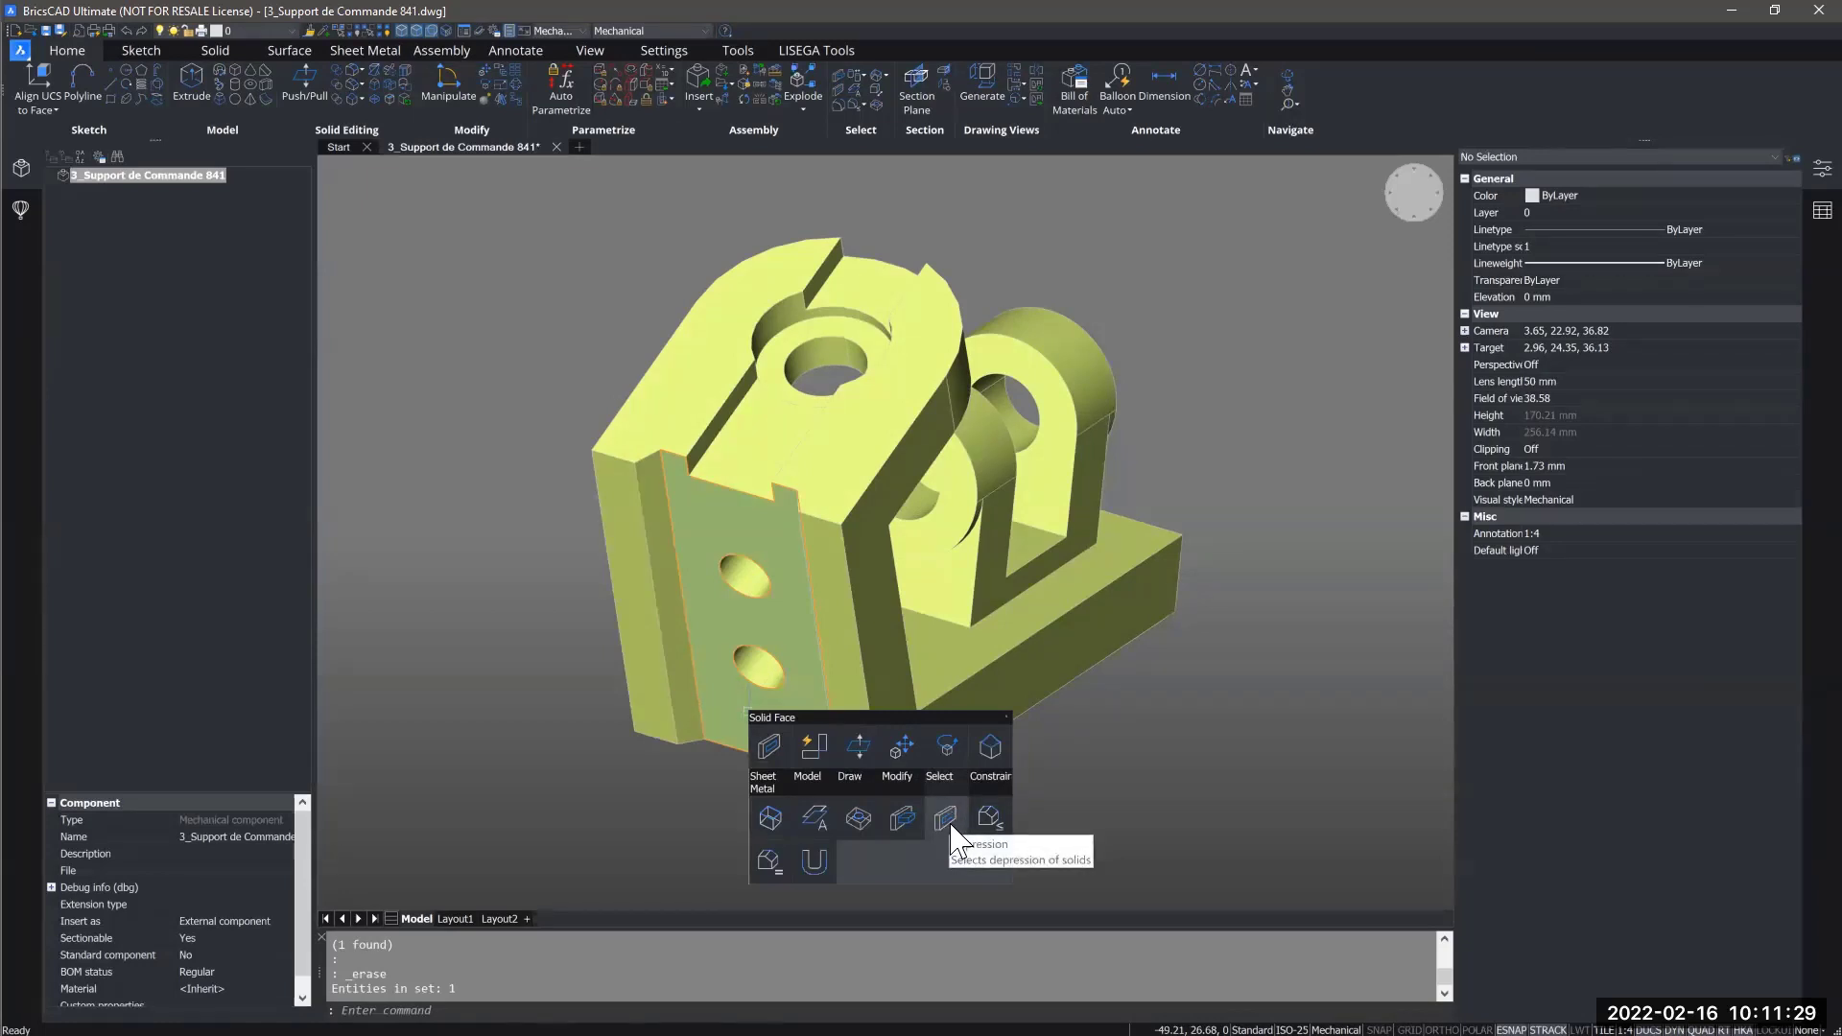
pyautogui.click(948, 822)
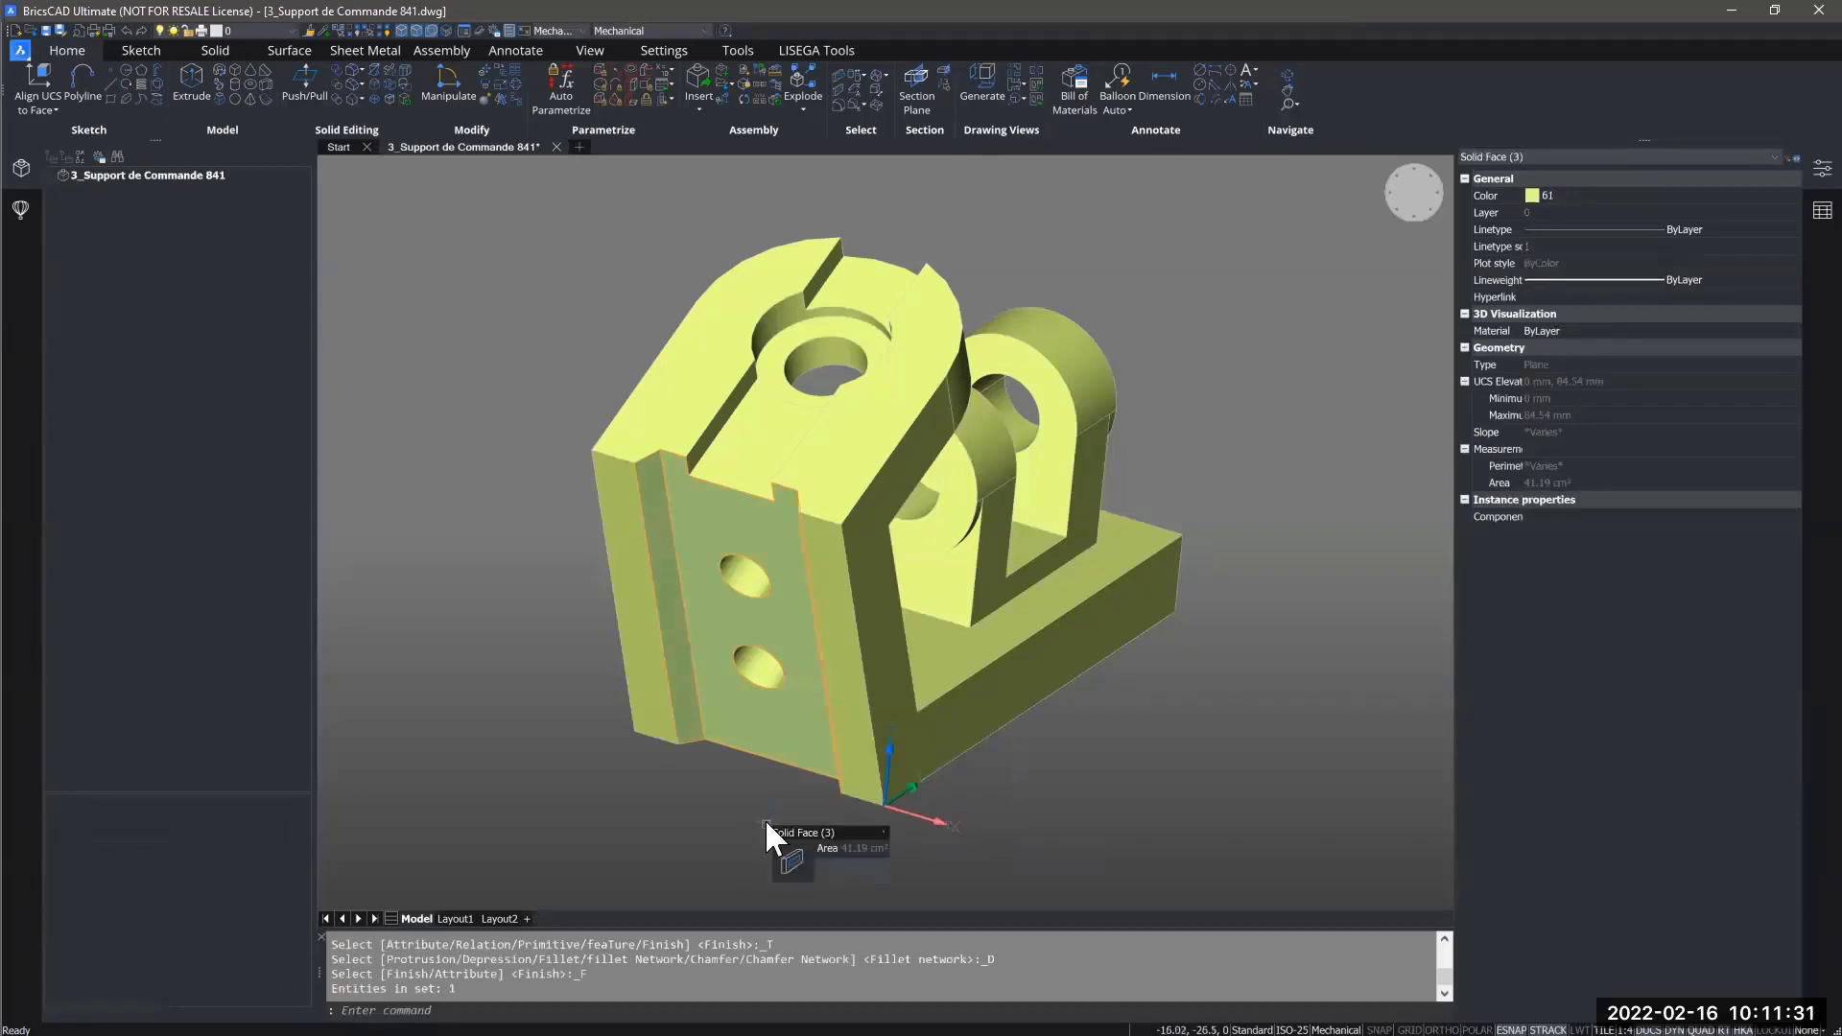
pyautogui.keyDown('shift'); pyautogui.moveTo(763, 820); pyautogui.dragTo(1005, 817, button='middle'); pyautogui.keyUp('shift')
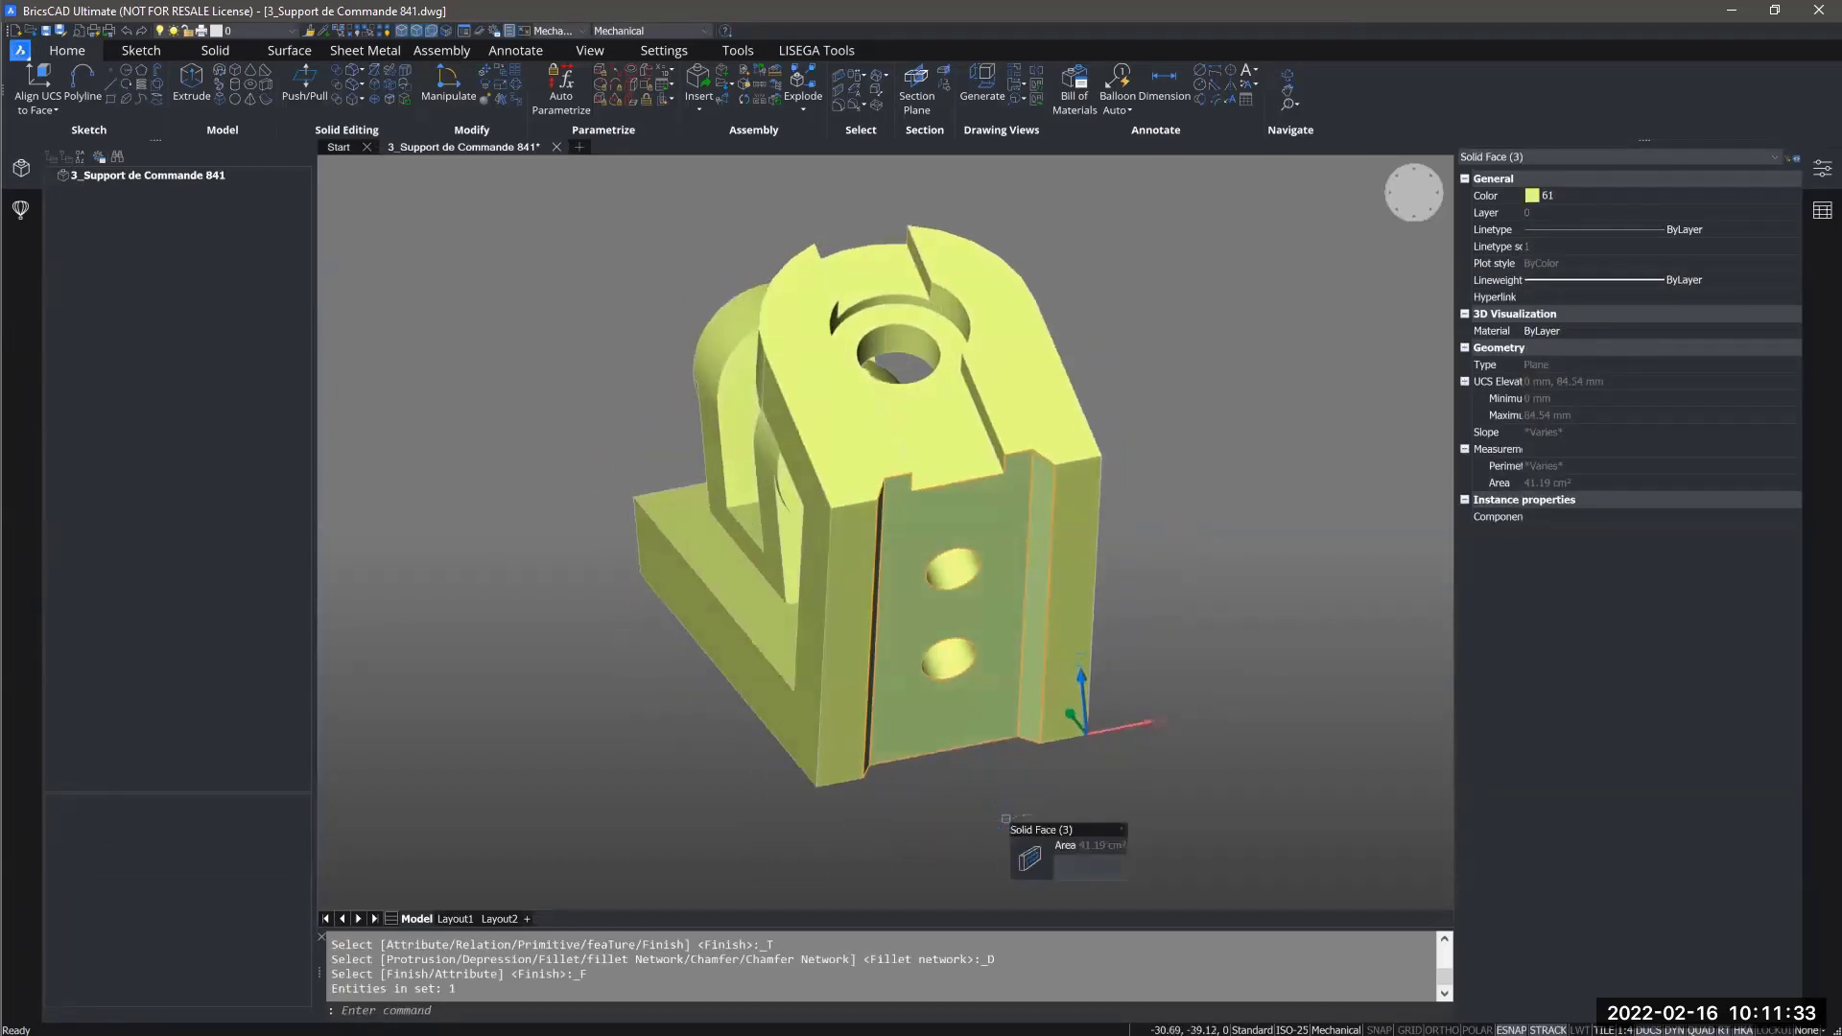
pyautogui.press('Delete')
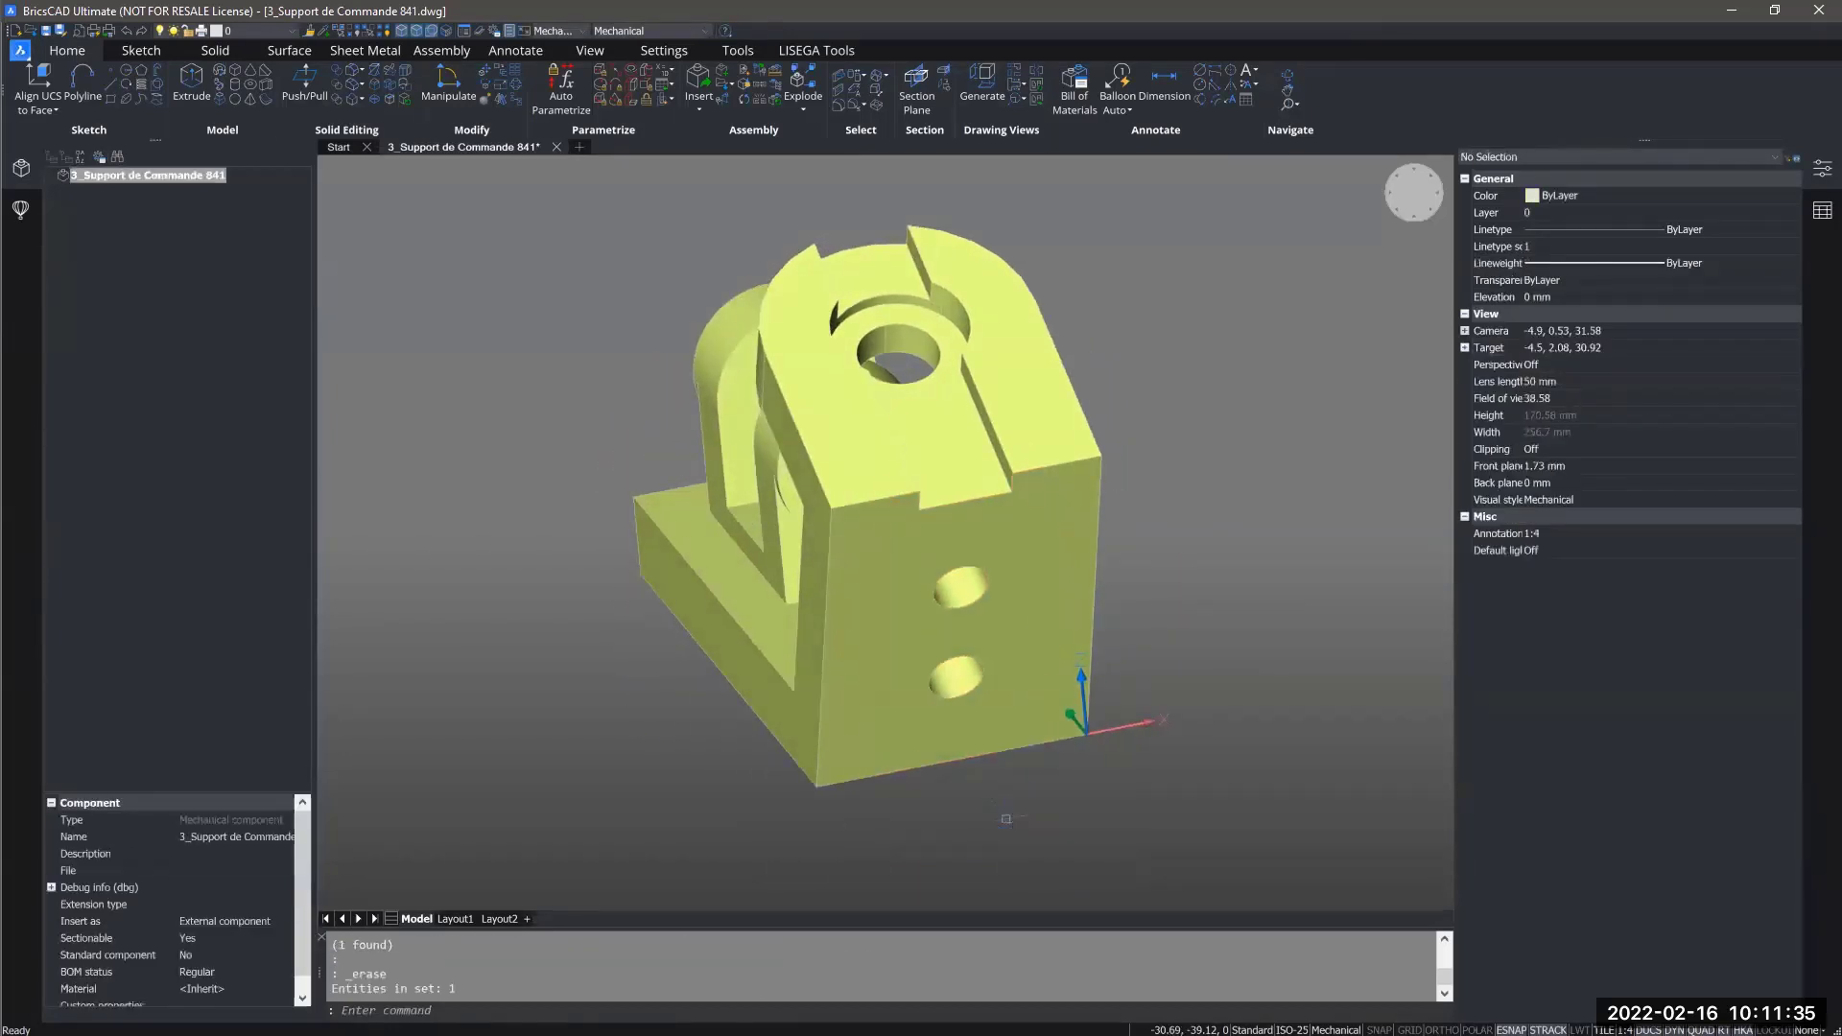
# Select all faces of the straight groove crossing the upper flange on both sides of its counterbored hole, and delete them.
pyautogui.keyDown('shift'); pyautogui.moveTo(1005, 818); pyautogui.dragTo(1032, 491, button='middle'); pyautogui.keyUp('shift')
pyautogui.click(1022, 509)
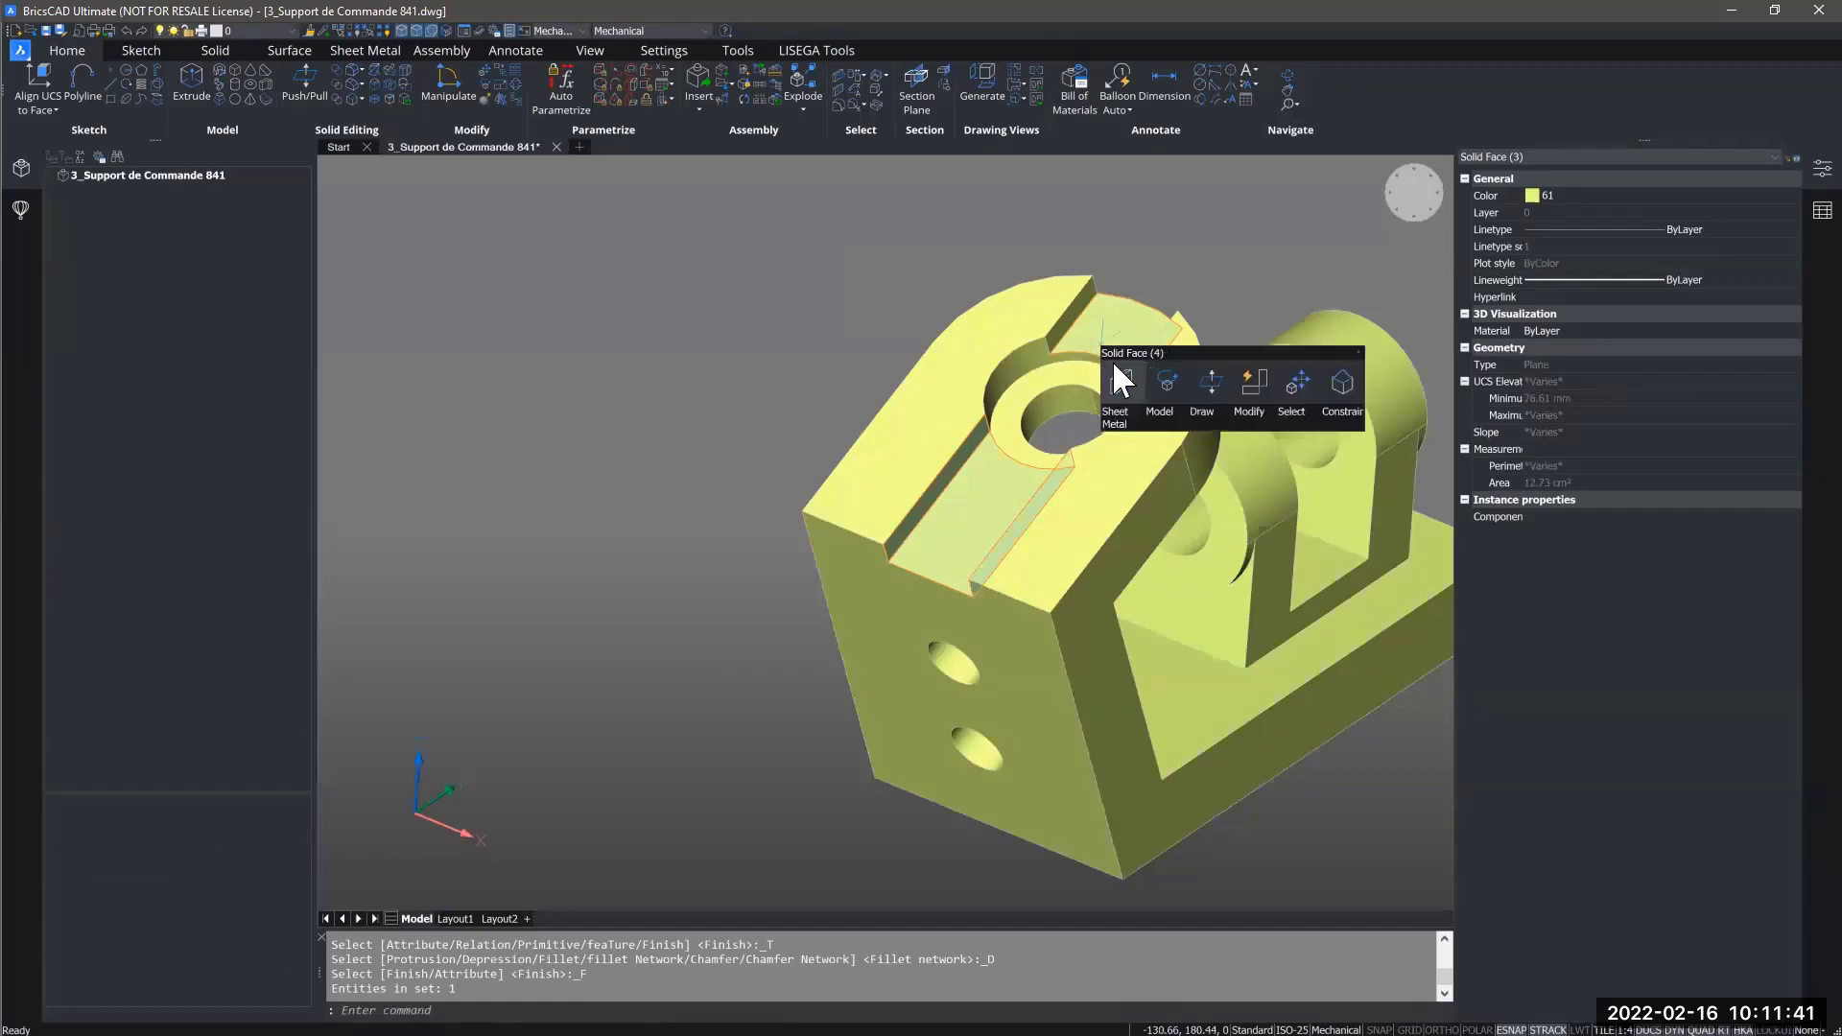
pyautogui.click(1116, 365)
pyautogui.press('Delete')
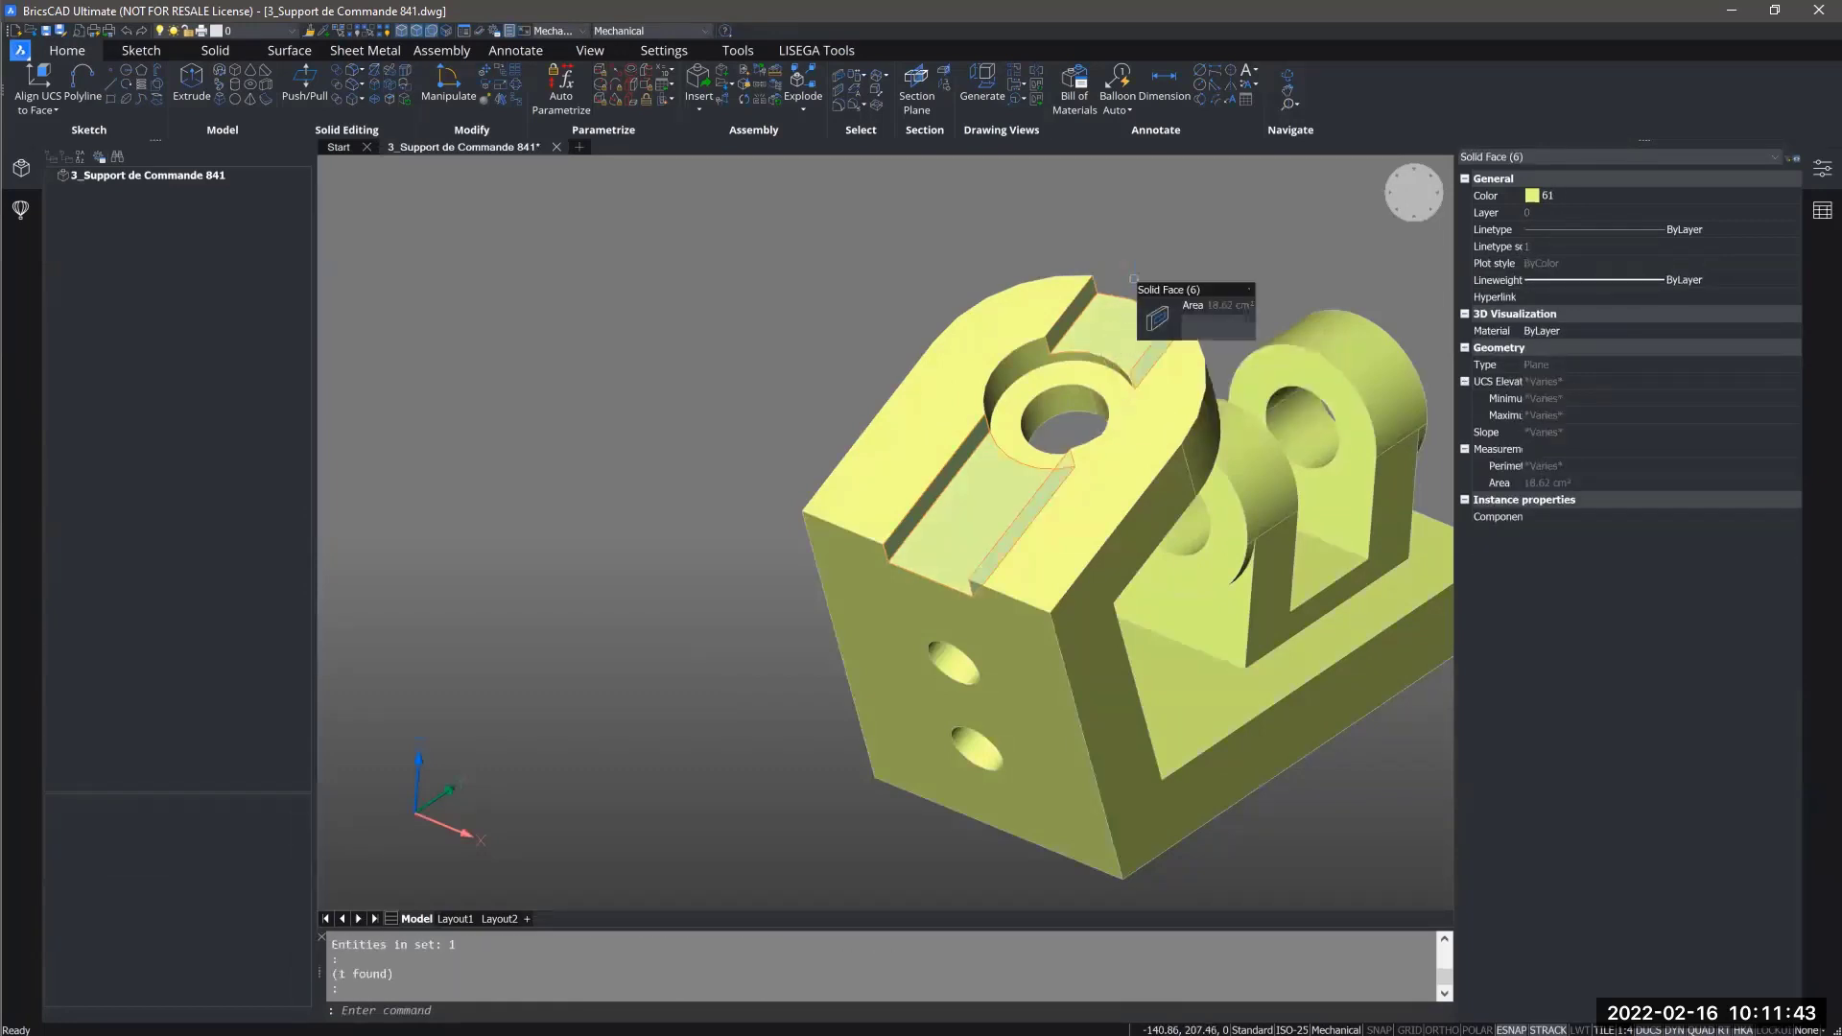
pyautogui.moveTo(1219, 281); pyautogui.dragTo(889, 249, button='middle')
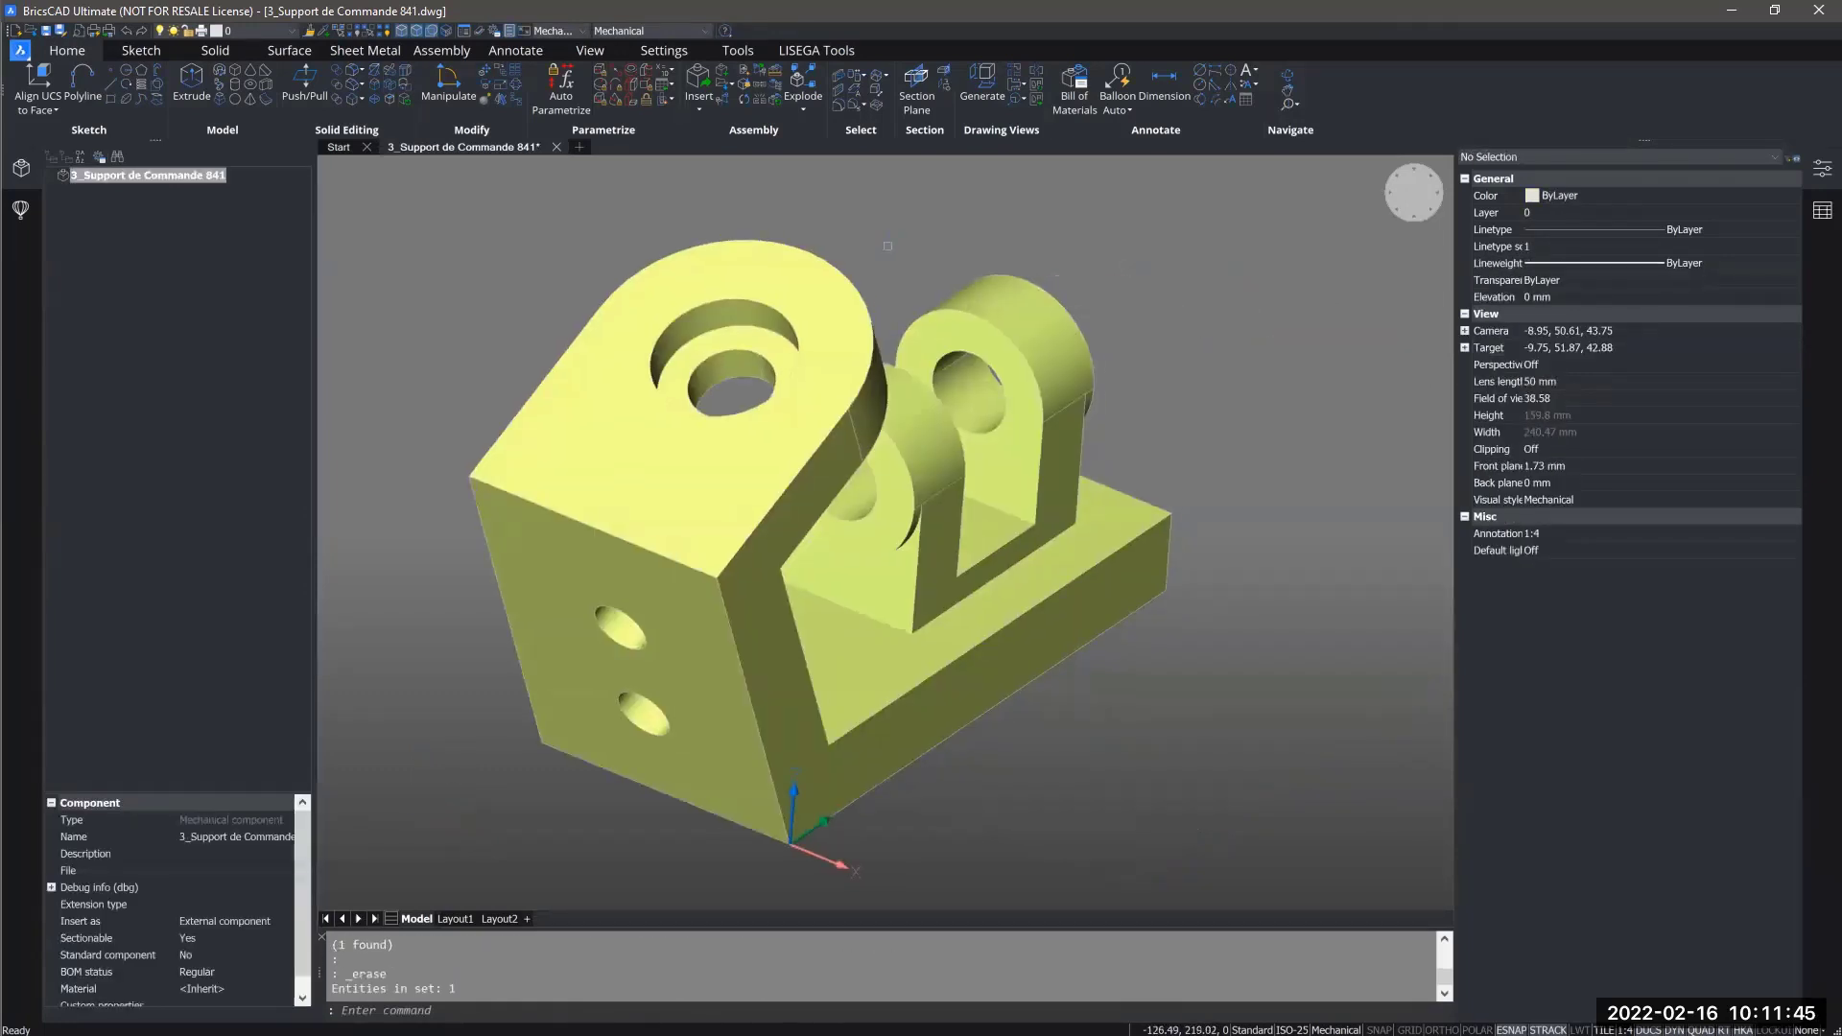
# Simplify the entire model with DMSIMPLIFY to clean up the split hole faces in the two lugs.
pyautogui.keyDown('shift'); pyautogui.moveTo(1030, 562); pyautogui.dragTo(744, 595, button='middle'); pyautogui.keyUp('shift')
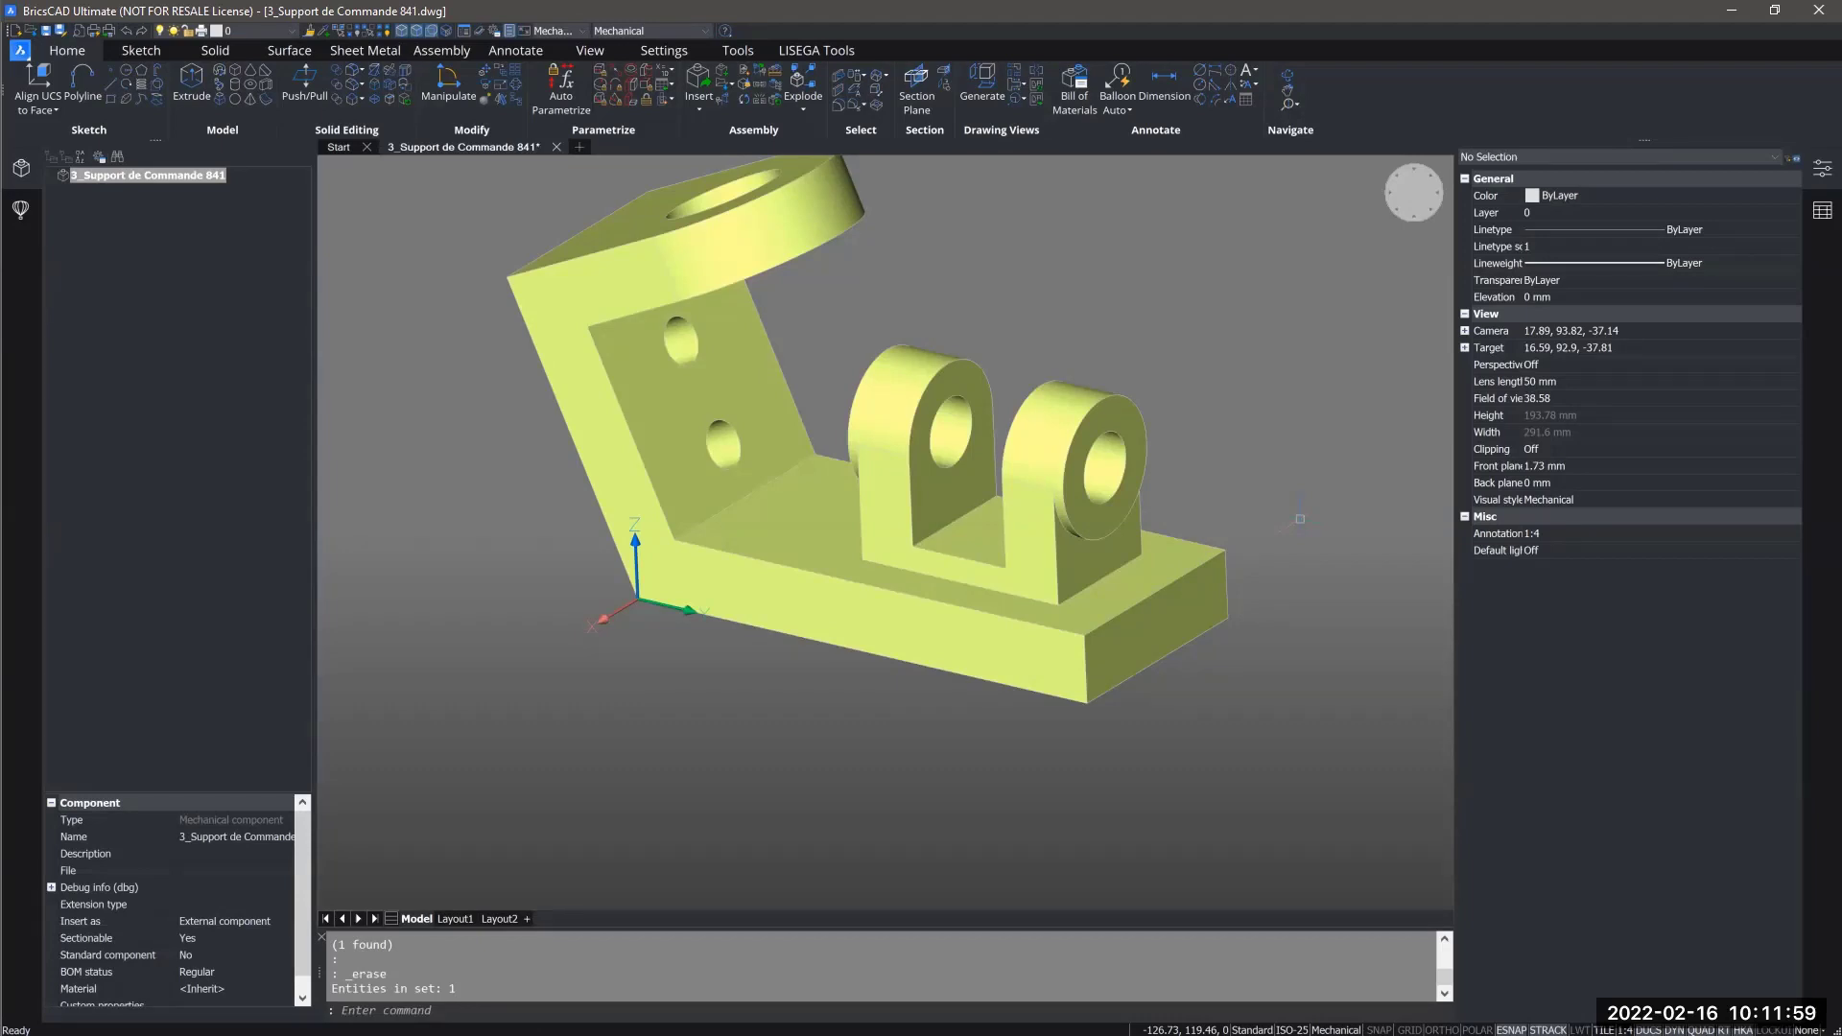
pyautogui.scroll(2, 1231, 535)
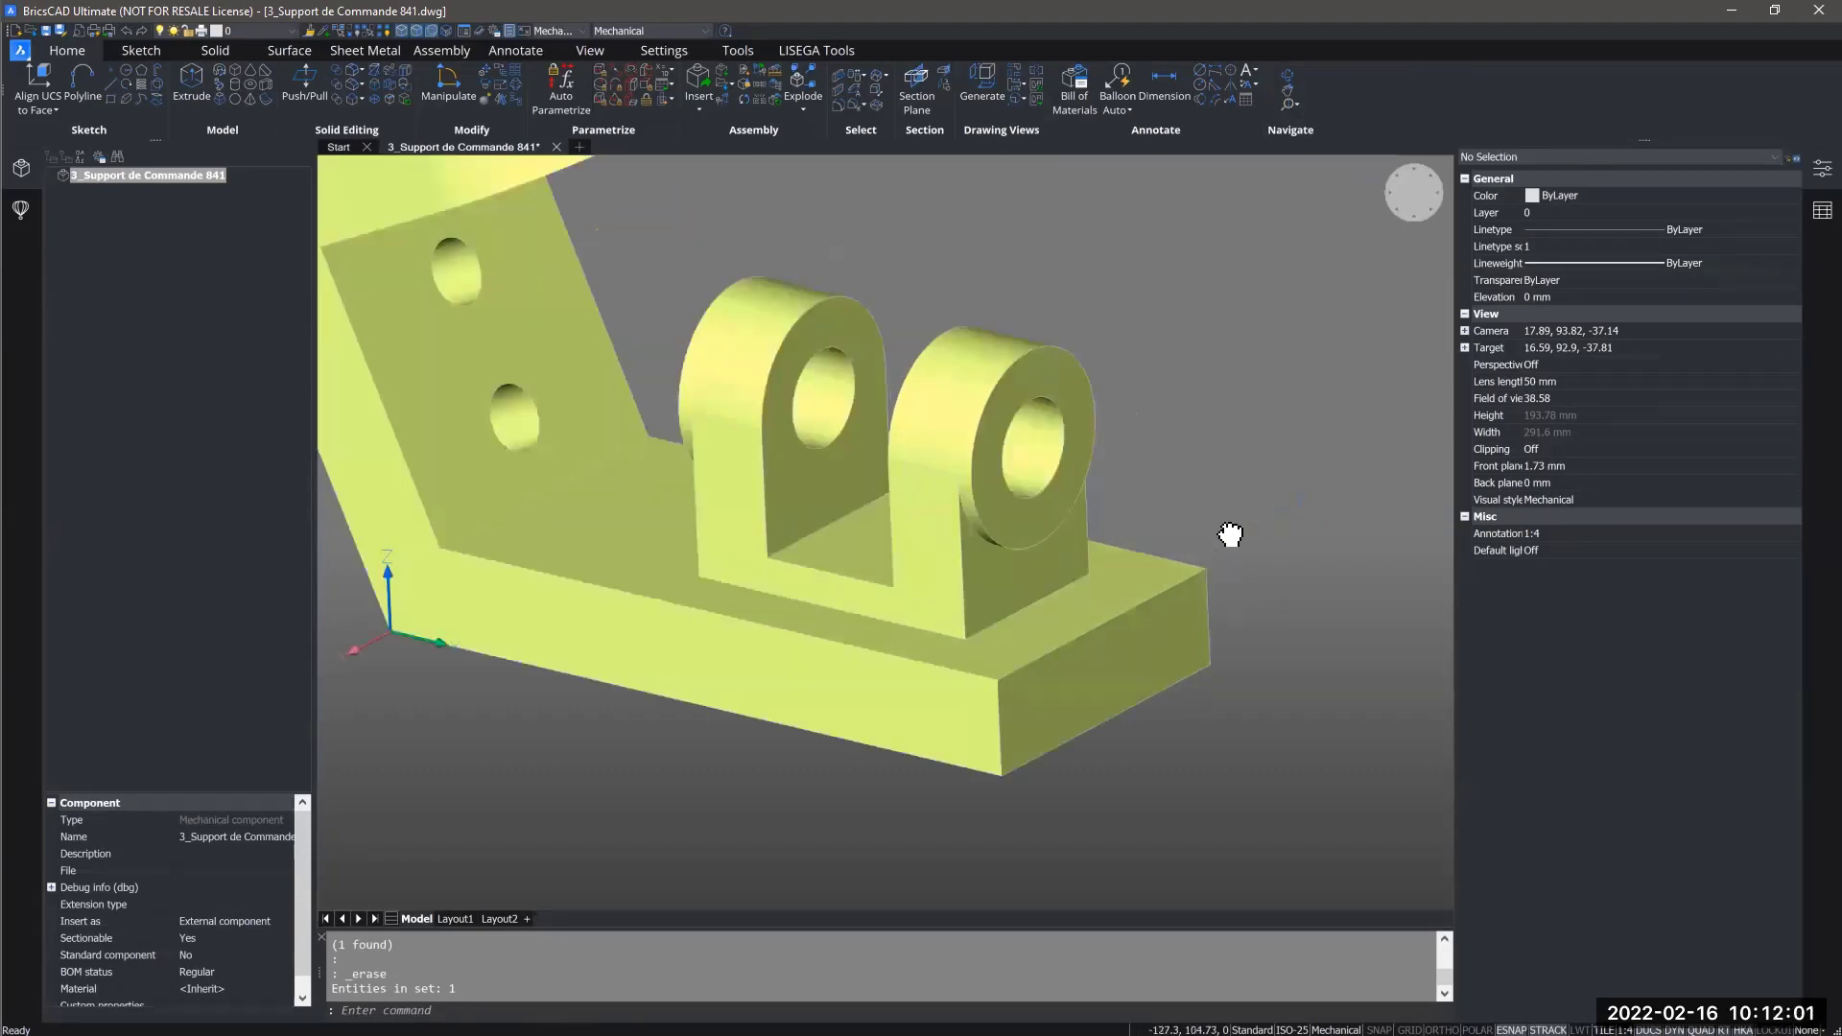
pyautogui.keyDown('shift'); pyautogui.moveTo(1231, 534); pyautogui.dragTo(1209, 538, button='middle'); pyautogui.keyUp('shift')
pyautogui.scroll(1, 1051, 466)
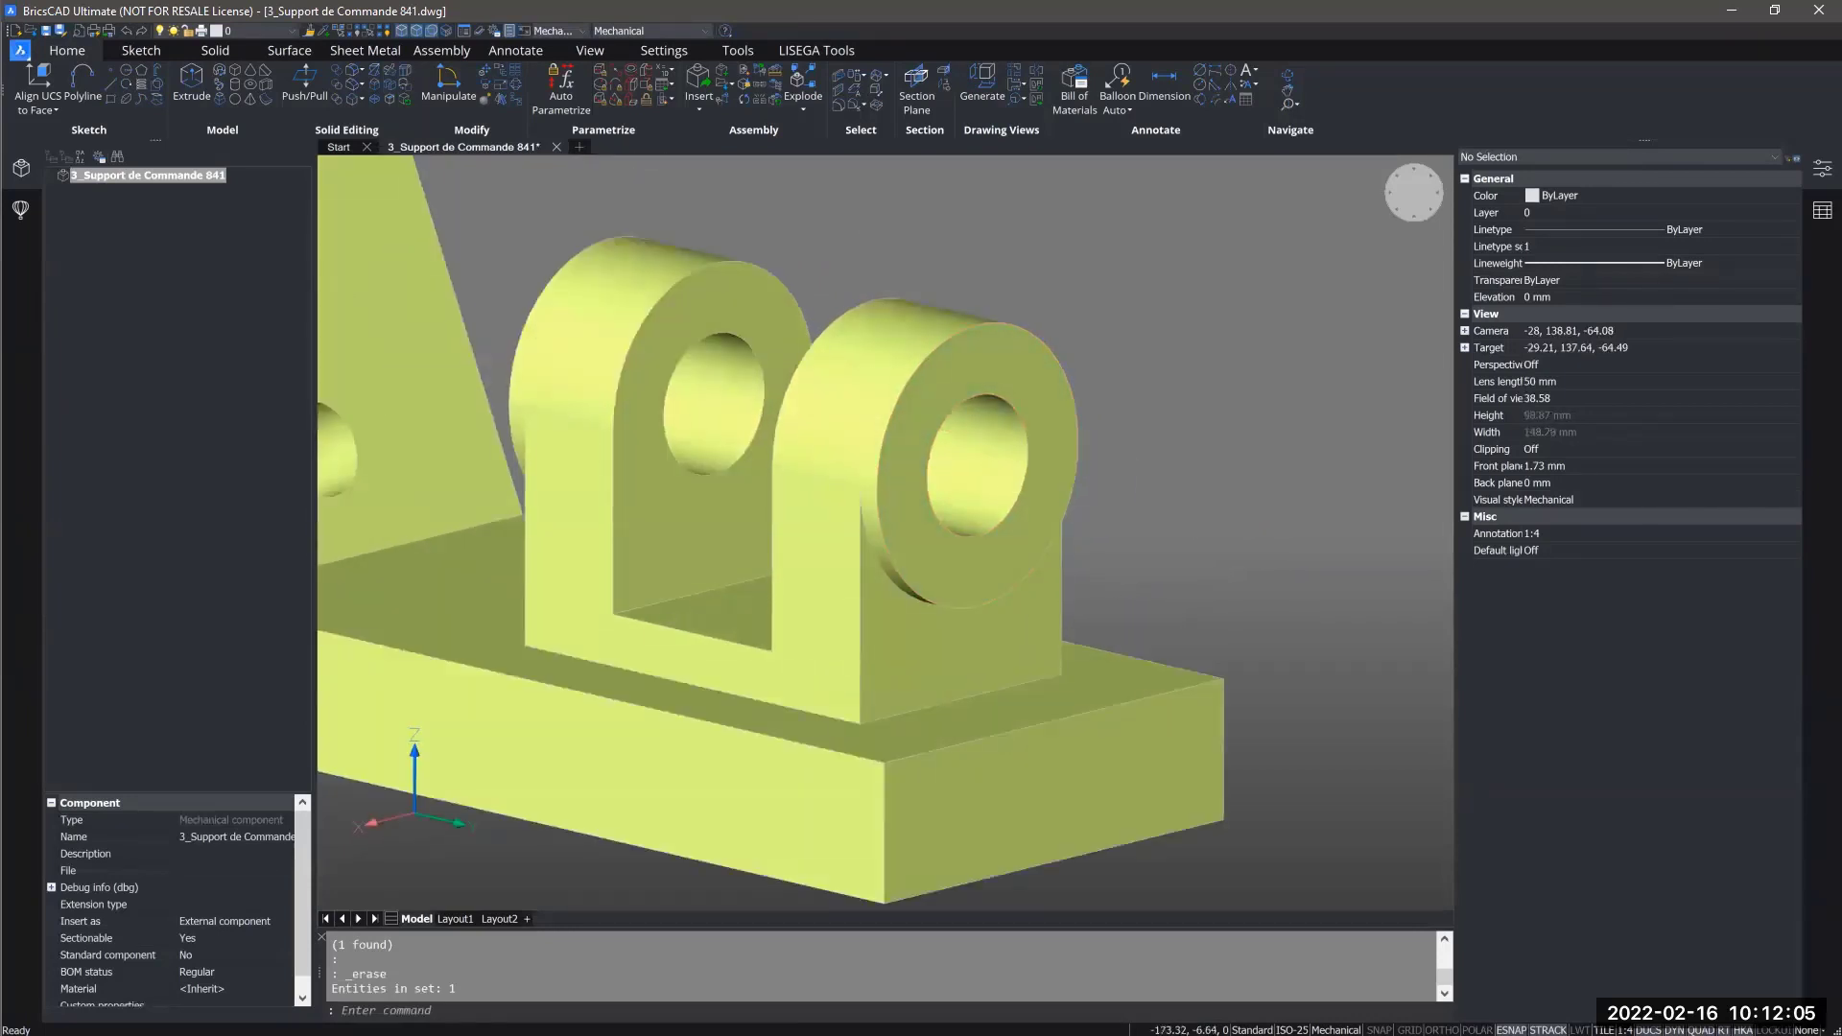
pyautogui.keyDown('shift'); pyautogui.moveTo(1003, 443); pyautogui.dragTo(1025, 451, button='middle'); pyautogui.keyUp('shift')
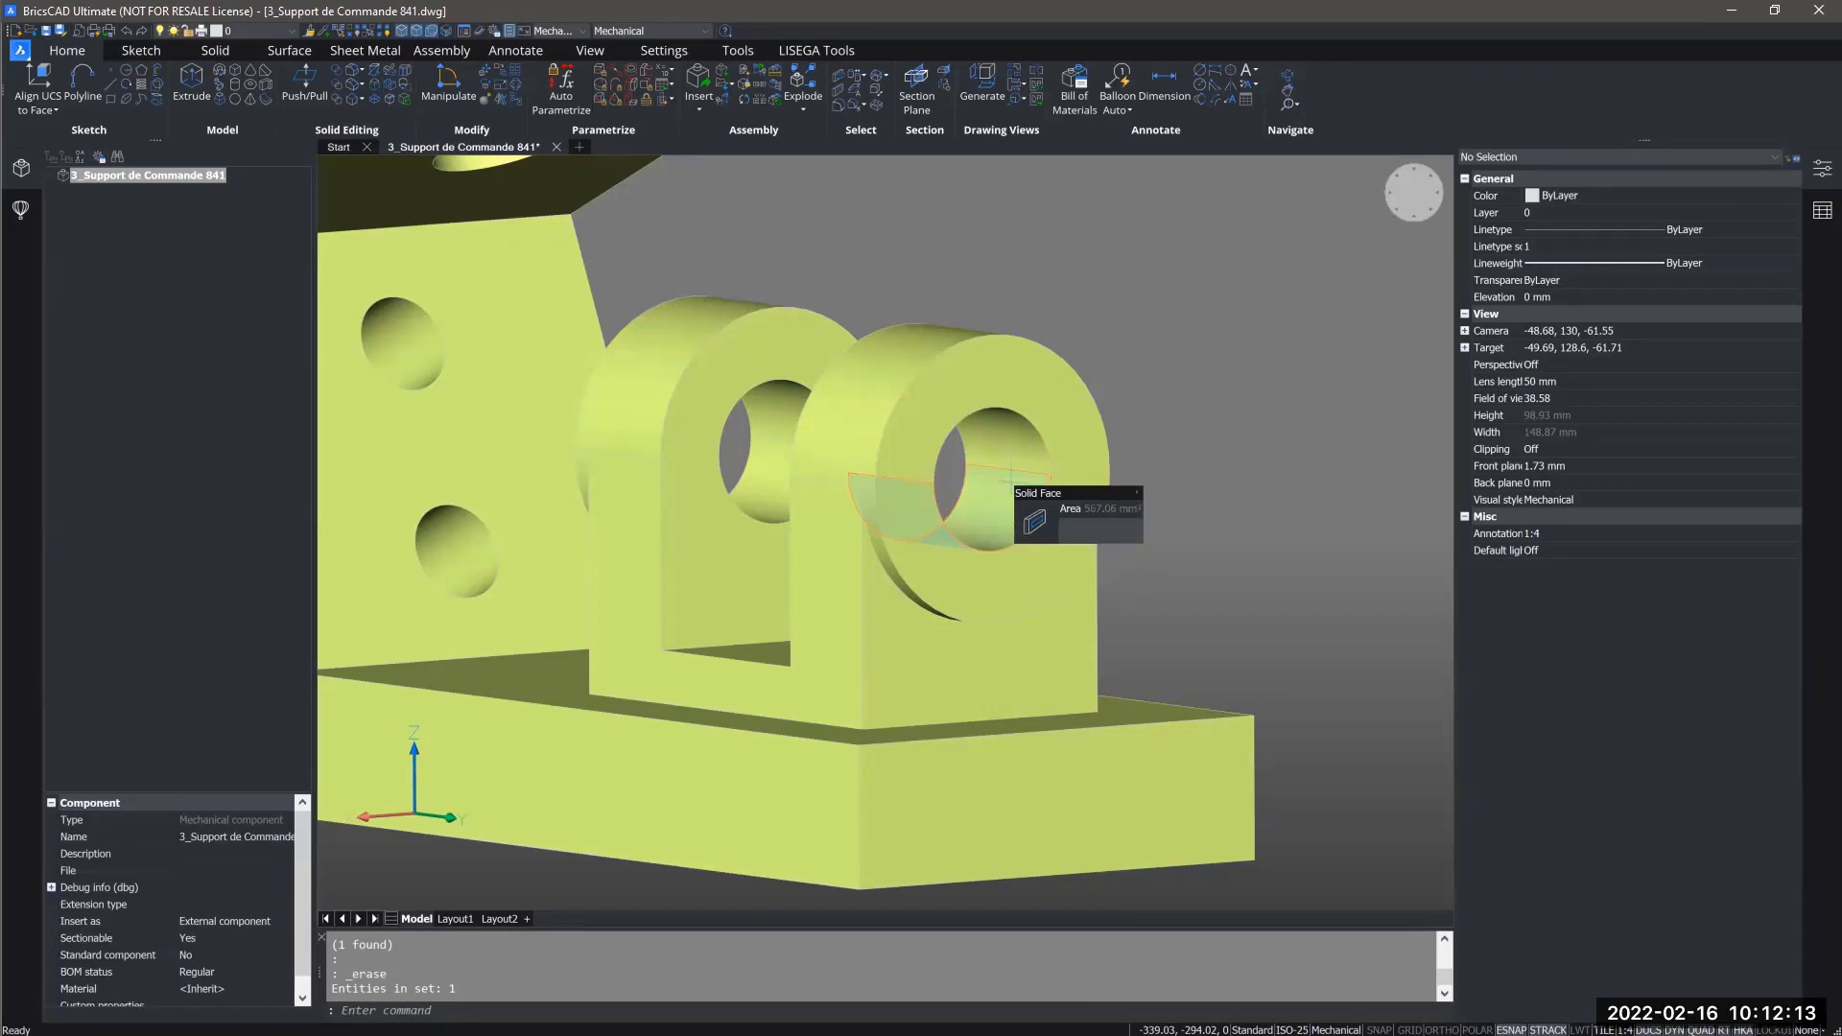
pyautogui.keyDown('shift'); pyautogui.moveTo(1114, 452); pyautogui.dragTo(1117, 574, button='middle'); pyautogui.keyUp('shift')
pyautogui.keyDown('shift'); pyautogui.moveTo(945, 574); pyautogui.dragTo(1351, 533, button='middle'); pyautogui.keyUp('shift')
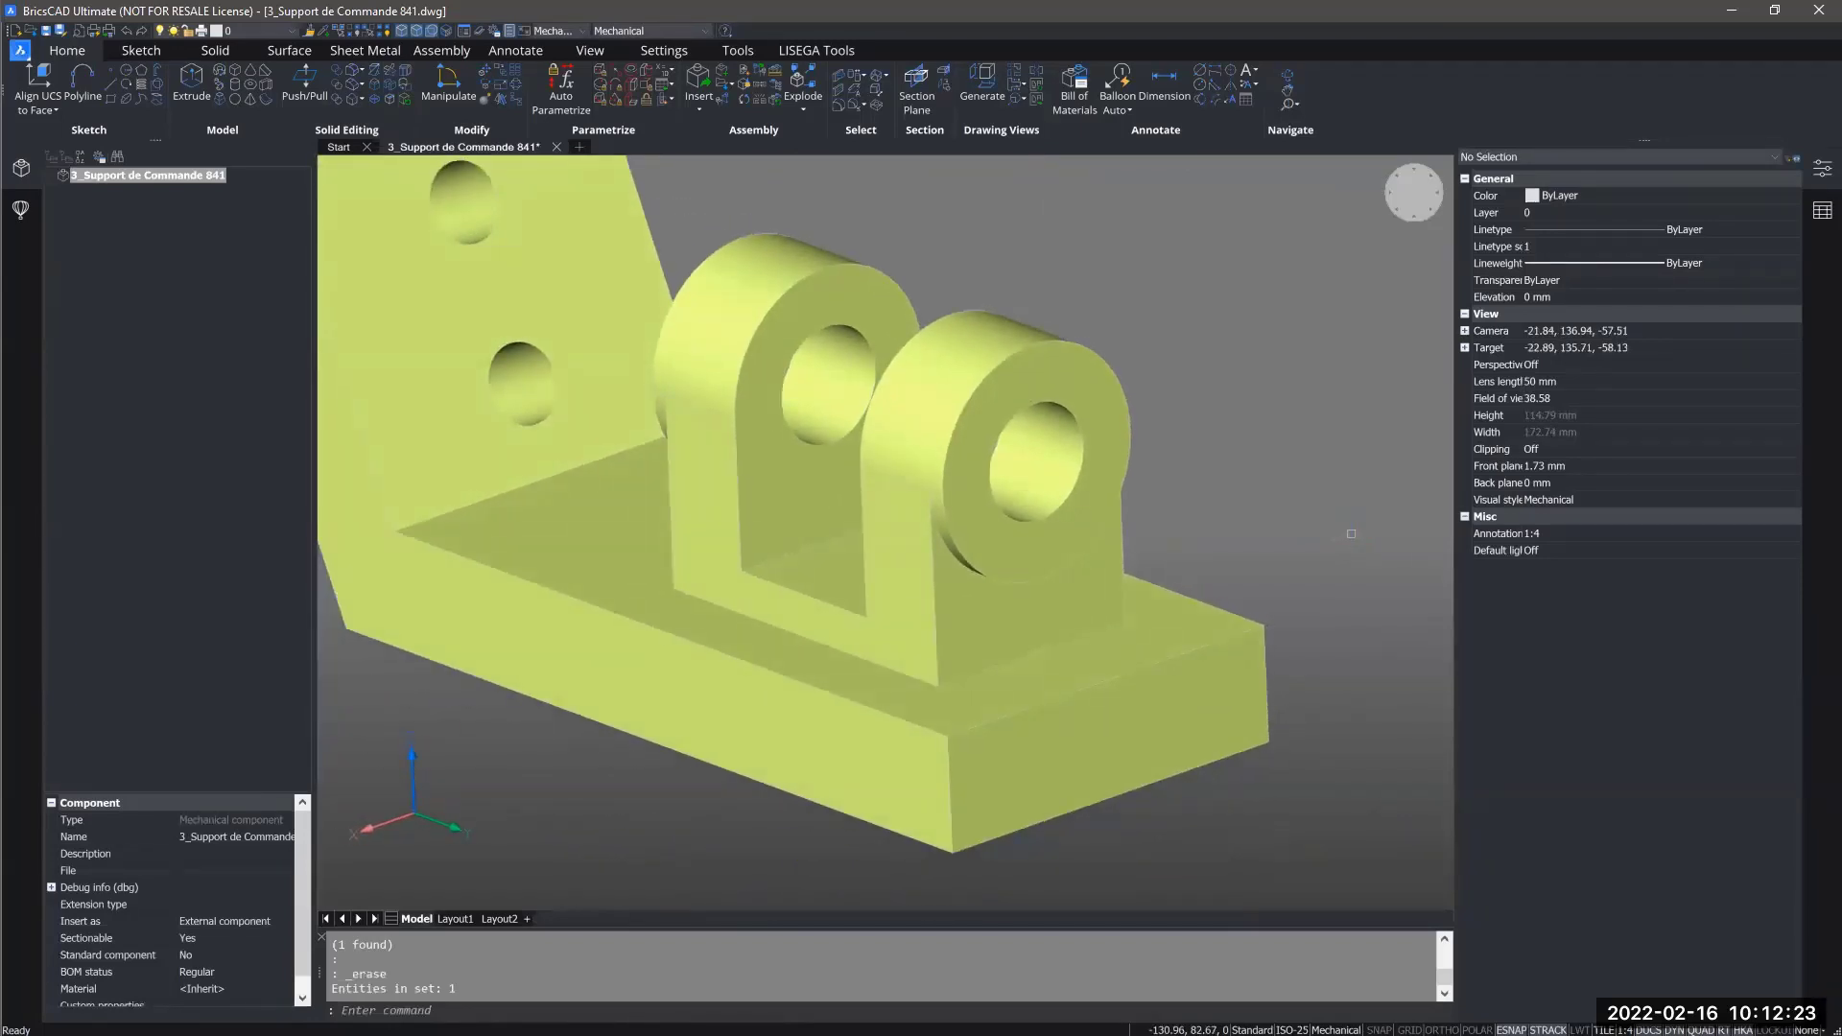
pyautogui.write('DMS')
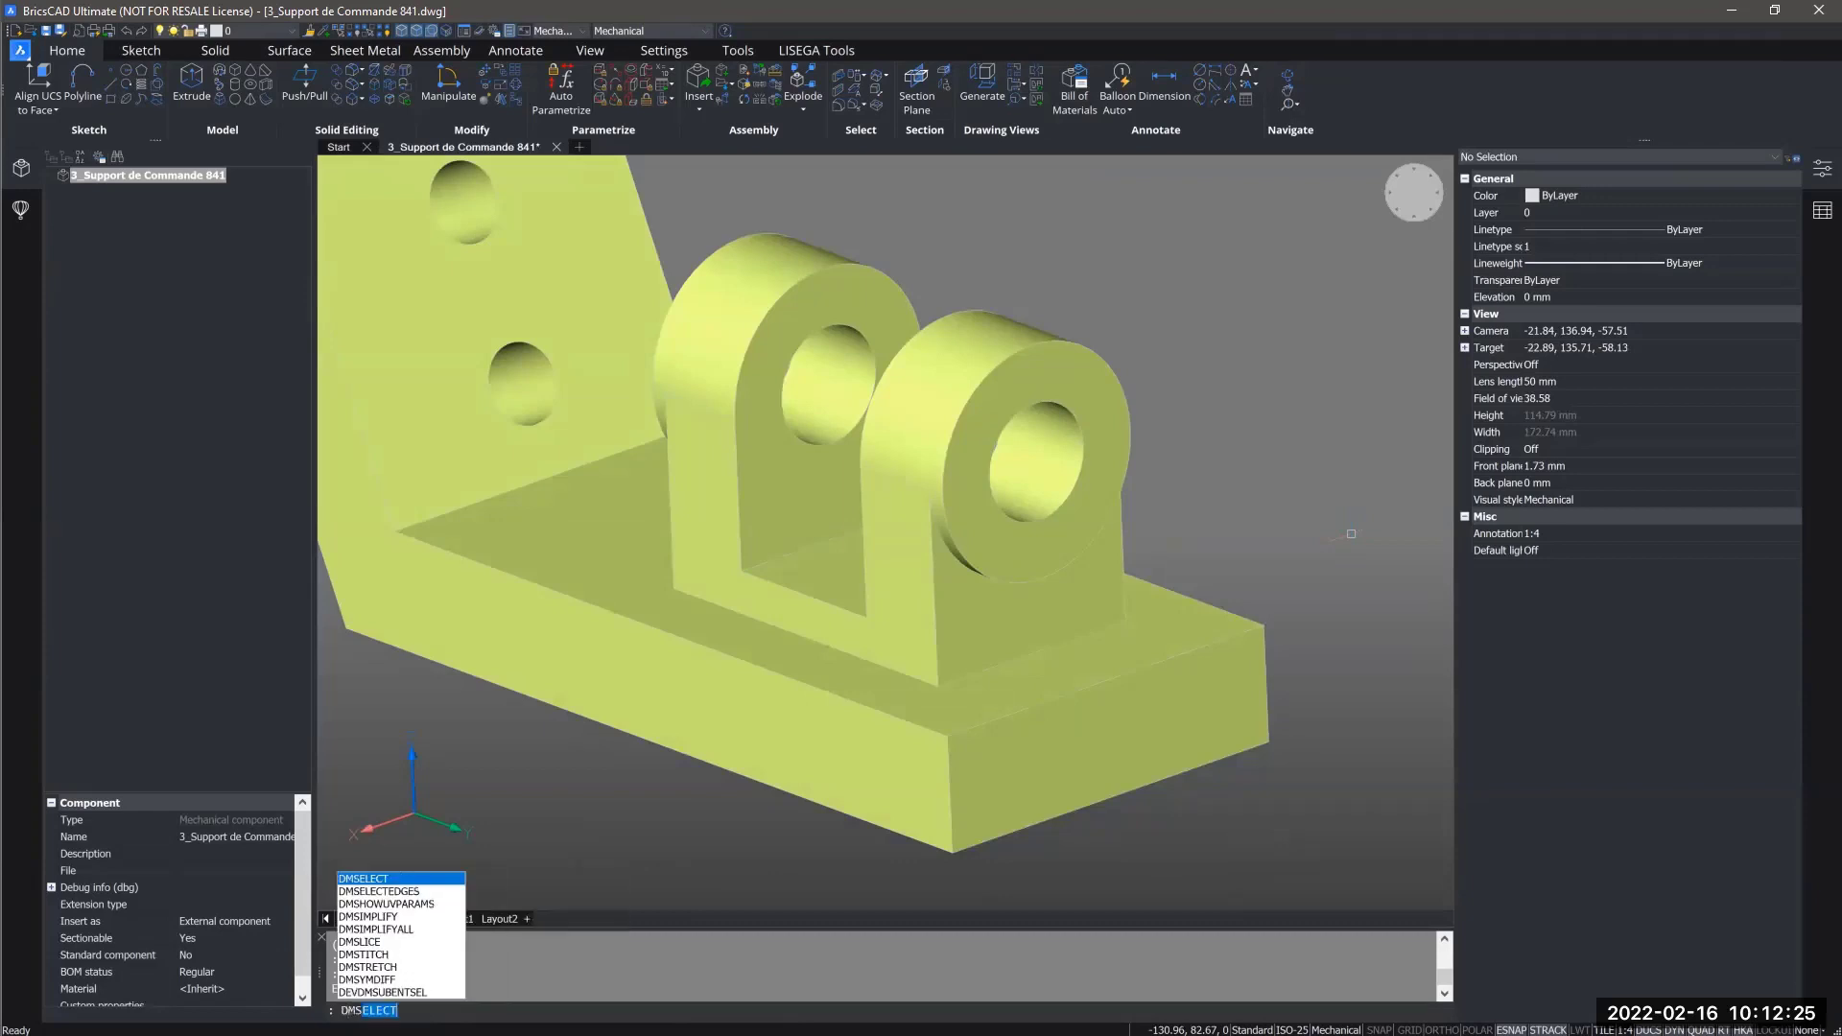
pyautogui.write('IMPL')
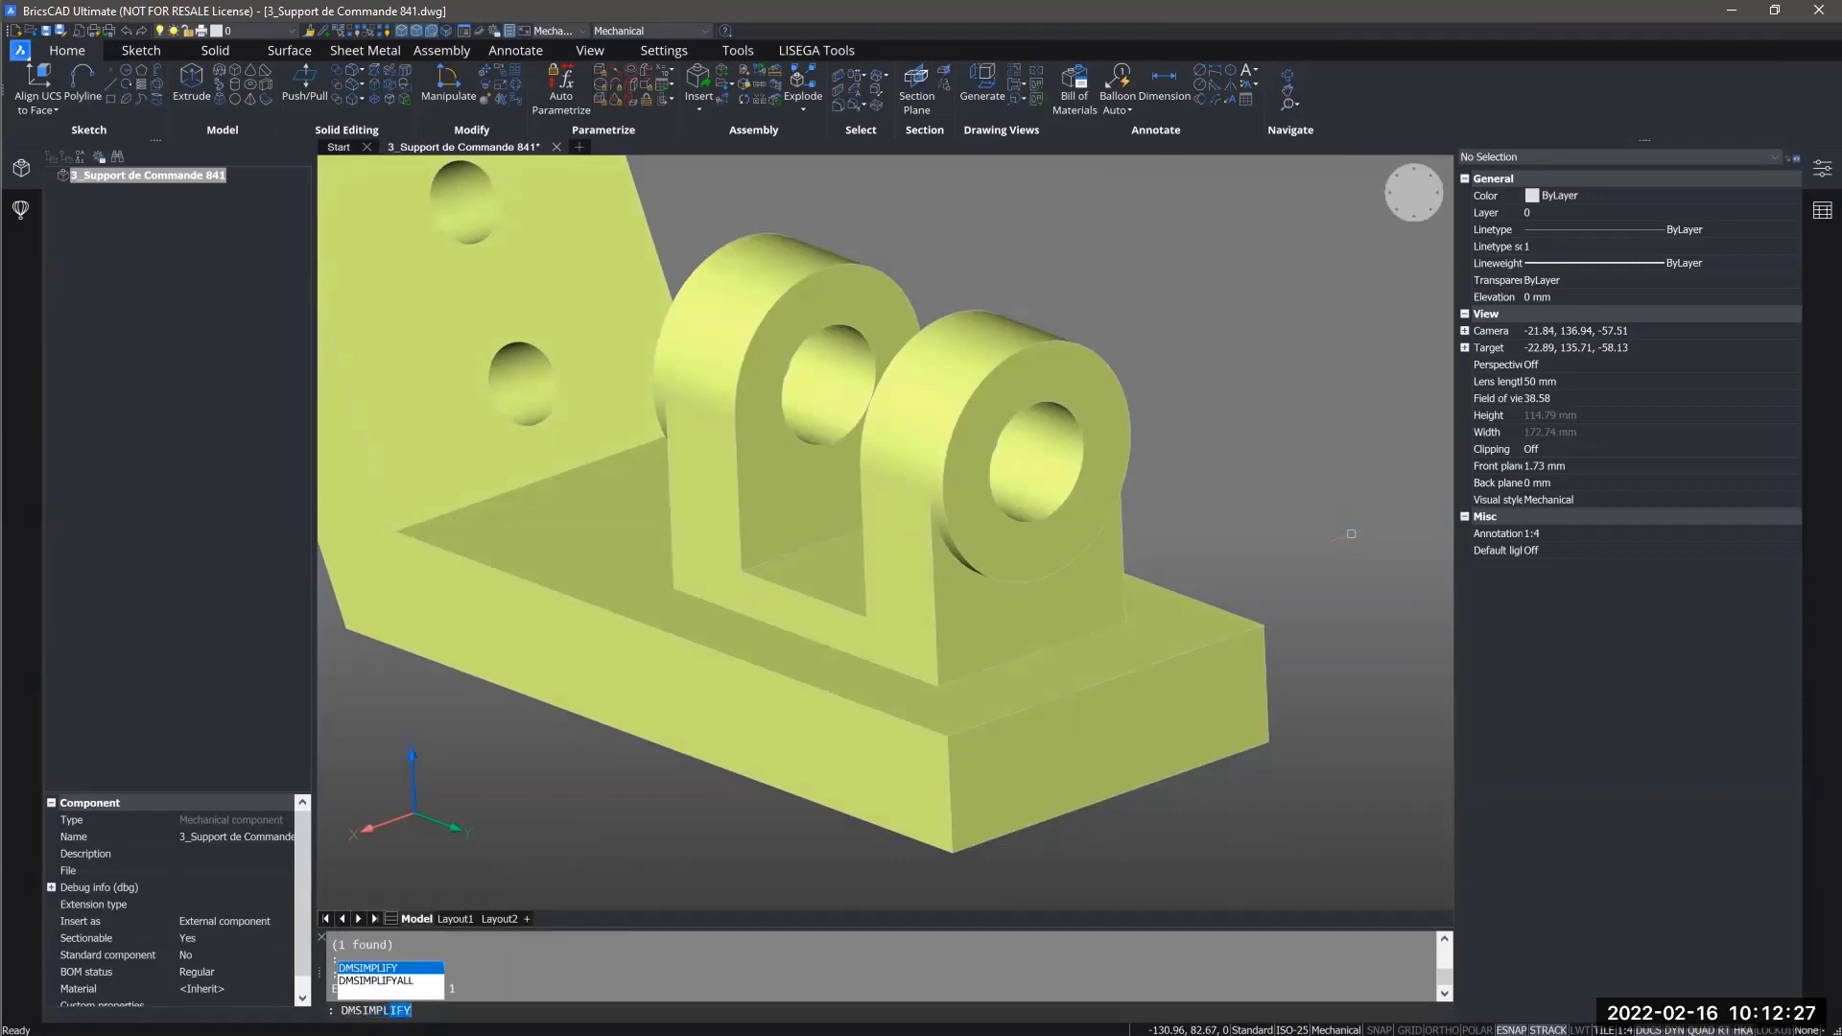
pyautogui.press('Return')
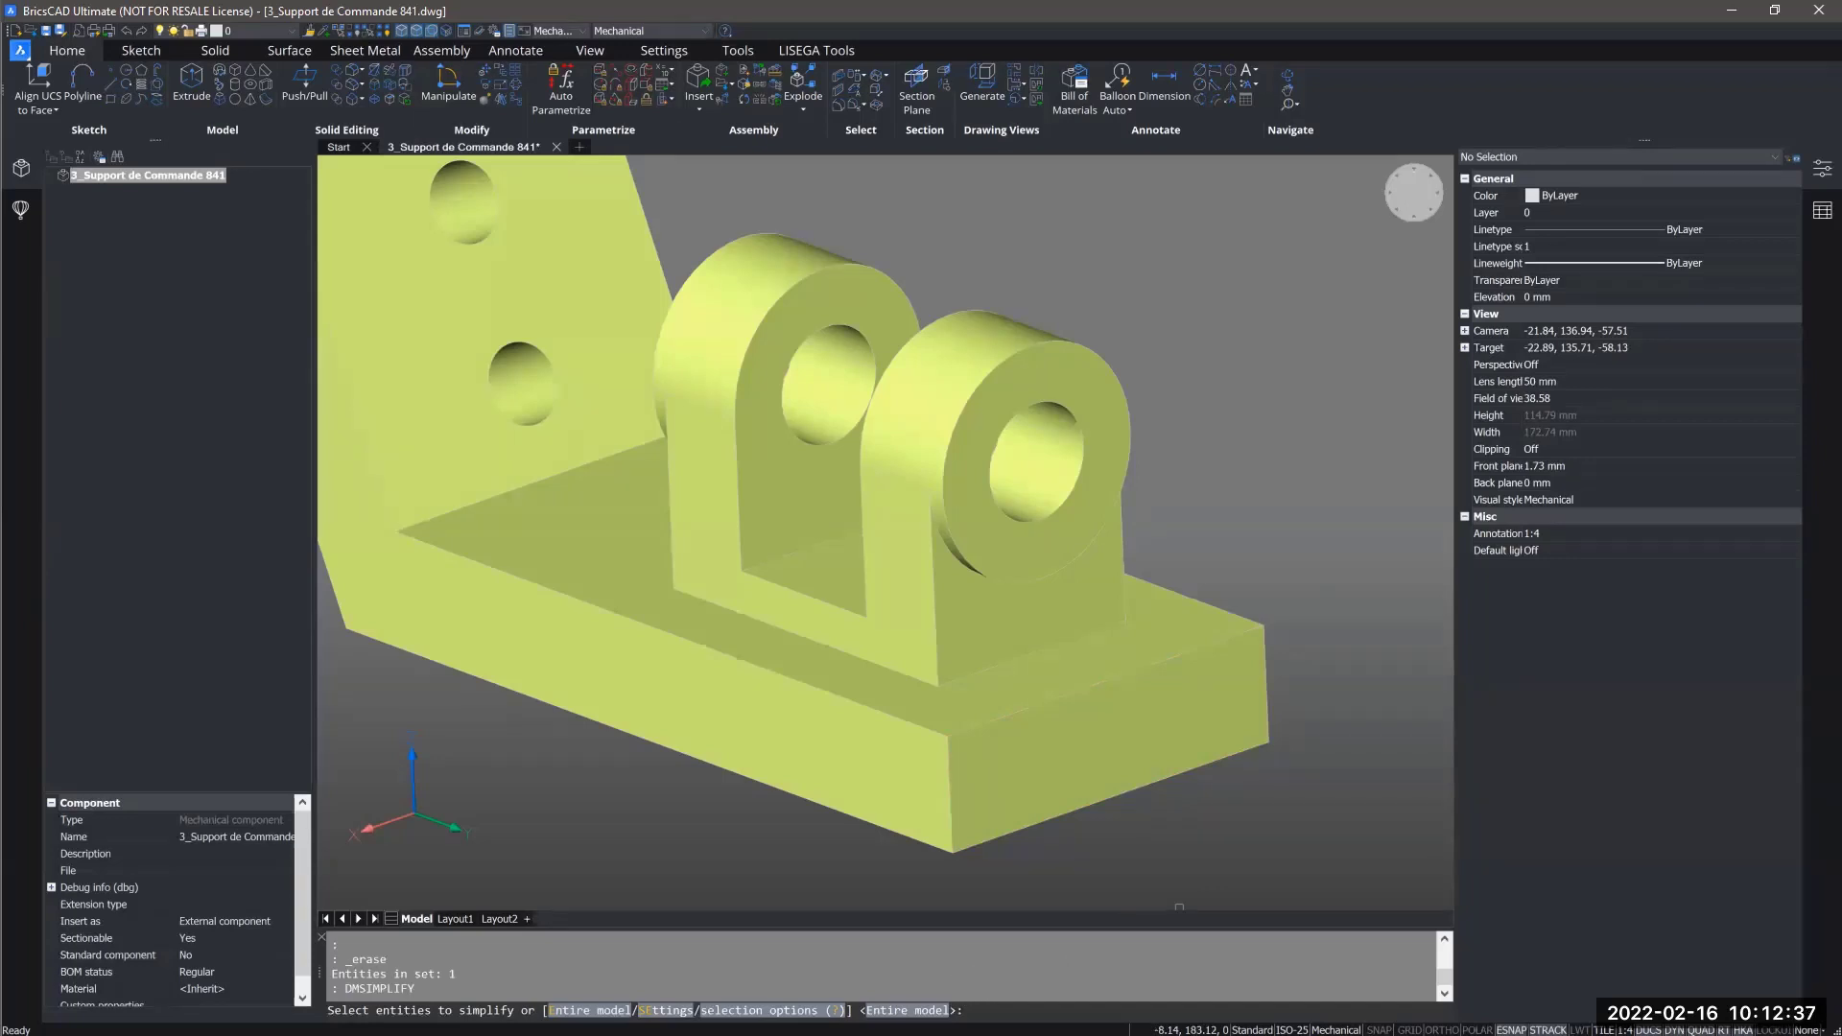
pyautogui.press('Return')
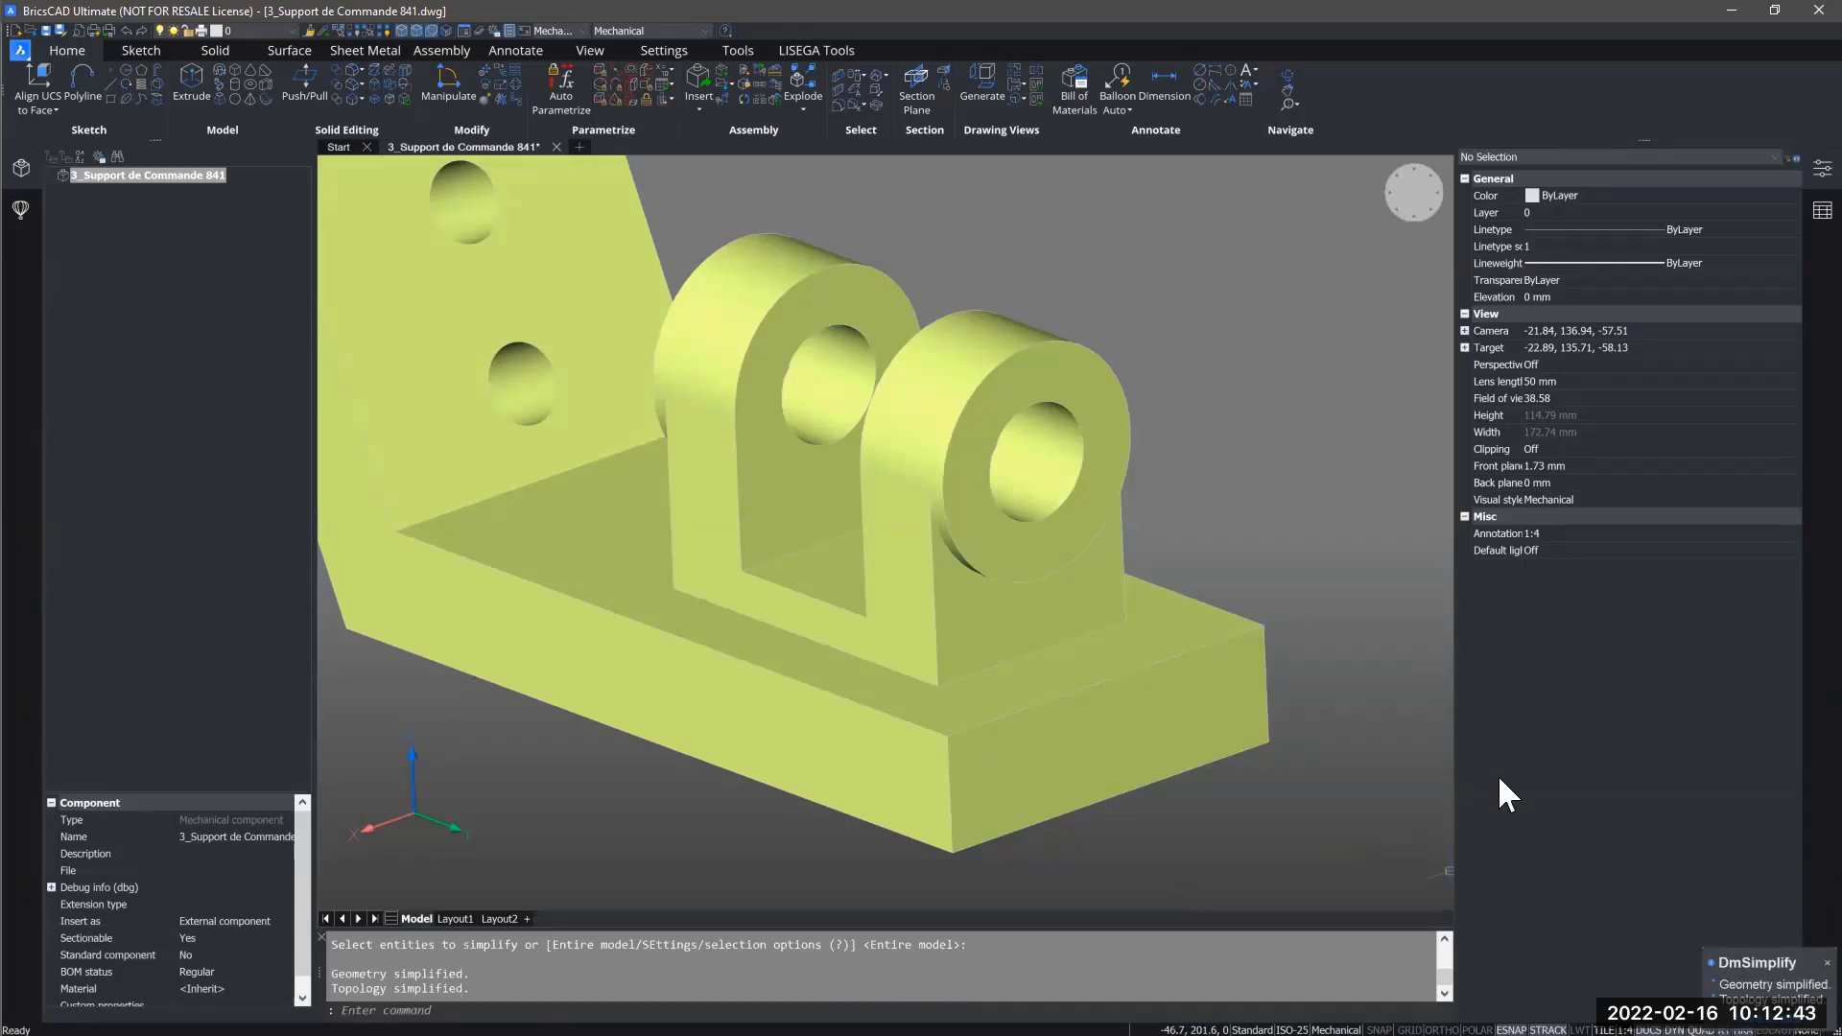
# Check the cylindrical hole face of the outer lug, clear the selection, and review the whole bracket.
pyautogui.keyDown('shift'); pyautogui.moveTo(1335, 527); pyautogui.dragTo(1146, 498, button='middle'); pyautogui.keyUp('shift')
pyautogui.scroll(4, 1145, 498)
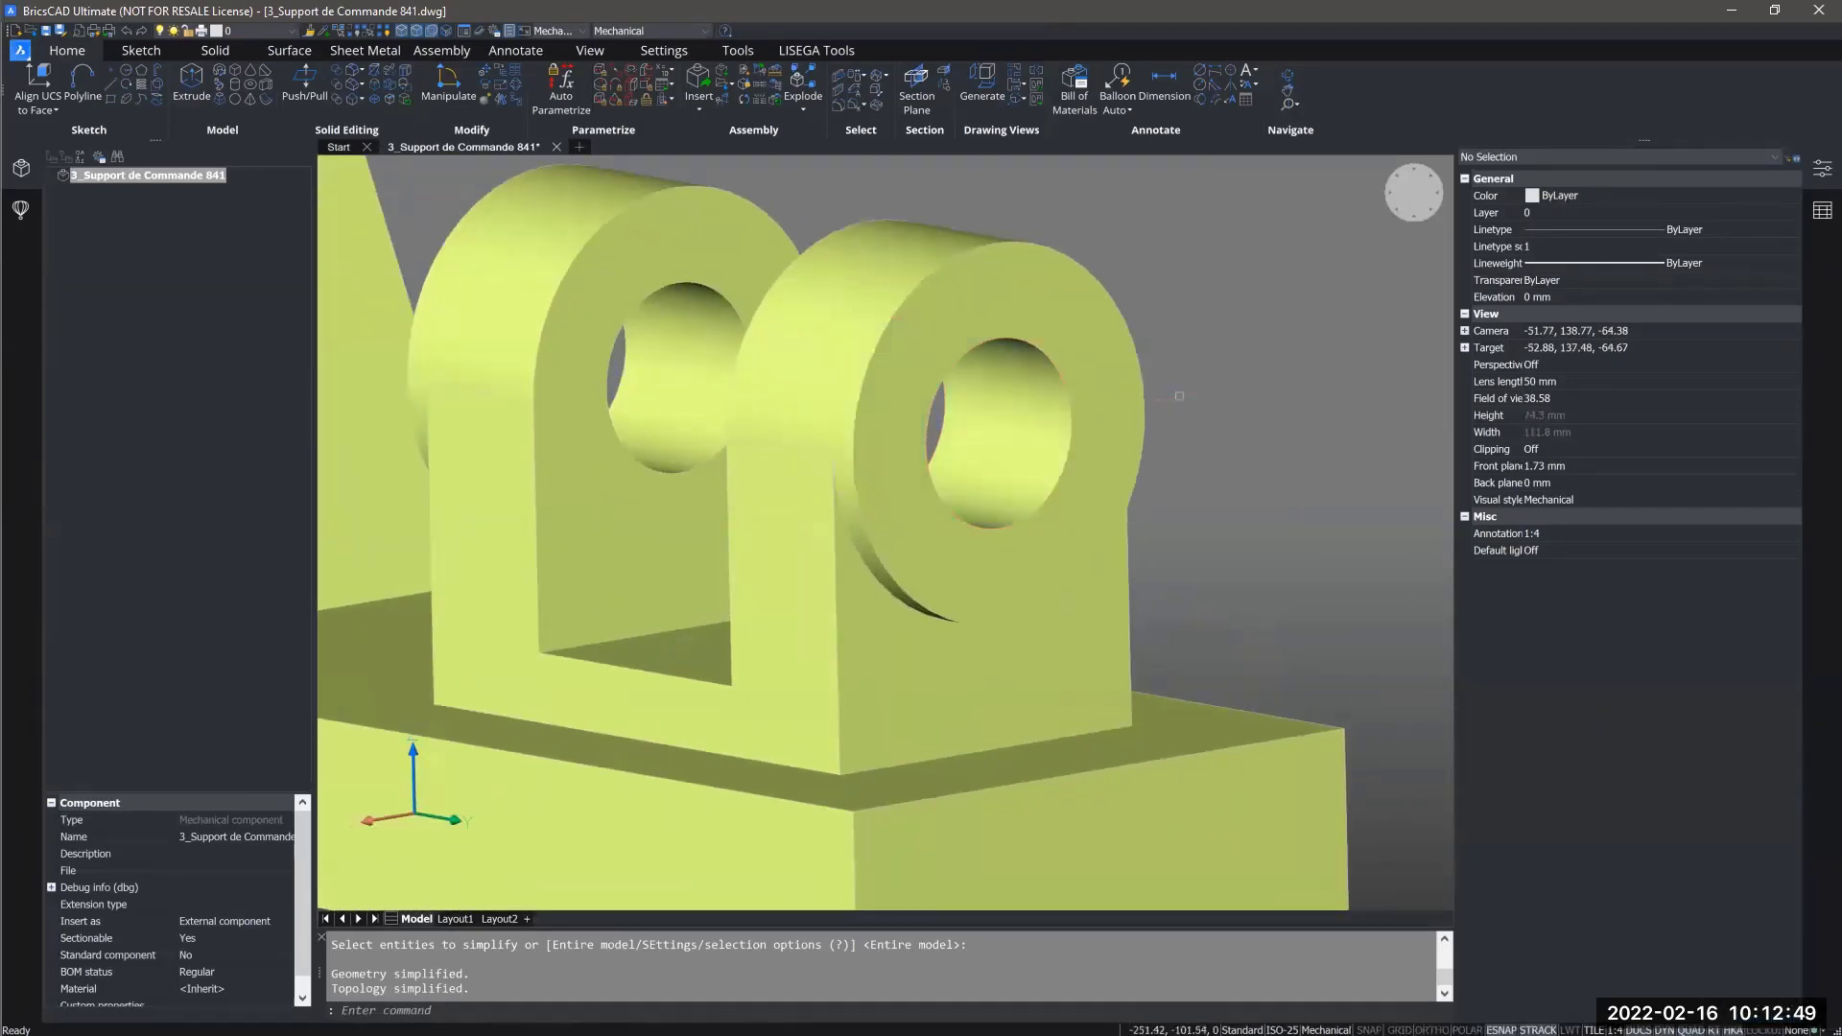
pyautogui.click(1008, 441)
pyautogui.keyDown('shift'); pyautogui.moveTo(1272, 447); pyautogui.dragTo(1129, 492, button='middle'); pyautogui.keyUp('shift')
pyautogui.press('Escape')
pyautogui.scroll(-5, 1188, 470)
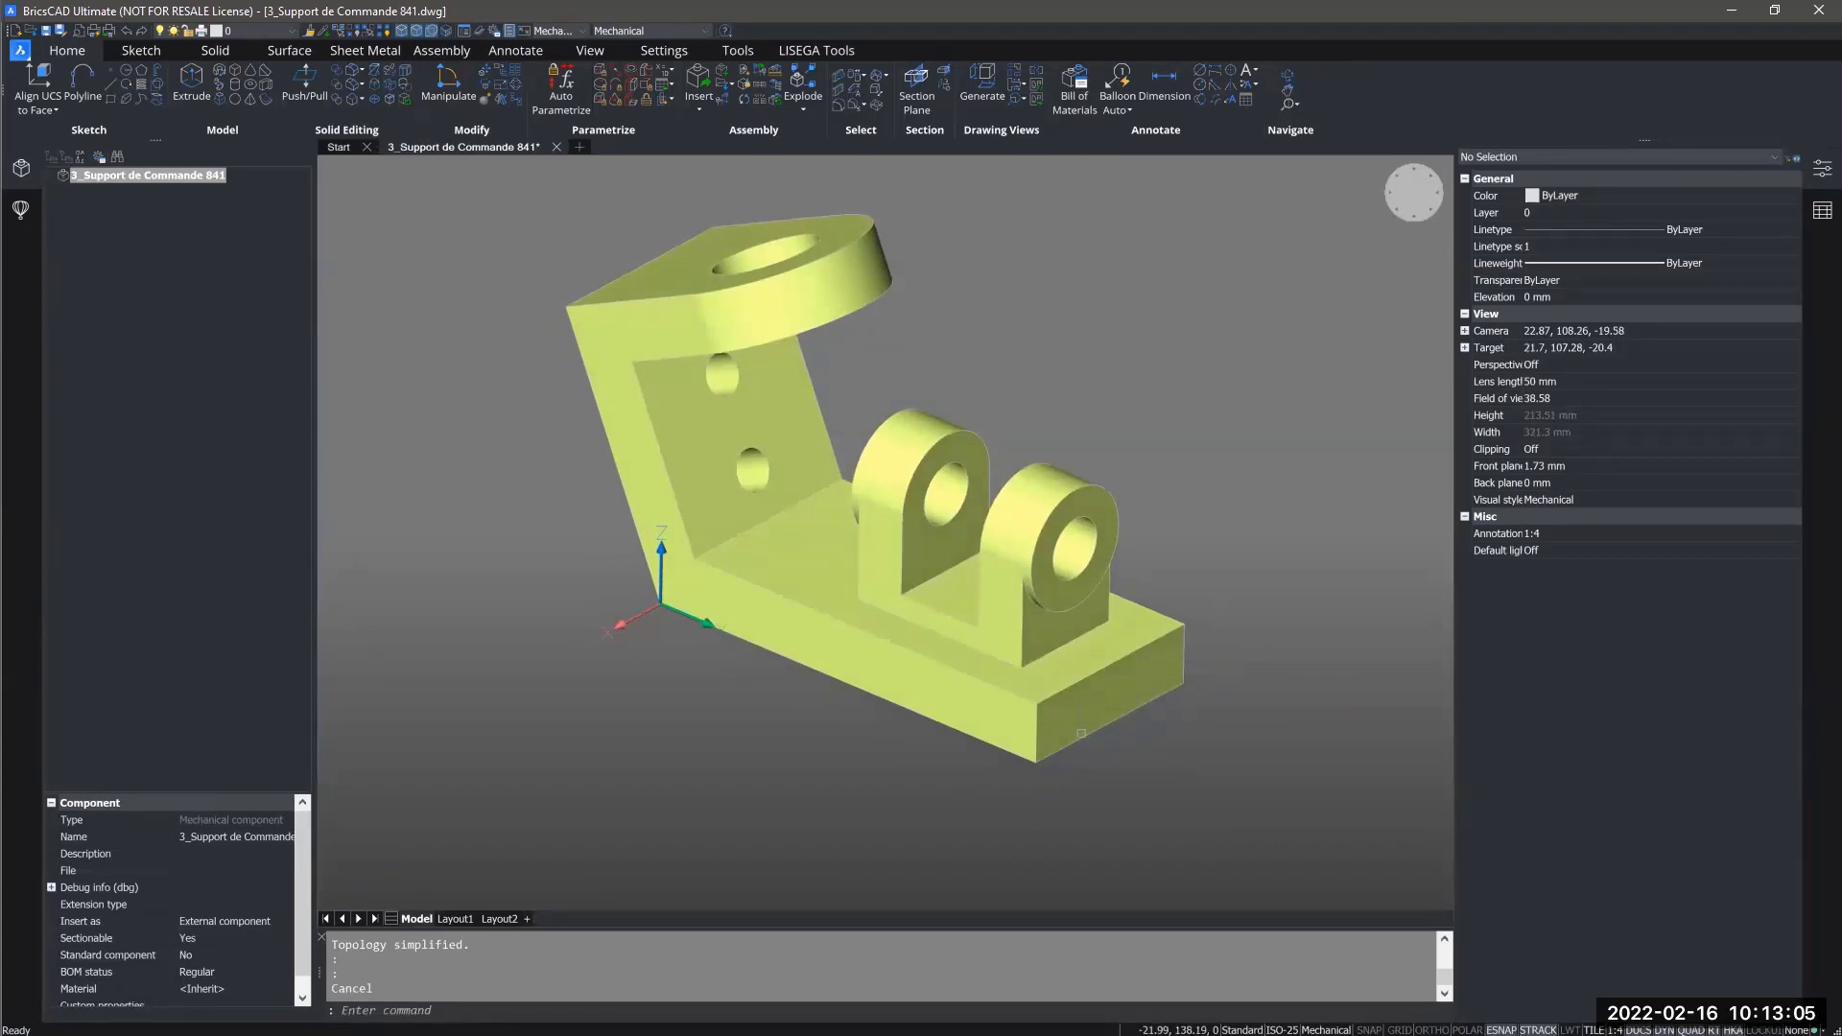
pyautogui.moveTo(1348, 769); pyautogui.dragTo(1315, 749, button='middle')
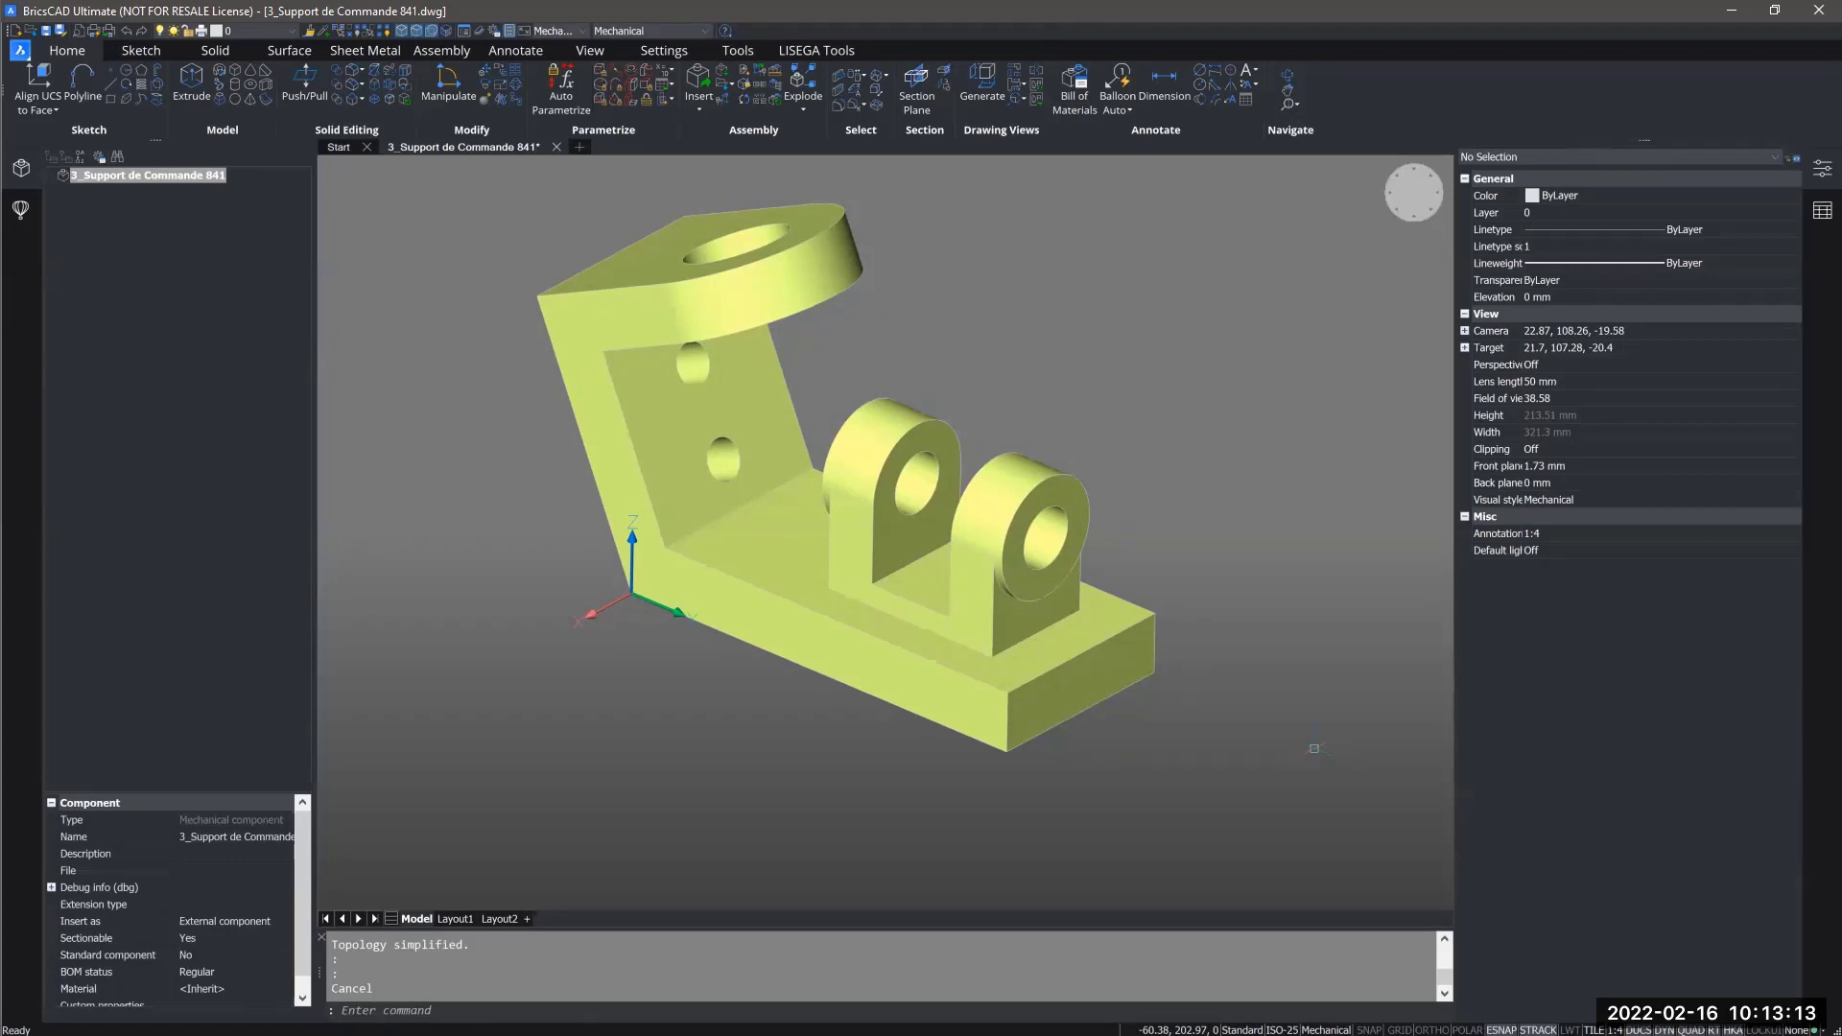
# Add a 15 mm 3D distance constraint between the top and bottom faces of the bracket's base plate.
pyautogui.click(598, 75)
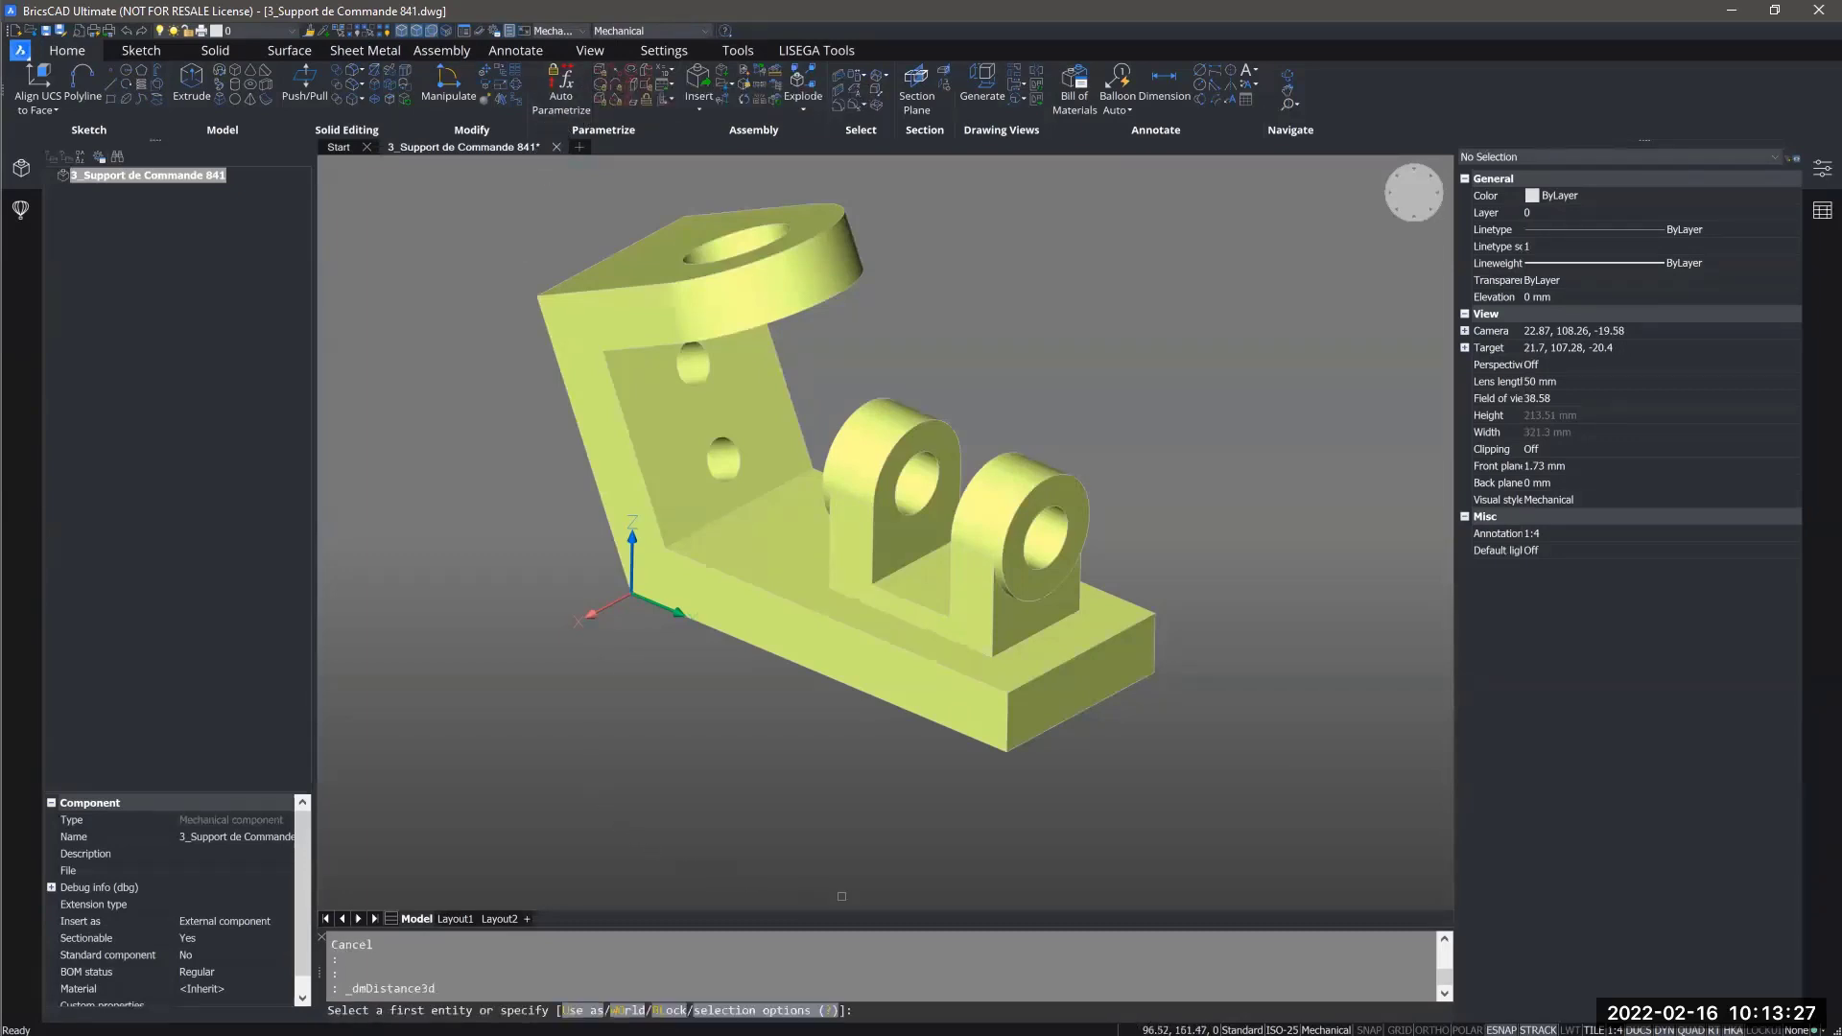
pyautogui.scroll(2, 854, 768)
pyautogui.moveTo(823, 774)
pyautogui.keyDown('shift'); pyautogui.mouseDown(button='middle')
pyautogui.moveTo(814, 608)
pyautogui.moveTo(842, 747)
pyautogui.mouseUp(button='middle'); pyautogui.keyUp('shift')
pyautogui.click(815, 608)
pyautogui.click(737, 427)
pyautogui.keyDown('shift'); pyautogui.moveTo(571, 622); pyautogui.dragTo(780, 633, button='middle'); pyautogui.keyUp('shift')
pyautogui.moveTo(731, 743)
pyautogui.keyDown('shift'); pyautogui.mouseDown(button='middle')
pyautogui.moveTo(718, 670)
pyautogui.moveTo(687, 712)
pyautogui.moveTo(710, 715)
pyautogui.mouseUp(button='middle'); pyautogui.keyUp('shift')
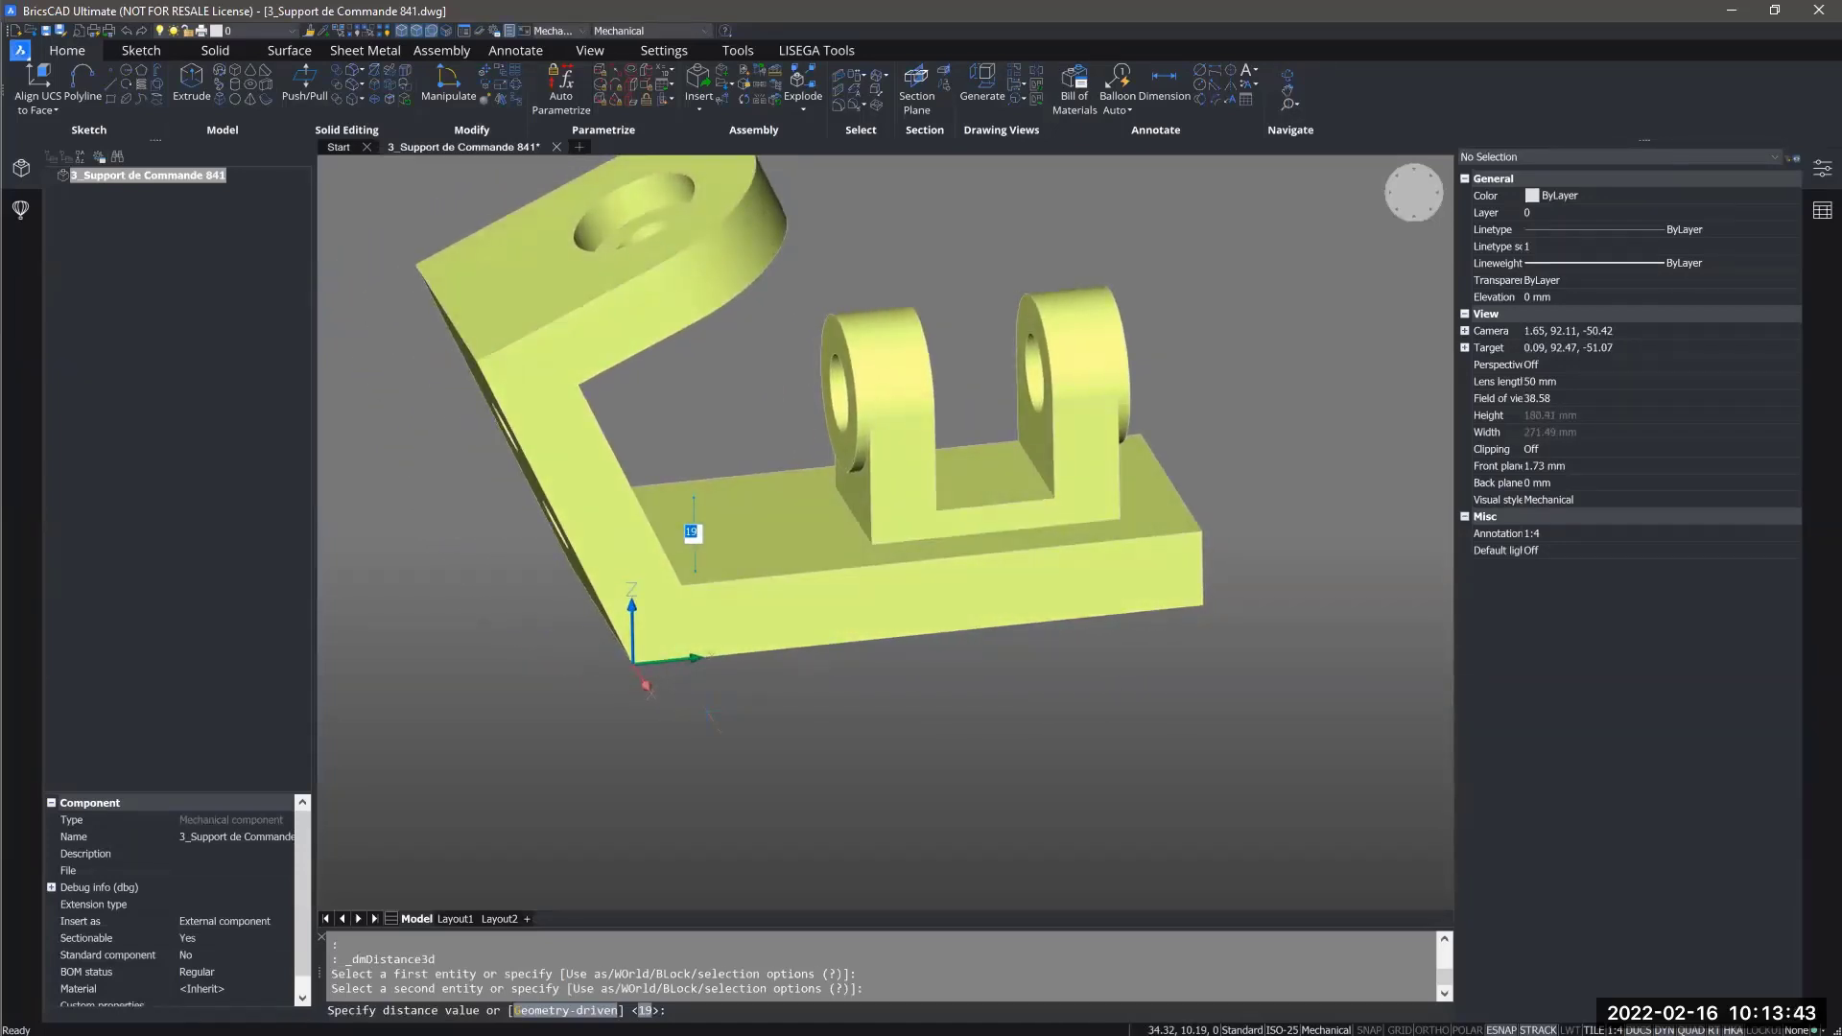
pyautogui.write('1')
pyautogui.press('Return')
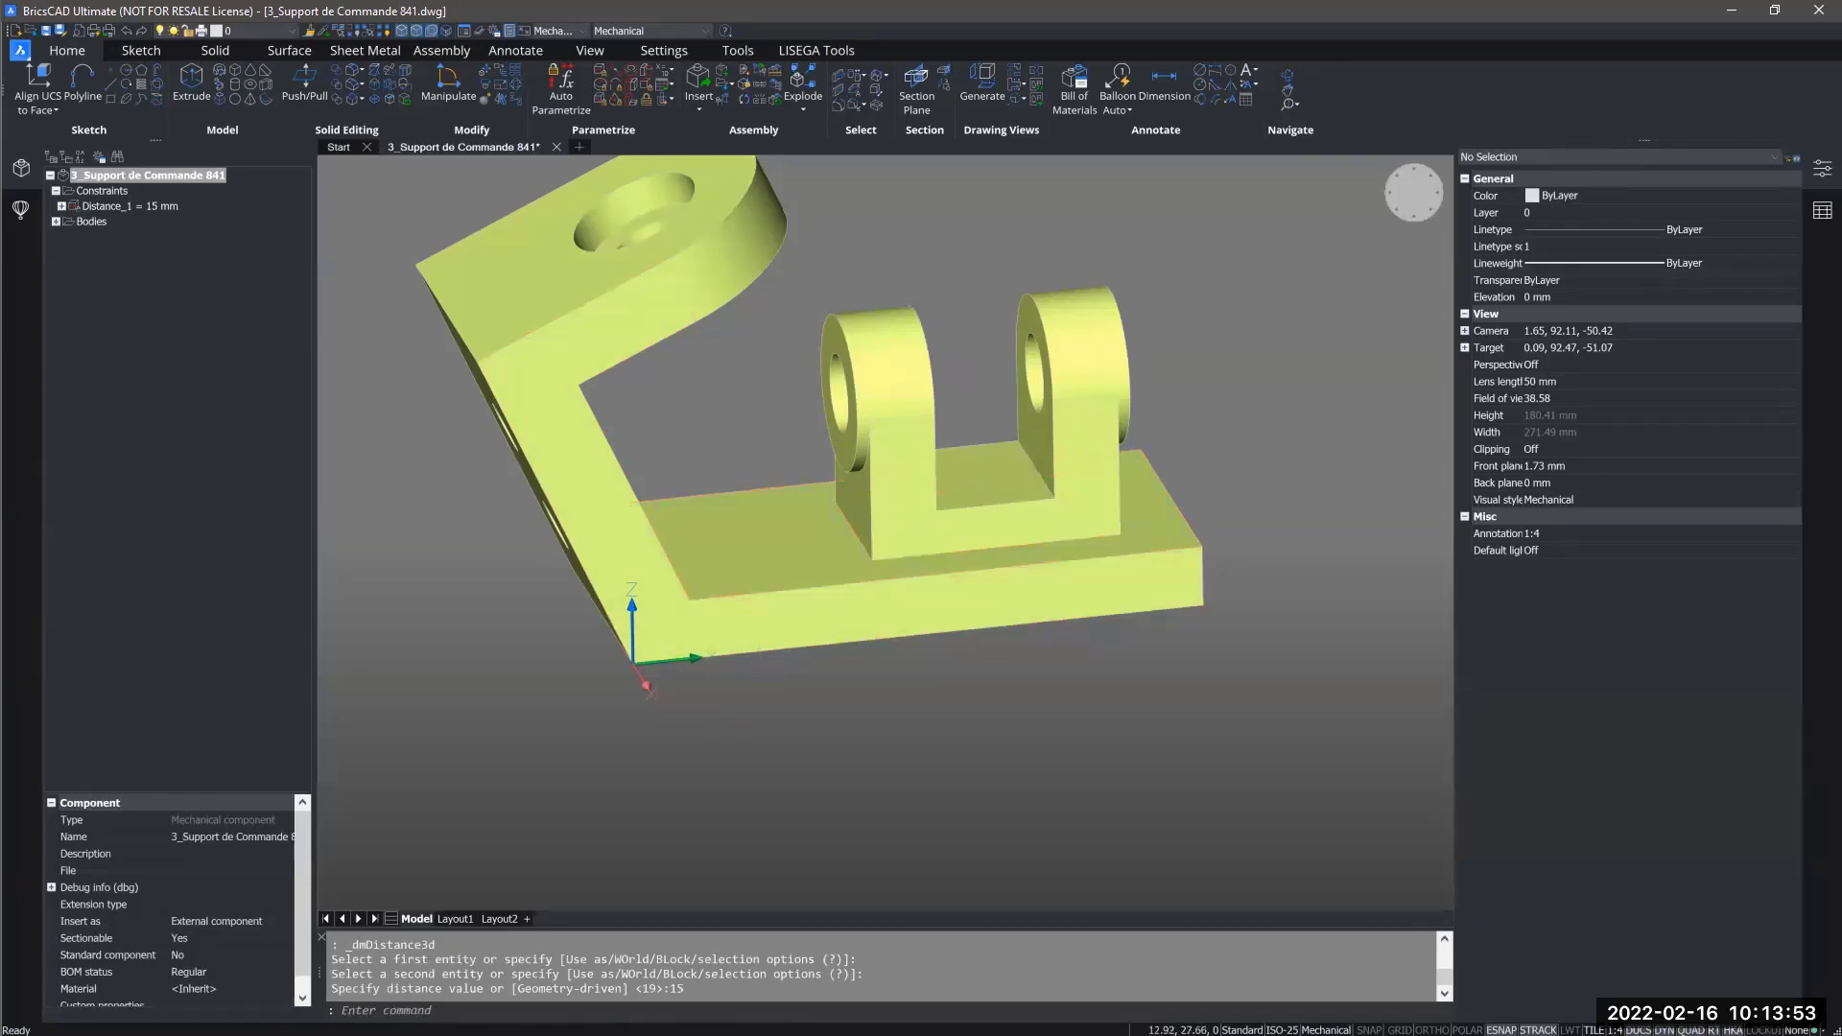
pyautogui.moveTo(757, 674)
pyautogui.keyDown('shift'); pyautogui.mouseDown(button='middle')
pyautogui.moveTo(758, 648)
pyautogui.moveTo(758, 670)
pyautogui.mouseUp(button='middle'); pyautogui.keyUp('shift')
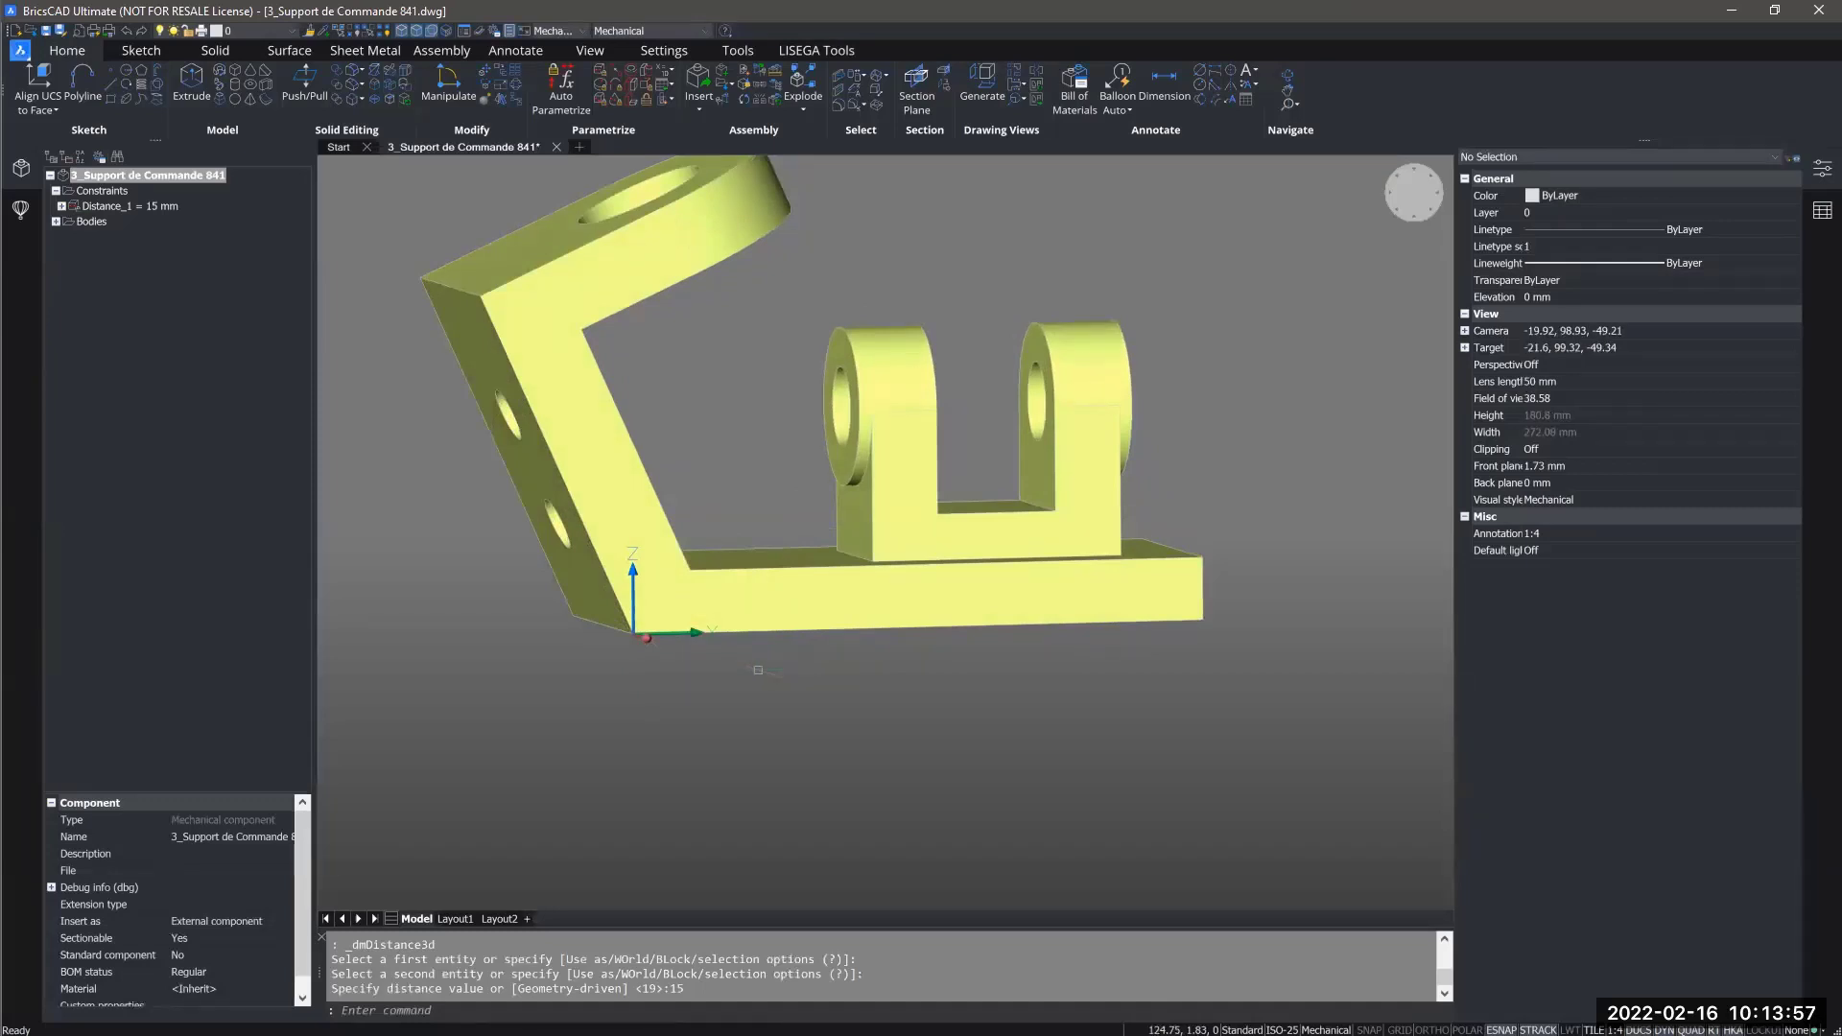
# Inspect the base plate's distance constraint in the model structure, including the two planar faces it refers to.
pyautogui.click(117, 204)
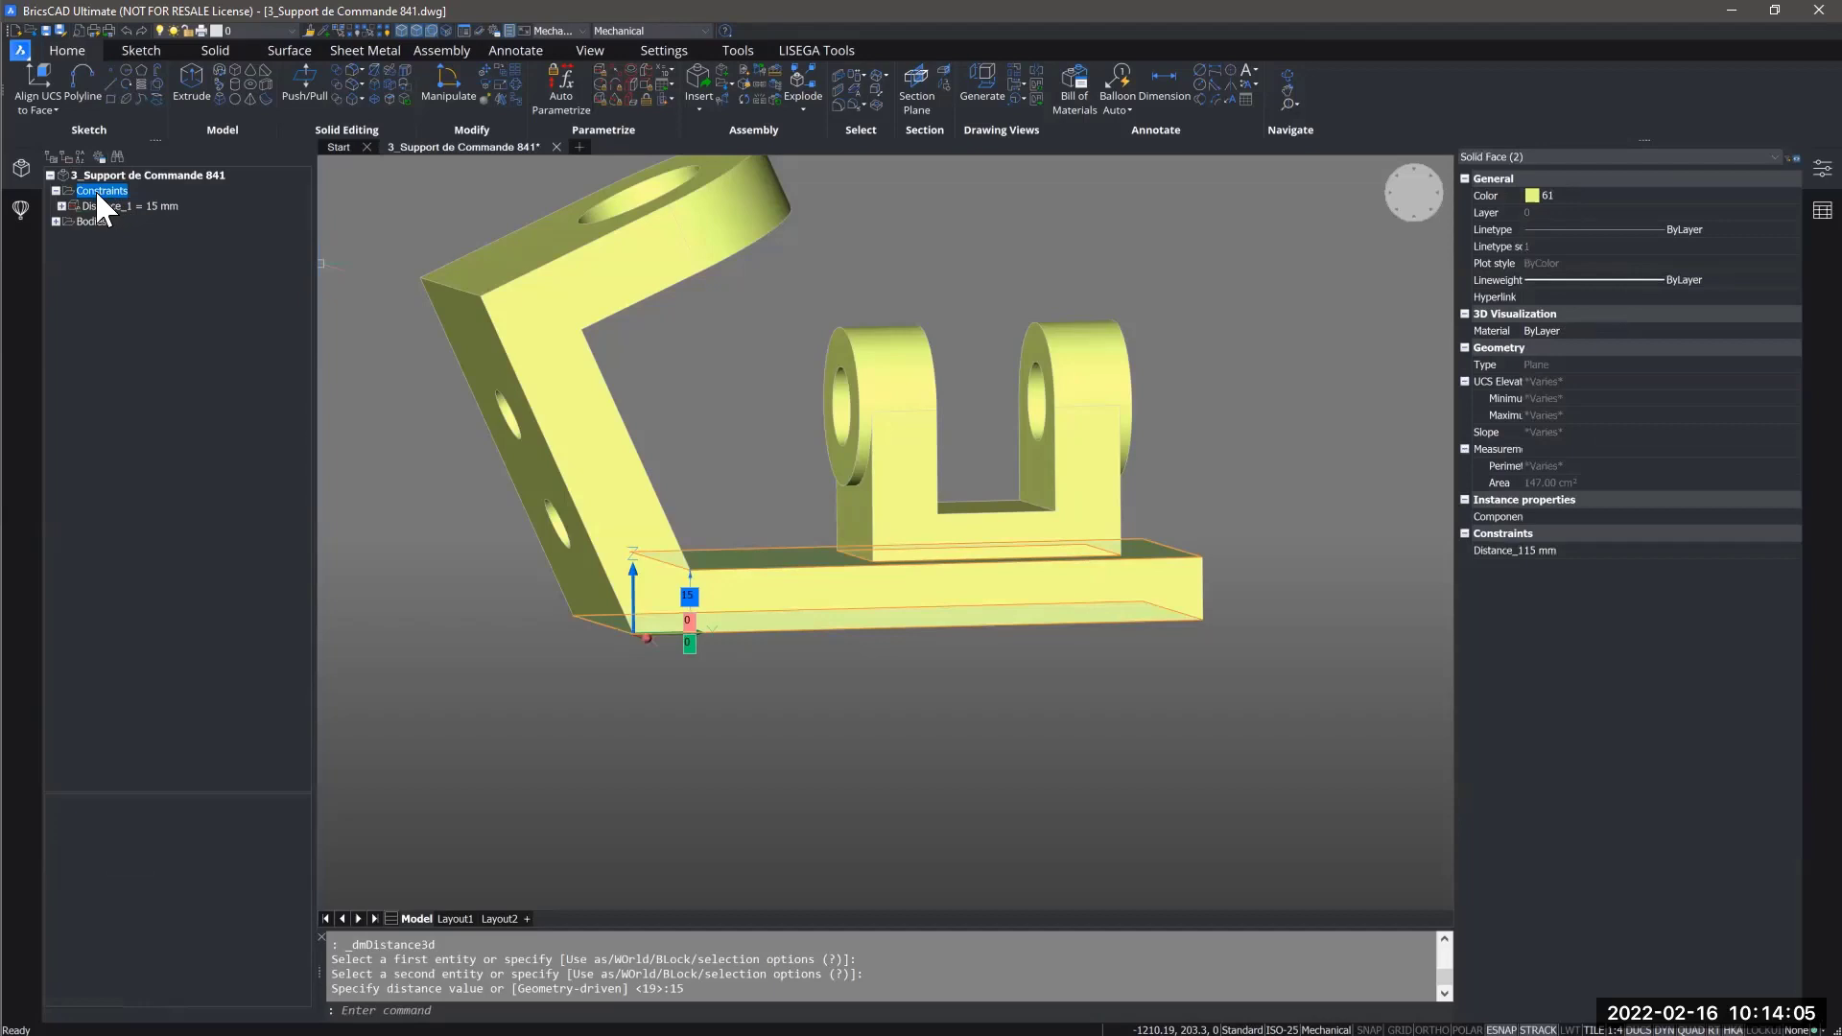
pyautogui.click(100, 204)
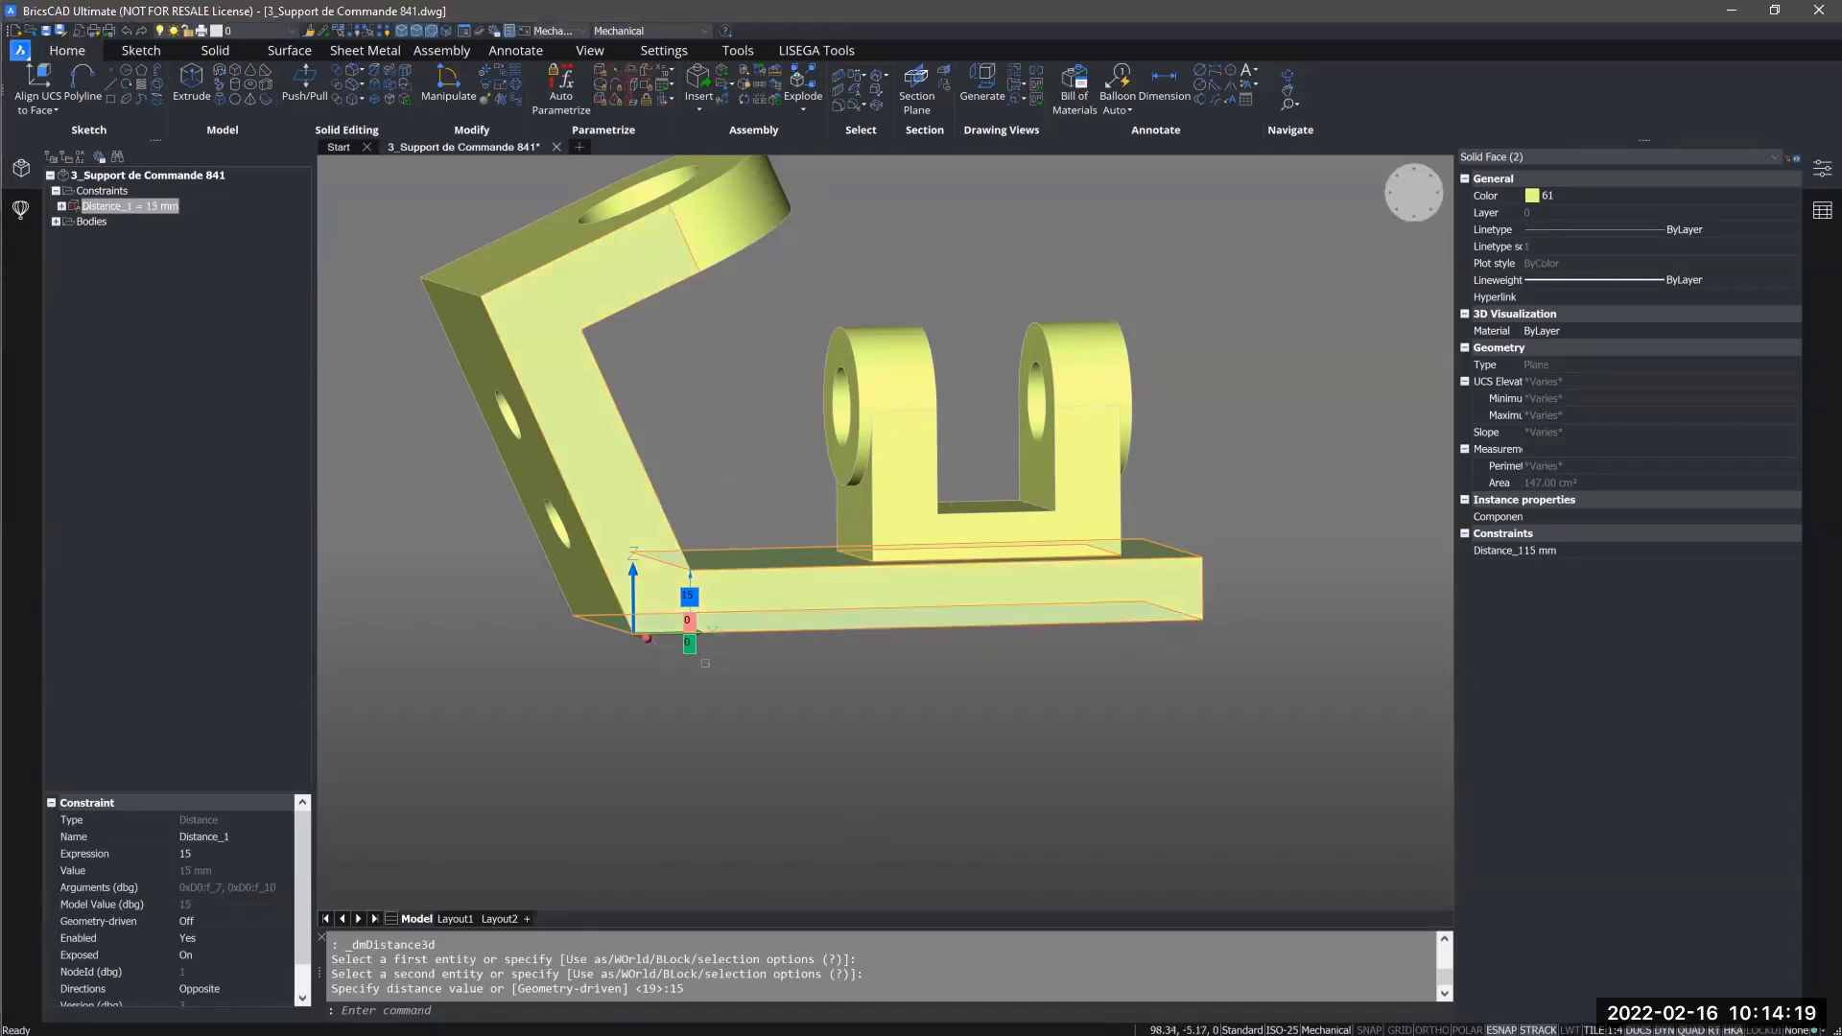
pyautogui.moveTo(723, 678); pyautogui.dragTo(734, 677, button='middle')
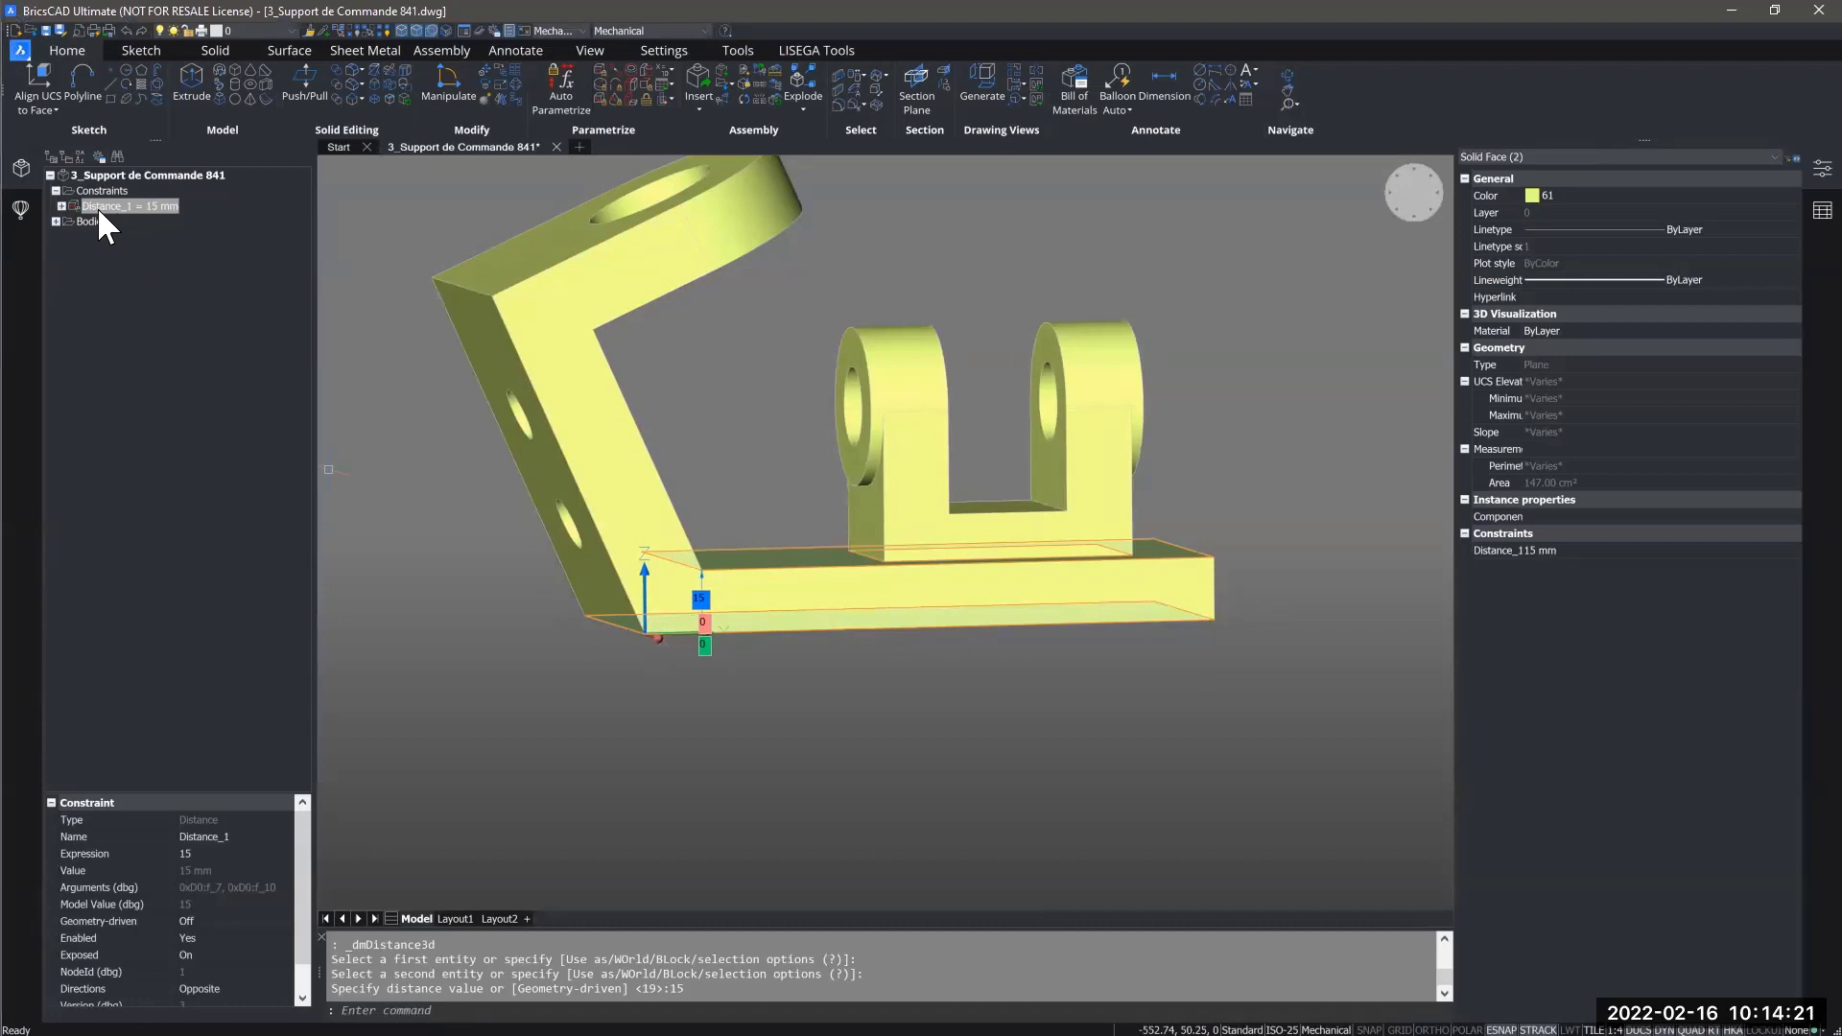
pyautogui.click(61, 205)
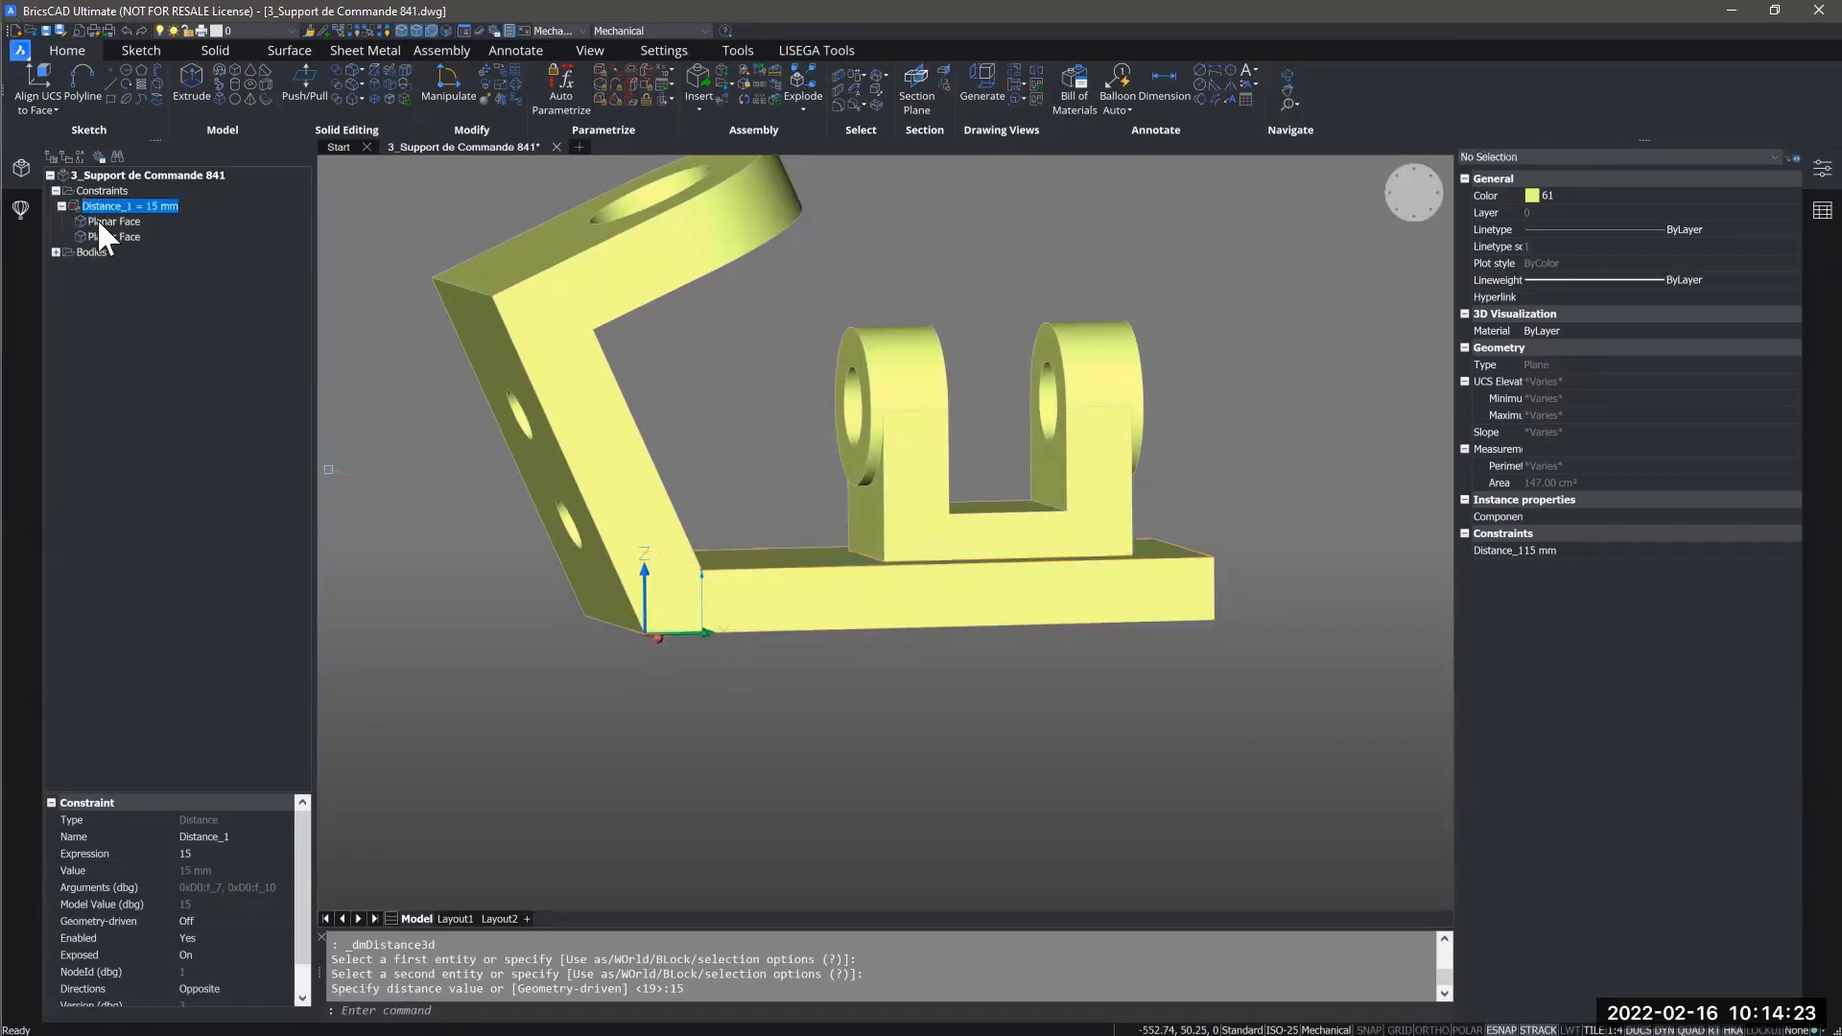
pyautogui.click(96, 220)
pyautogui.click(99, 236)
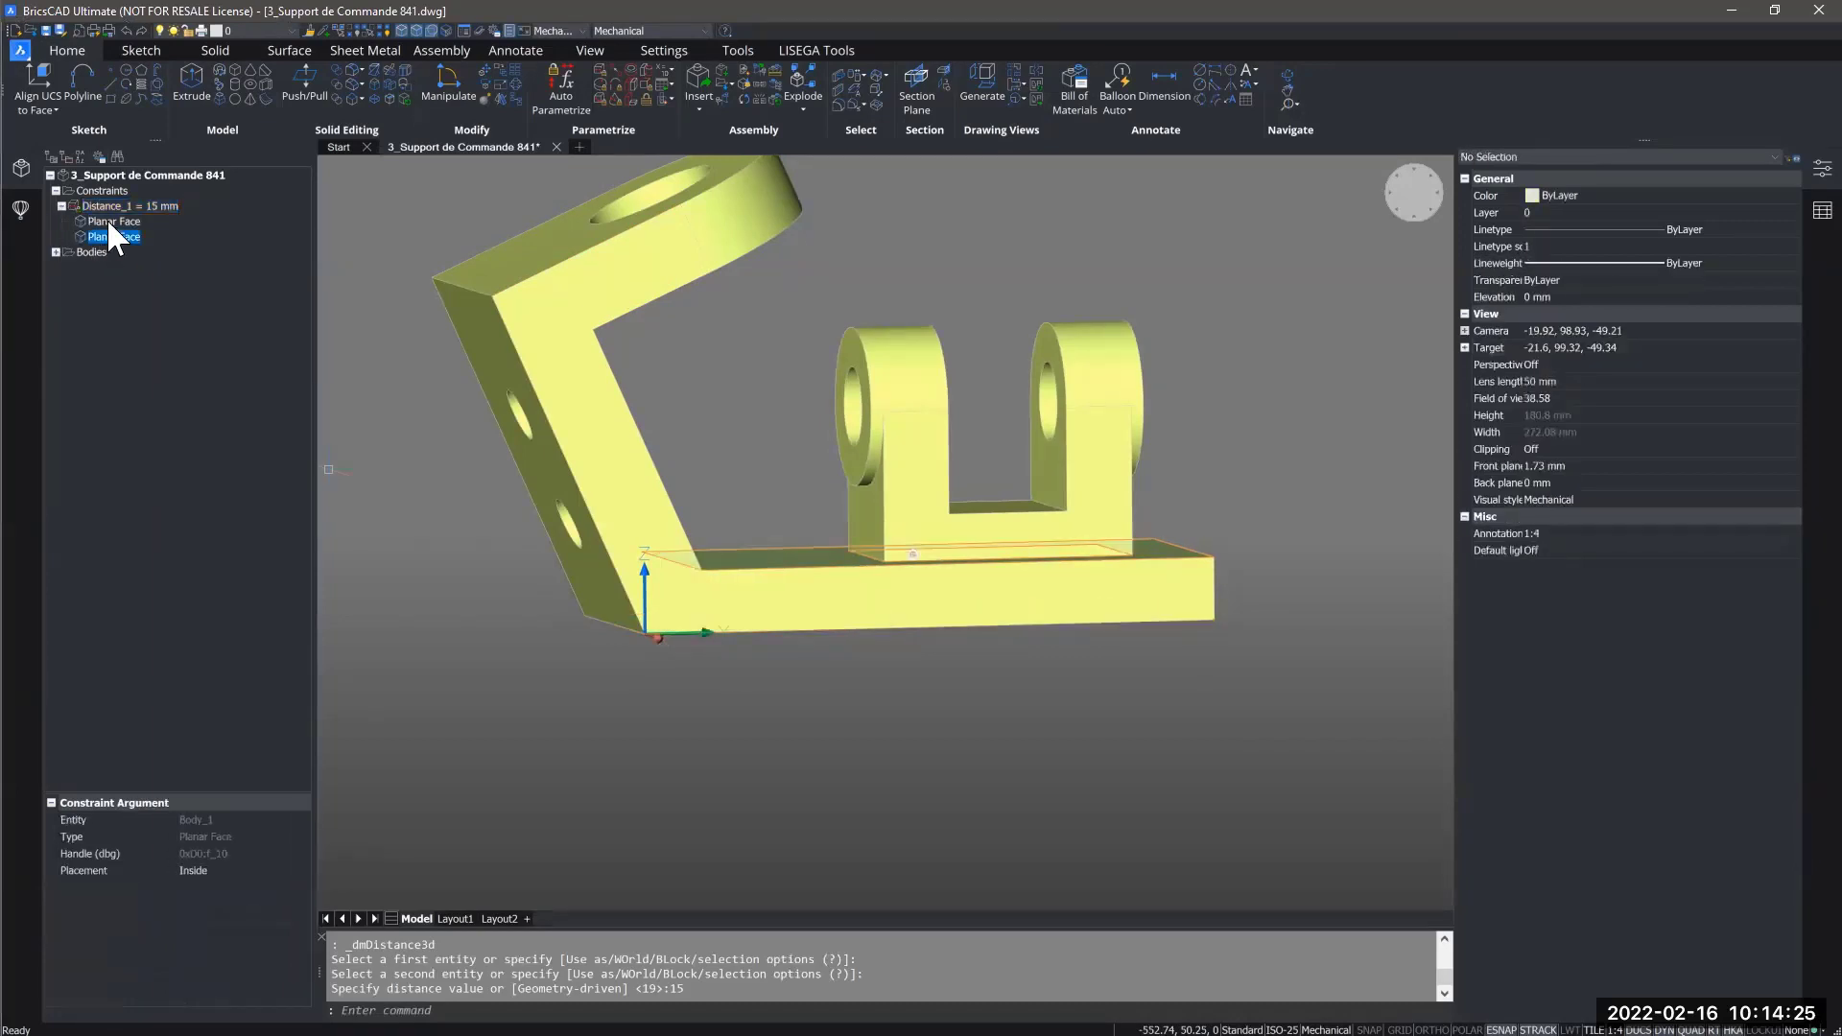
pyautogui.click(109, 220)
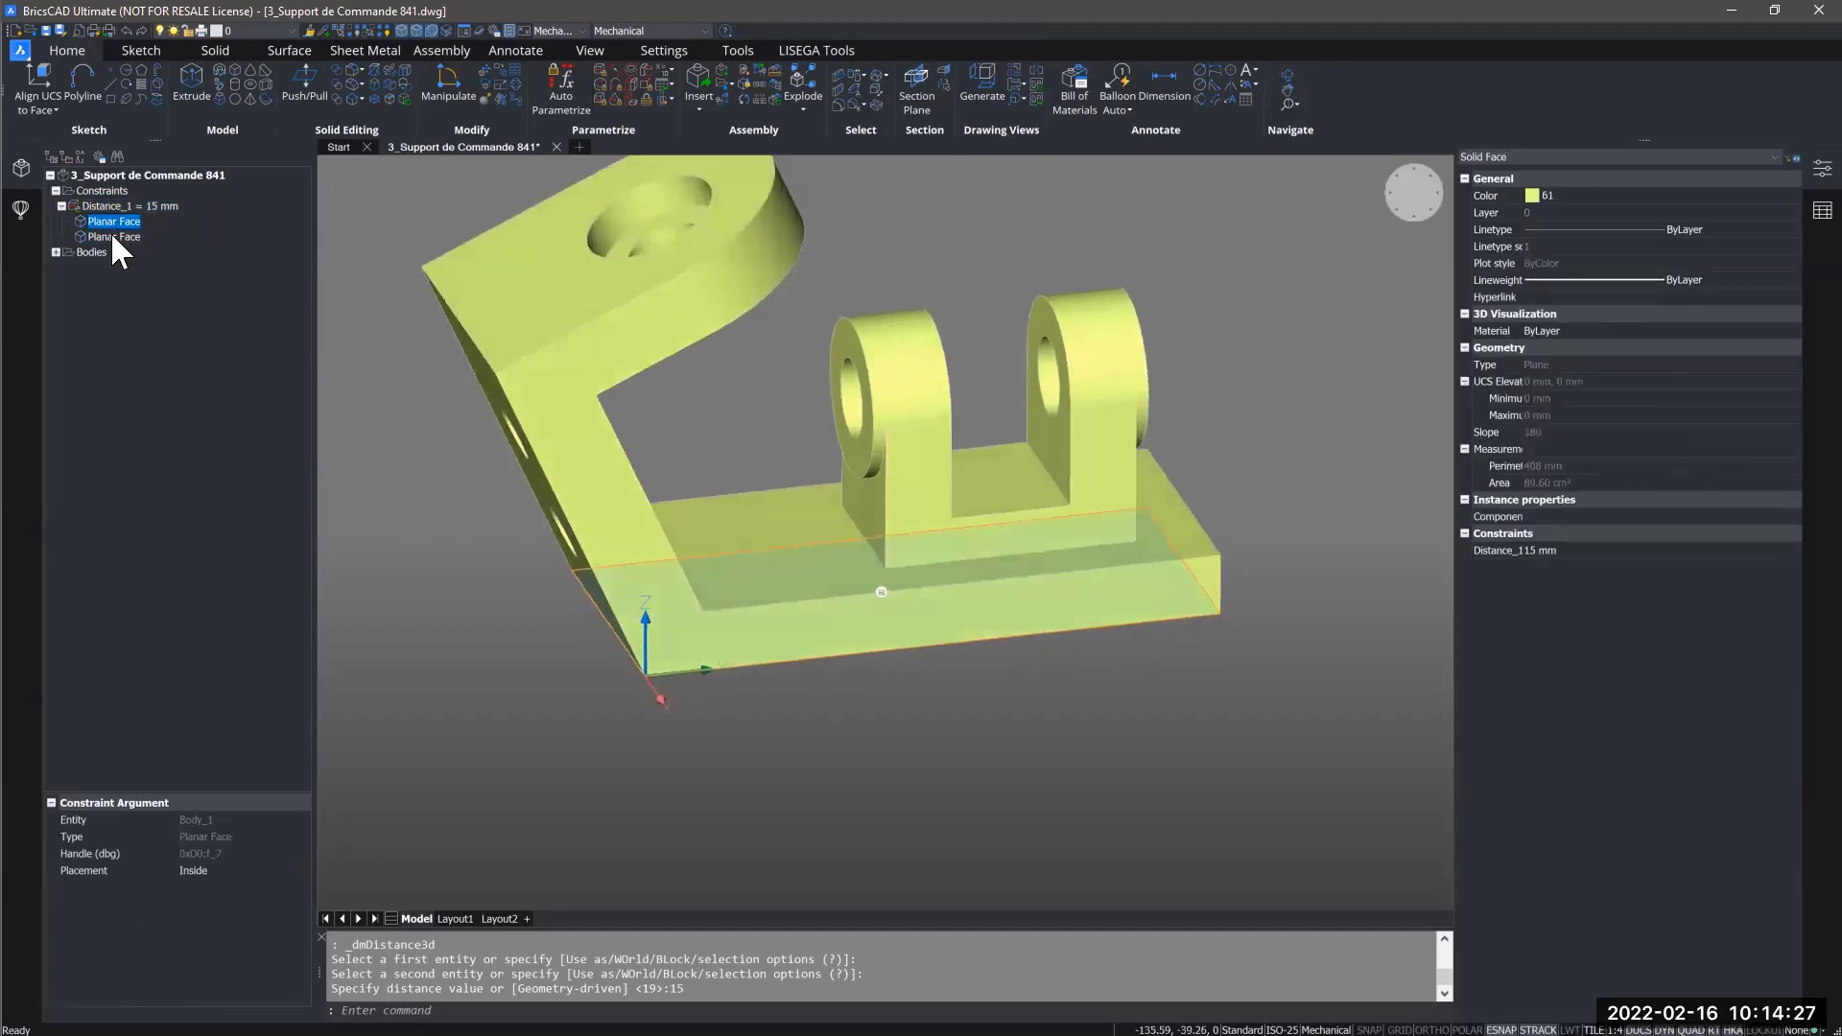
pyautogui.press('Down')
pyautogui.press('Up')
pyautogui.click(61, 205)
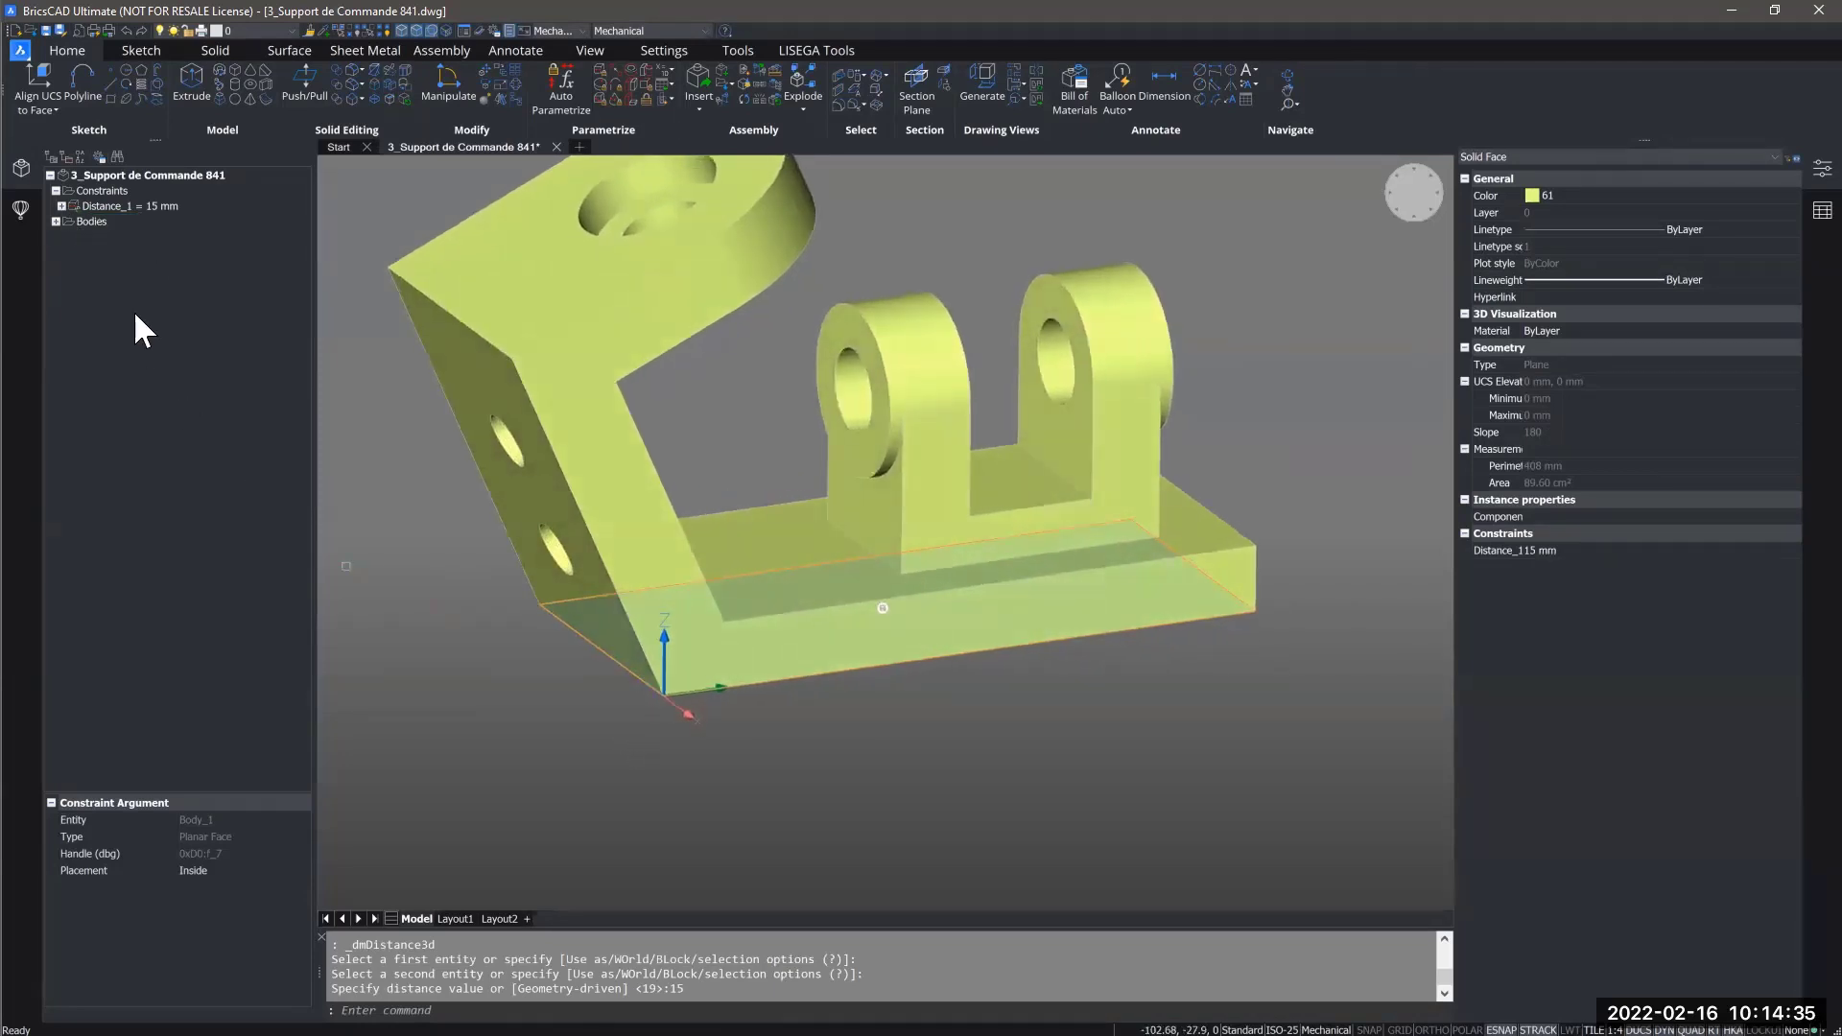
# Animate the base plate's distance constraint twice to preview its effect, and clear the selection.
pyautogui.click(134, 205)
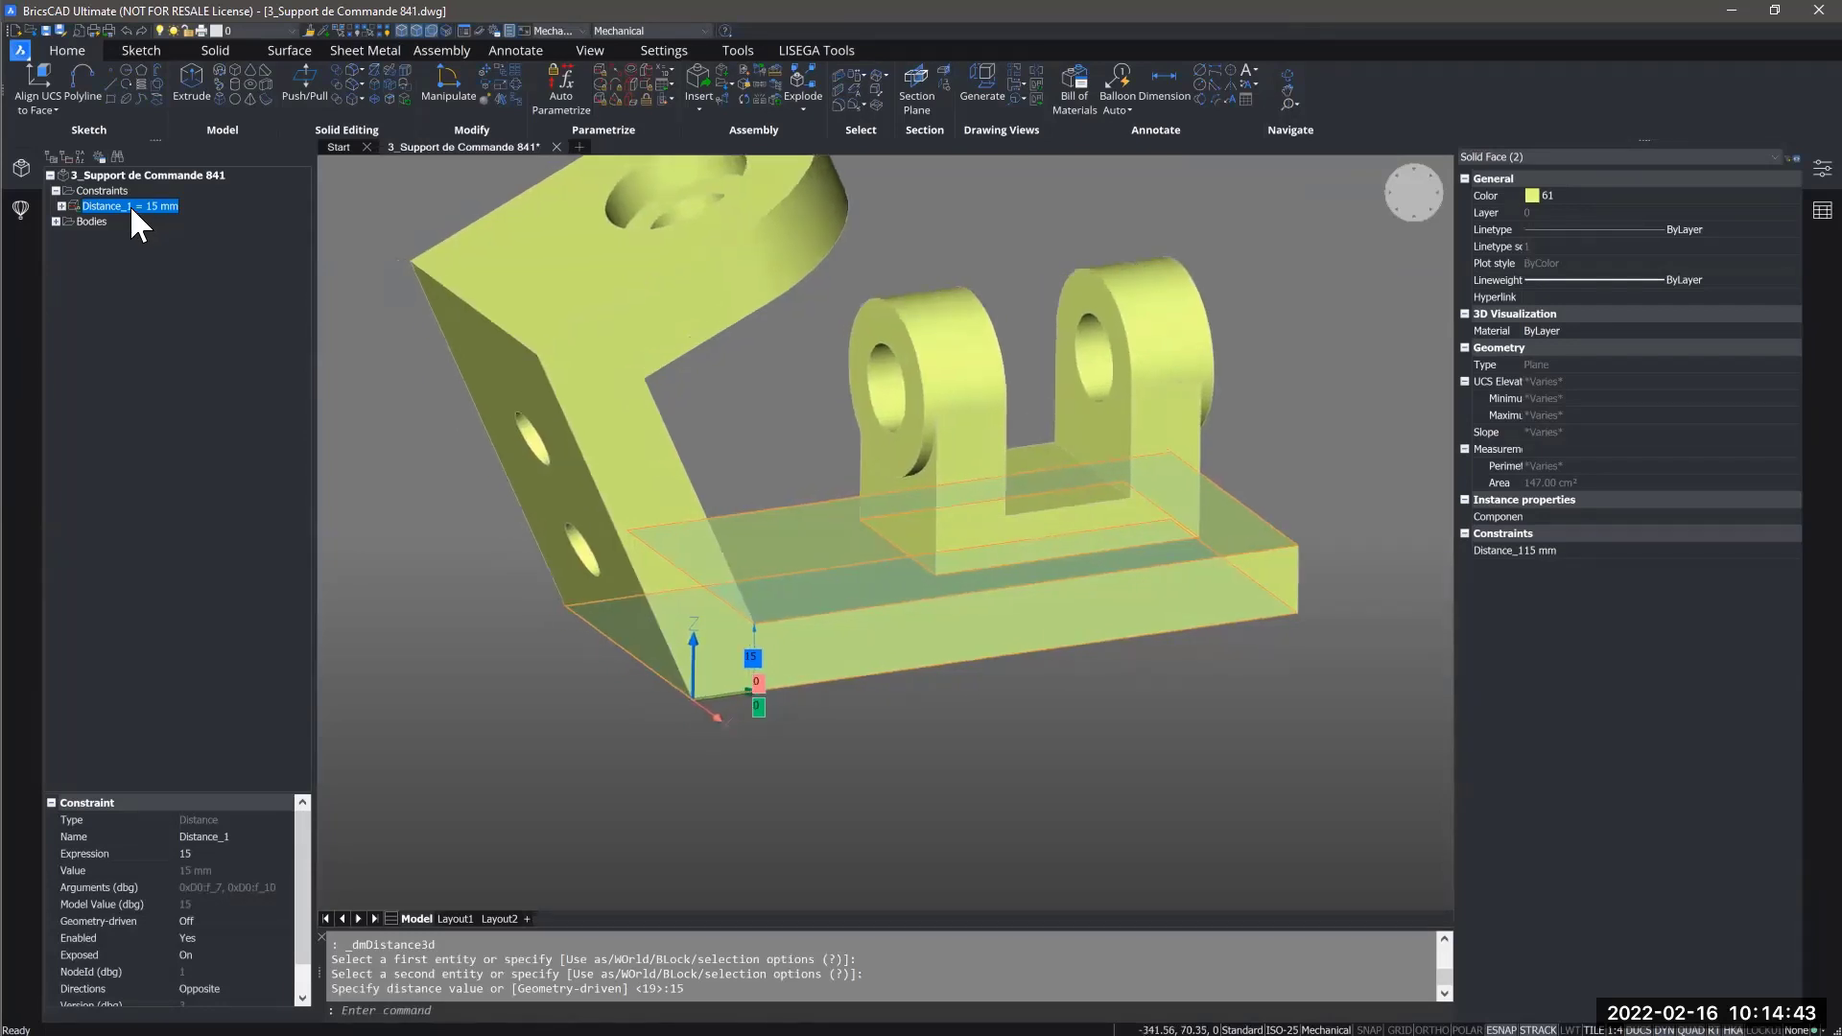
pyautogui.rightClick(130, 204)
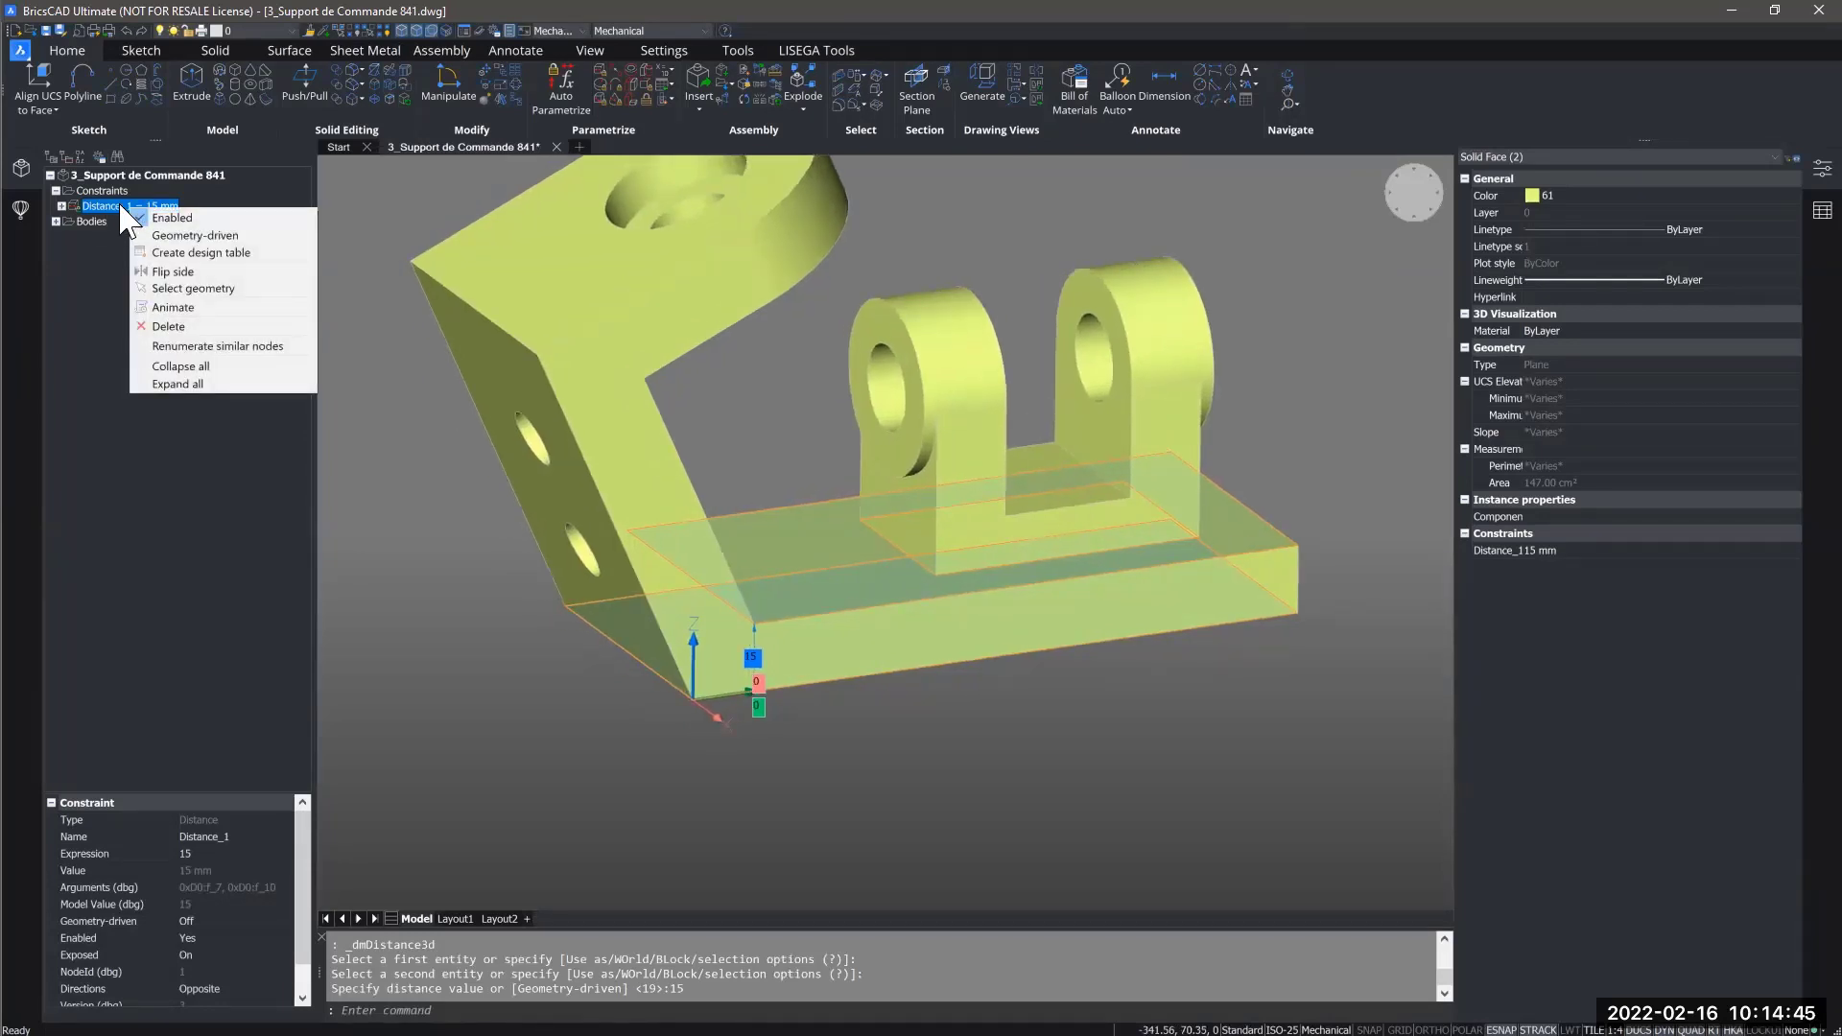
pyautogui.click(213, 309)
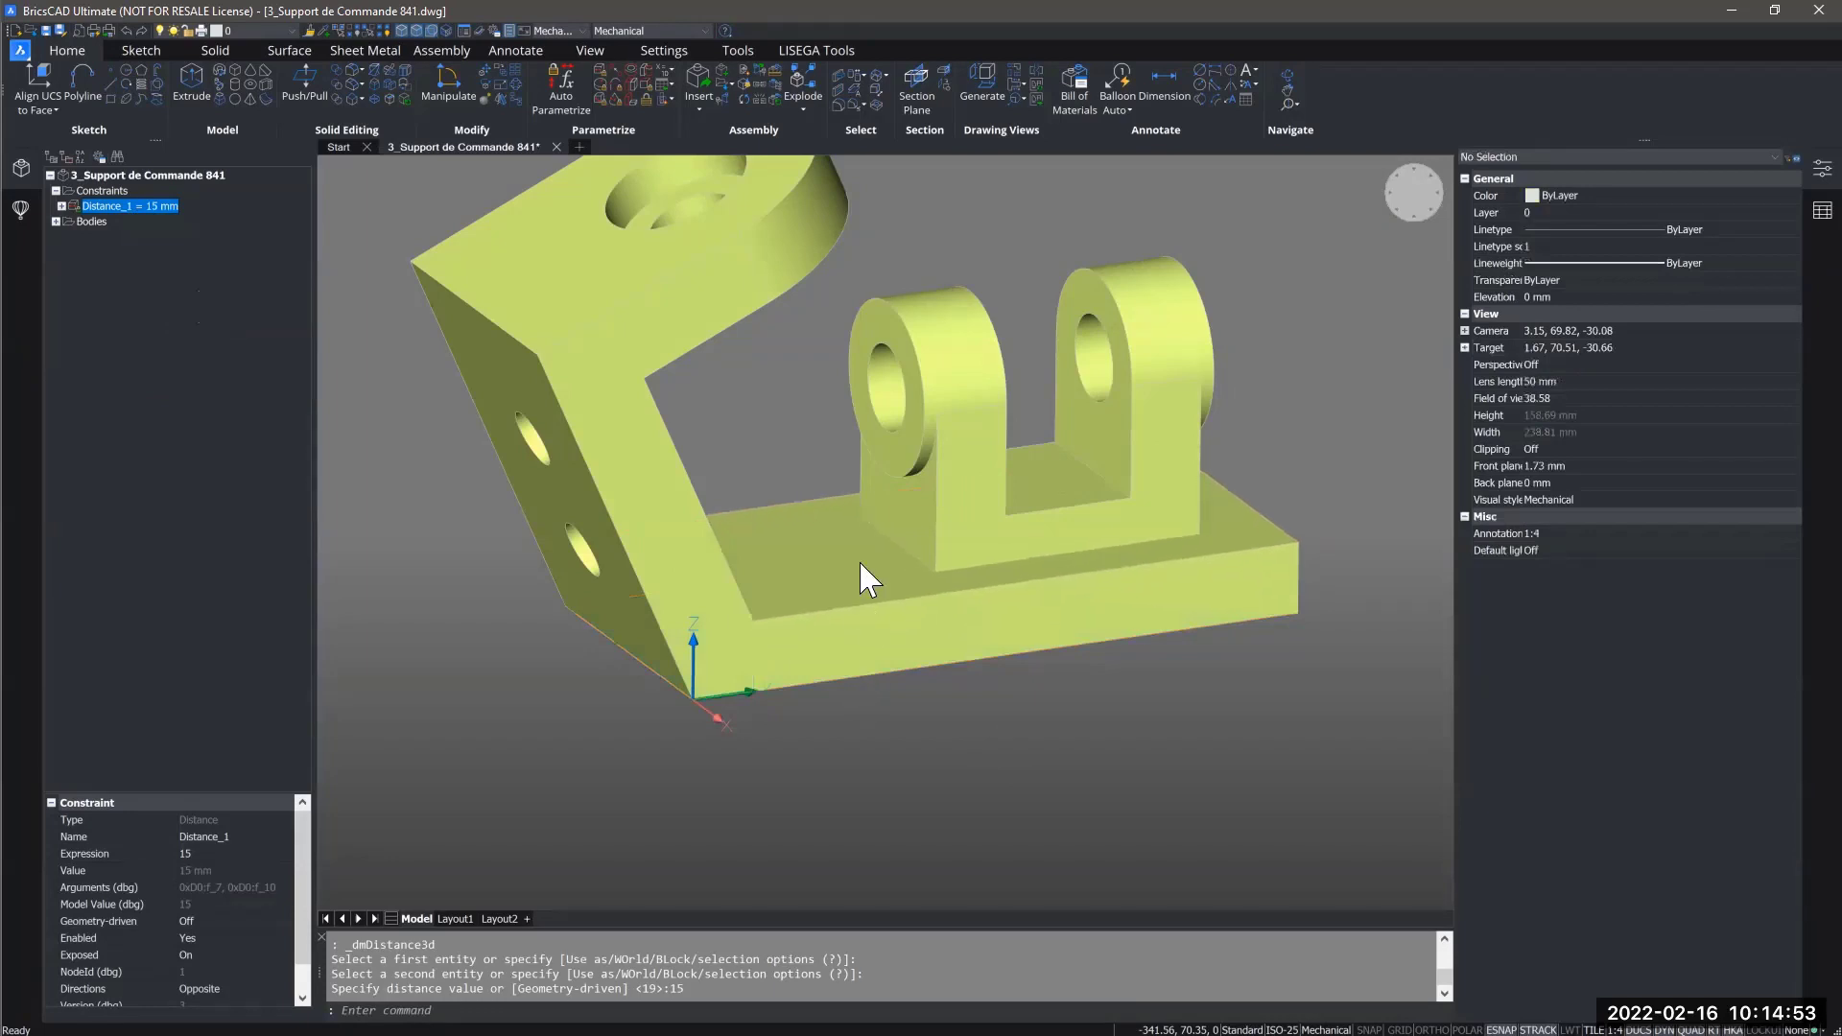
pyautogui.rightClick(162, 207)
pyautogui.click(213, 307)
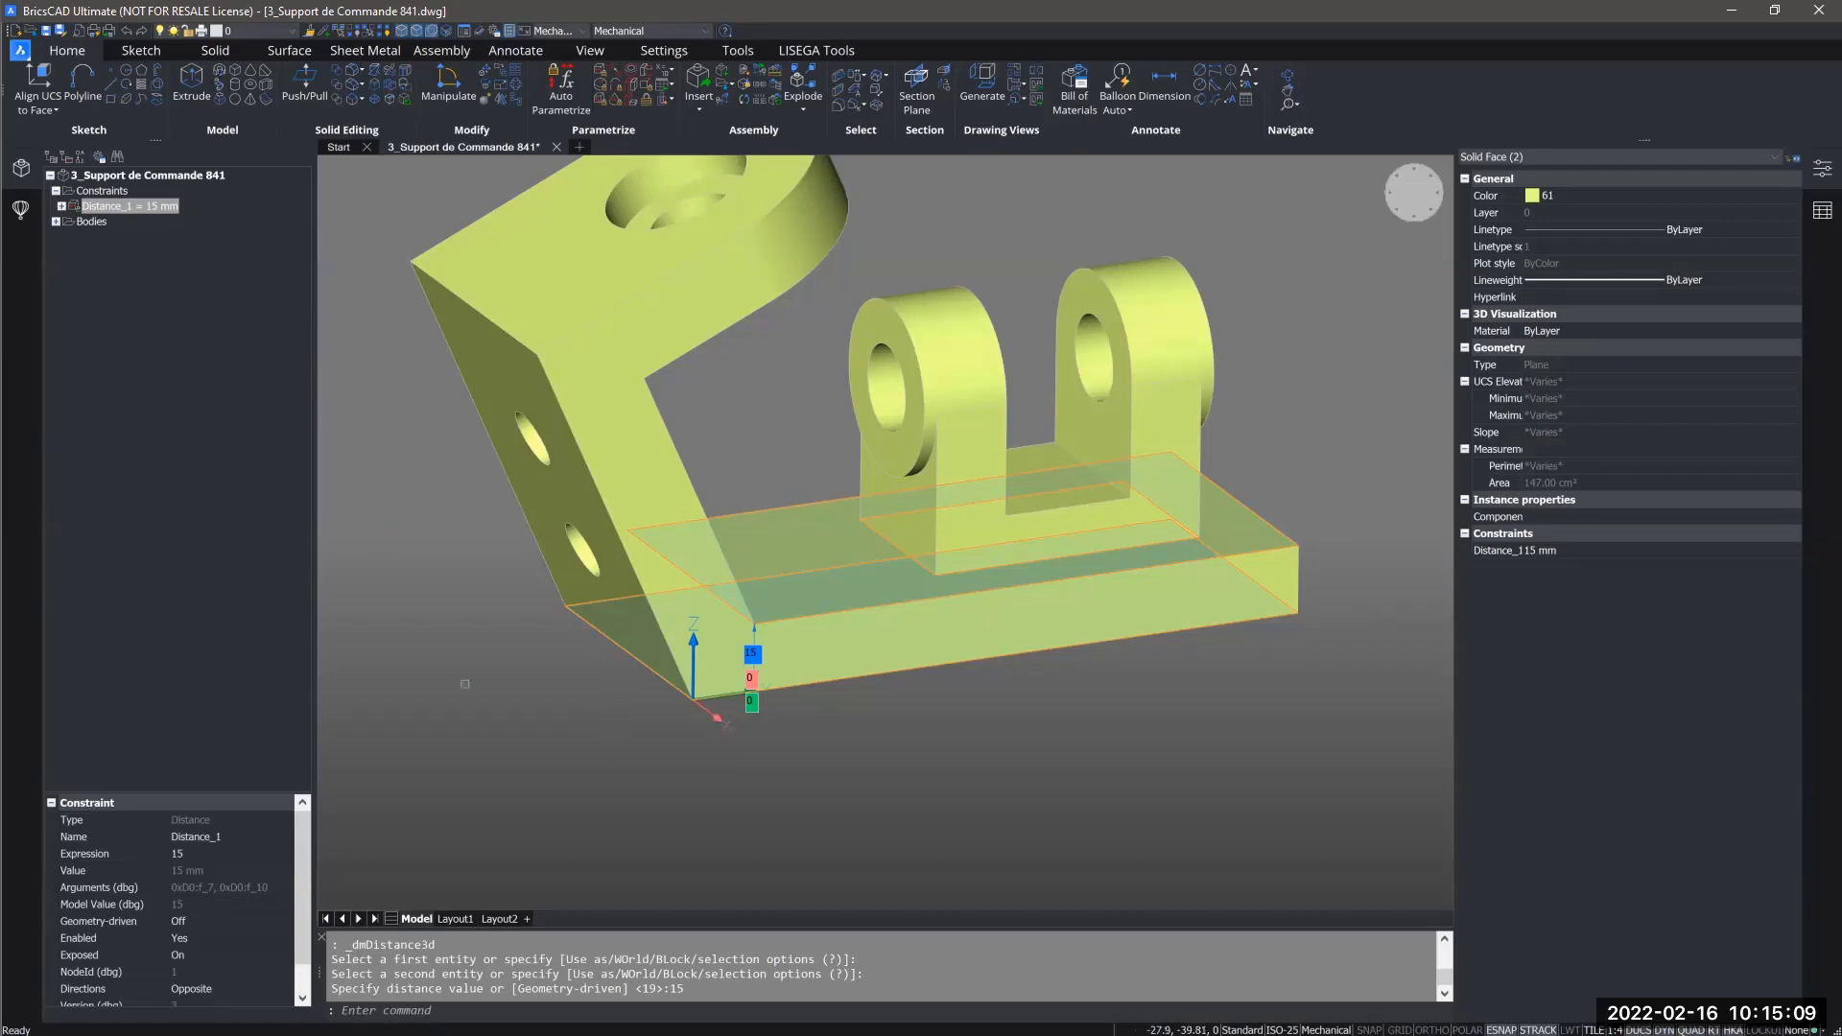
pyautogui.press('Escape')
pyautogui.press('Escape')
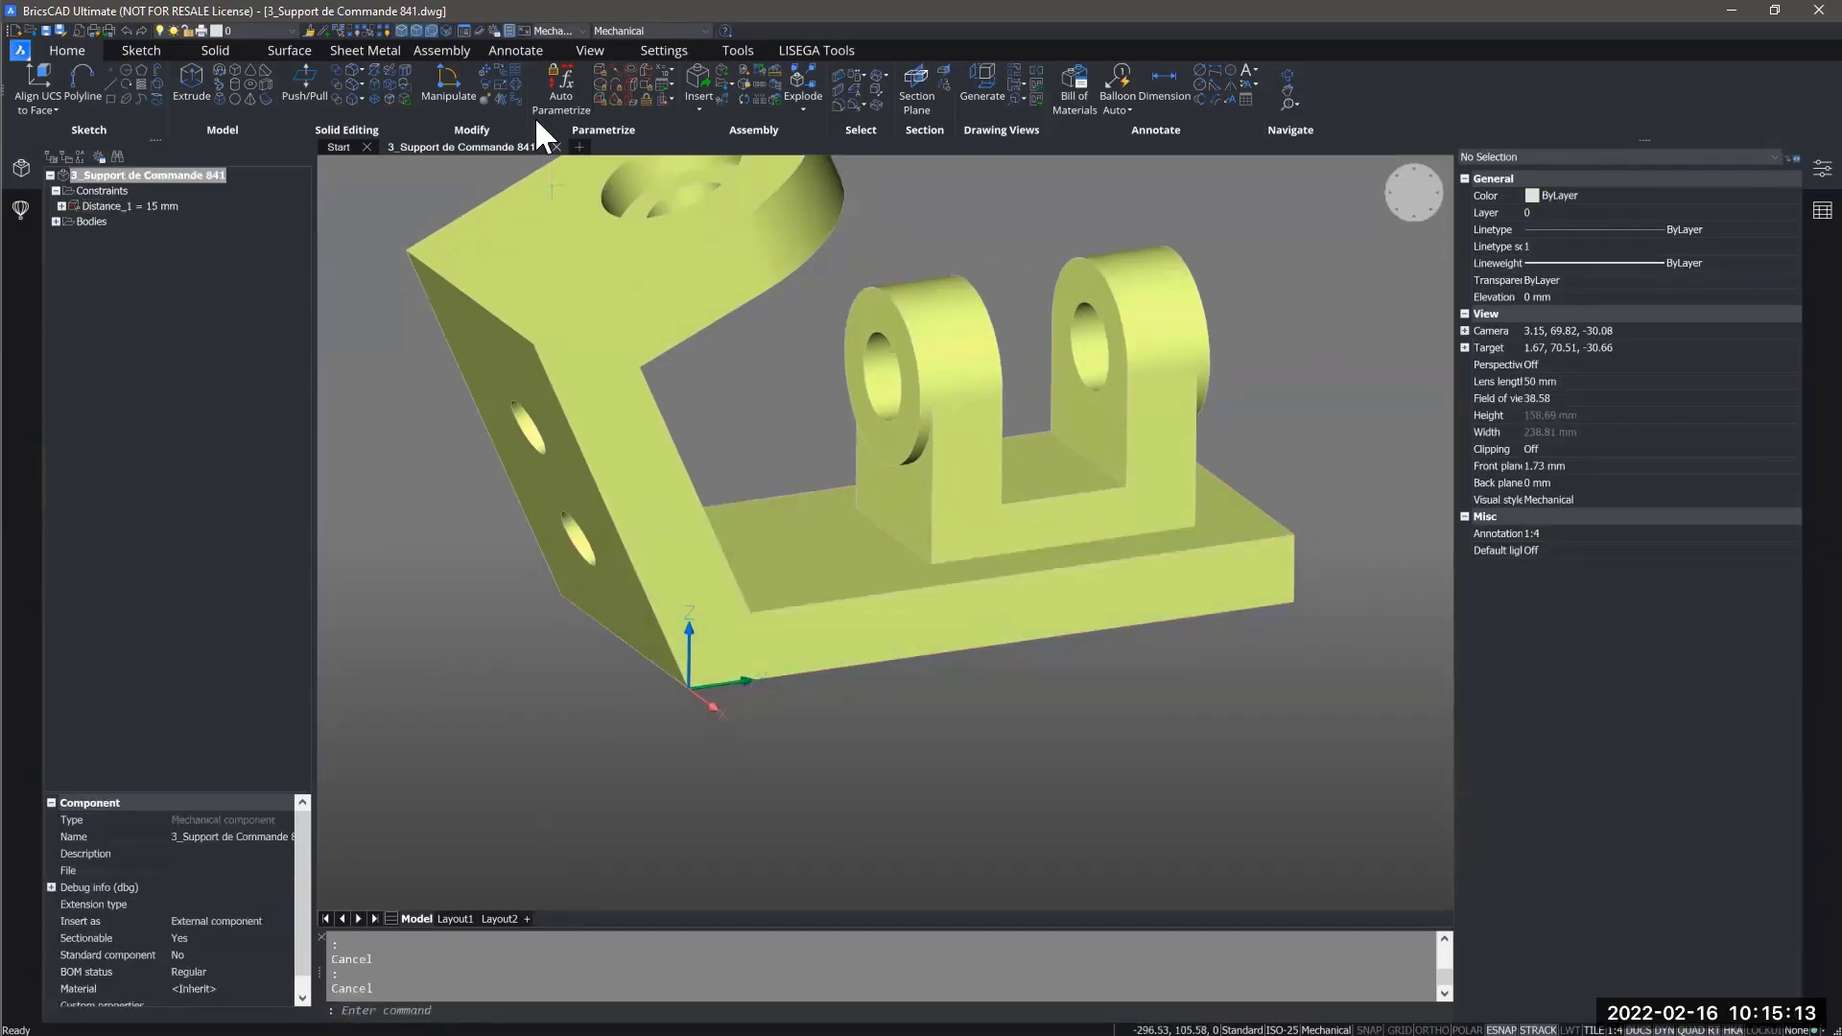
# Add a 3D distance constraint between the inner and outer faces of the inclined wall, accepting the proposed 19 mm.
pyautogui.click(594, 73)
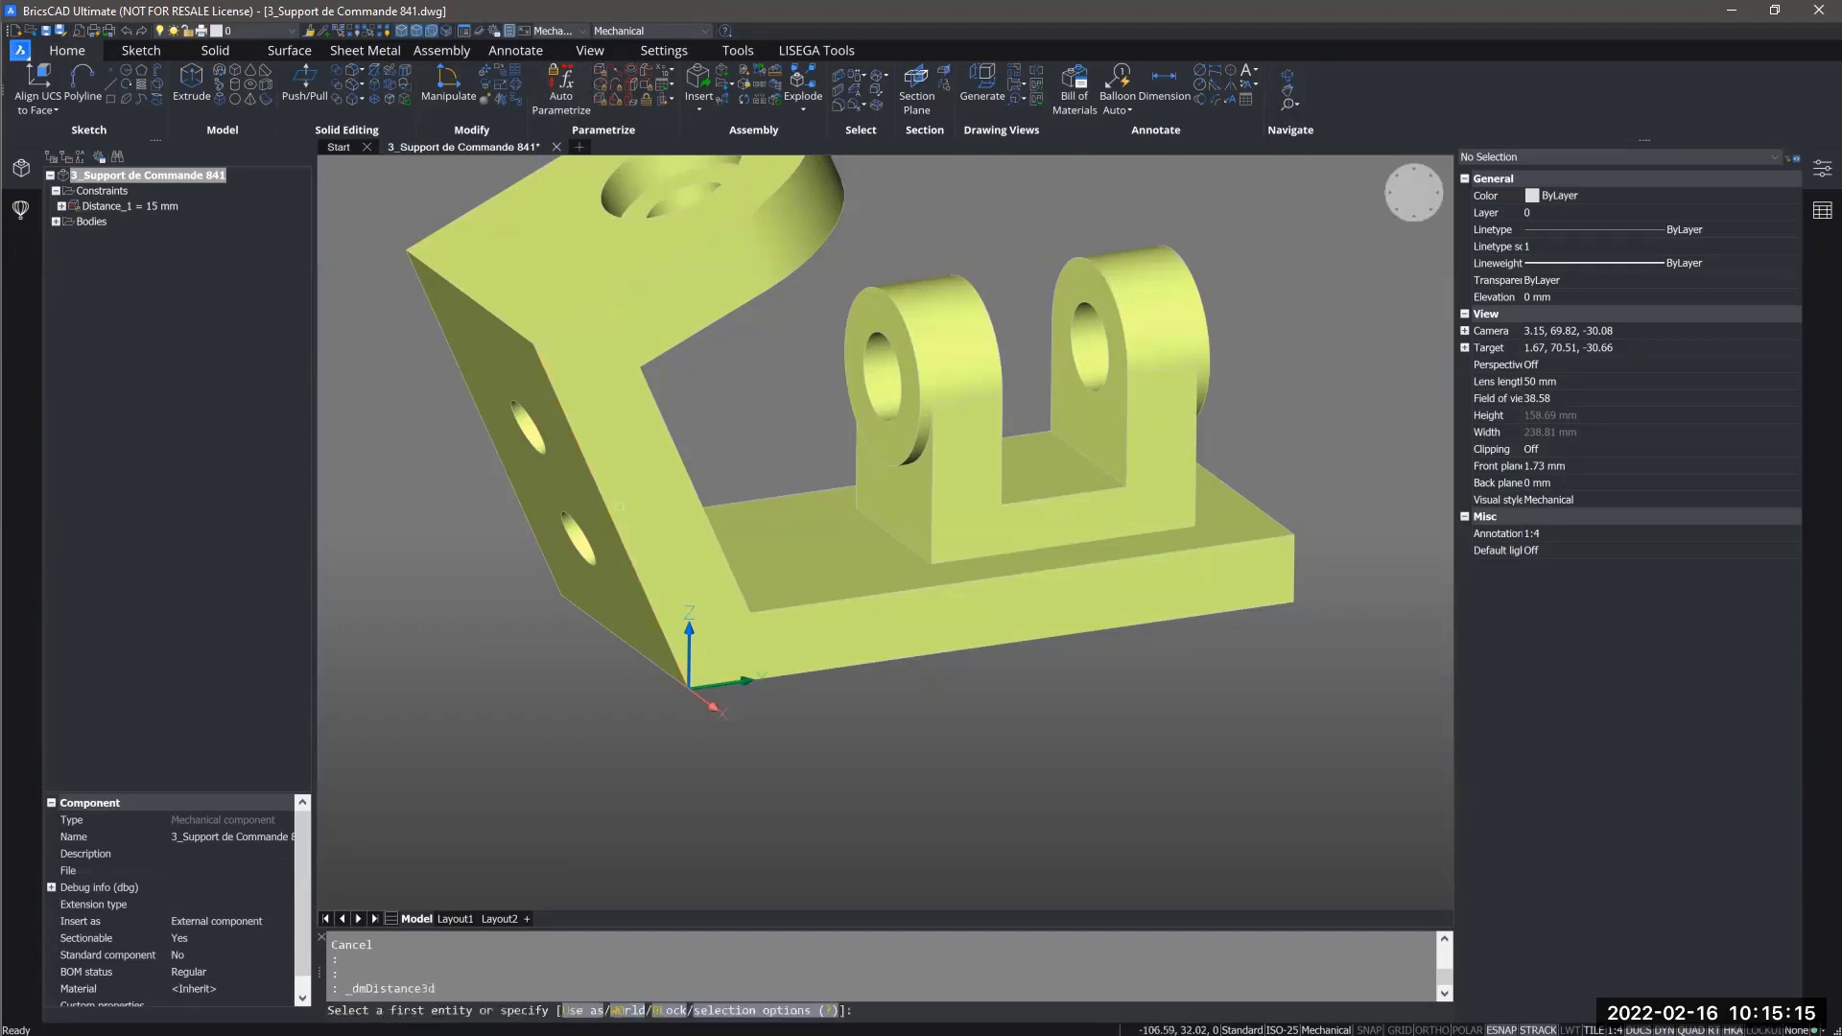
pyautogui.keyDown('shift'); pyautogui.moveTo(694, 465); pyautogui.dragTo(451, 461, button='middle'); pyautogui.keyUp('shift')
pyautogui.keyDown('shift'); pyautogui.moveTo(782, 423); pyautogui.dragTo(791, 496, button='middle'); pyautogui.keyUp('shift')
pyautogui.click(734, 424)
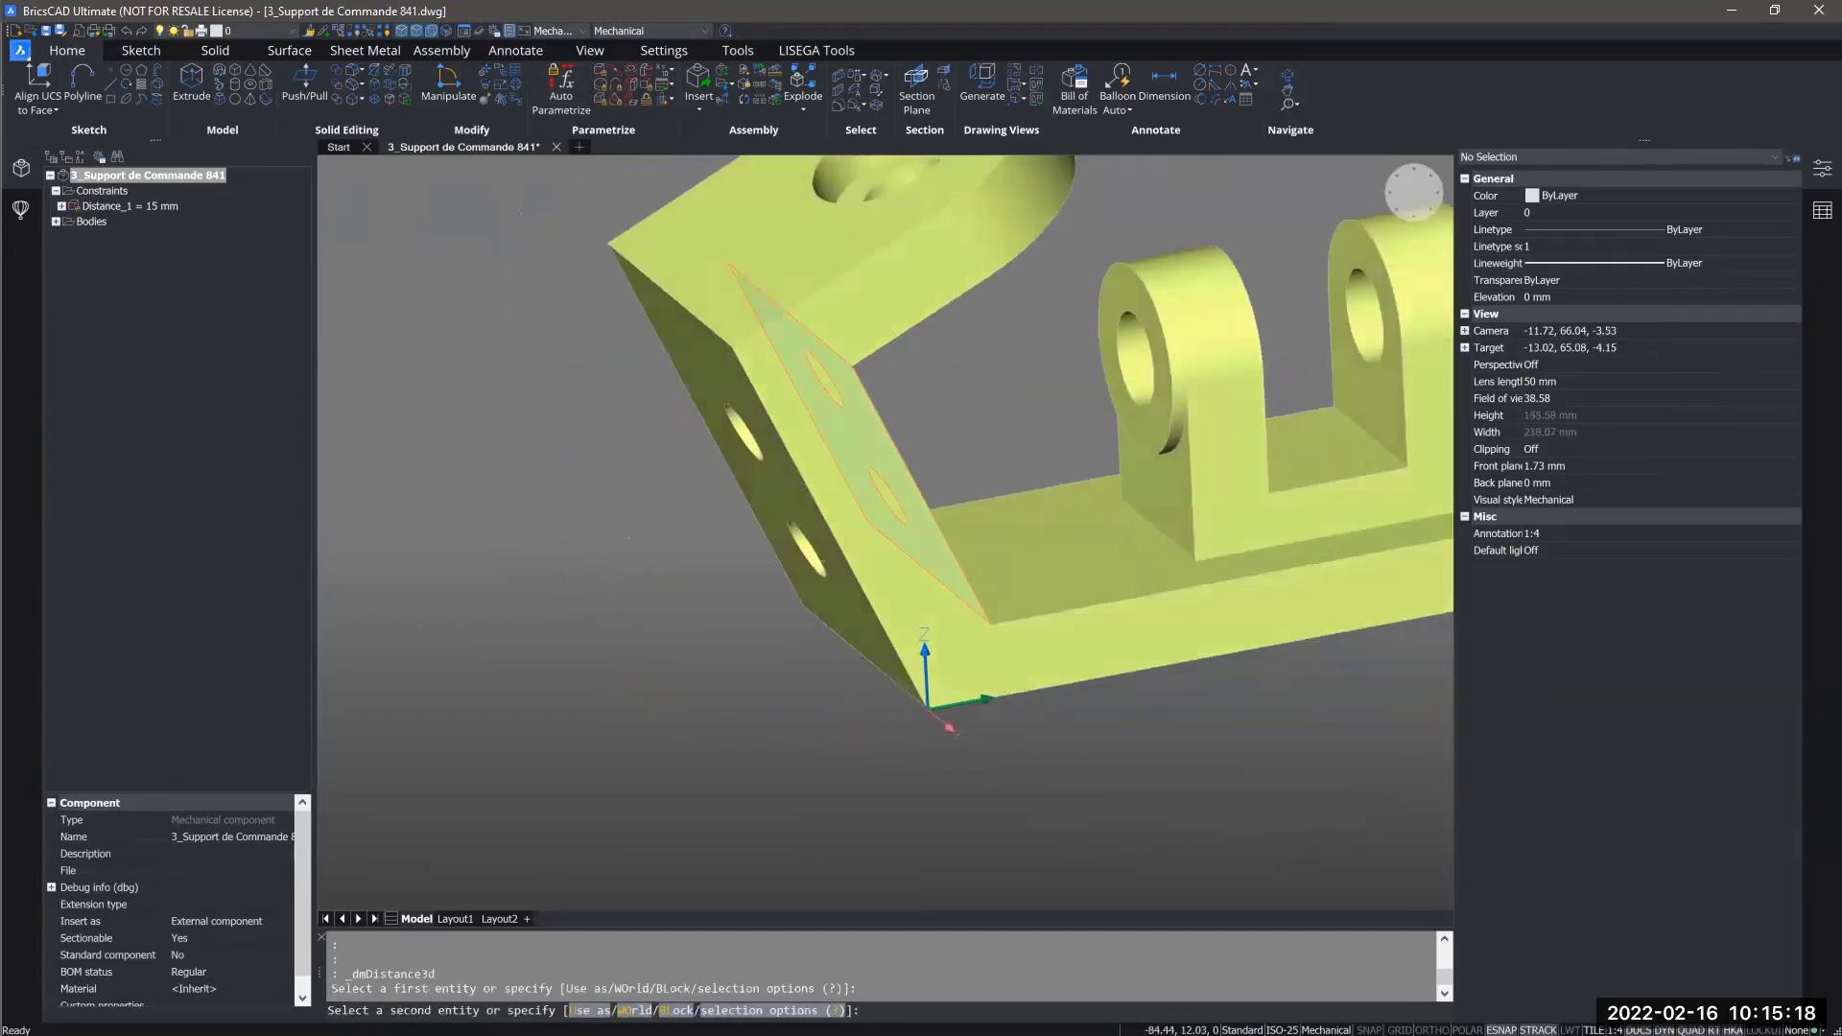
pyautogui.click(791, 496)
pyautogui.scroll(-1, 681, 676)
pyautogui.moveTo(682, 676); pyautogui.dragTo(614, 724, button='middle')
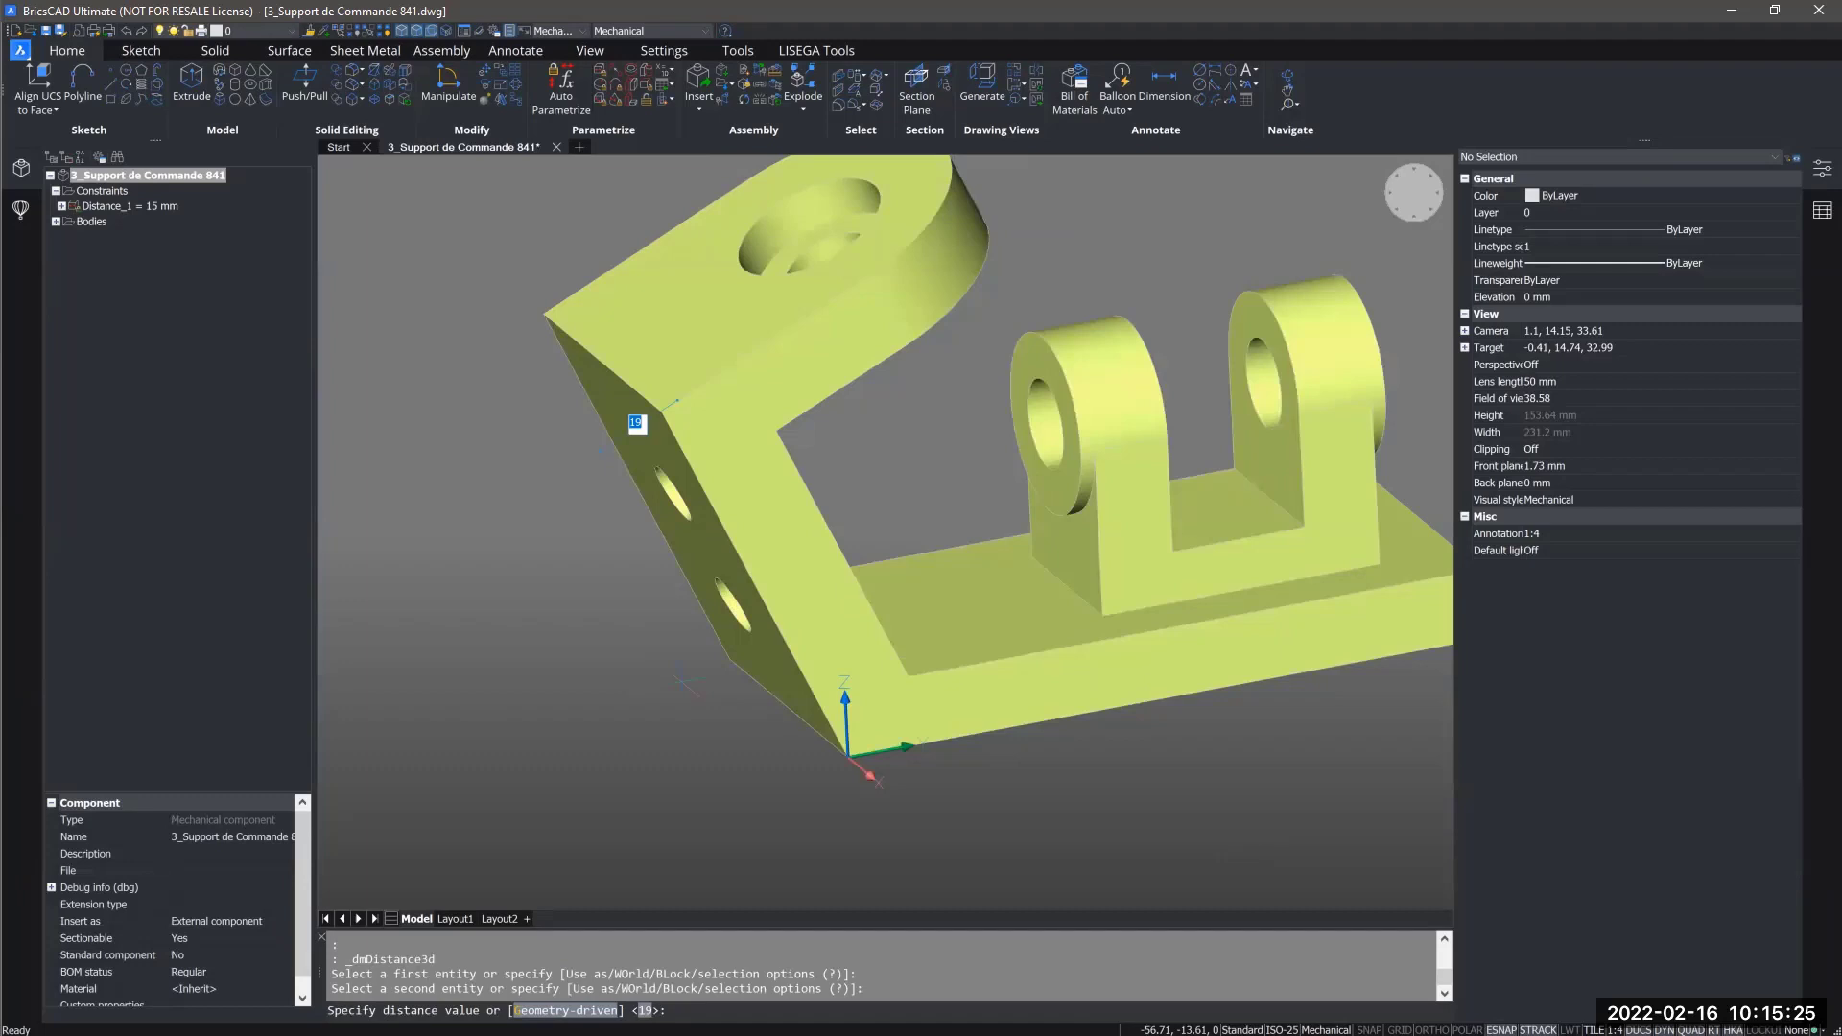
pyautogui.press('Return')
# Set the inclined wall's distance constraint expression to 15 and clear the selection.
pyautogui.click(160, 222)
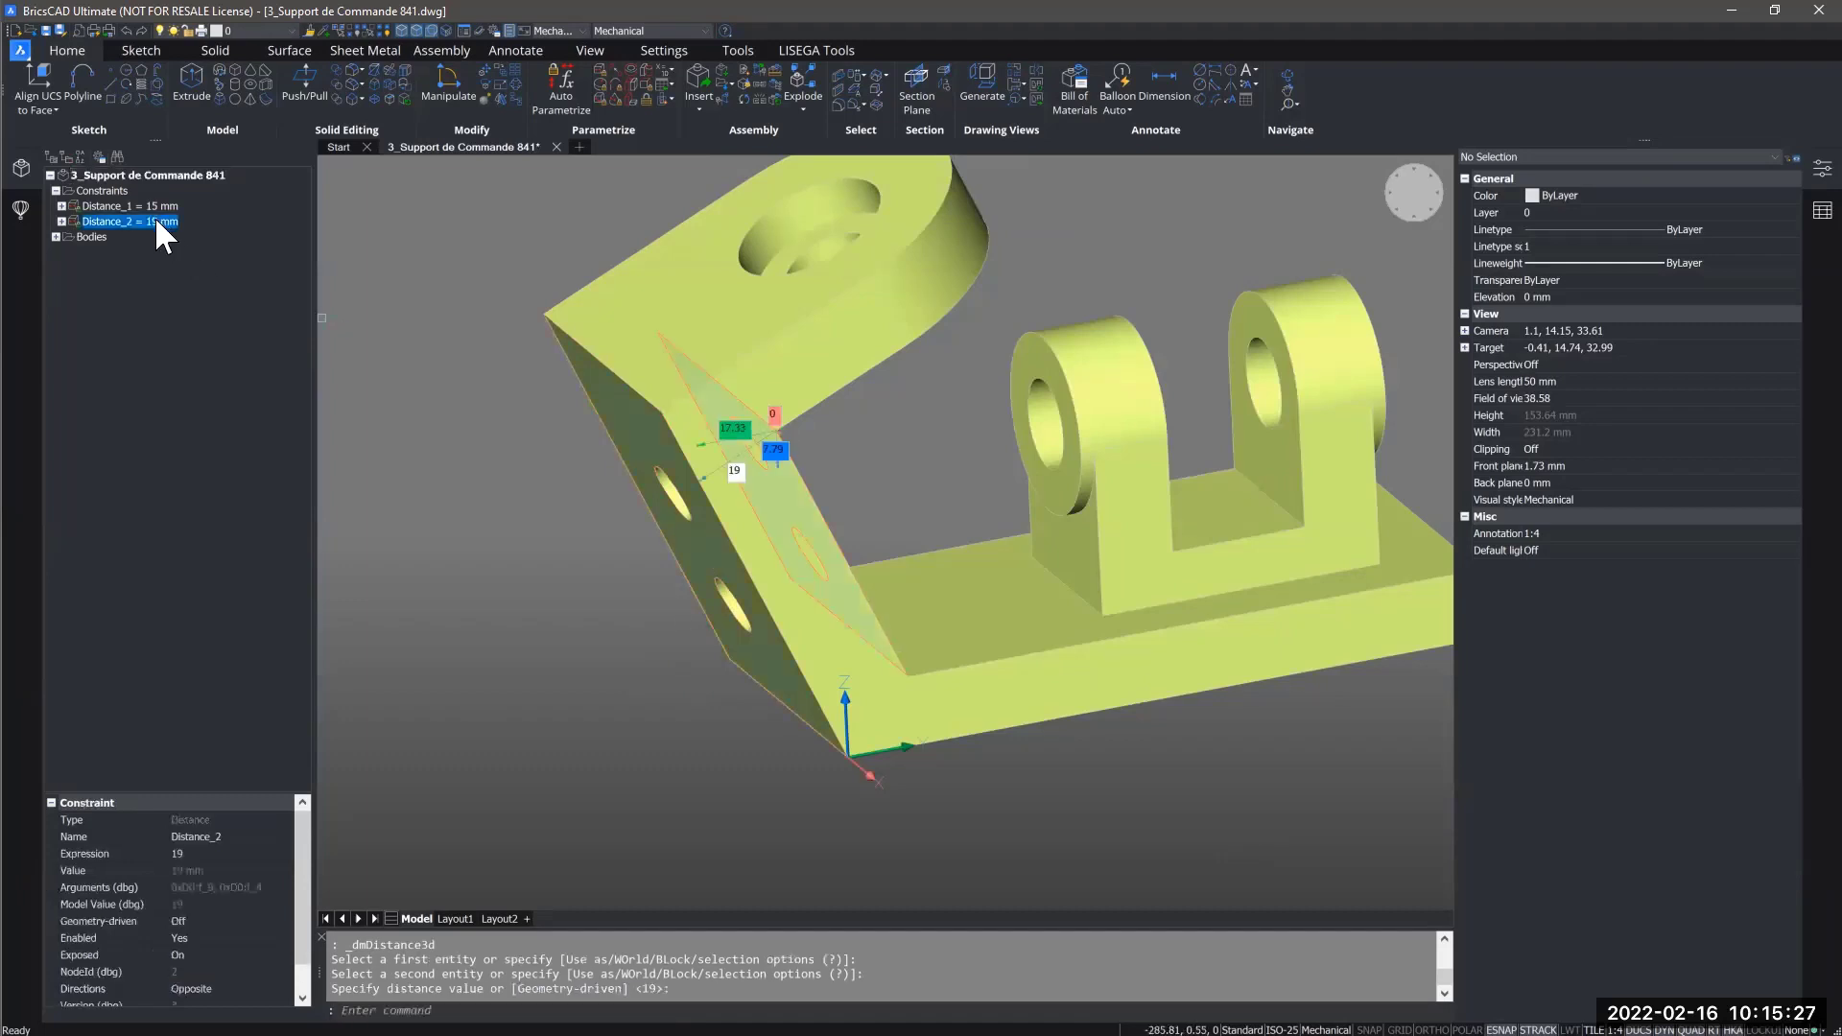
pyautogui.click(194, 849)
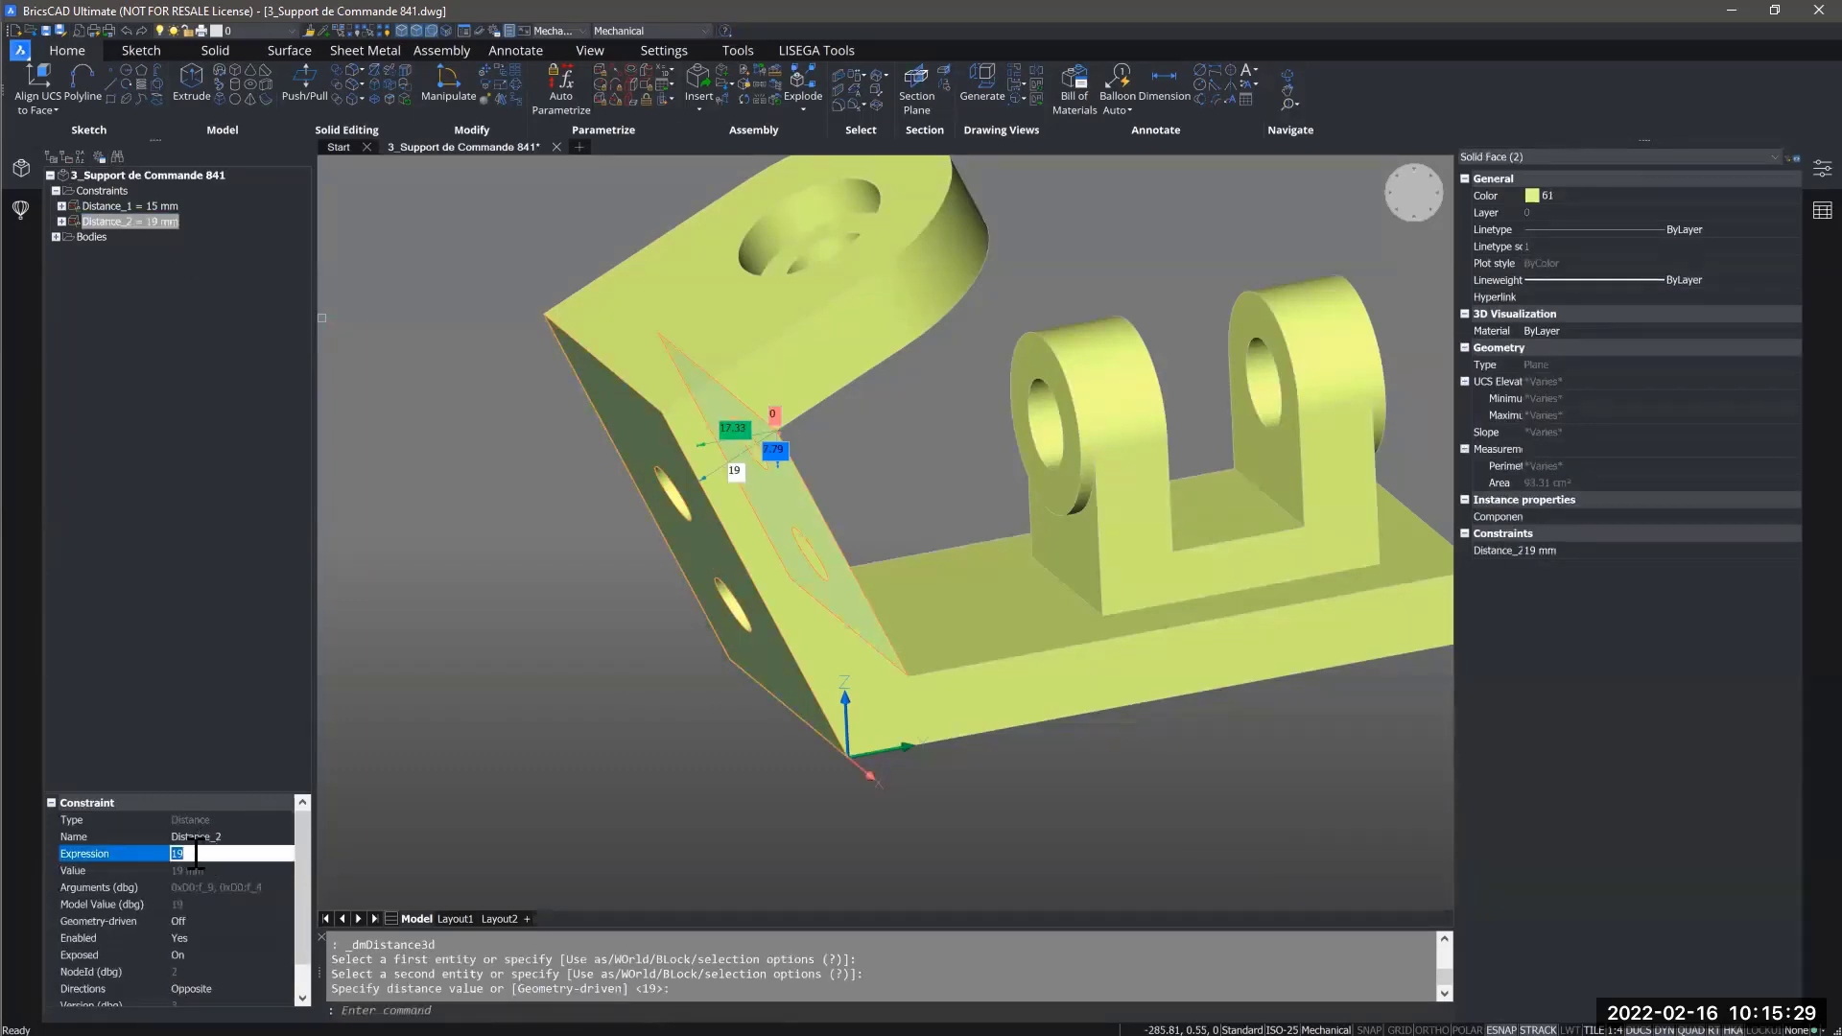
pyautogui.write('1')
pyautogui.press('Return')
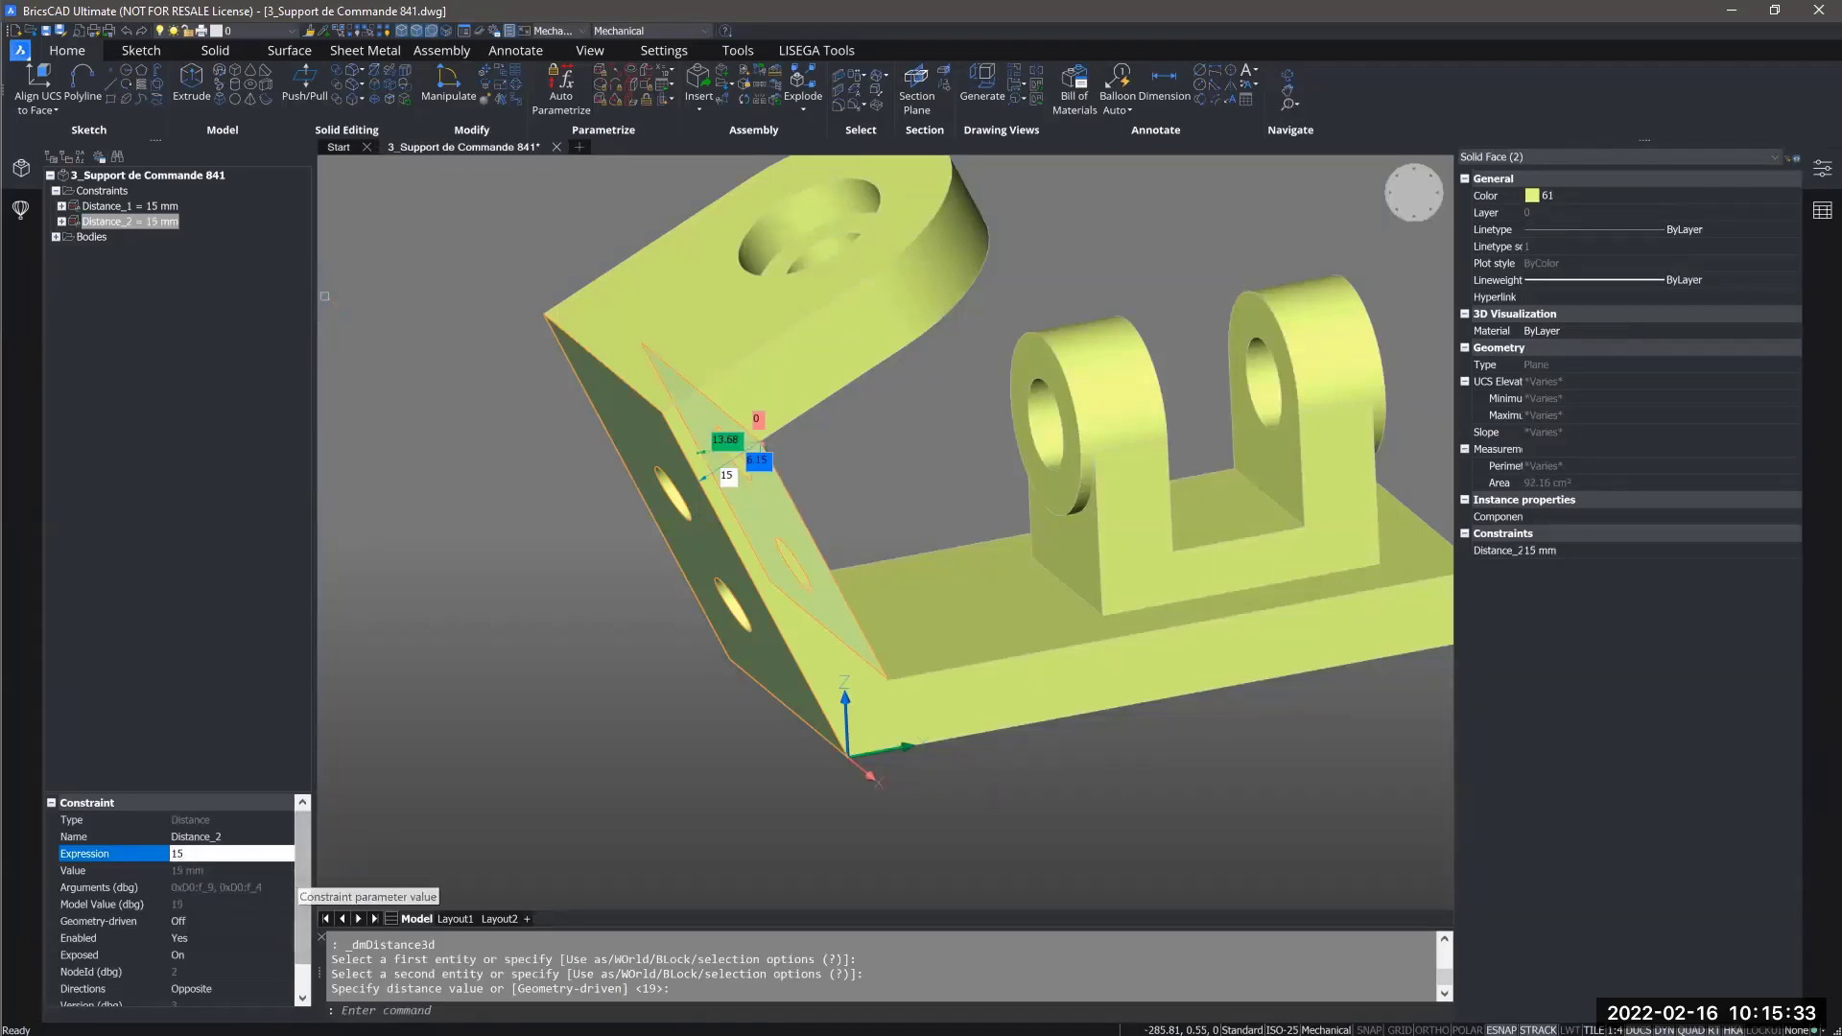
pyautogui.press('Escape')
pyautogui.press('Escape')
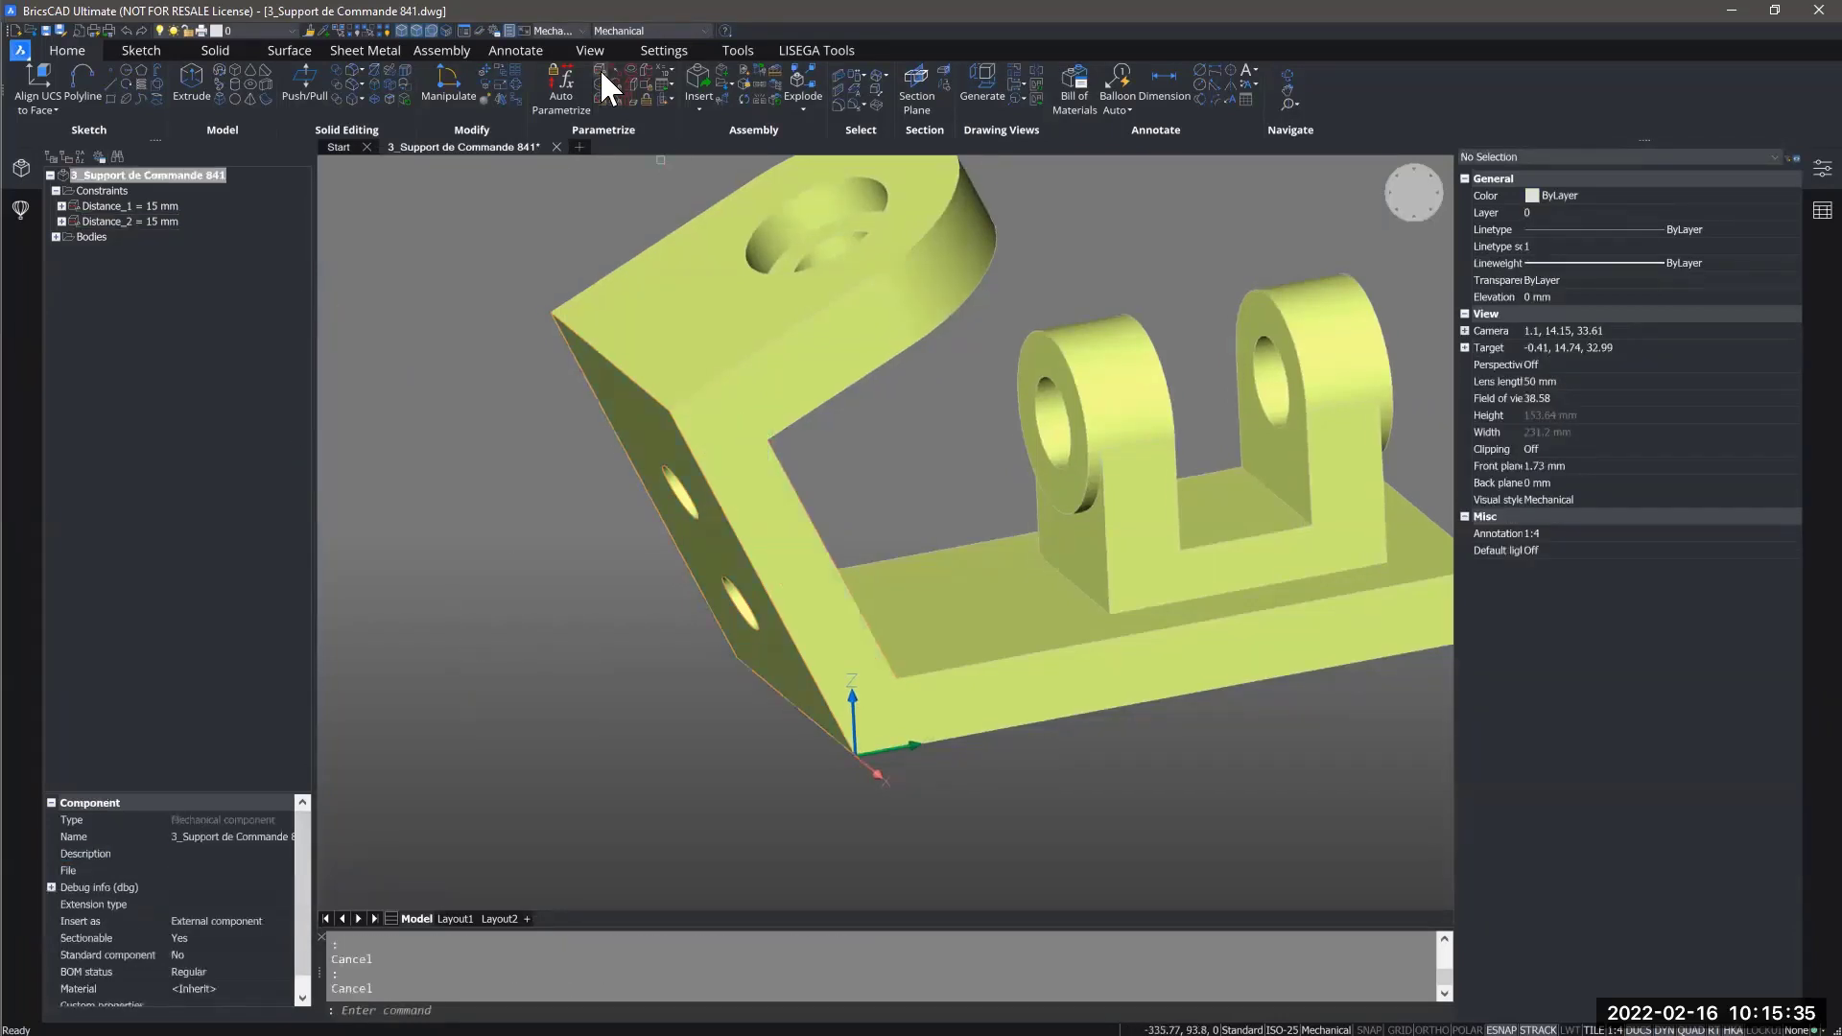
# Add a 15 mm 3D distance constraint between the upper and lower faces of the top flange.
pyautogui.click(601, 69)
pyautogui.keyDown('shift'); pyautogui.moveTo(898, 484); pyautogui.dragTo(734, 349, button='middle'); pyautogui.keyUp('shift')
pyautogui.click(773, 363)
pyautogui.click(1238, 387)
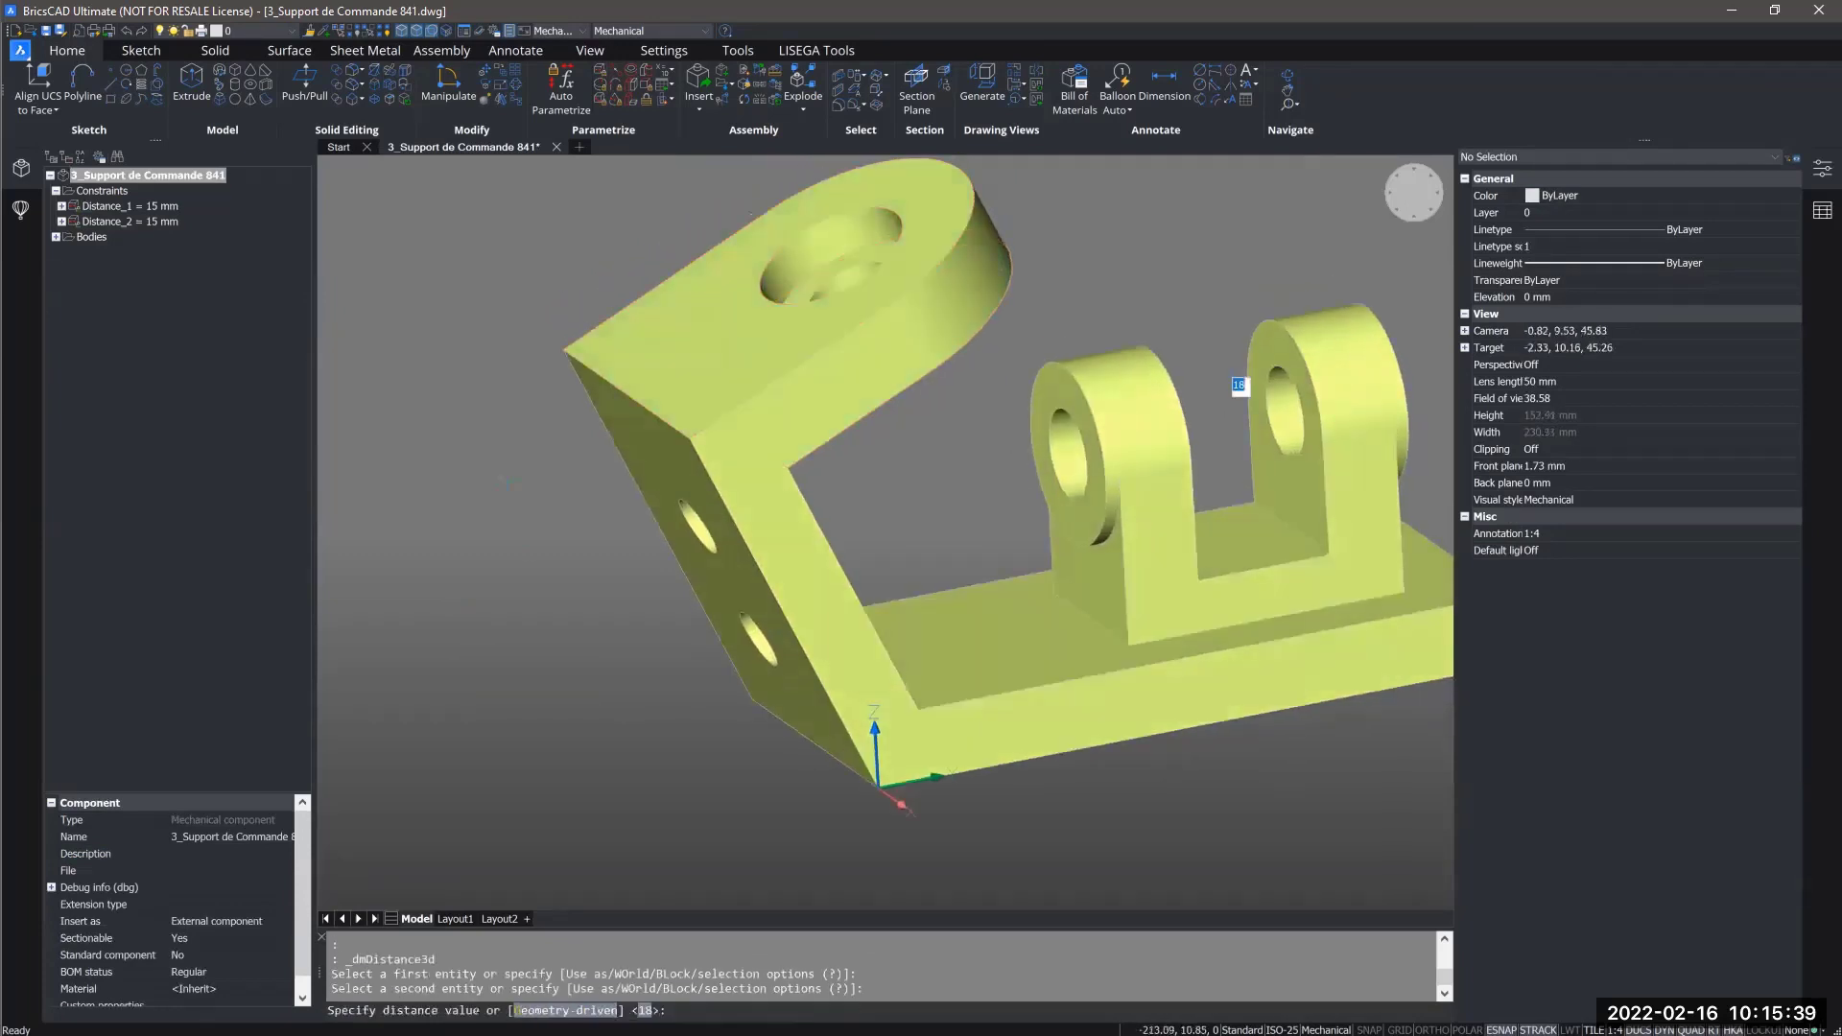
pyautogui.write('15')
pyautogui.press('Return')
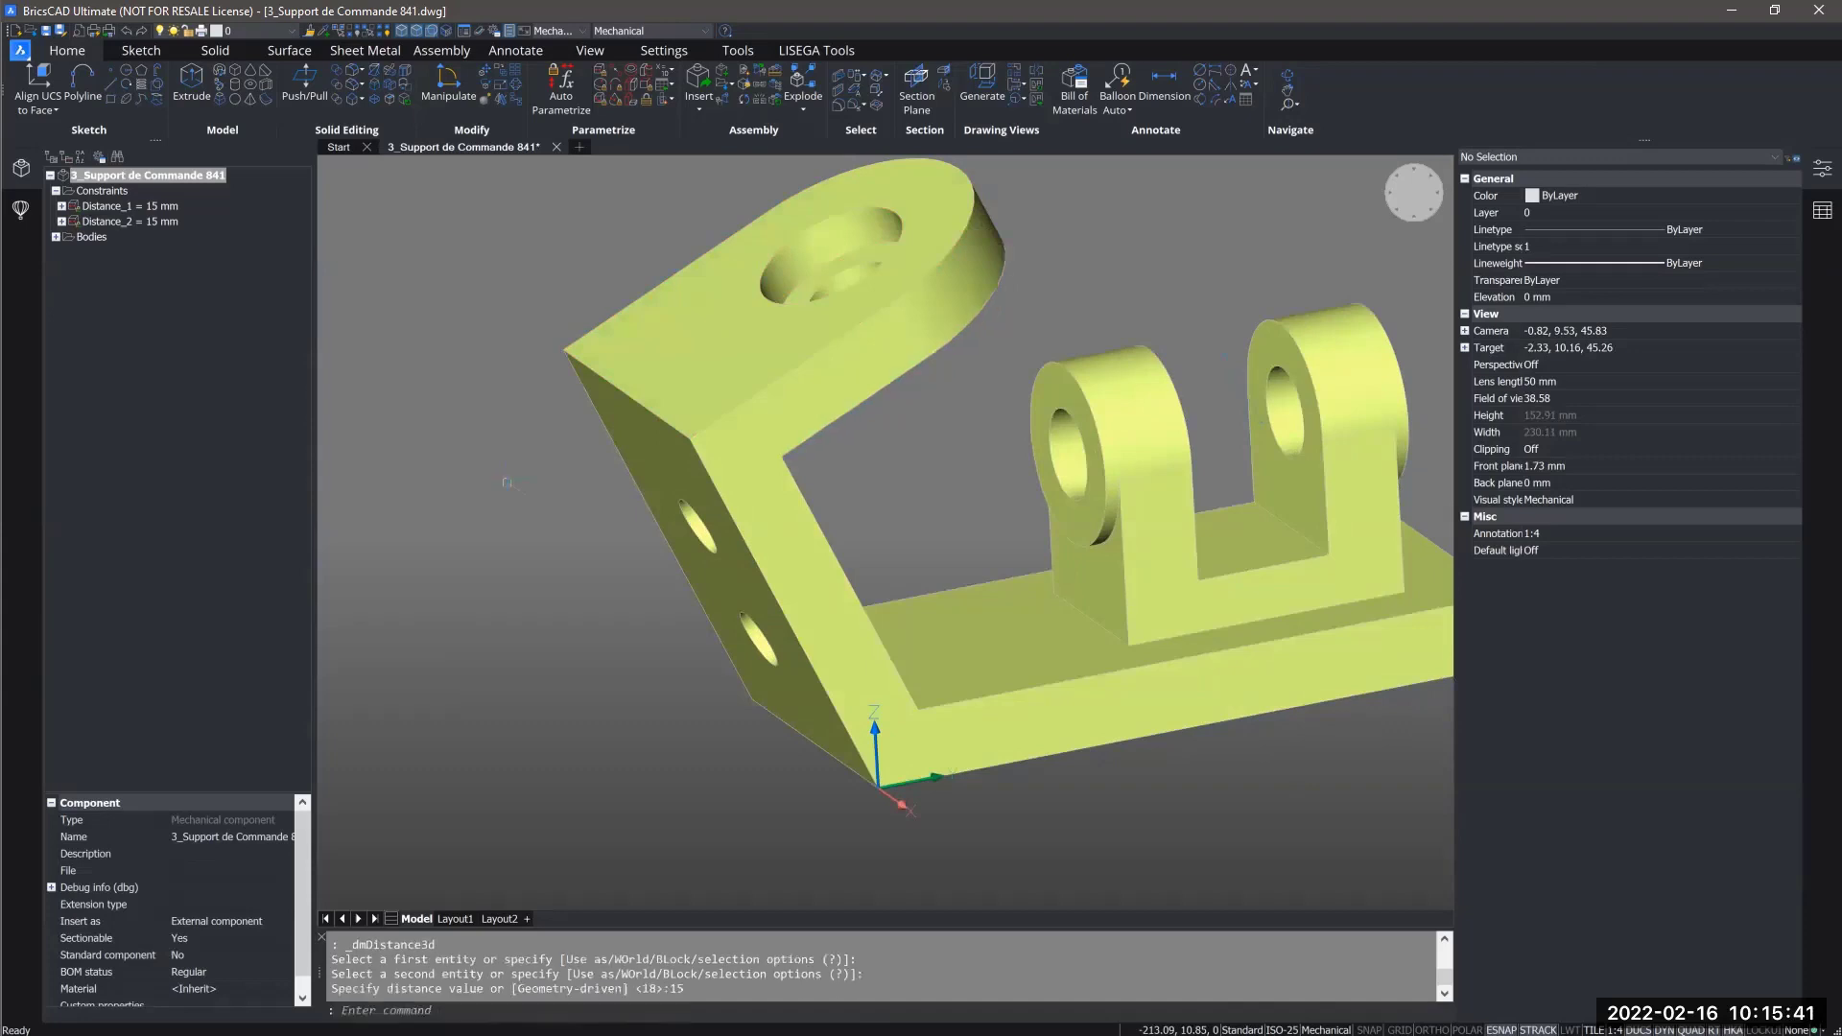
# Review the three distance constraints one by one to check which pair of faces each controls.
pyautogui.moveTo(973, 522); pyautogui.dragTo(834, 521, button='middle')
pyautogui.scroll(-3, 834, 521)
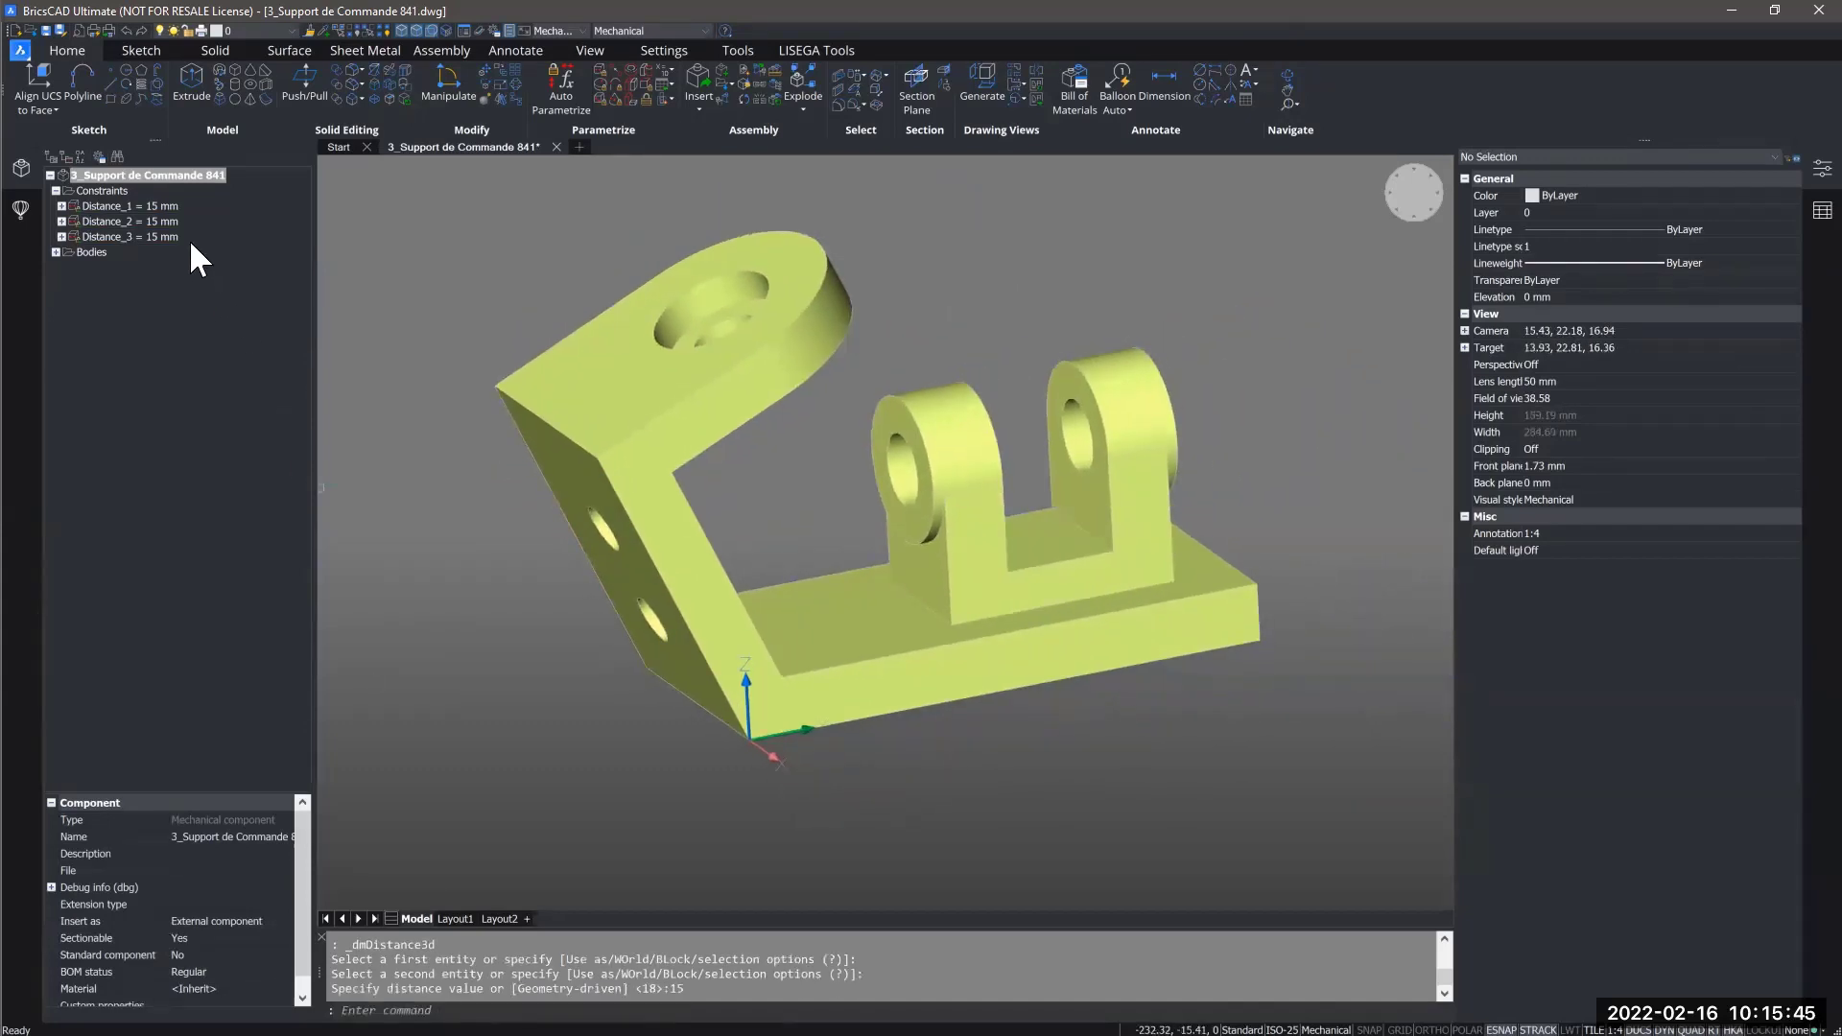
pyautogui.click(152, 205)
pyautogui.click(148, 220)
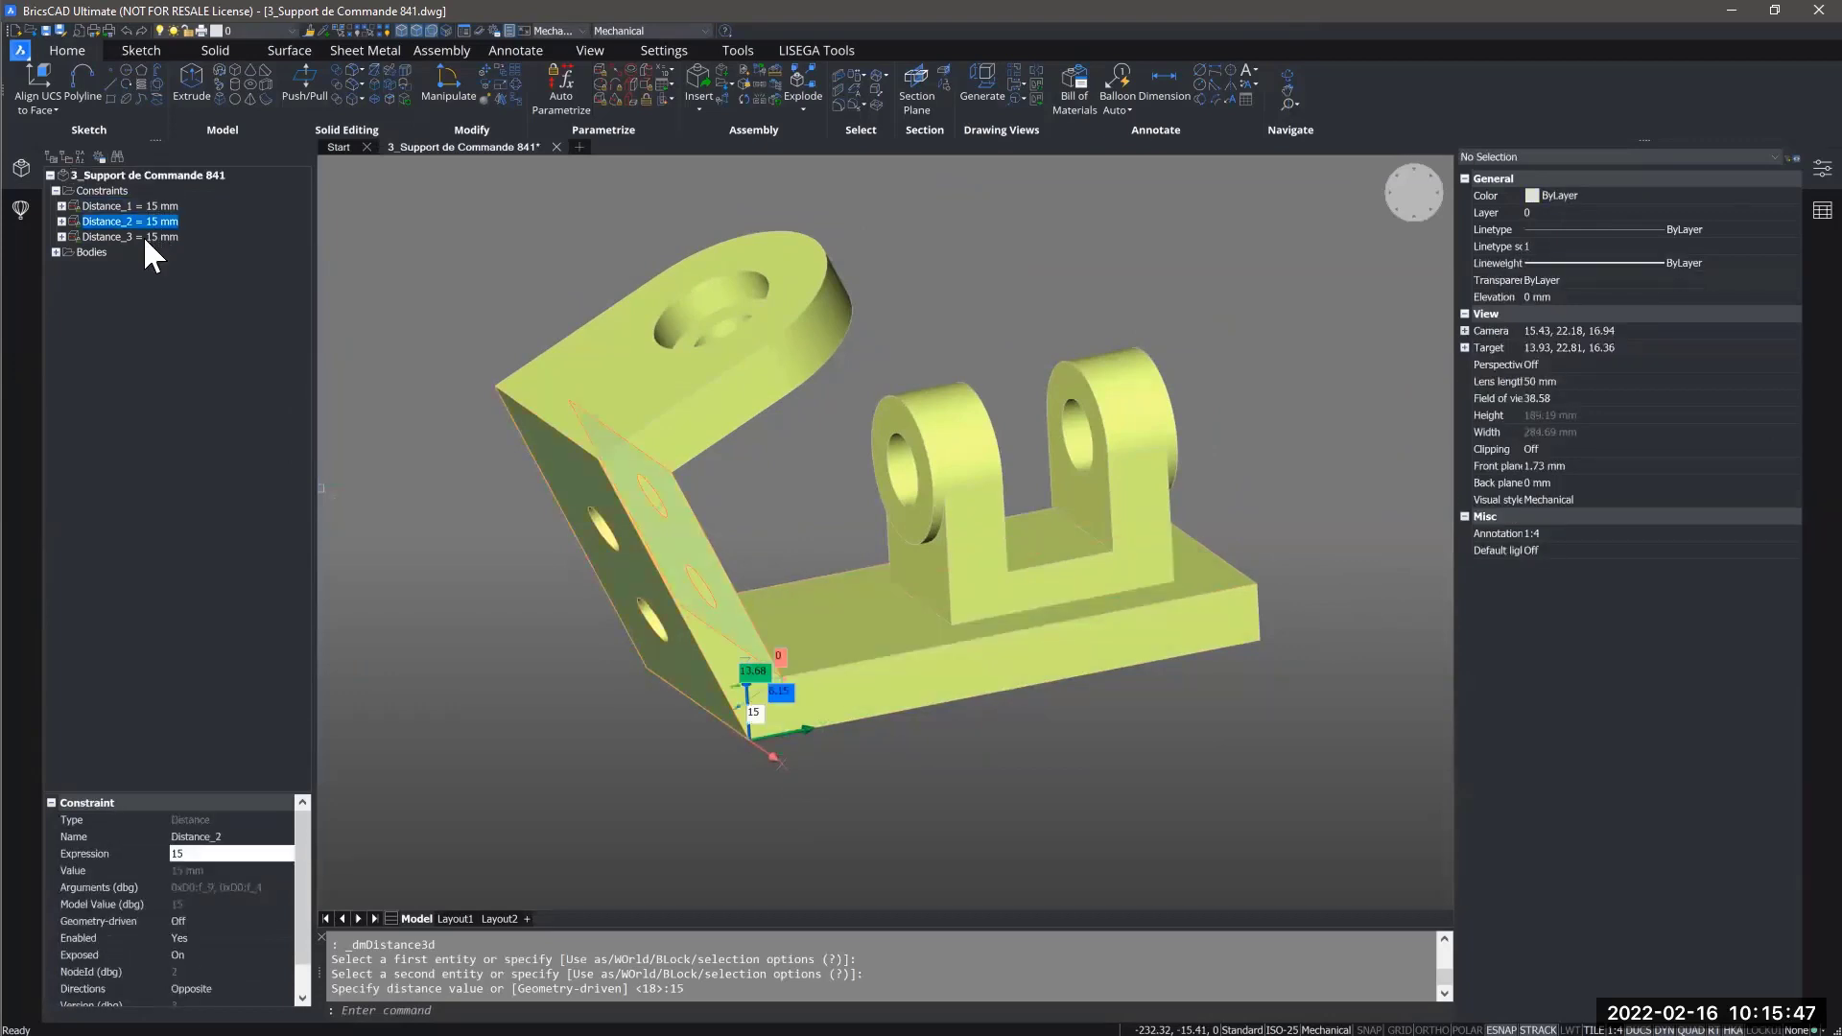
pyautogui.click(144, 236)
pyautogui.click(158, 223)
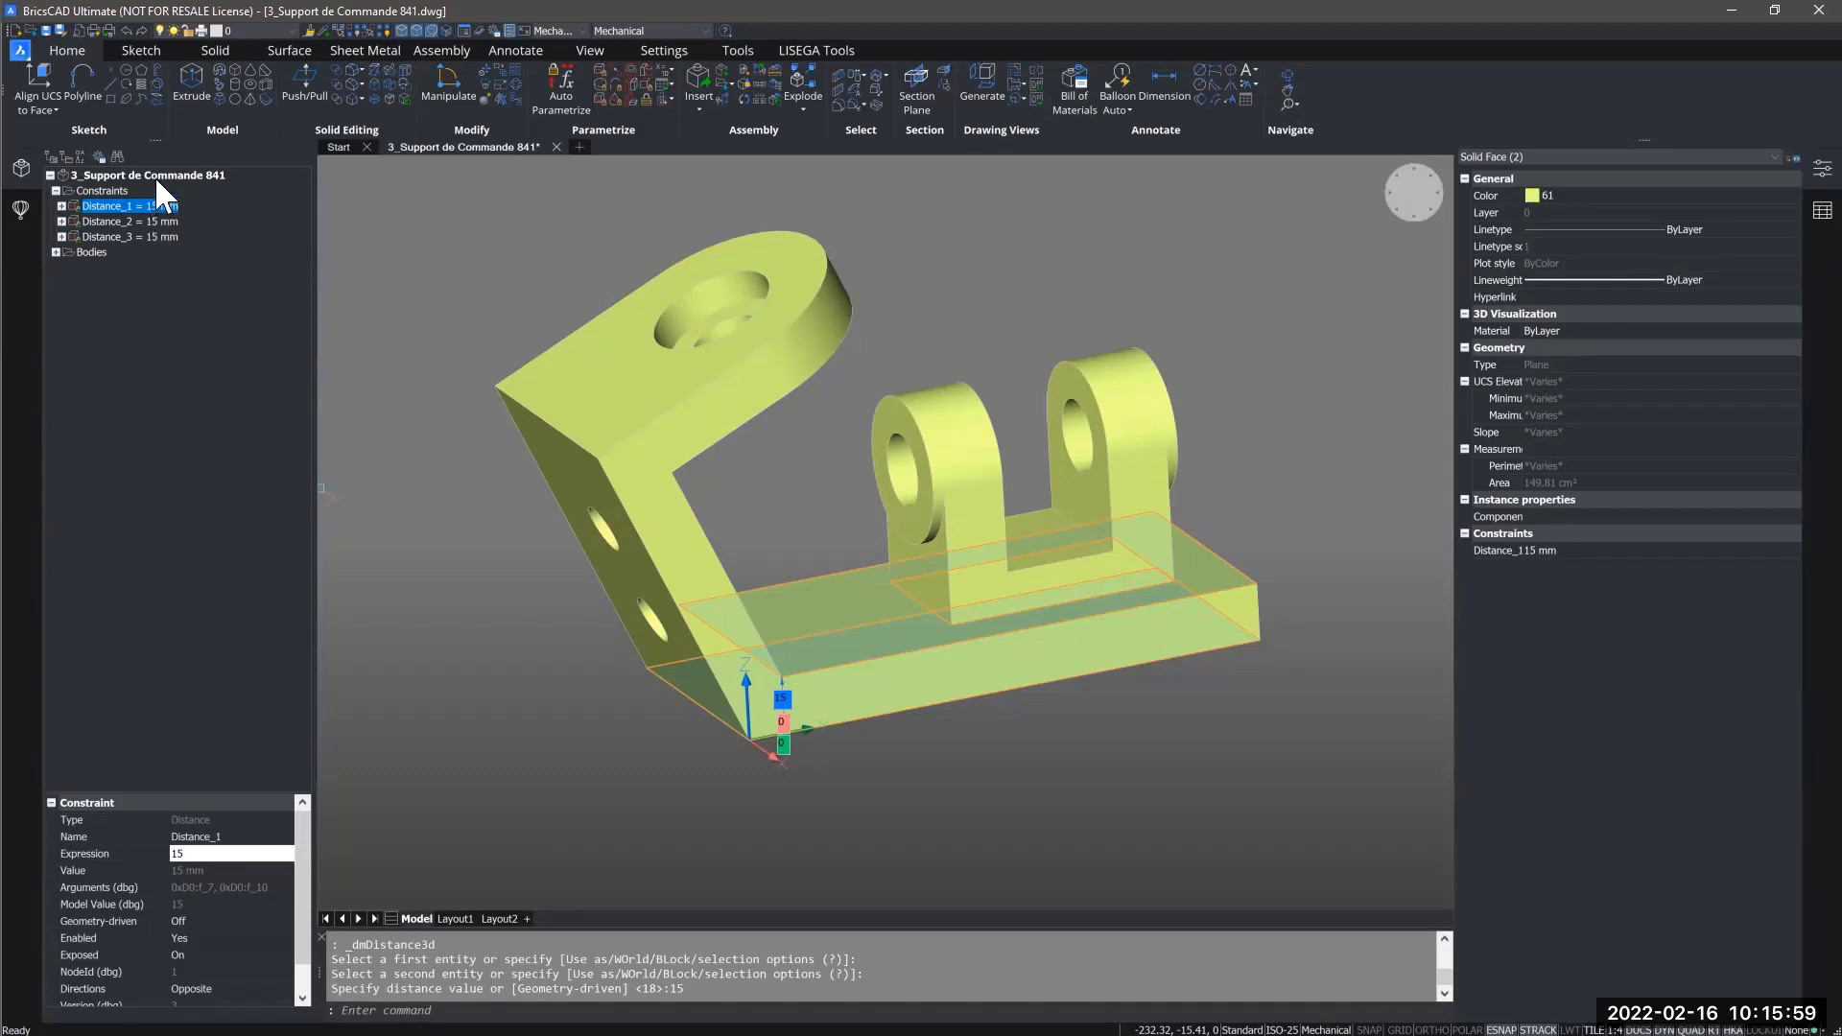
# Add a new parameter to the root component 3_Support de Commande 841 and select it.
pyautogui.click(156, 175)
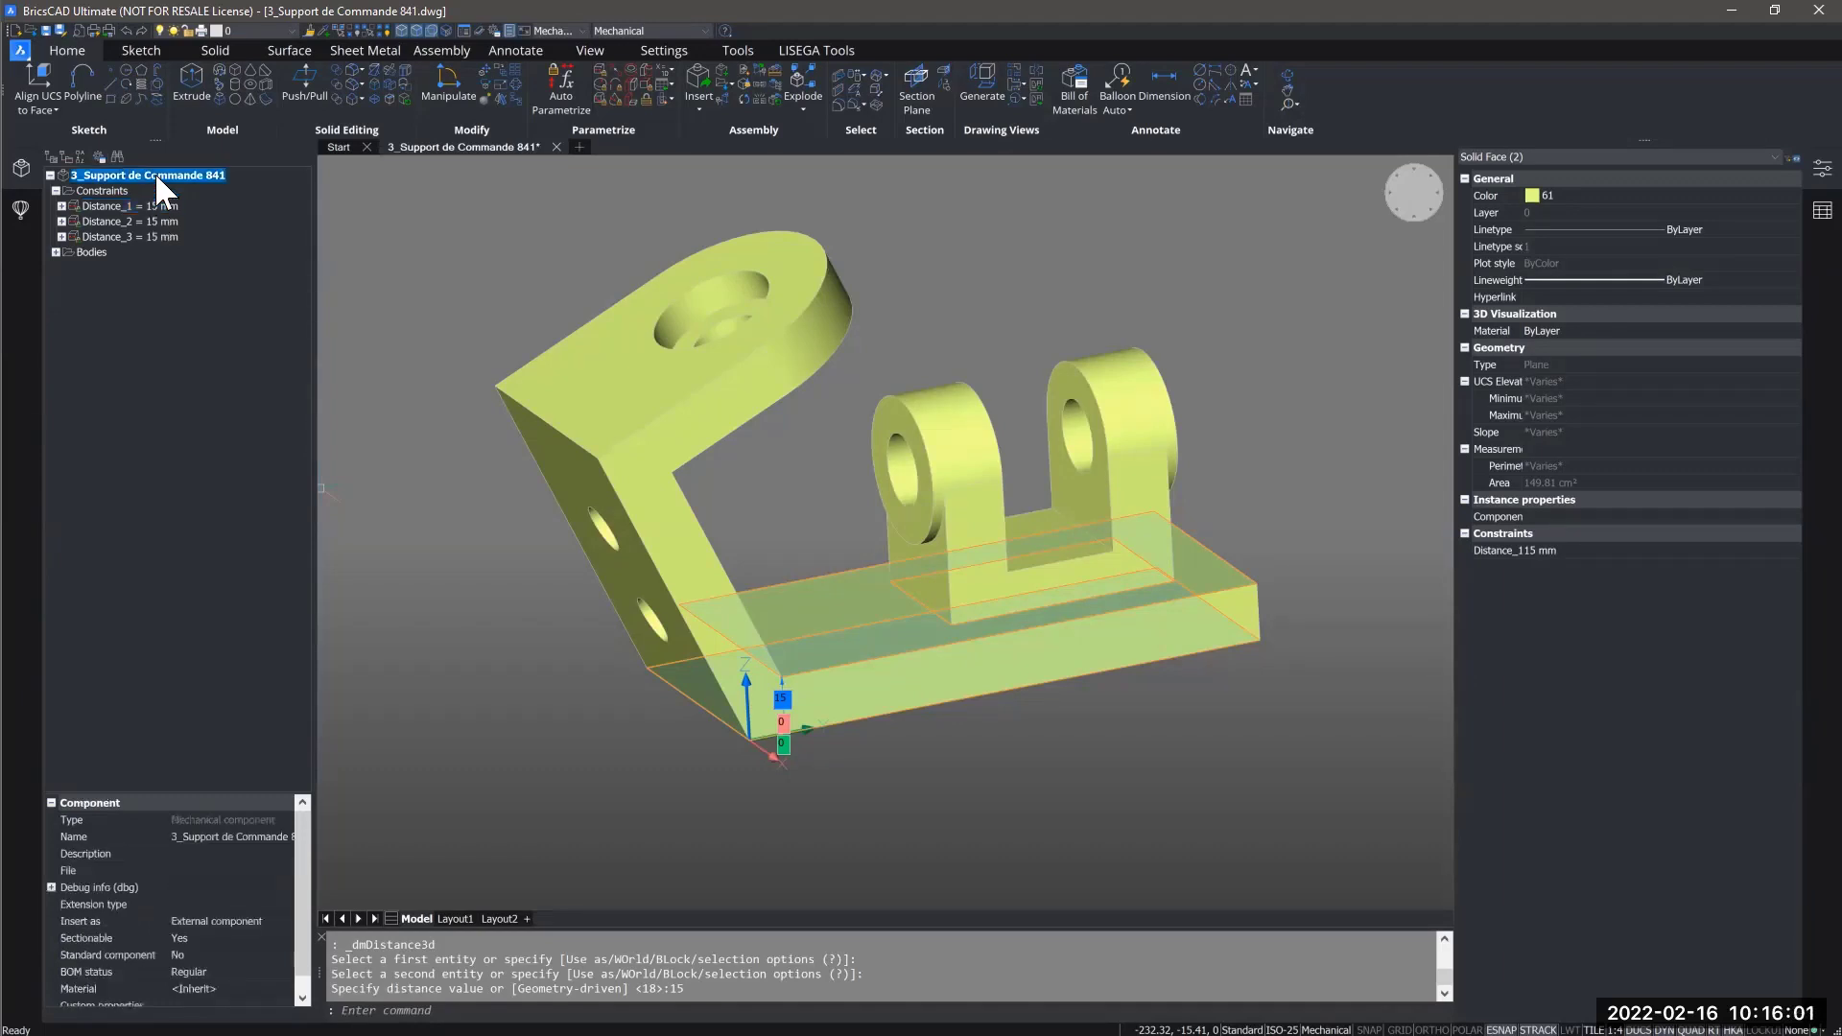
pyautogui.rightClick(155, 175)
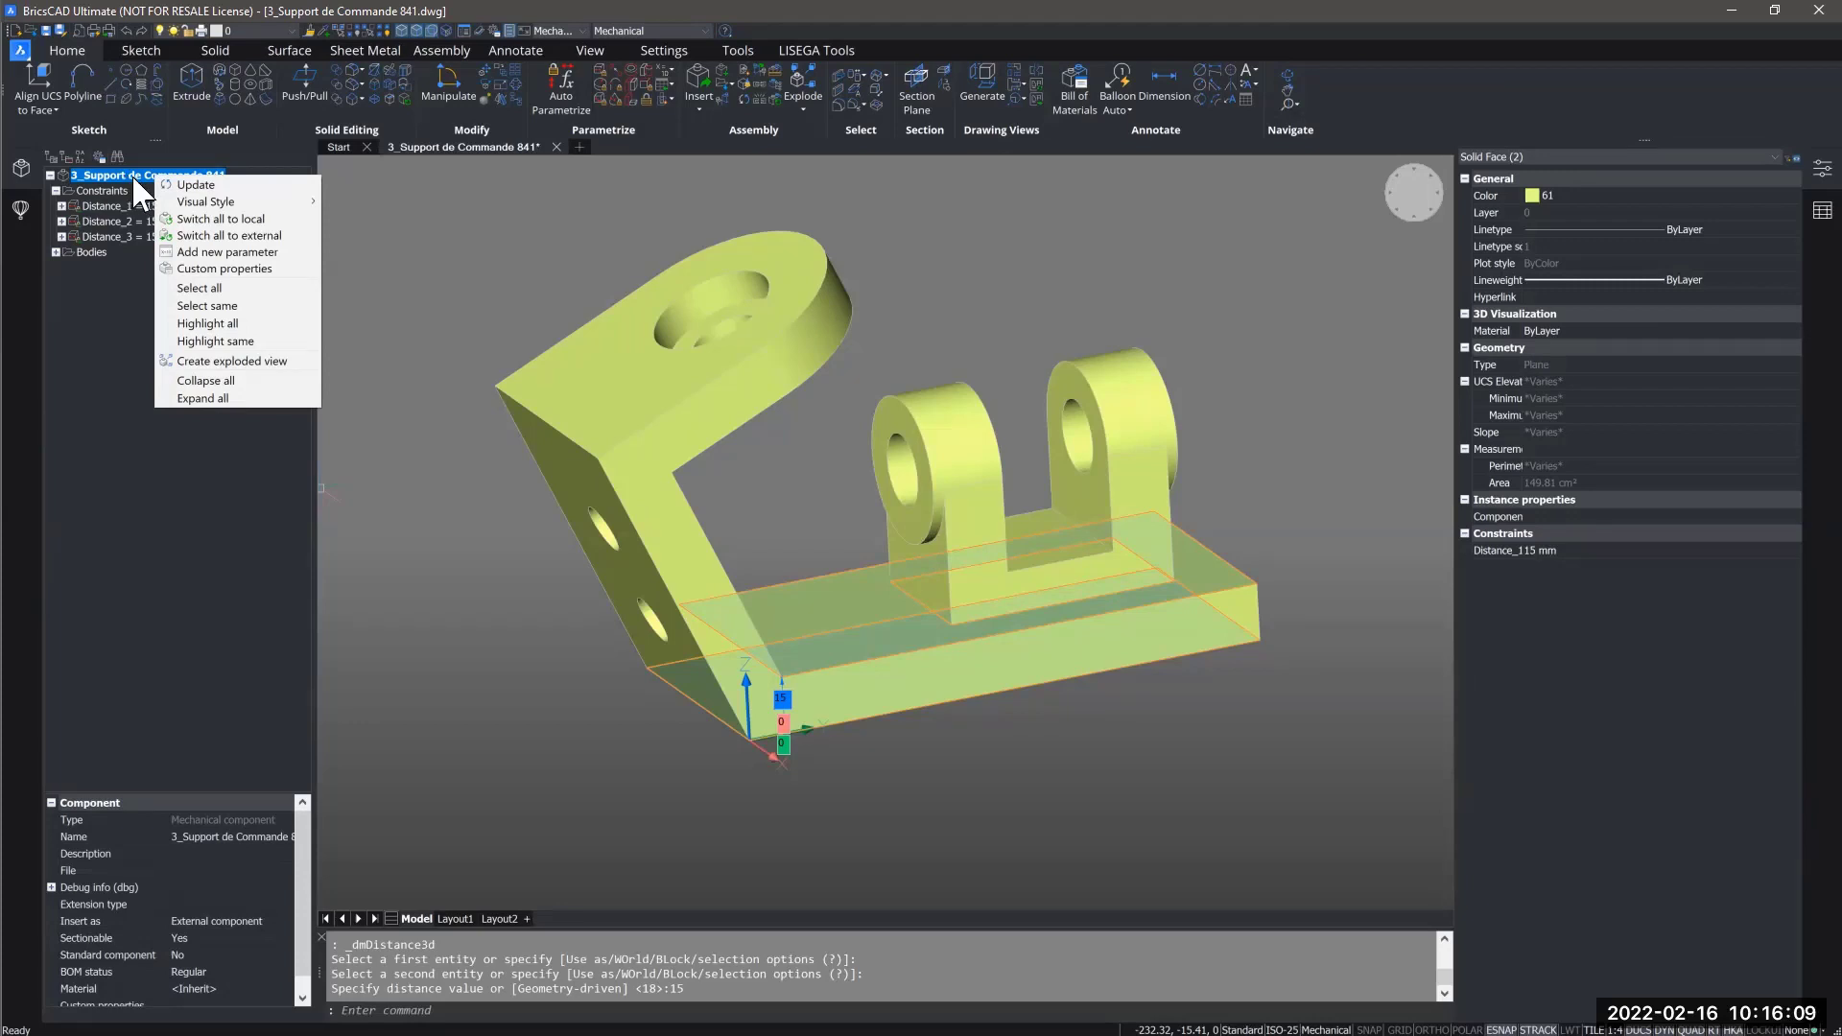
pyautogui.rightClick(149, 180)
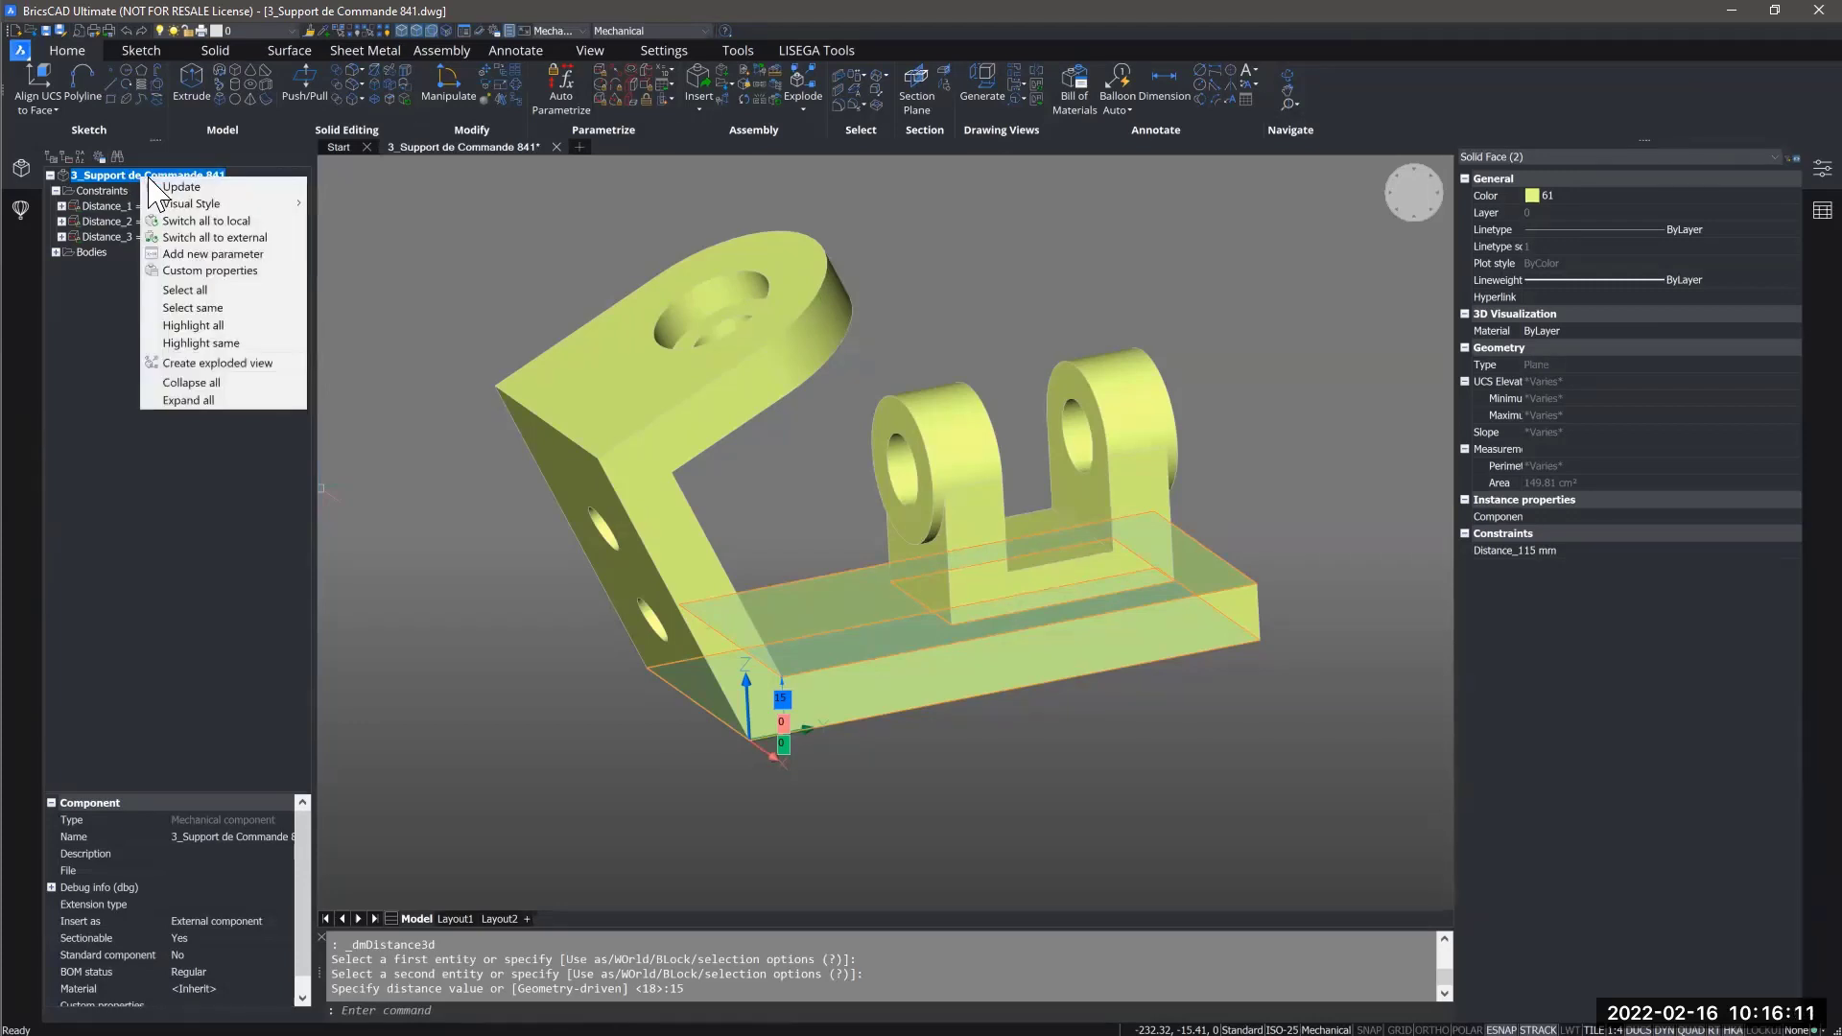
pyautogui.click(211, 253)
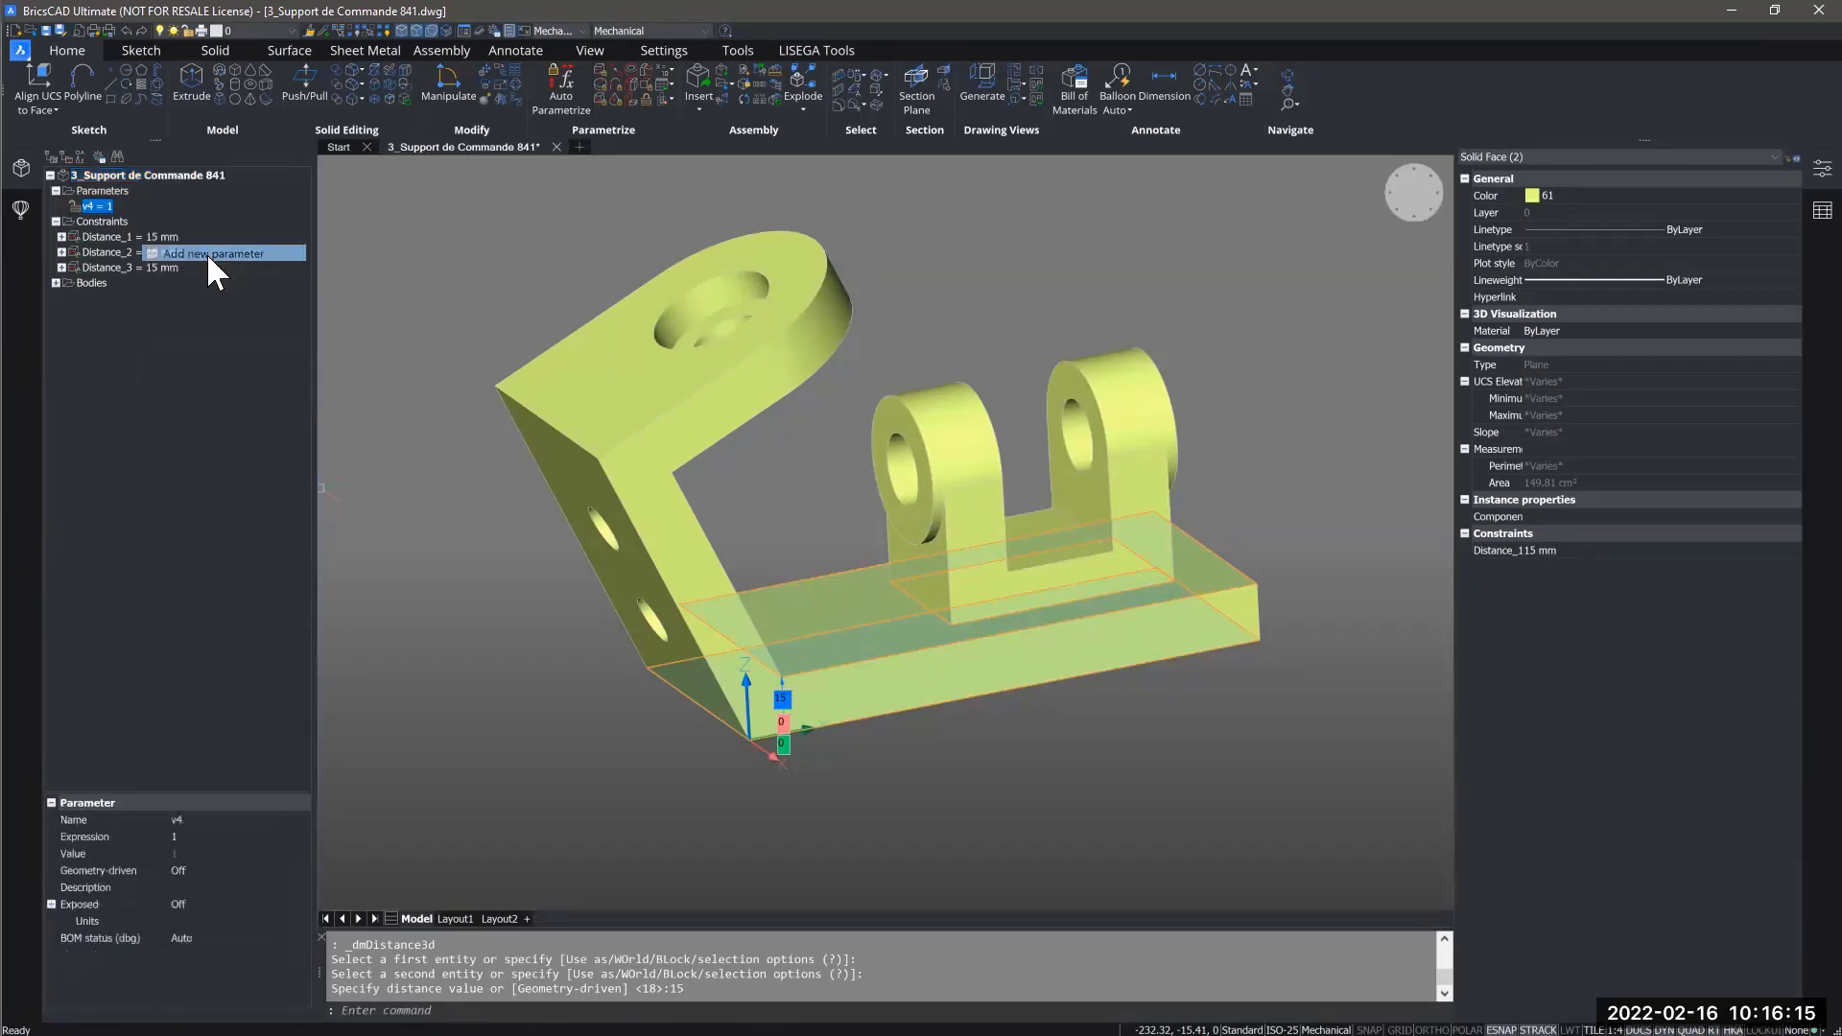
pyautogui.click(94, 189)
pyautogui.click(90, 205)
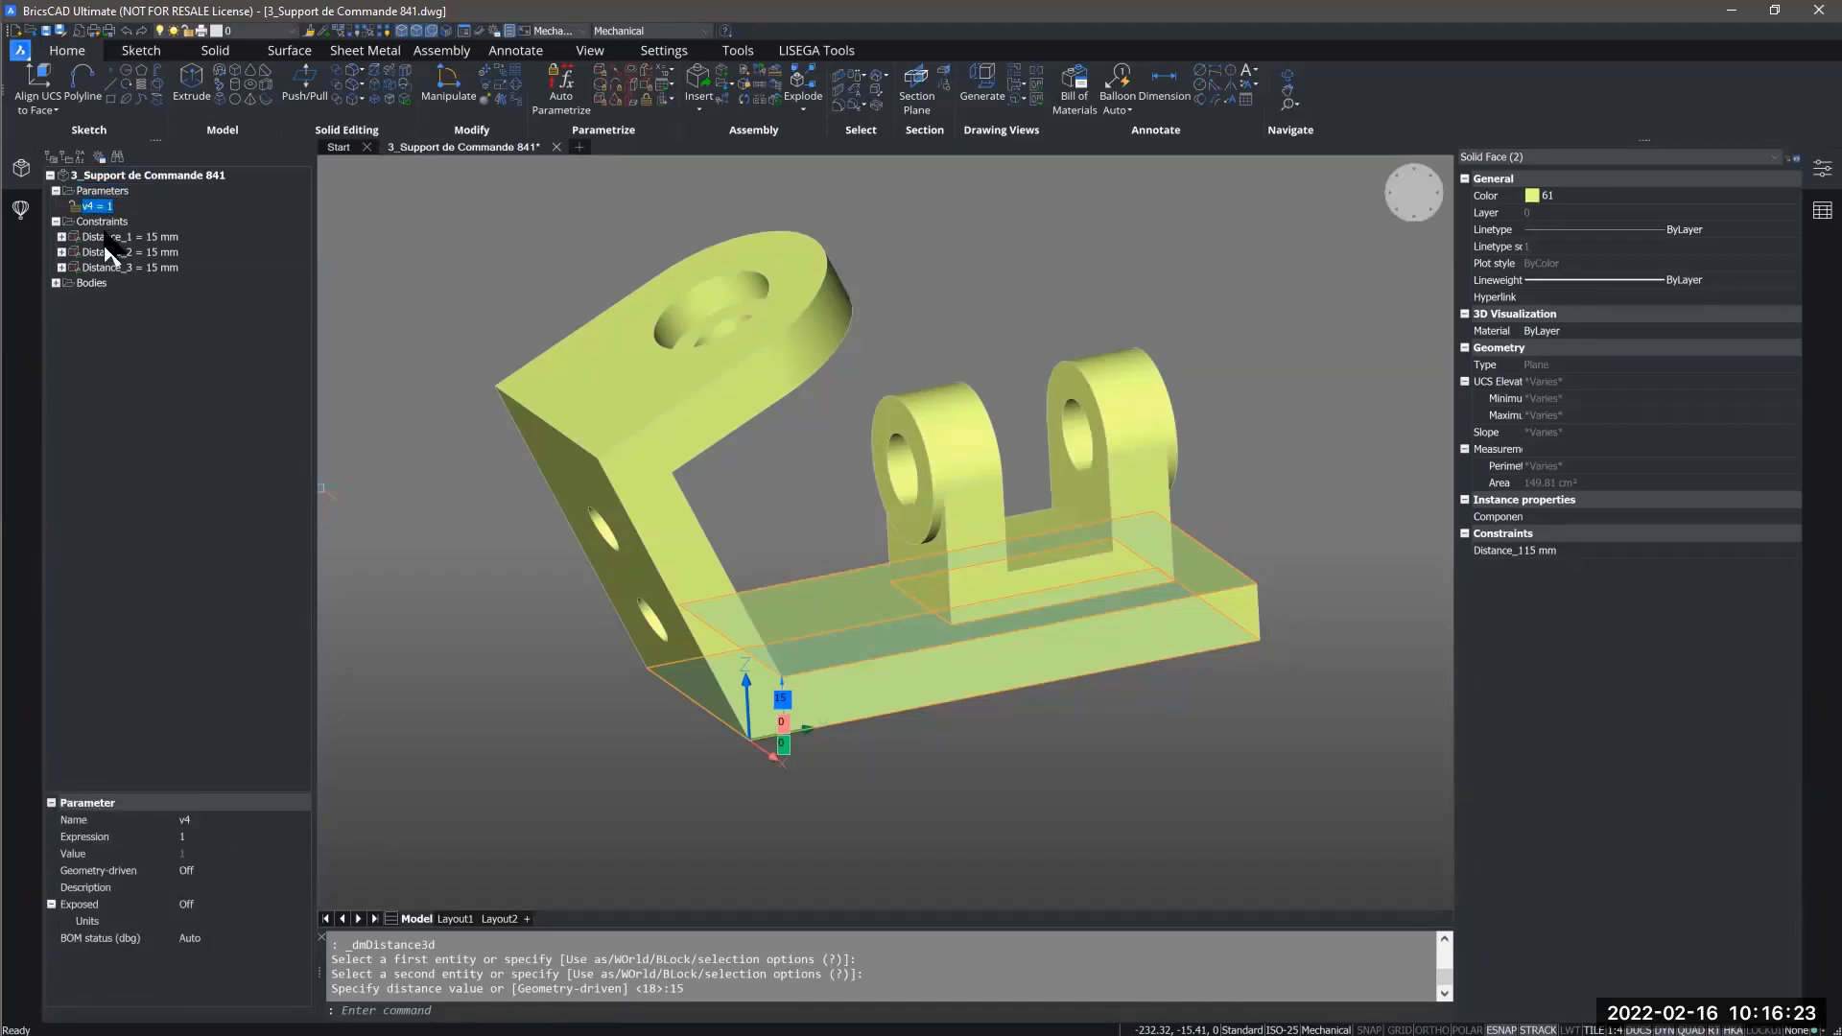
# Rename the new parameter to T and set its expression to 15.
pyautogui.click(202, 820)
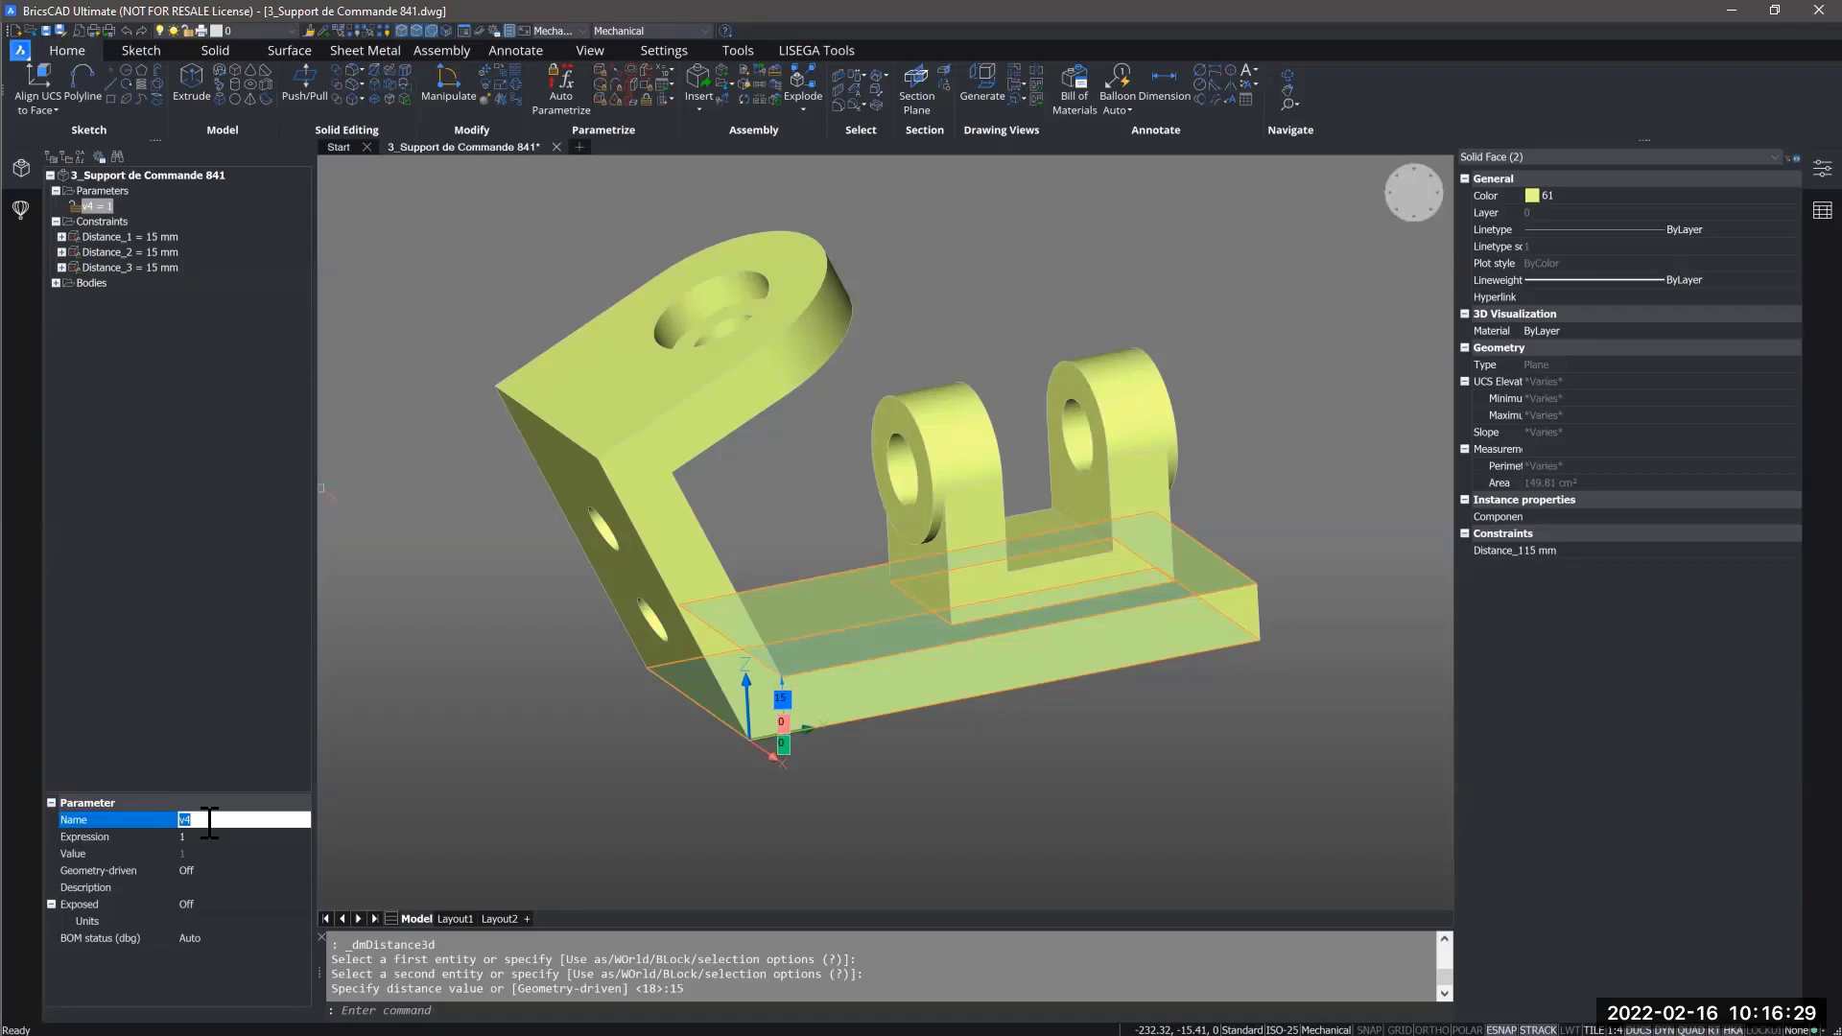
pyautogui.write('T')
pyautogui.press('Return')
pyautogui.click(188, 833)
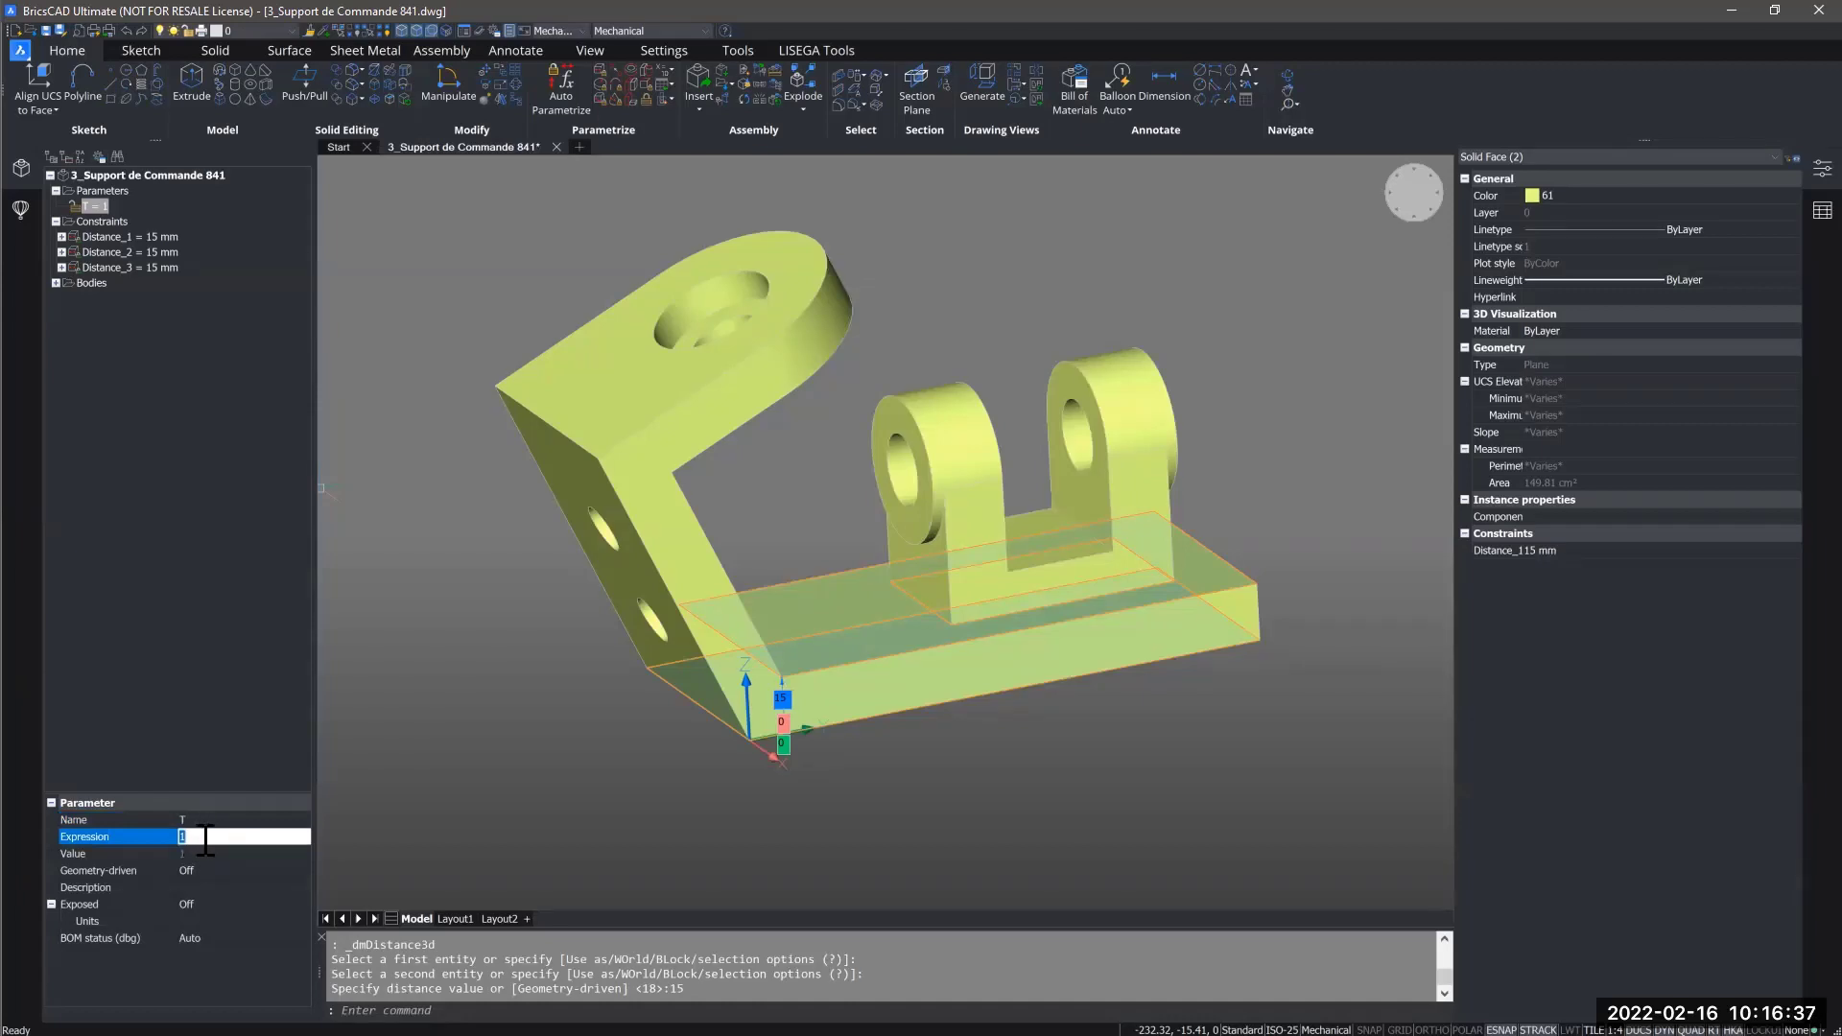
pyautogui.write('1')
pyautogui.press('Return')
# Link the base plate's thickness constraint Distance_1 to the parameter by setting its expression to T.
pyautogui.click(148, 237)
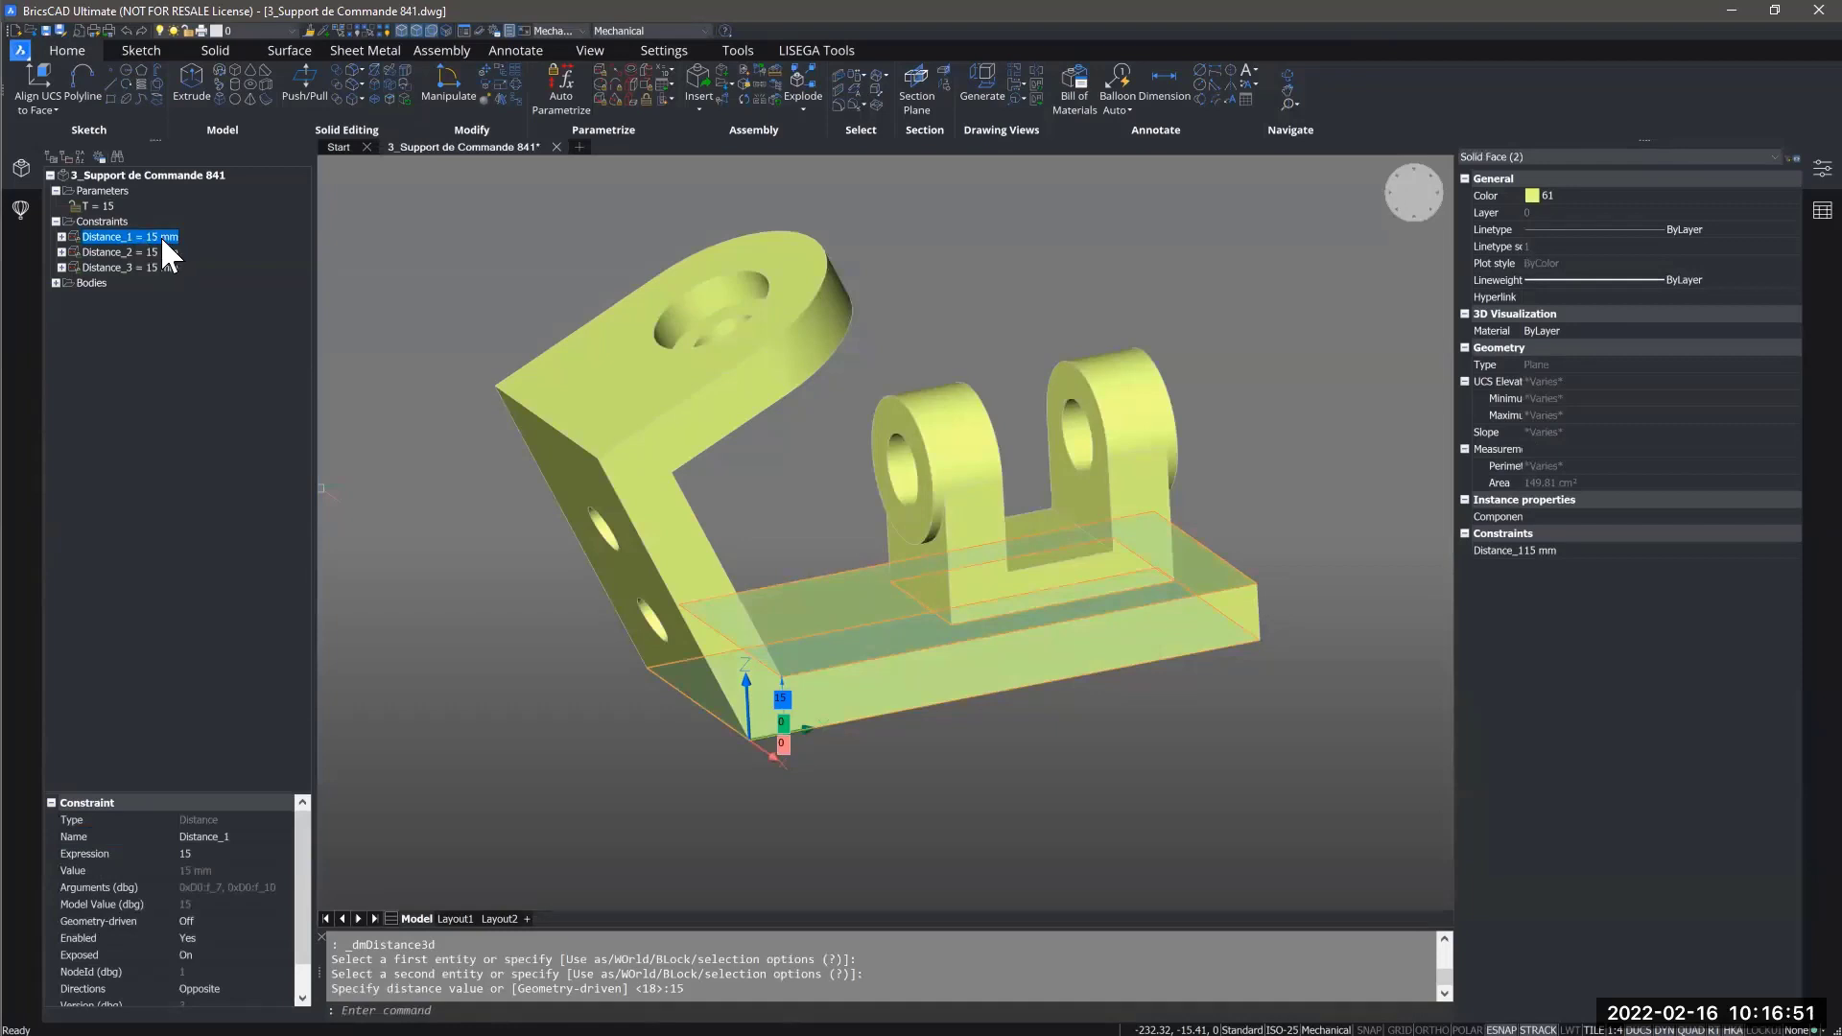
pyautogui.click(193, 854)
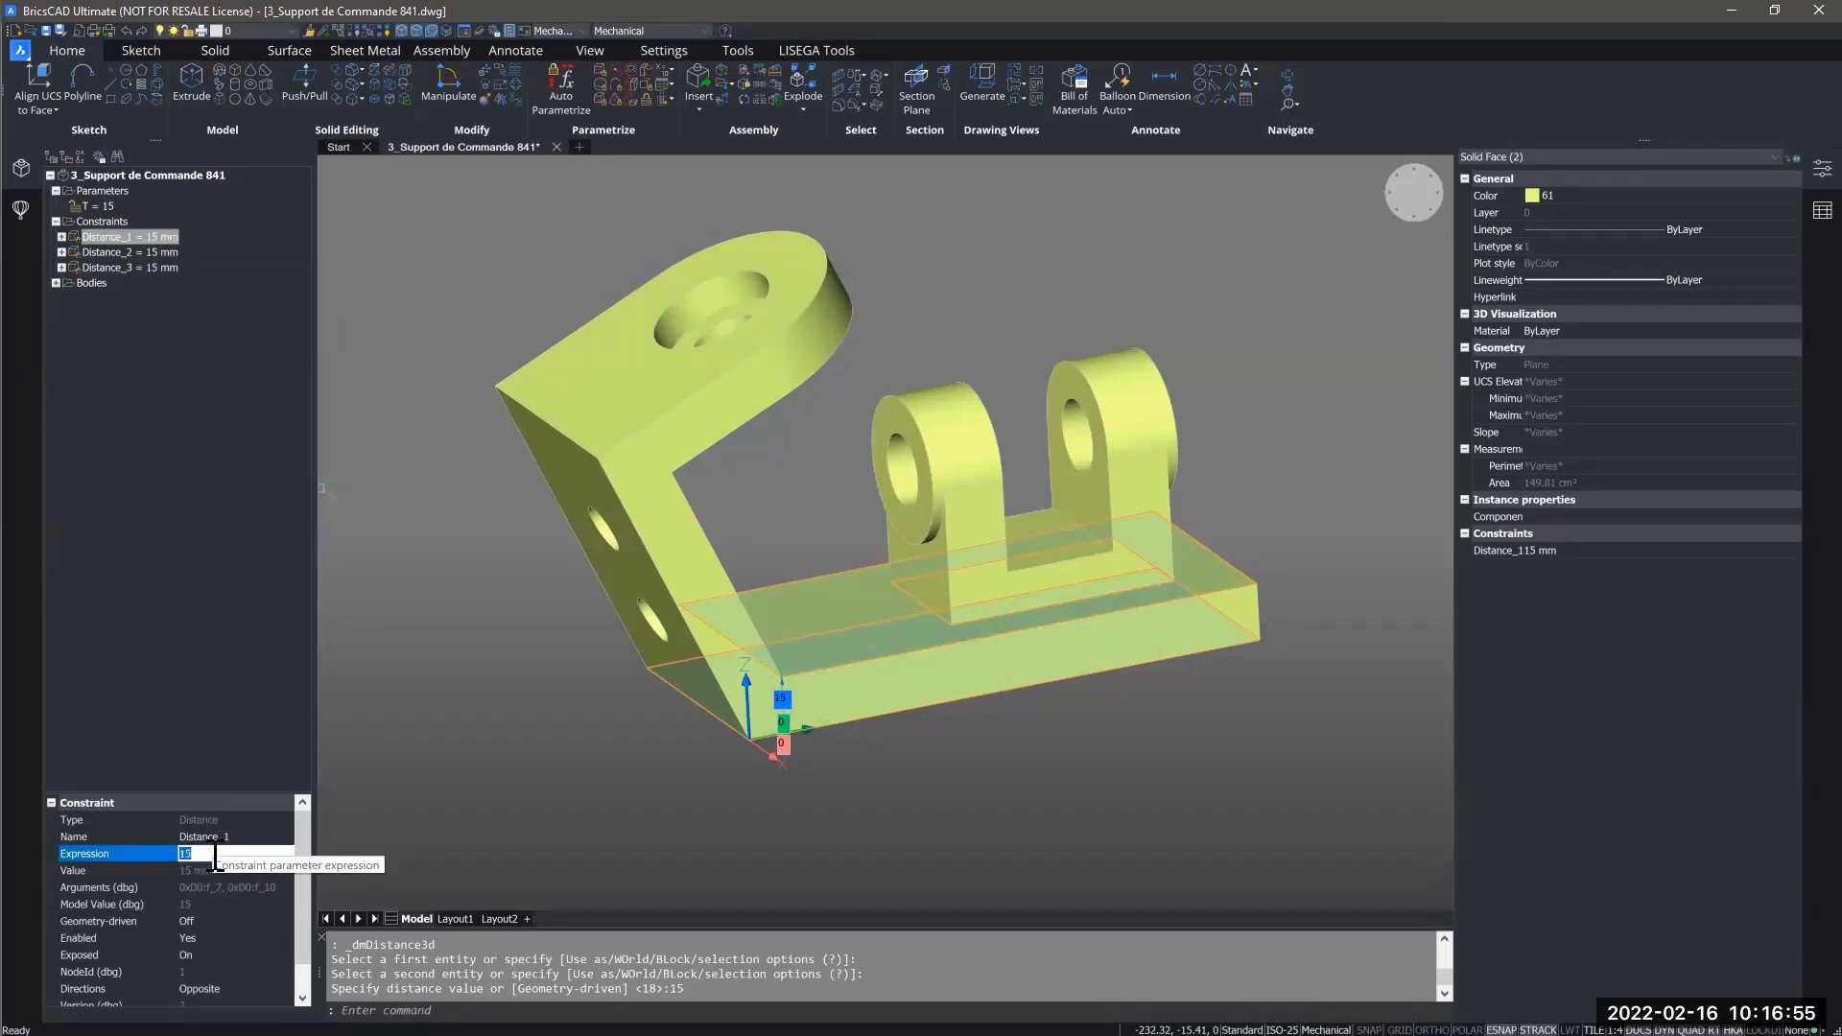
pyautogui.write('T')
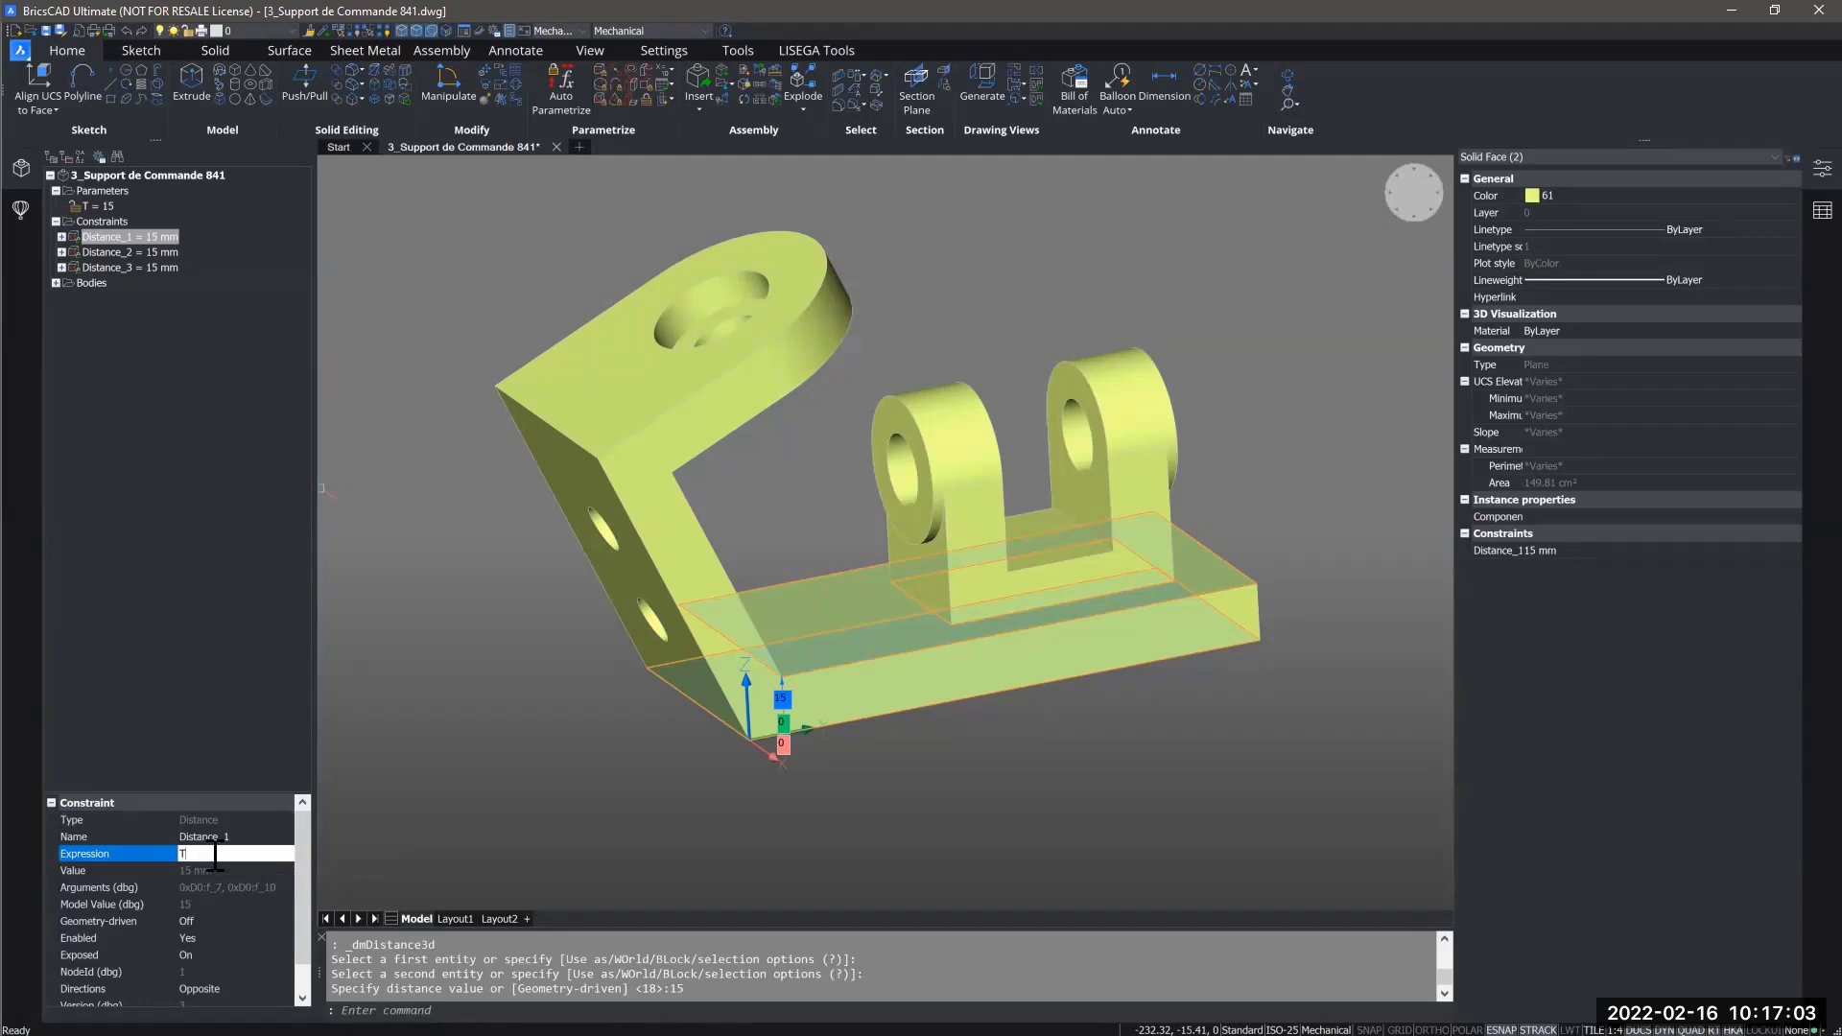
pyautogui.press('Return')
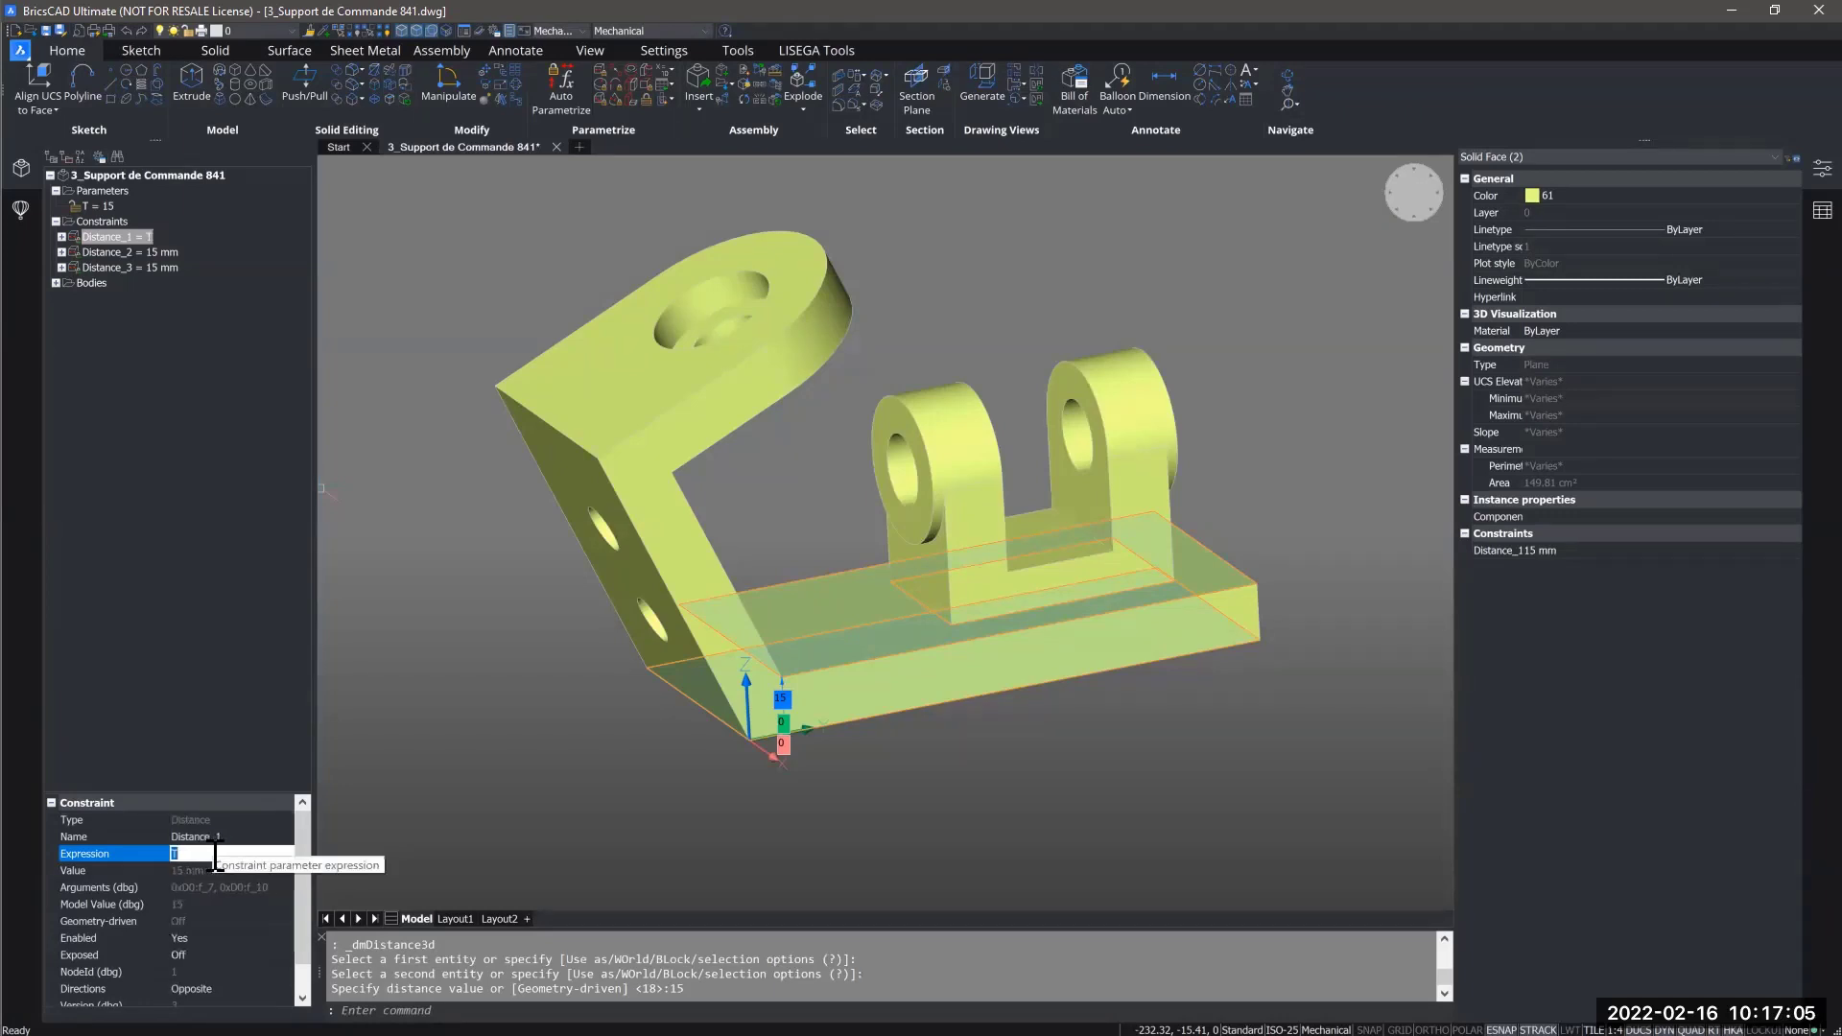
# Animate parameter T to preview how it drives the base plate's thickness.
pyautogui.click(119, 237)
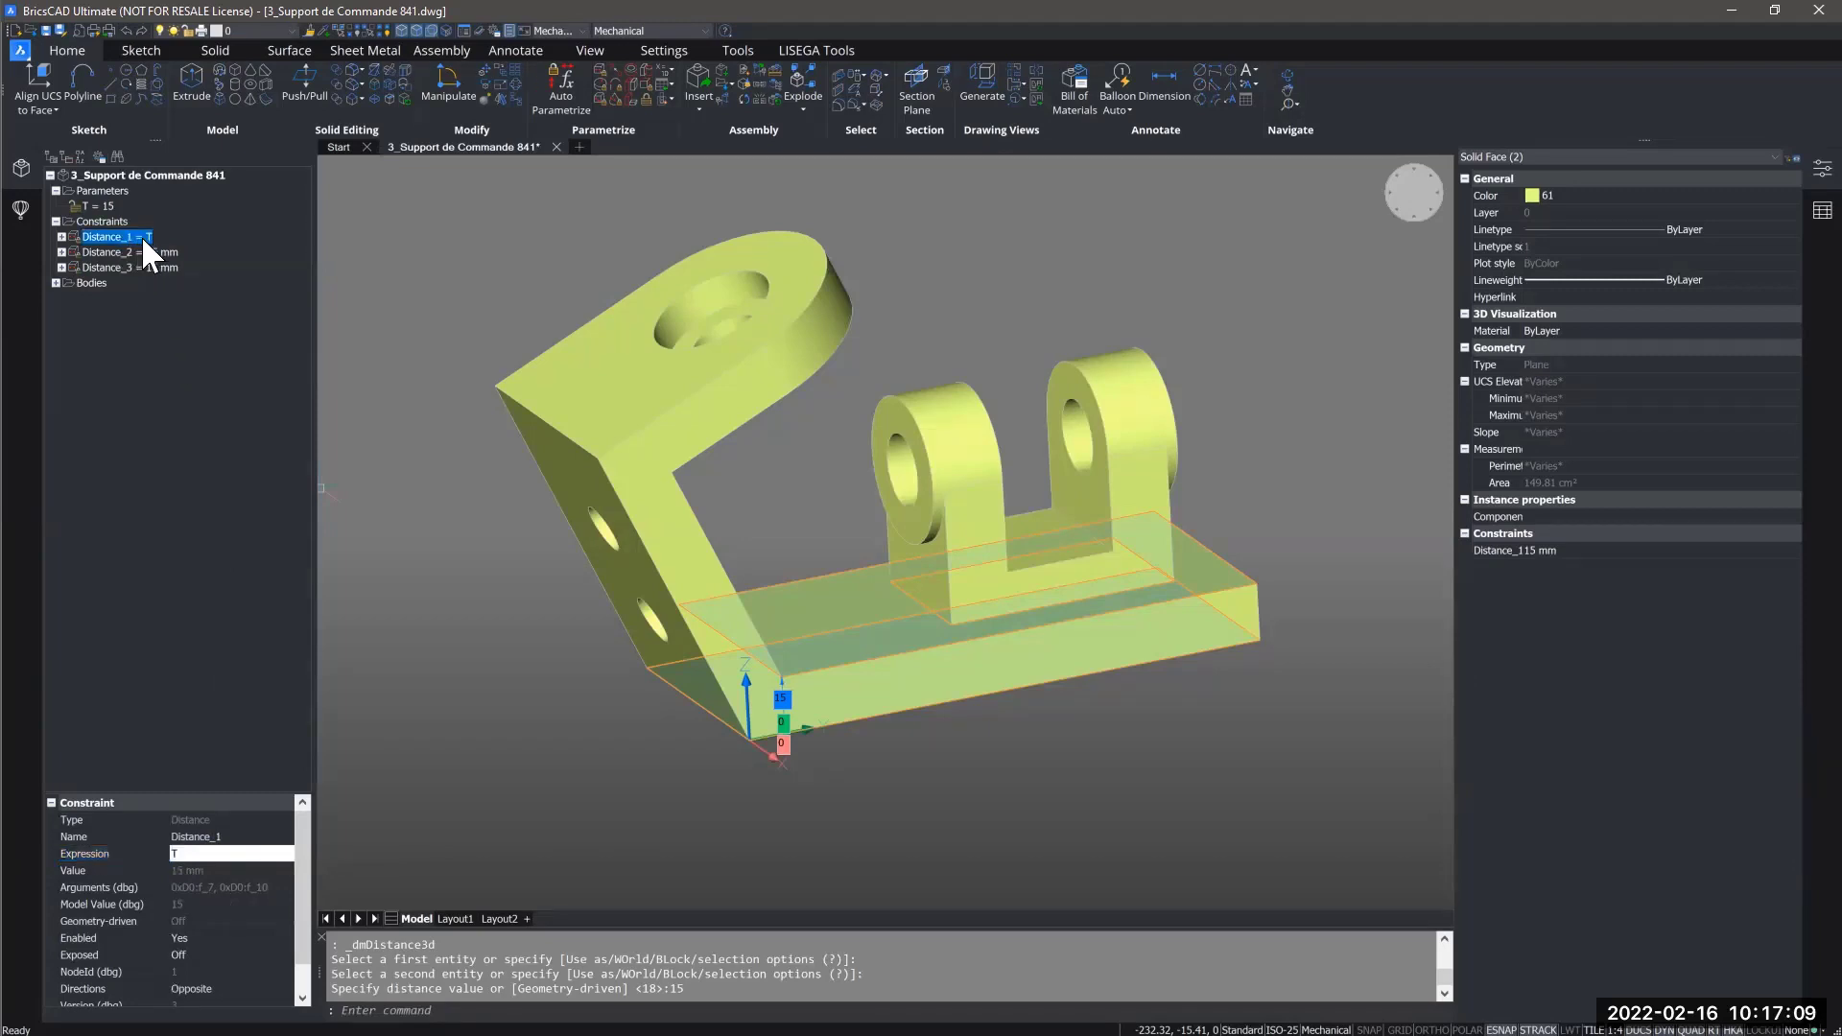
pyautogui.click(99, 206)
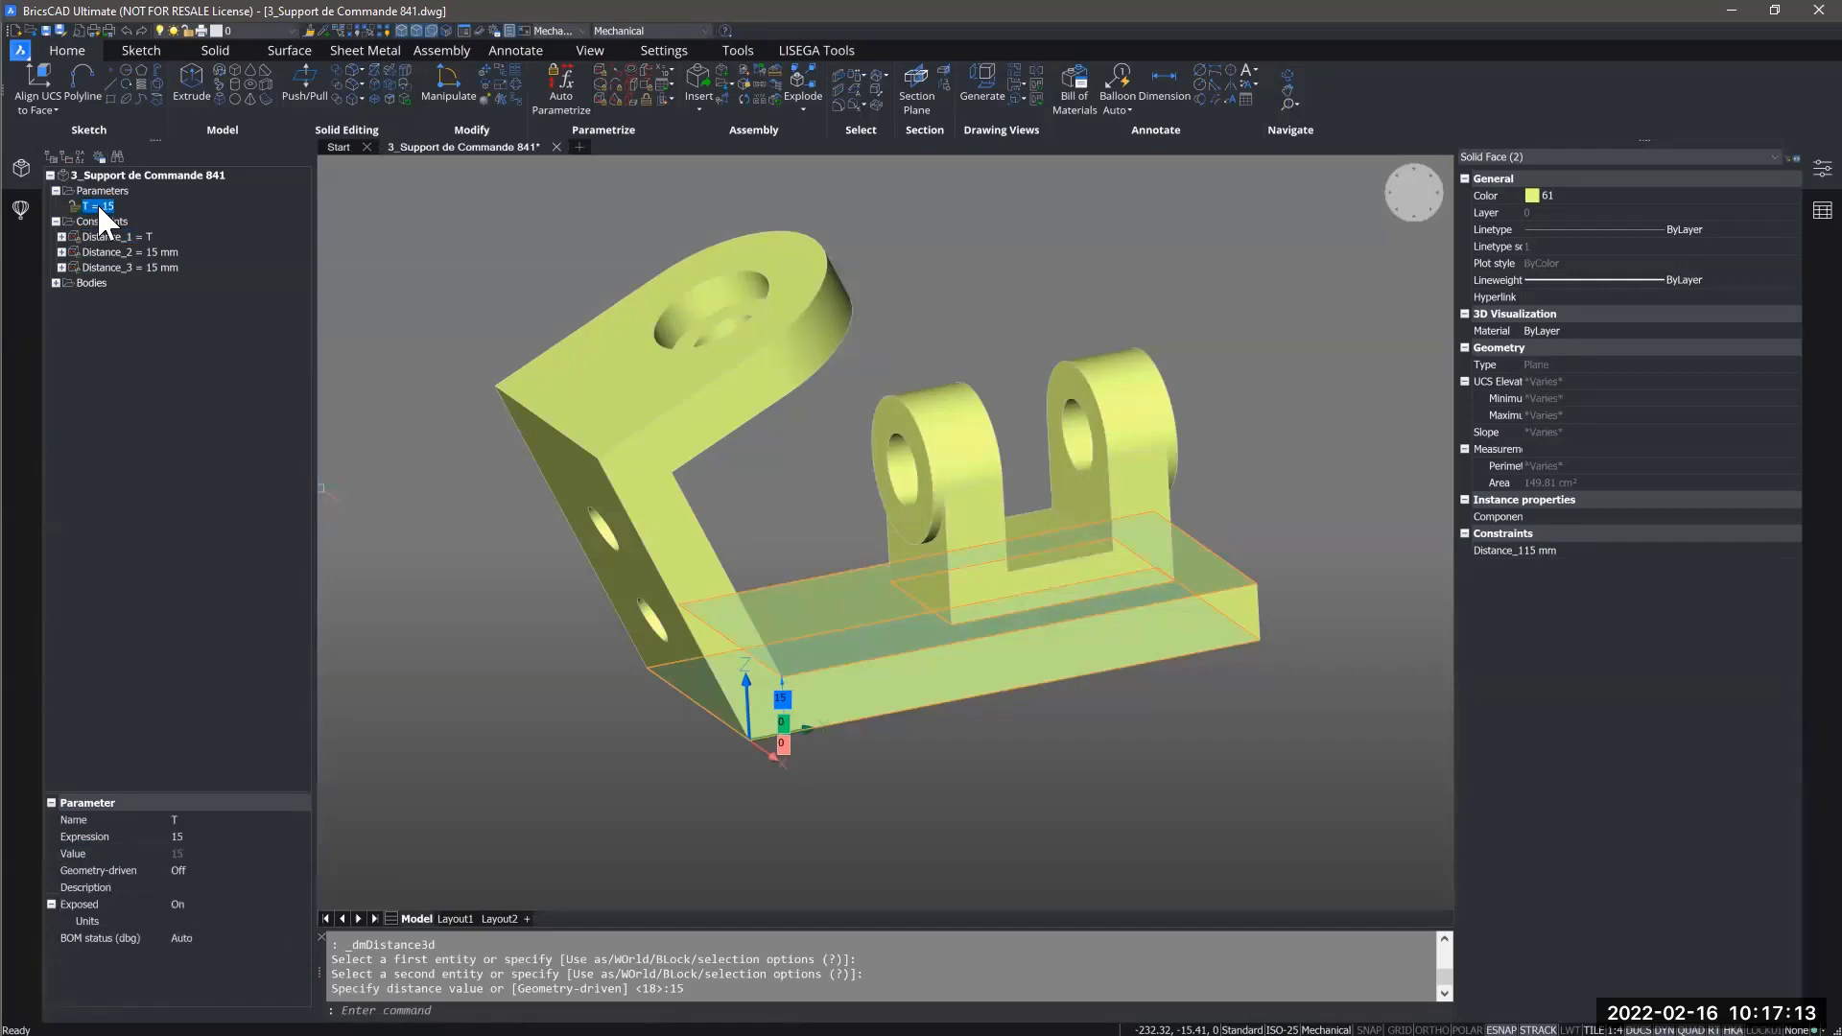
pyautogui.rightClick(102, 205)
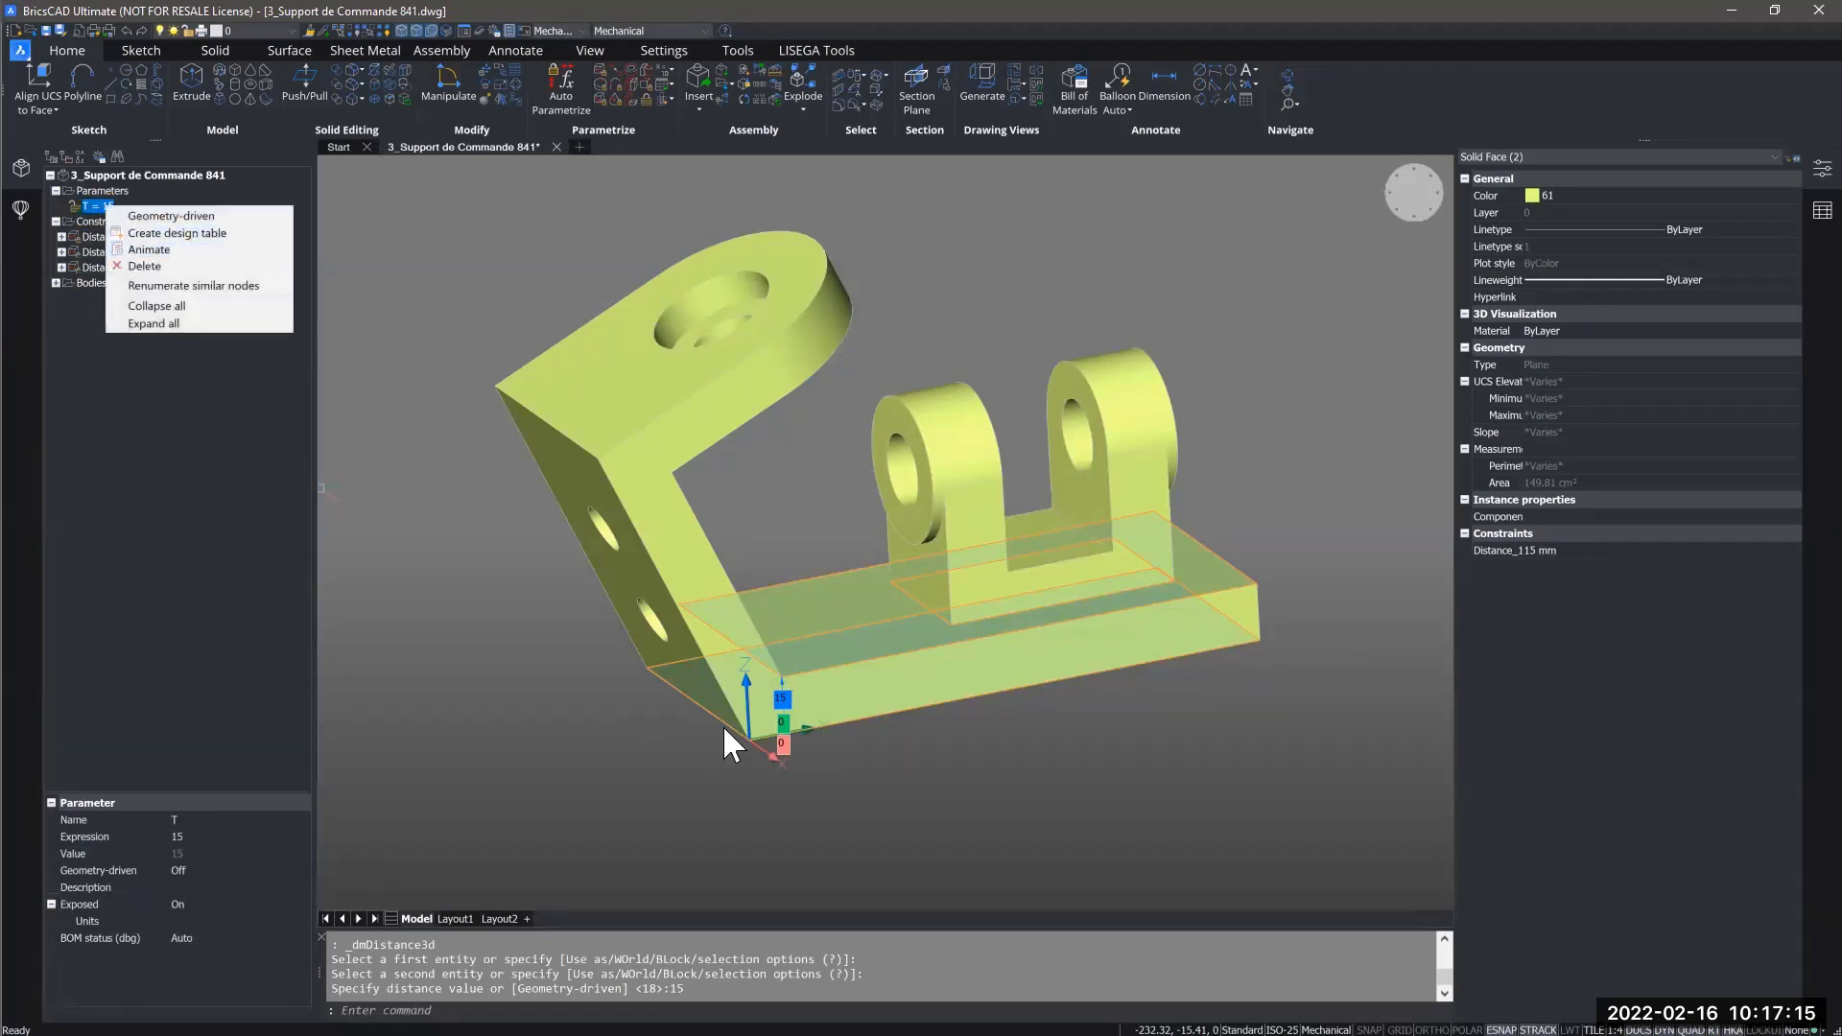
pyautogui.click(149, 266)
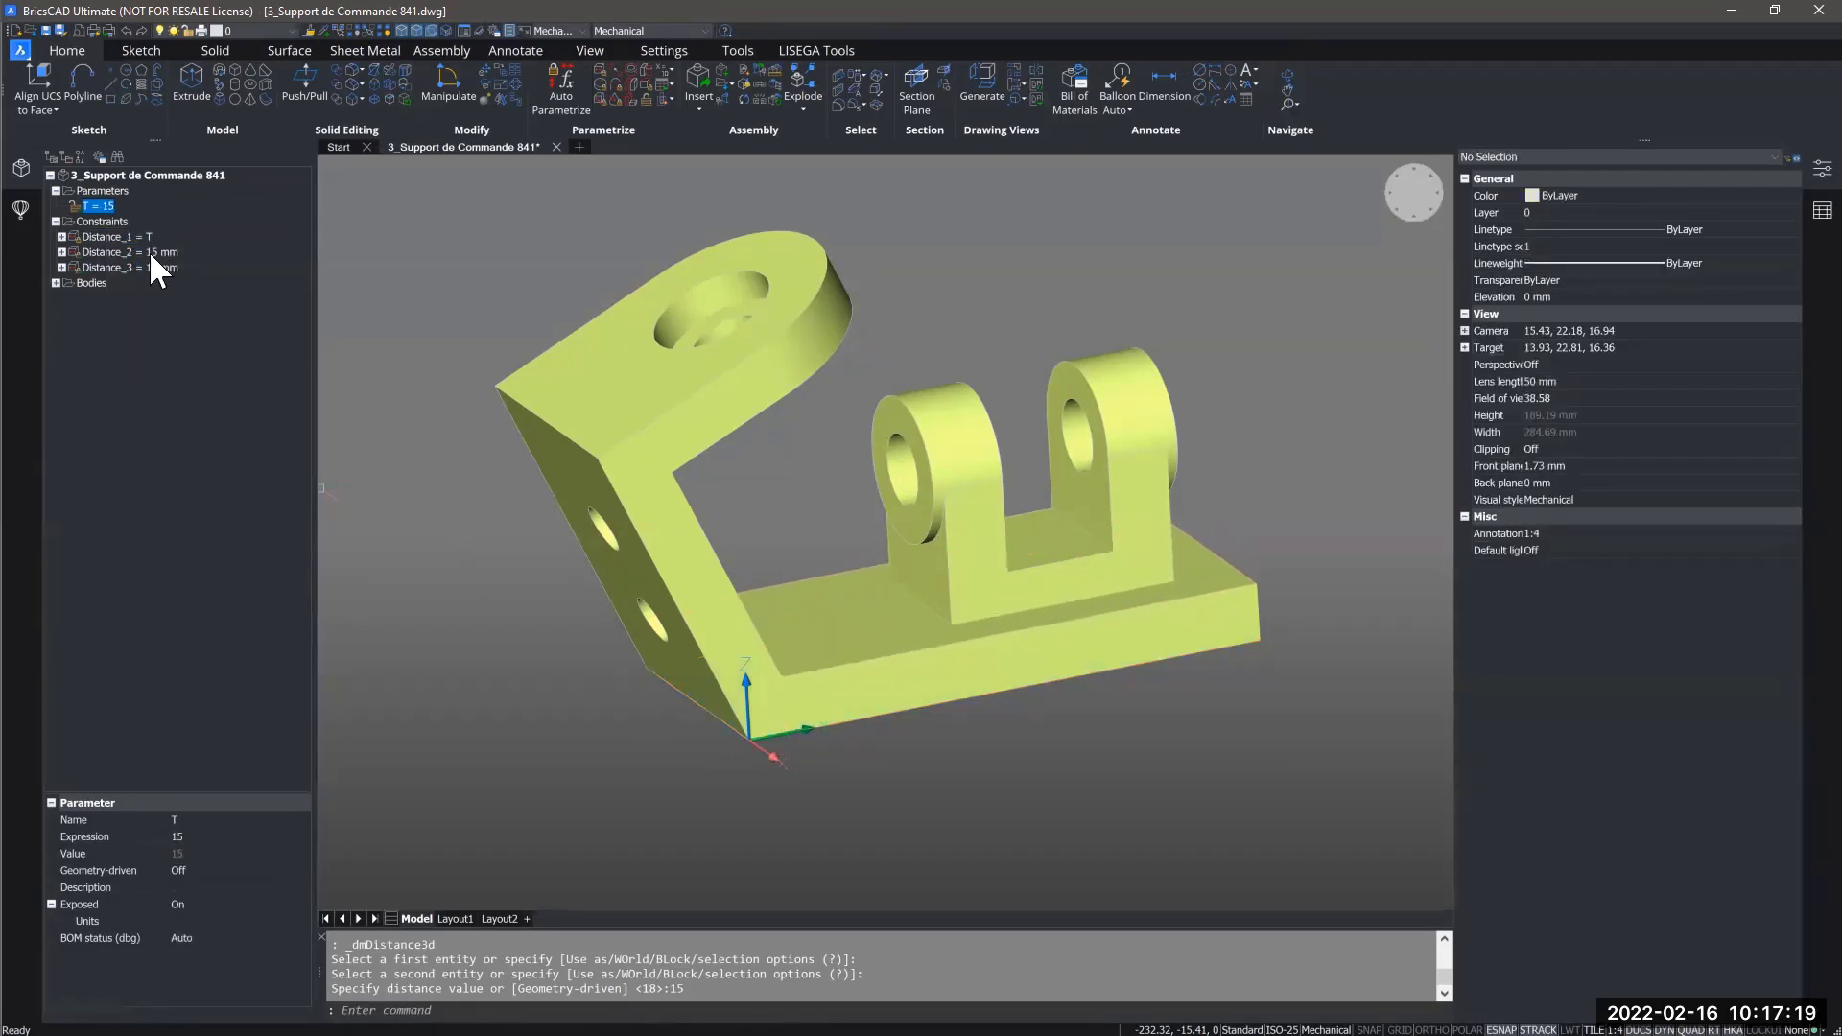
# Set the expression of both Distance_2 and Distance_3 to T so the inclined wall and top flange share the parameter.
pyautogui.click(149, 252)
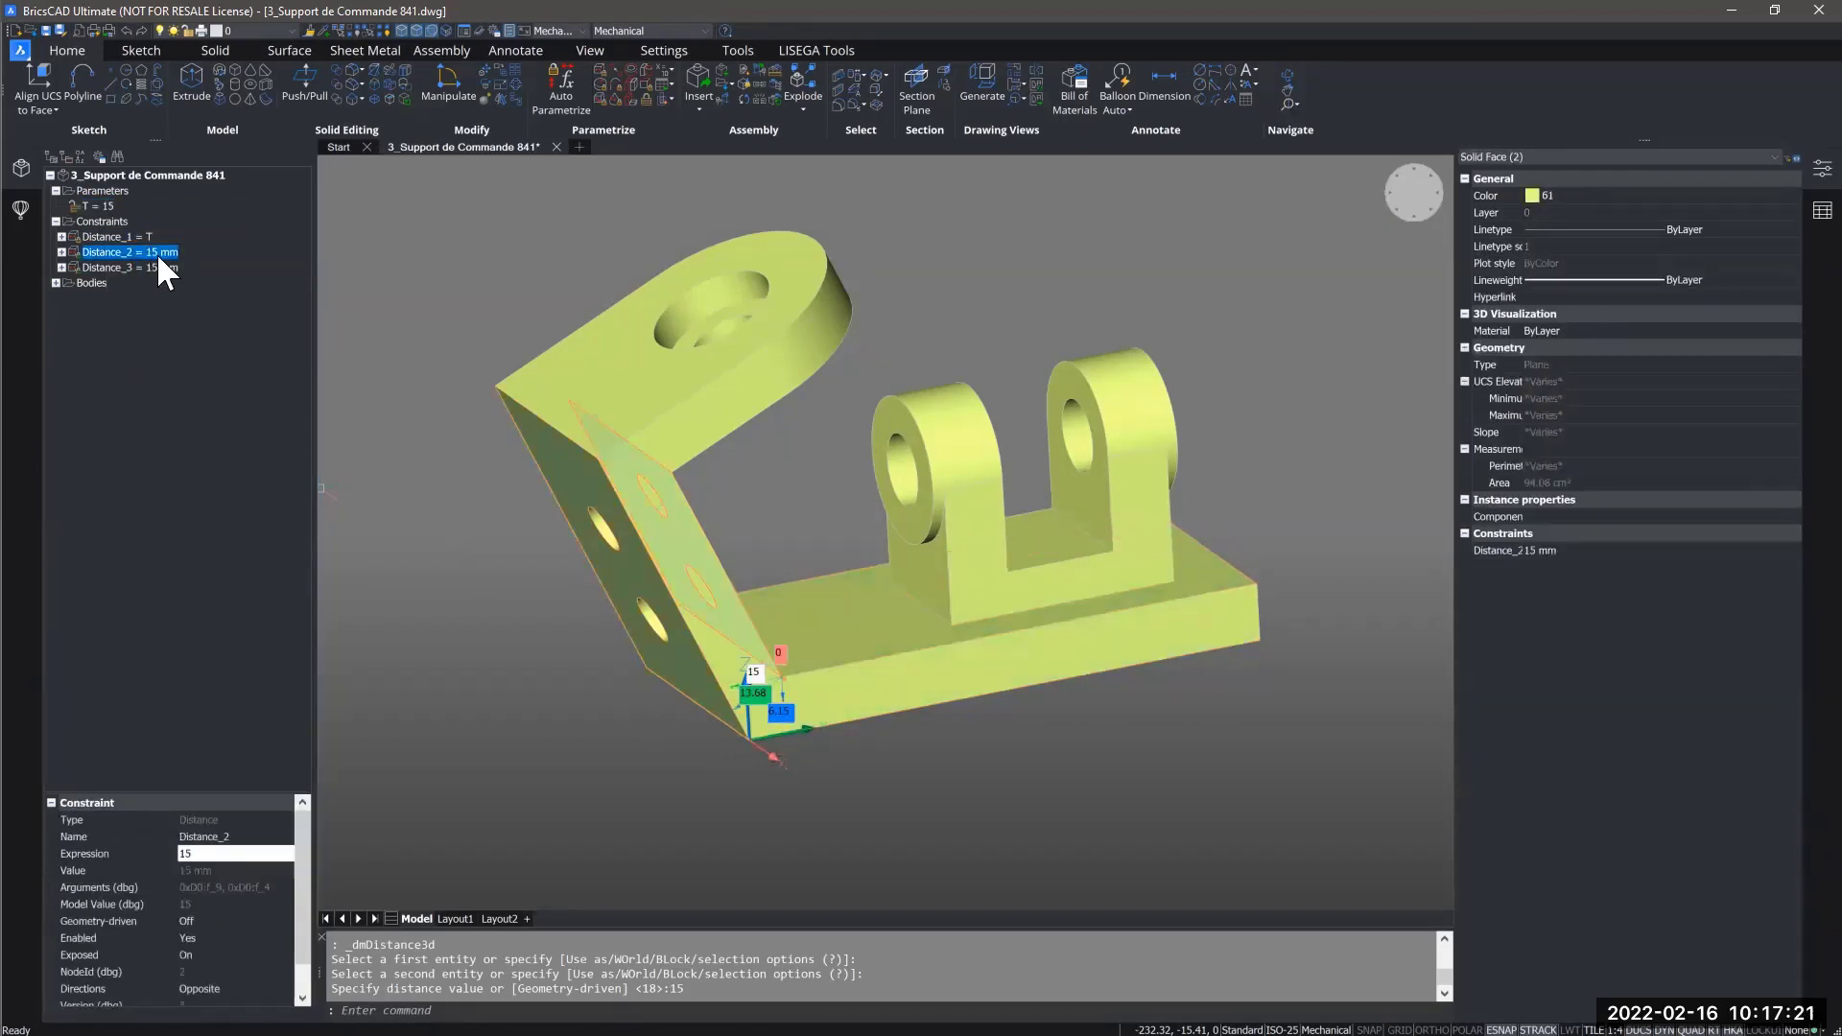
pyautogui.keyDown('ctrl'); pyautogui.click(148, 266); pyautogui.keyUp('ctrl')
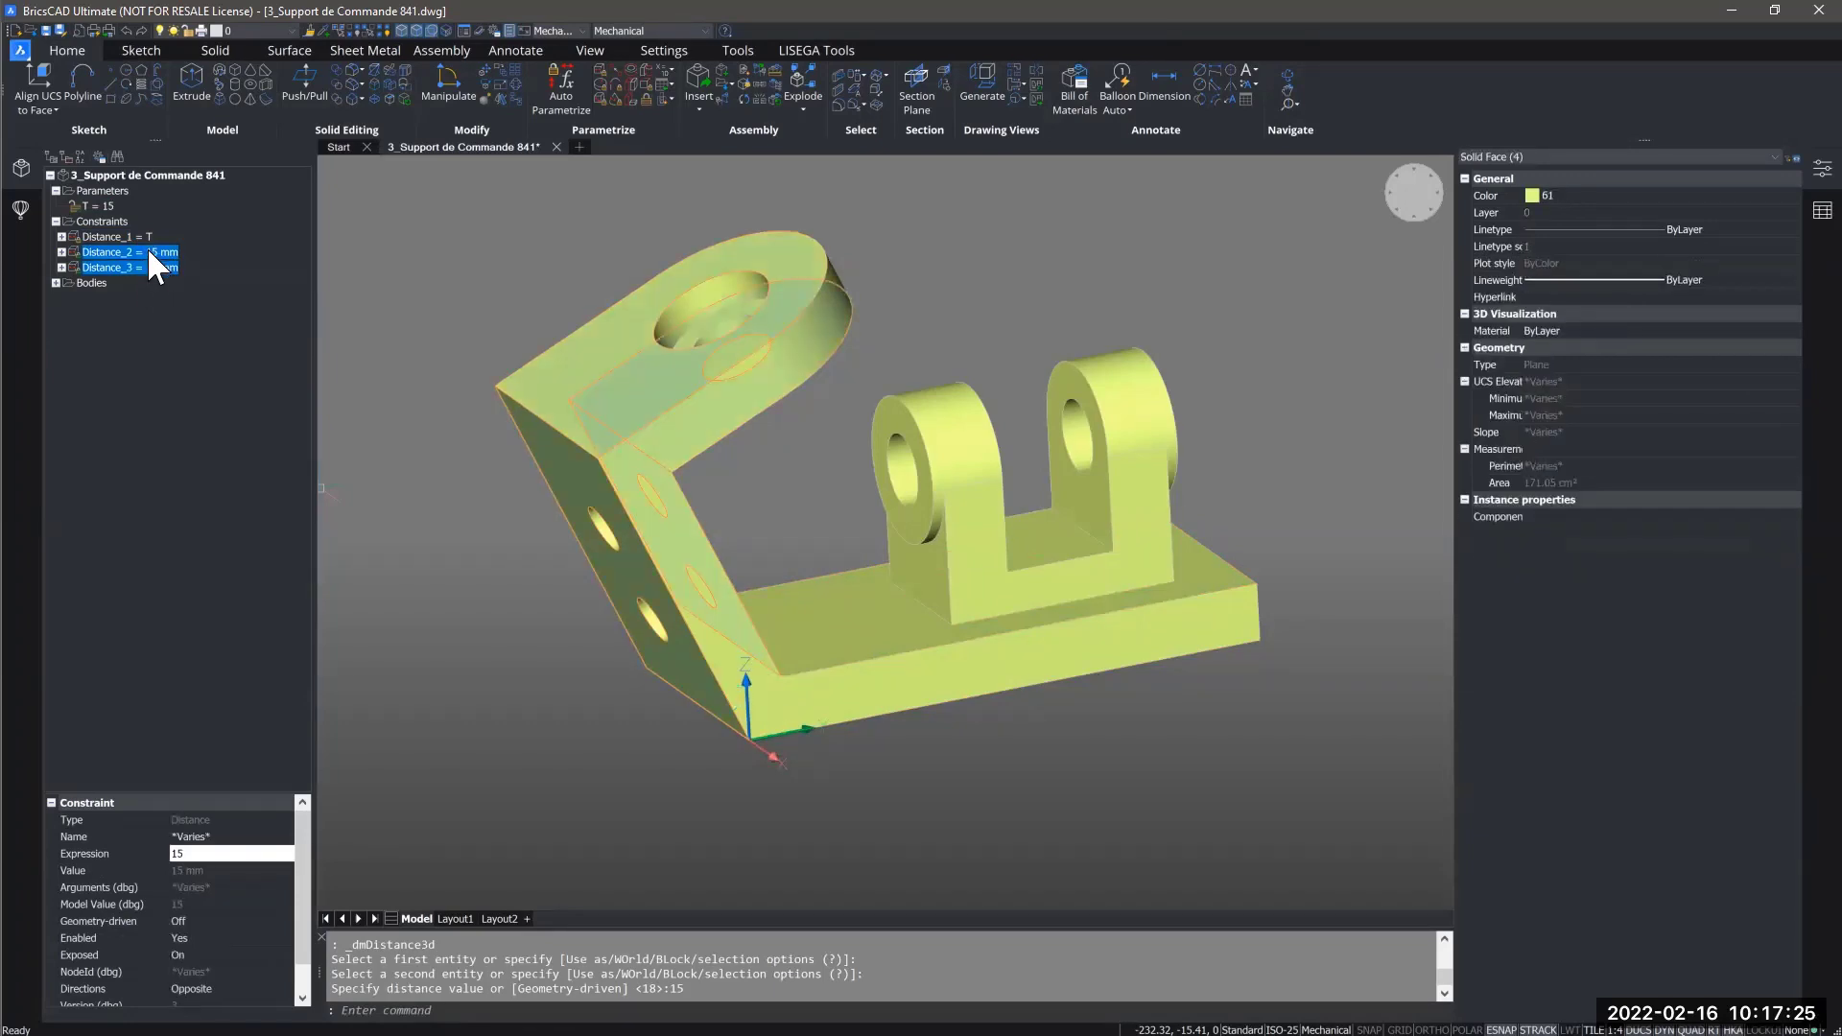
pyautogui.click(198, 853)
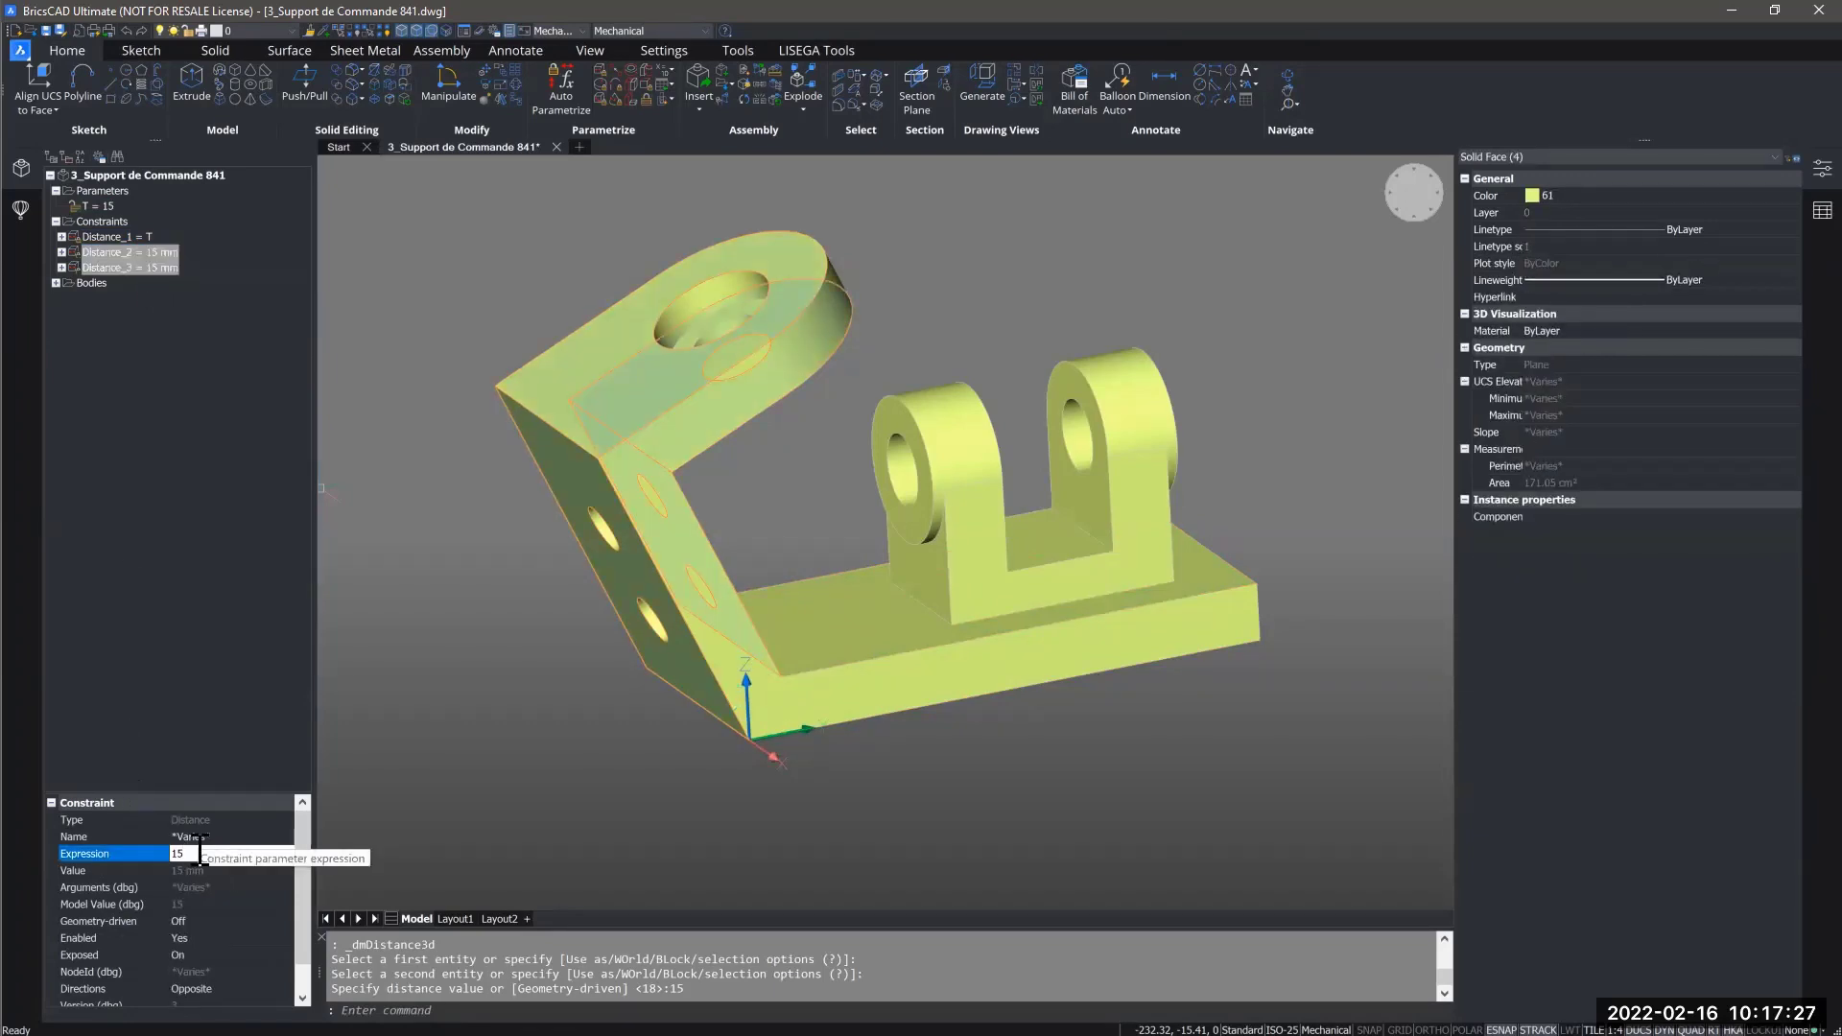
pyautogui.write('t')
pyautogui.press('Return')
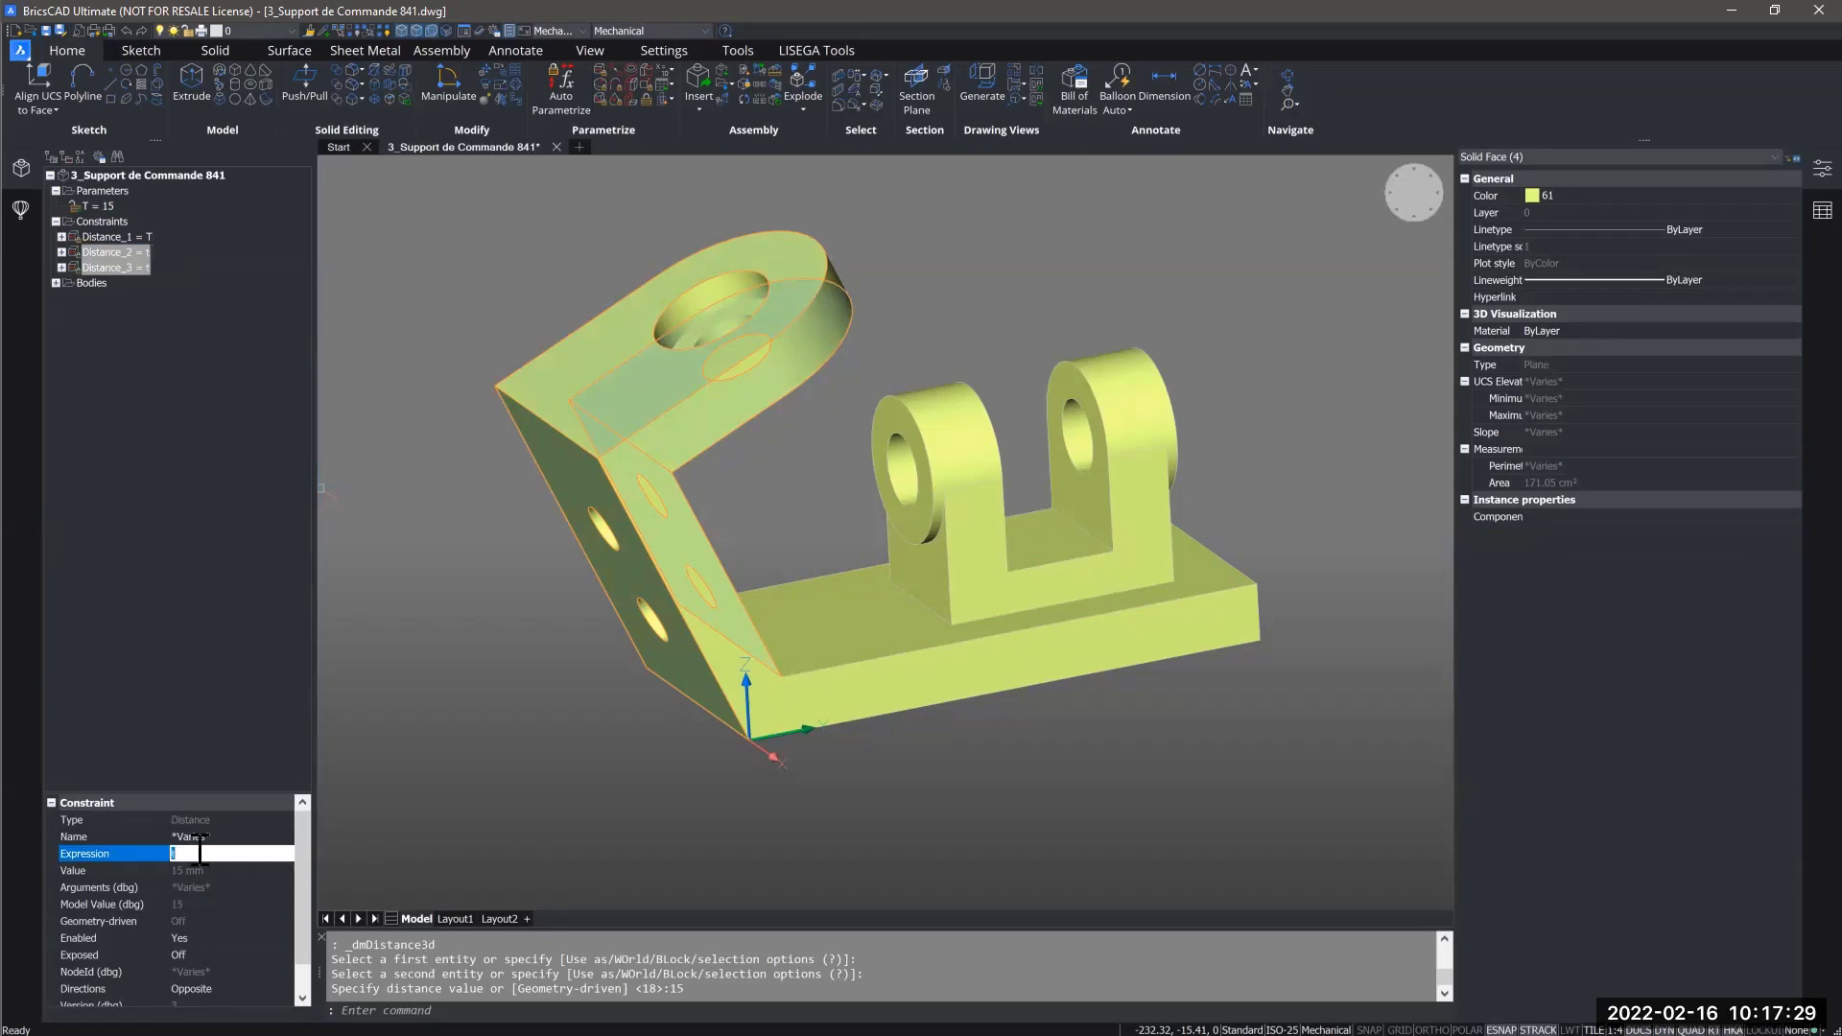
pyautogui.write('T')
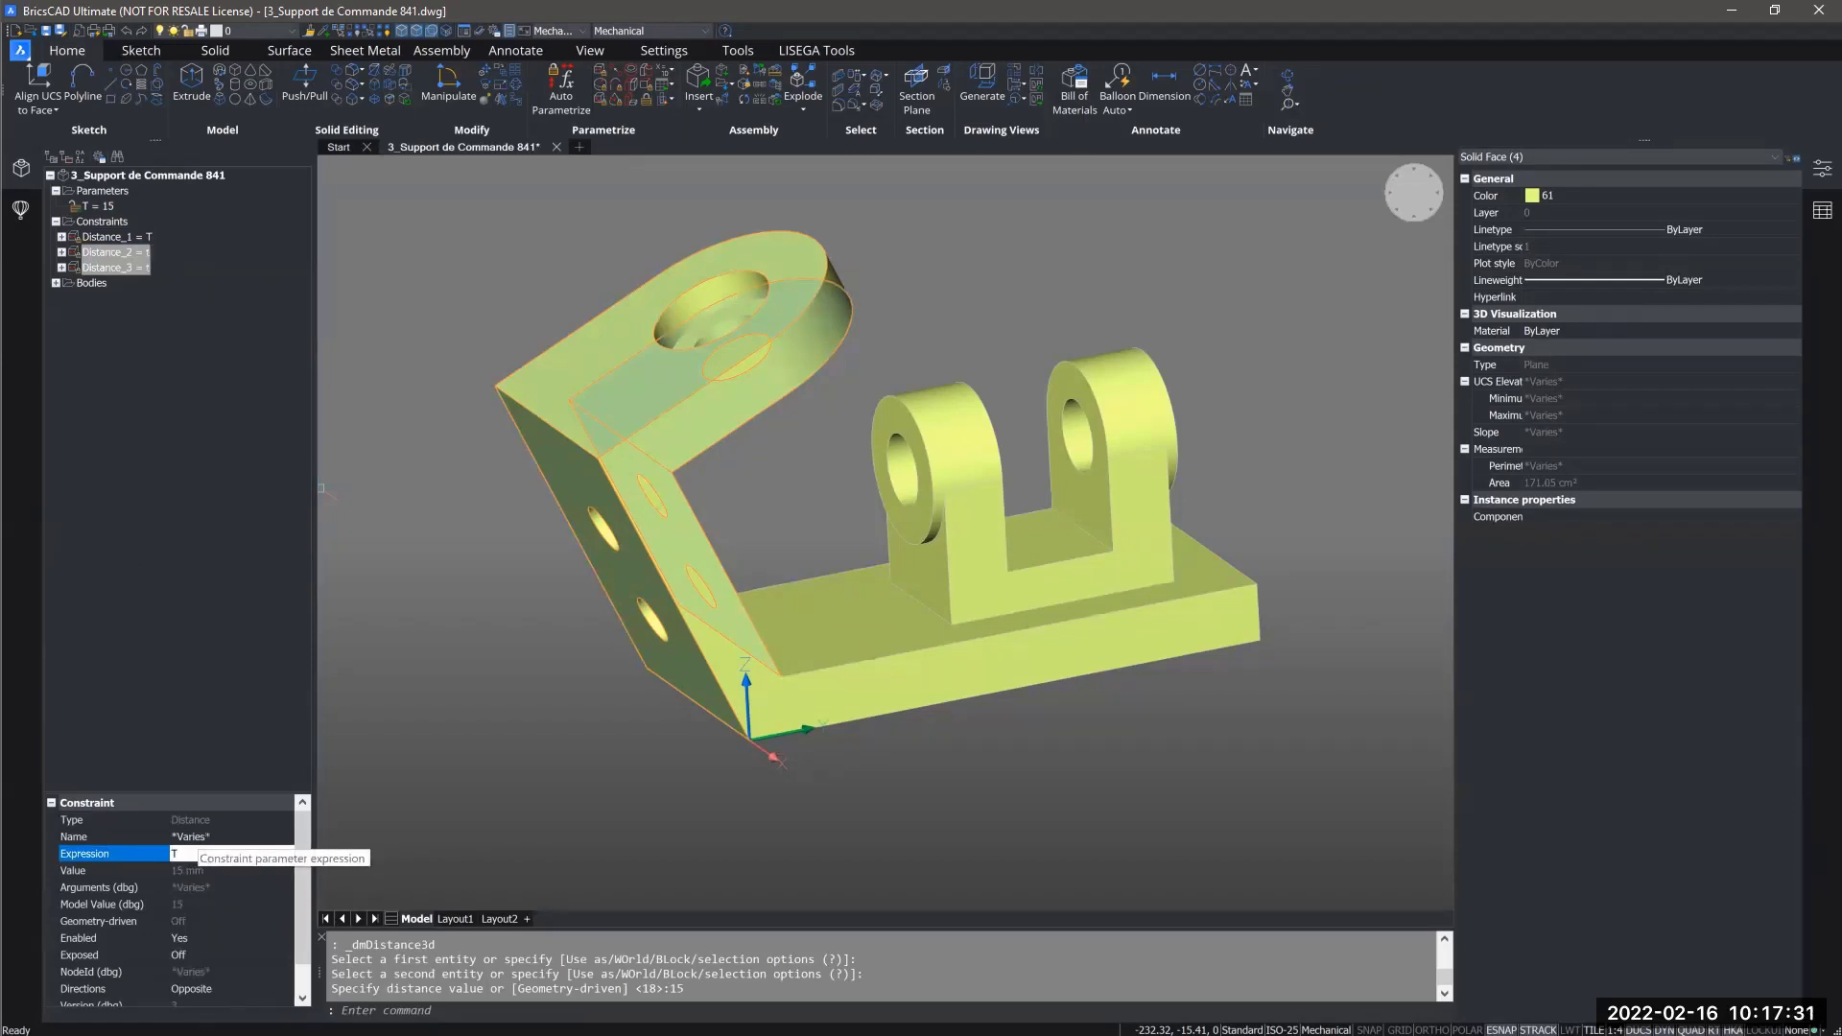
pyautogui.press('Return')
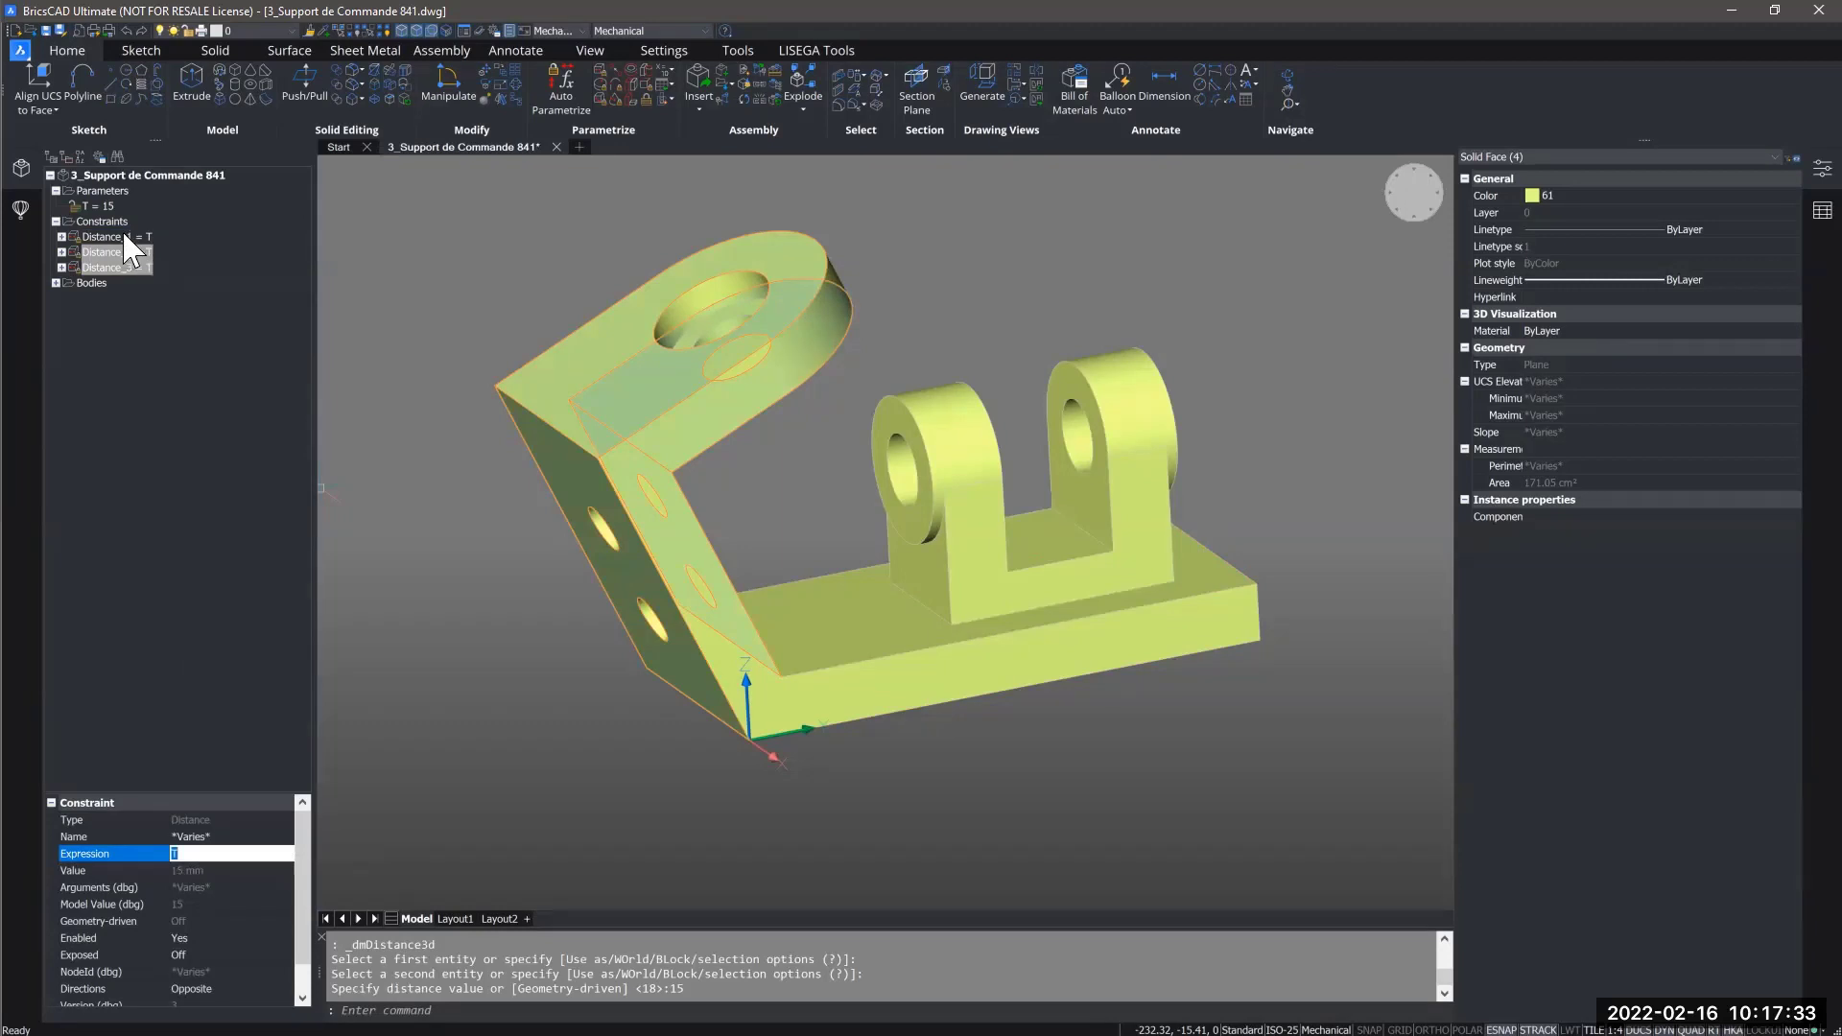
# Animate parameter T again to preview all three wall thicknesses varying together.
pyautogui.click(100, 205)
pyautogui.rightClick(101, 206)
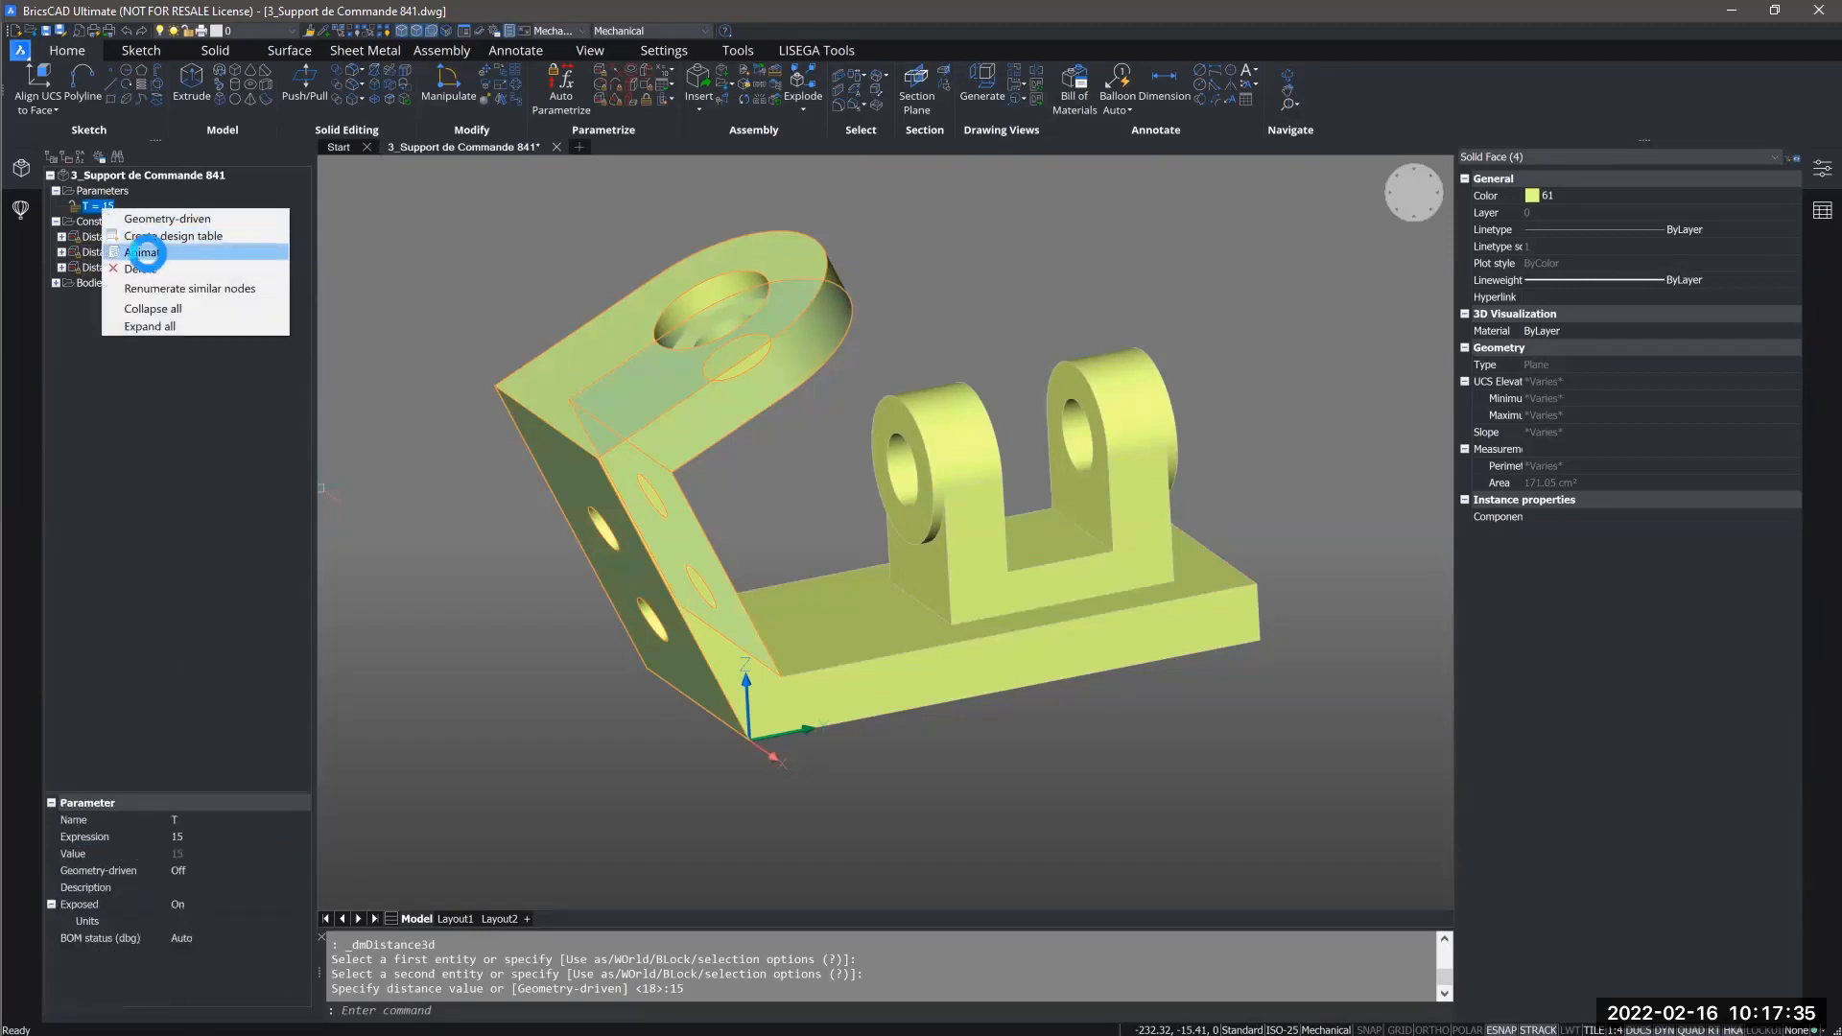
pyautogui.click(144, 253)
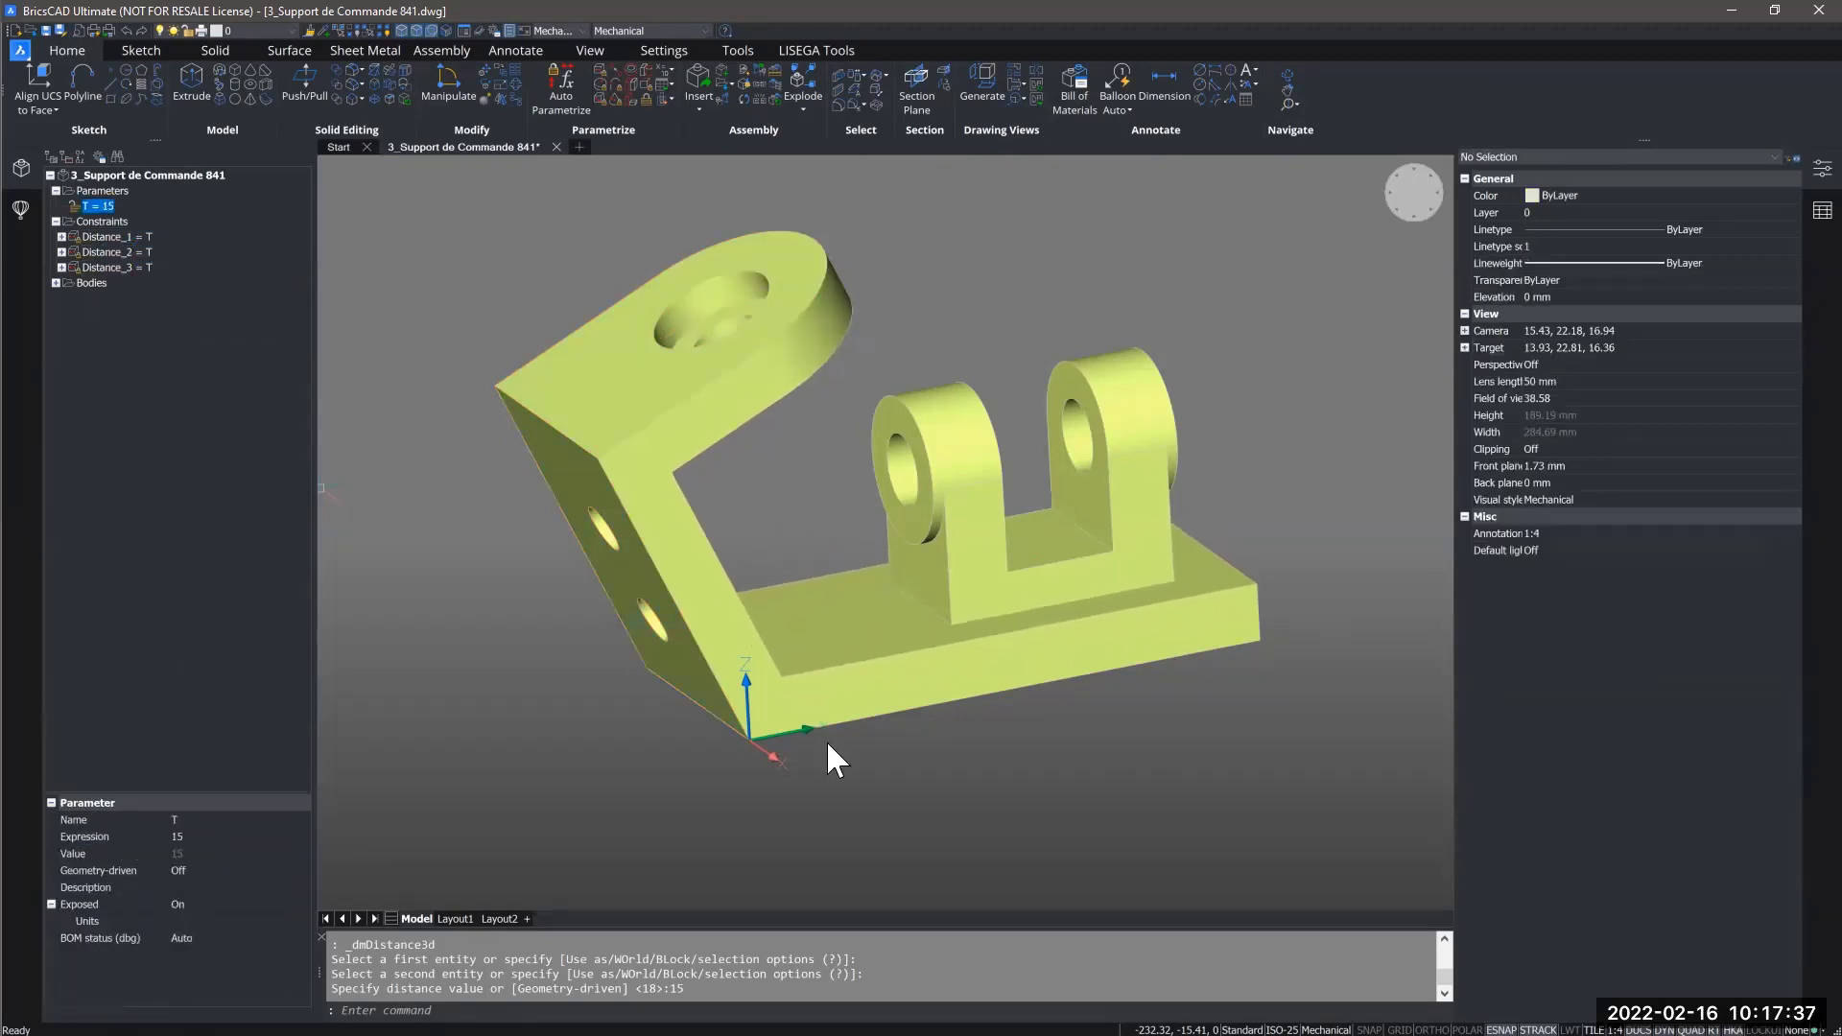
pyautogui.press('Escape')
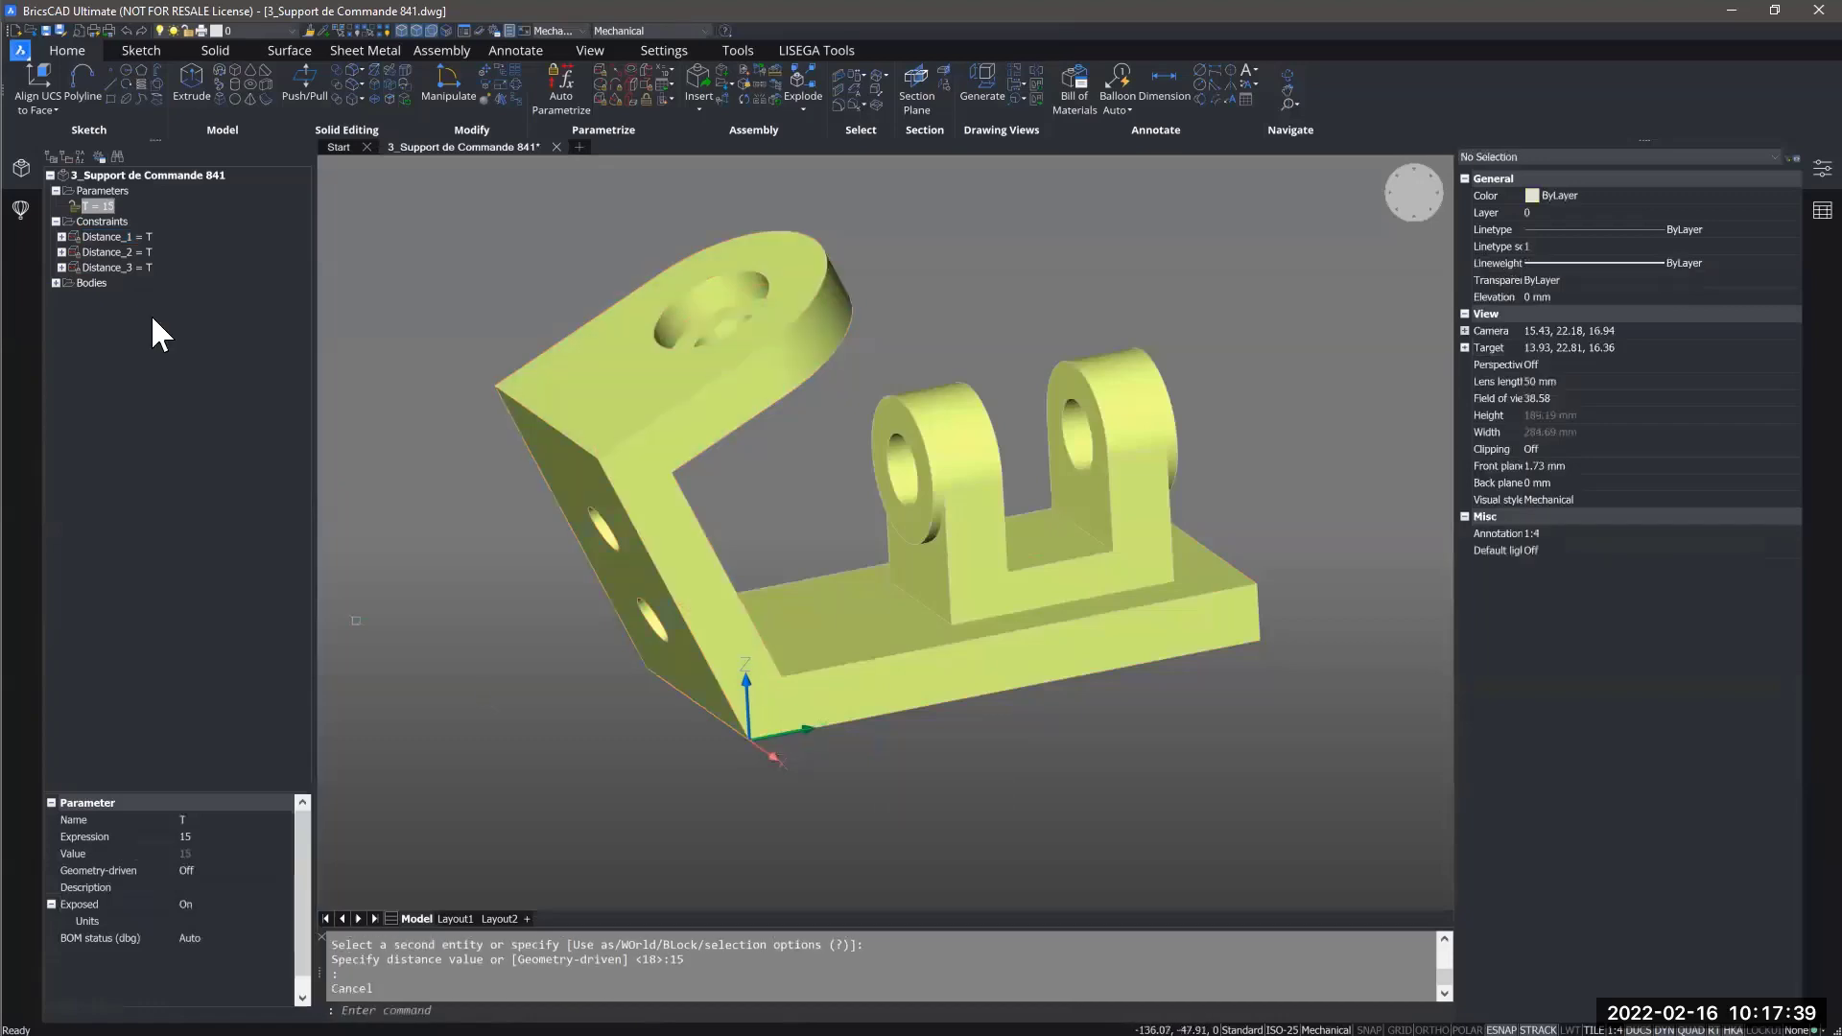
pyautogui.click(89, 205)
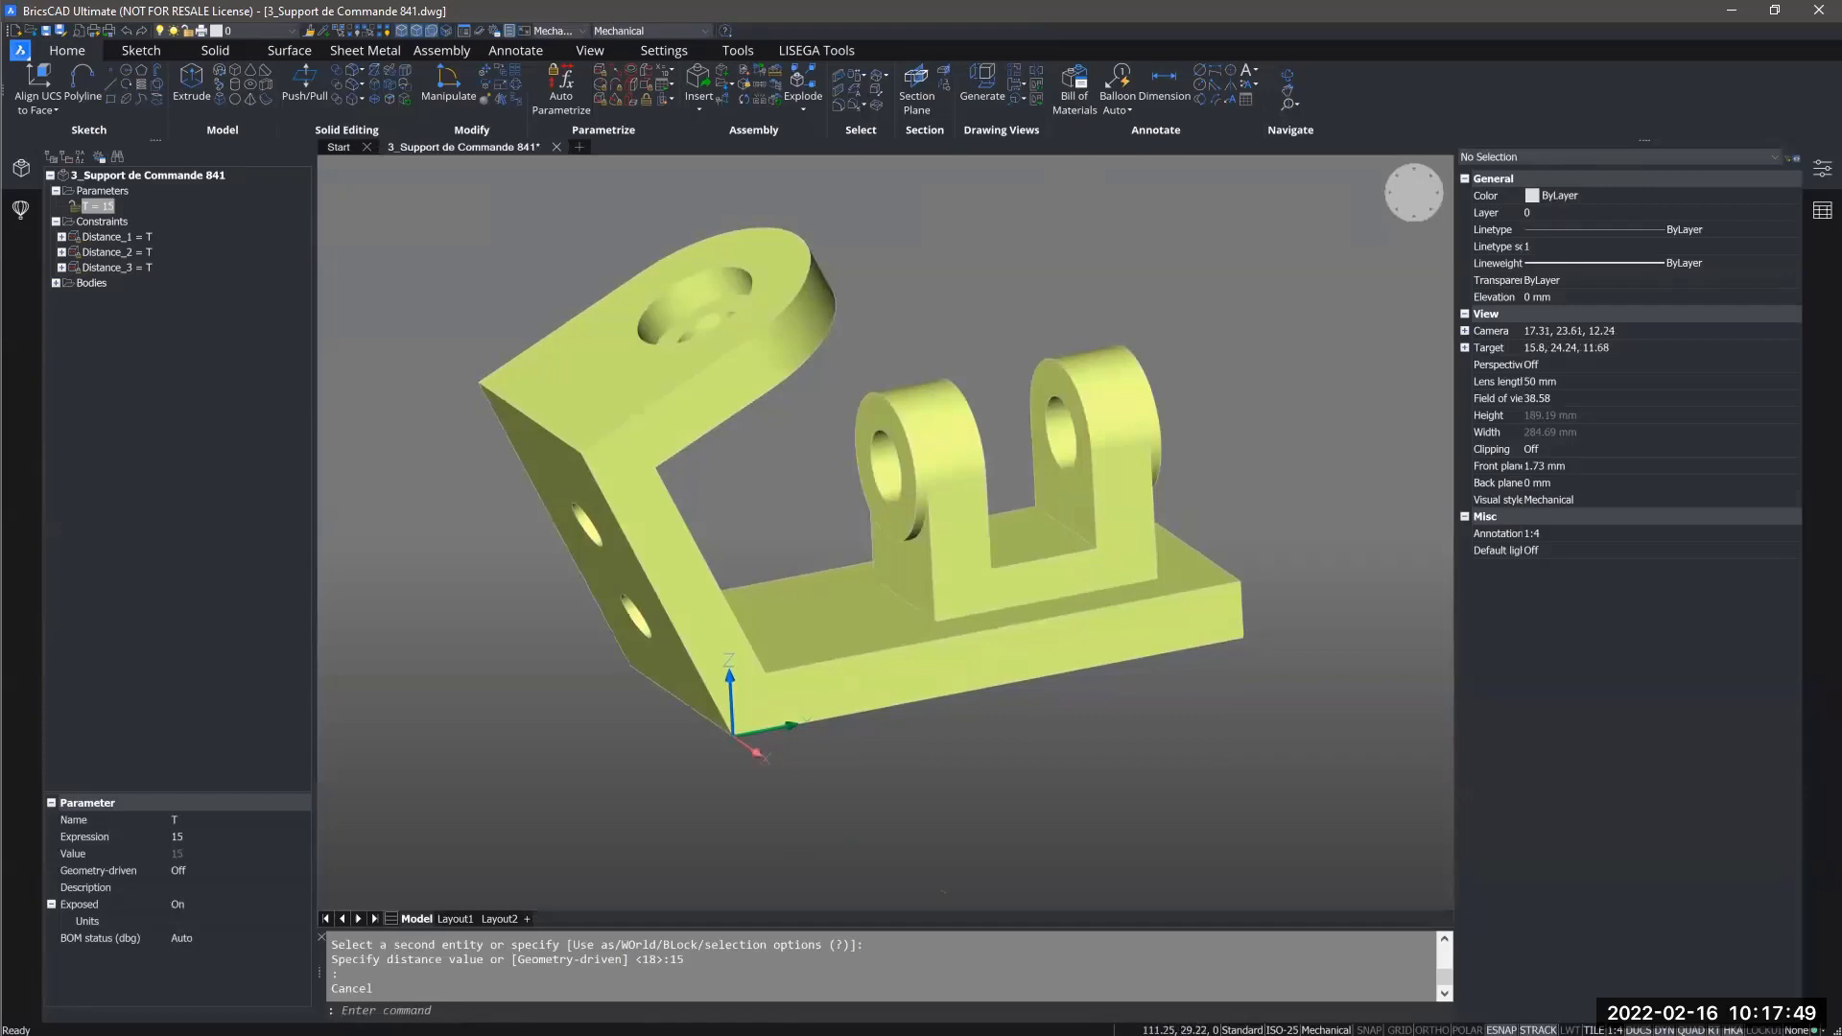
# Add a 3D angle constraint between the base plate's upper face and the inclined wall's inner face, accepting the current angle.
pyautogui.keyDown('shift'); pyautogui.moveTo(1055, 866); pyautogui.dragTo(1019, 844, button='middle'); pyautogui.keyUp('shift')
pyautogui.keyDown('shift'); pyautogui.moveTo(816, 861); pyautogui.dragTo(650, 480, button='middle'); pyautogui.keyUp('shift')
pyautogui.keyDown('shift'); pyautogui.moveTo(847, 693); pyautogui.dragTo(1035, 656, button='middle'); pyautogui.keyUp('shift')
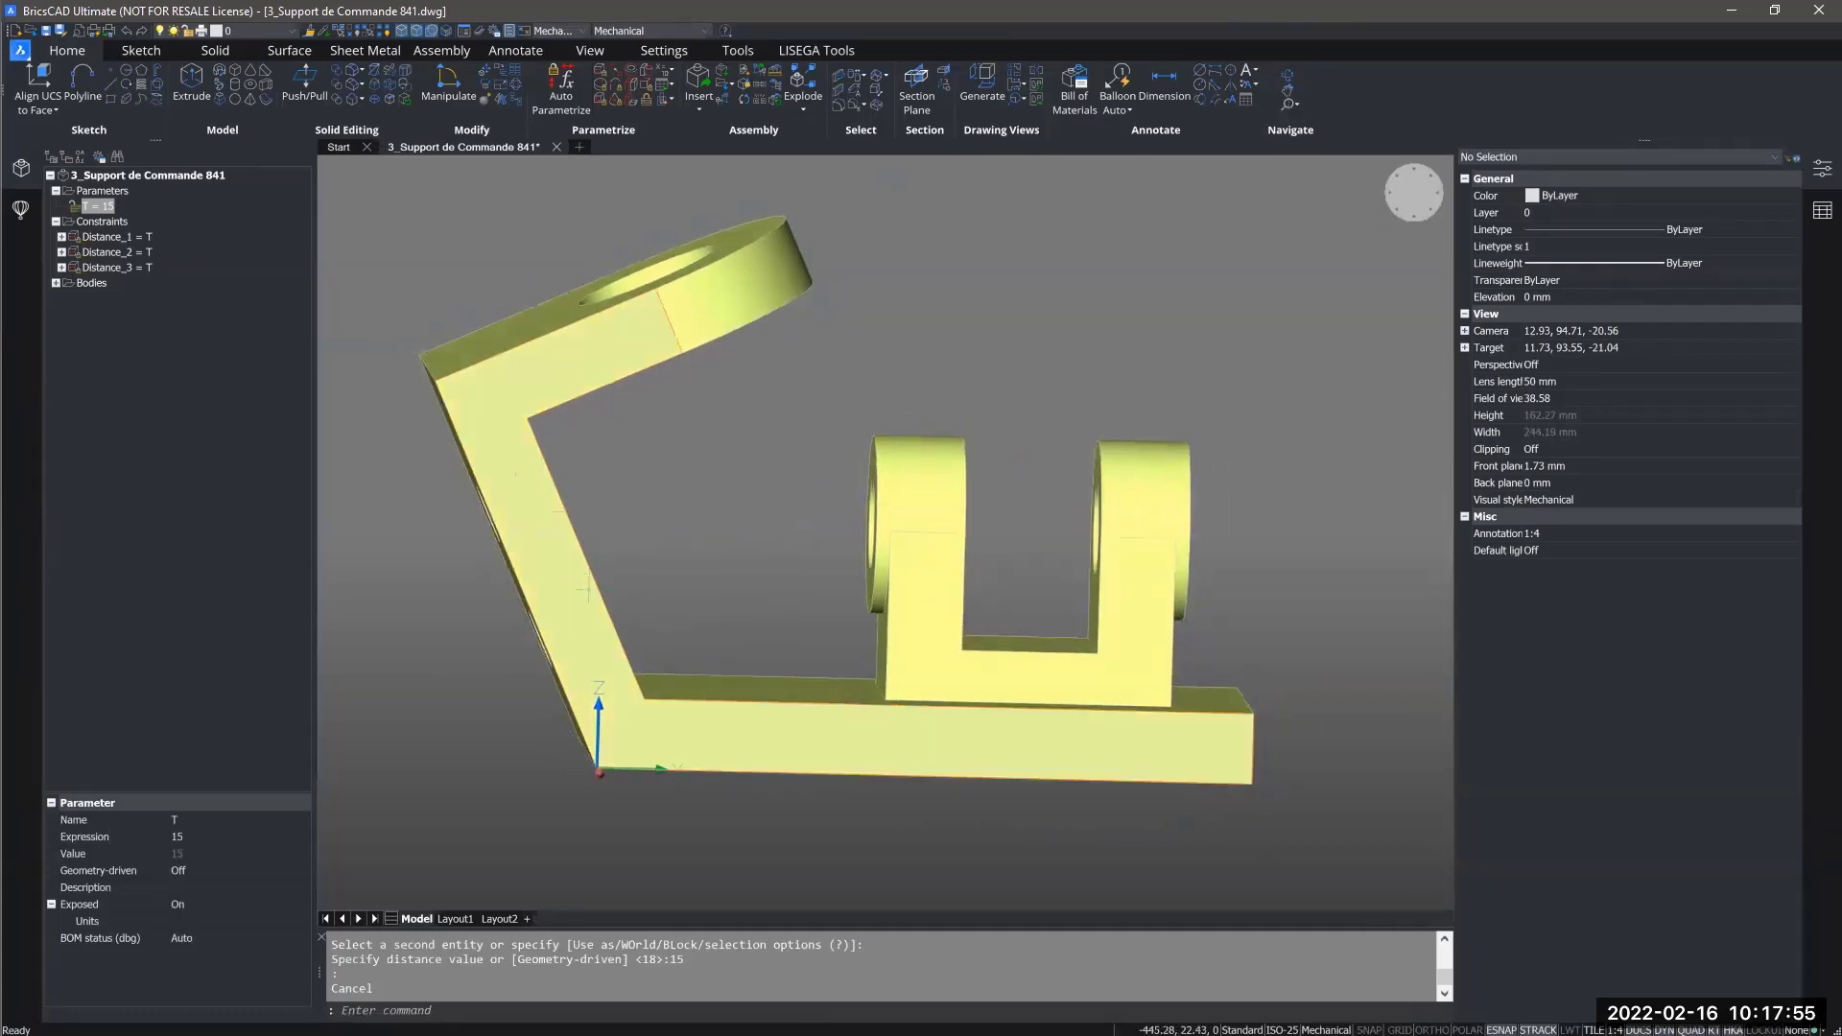
pyautogui.keyDown('shift'); pyautogui.moveTo(619, 662); pyautogui.dragTo(499, 693, button='middle'); pyautogui.keyUp('shift')
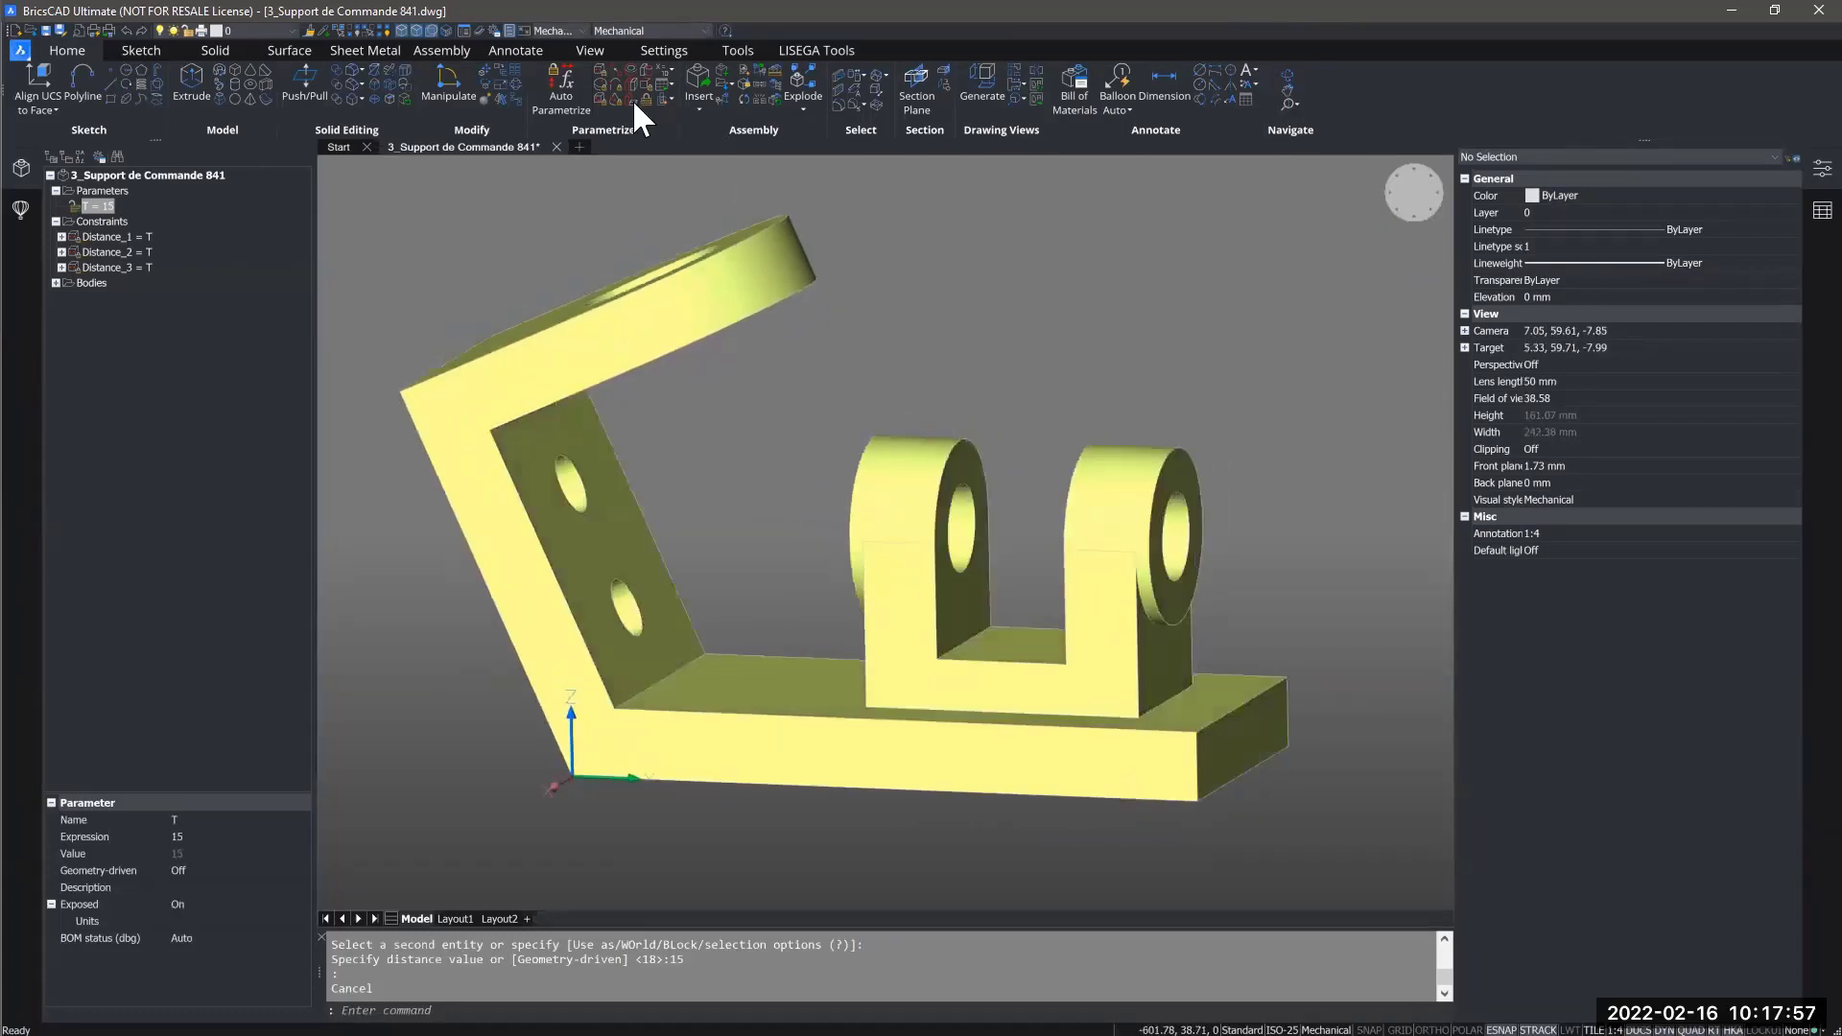
pyautogui.click(603, 99)
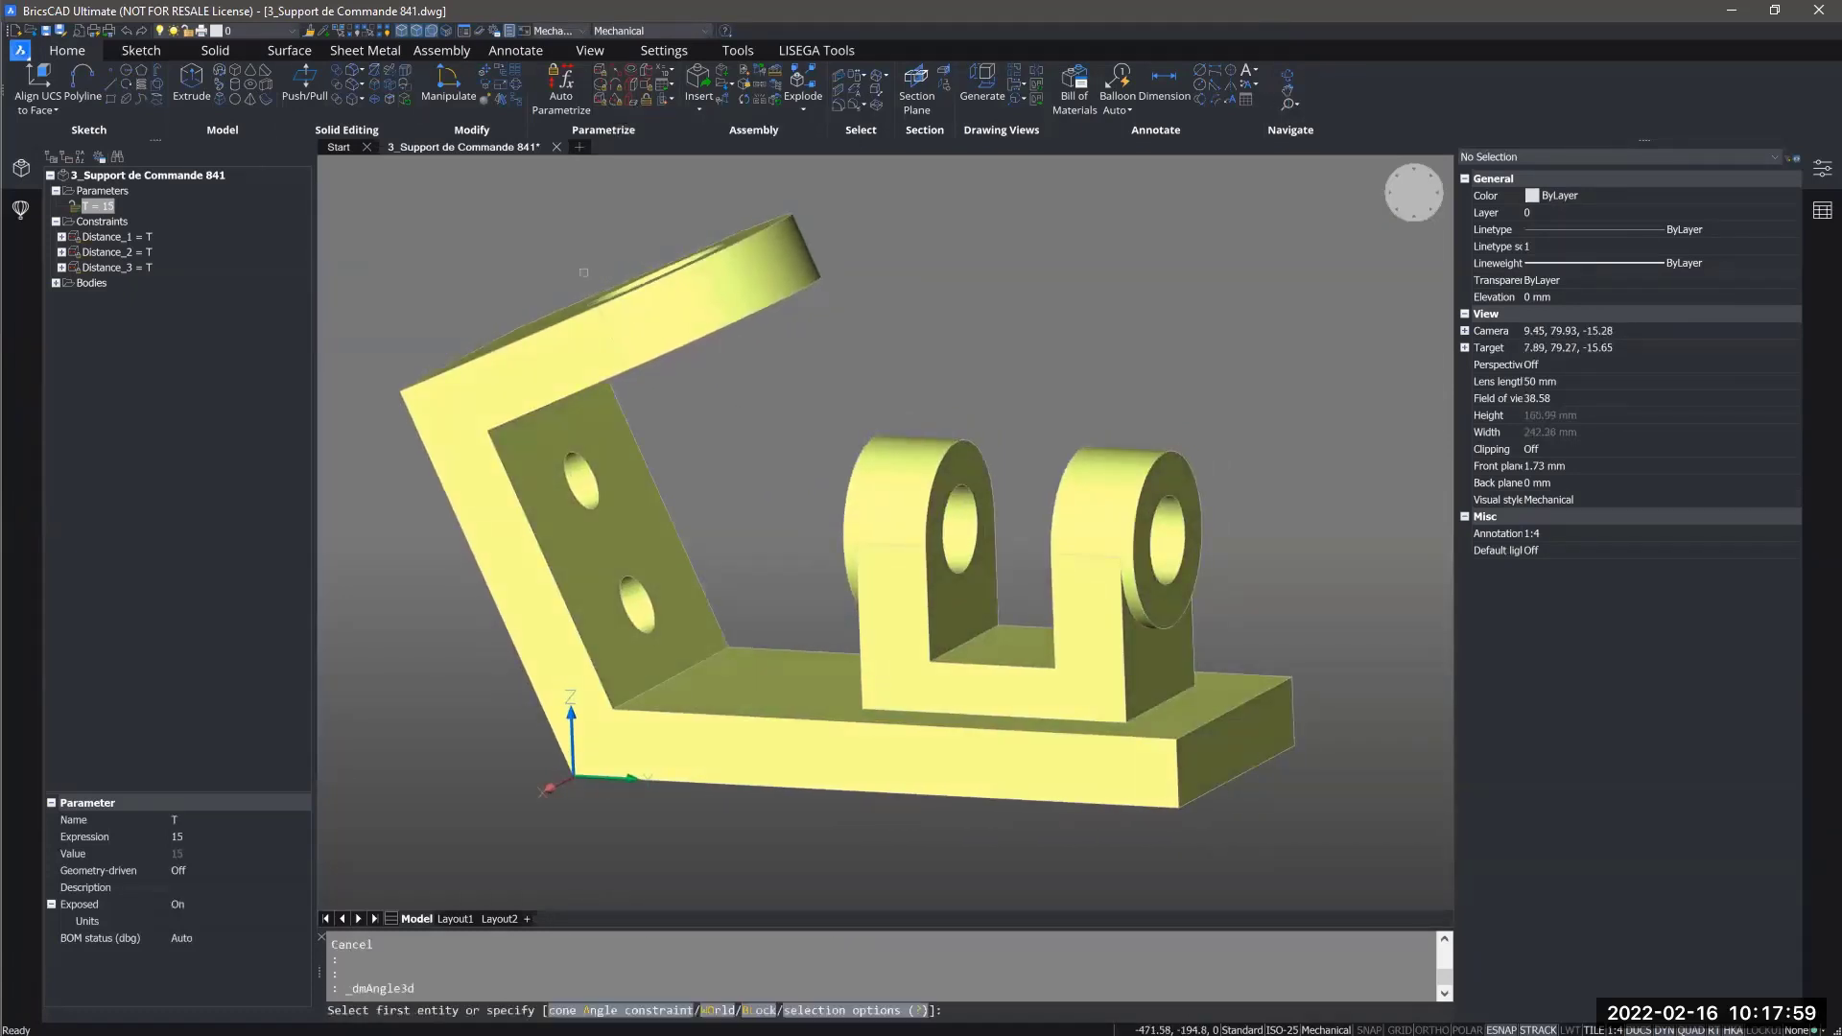
pyautogui.keyDown('shift'); pyautogui.moveTo(758, 662); pyautogui.dragTo(643, 604, button='middle'); pyautogui.keyUp('shift')
pyautogui.click(743, 679)
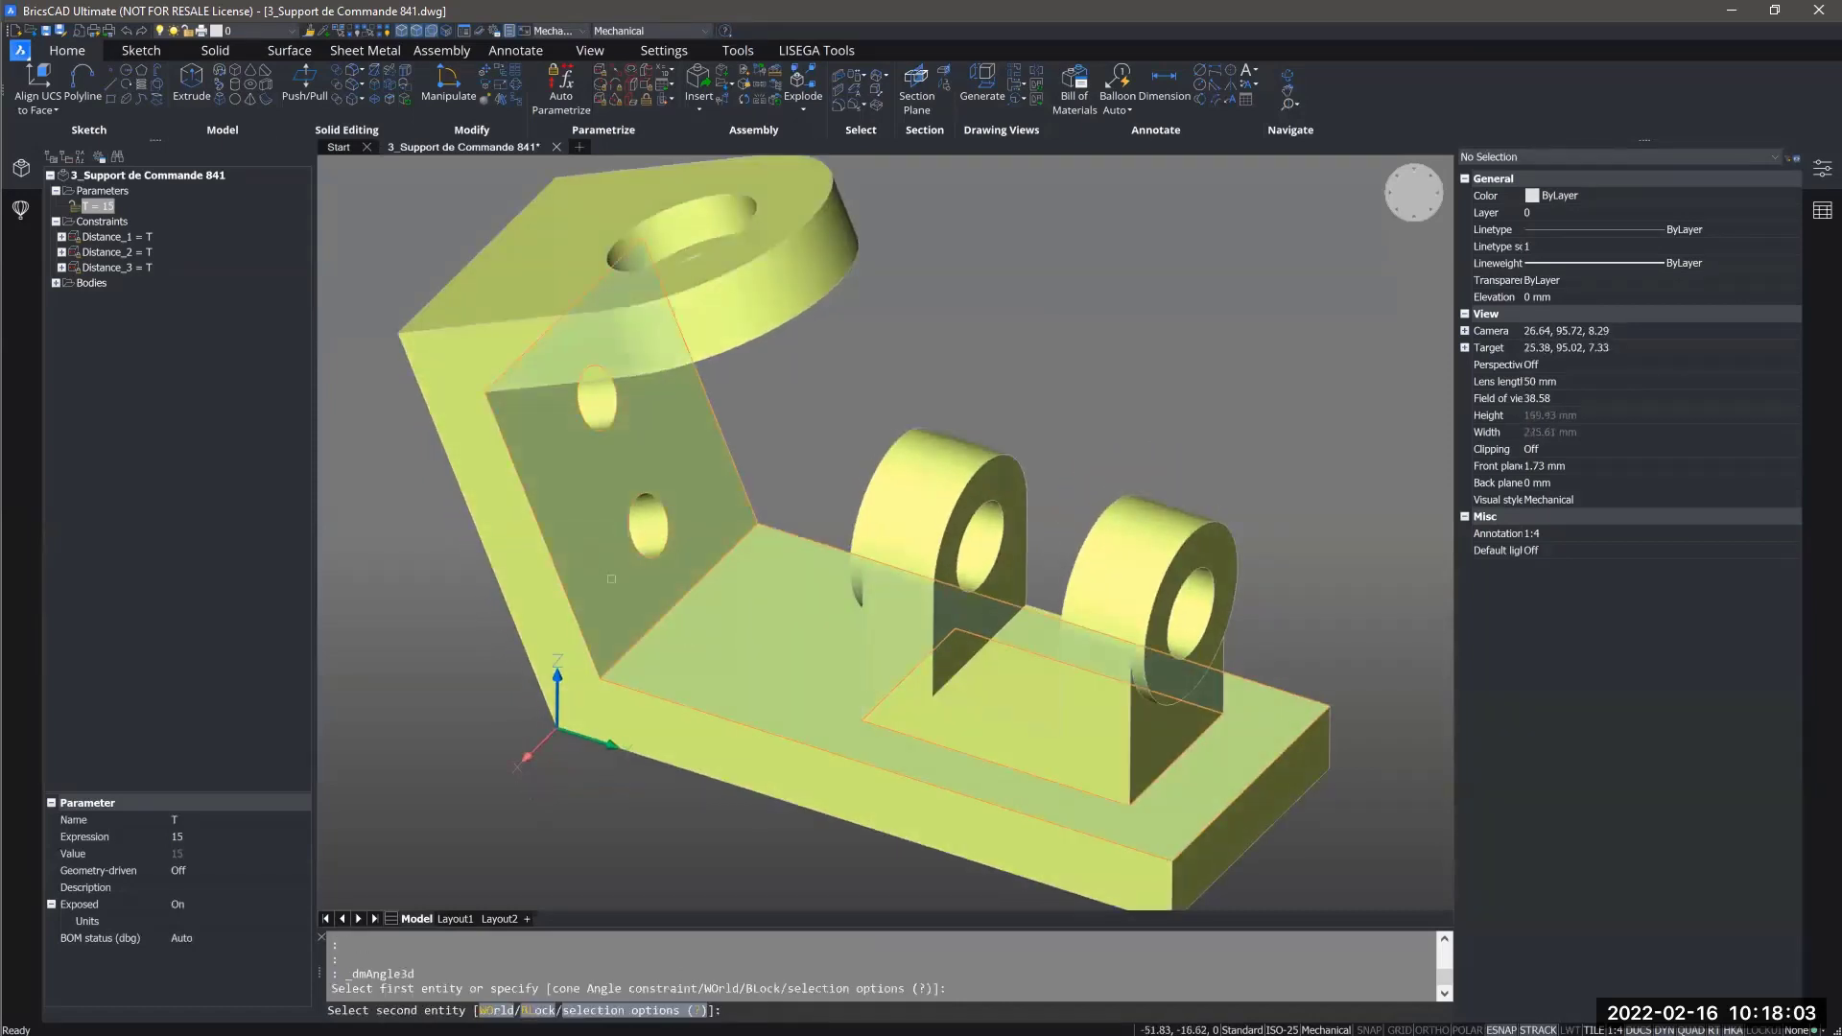
pyautogui.click(642, 604)
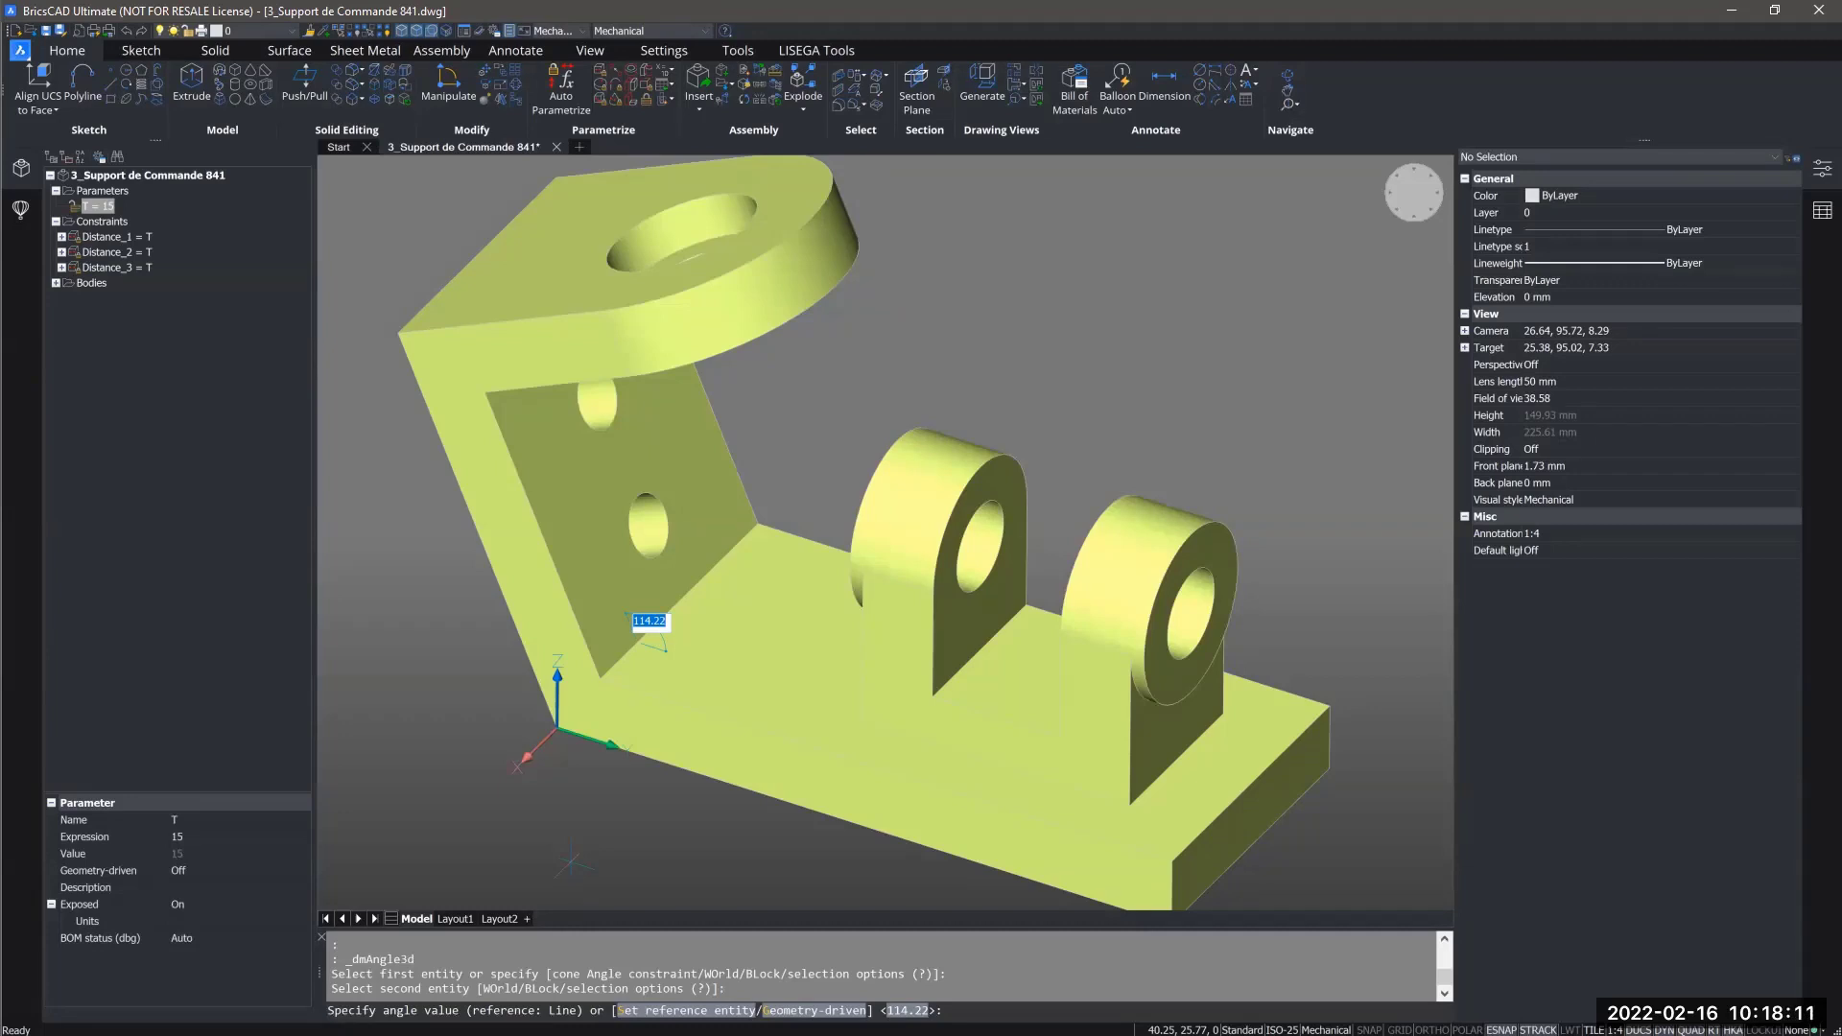
pyautogui.press('Return')
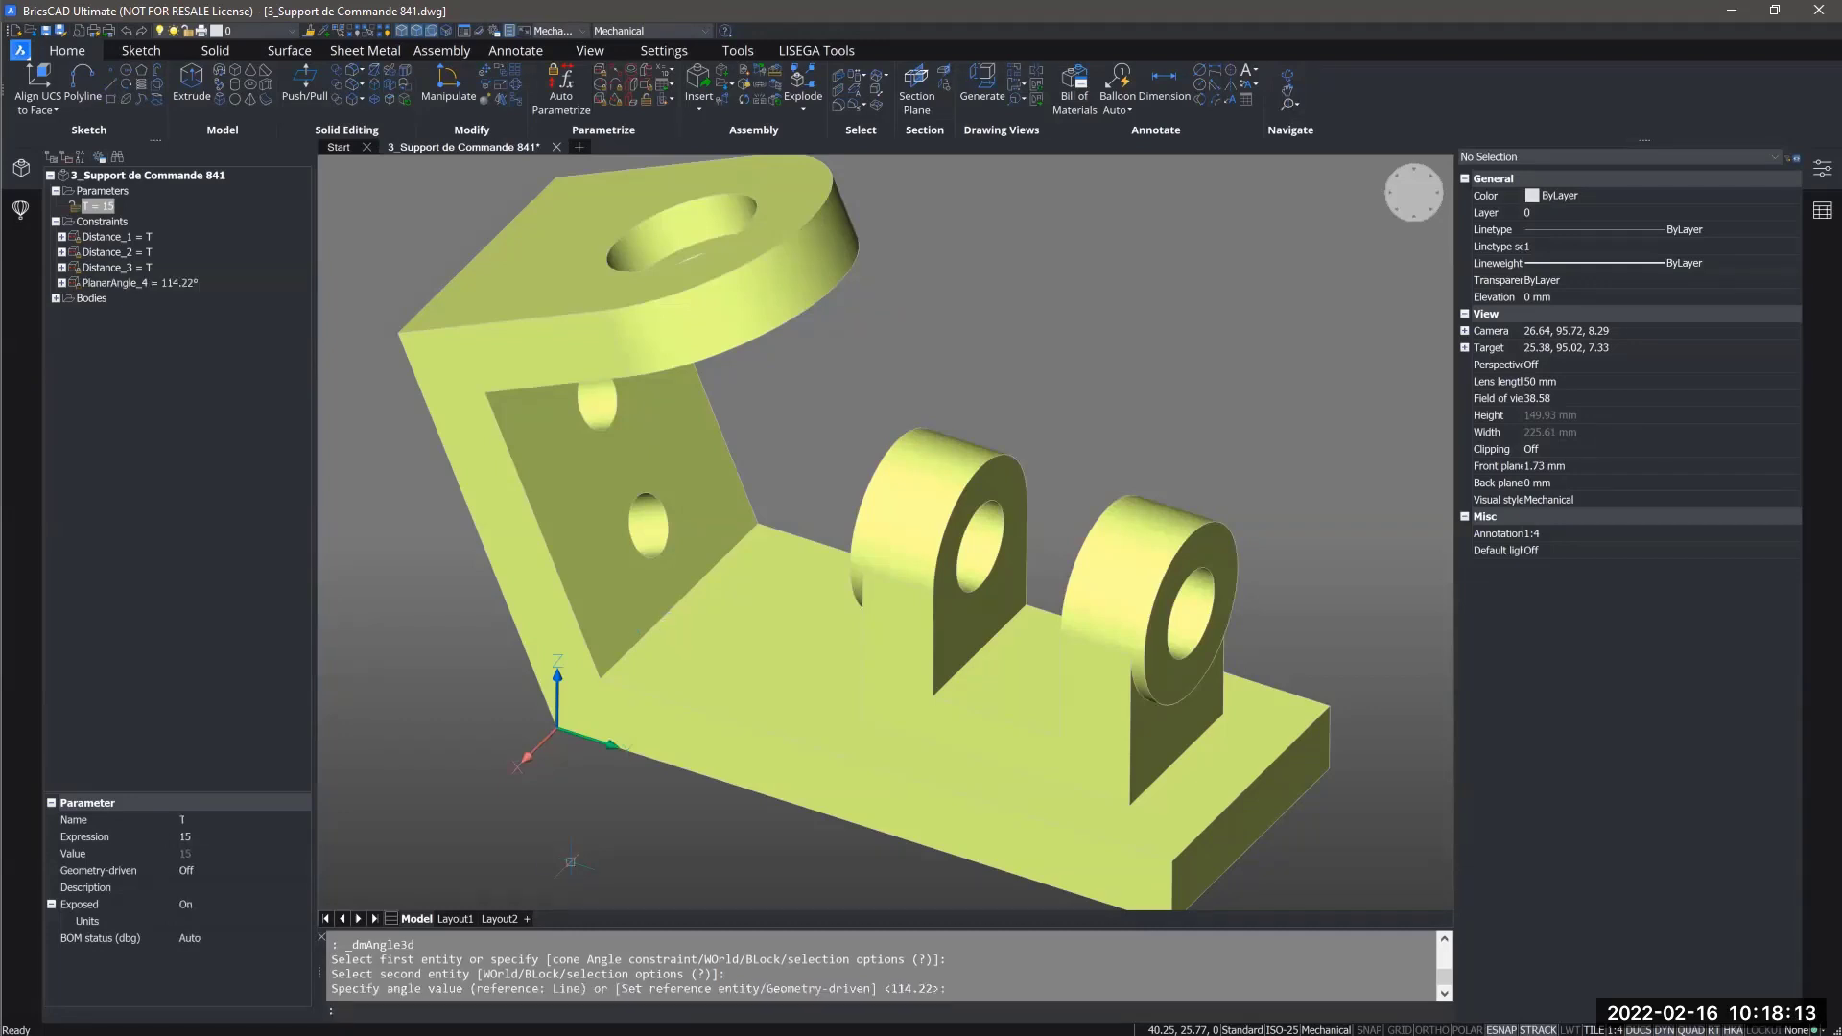
# Set the planar angle constraint between the base plate and inclined wall to 120 degrees and clear the selection.
pyautogui.click(165, 282)
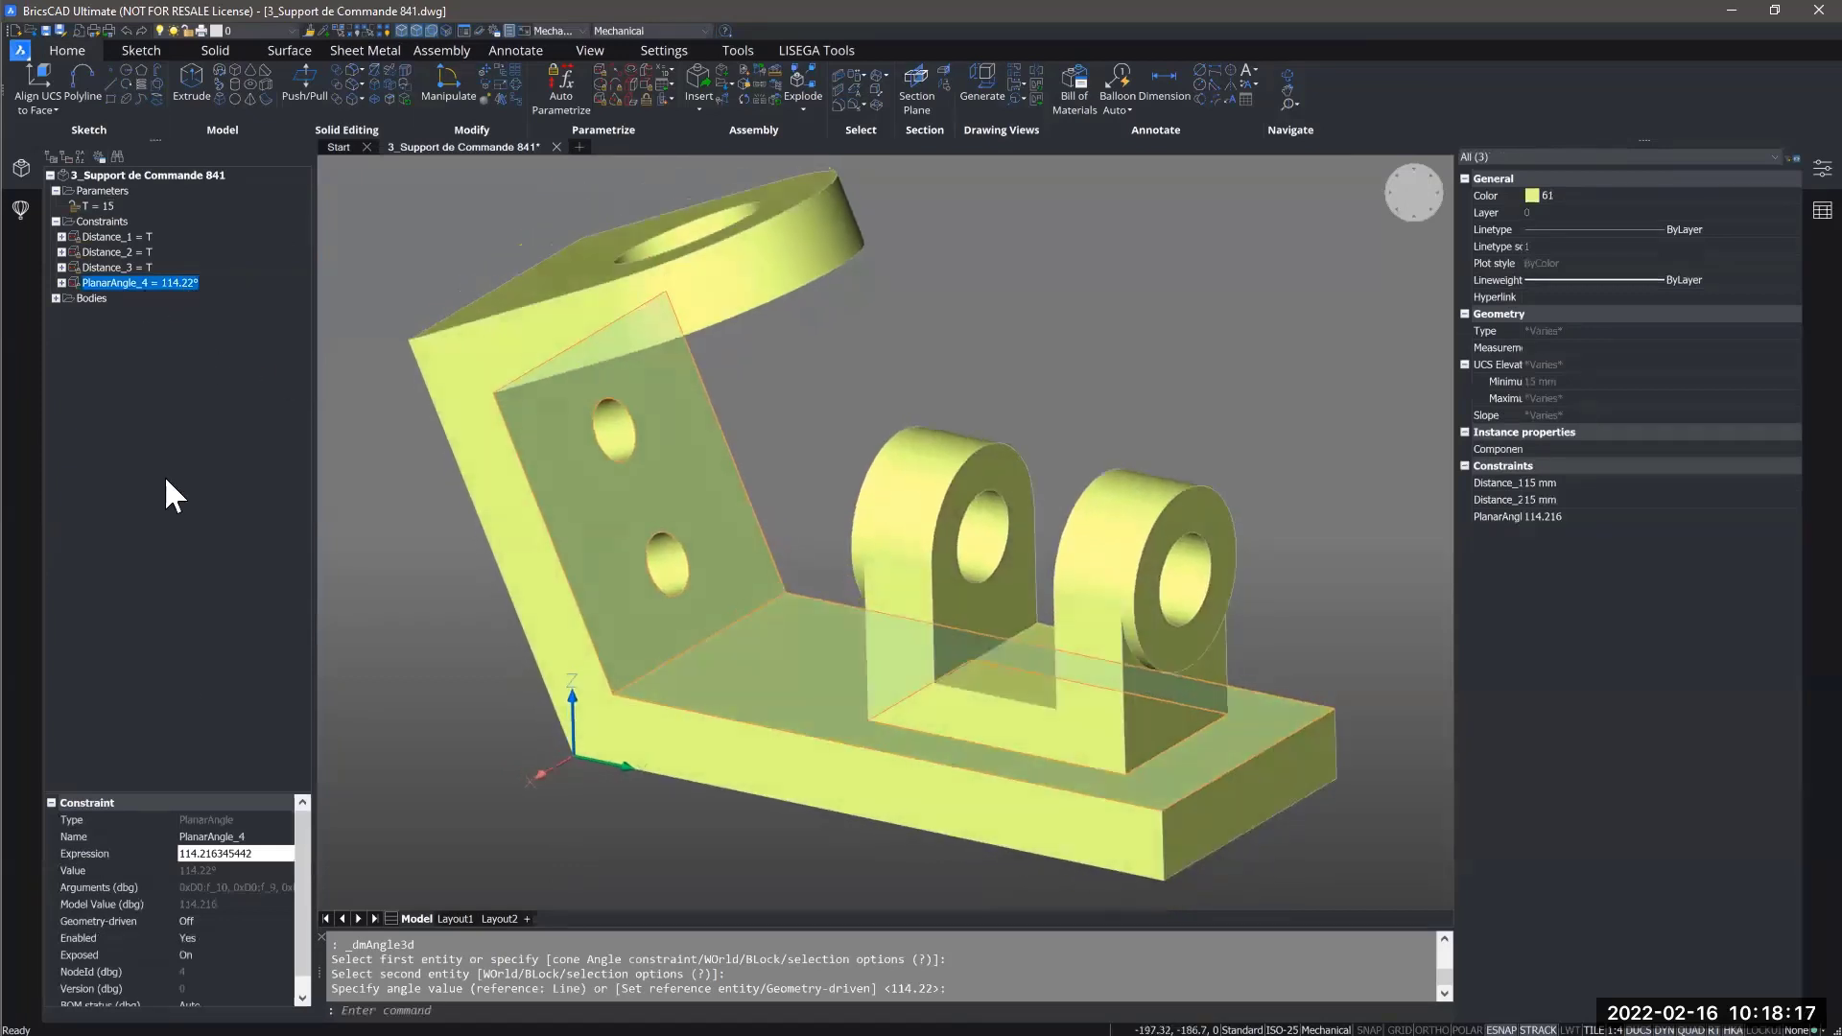
pyautogui.click(181, 853)
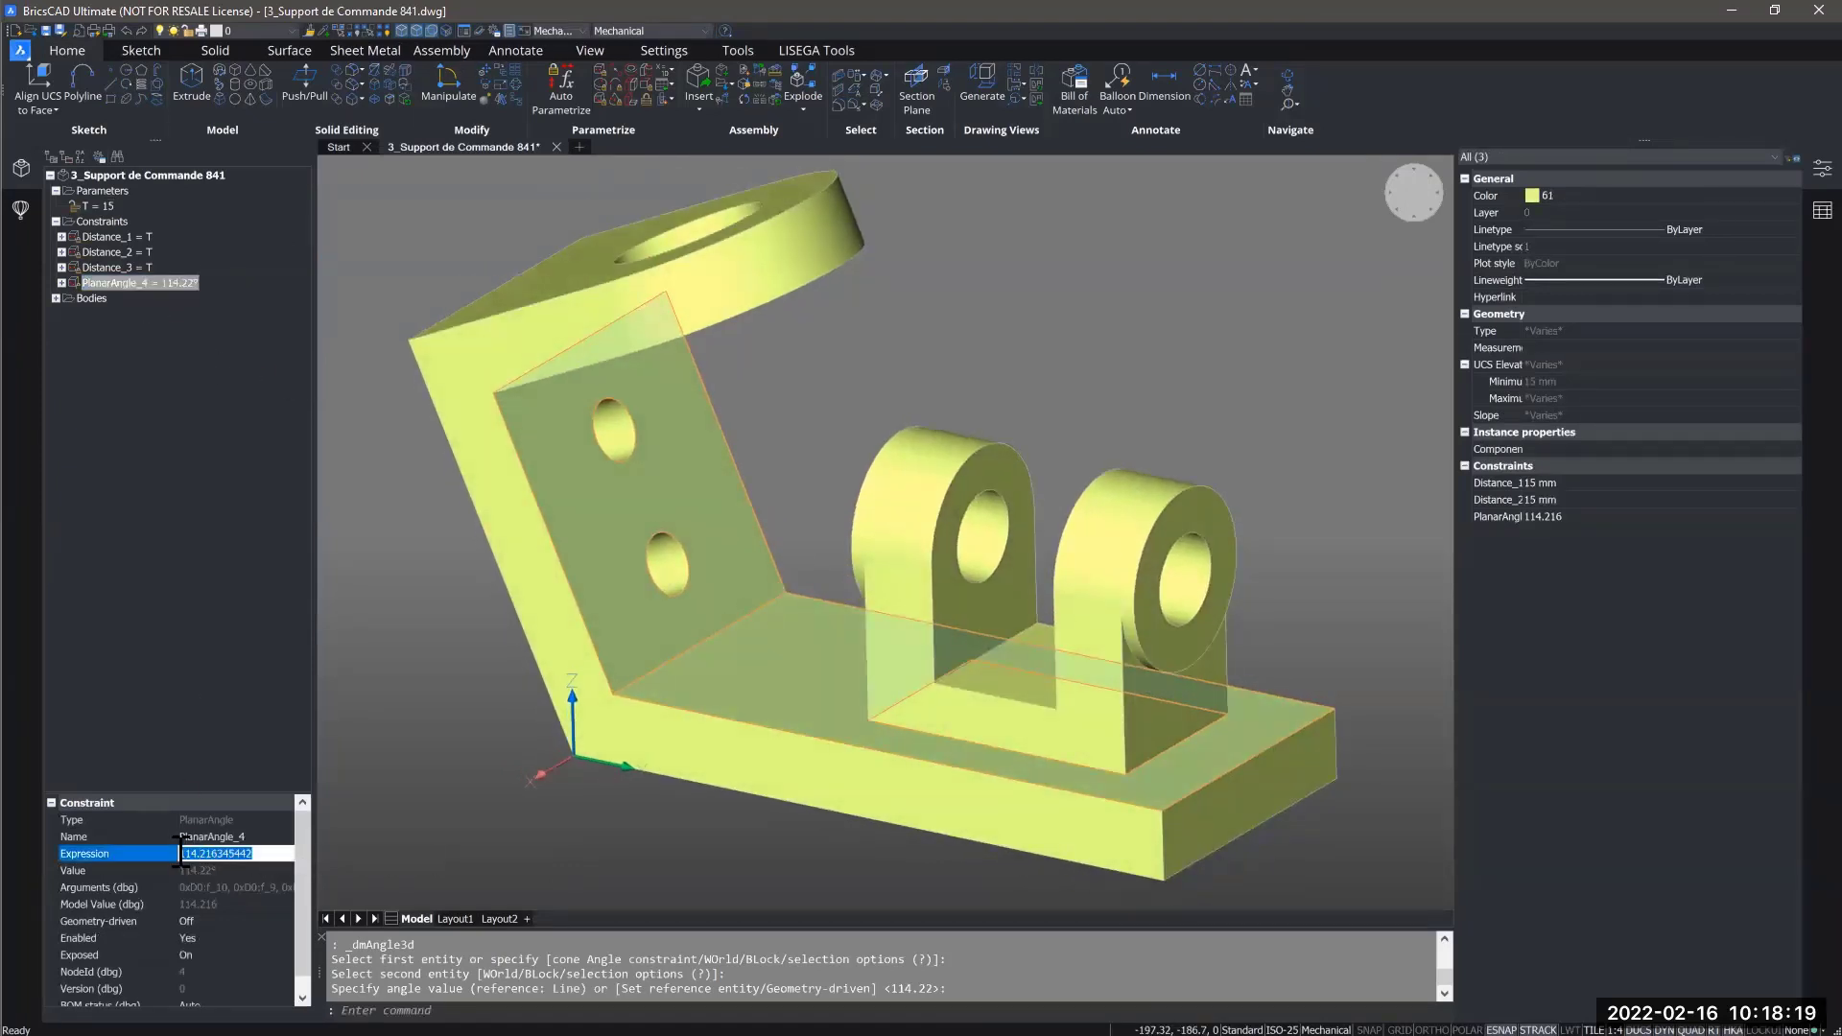
pyautogui.write('90')
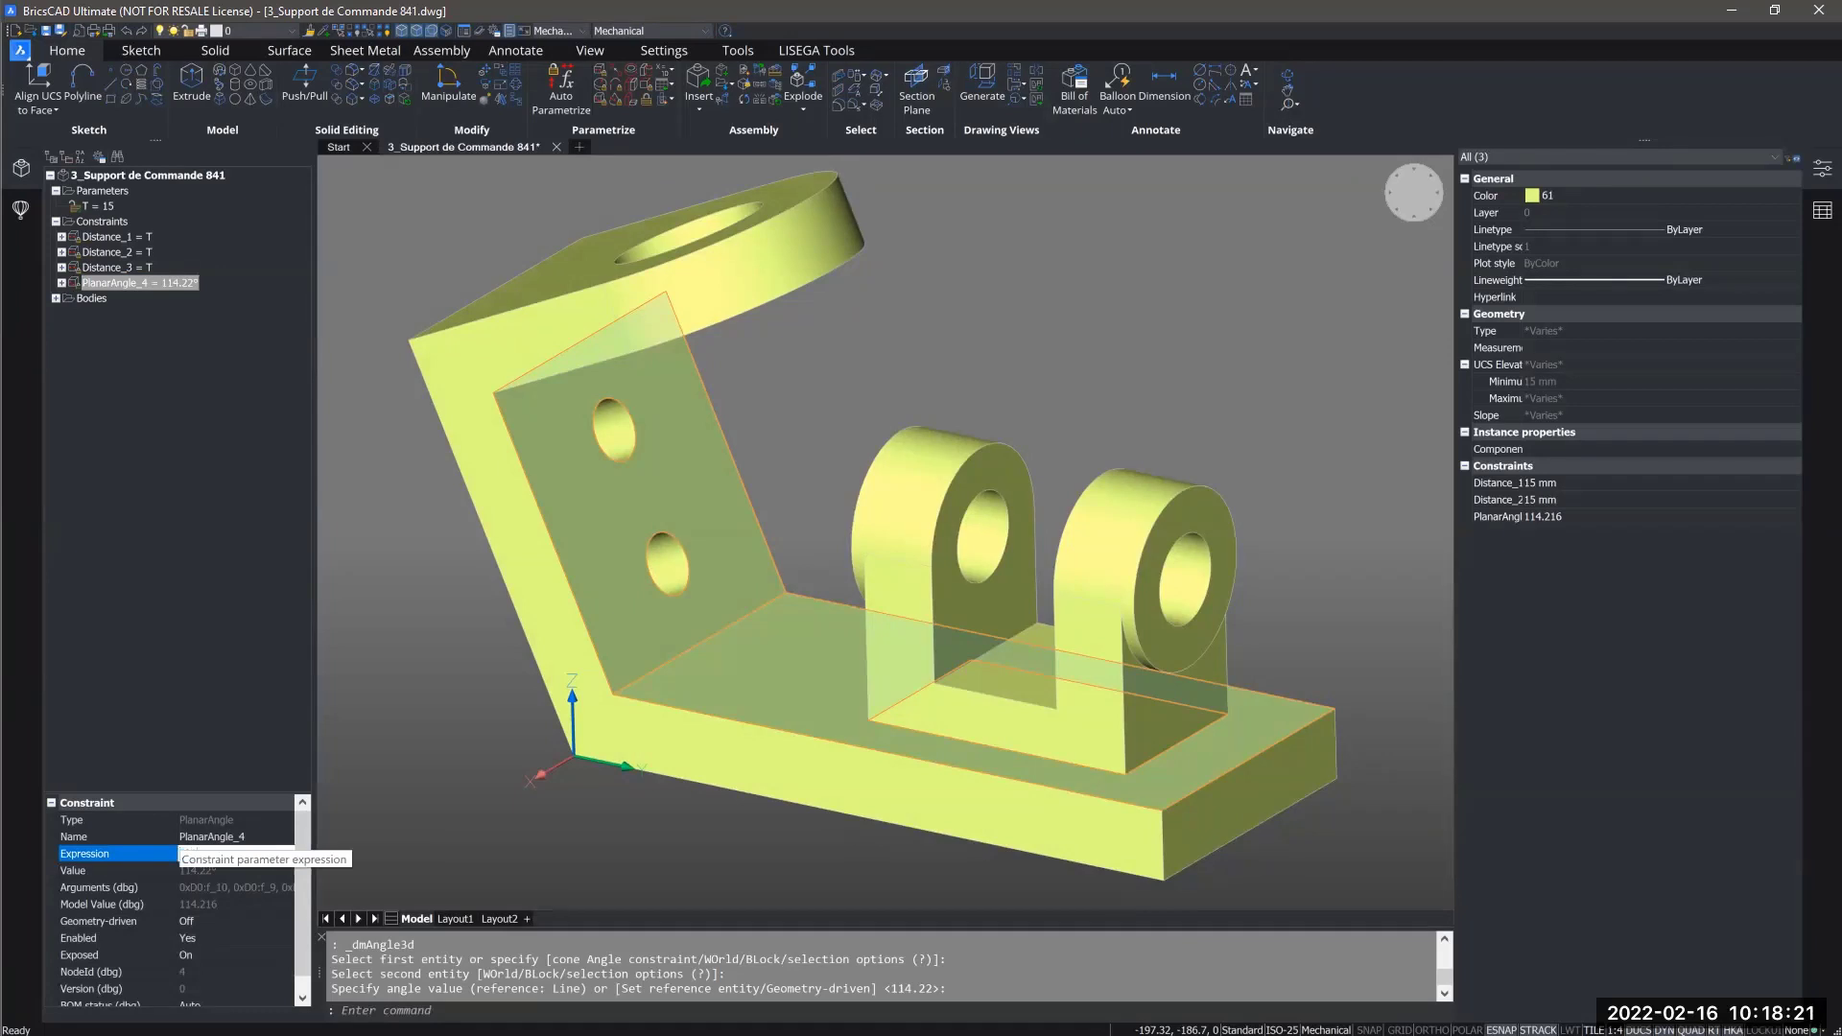
pyautogui.press('Return')
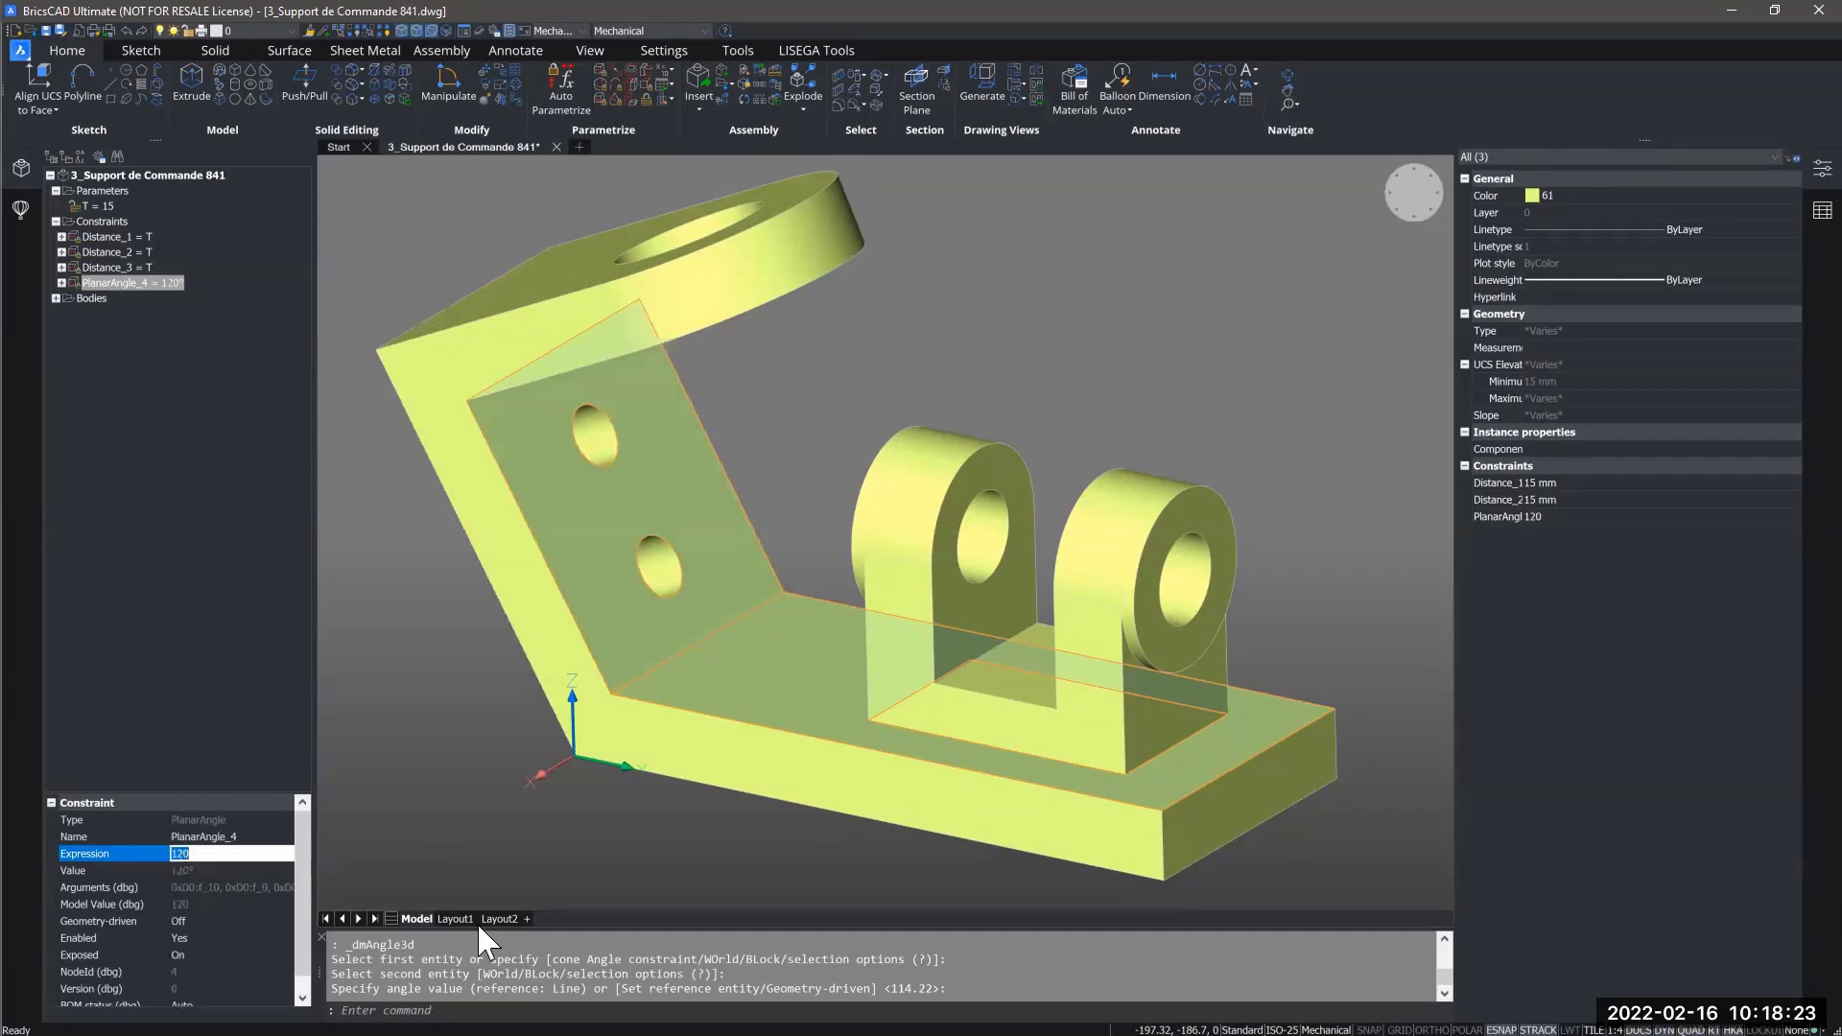
pyautogui.press('Escape')
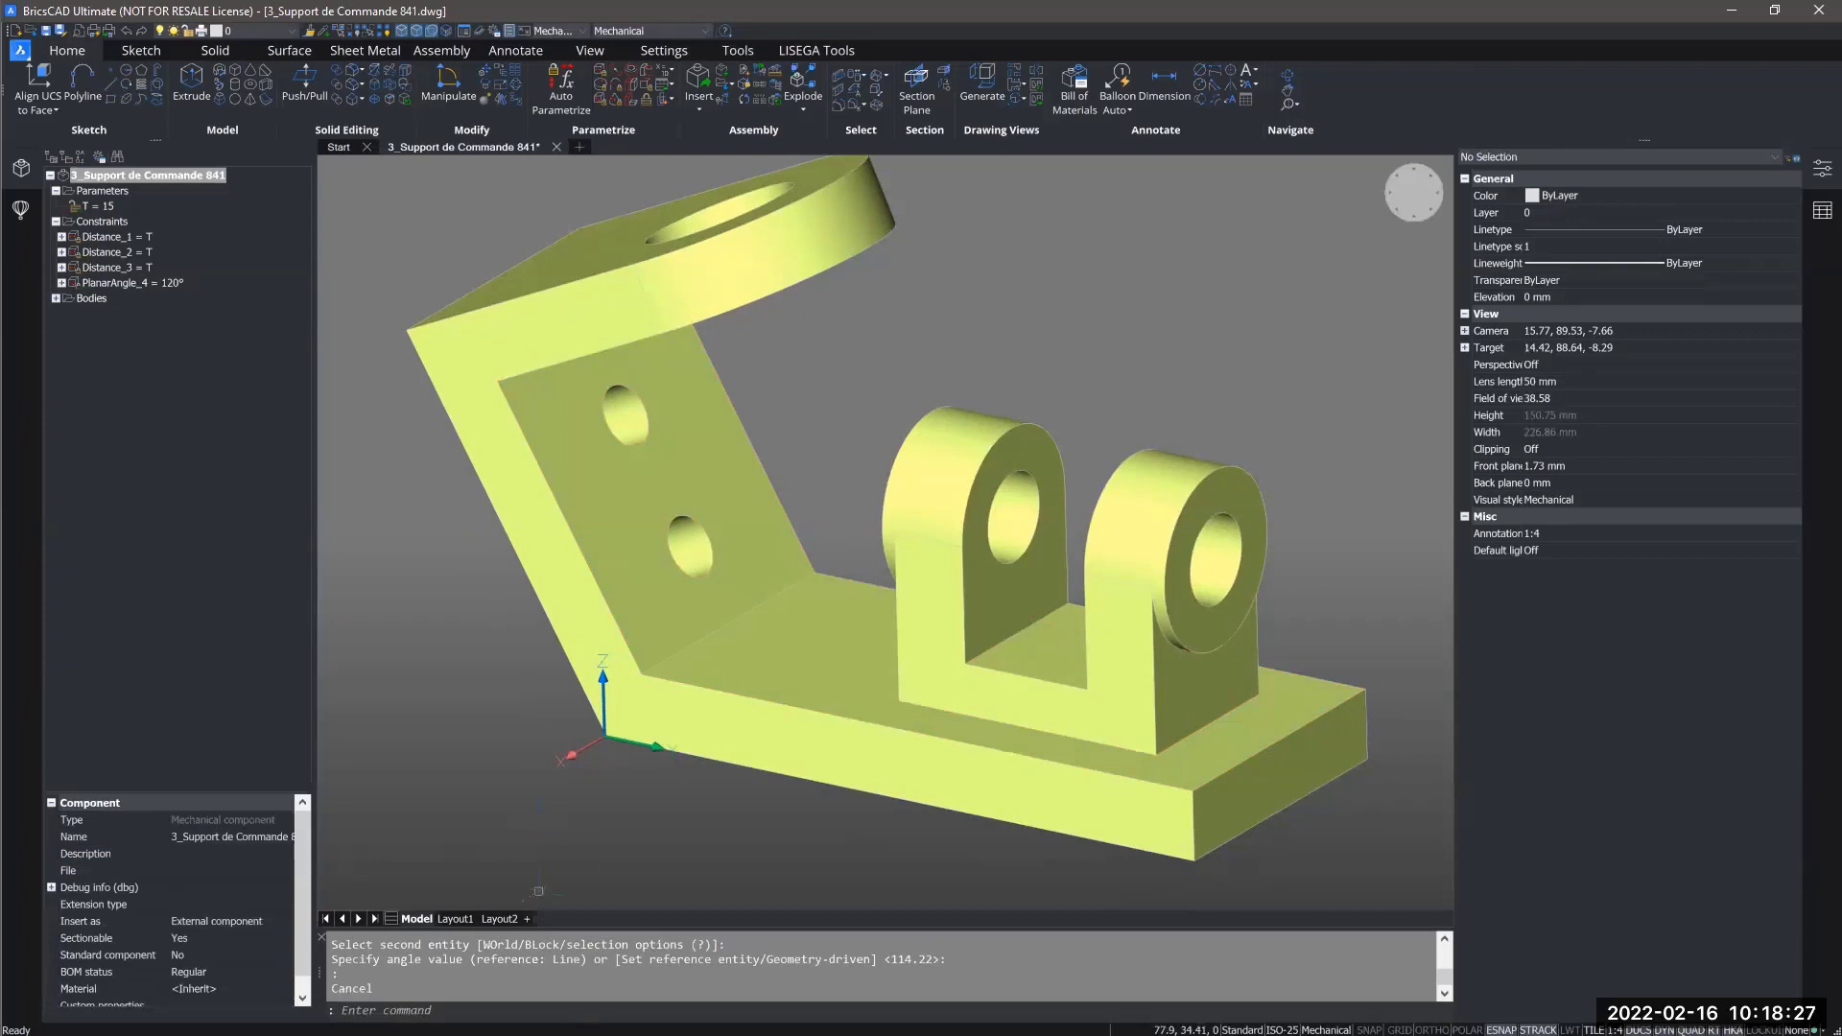
# Select the inclined wall's lower hole face and outer planar face, and examine the hole's orientation relative to the wall.
pyautogui.moveTo(493, 659); pyautogui.dragTo(519, 611, button='middle')
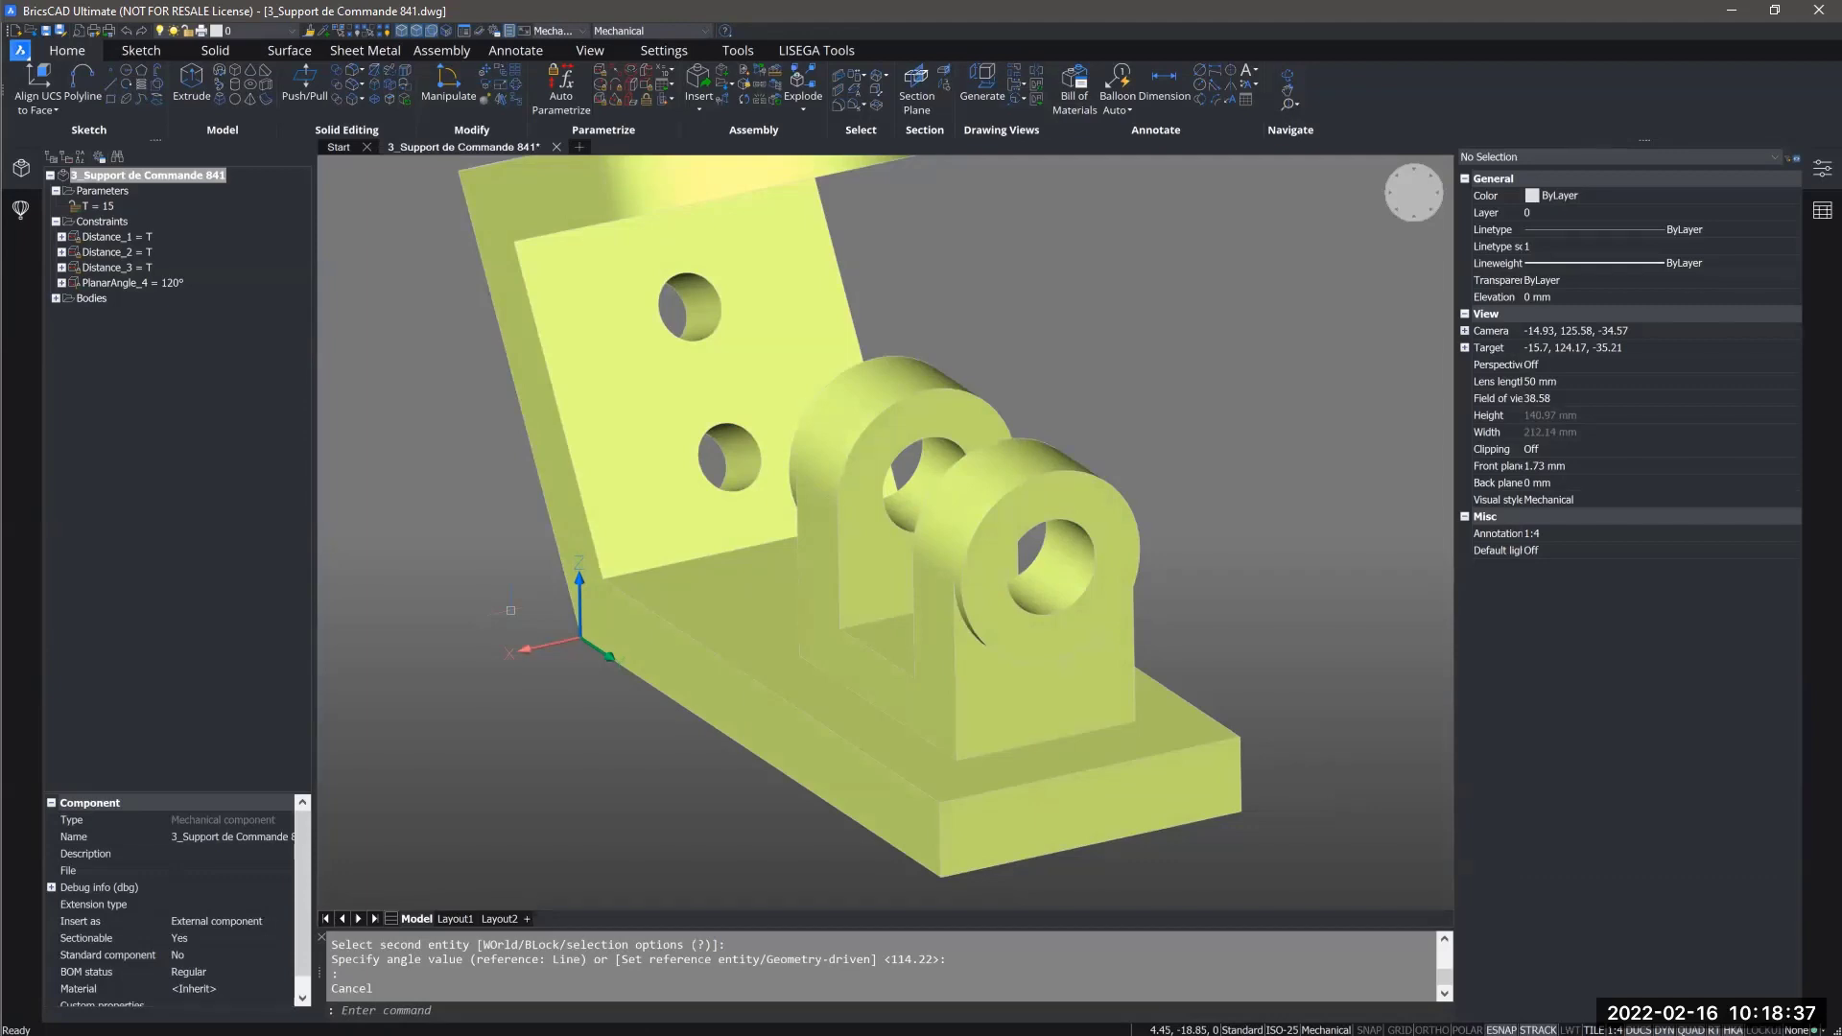
pyautogui.keyDown('shift'); pyautogui.moveTo(510, 610); pyautogui.dragTo(586, 497, button='middle'); pyautogui.keyUp('shift')
pyautogui.scroll(4, 654, 550)
pyautogui.click(584, 495)
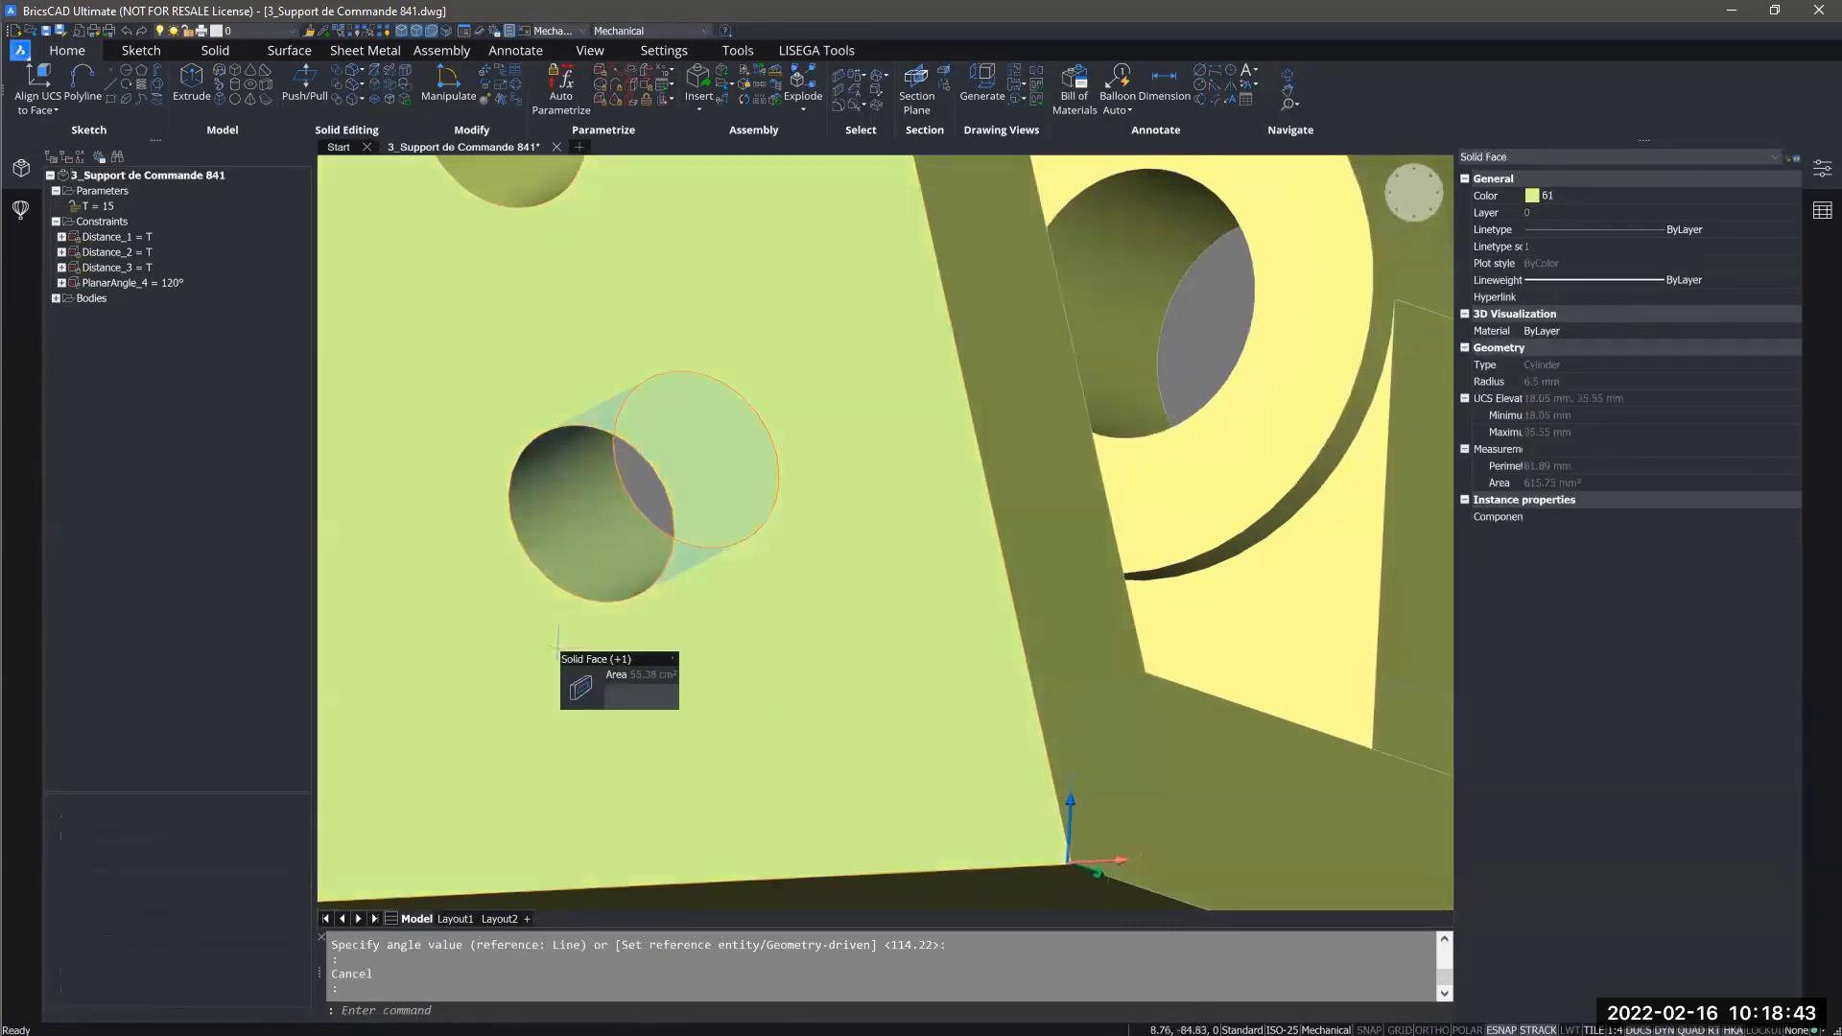
pyautogui.click(559, 649)
pyautogui.scroll(-6, 653, 735)
pyautogui.keyDown('shift'); pyautogui.moveTo(653, 735); pyautogui.dragTo(566, 734, button='middle'); pyautogui.keyUp('shift')
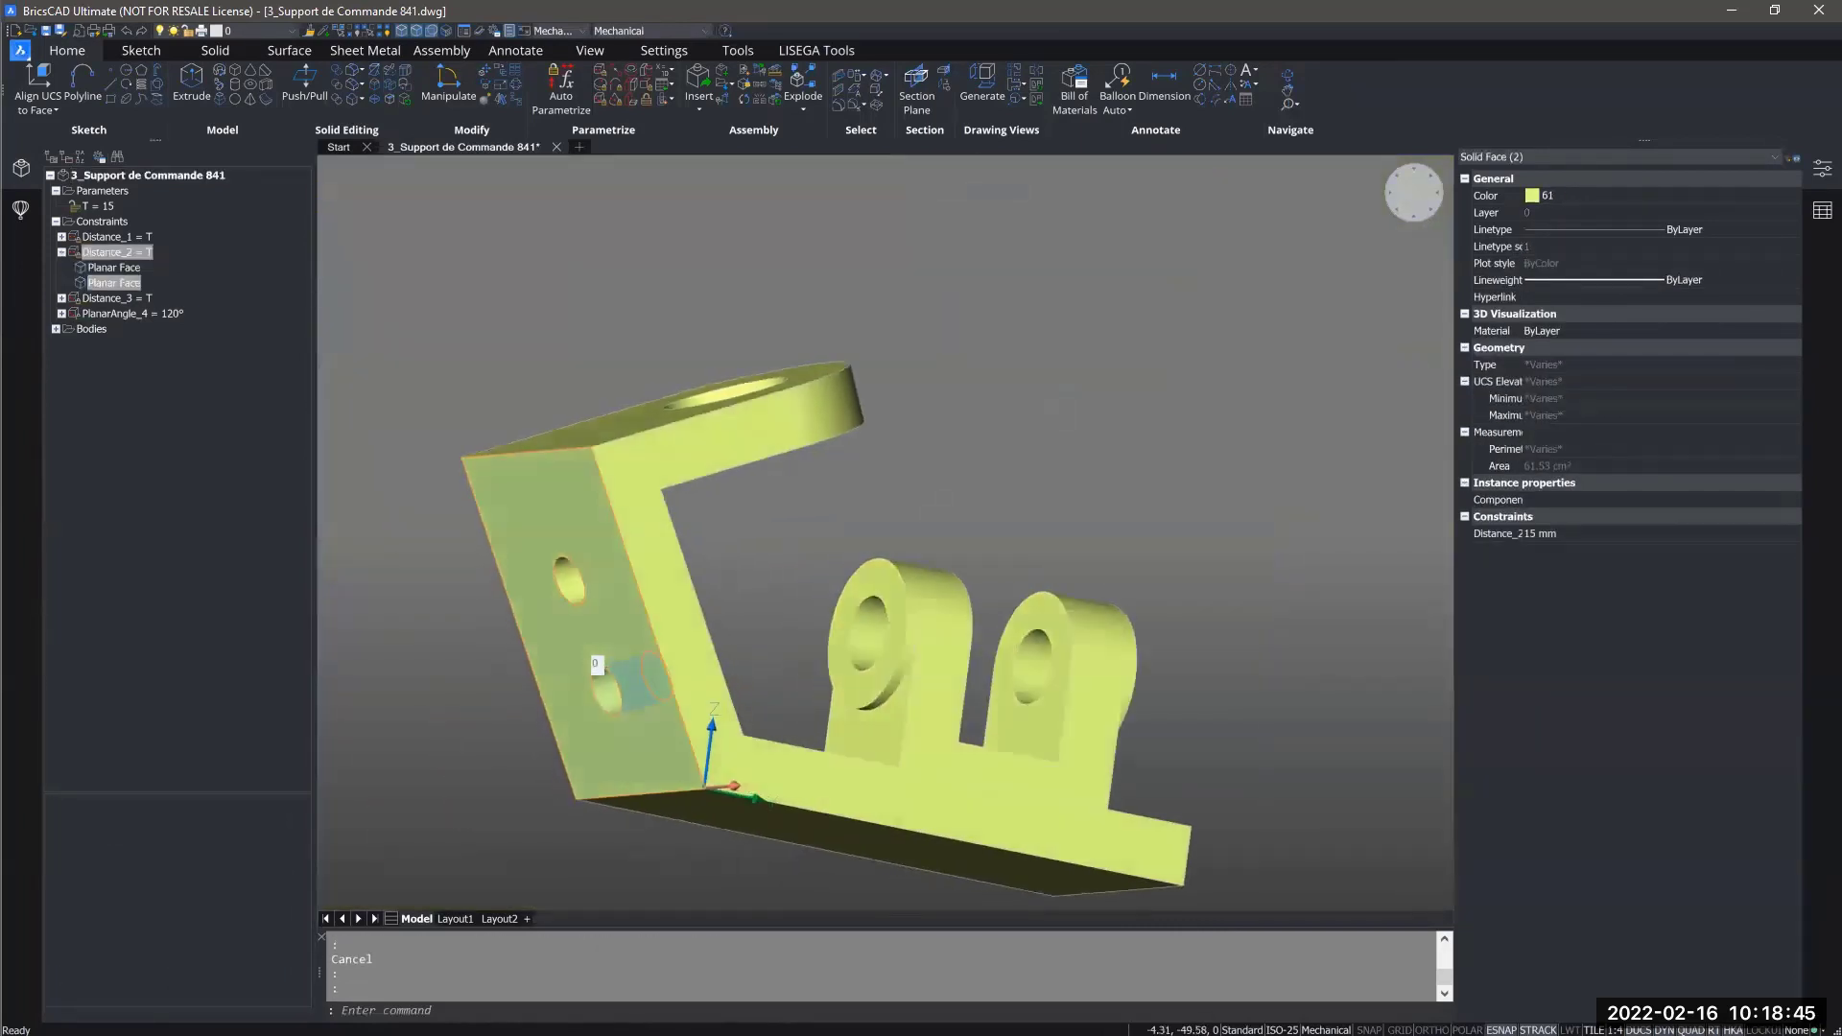
pyautogui.keyDown('shift'); pyautogui.moveTo(638, 643); pyautogui.dragTo(573, 744, button='middle'); pyautogui.keyUp('shift')
pyautogui.scroll(1, 575, 667)
pyautogui.scroll(2, 576, 667)
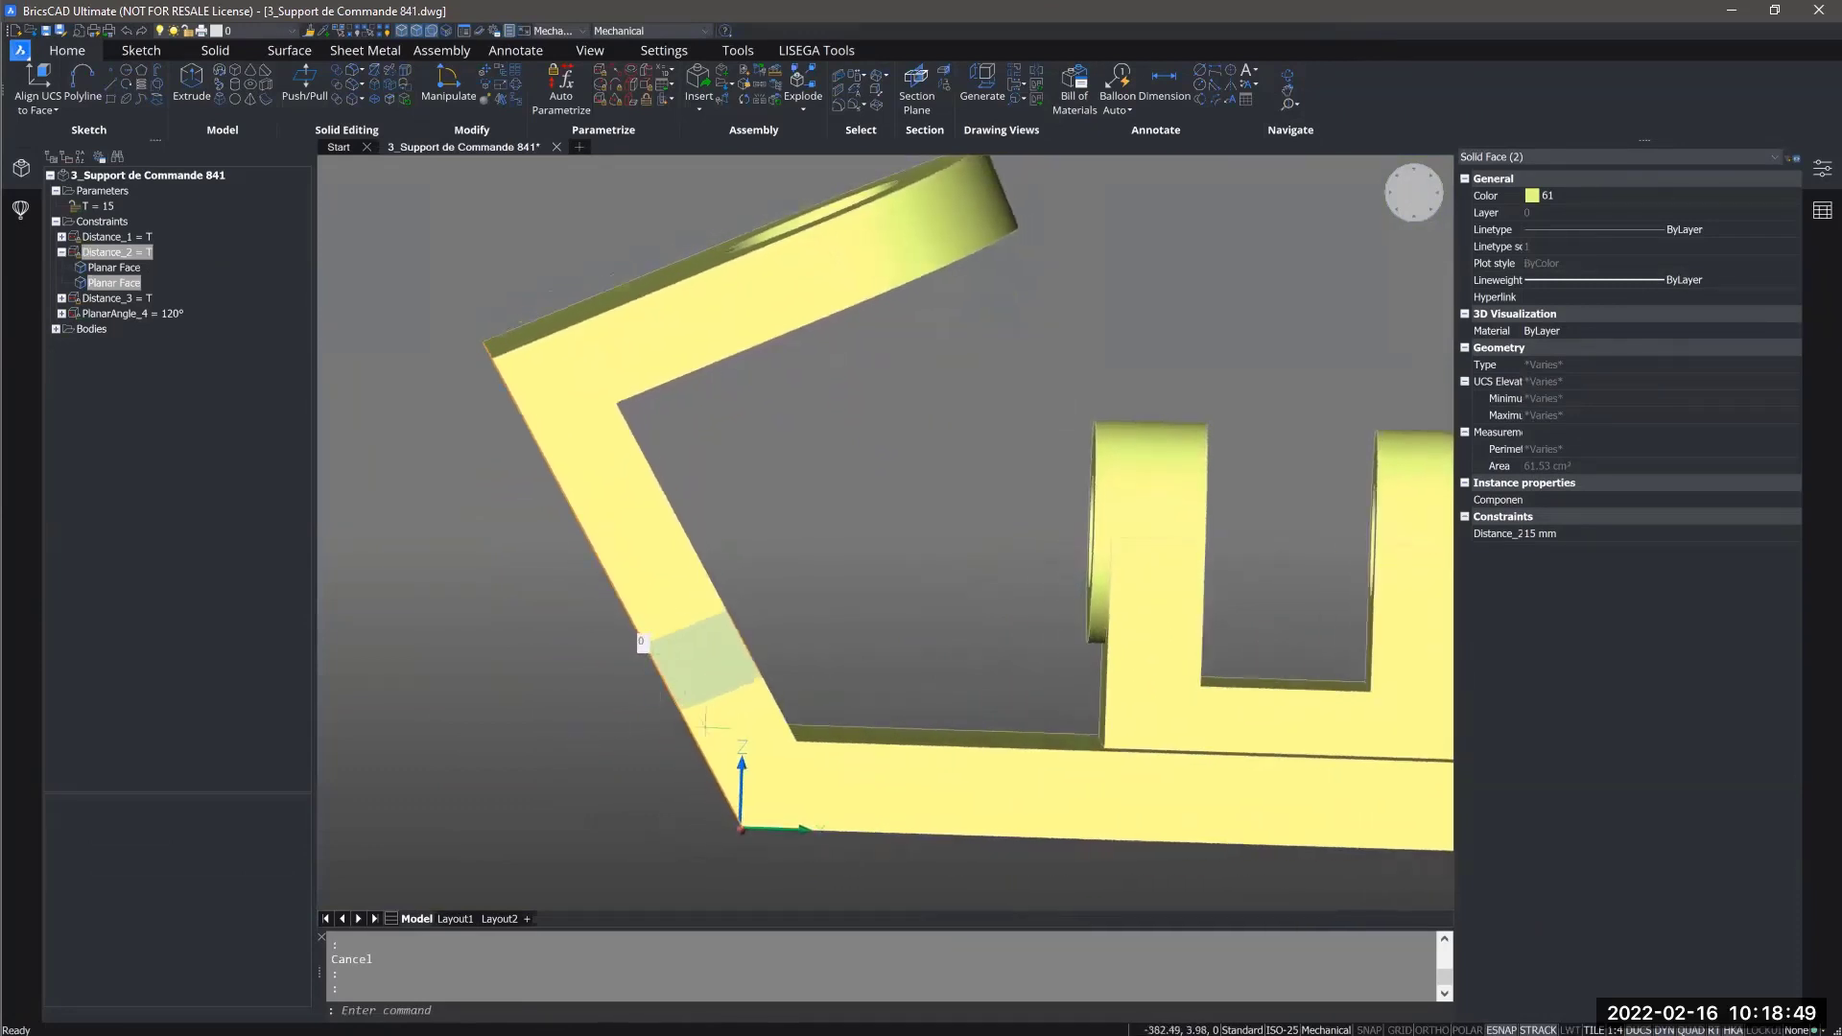
# Clear the face selection and undo the 120-degree change together with the 3D angle constraint on the inclined wall.
pyautogui.rightClick(636, 767)
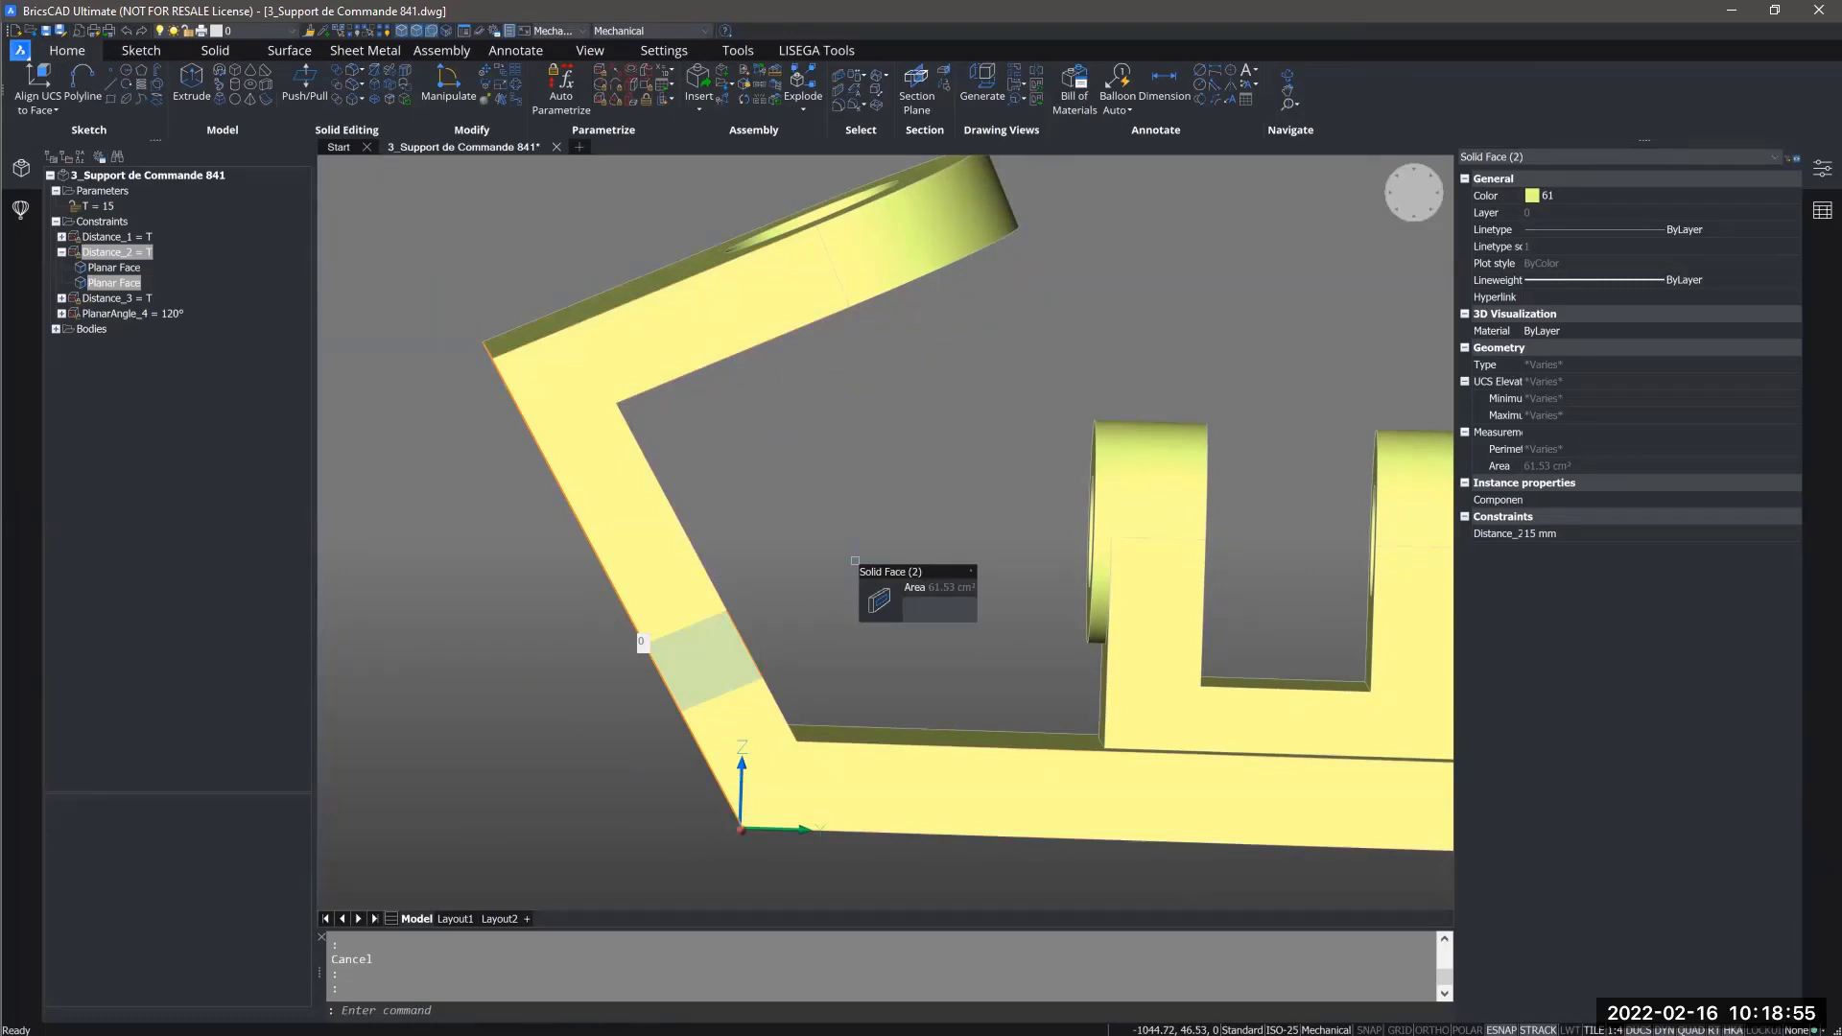
pyautogui.press('Escape')
pyautogui.keyDown('shift'); pyautogui.moveTo(851, 625); pyautogui.dragTo(954, 509, button='middle'); pyautogui.keyUp('shift')
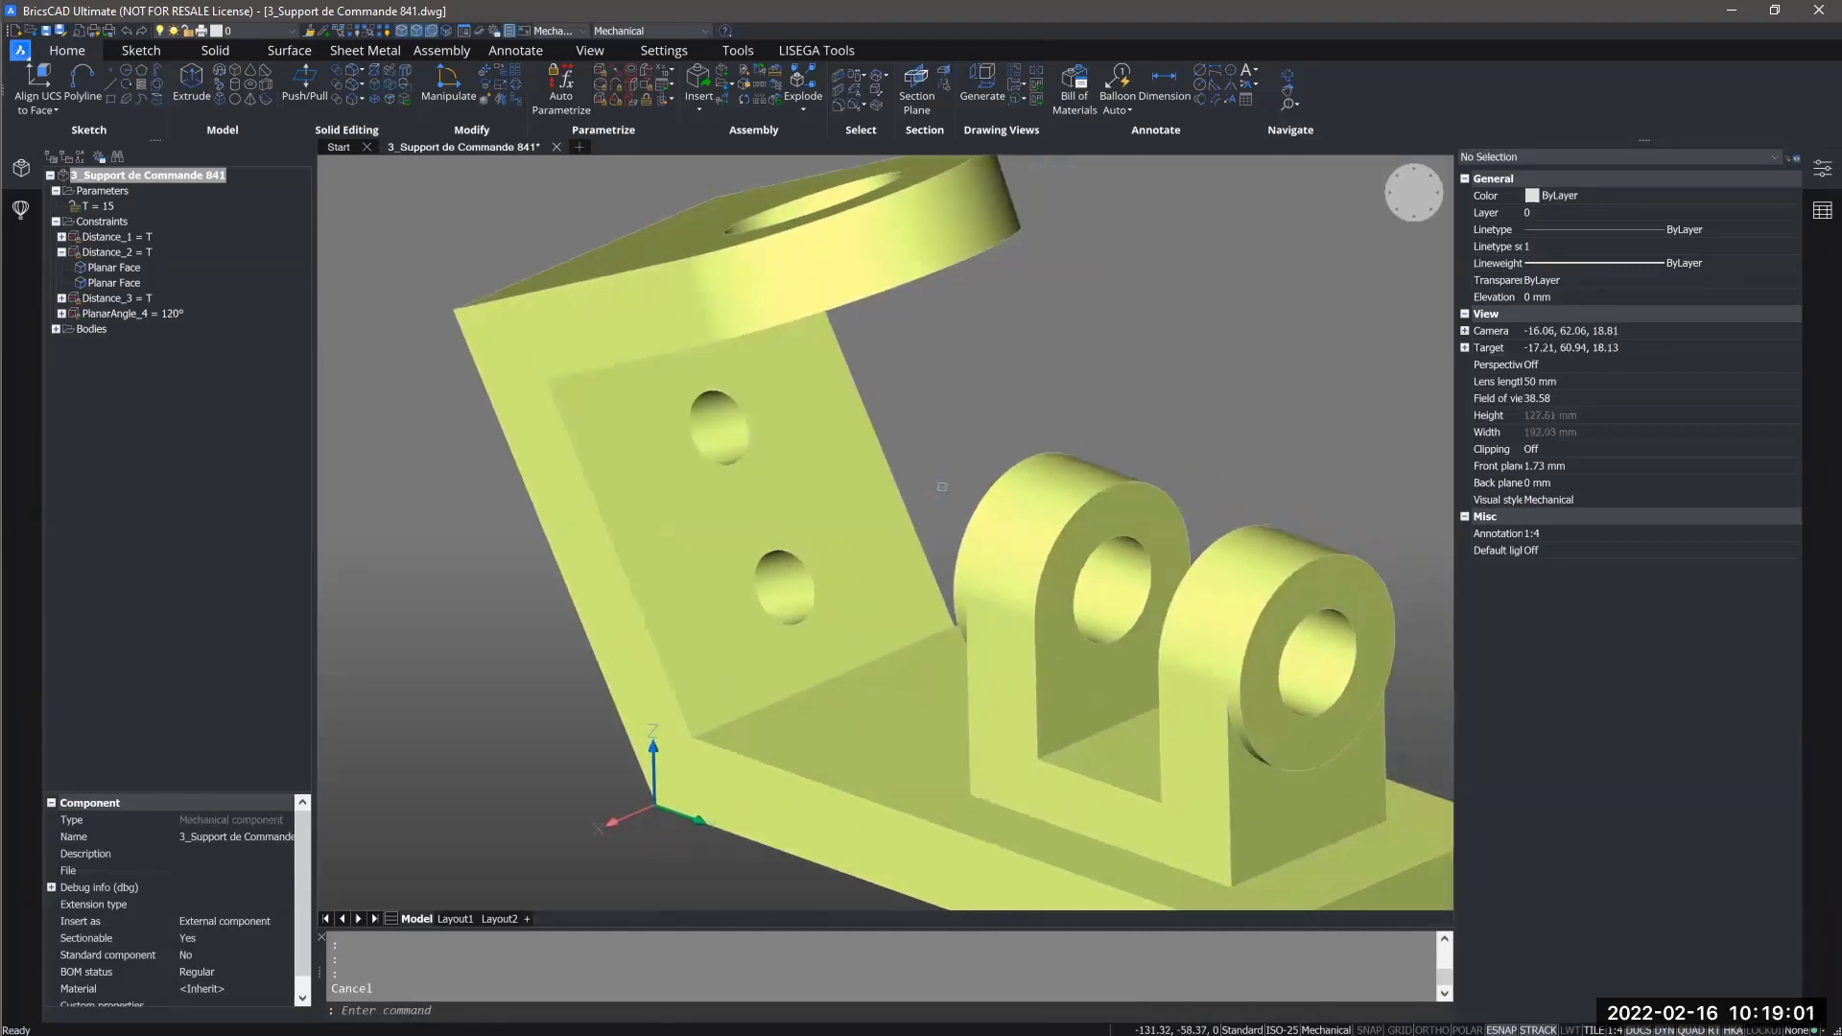
pyautogui.hotkey('ctrl', 'z')
pyautogui.hotkey('ctrl', 'z')
pyautogui.hotkey('ctrl', 'z')
pyautogui.hotkey('ctrl', 'z')
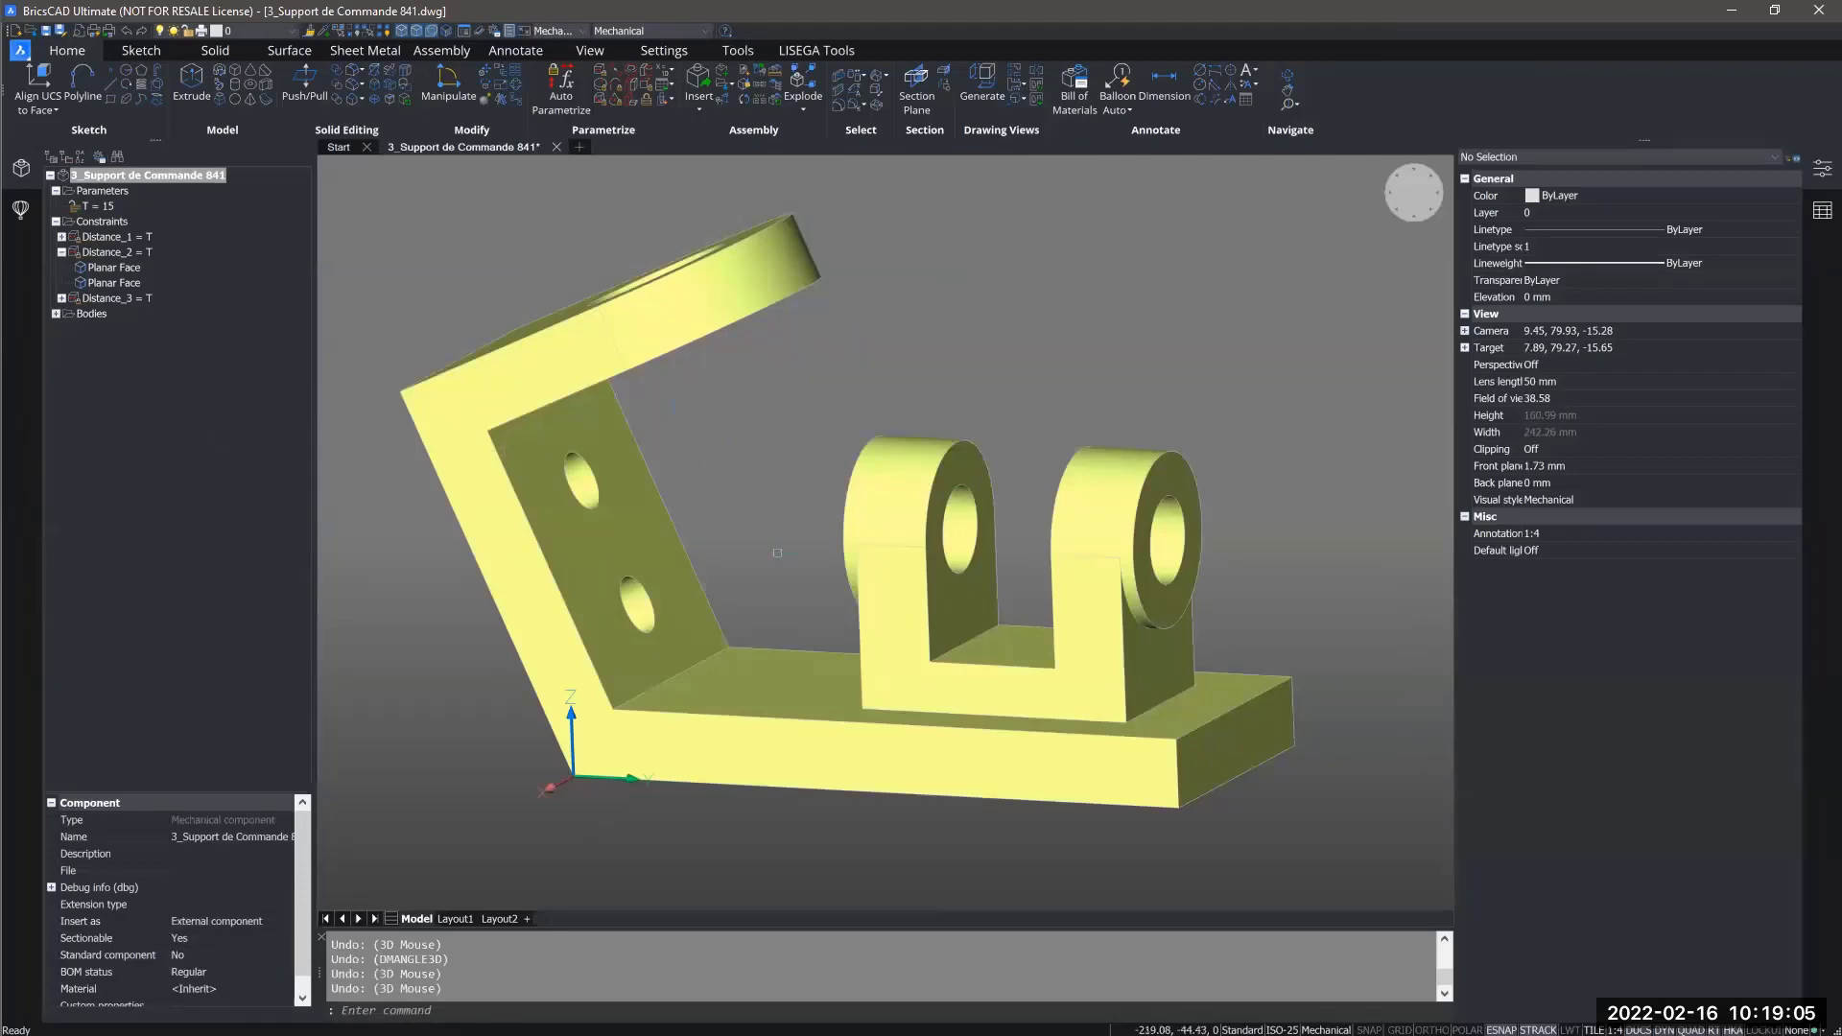
# Add a 3D angle constraint between the base plate's upper face and the inclined wall's inner face, keeping the current angle, and select it.
pyautogui.moveTo(826, 557); pyautogui.dragTo(758, 581, button='middle')
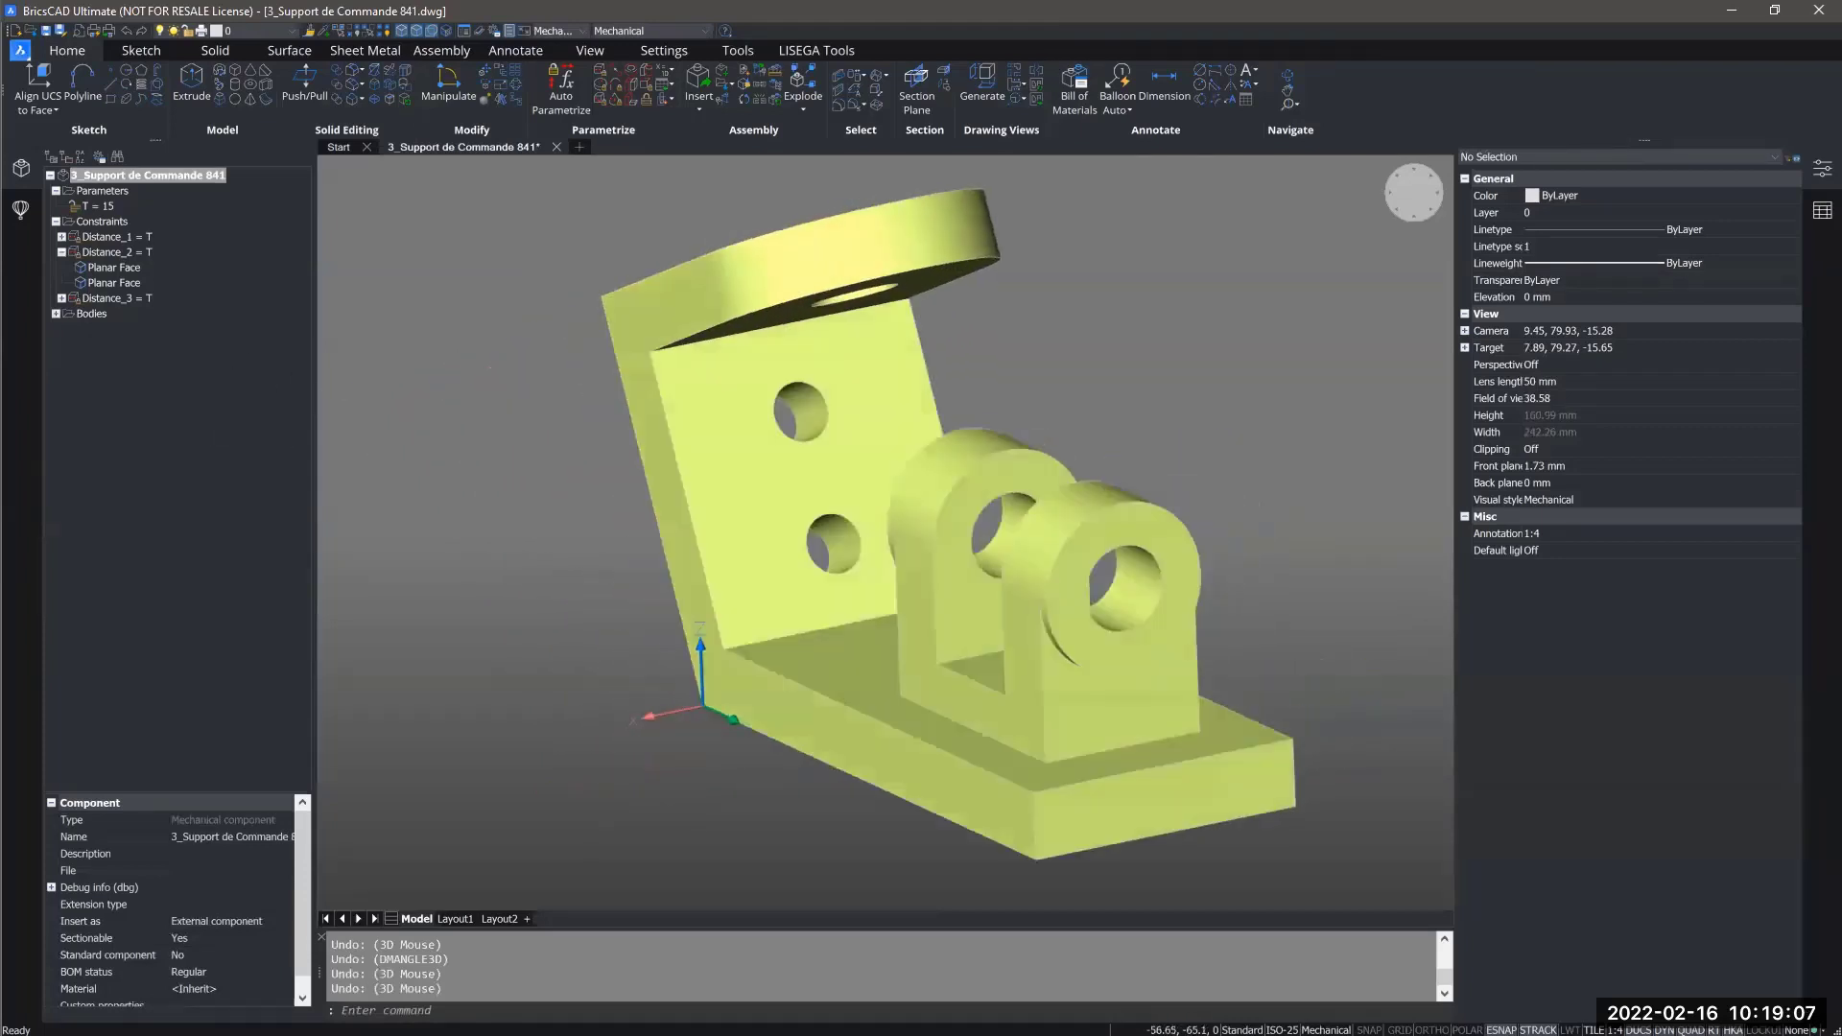
pyautogui.click(600, 99)
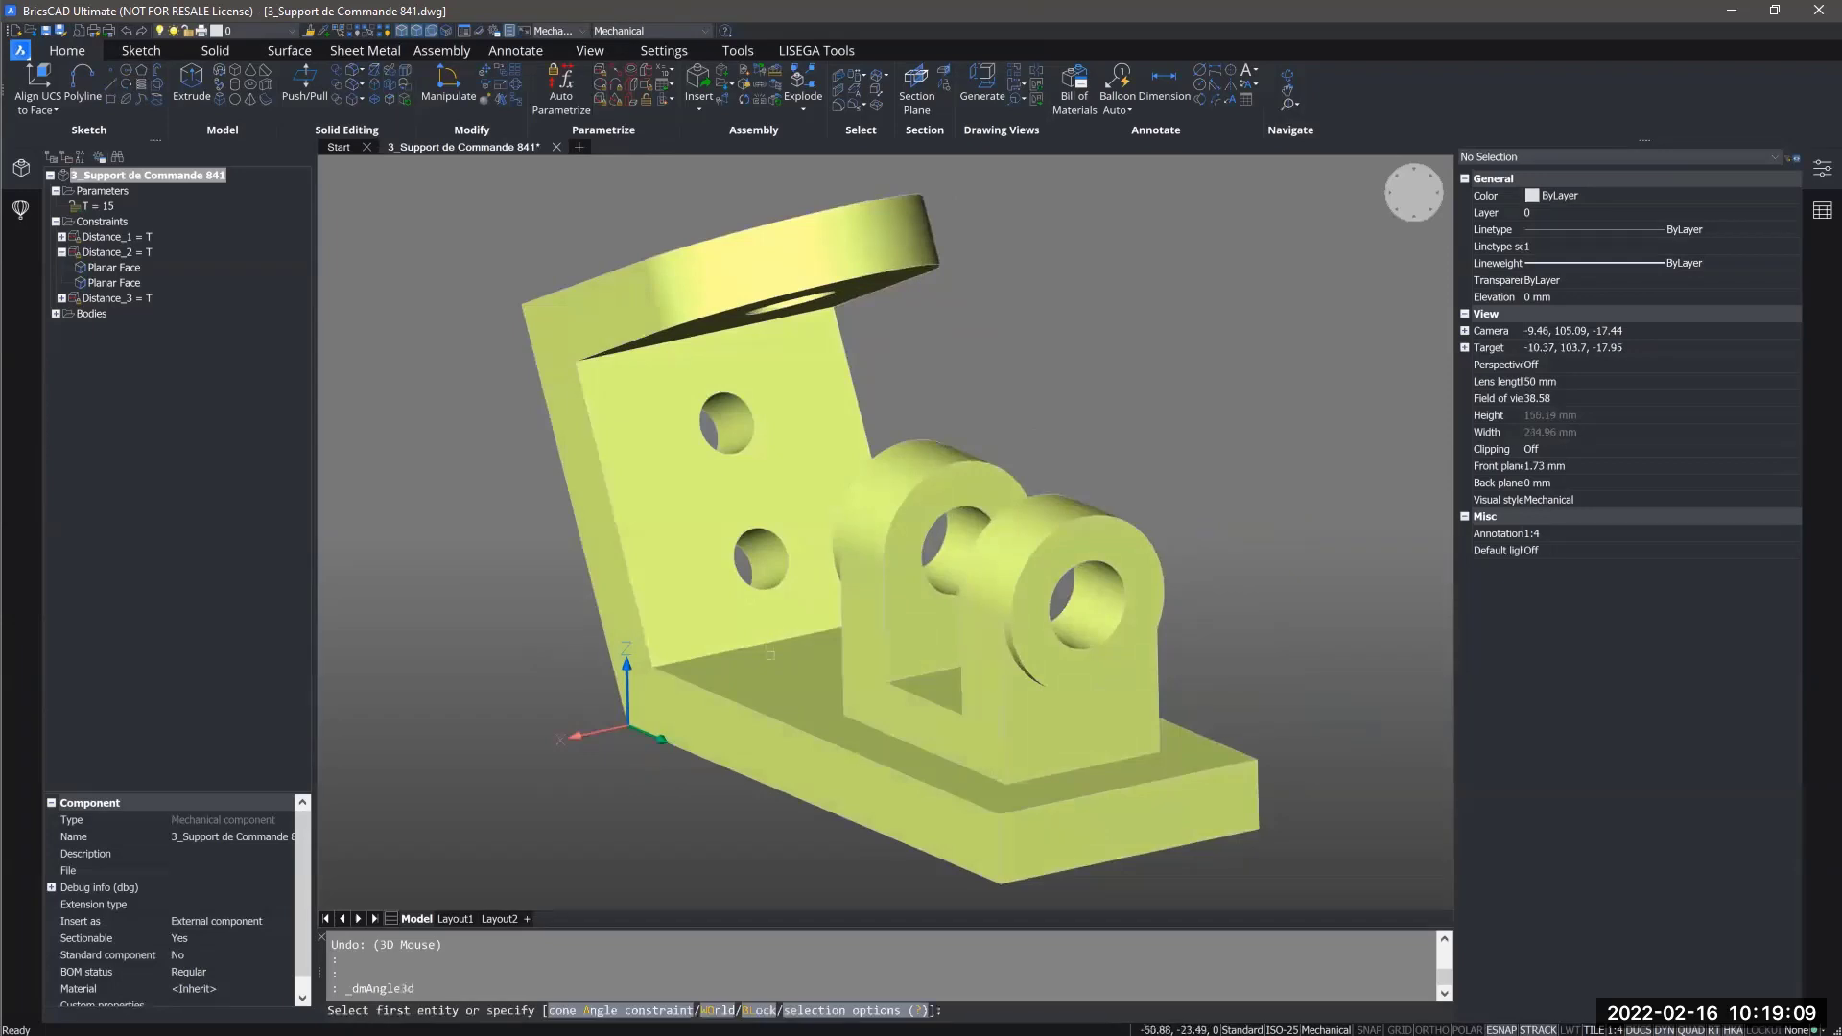
pyautogui.click(741, 680)
pyautogui.click(735, 634)
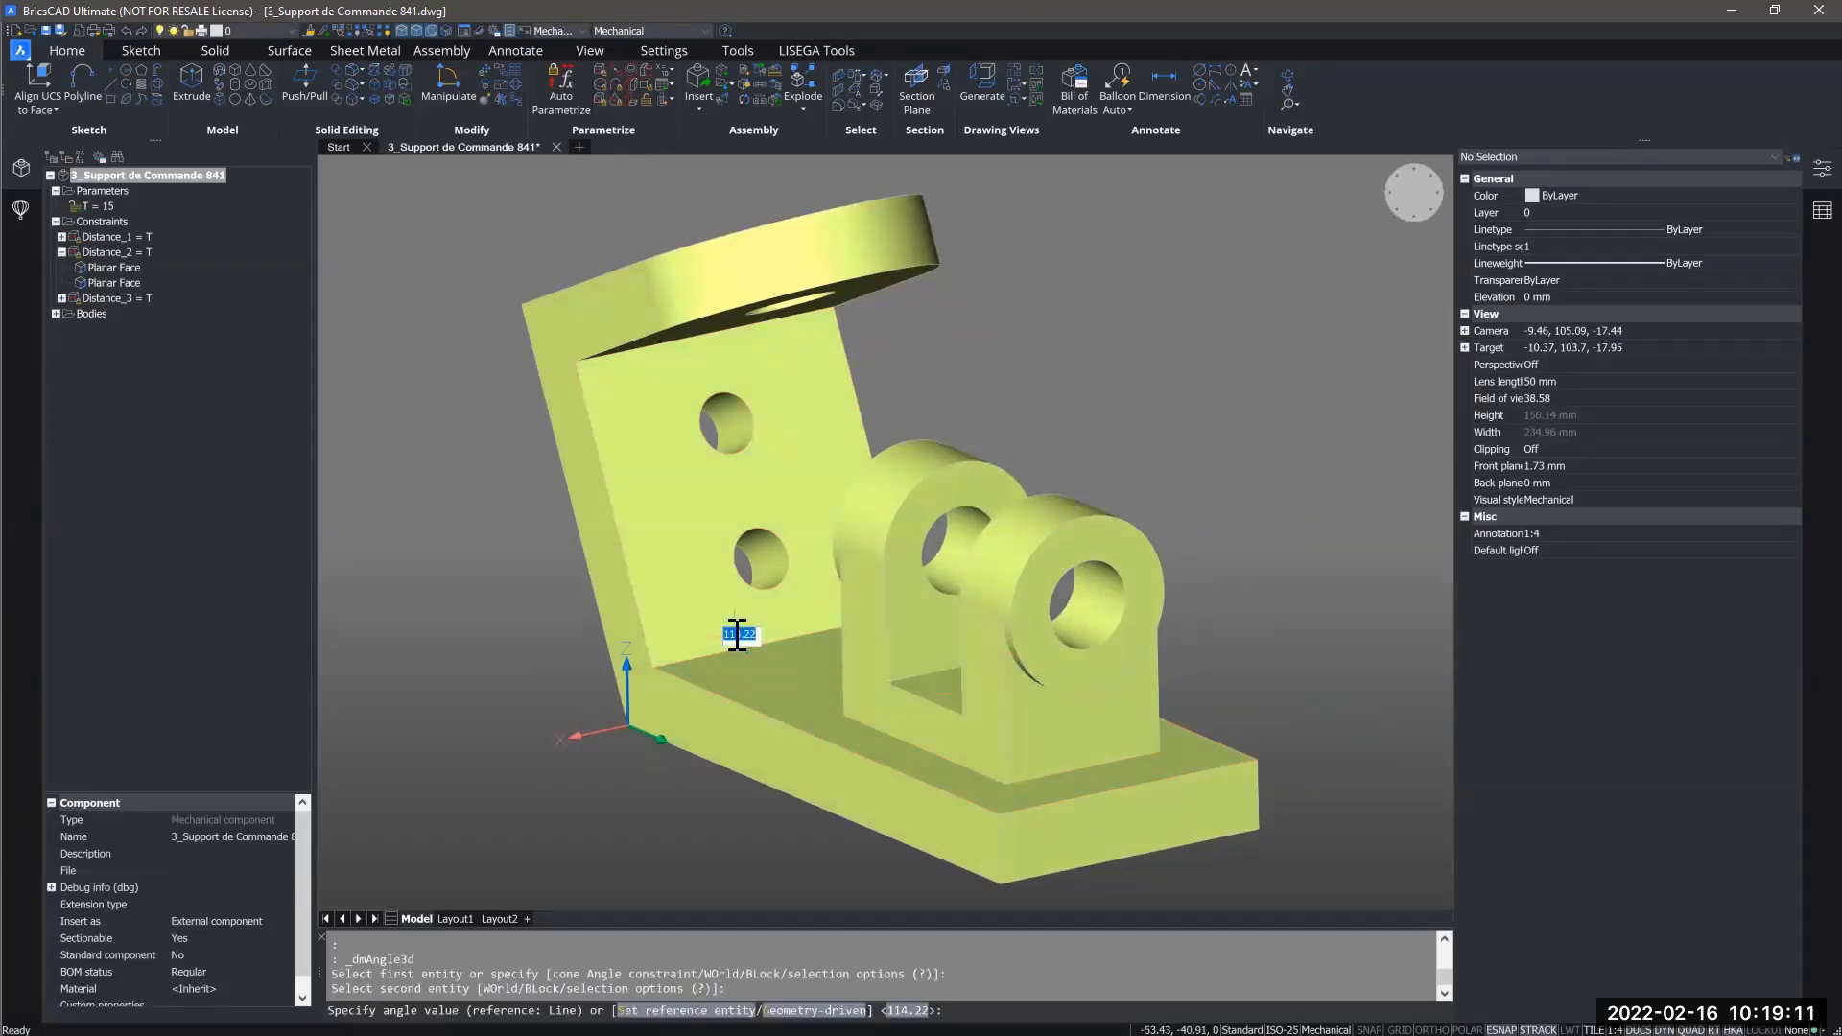
pyautogui.press('Return')
pyautogui.click(170, 315)
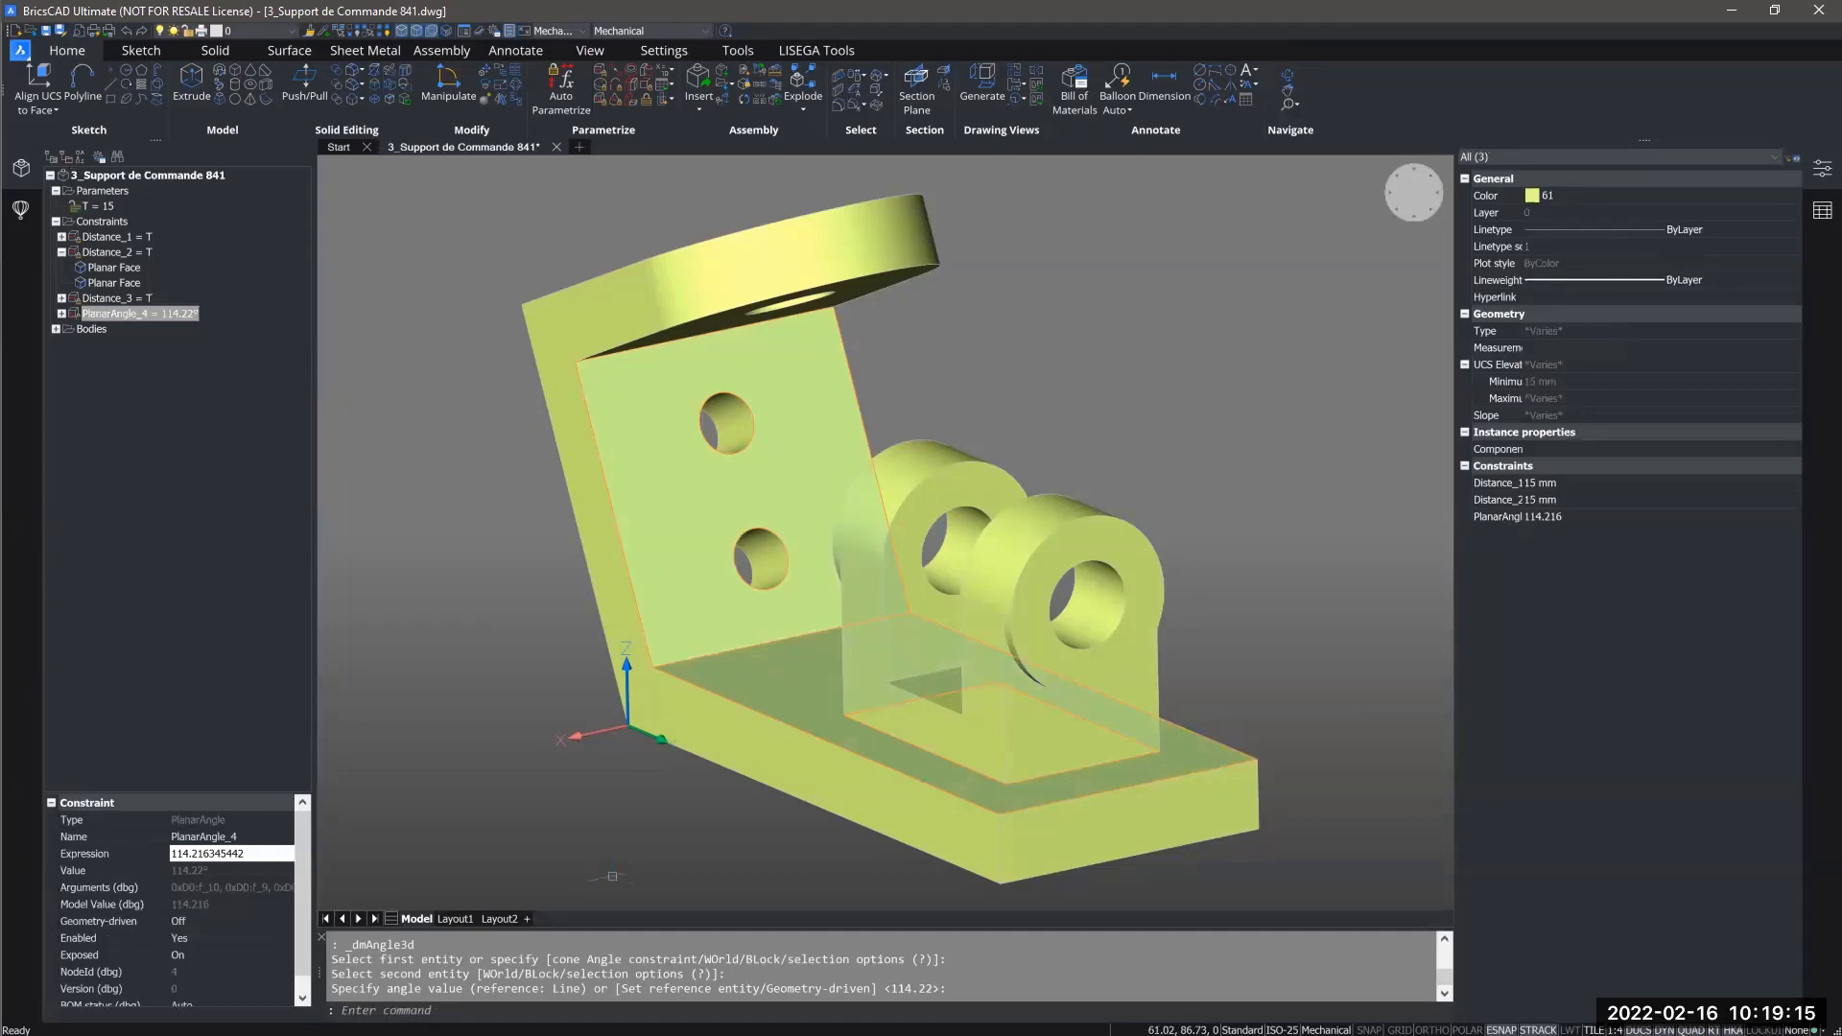
# Enable two Design Intent recognition options, bringing DMRECOGNIZE to 24.
pyautogui.click(213, 53)
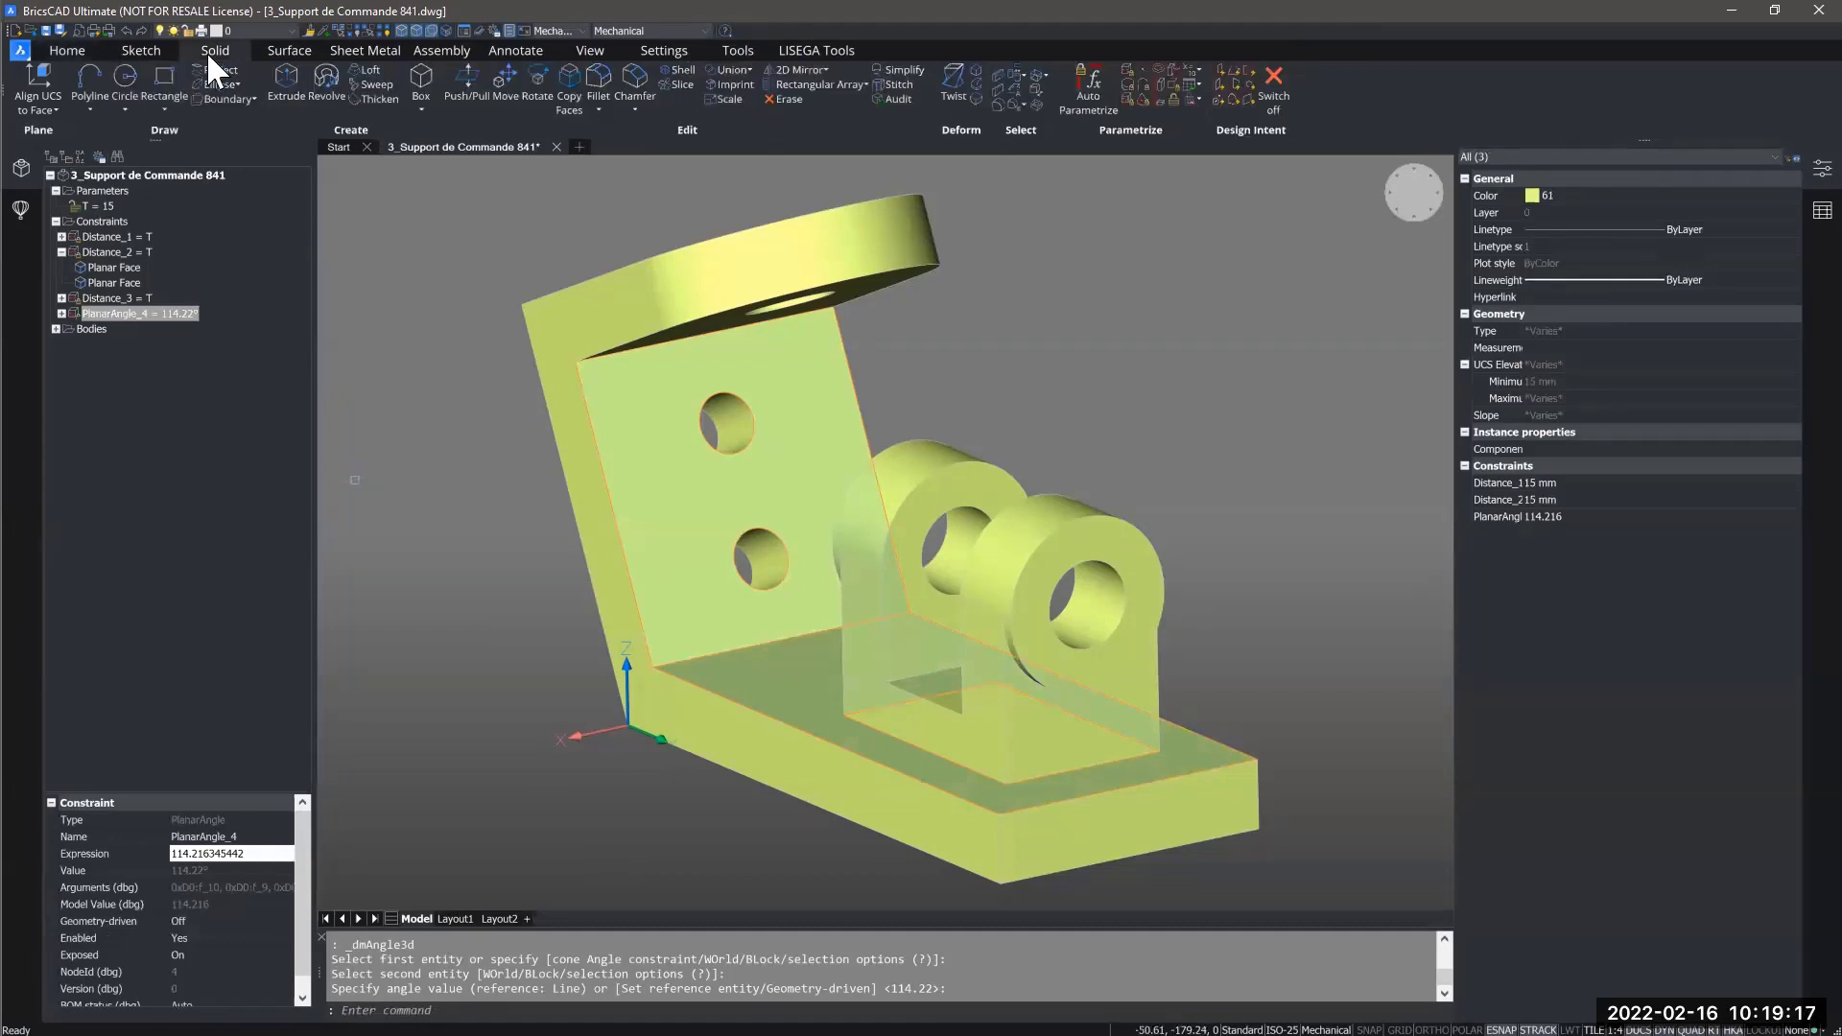
pyautogui.click(1234, 72)
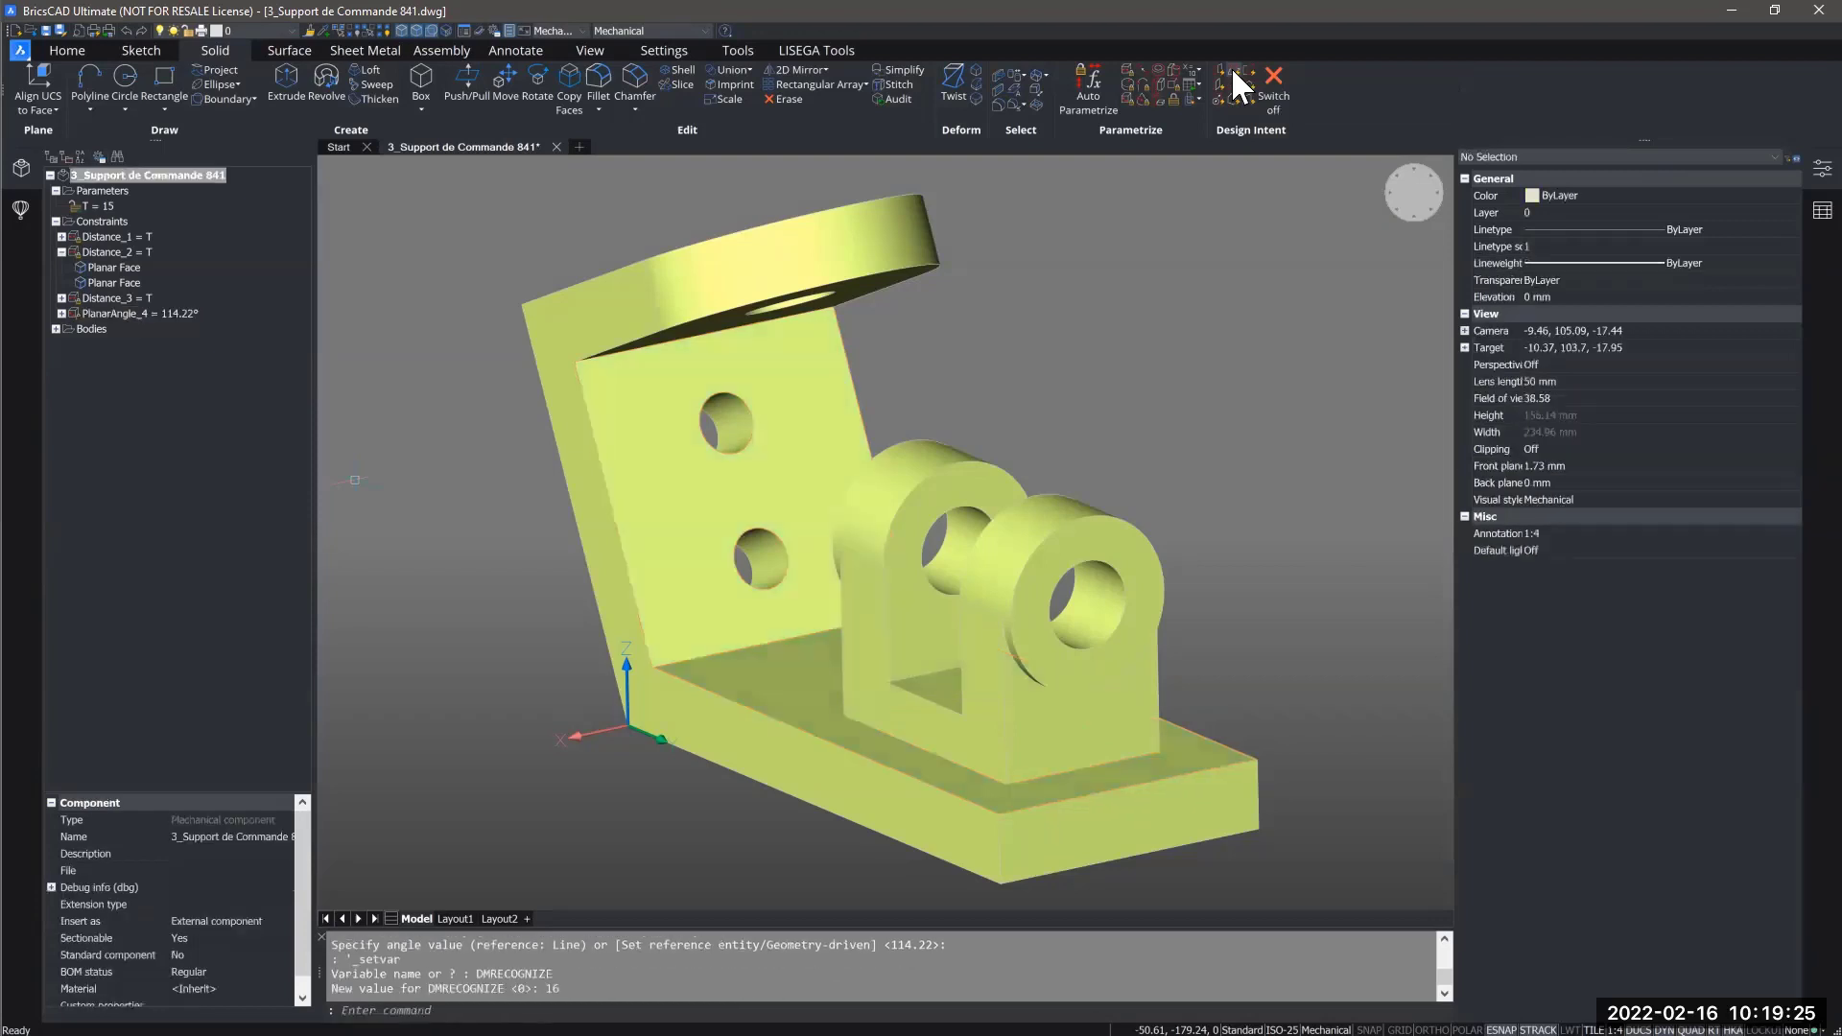
pyautogui.moveTo(731, 423)
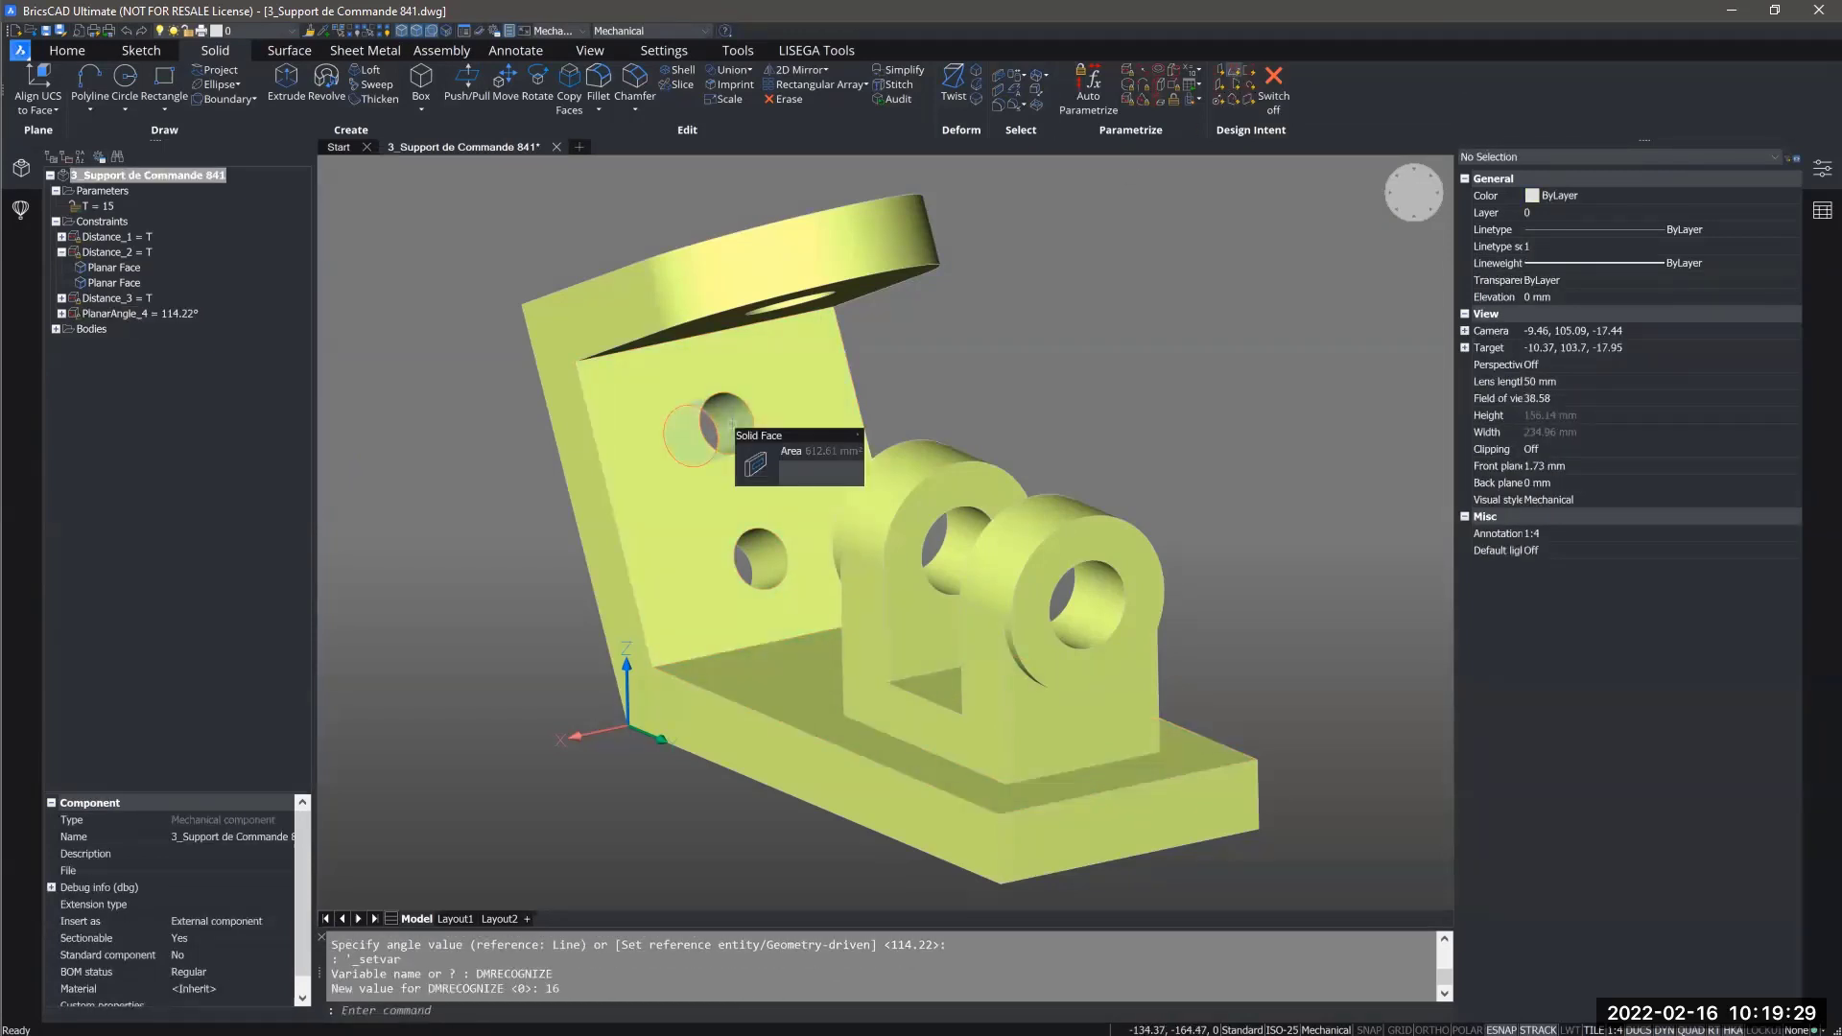
pyautogui.click(1233, 85)
# Set the planar angle constraint between the base plate and the inclined wall to 120 degrees.
pyautogui.keyDown('shift'); pyautogui.moveTo(1033, 377); pyautogui.dragTo(561, 418, button='middle'); pyautogui.keyUp('shift')
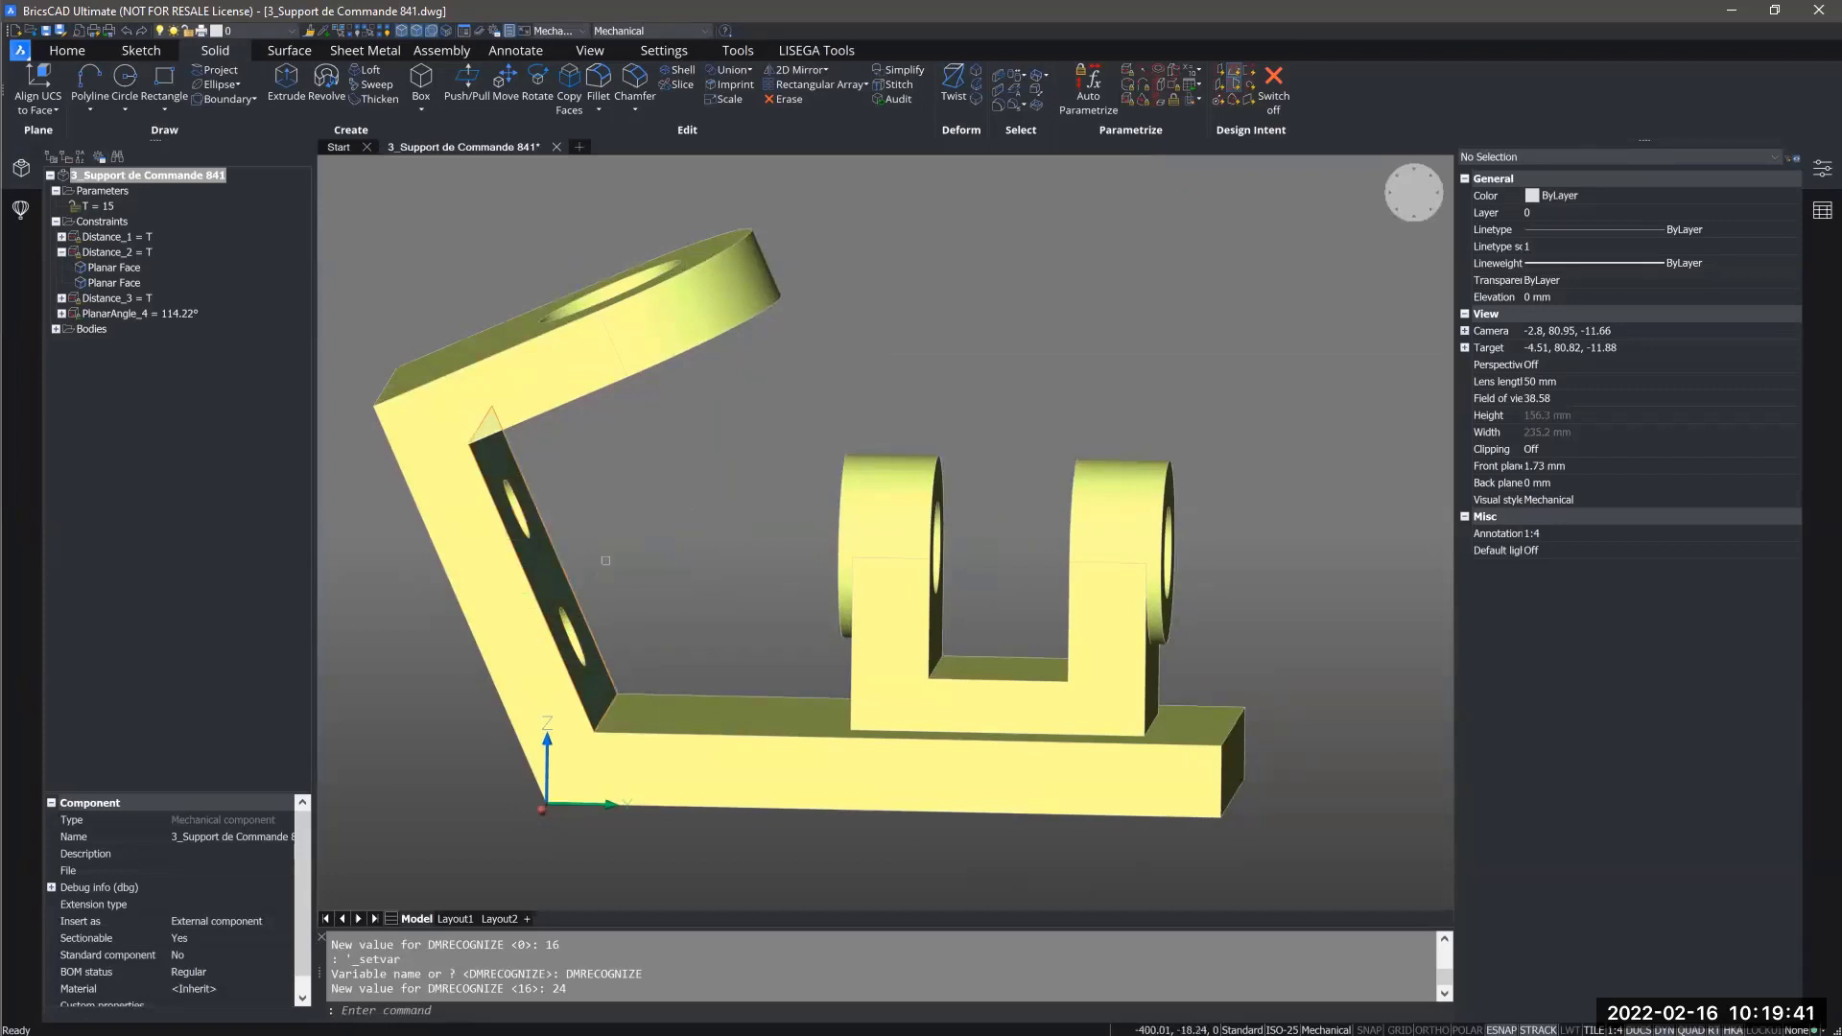
pyautogui.moveTo(814, 515); pyautogui.dragTo(919, 464, button='middle')
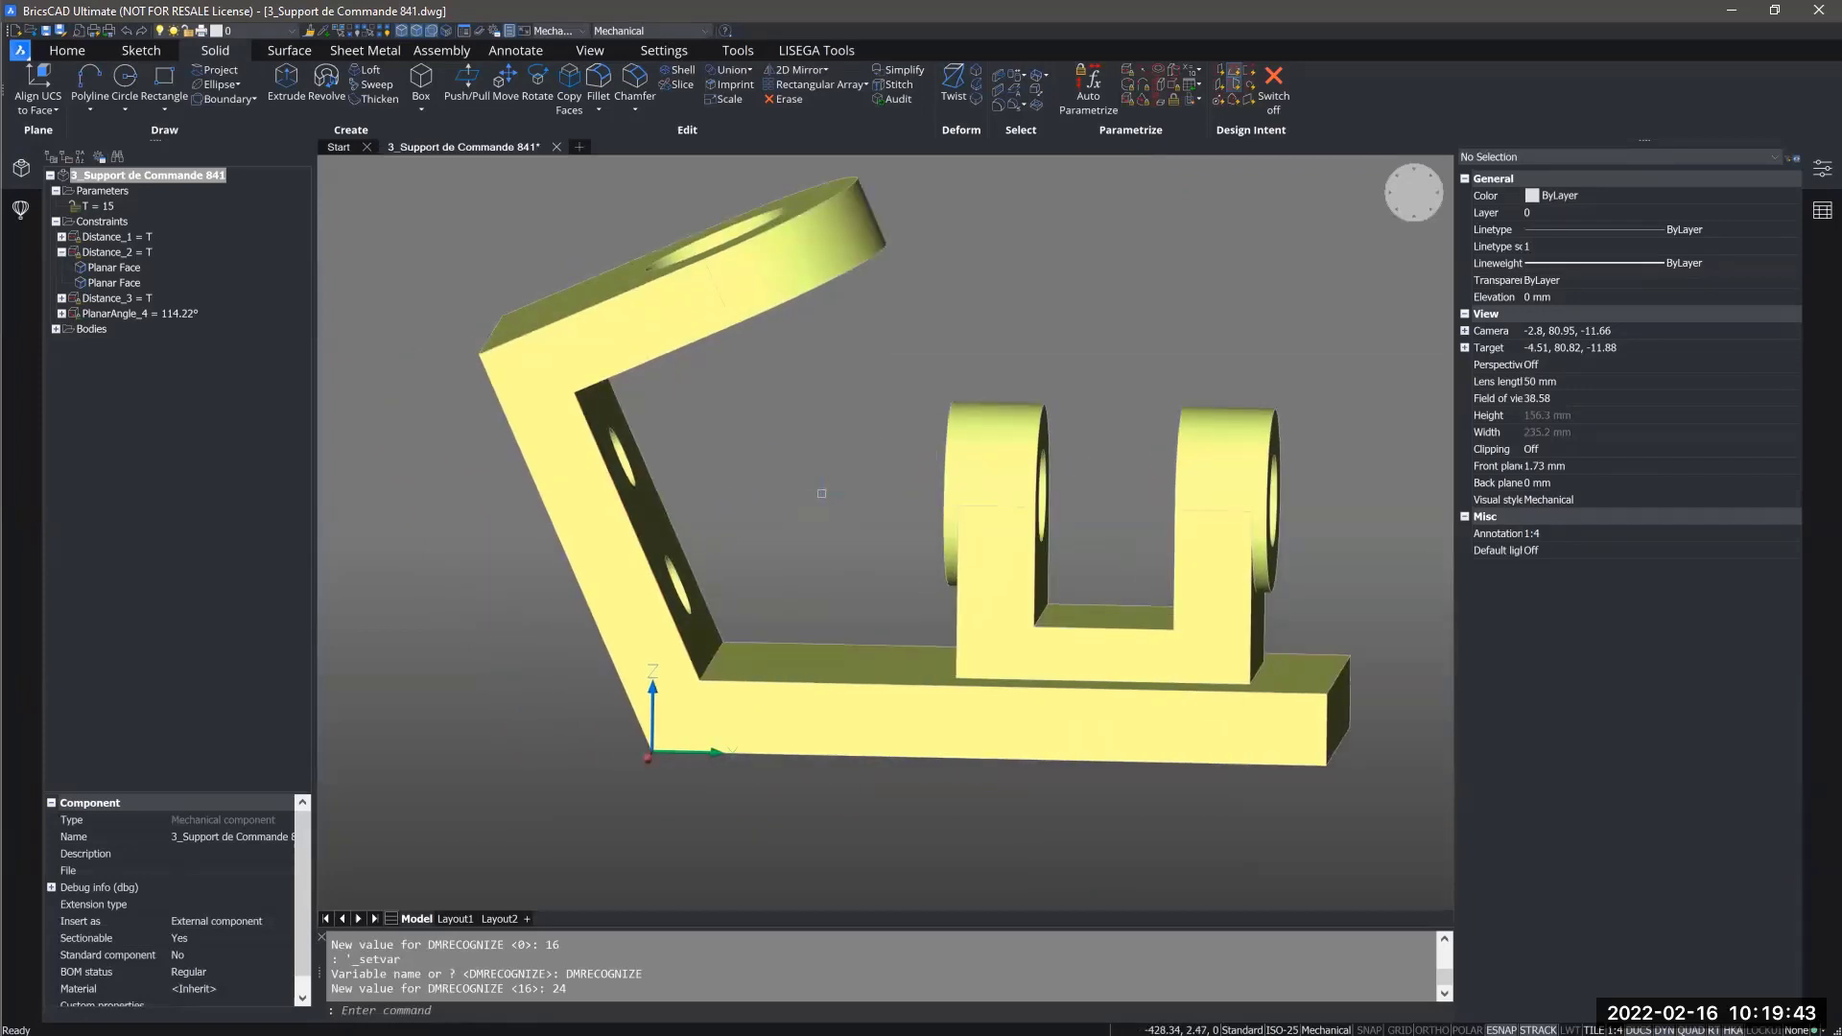
pyautogui.moveTo(822, 493); pyautogui.dragTo(849, 358, button='middle')
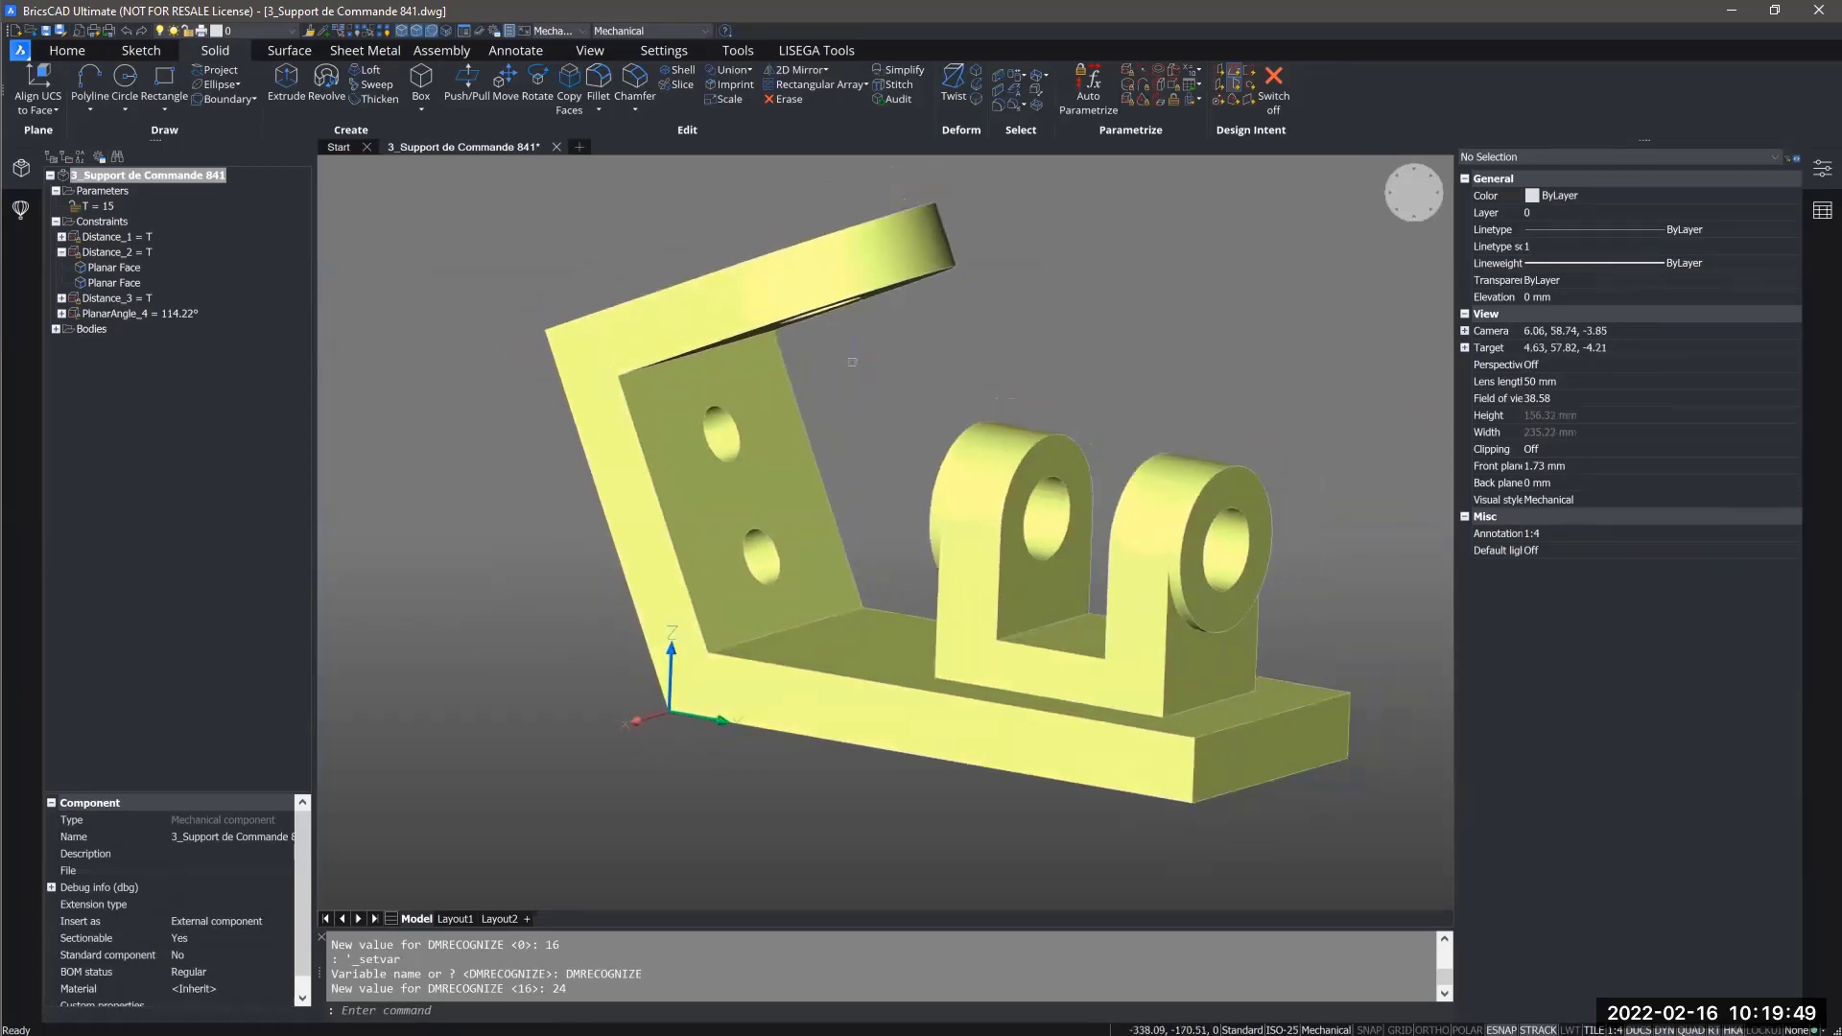
pyautogui.click(175, 314)
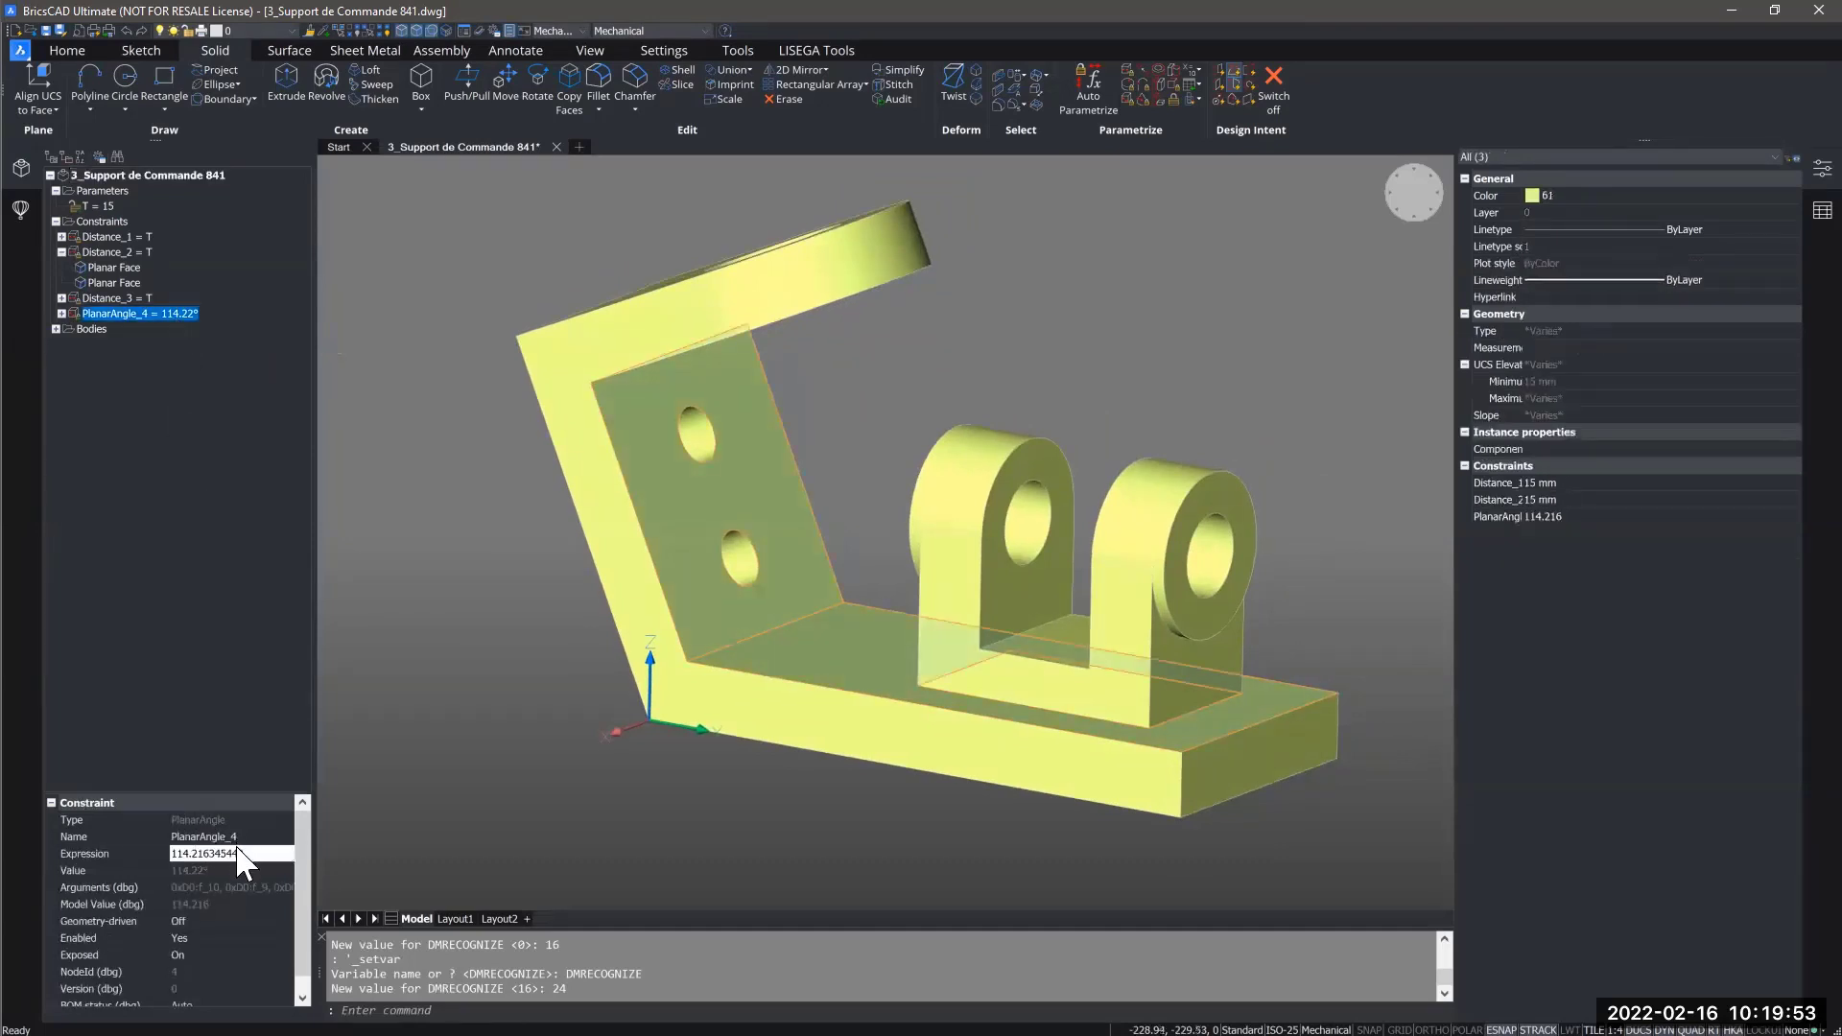
pyautogui.click(157, 856)
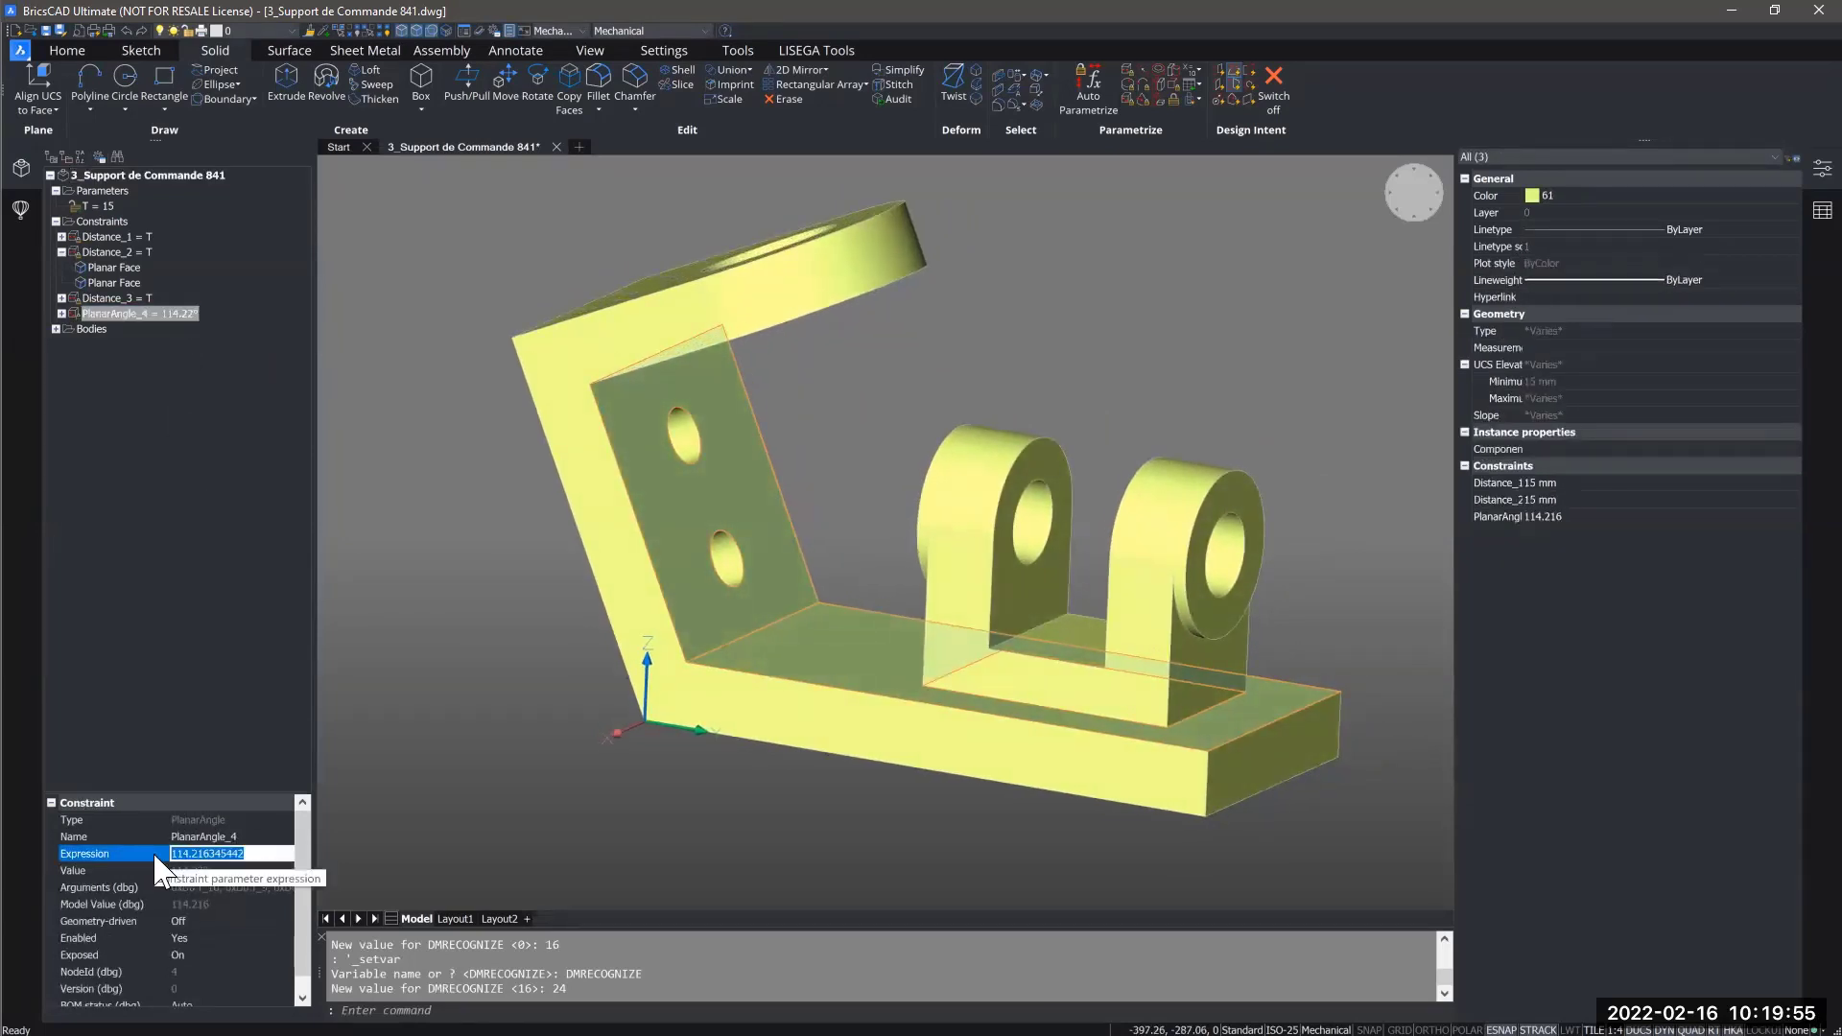
pyautogui.write('120')
pyautogui.press('Return')
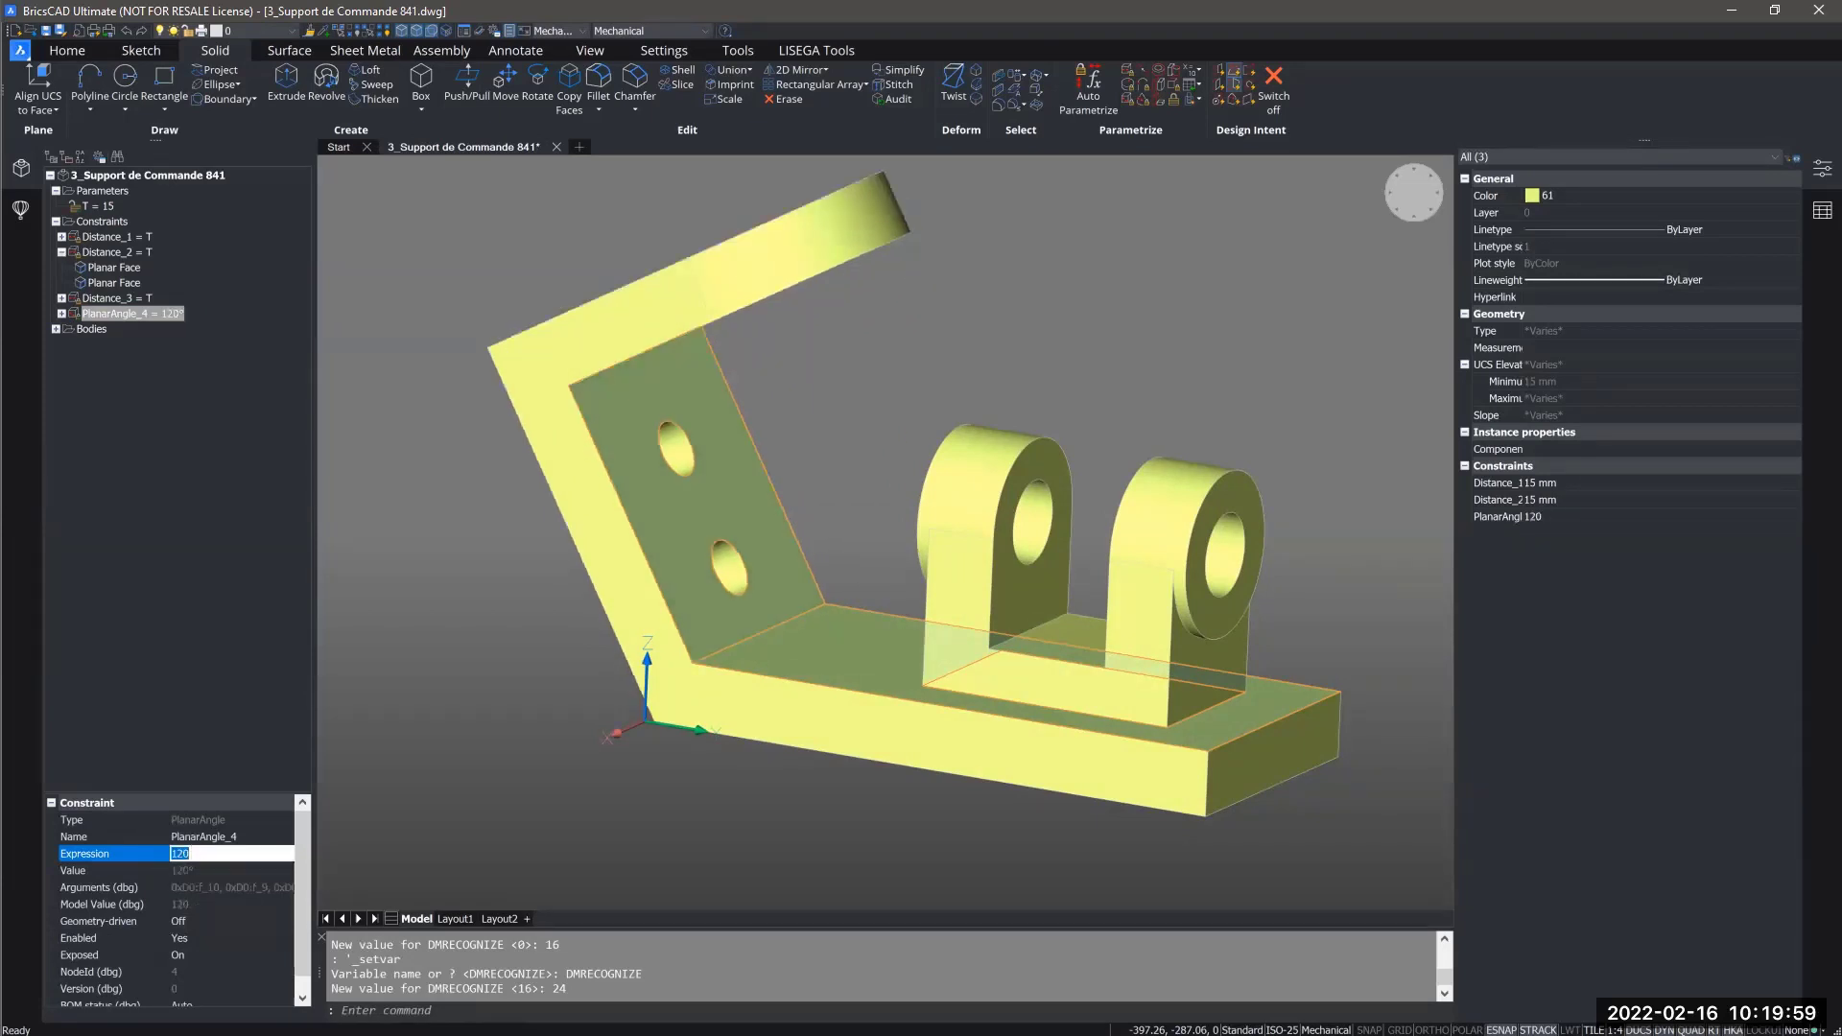
# Select both hole faces in the inclined wall, examine their orientation and the upper plate's stepped hole, and clear the selection.
pyautogui.moveTo(824, 485); pyautogui.dragTo(737, 595, button='middle')
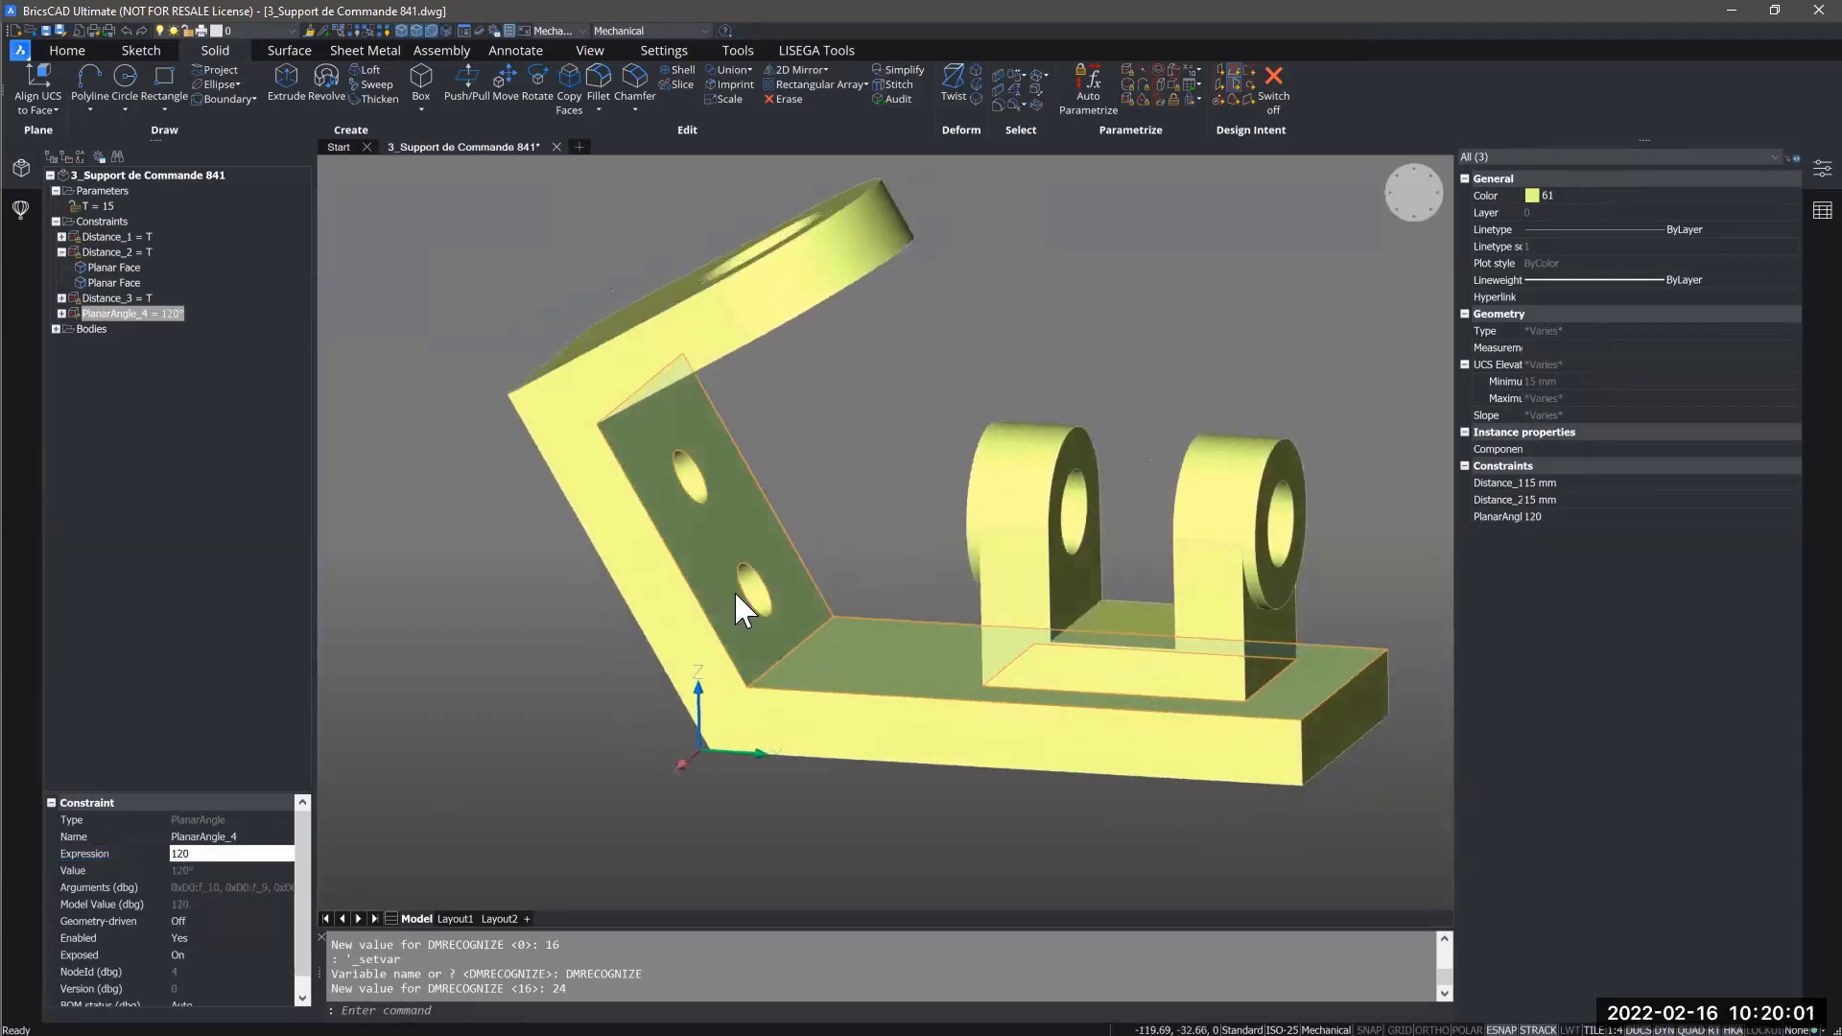
pyautogui.click(764, 585)
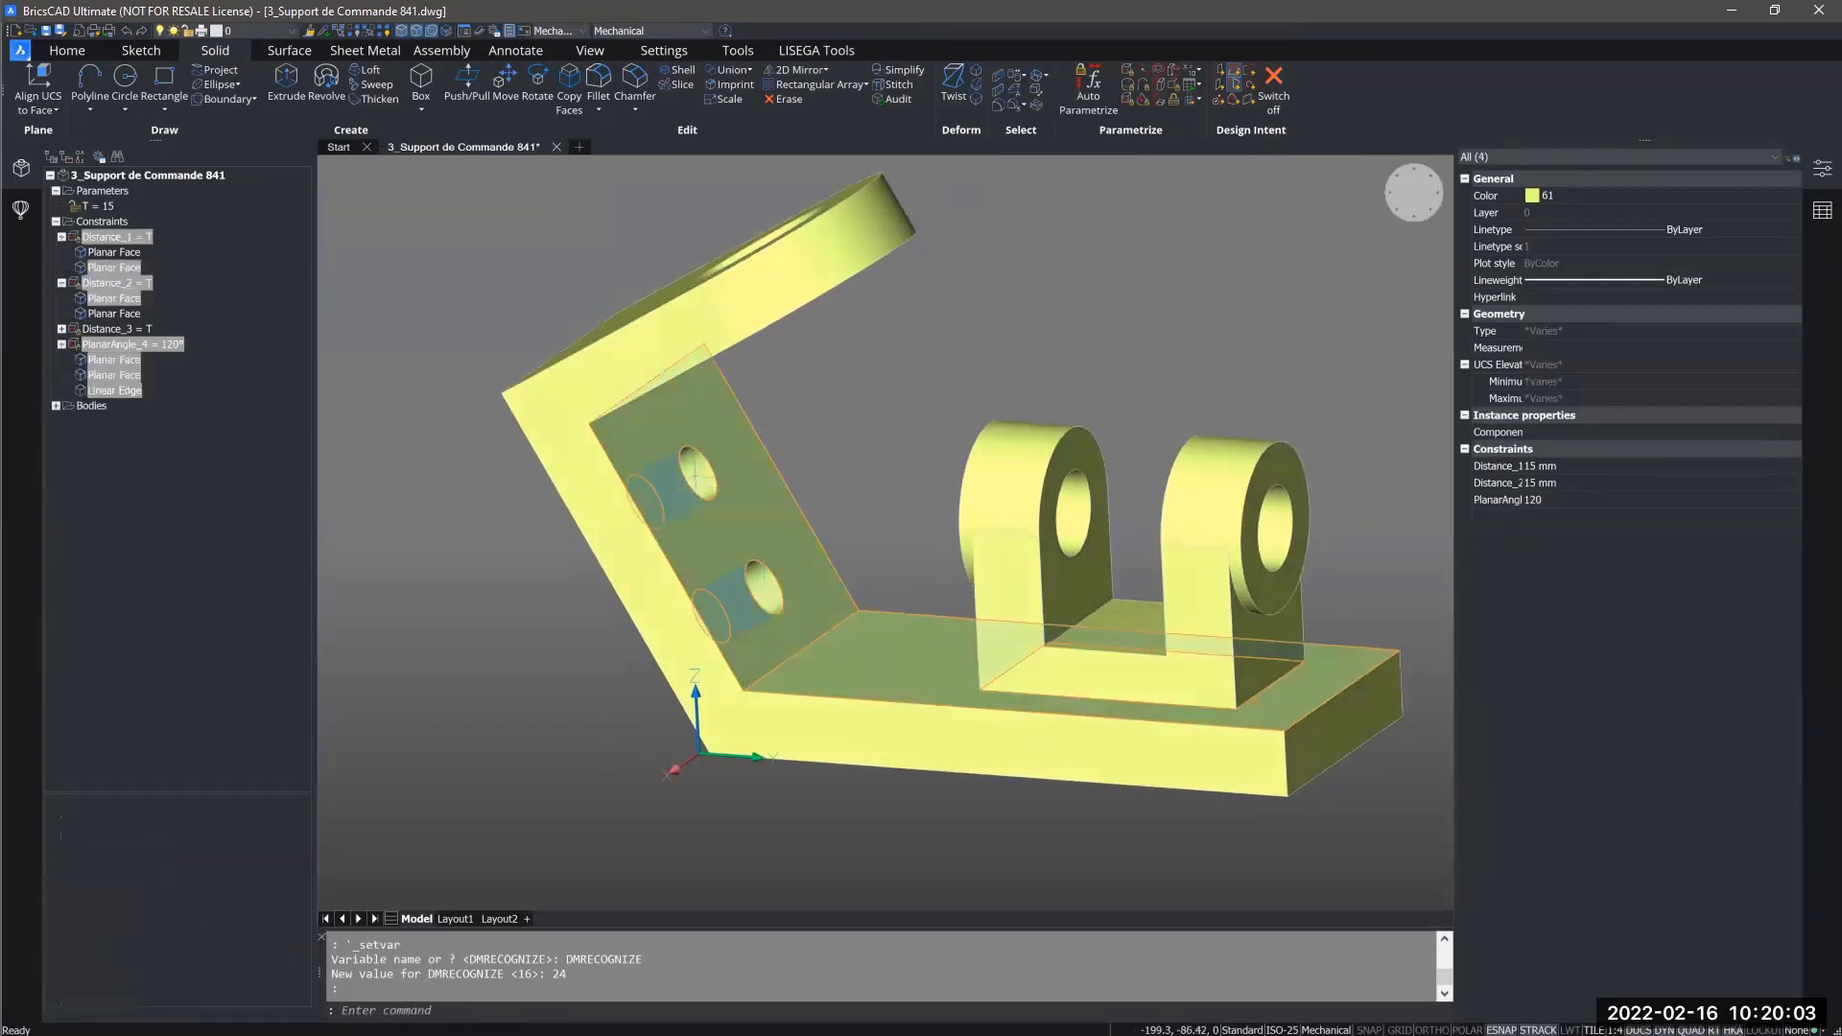
pyautogui.click(700, 475)
pyautogui.keyDown('shift'); pyautogui.moveTo(670, 666); pyautogui.dragTo(682, 539, button='middle'); pyautogui.keyUp('shift')
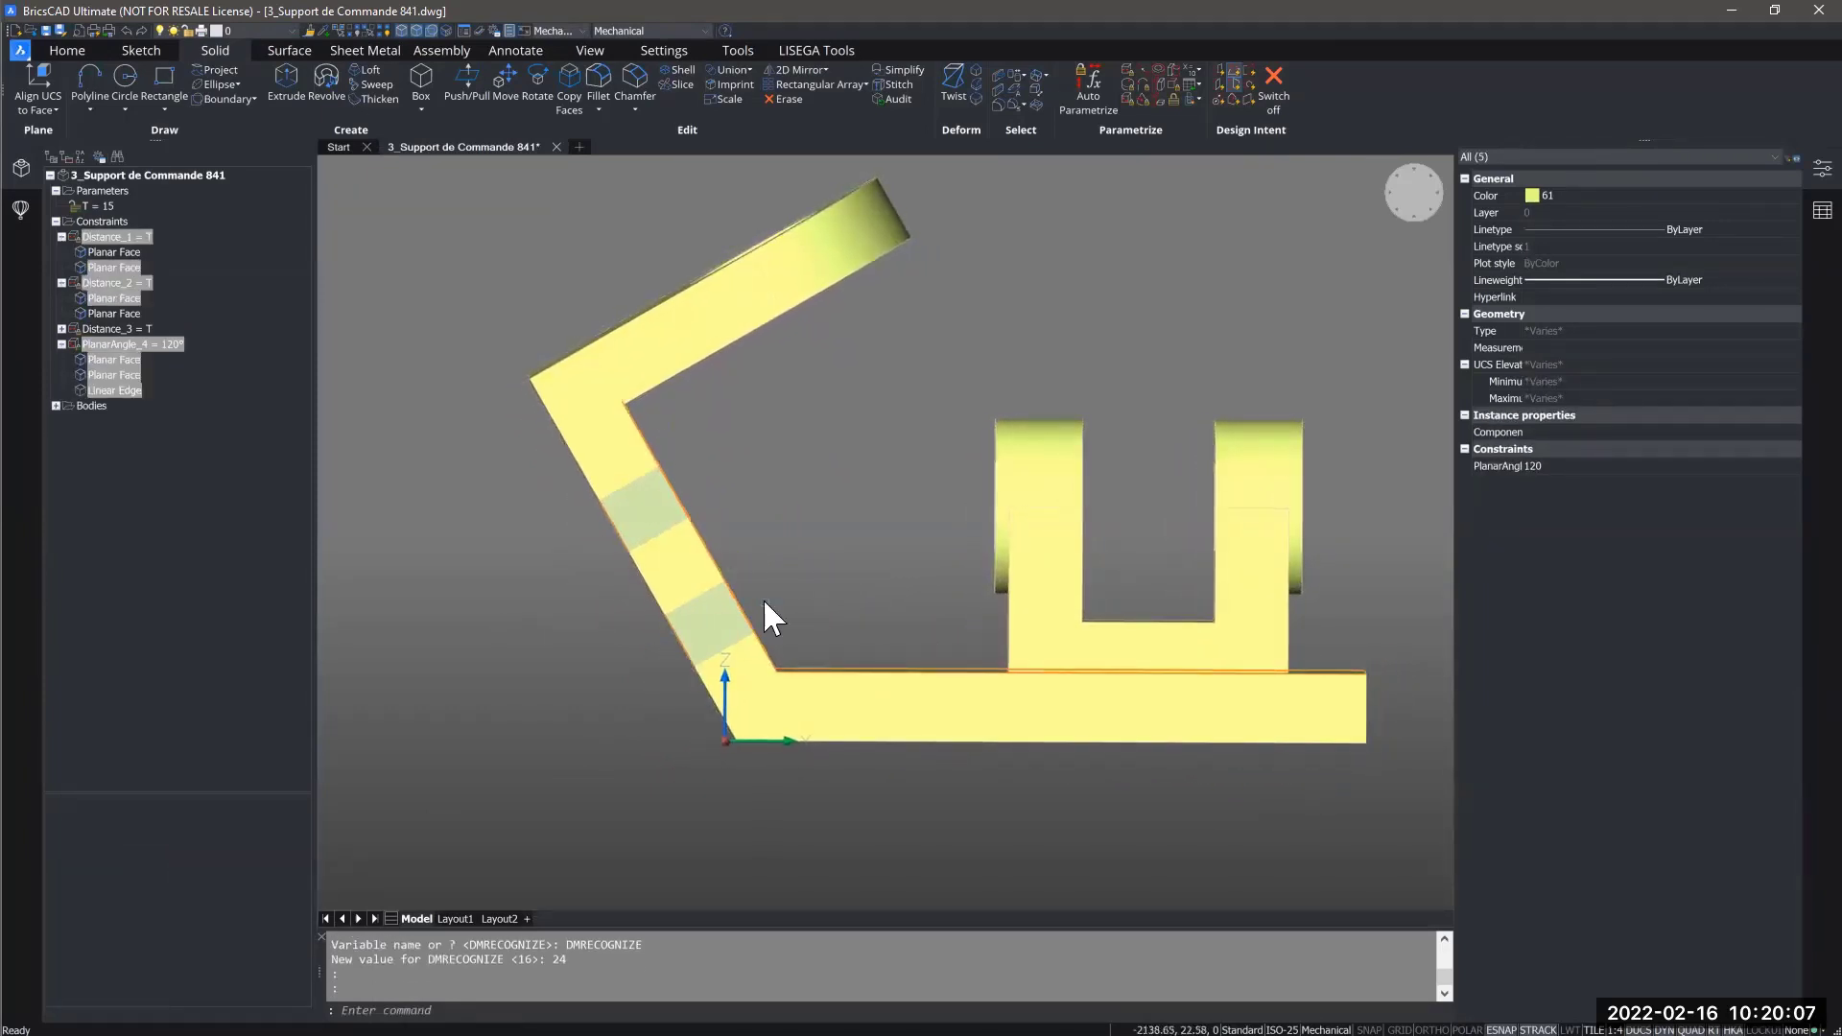
pyautogui.keyDown('shift'); pyautogui.moveTo(763, 596); pyautogui.dragTo(763, 259, button='middle'); pyautogui.keyUp('shift')
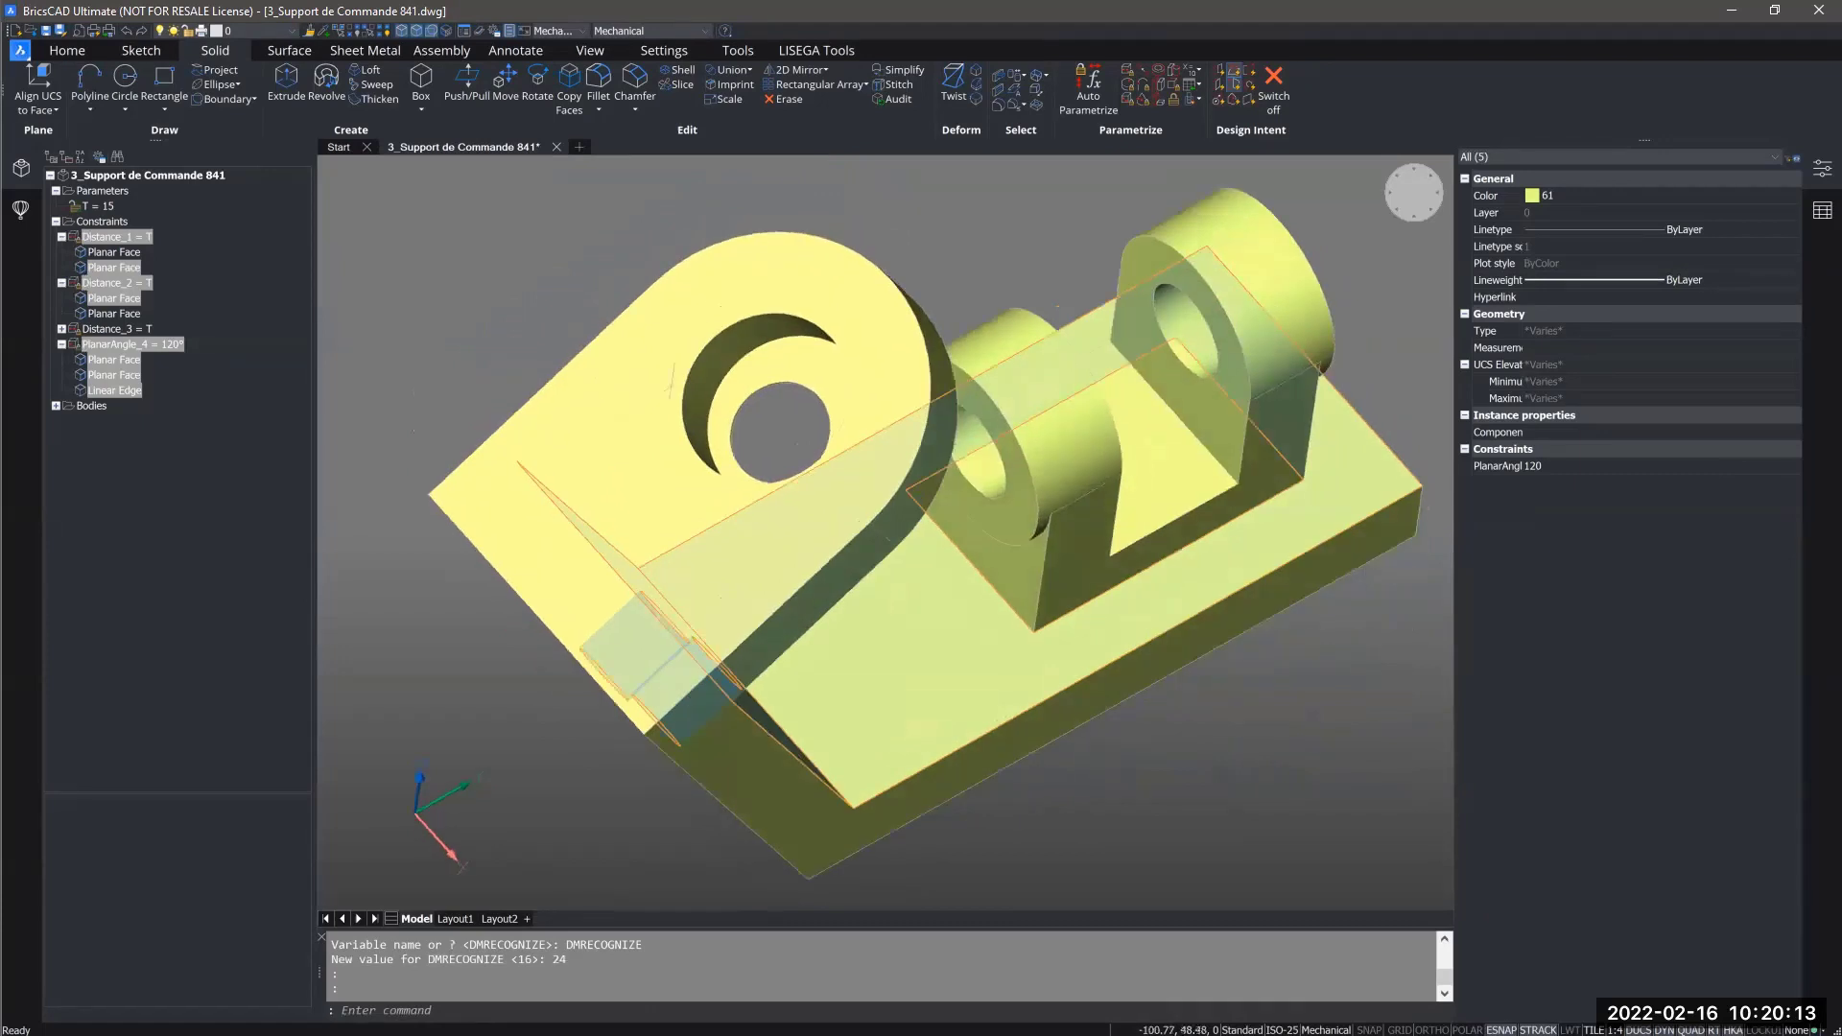
pyautogui.keyDown('shift'); pyautogui.moveTo(742, 418); pyautogui.dragTo(769, 402, button='middle'); pyautogui.keyUp('shift')
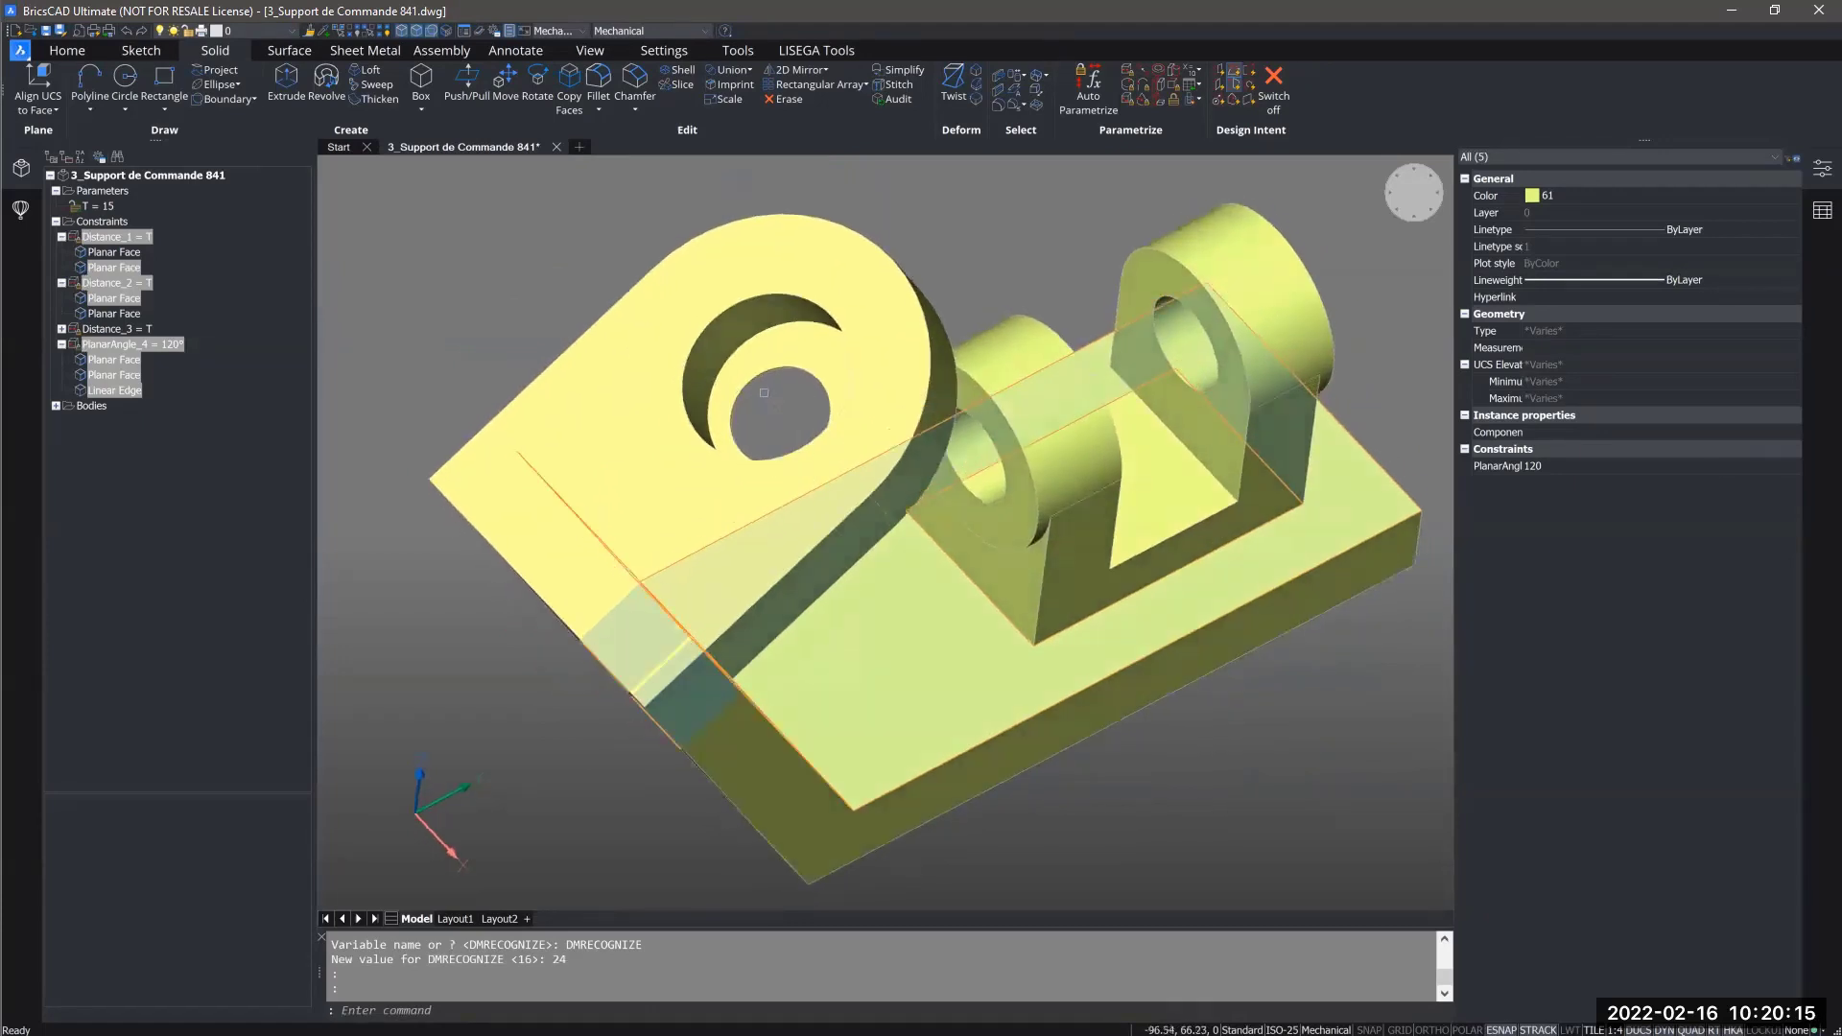
pyautogui.scroll(4, 764, 392)
pyautogui.scroll(-5, 783, 395)
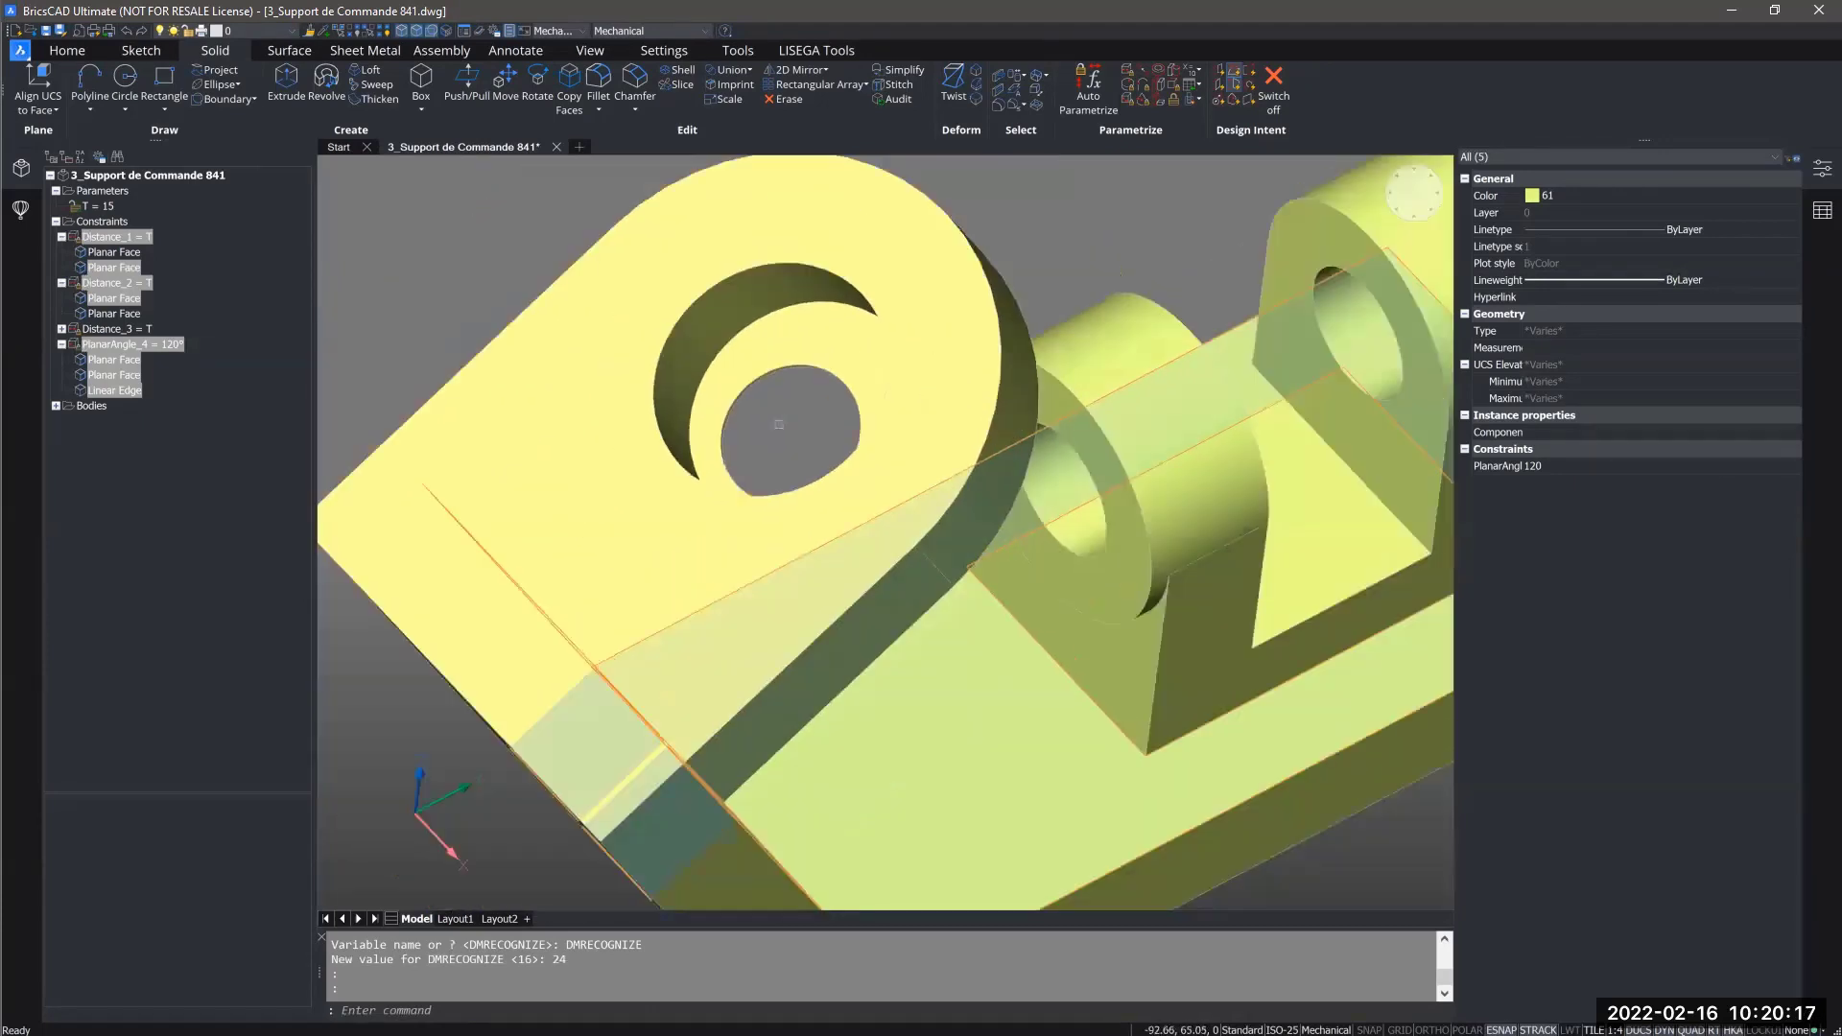
pyautogui.keyDown('shift'); pyautogui.moveTo(783, 394); pyautogui.dragTo(794, 469, button='middle'); pyautogui.keyUp('shift')
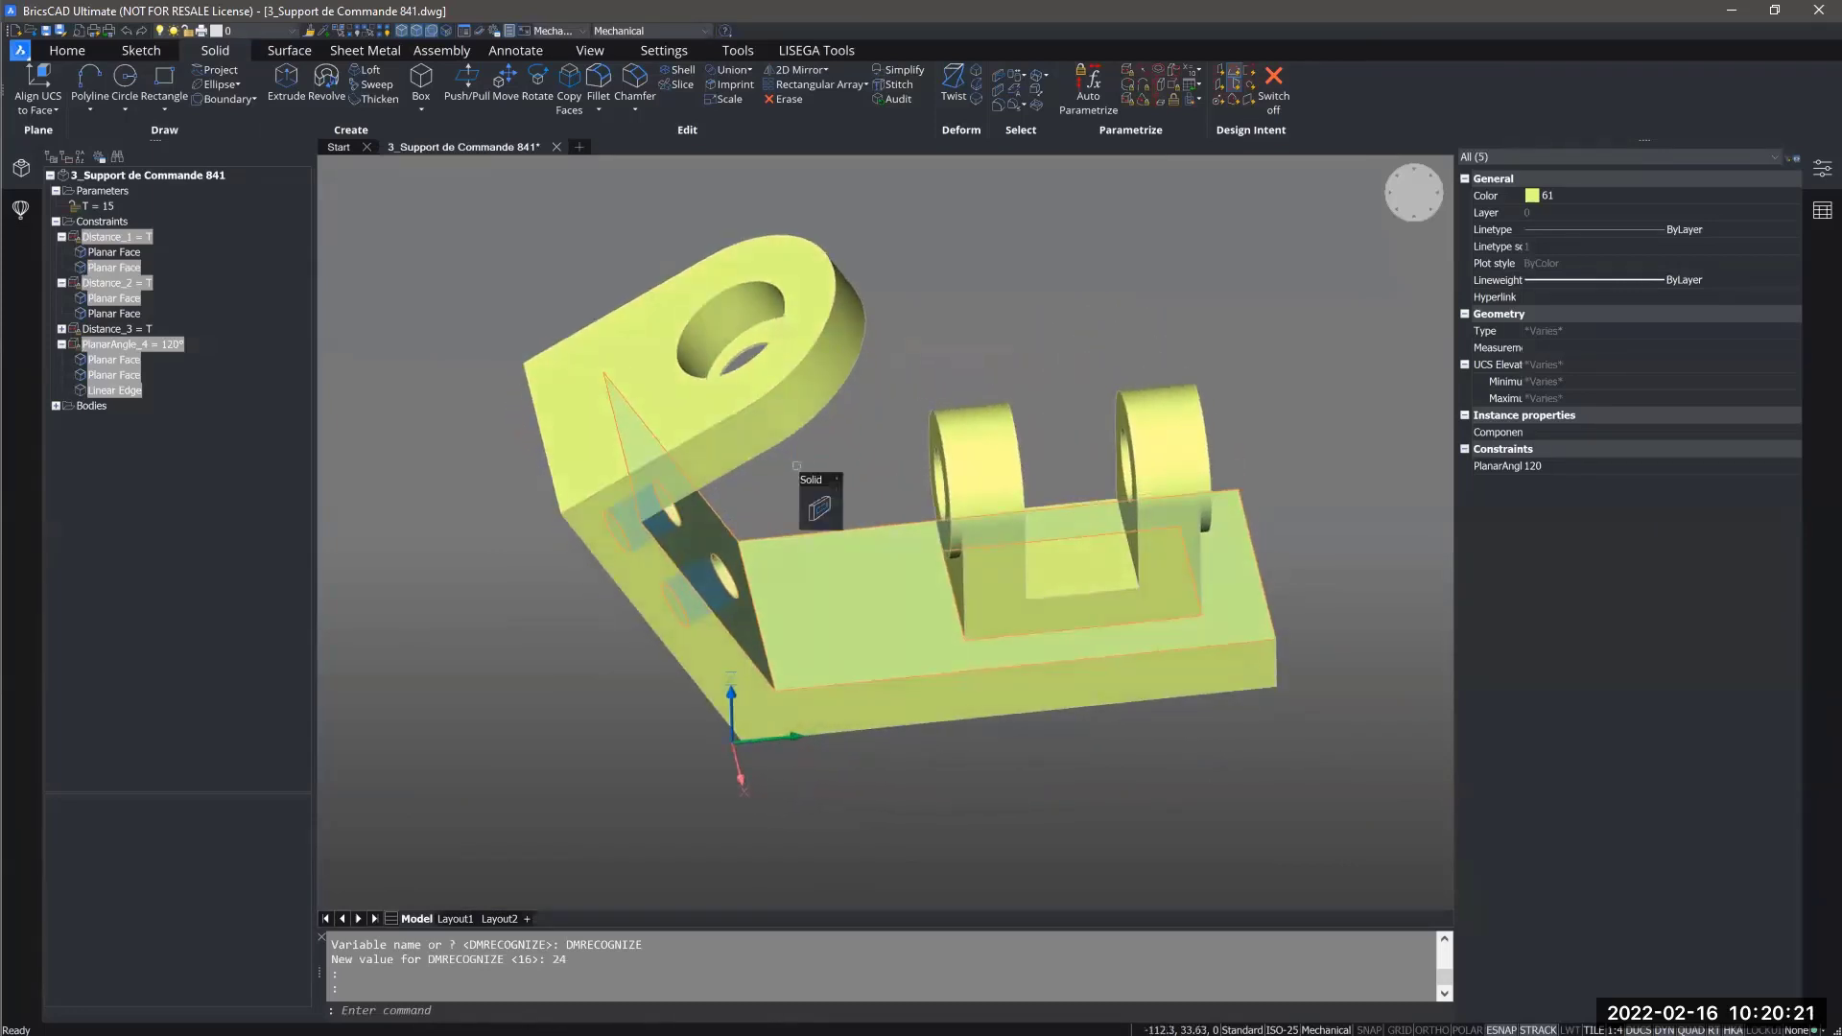
pyautogui.press('Escape')
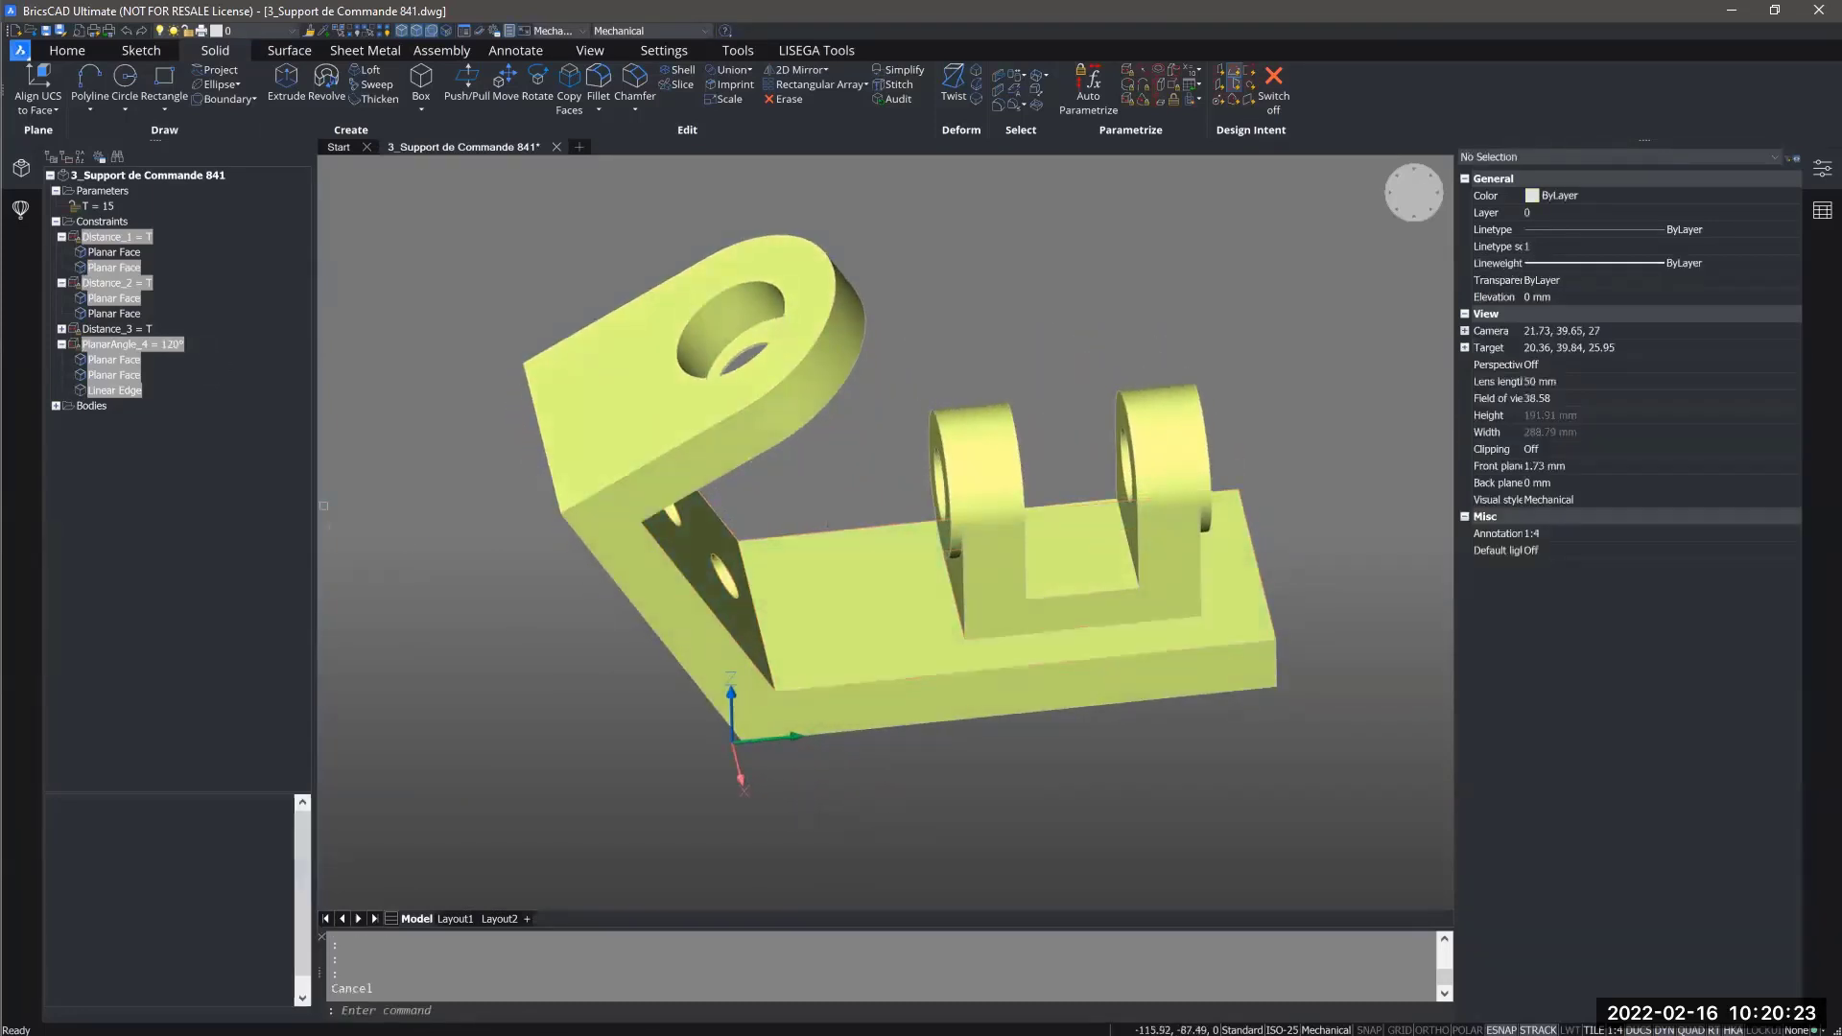
# Undo the 120-degree angle change and enable one more Design Intent recognition option, bringing DMRECOGNIZE to 56.
pyautogui.hotkey('ctrl', 'z')
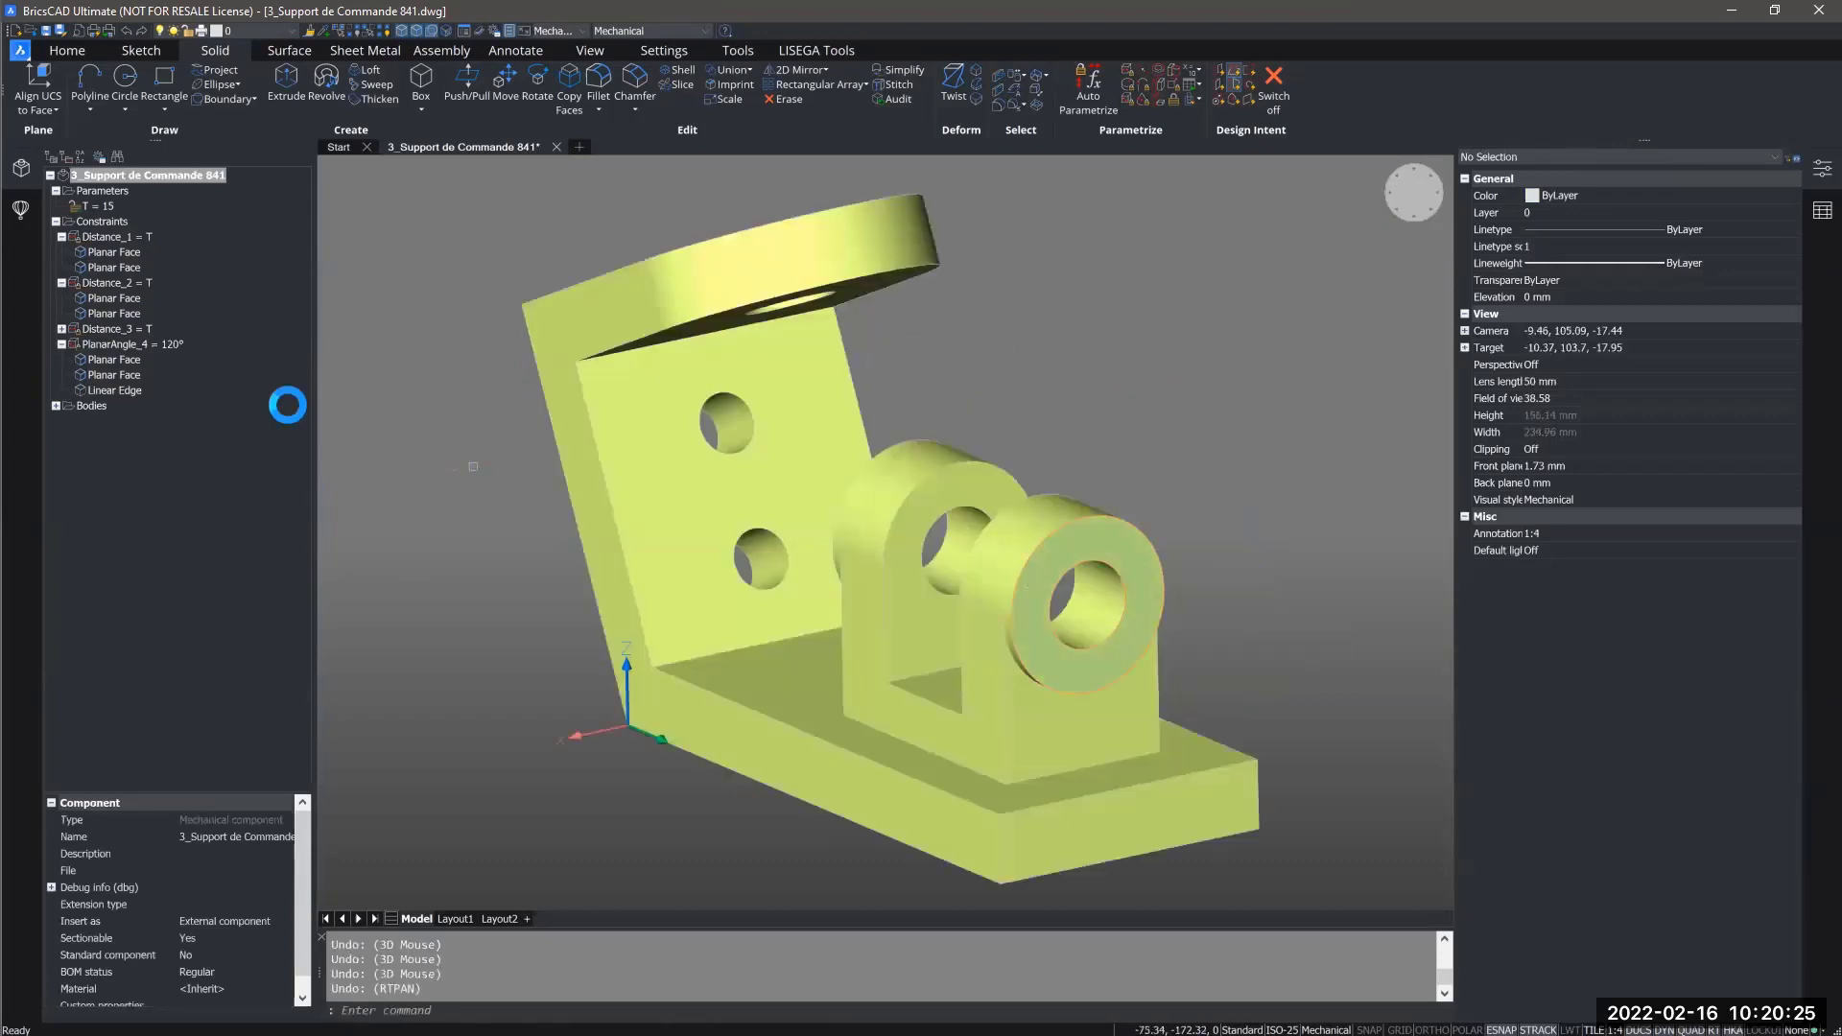
pyautogui.click(171, 343)
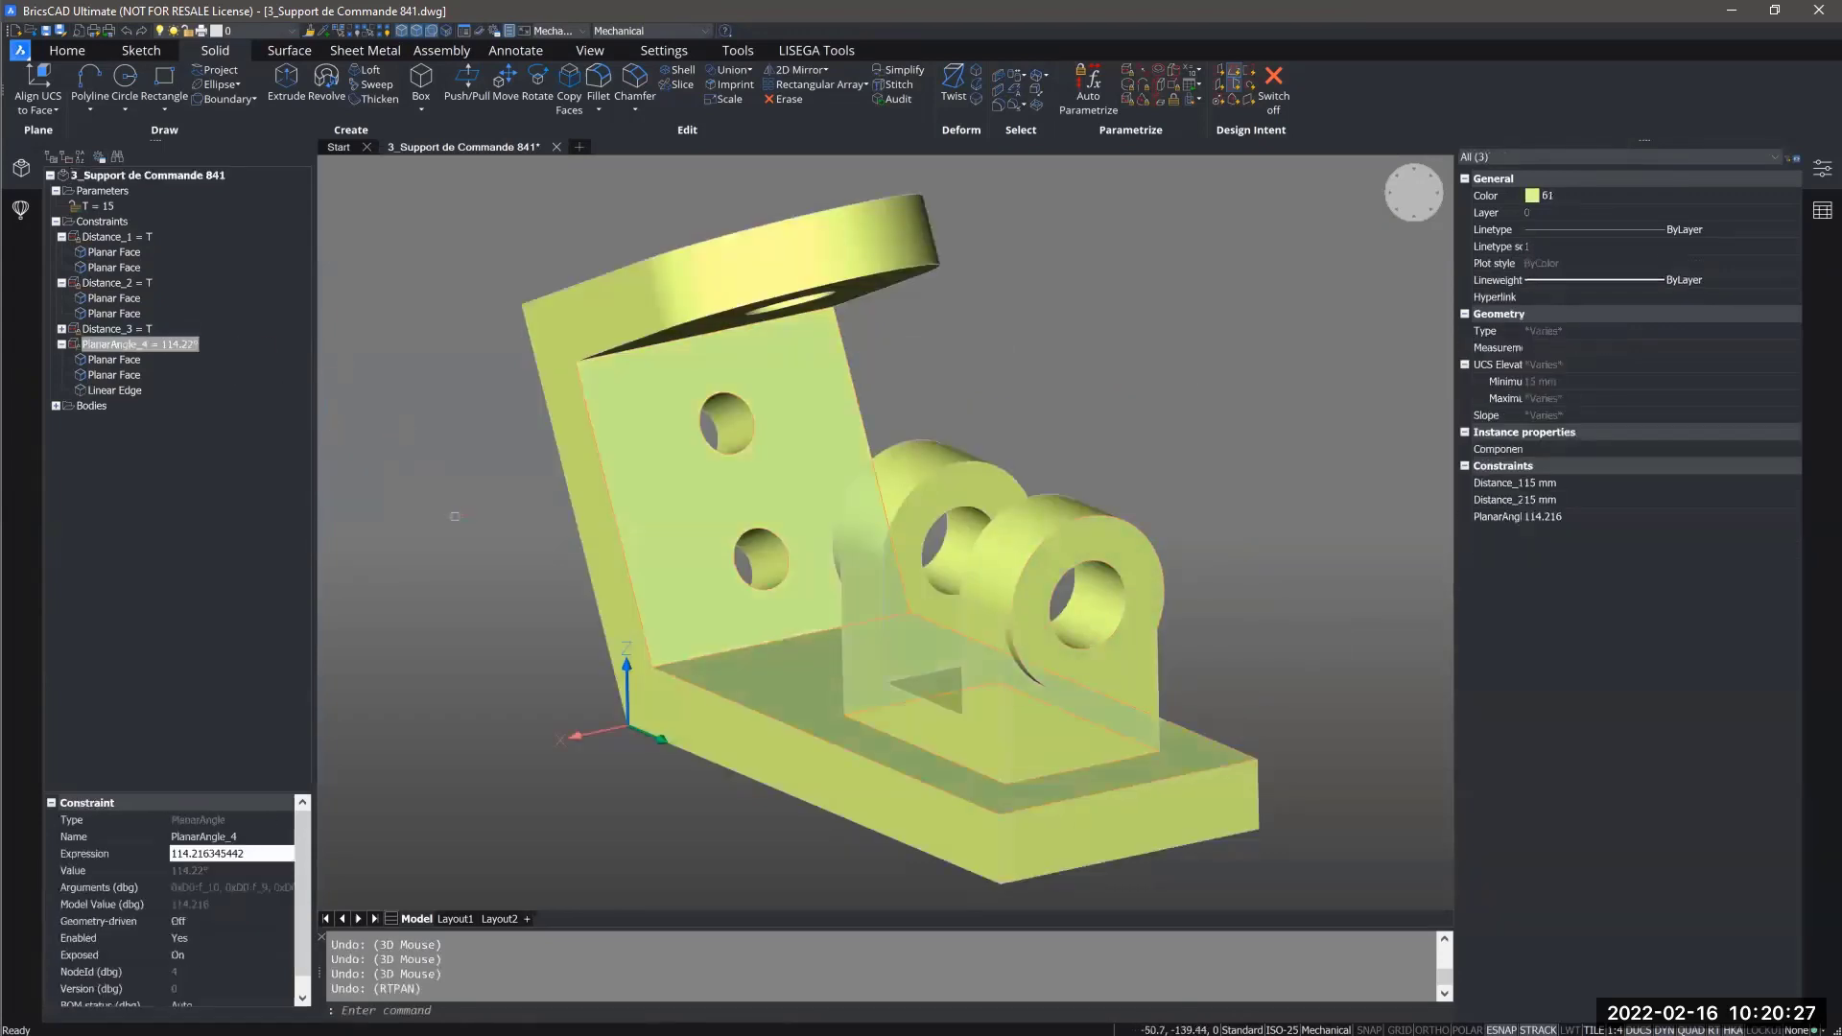
pyautogui.moveTo(629, 598); pyautogui.dragTo(883, 353, button='middle')
pyautogui.keyDown('shift'); pyautogui.moveTo(815, 412); pyautogui.dragTo(774, 378, button='middle'); pyautogui.keyUp('shift')
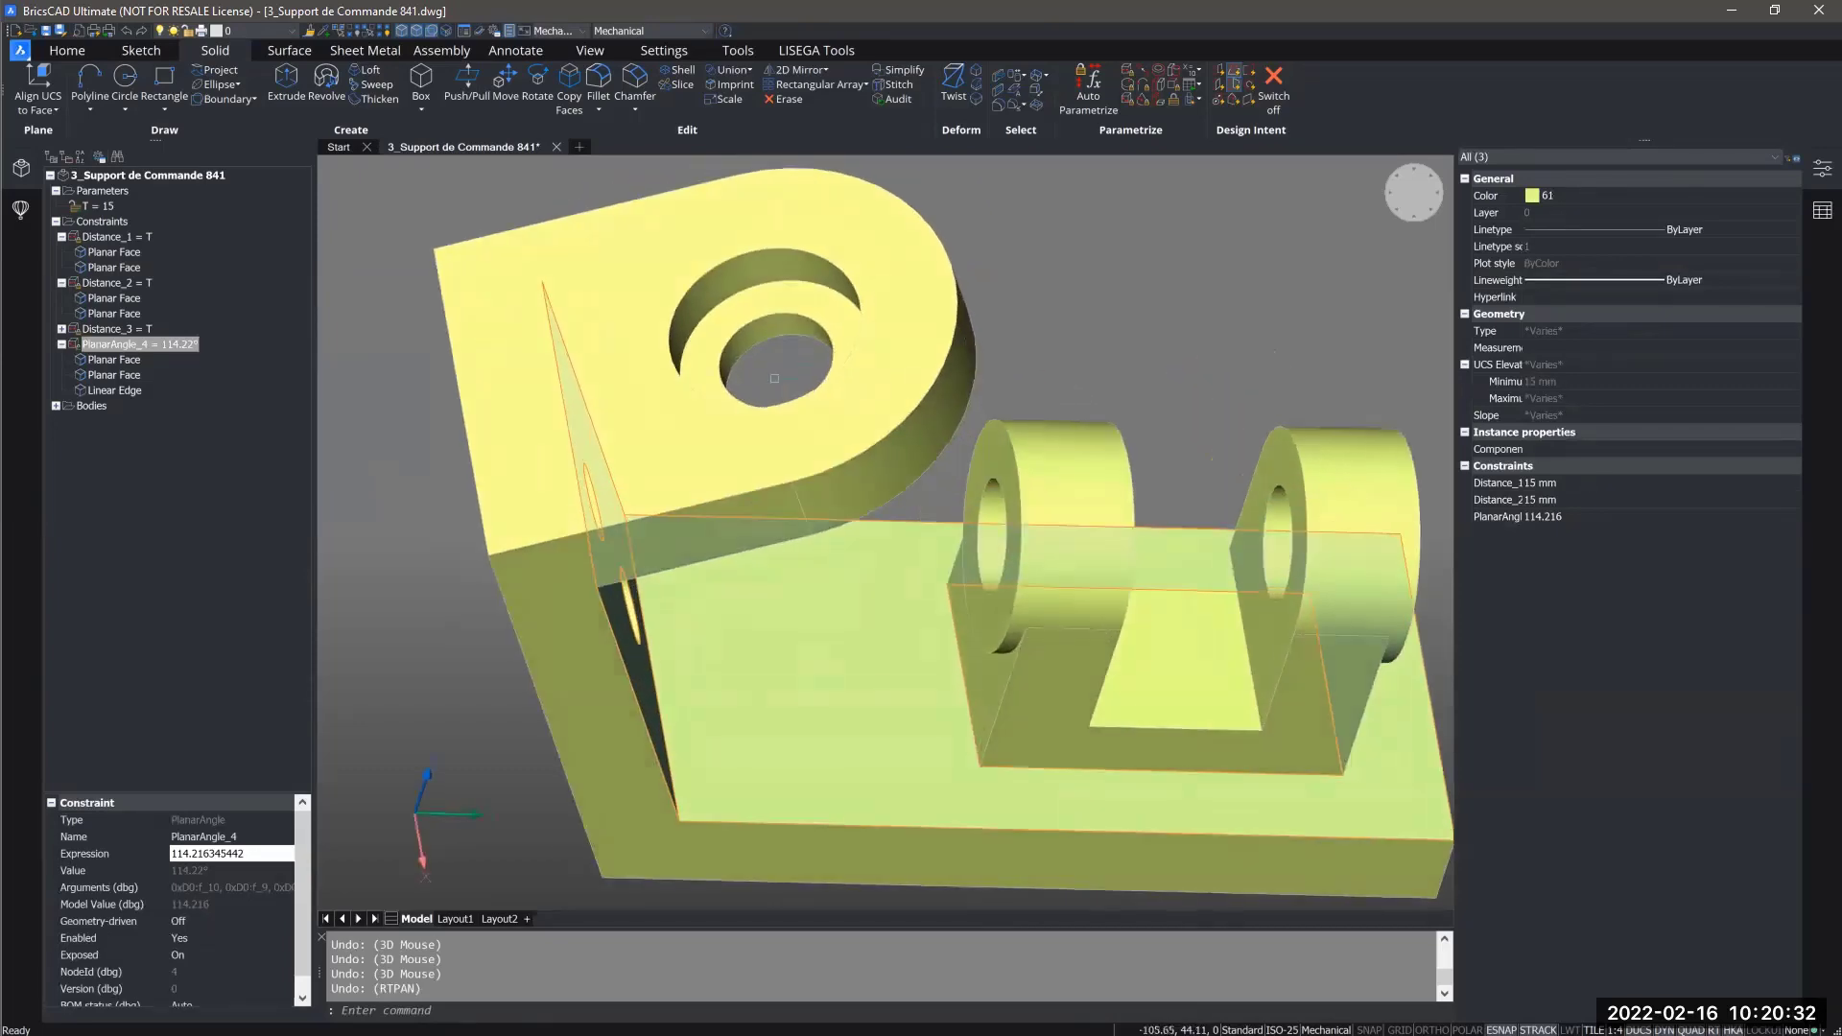
pyautogui.click(1250, 88)
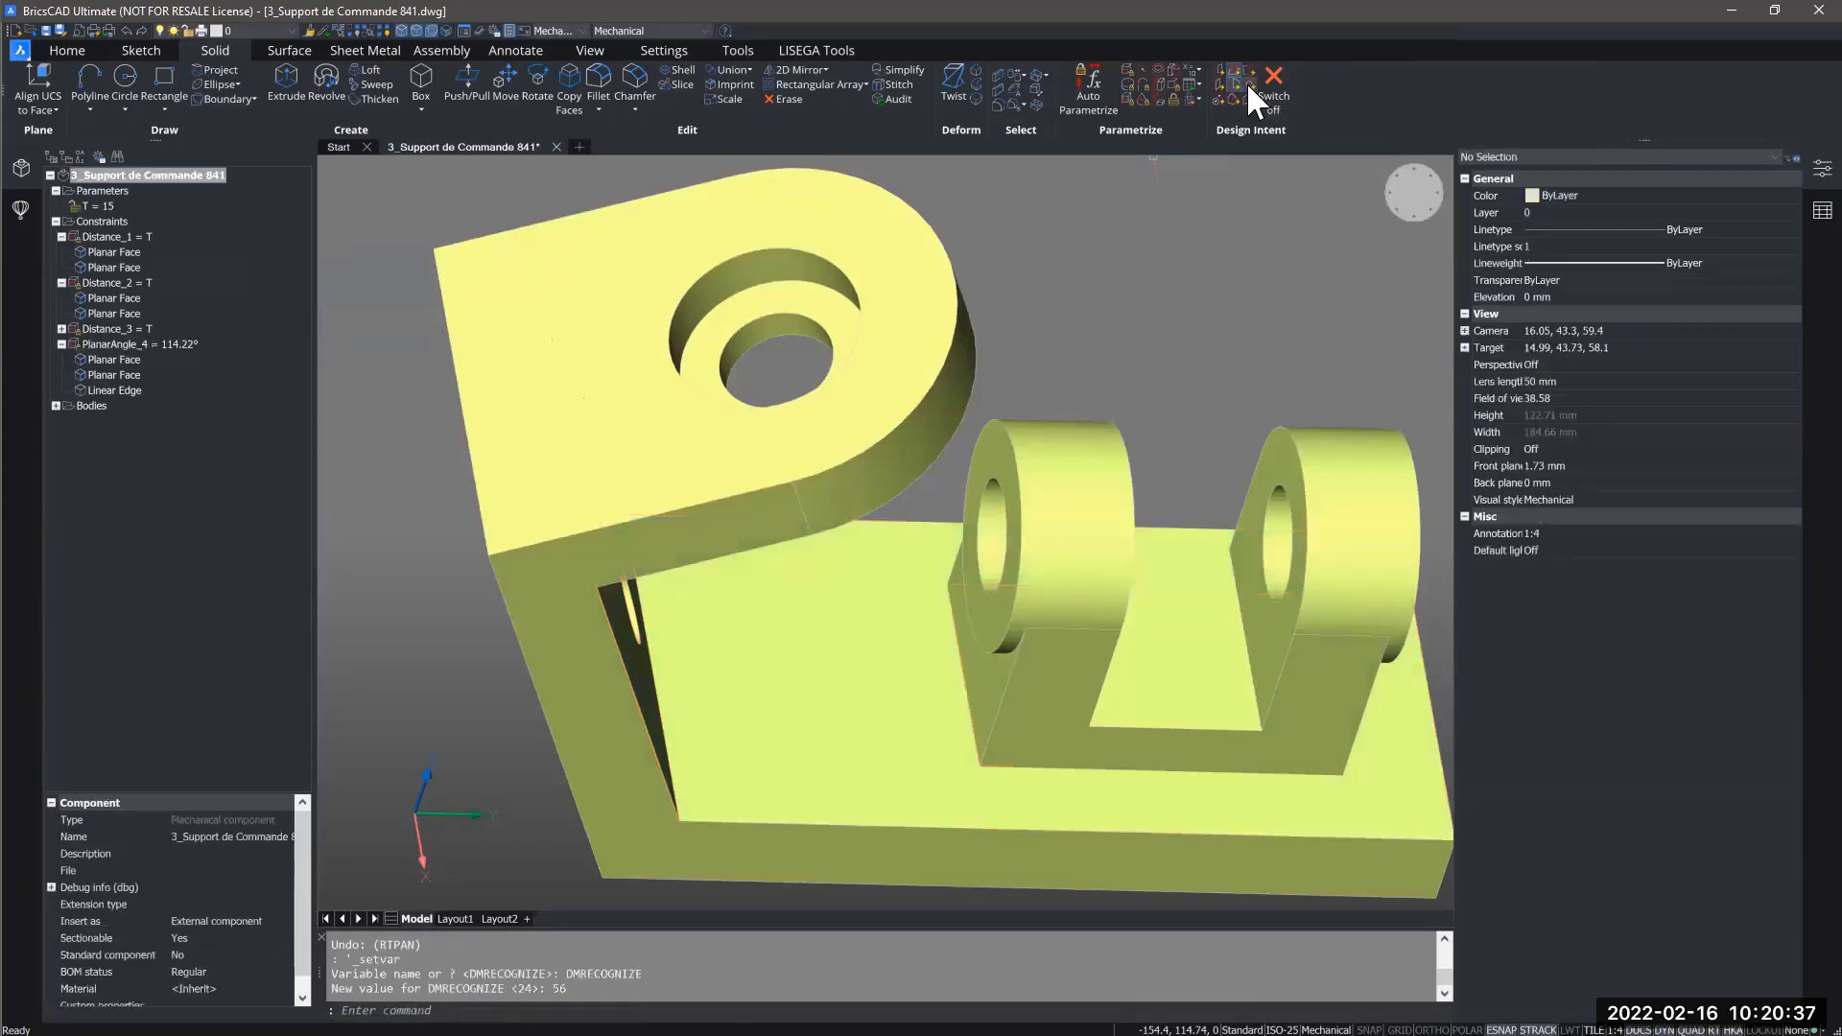
# Set the inclined wall's planar angle constraint to 120 degrees and examine the stepped hole and the wall holes.
pyautogui.click(187, 344)
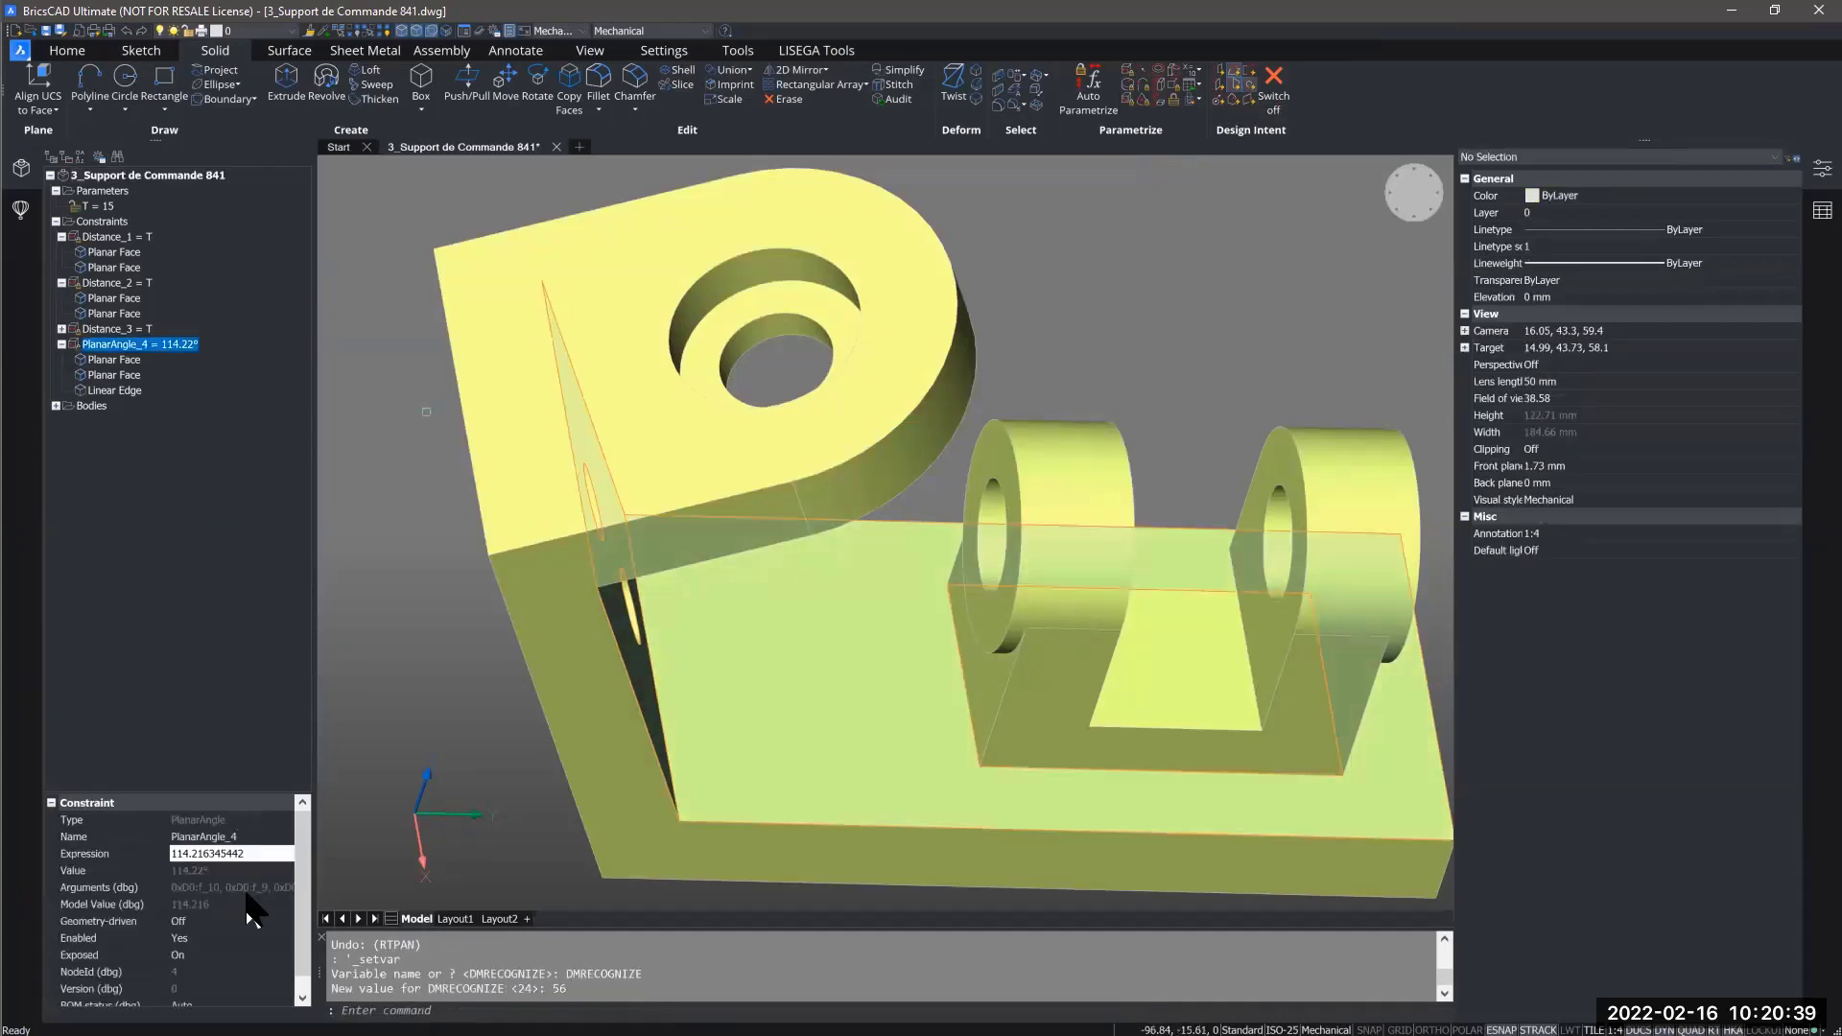
pyautogui.click(206, 853)
pyautogui.write('120')
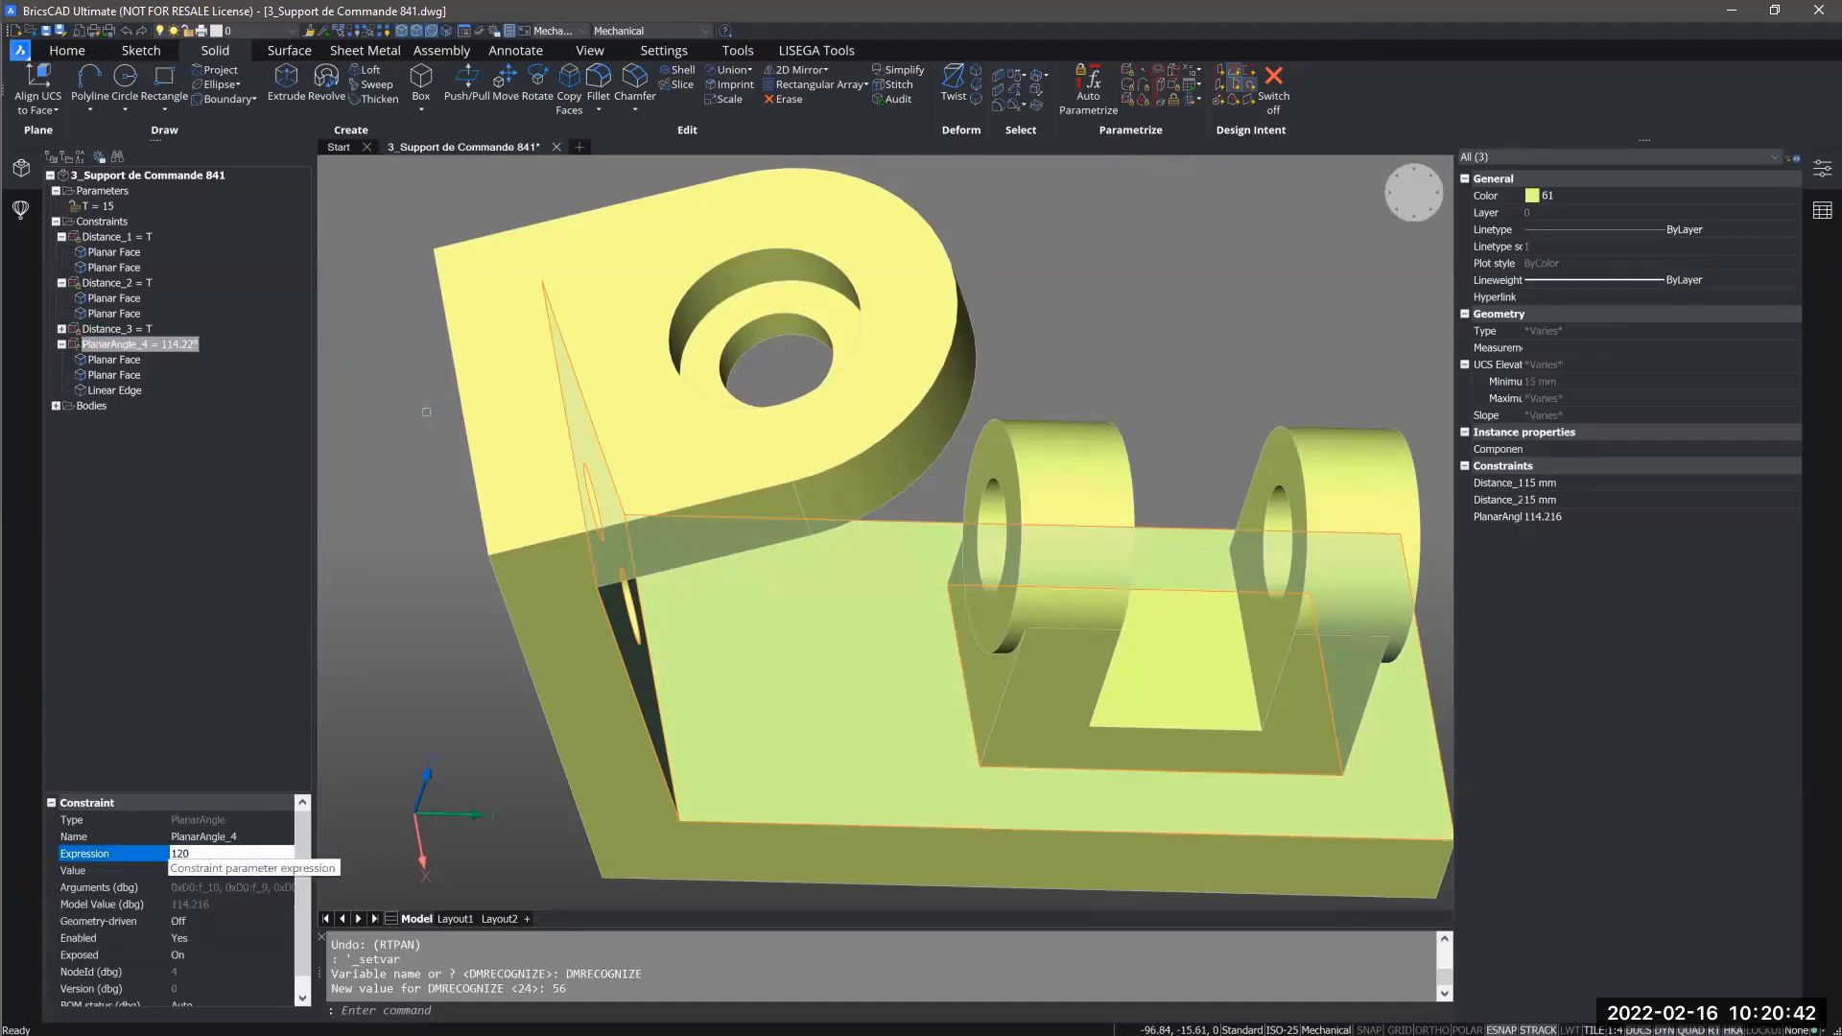
pyautogui.press('Return')
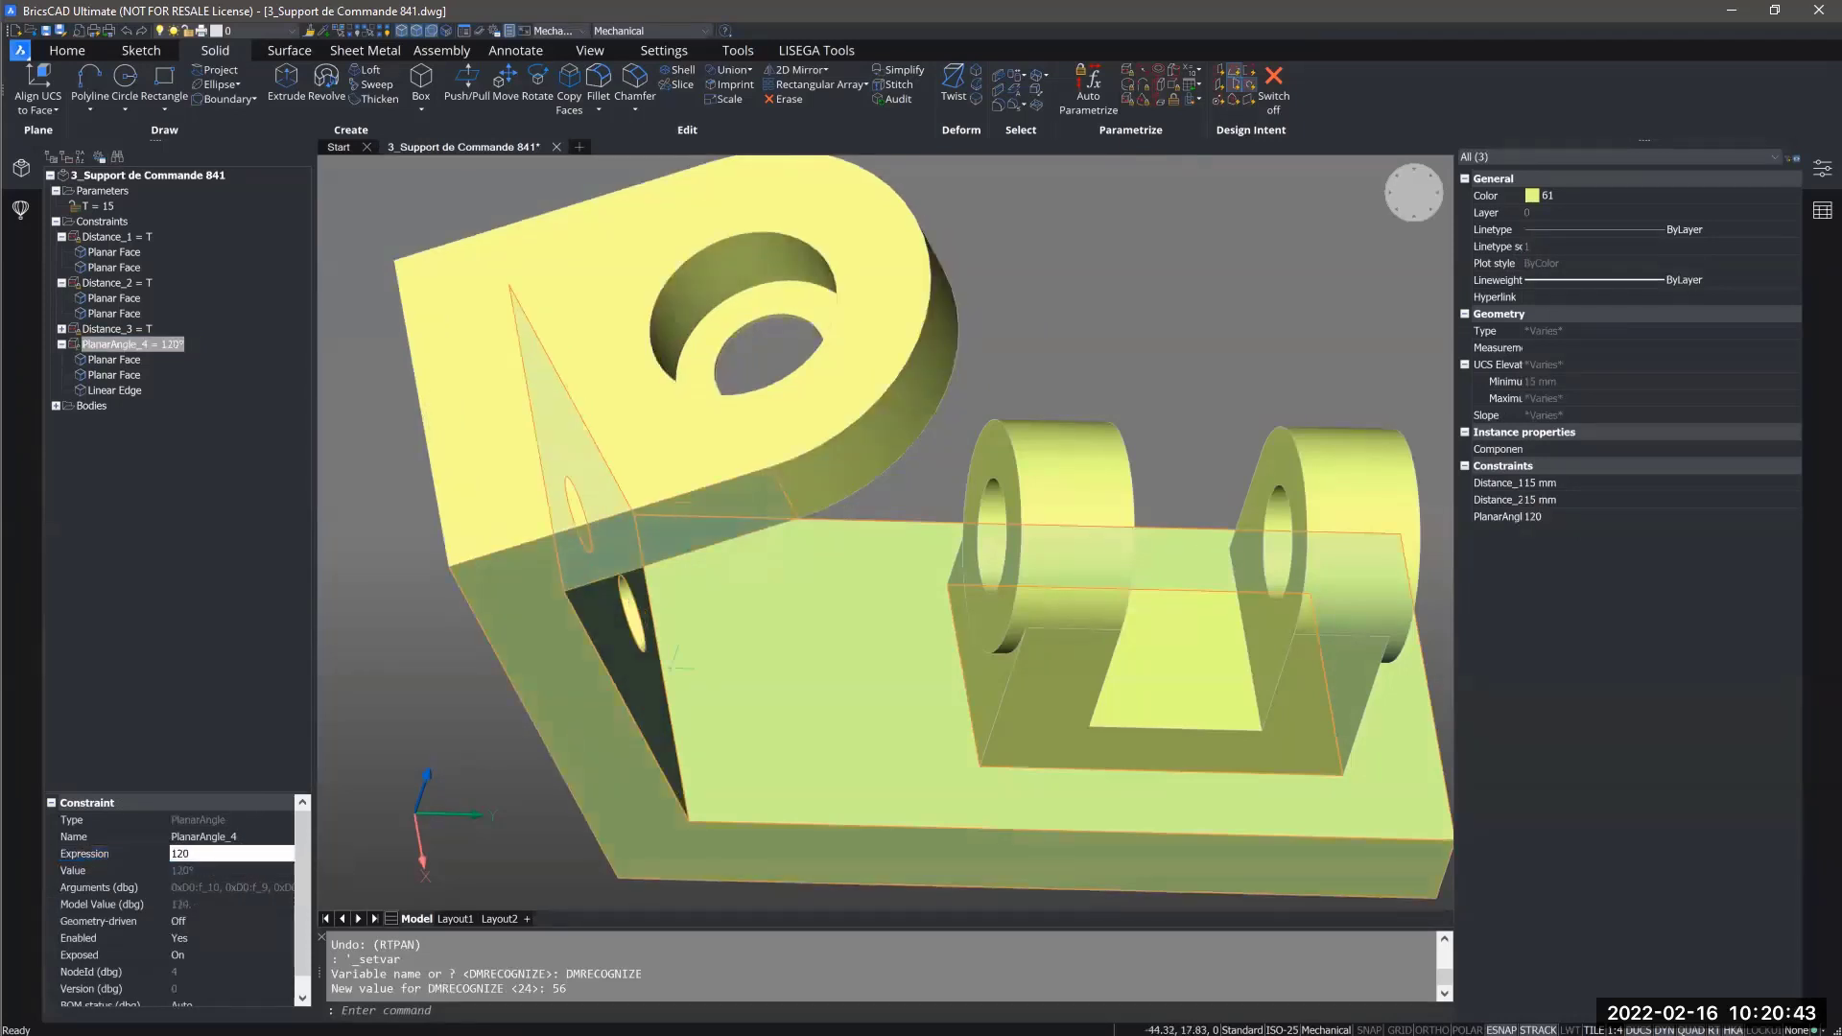
pyautogui.keyDown('shift'); pyautogui.moveTo(729, 557); pyautogui.dragTo(757, 629, button='middle'); pyautogui.keyUp('shift')
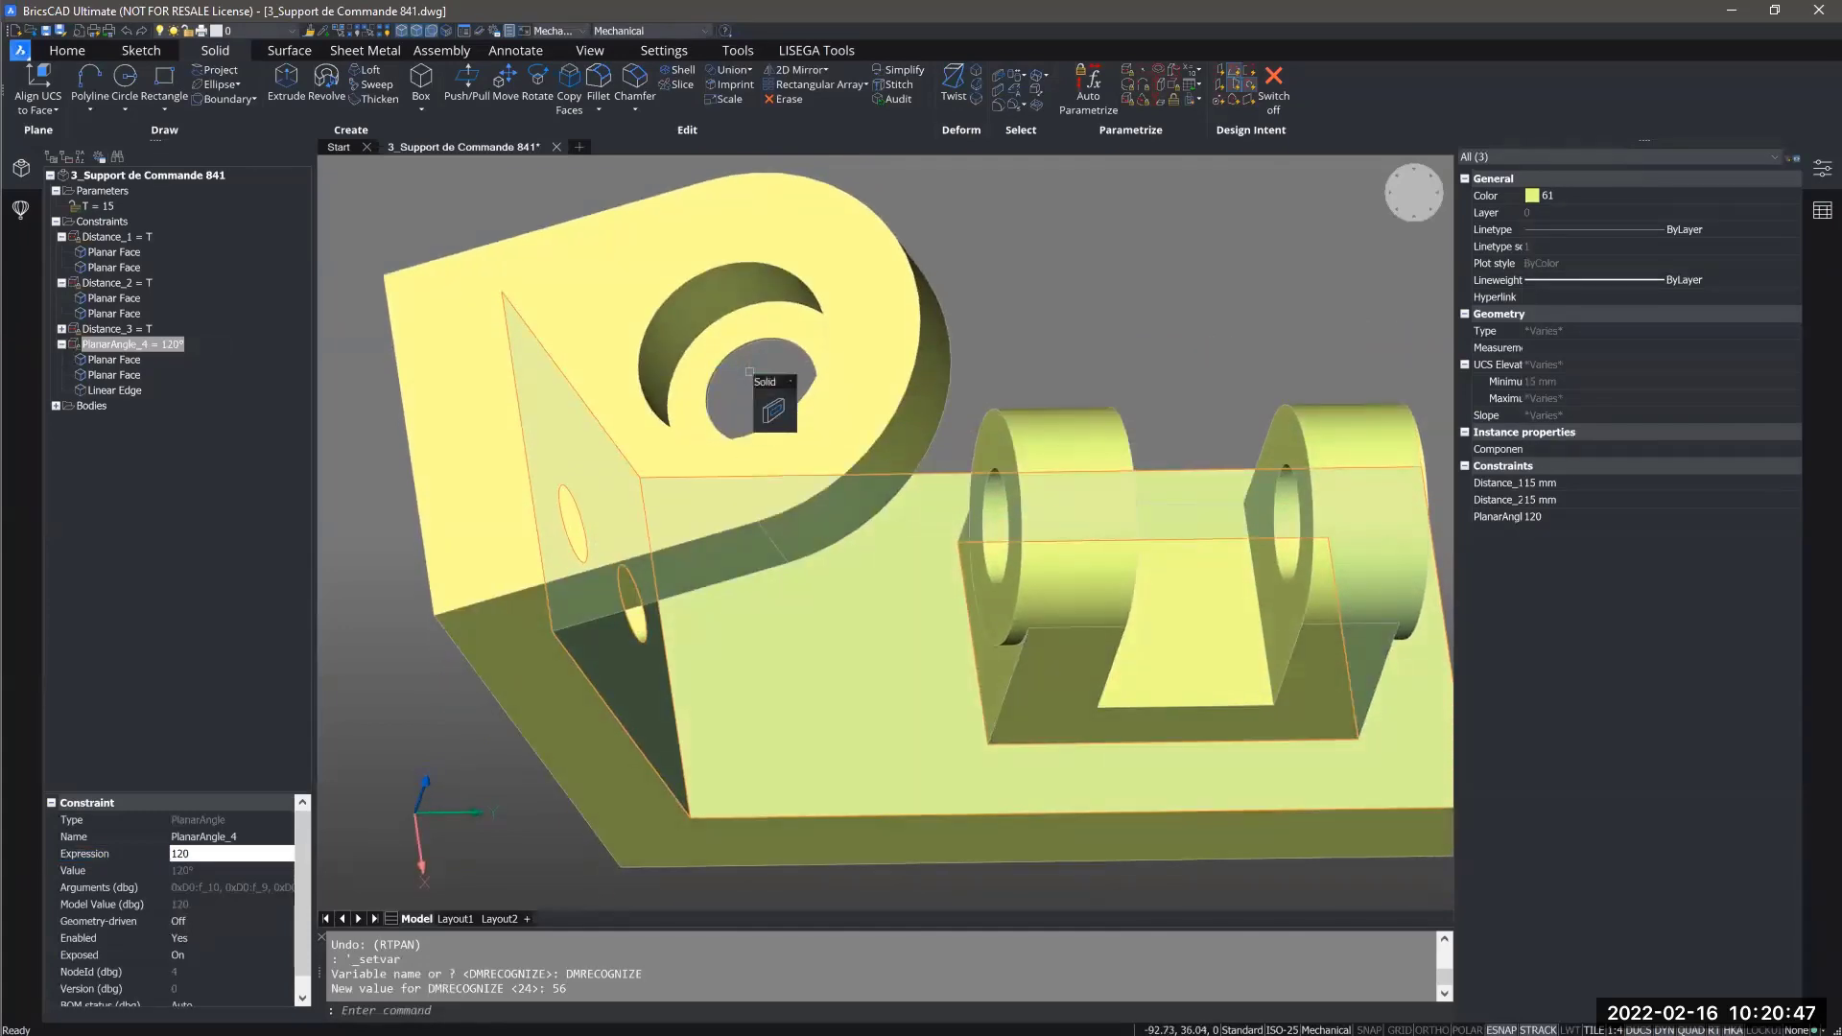
pyautogui.keyDown('shift'); pyautogui.moveTo(750, 374); pyautogui.dragTo(950, 614, button='middle'); pyautogui.keyUp('shift')
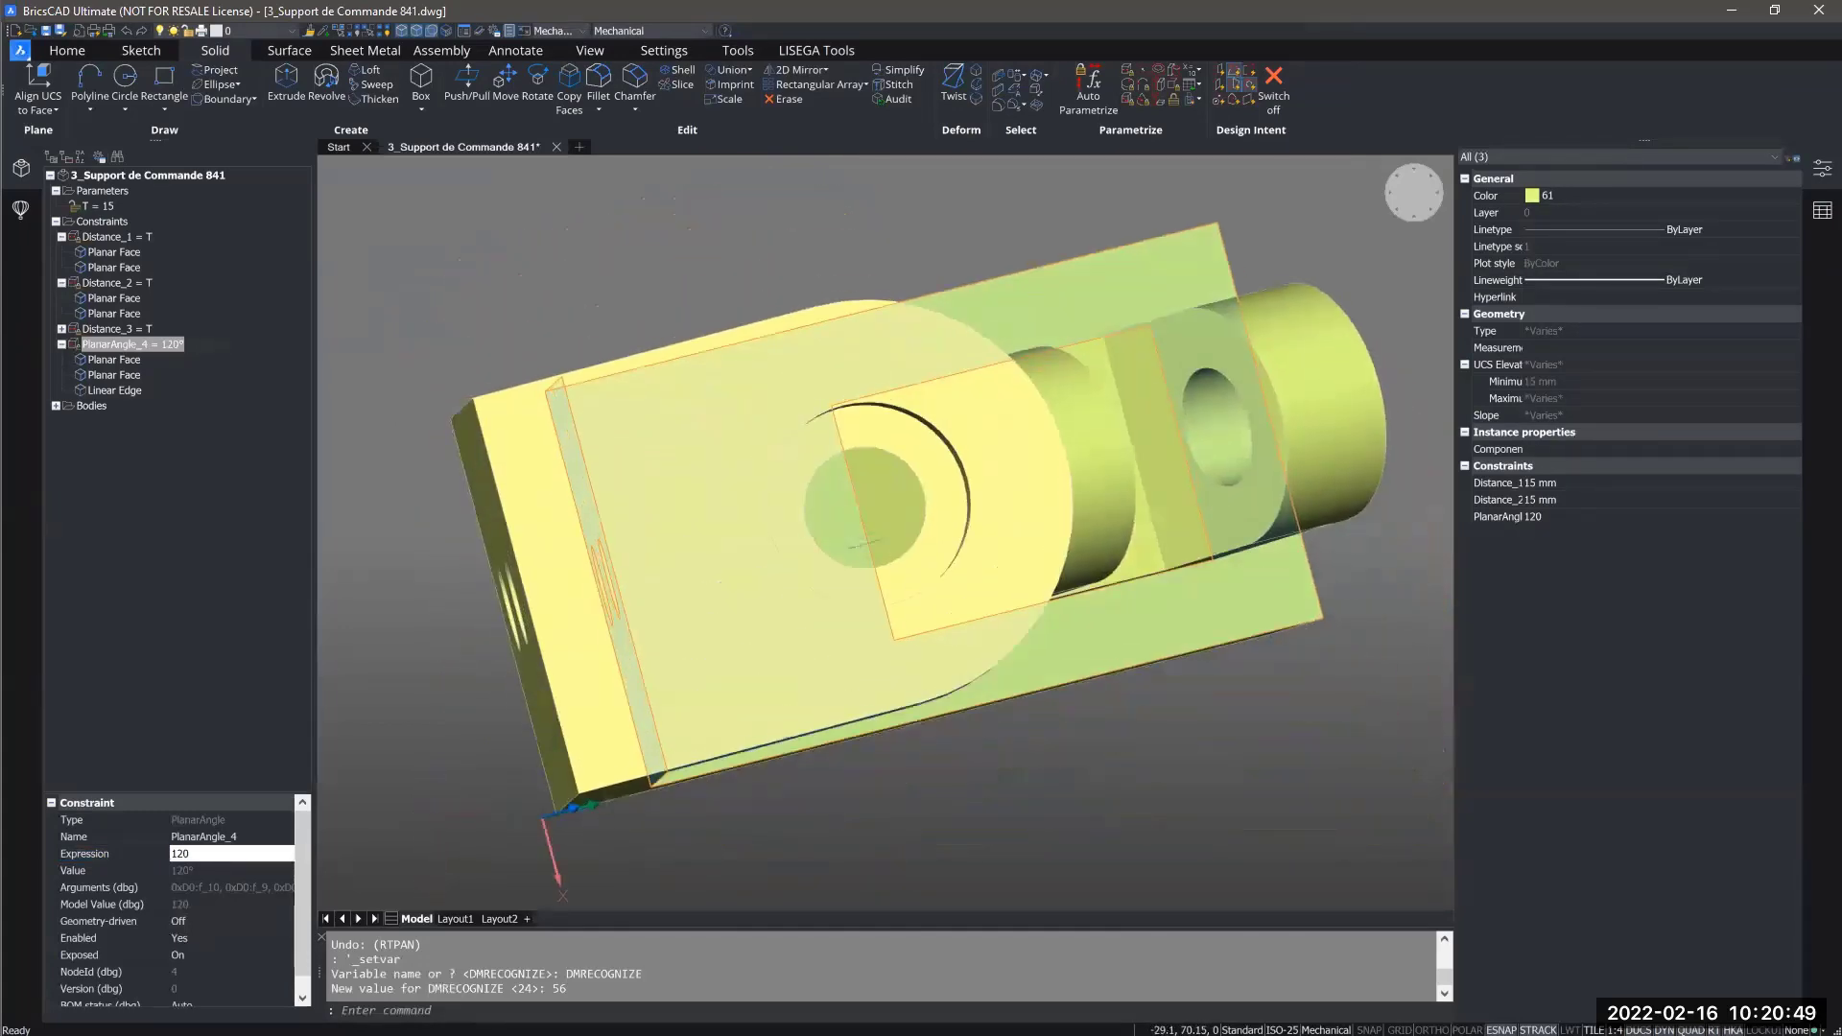
pyautogui.keyDown('shift'); pyautogui.moveTo(867, 545); pyautogui.dragTo(746, 405, button='middle'); pyautogui.keyUp('shift')
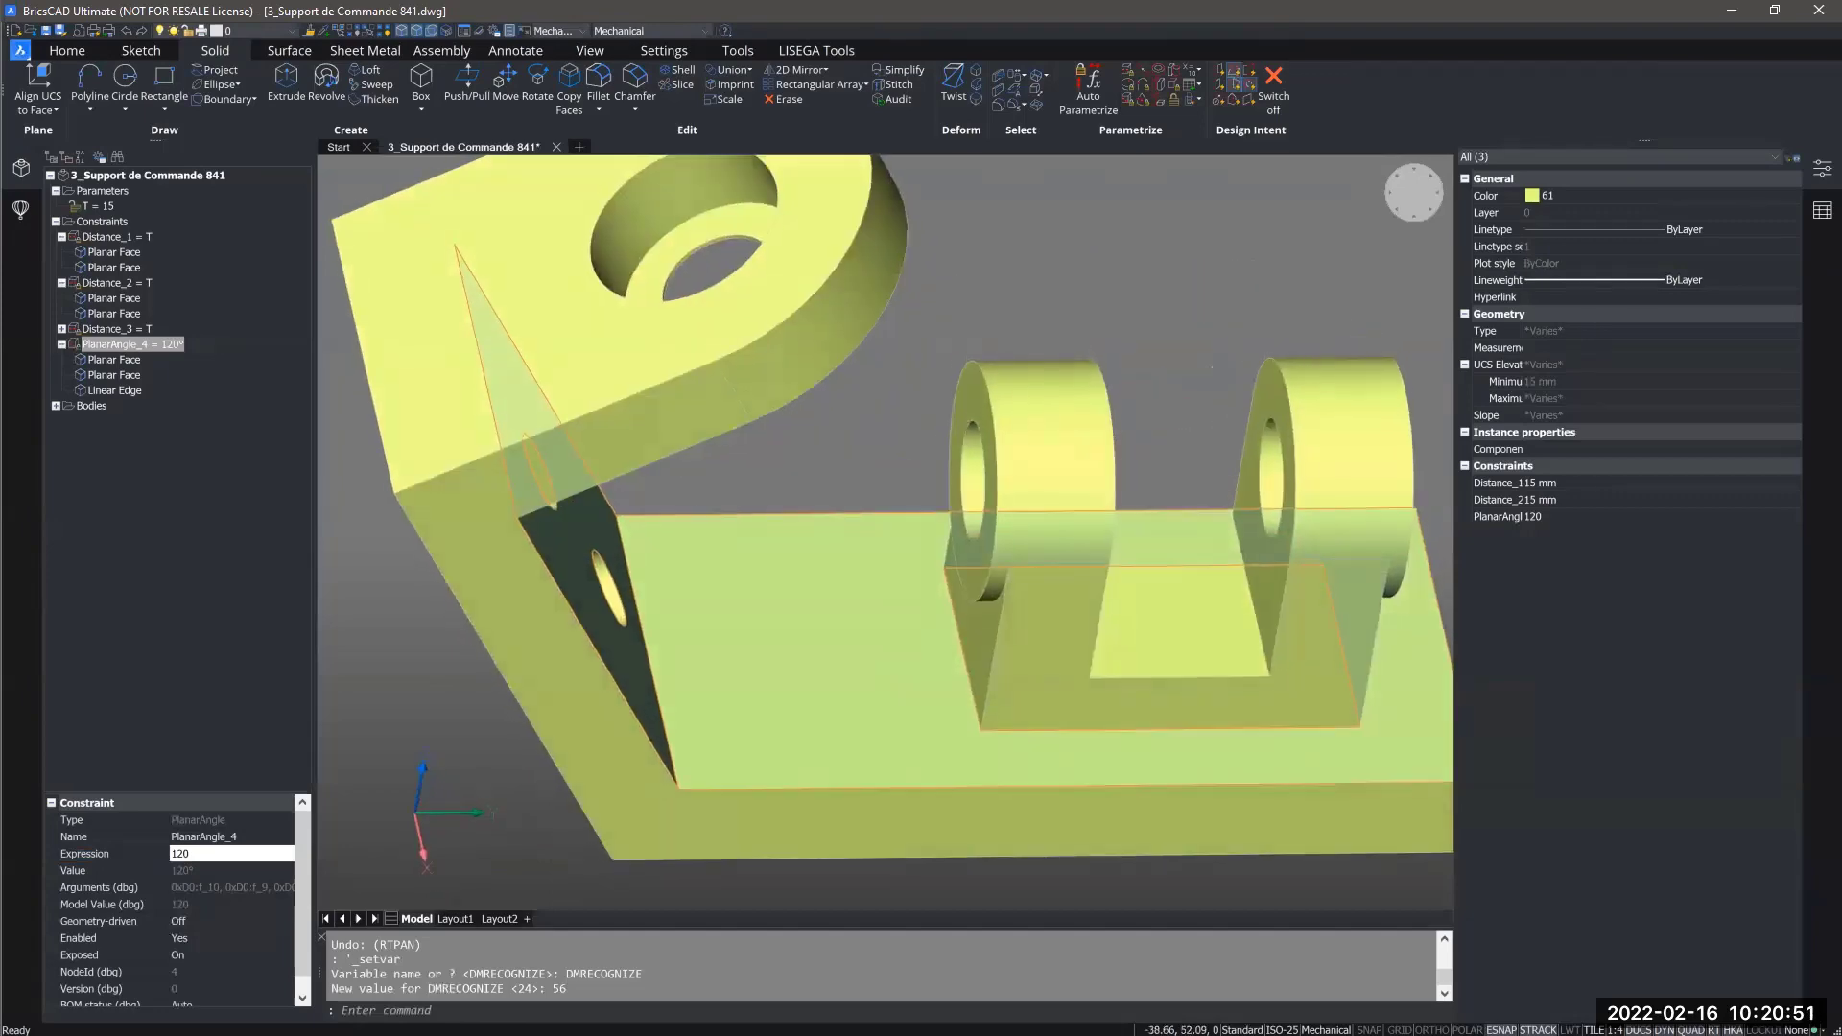
pyautogui.scroll(-3, 825, 490)
pyautogui.keyDown('shift'); pyautogui.moveTo(998, 897); pyautogui.dragTo(895, 860, button='middle'); pyautogui.keyUp('shift')
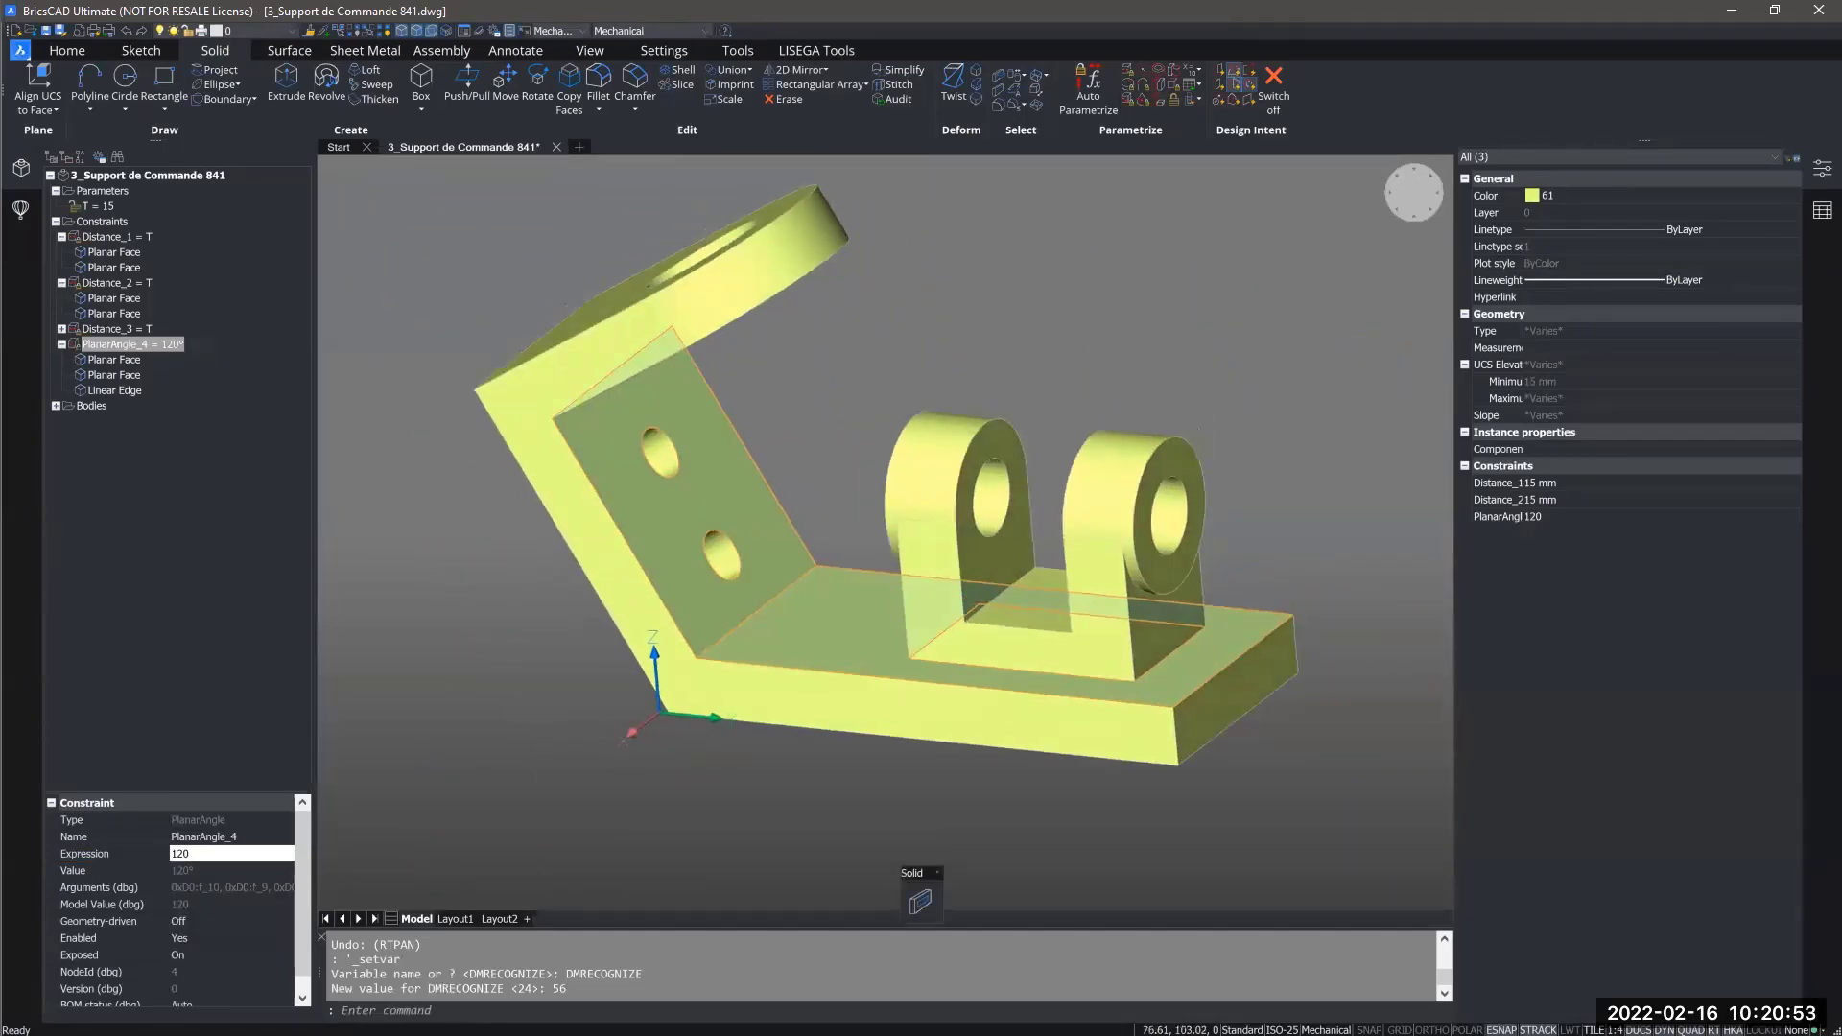
# Try to move the front lug's hole face from a base point on the hole's rim, examining how the related lug geometry follows.
pyautogui.press('Escape')
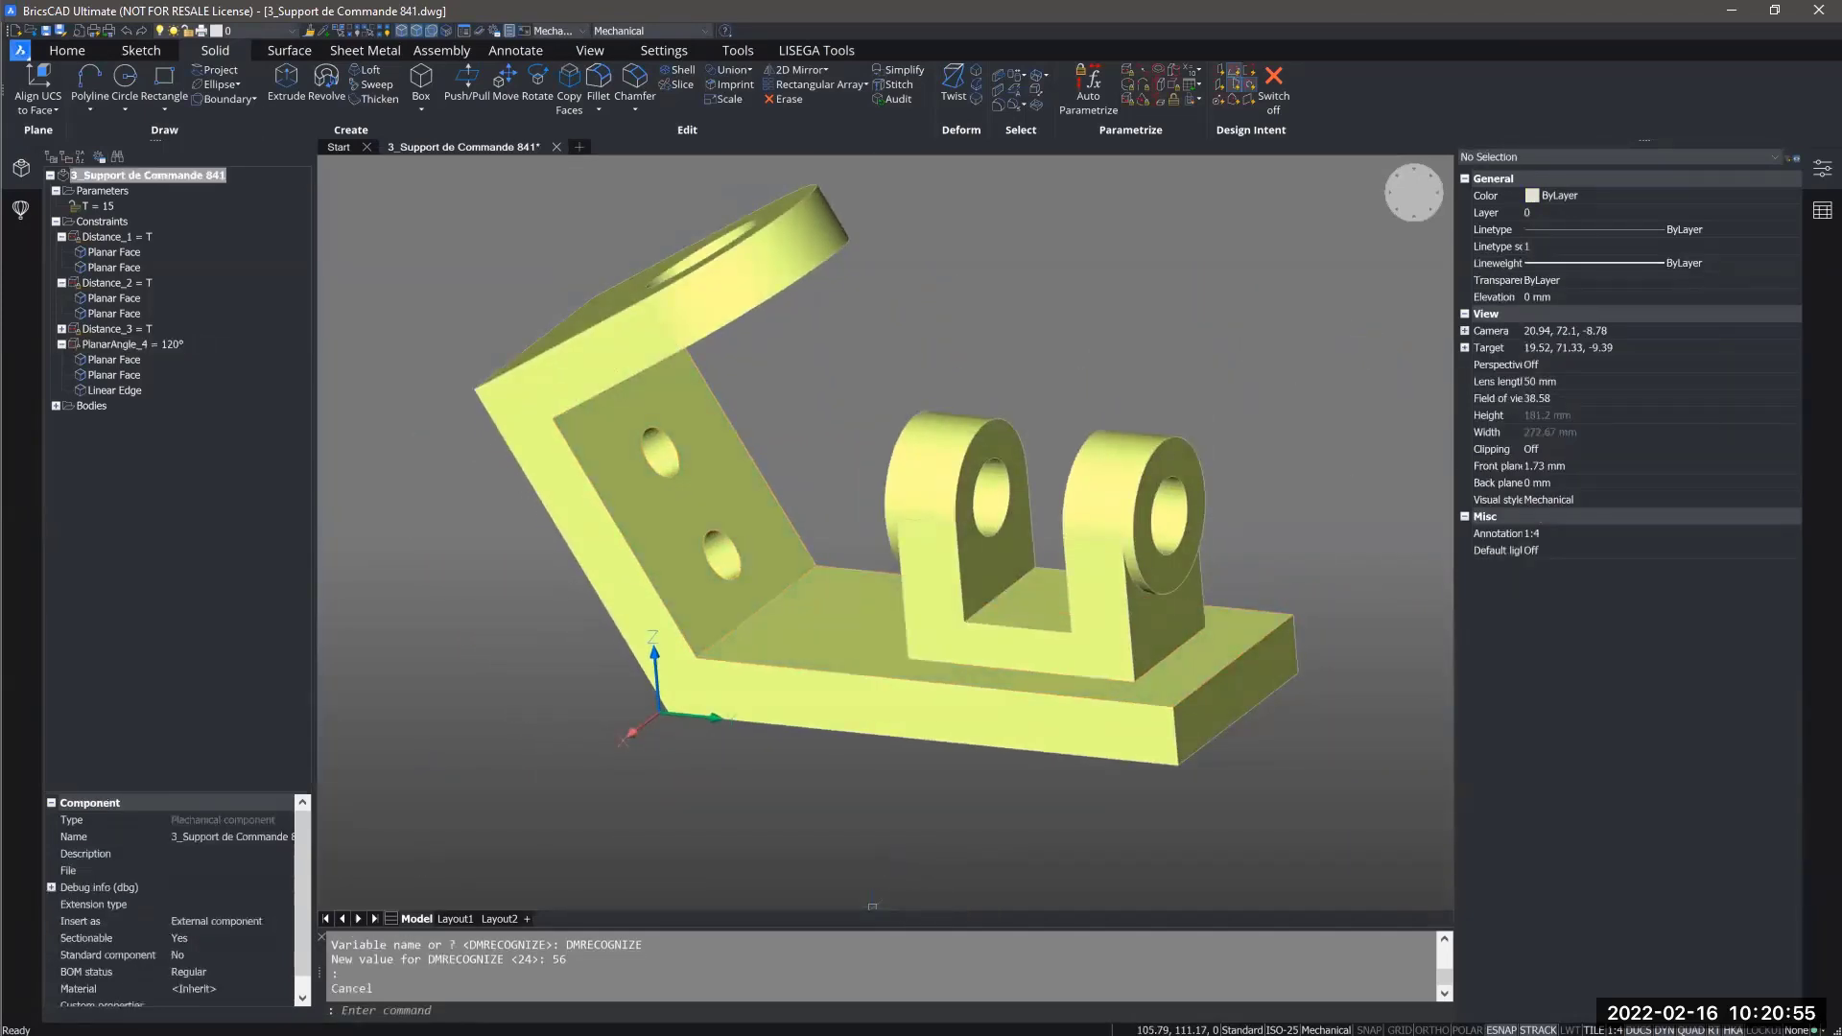
pyautogui.keyDown('shift'); pyautogui.moveTo(1062, 865); pyautogui.dragTo(928, 849, button='middle'); pyautogui.keyUp('shift')
pyautogui.keyDown('shift'); pyautogui.moveTo(1114, 381); pyautogui.dragTo(719, 293, button='middle'); pyautogui.keyUp('shift')
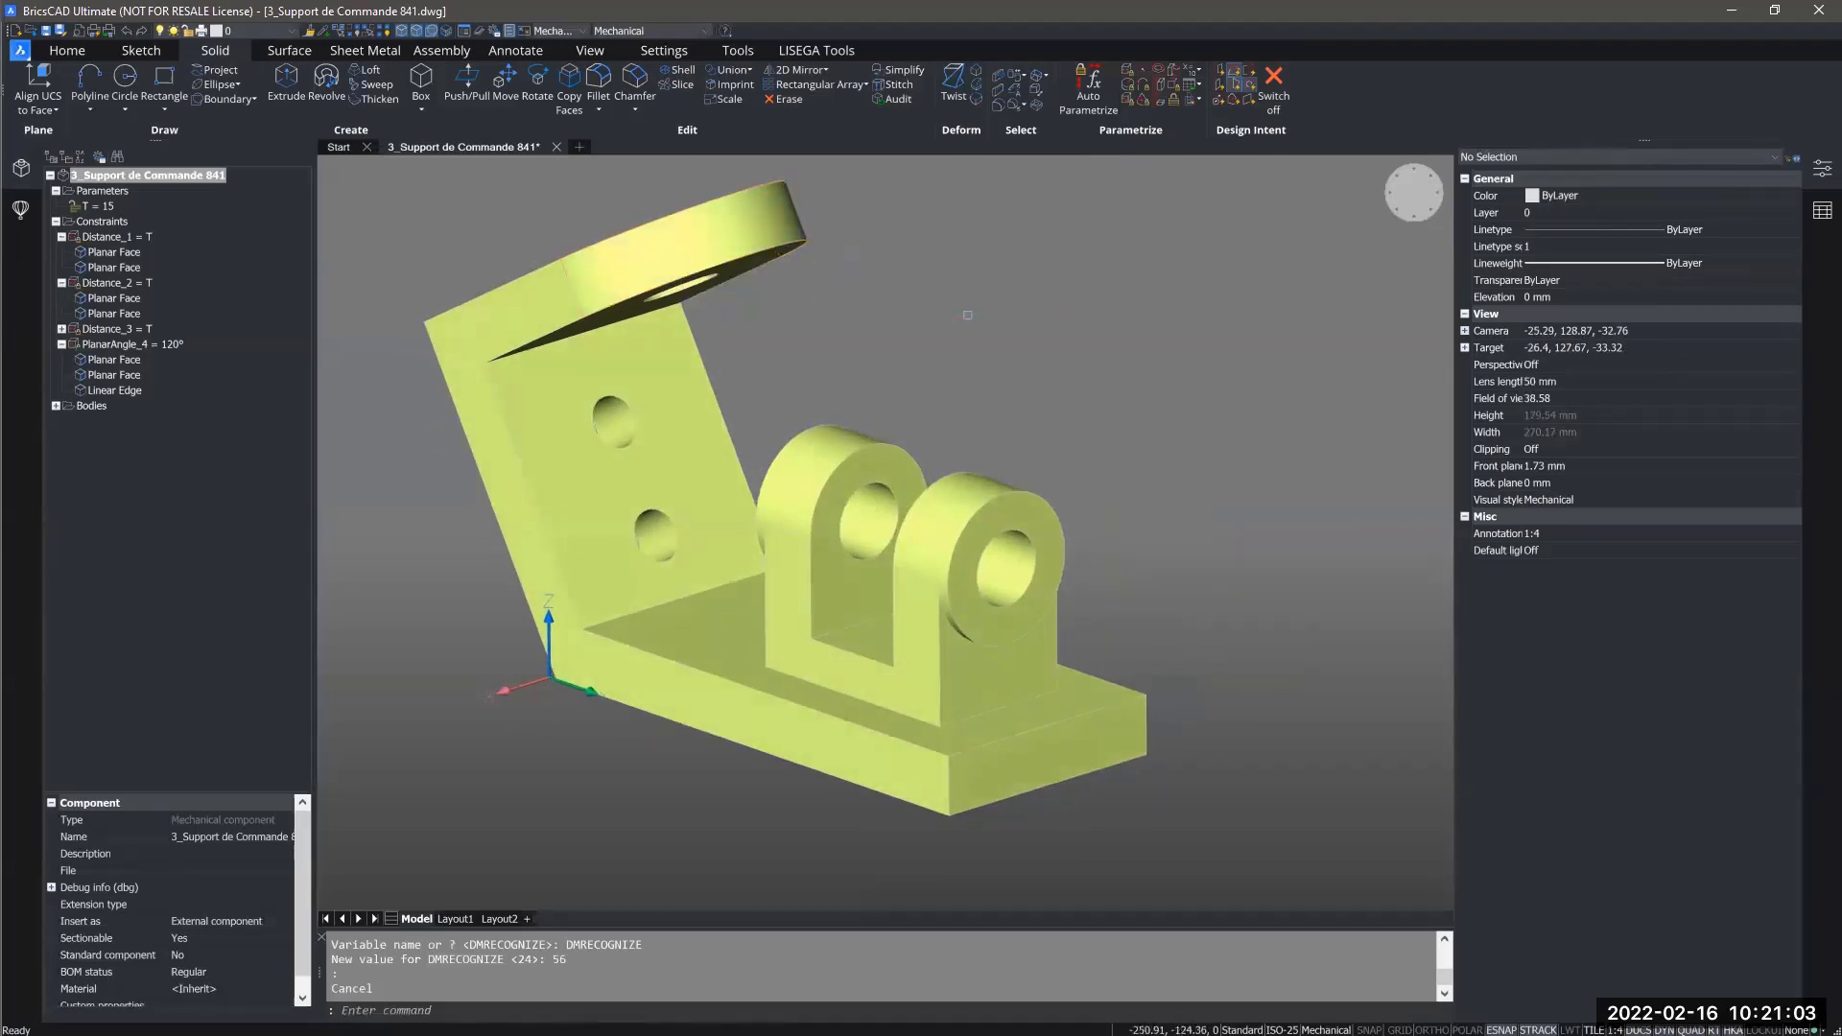
pyautogui.scroll(5, 1029, 587)
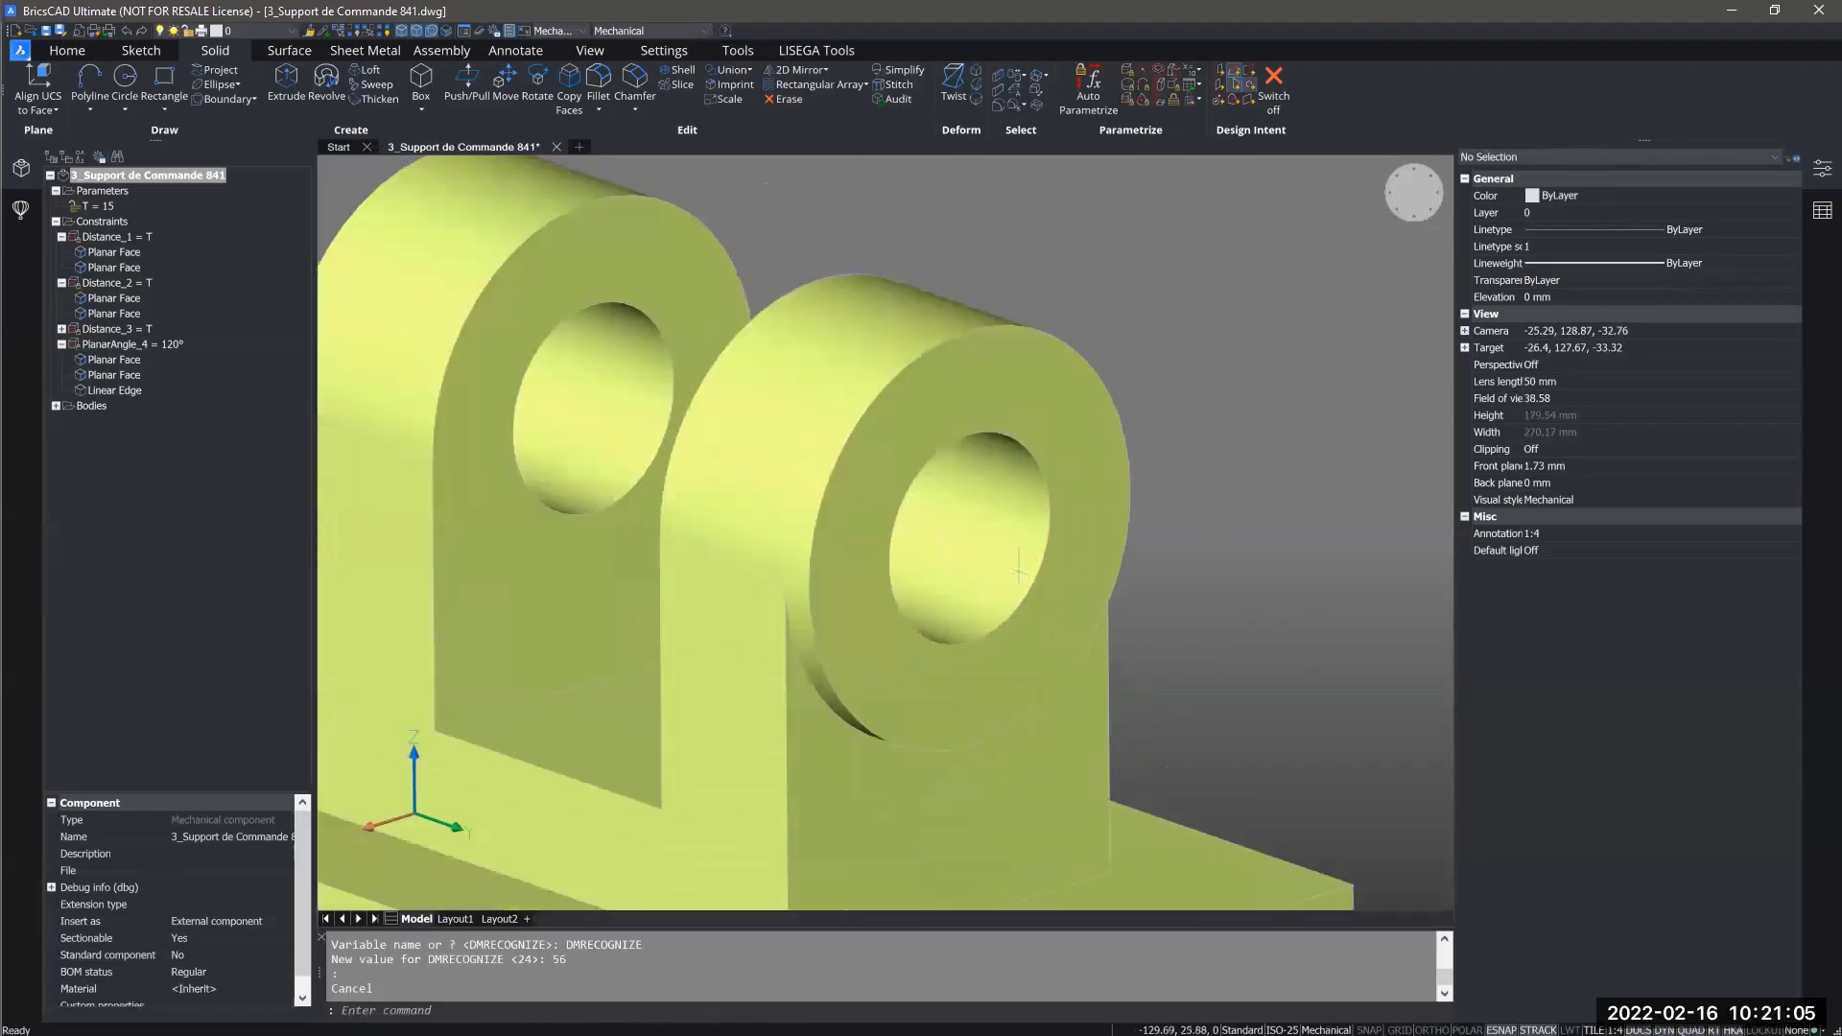
pyautogui.scroll(-1, 1022, 575)
pyautogui.scroll(-1, 737, 478)
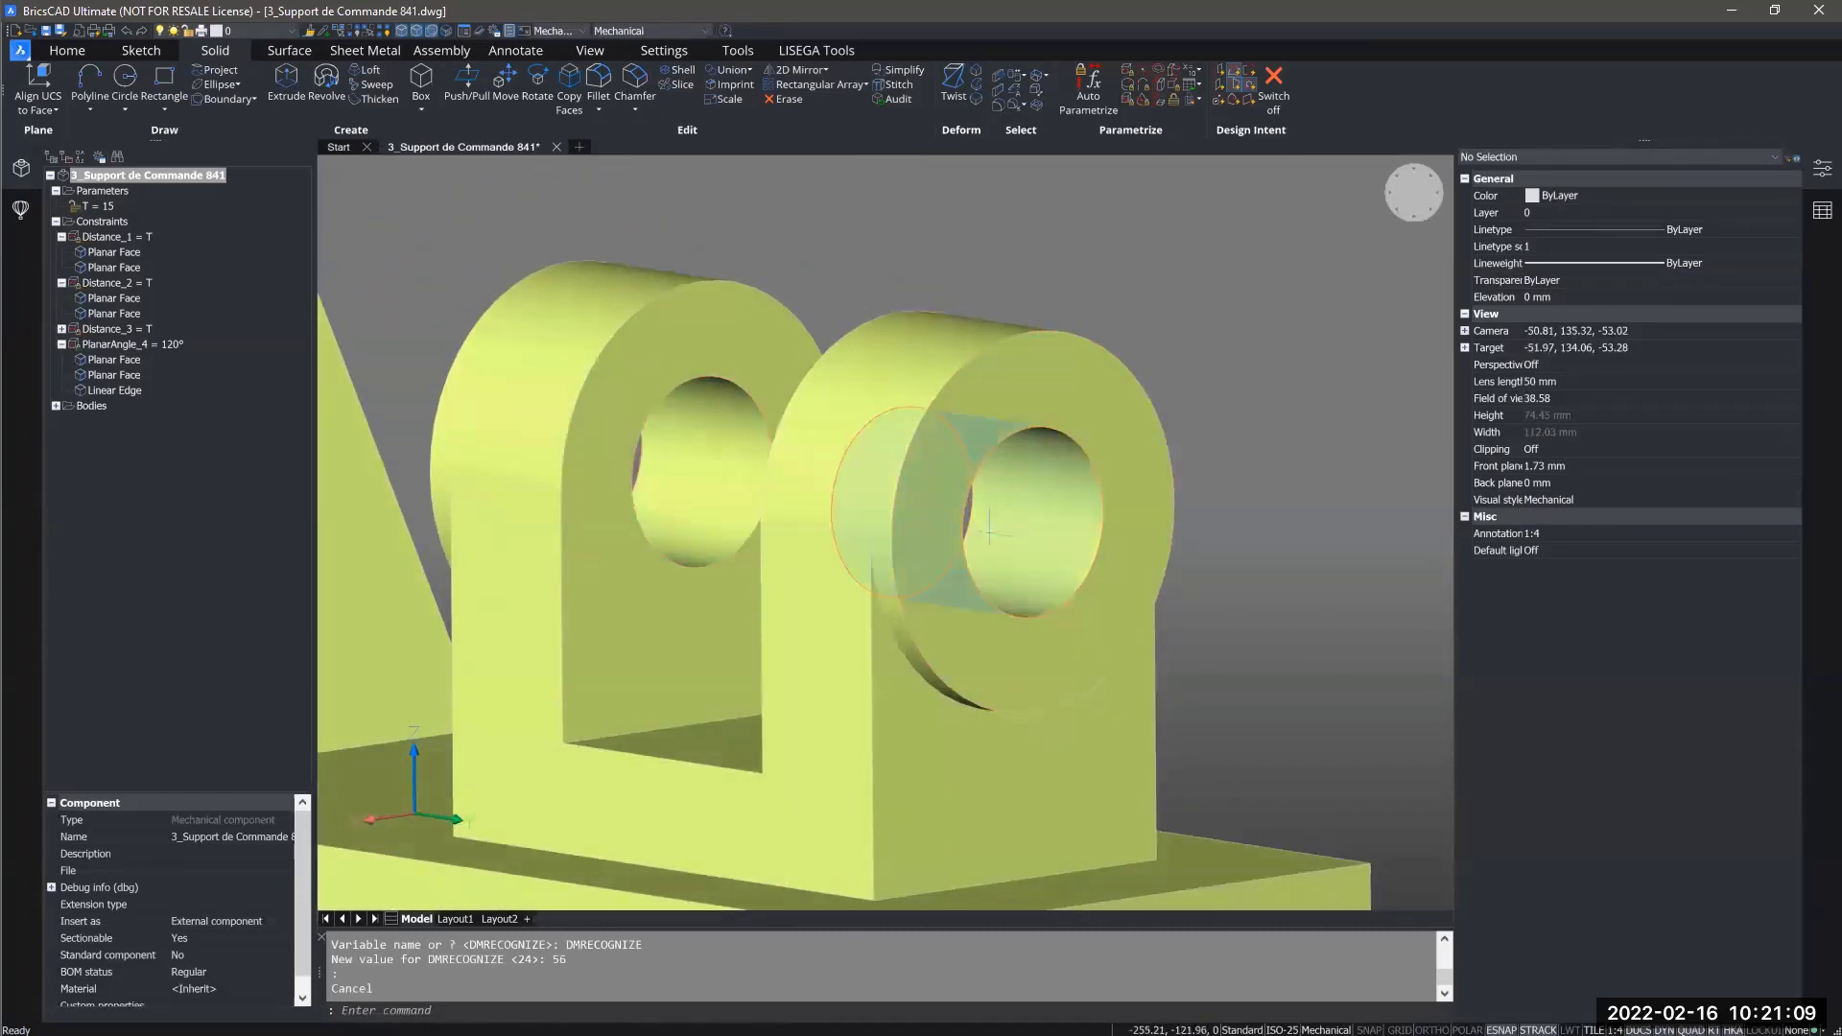
pyautogui.click(1010, 500)
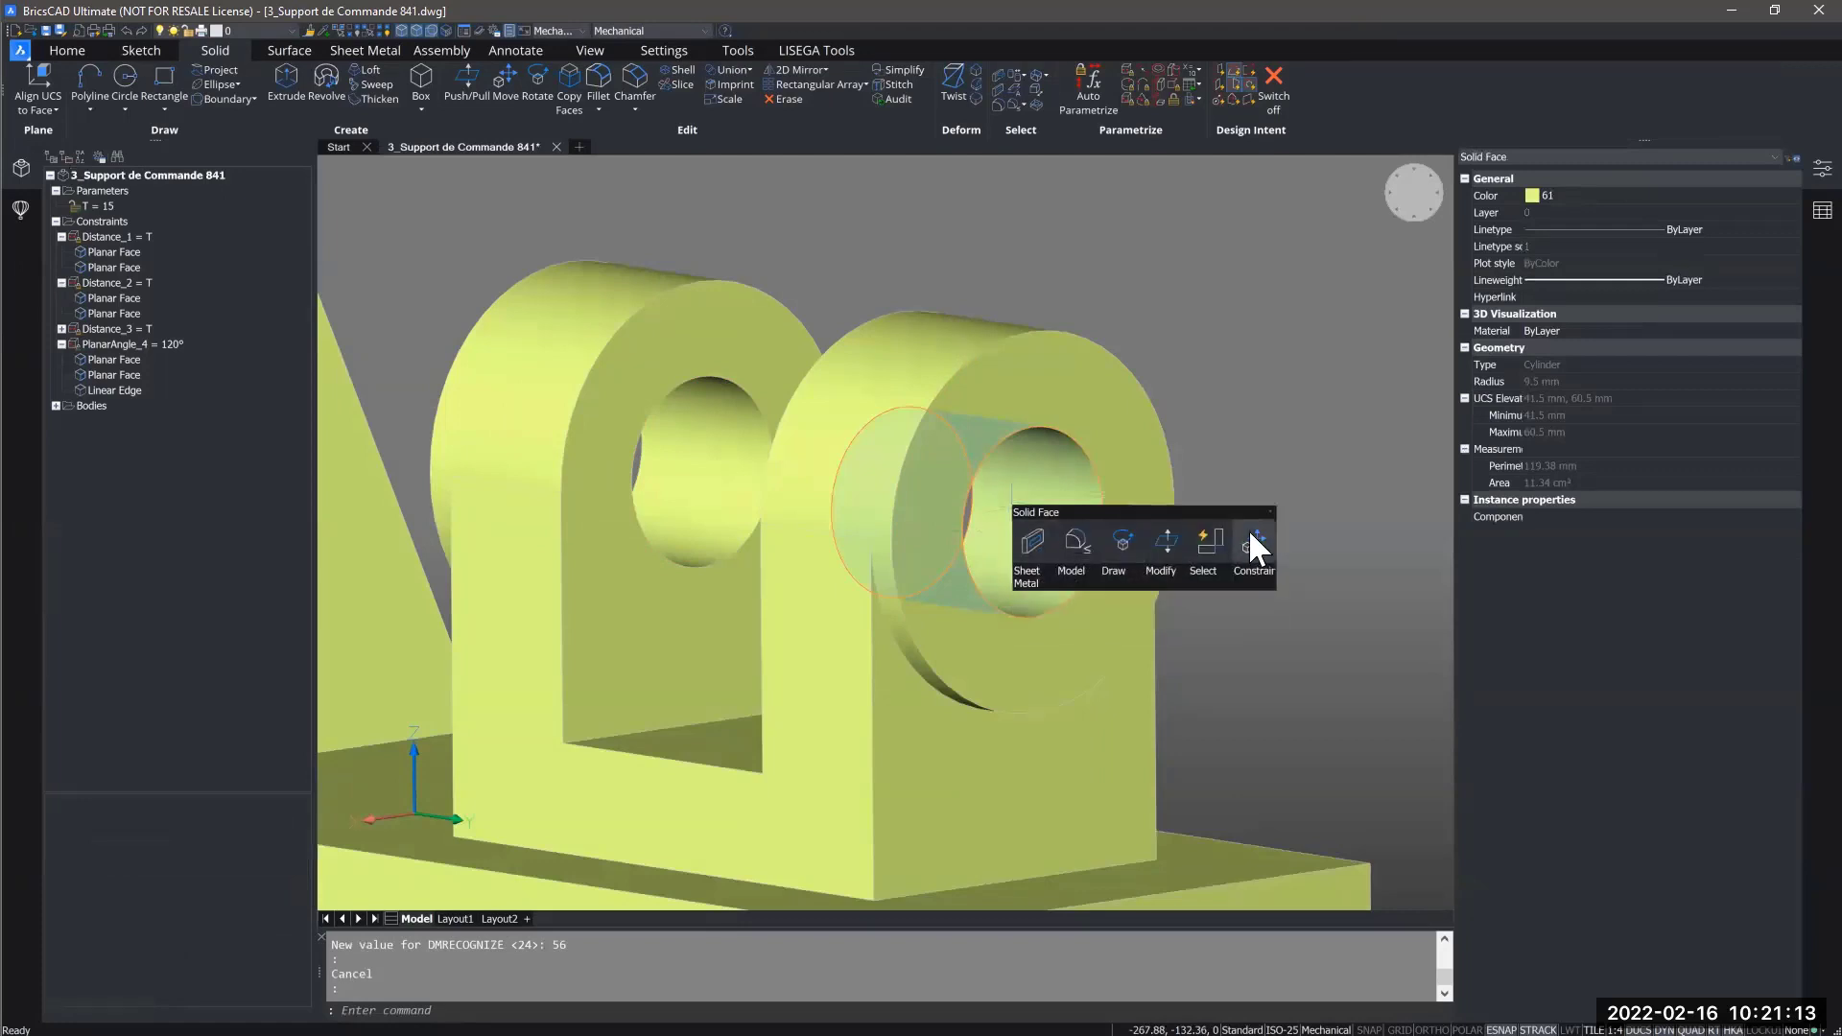
pyautogui.click(1027, 530)
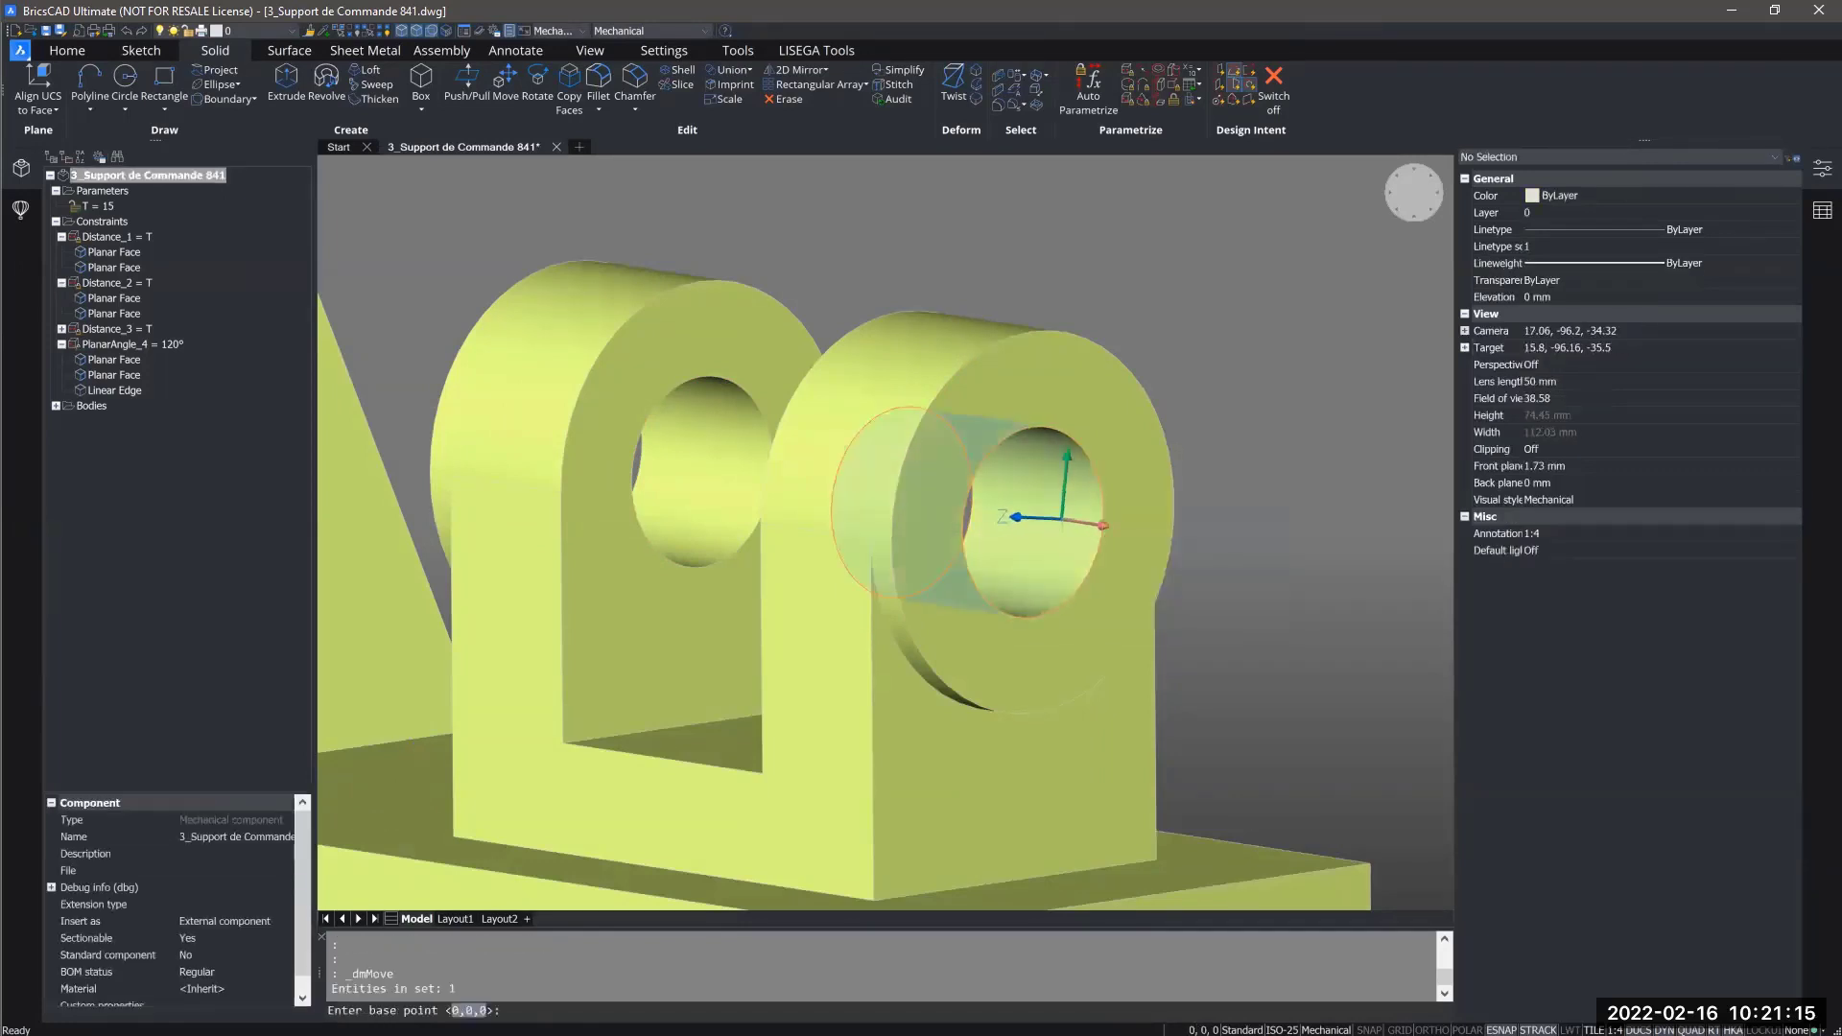
pyautogui.click(1103, 517)
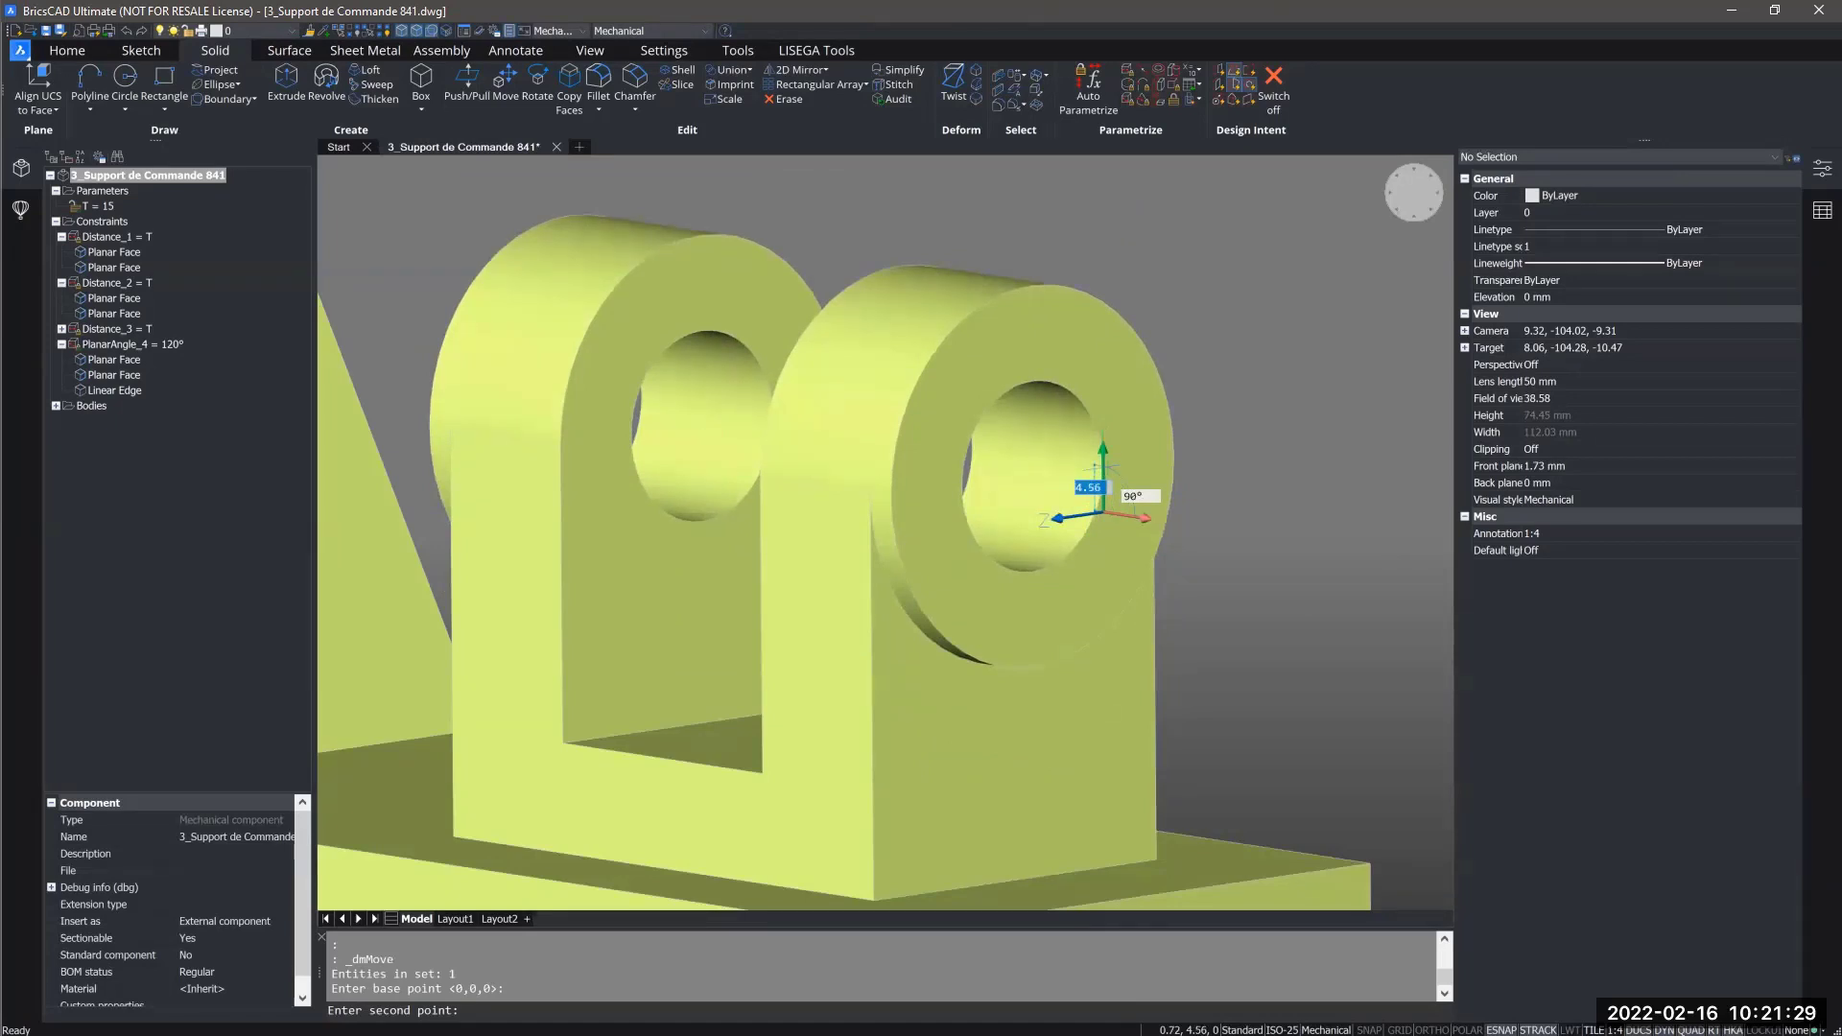
pyautogui.press('Escape')
pyautogui.scroll(-5, 1227, 560)
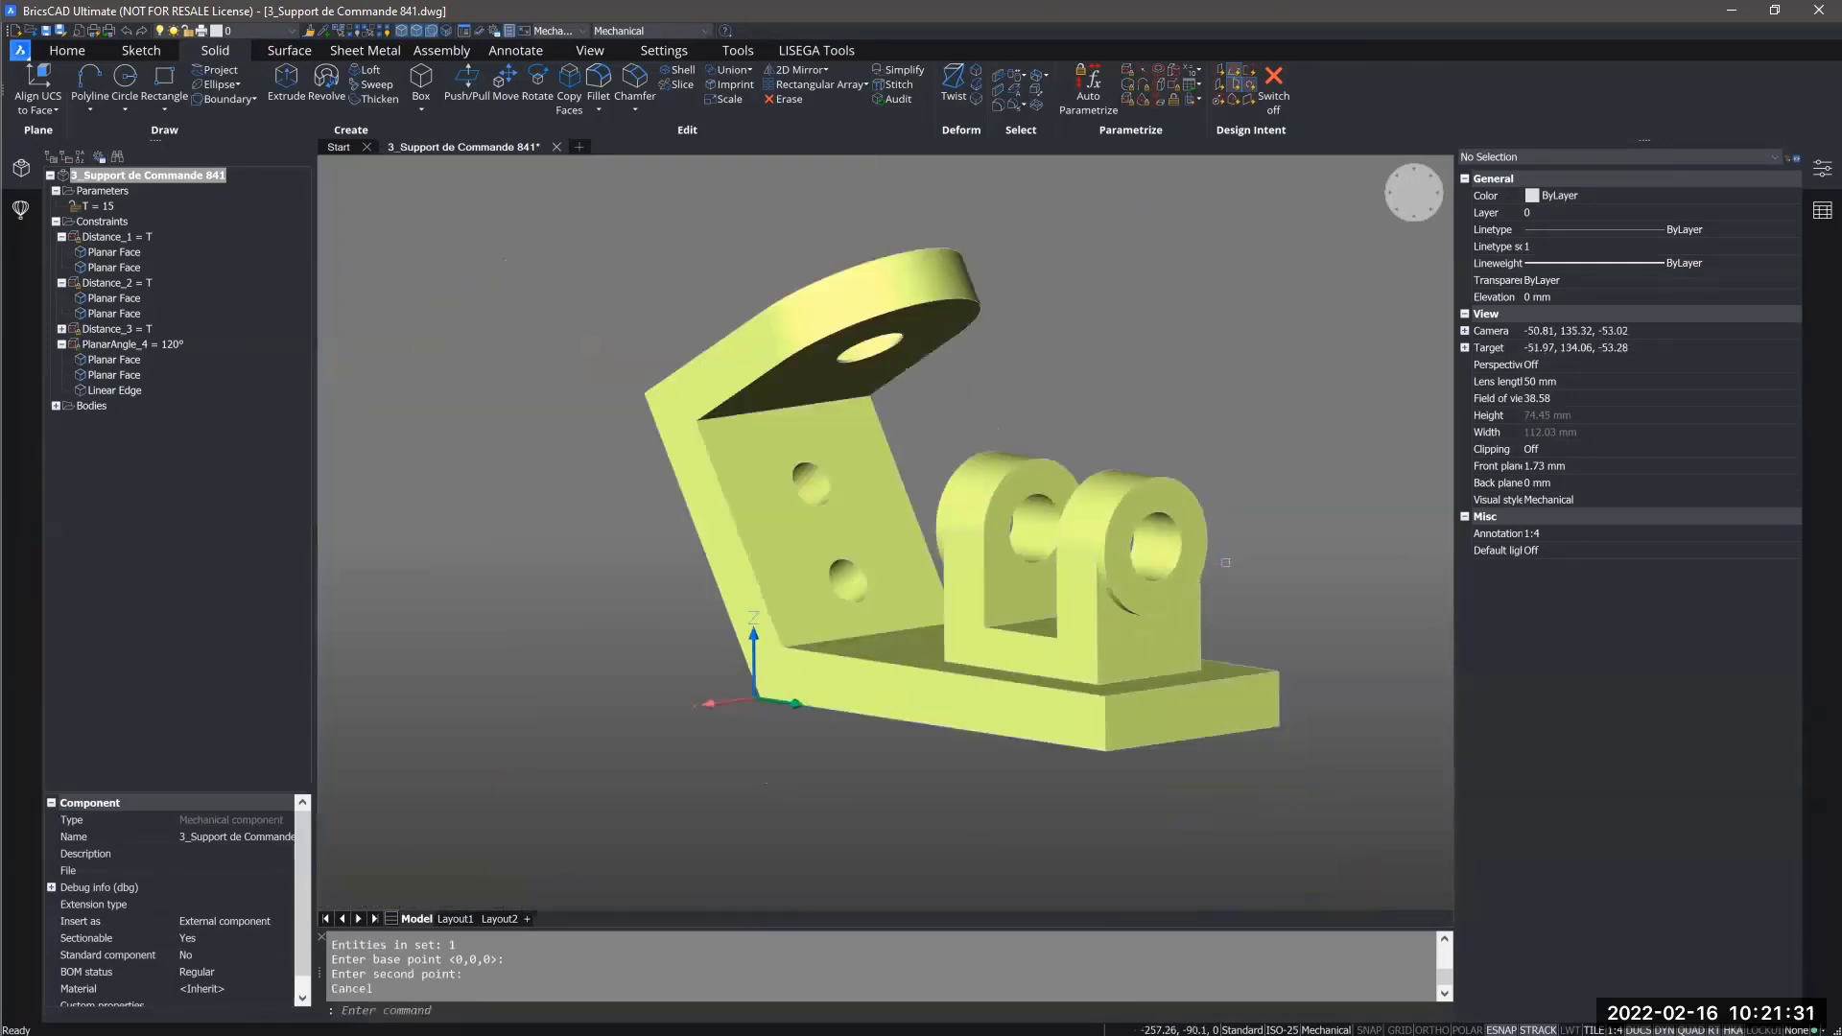
pyautogui.keyDown('shift'); pyautogui.moveTo(979, 719); pyautogui.dragTo(980, 764, button='middle'); pyautogui.keyUp('shift')
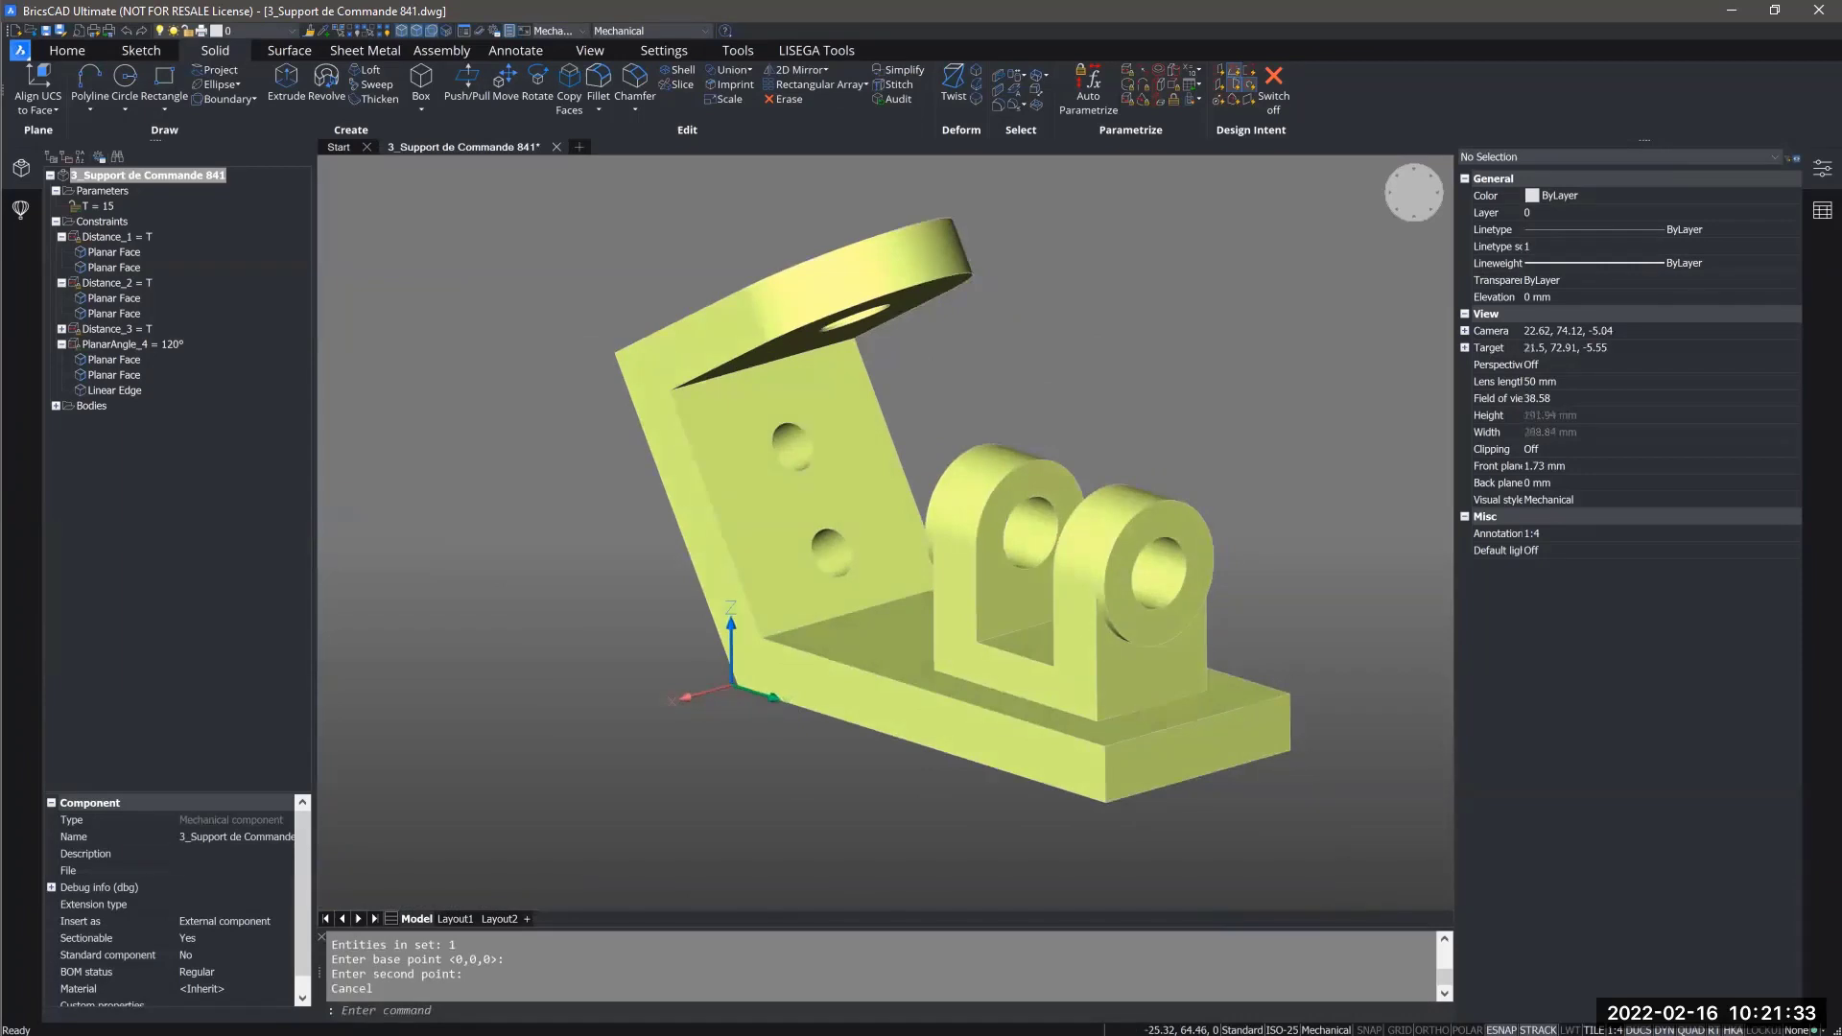
pyautogui.keyDown('shift'); pyautogui.moveTo(948, 826); pyautogui.dragTo(861, 789, button='middle'); pyautogui.keyUp('shift')
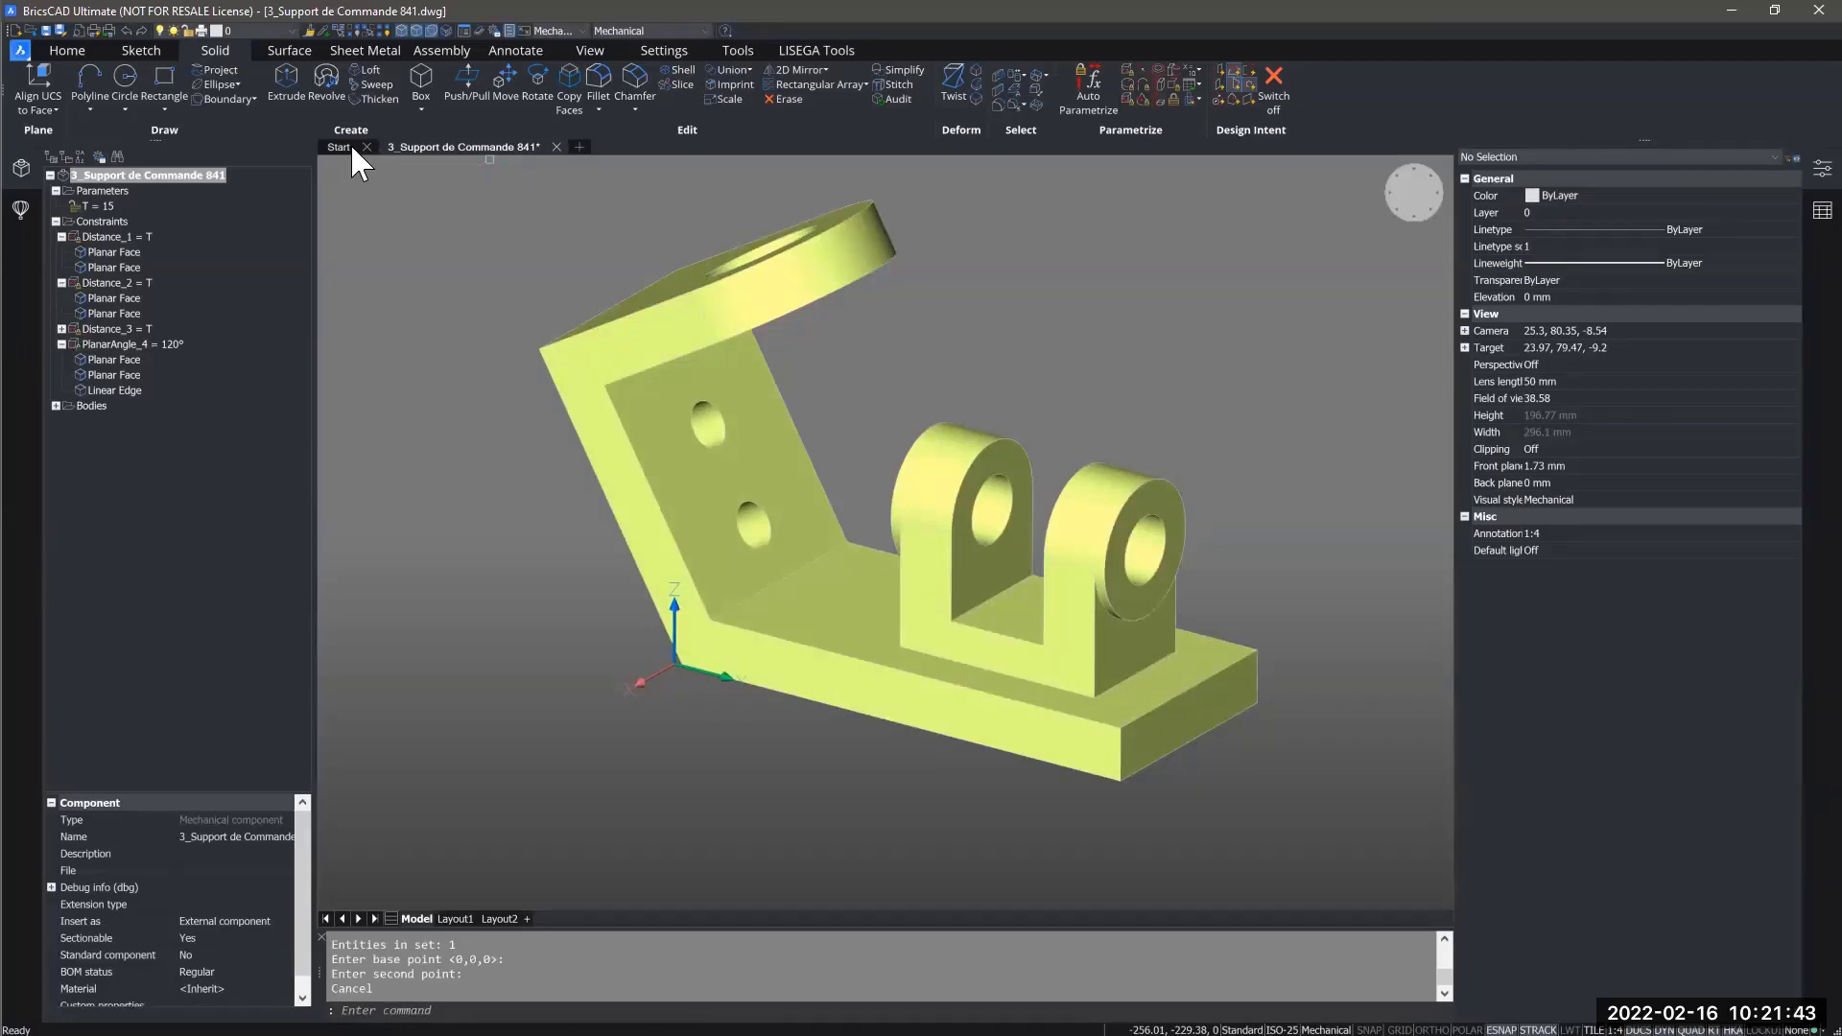
# Switch to File Explorer and open 4_rib_constr_no_param.dwg from the Starter Files folder of 4_Parameters.
pyautogui.click(472, 1034)
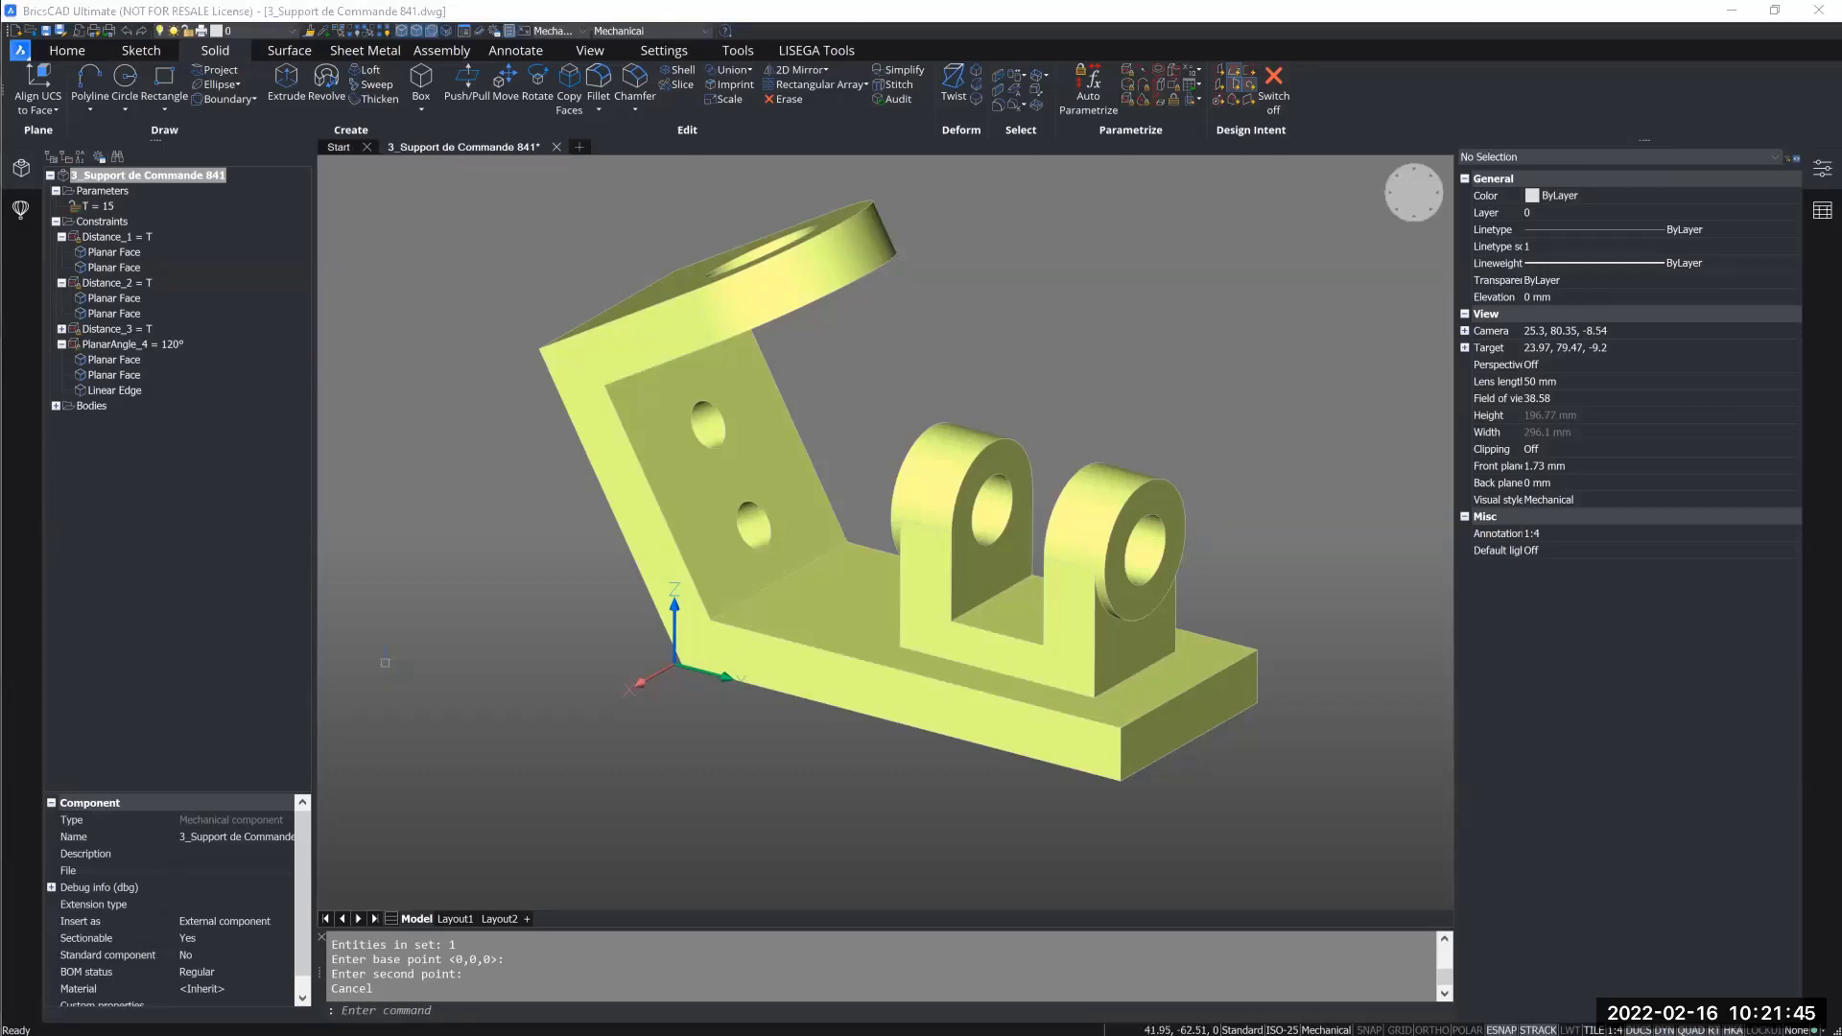
pyautogui.doubleClick(726, 445)
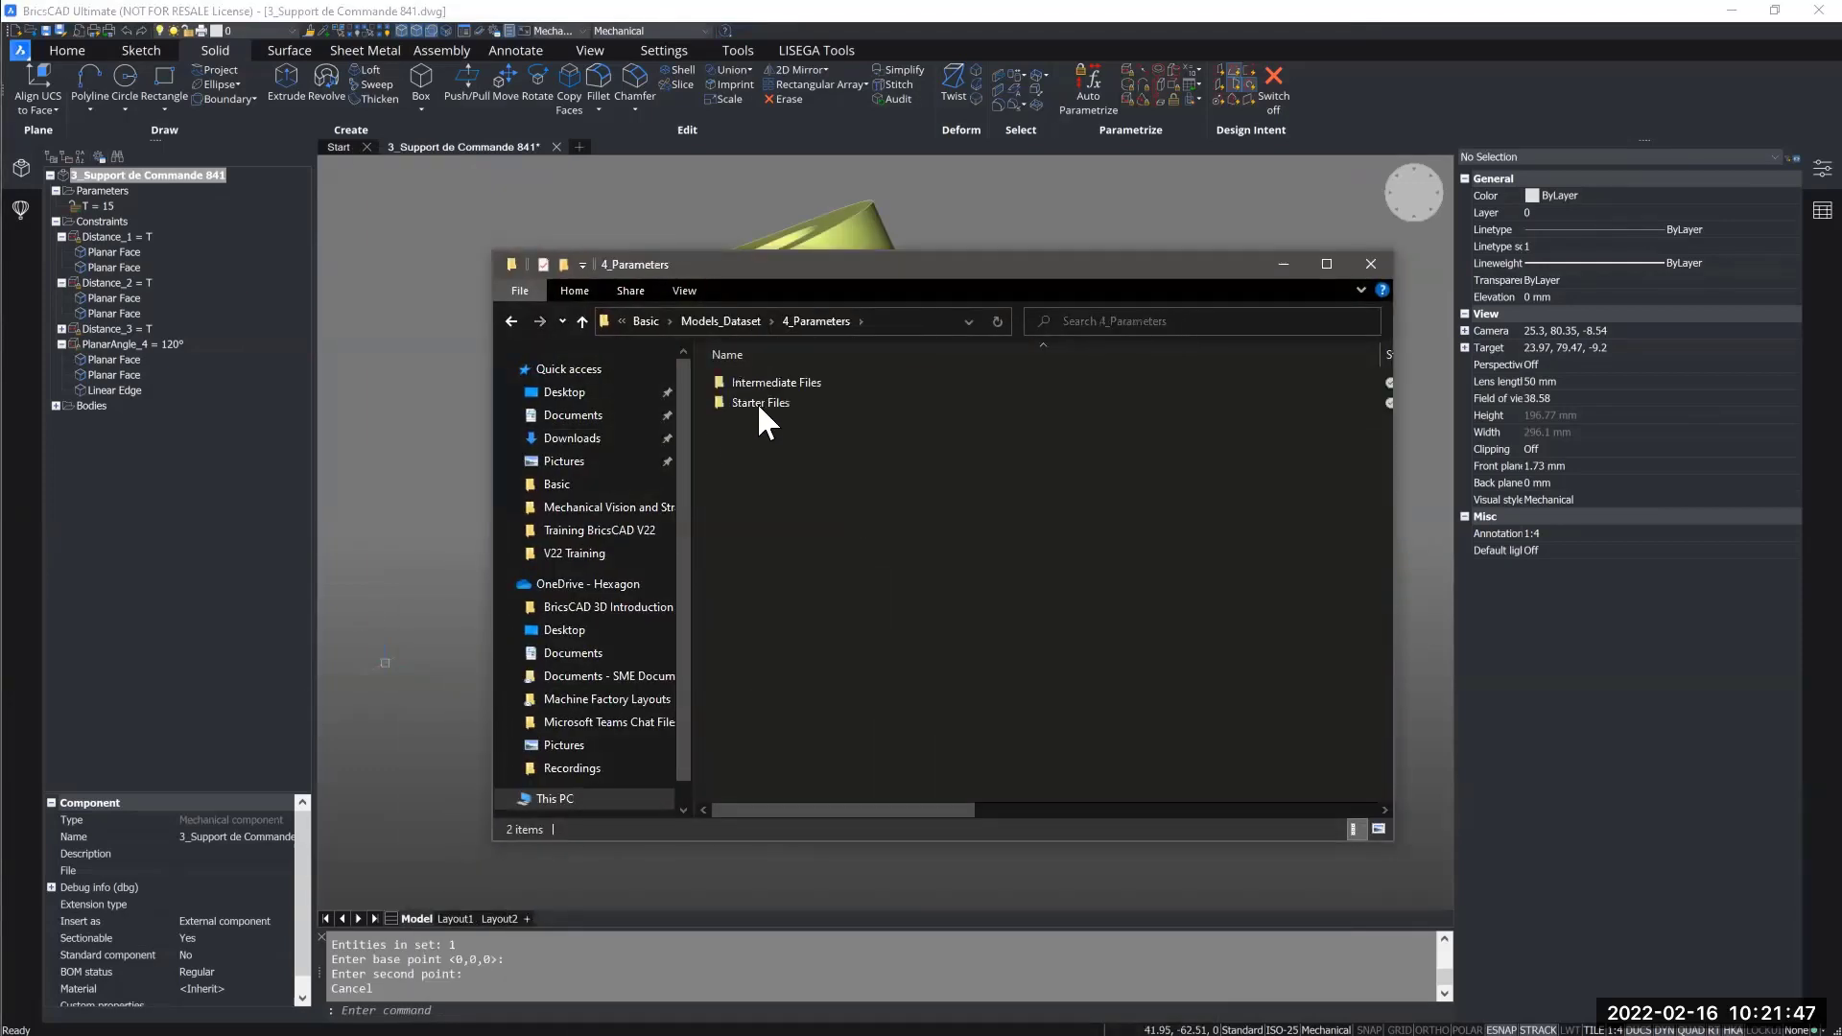
pyautogui.doubleClick(759, 399)
pyautogui.doubleClick(763, 382)
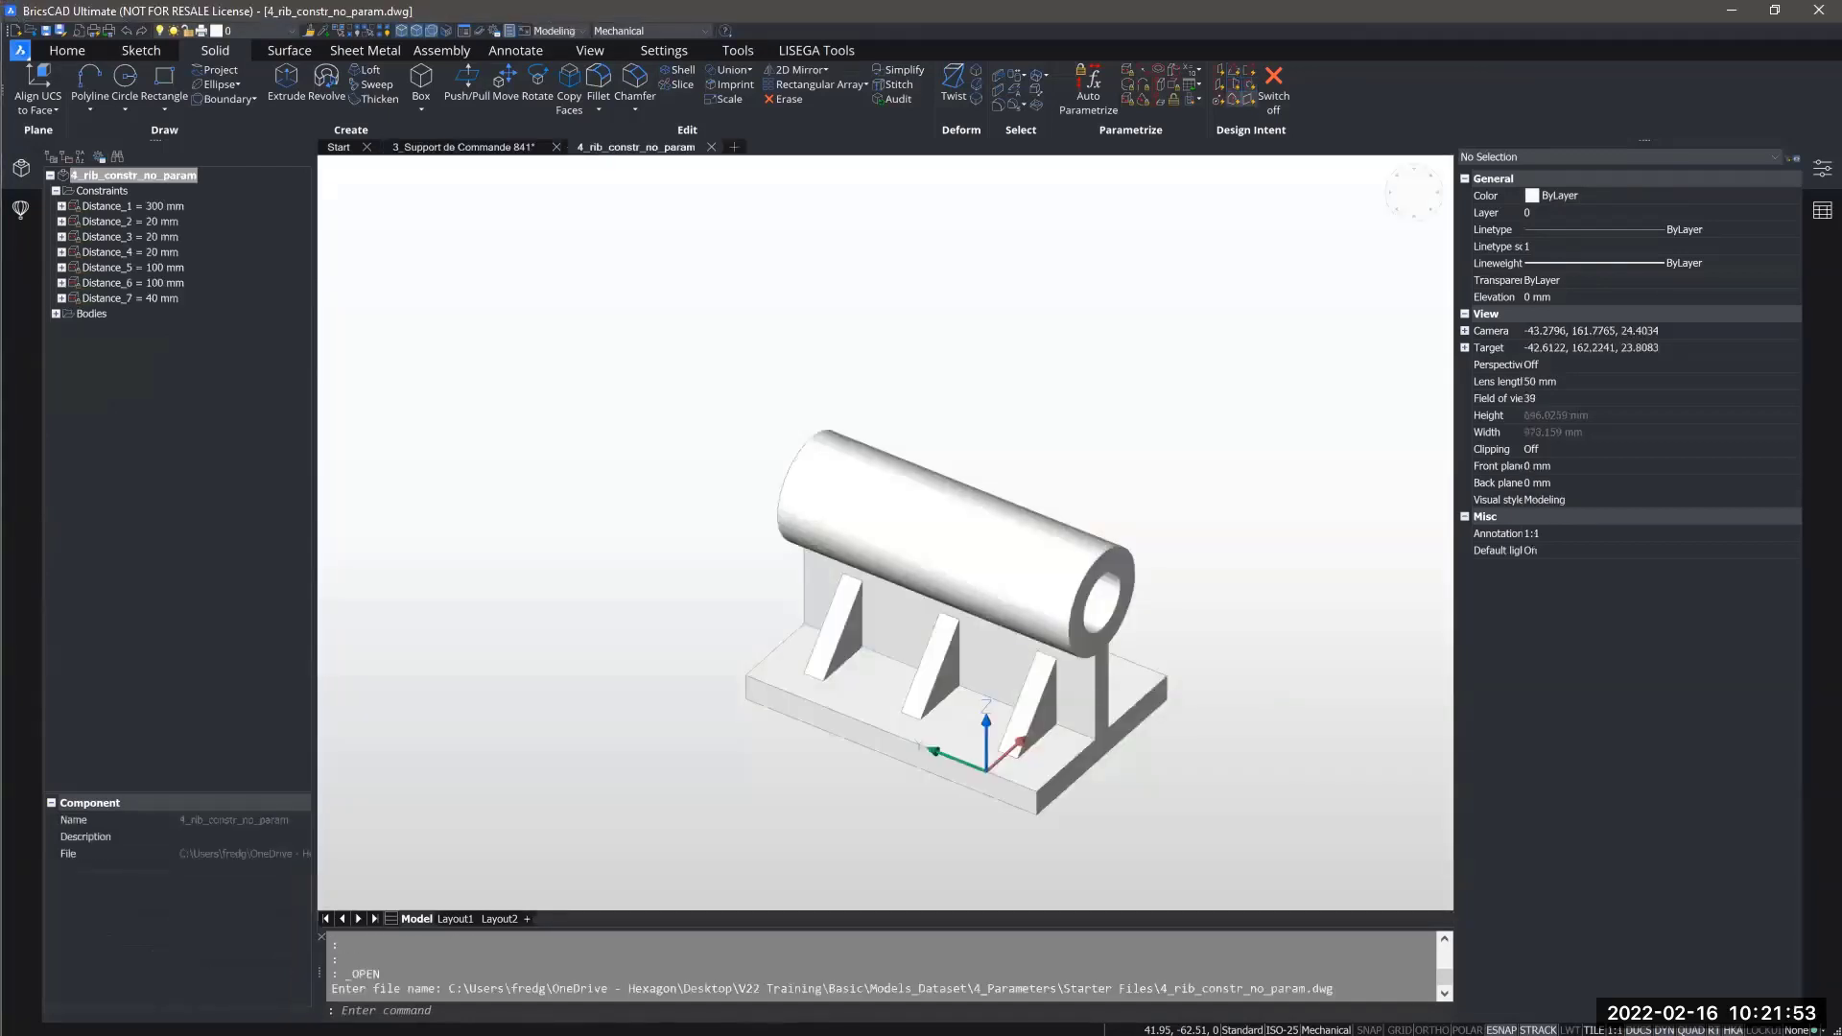
# Animate the Distance_1 overall length constraint and the Distance_2 rib width constraint to examine how each drives the model.
pyautogui.moveTo(845, 835); pyautogui.dragTo(1129, 654, button='middle')
pyautogui.click(124, 207)
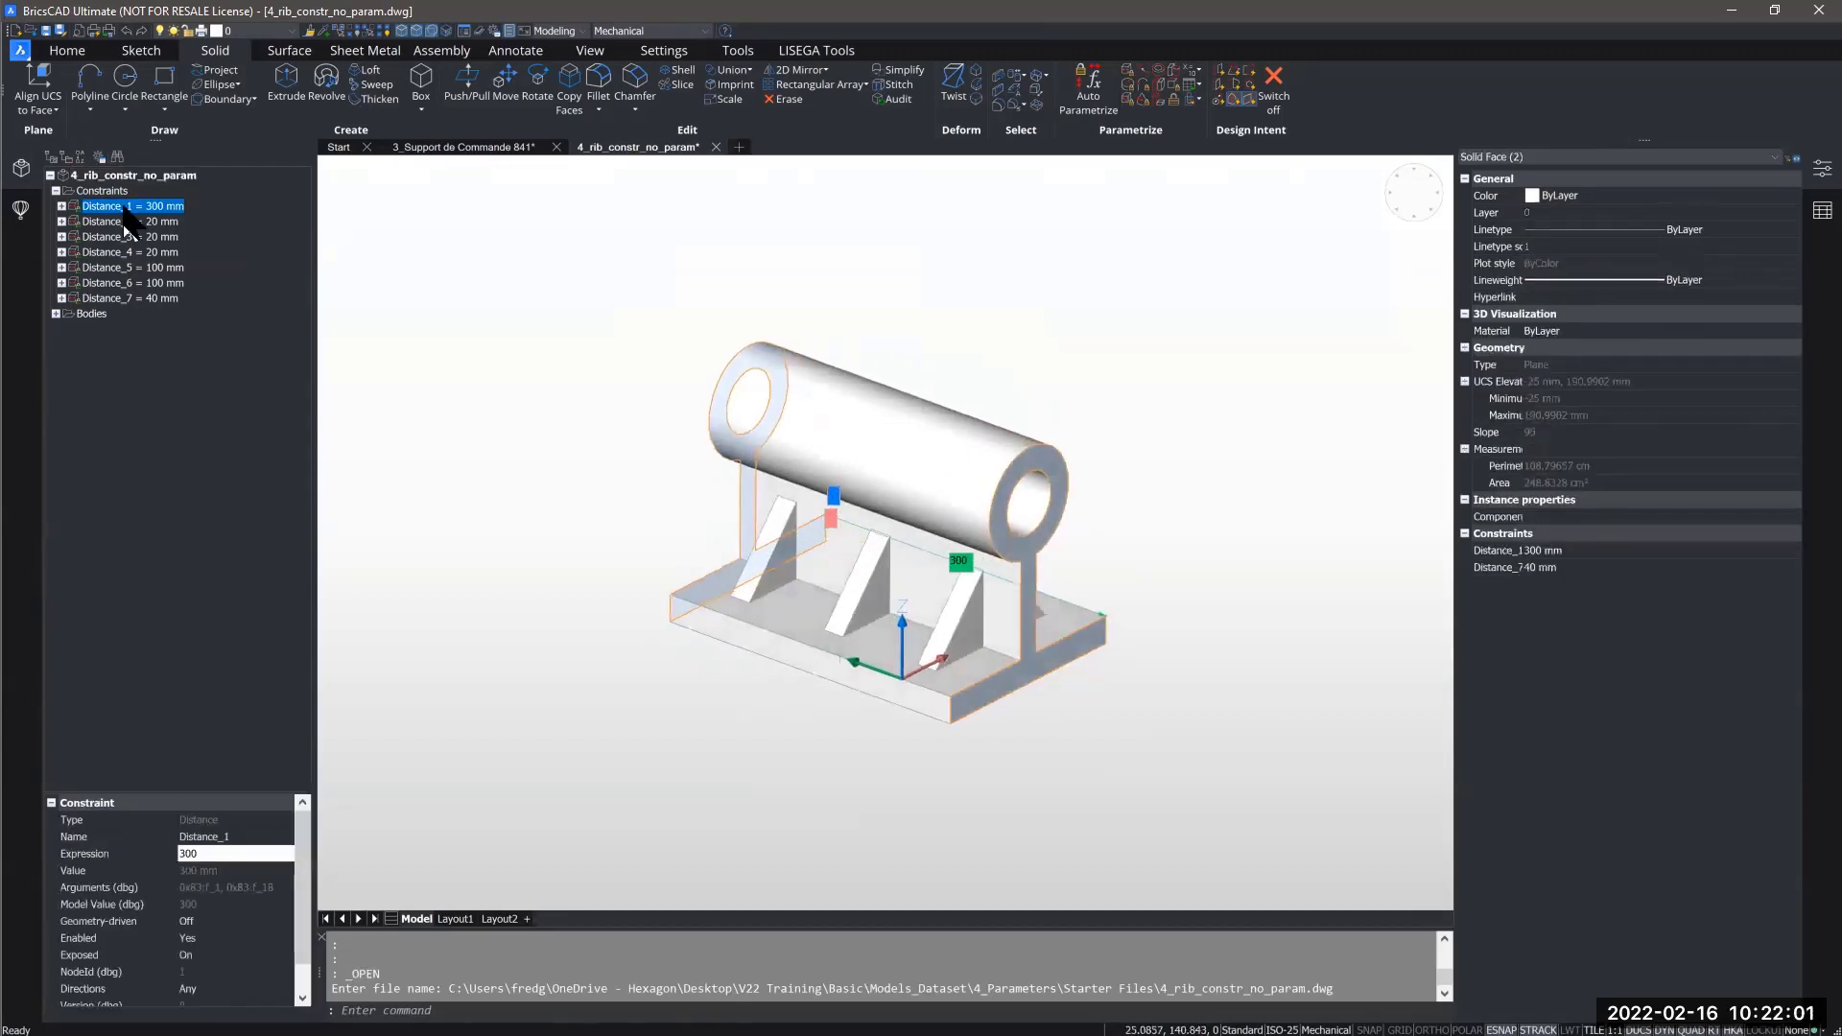
pyautogui.rightClick(124, 206)
pyautogui.click(161, 306)
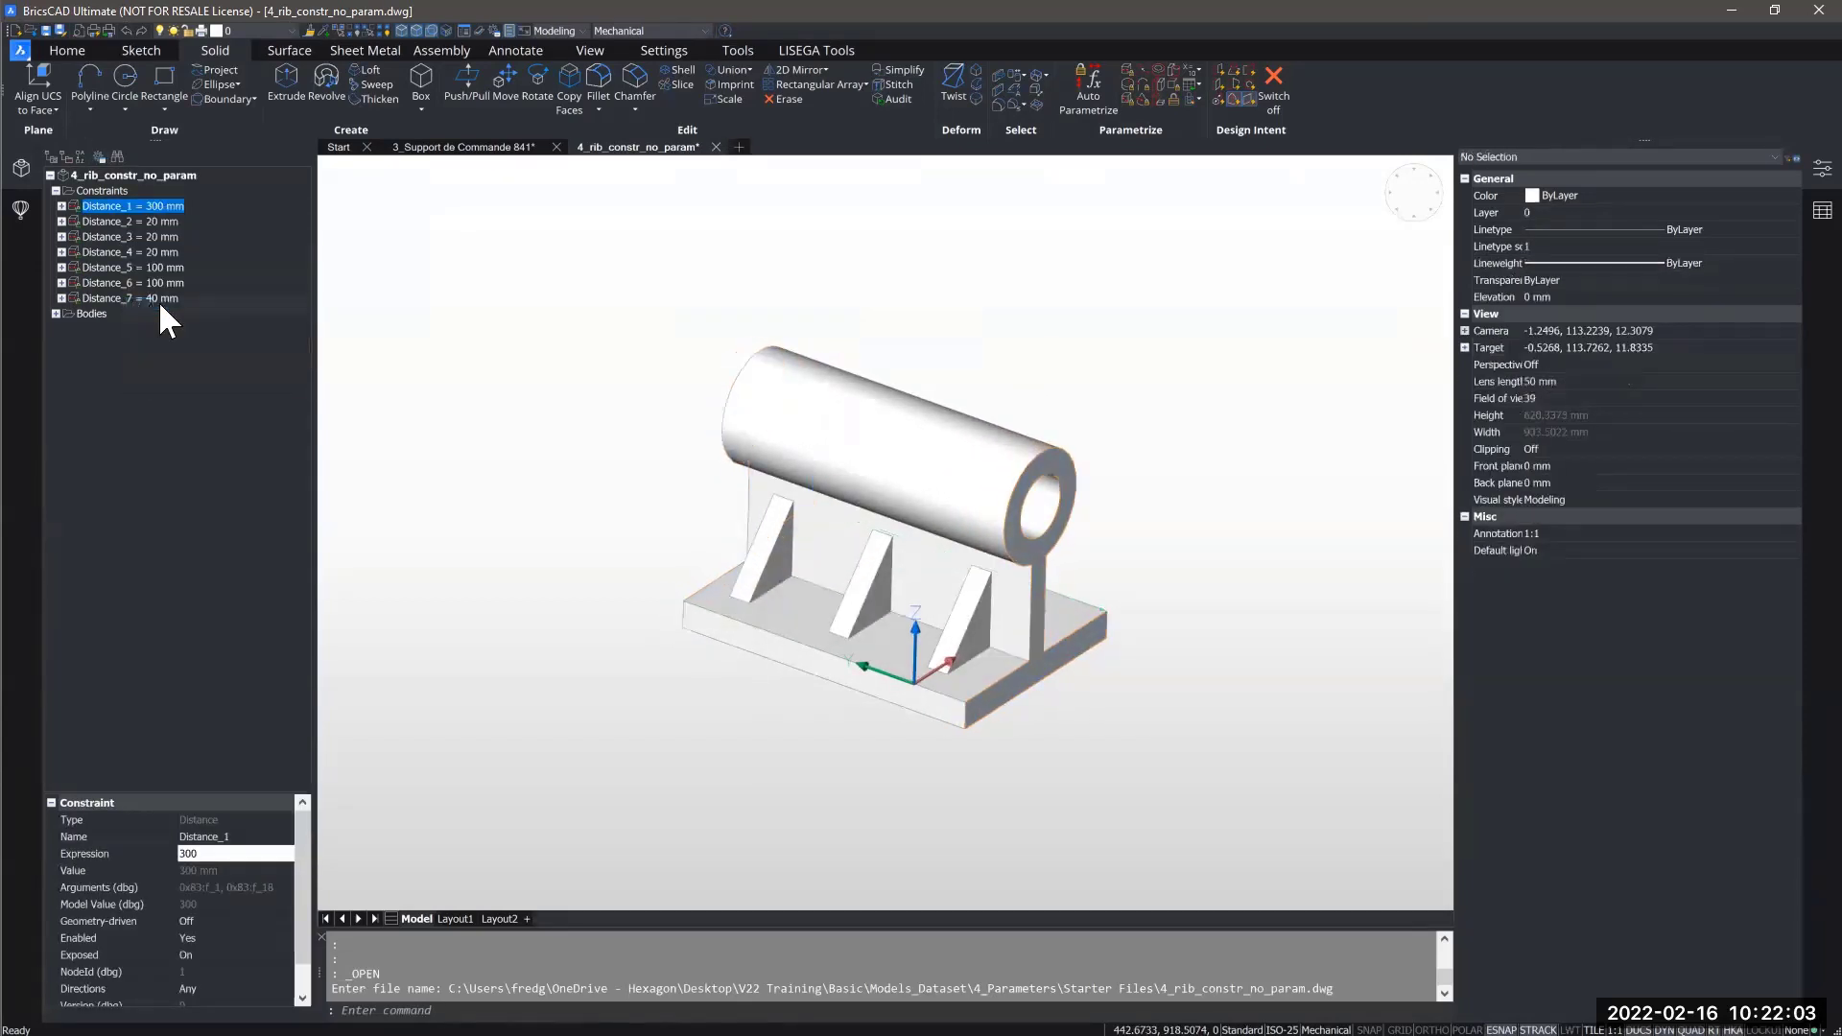
pyautogui.click(151, 224)
pyautogui.rightClick(153, 225)
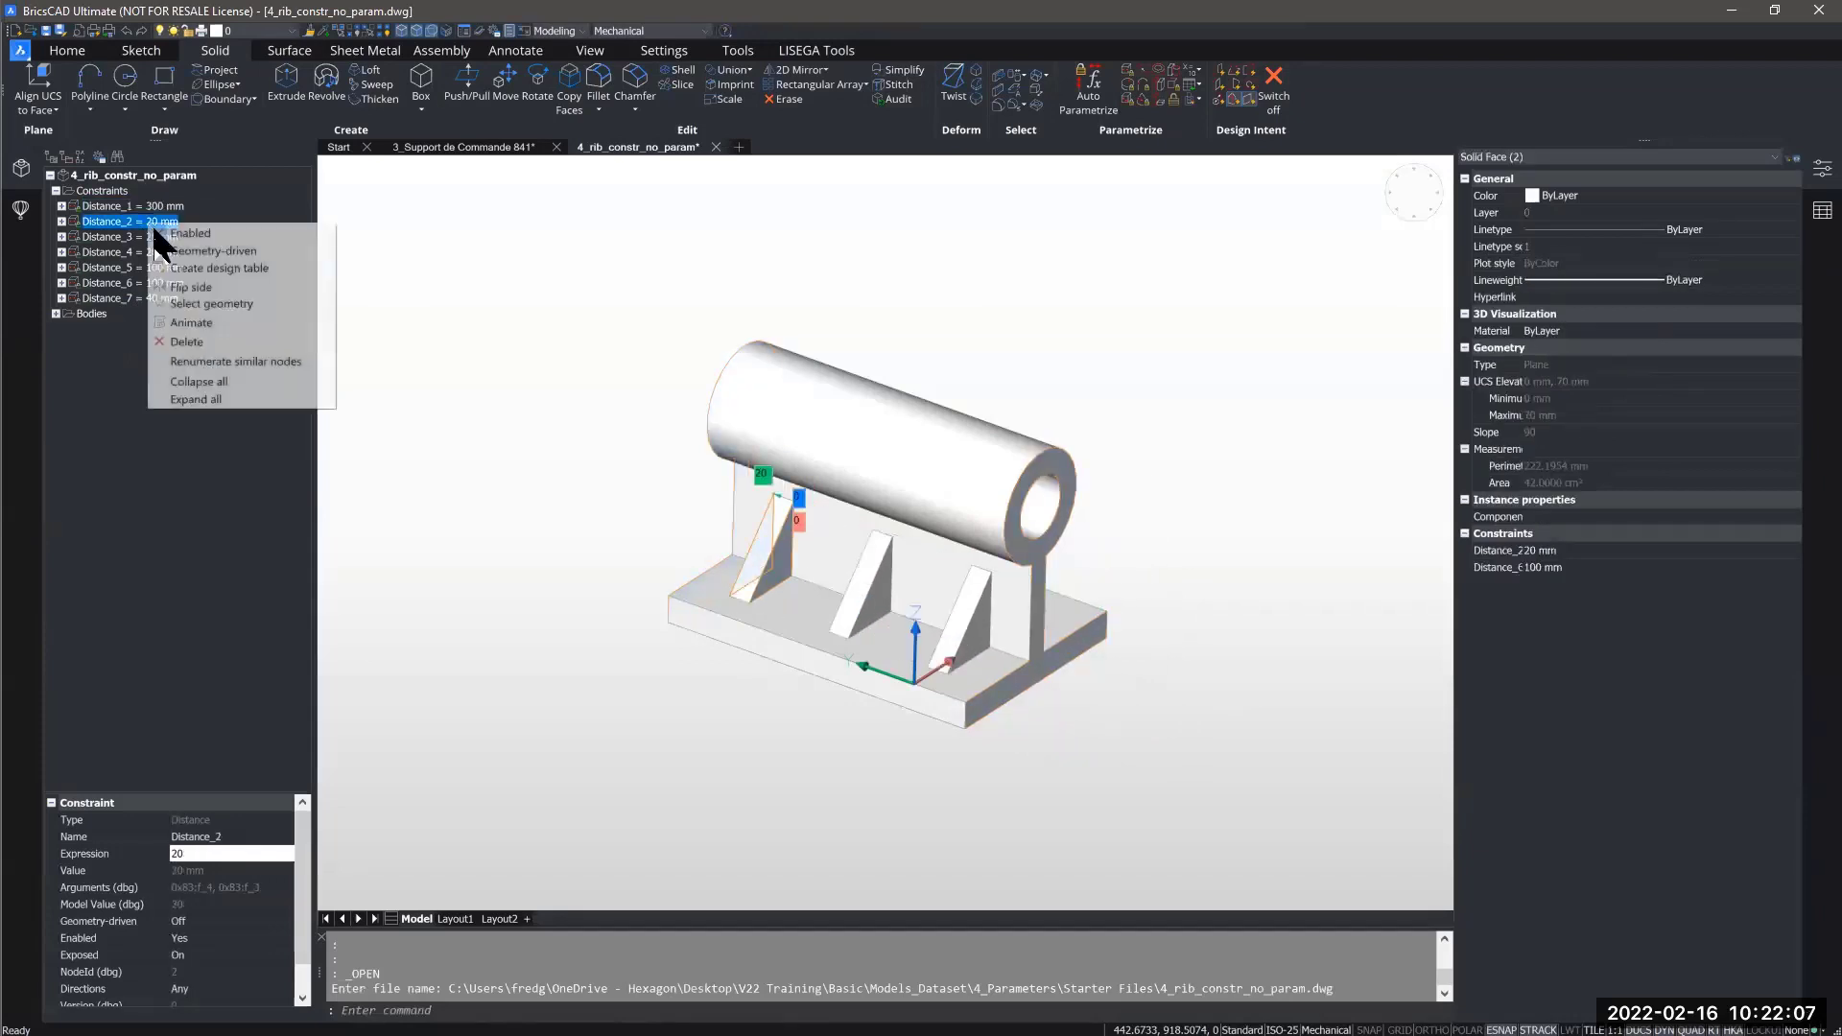
pyautogui.click(191, 322)
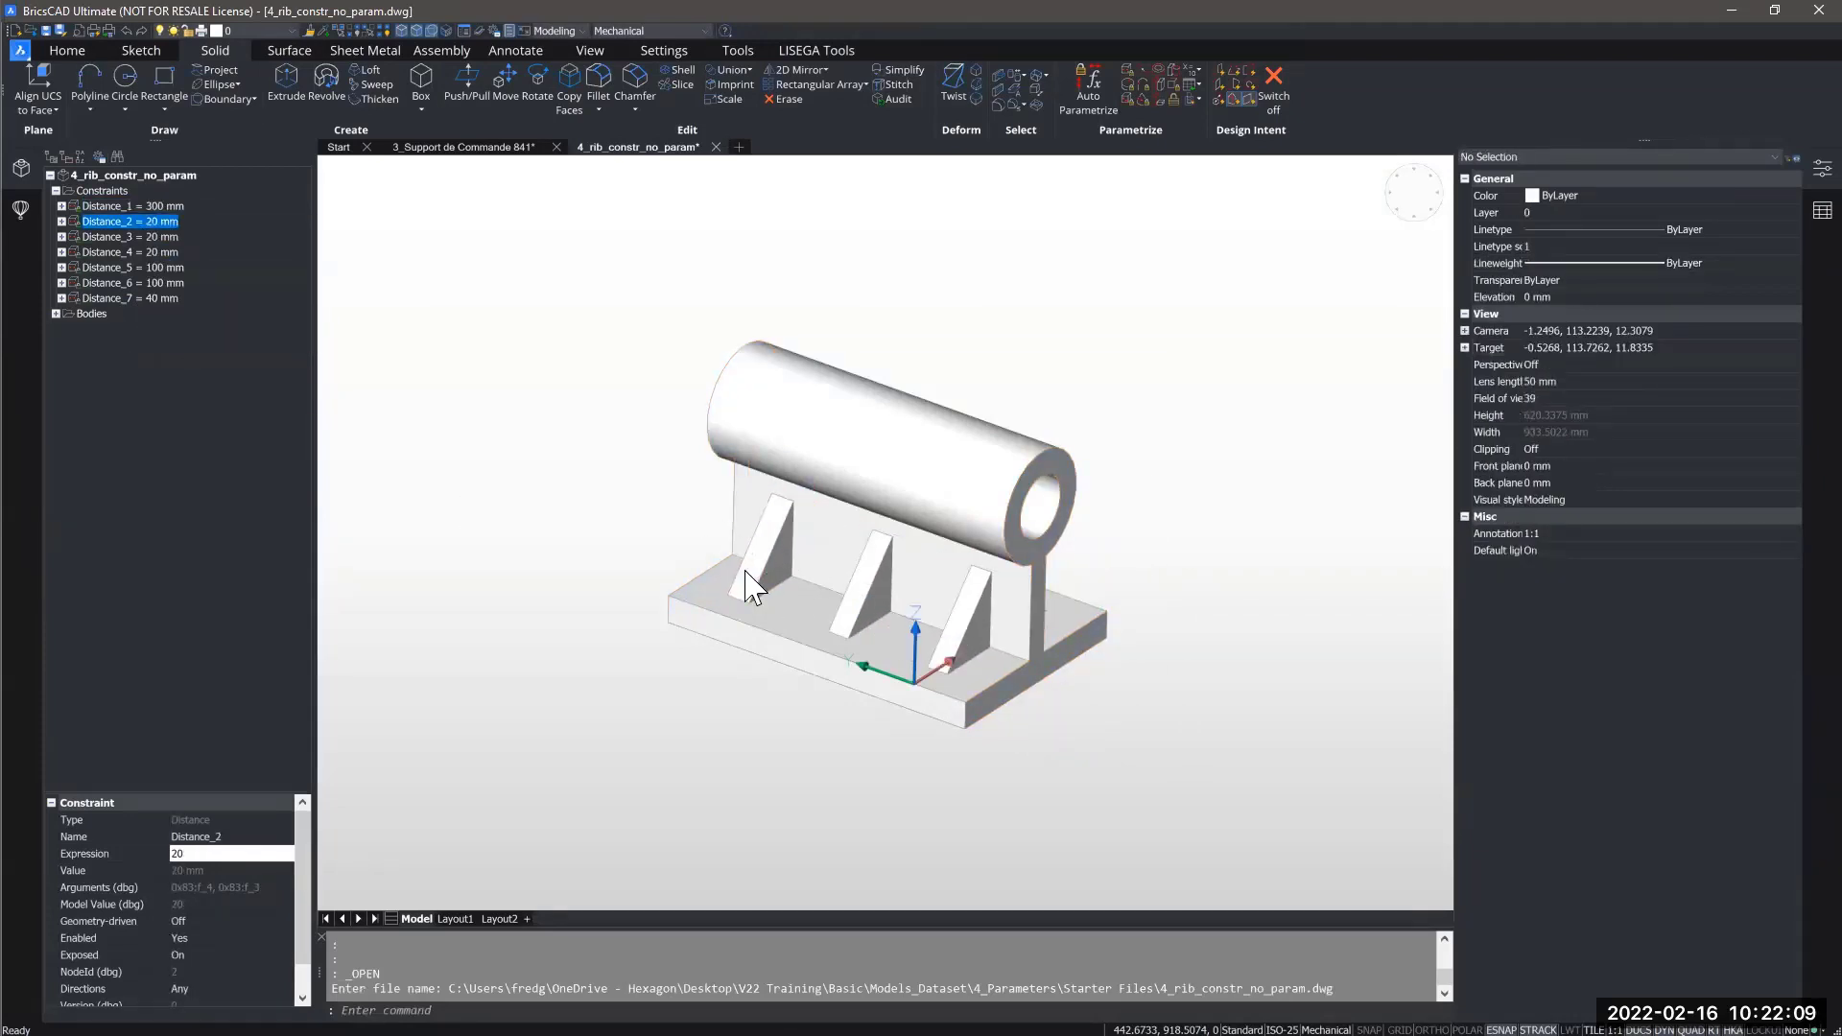
# Animate the Distance_5 rib spacing and Distance_7 end offset constraints to examine their effect, and clear the selection.
pyautogui.click(140, 262)
pyautogui.rightClick(141, 262)
pyautogui.click(183, 365)
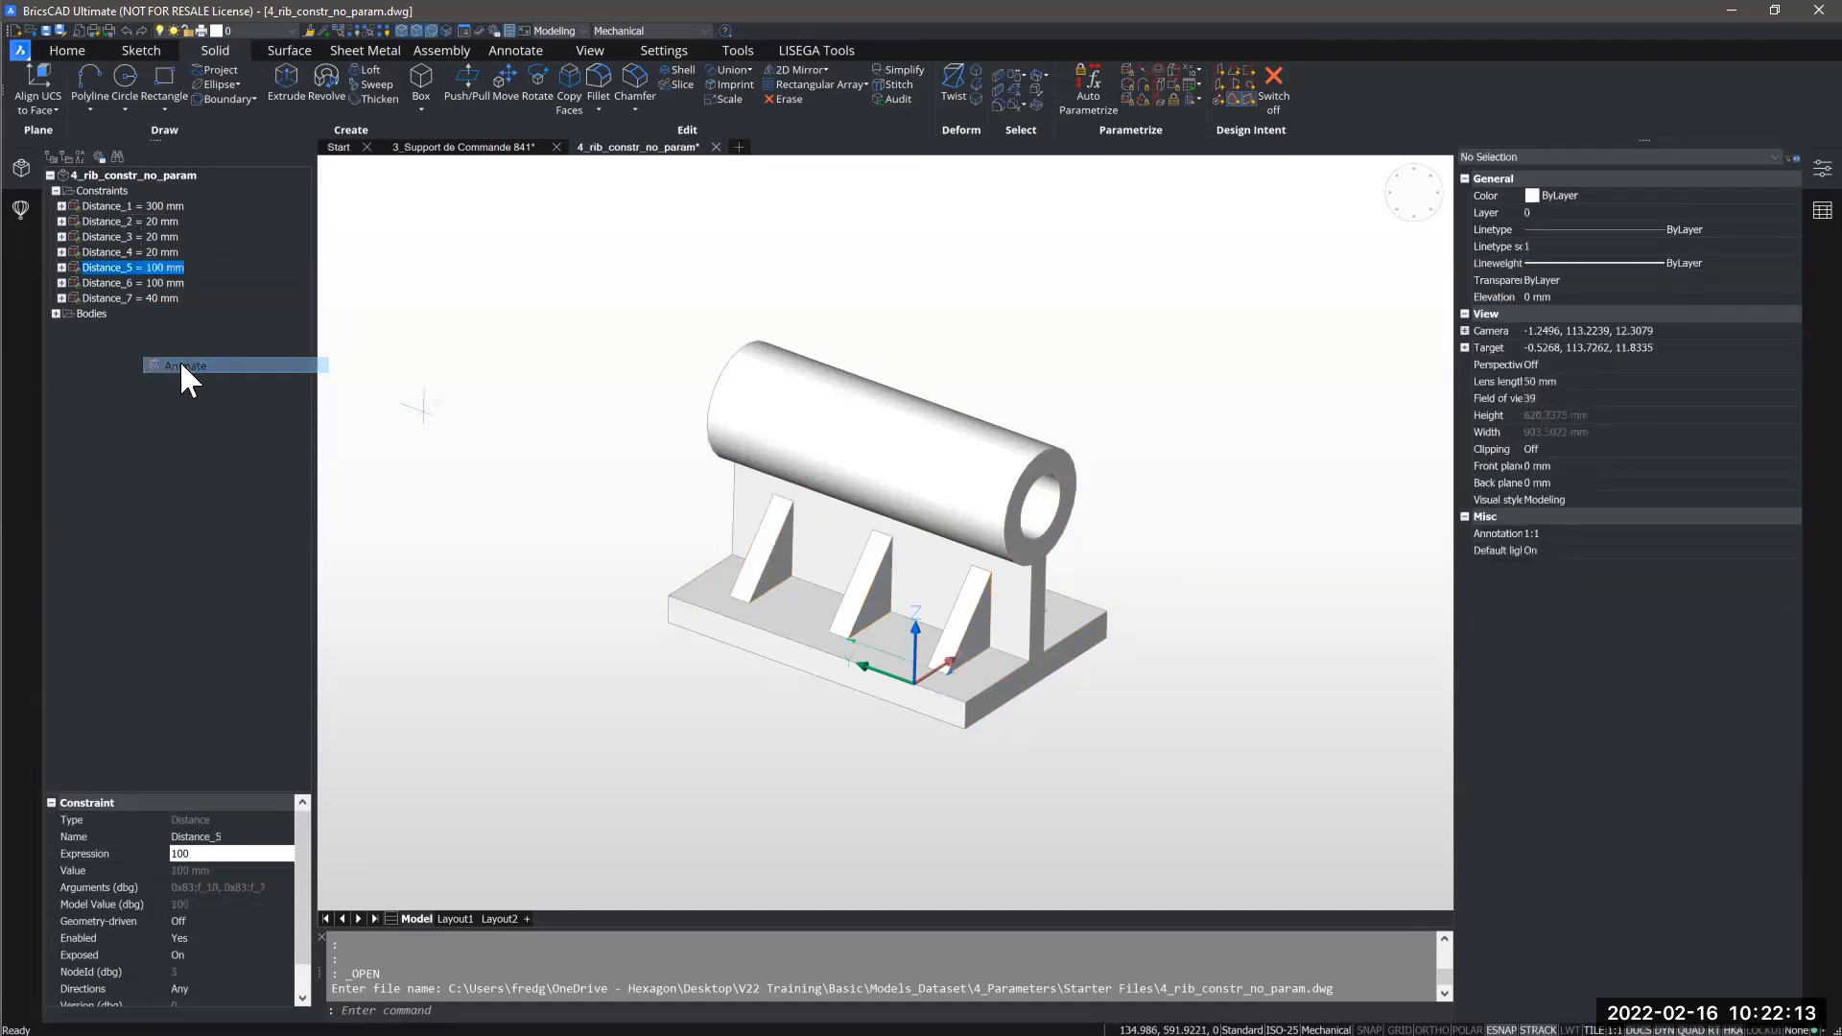
pyautogui.click(157, 297)
pyautogui.rightClick(157, 297)
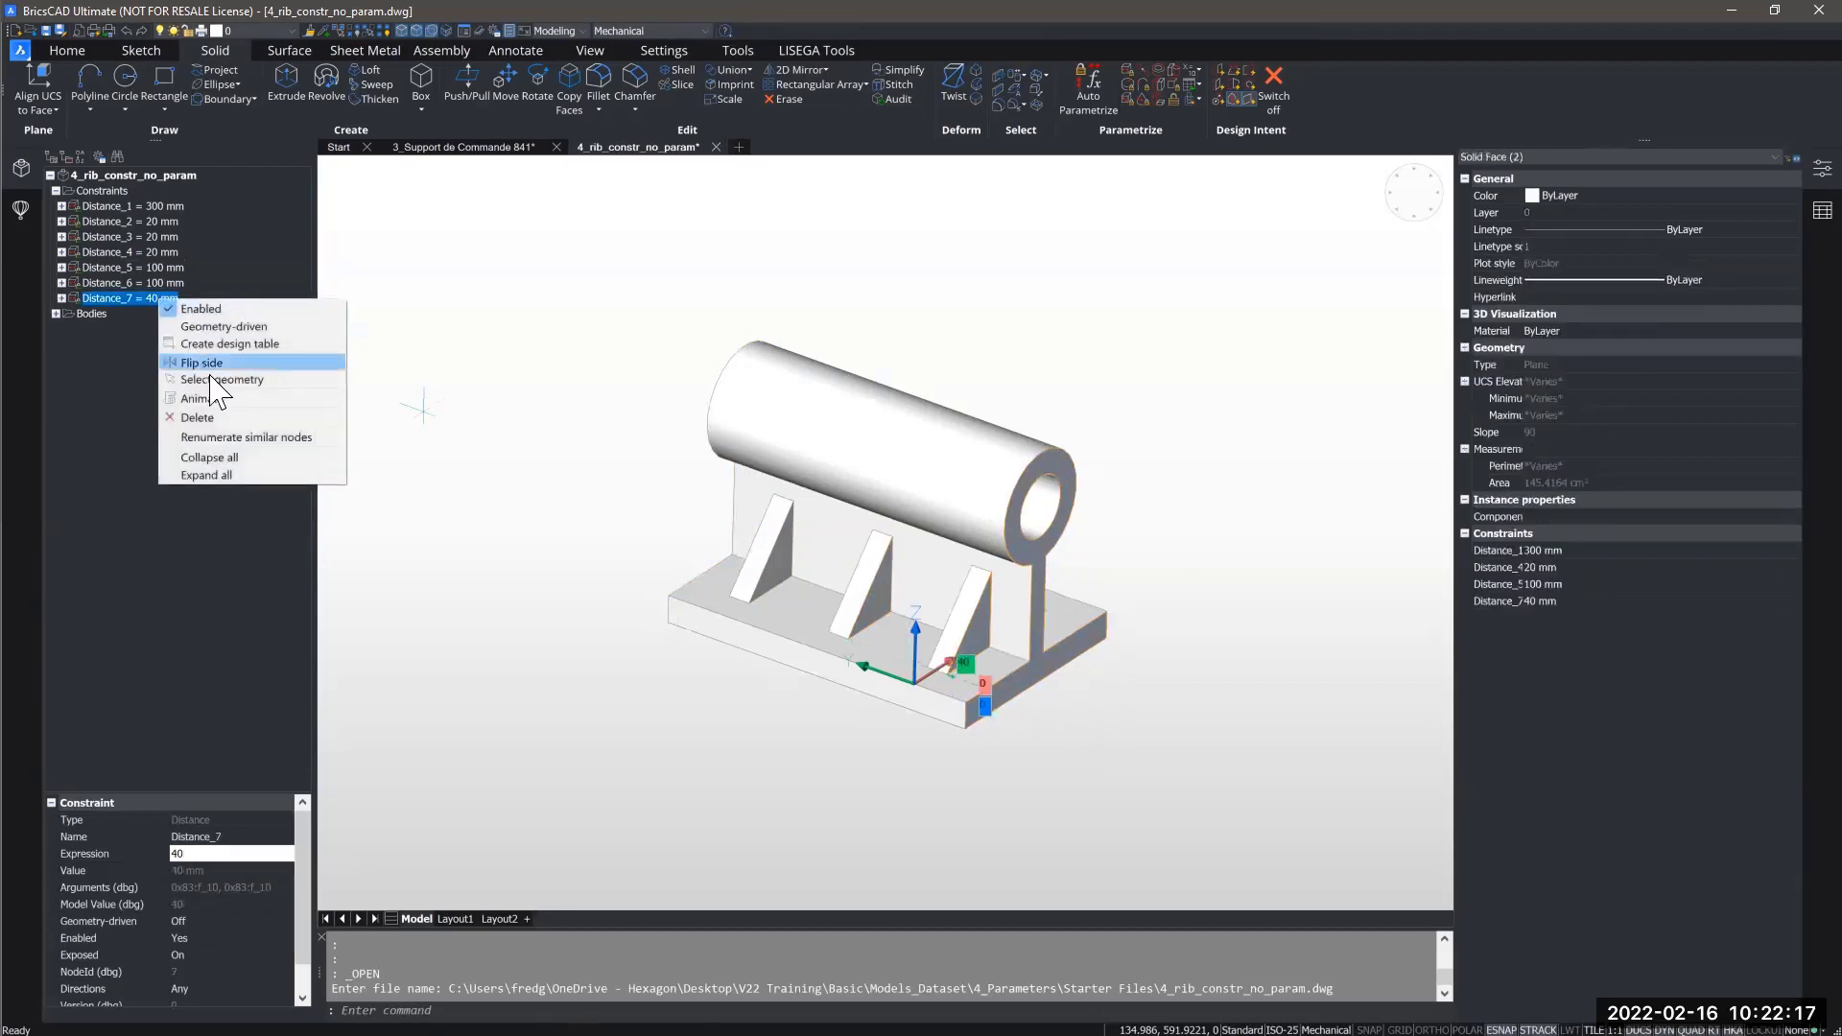
pyautogui.click(202, 399)
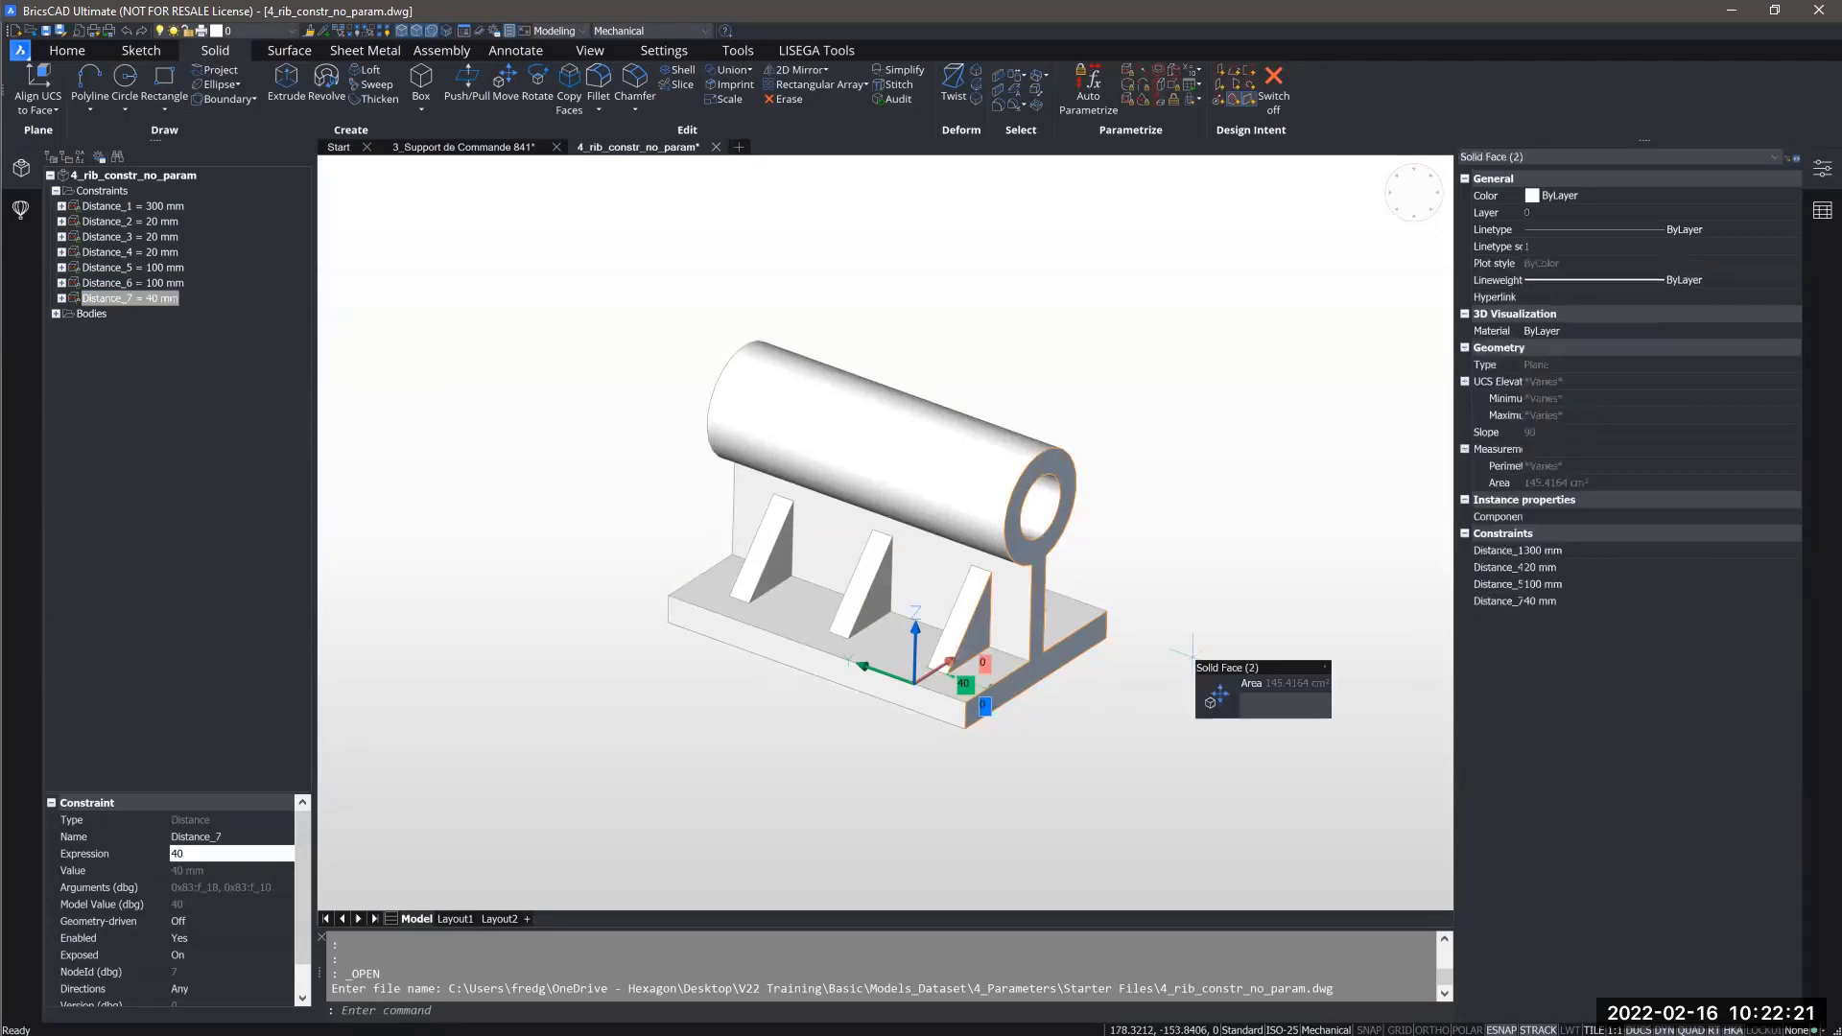
pyautogui.press('Escape')
pyautogui.press('Escape')
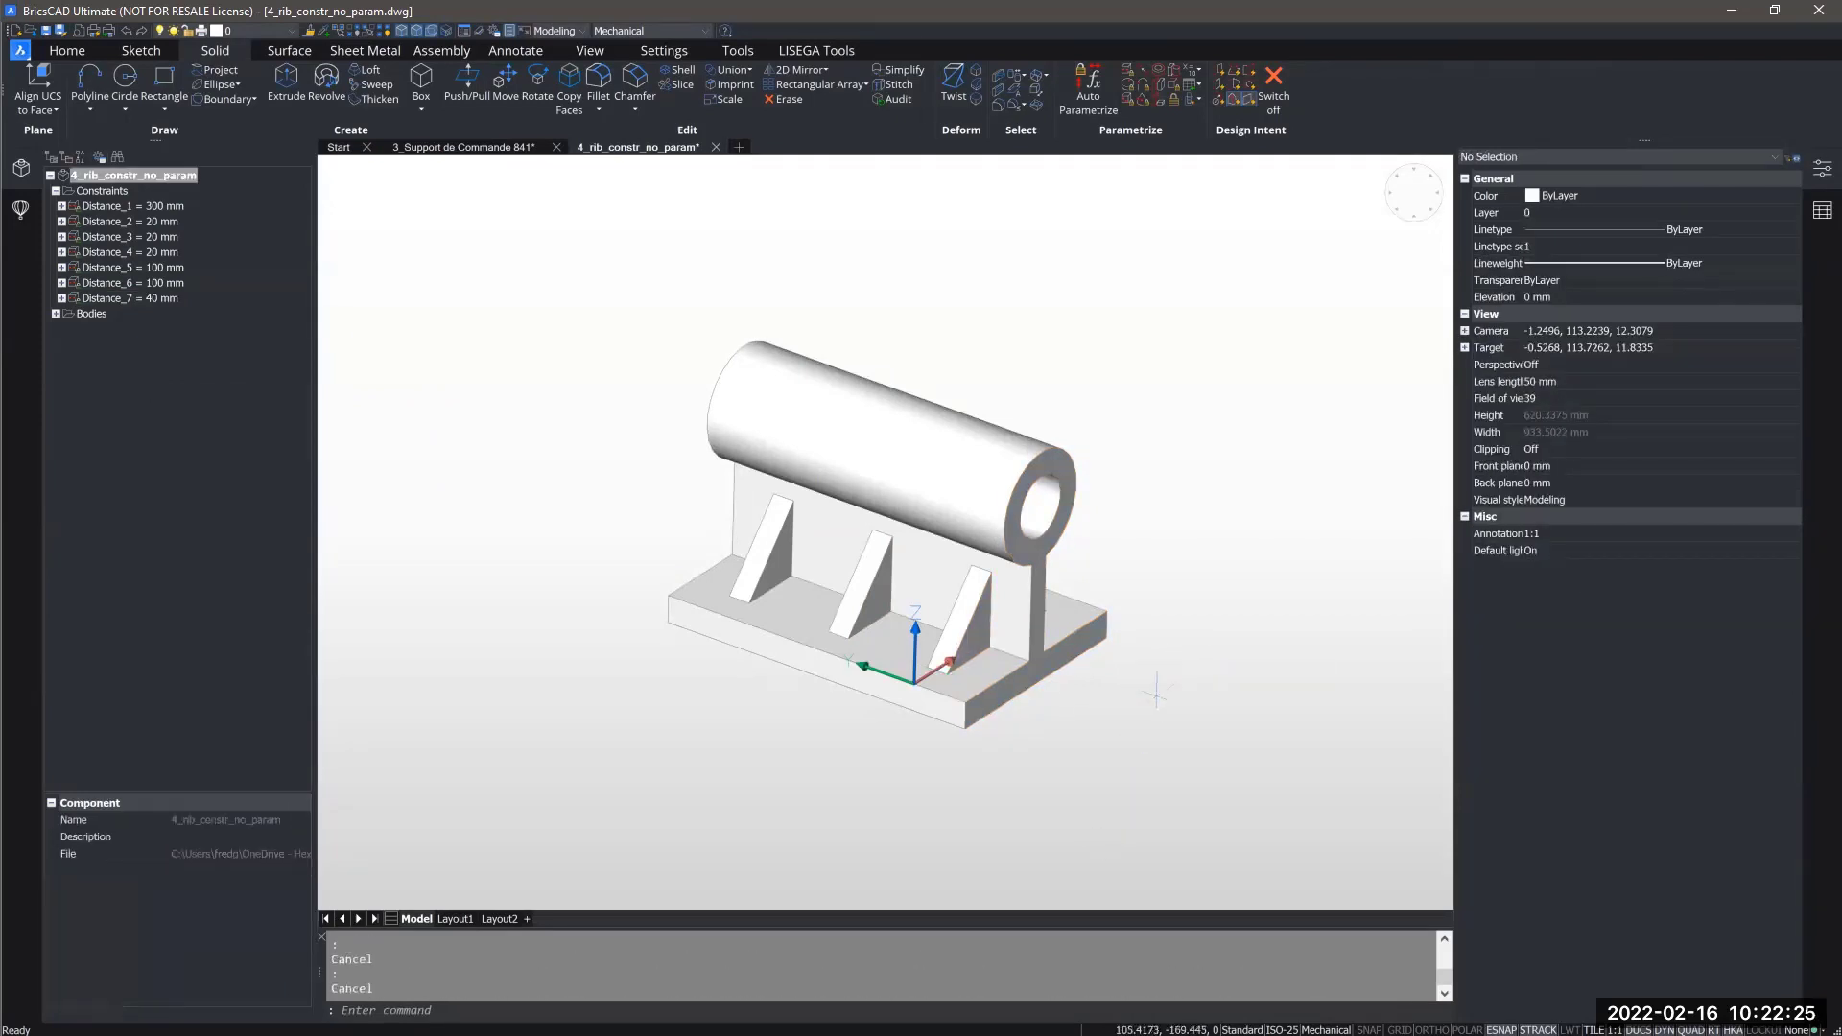
# Enable one more Design Intent recognition option, bringing DMRECOGNIZE to 898.
pyautogui.moveTo(1133, 378); pyautogui.dragTo(1124, 374, button='middle')
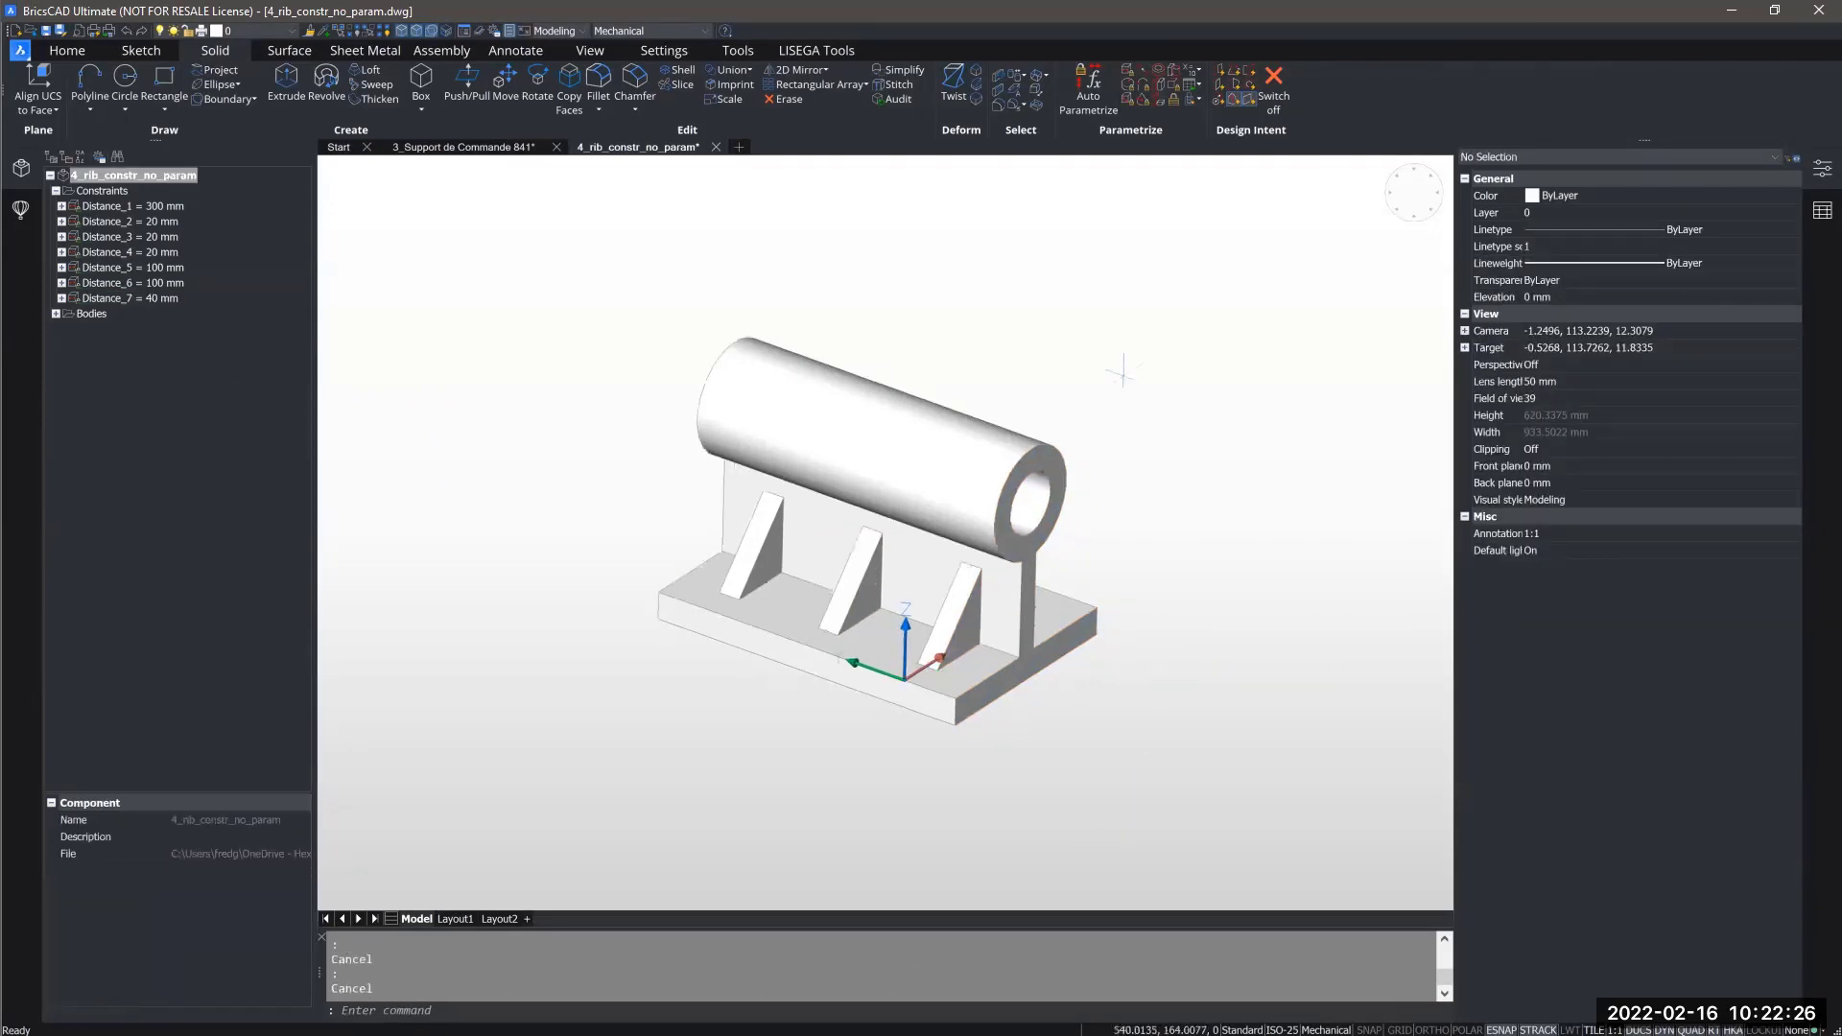
pyautogui.click(1215, 69)
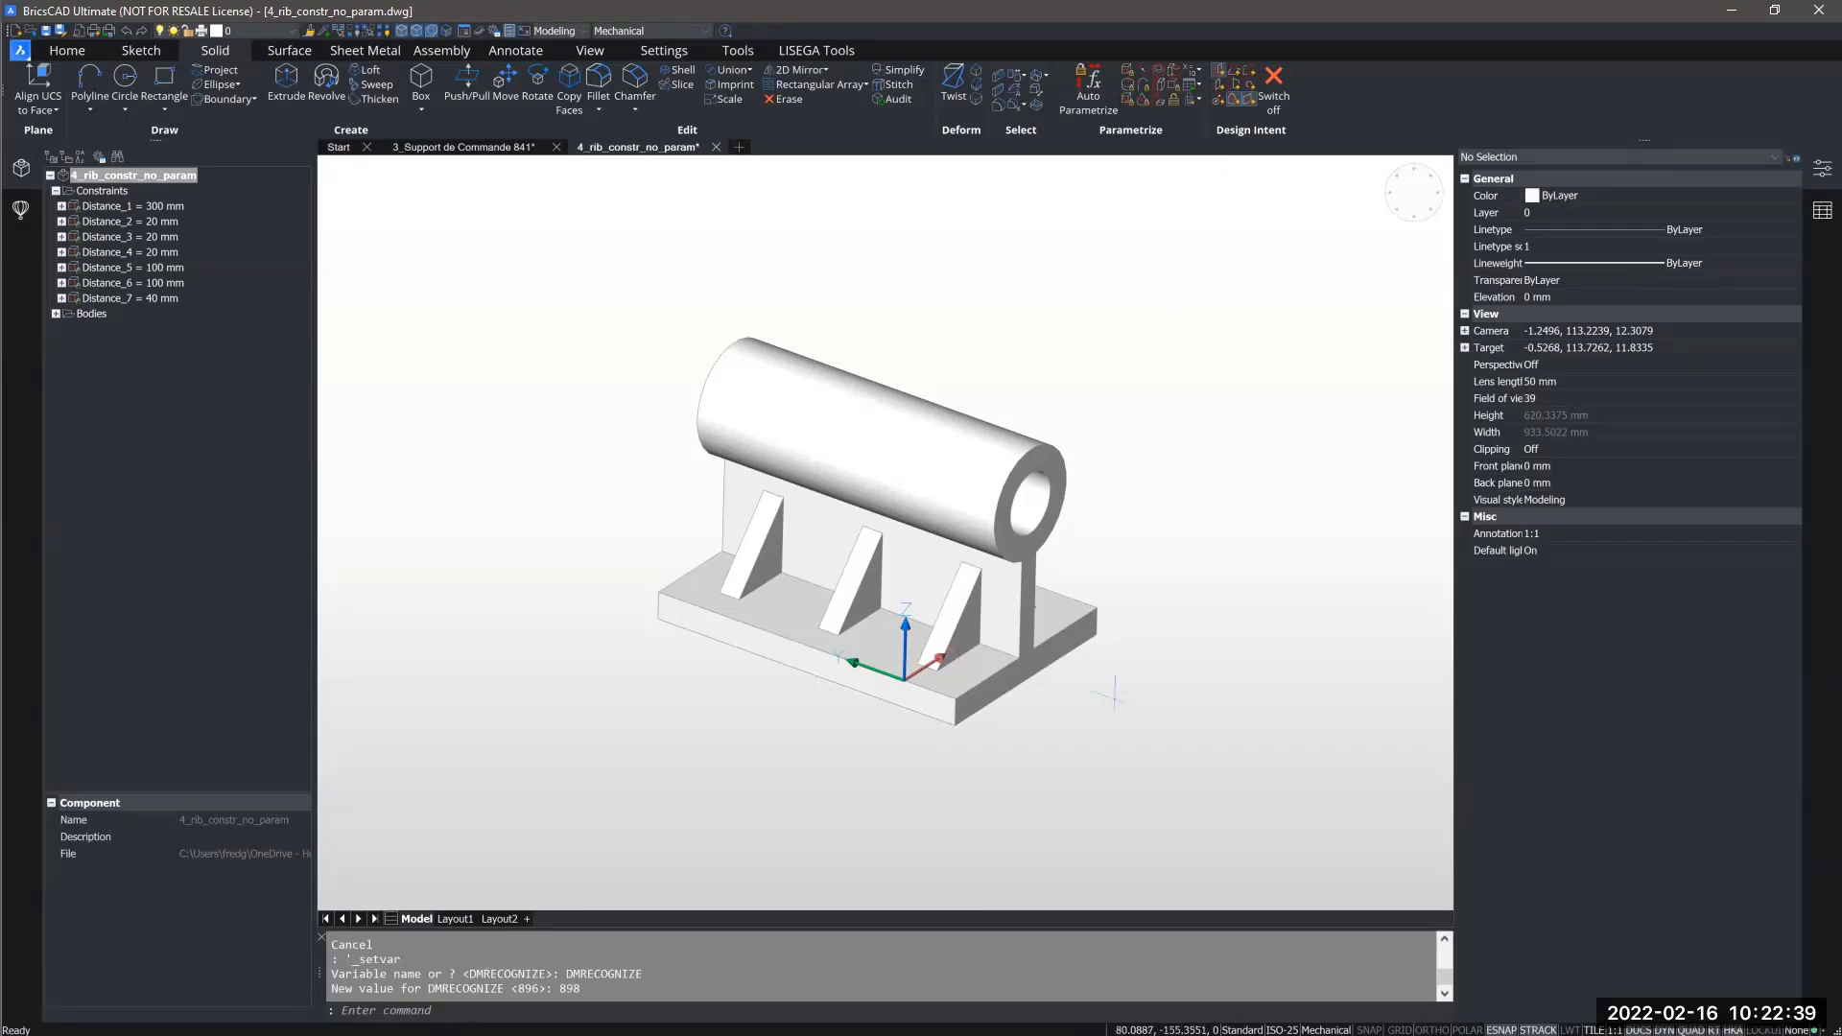
# Add a parameter to the rib model, name it W and set its expression to 20.
pyautogui.rightClick(153, 176)
pyautogui.click(160, 188)
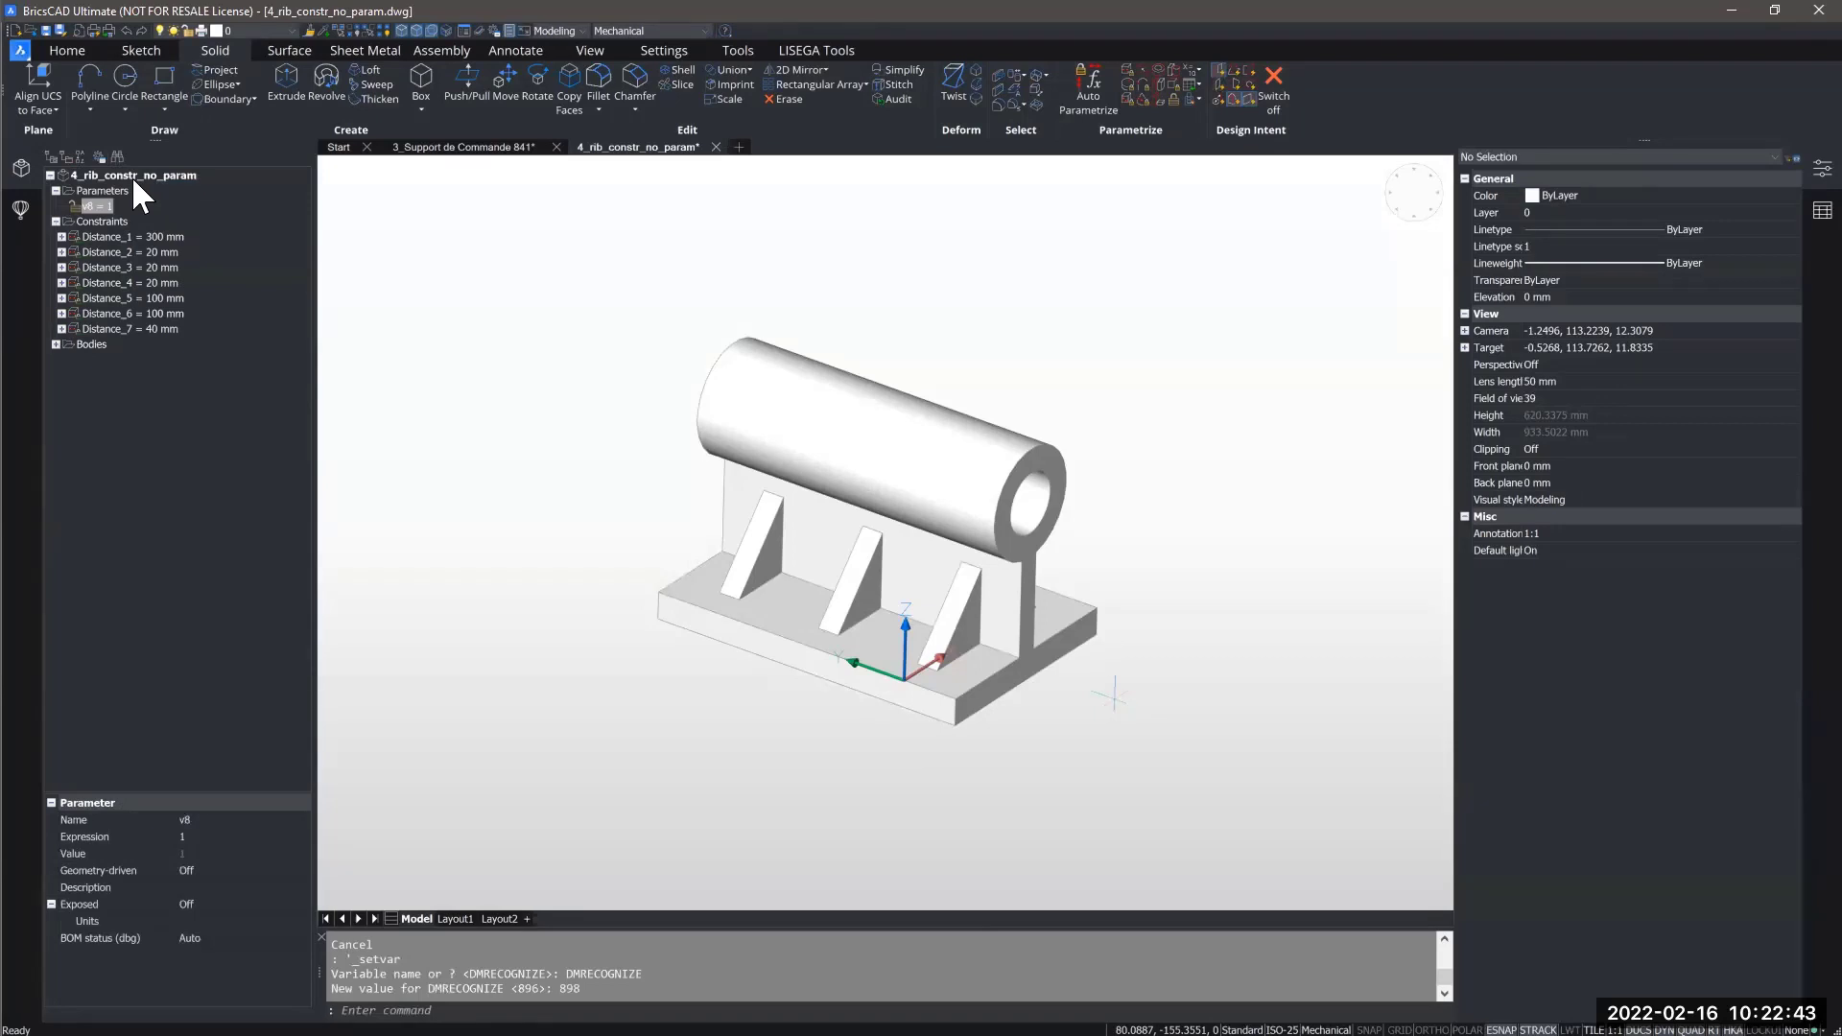
pyautogui.click(95, 207)
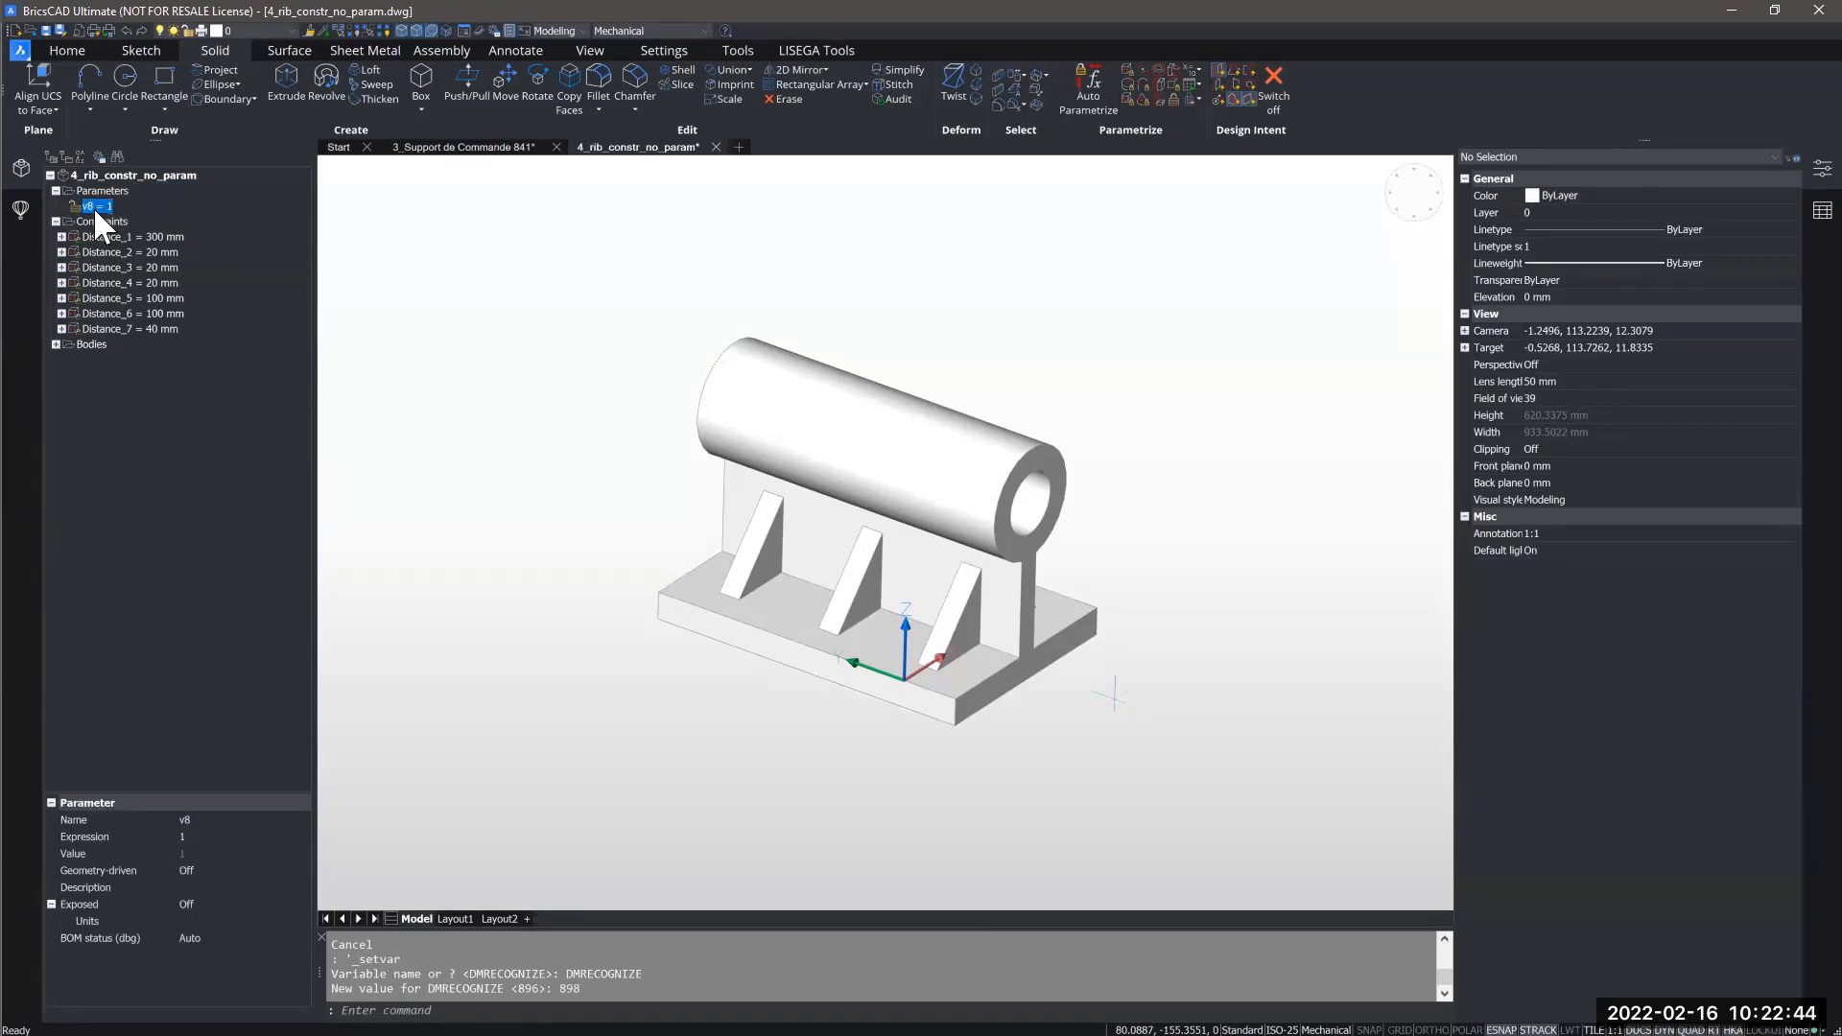
pyautogui.click(199, 821)
pyautogui.write('W')
pyautogui.press('Return')
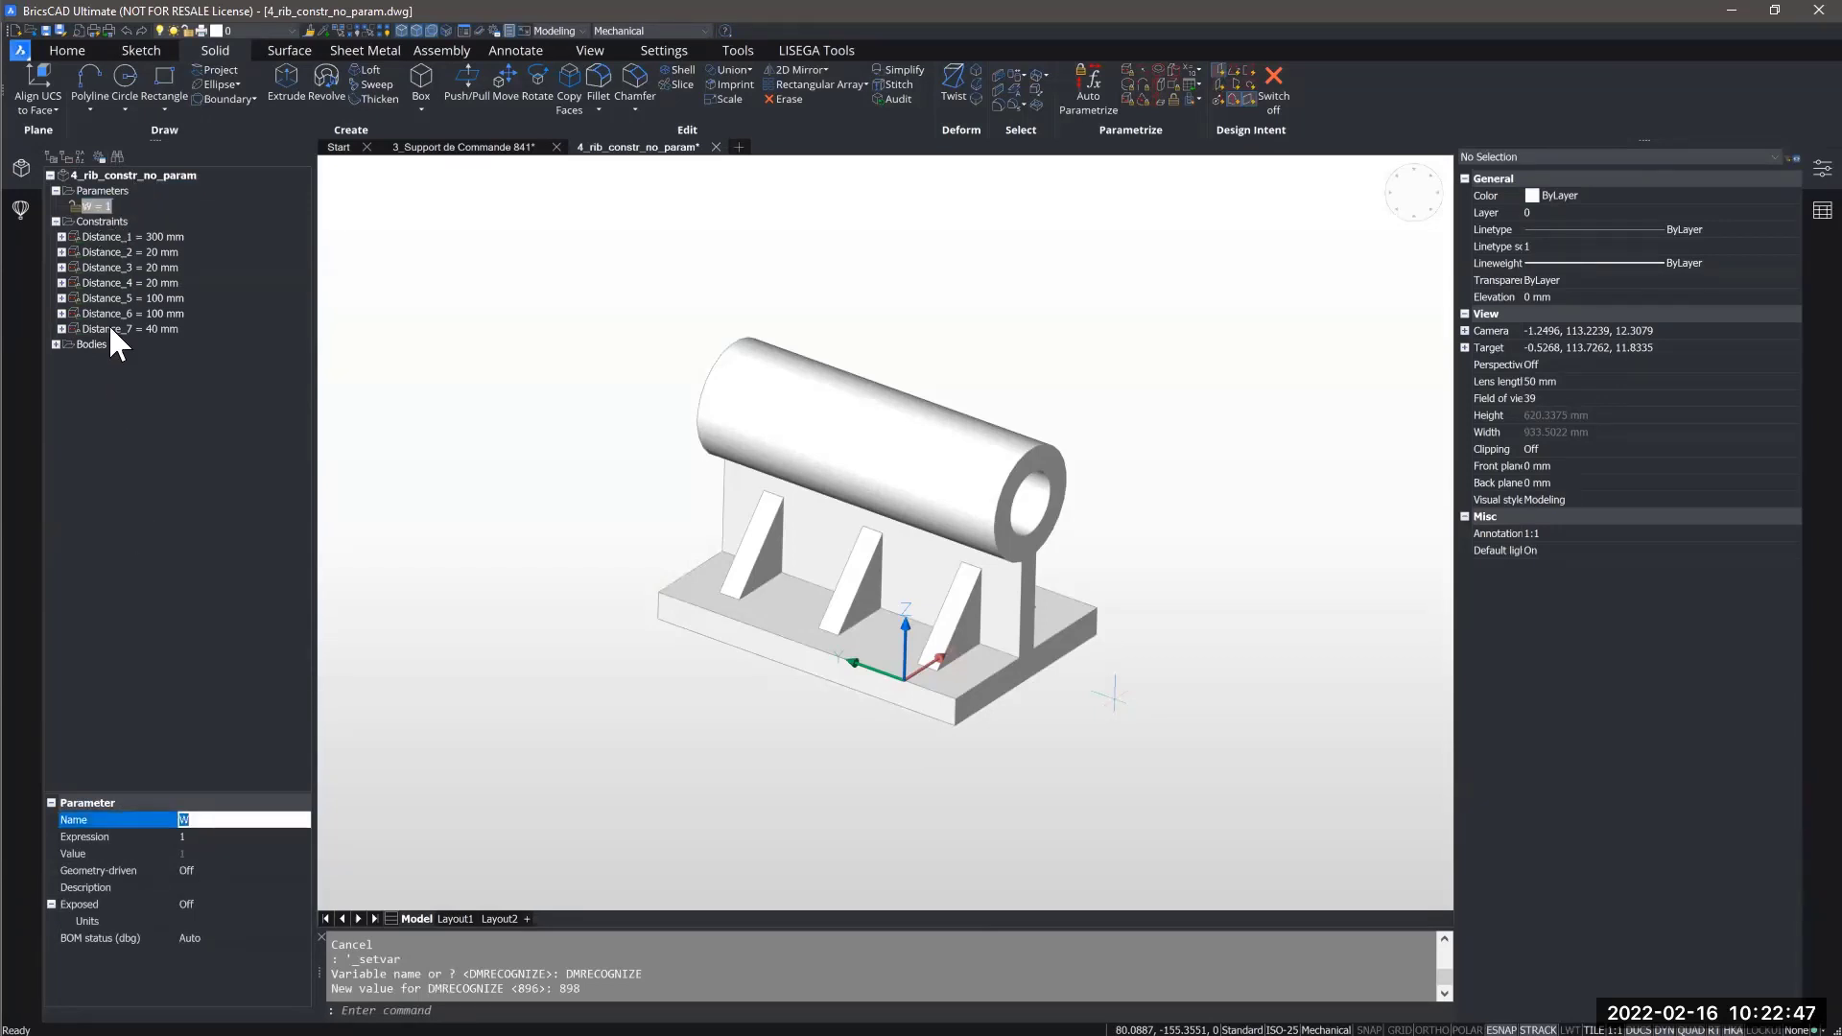
pyautogui.click(203, 837)
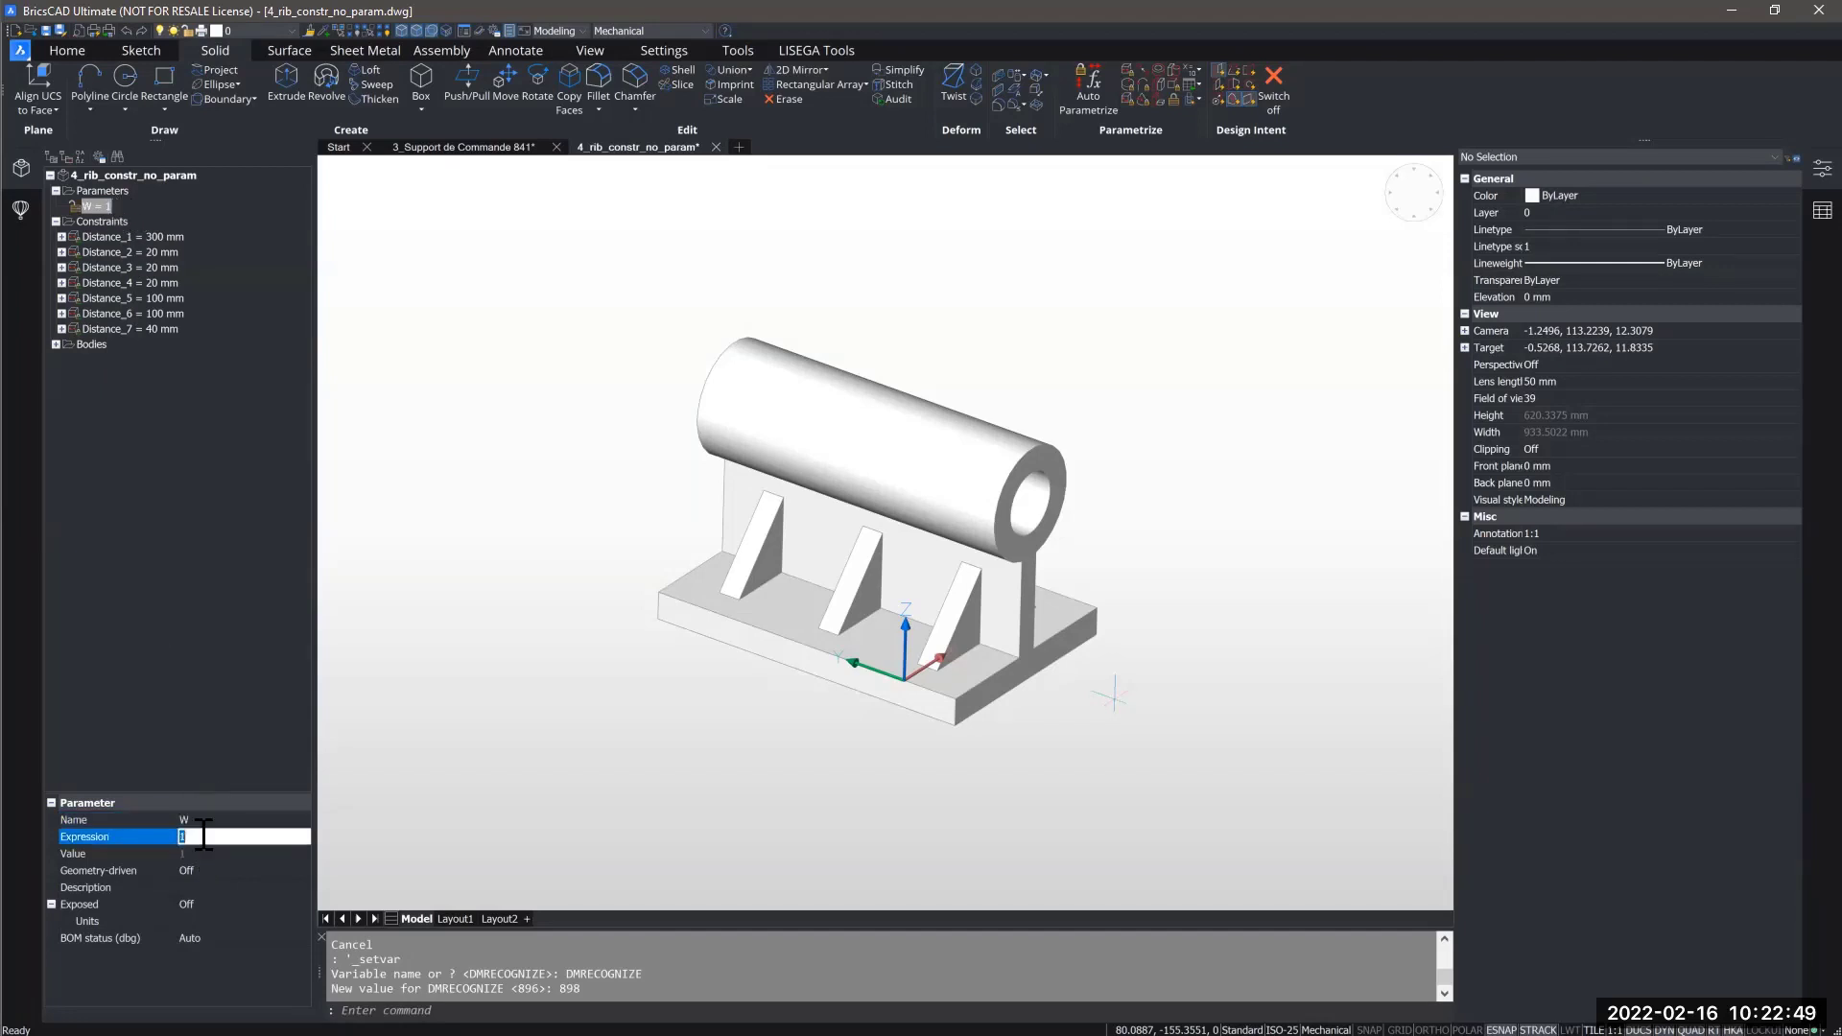
pyautogui.write('20')
pyautogui.press('Return')
# Set the expression of the three rib width constraints, Distance_2, Distance_3 and Distance_4, to W.
pyautogui.click(160, 251)
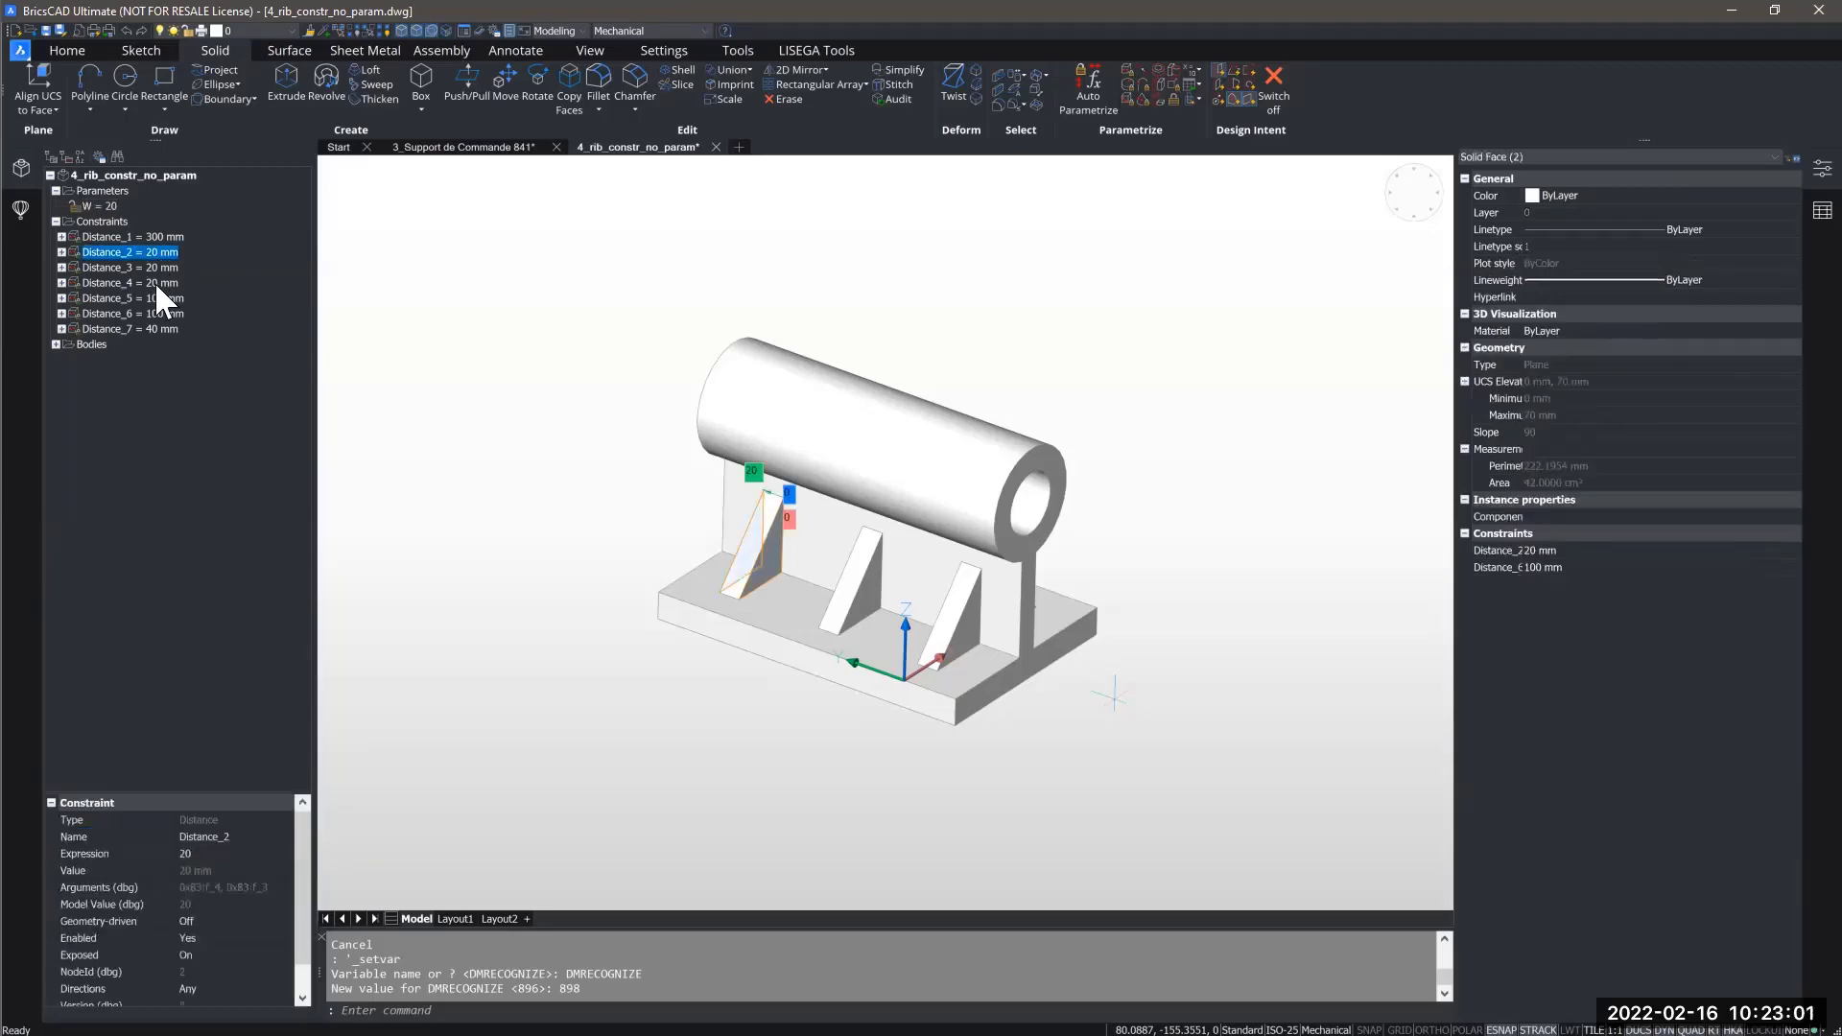
pyautogui.keyDown('shift'); pyautogui.click(153, 282); pyautogui.keyUp('shift')
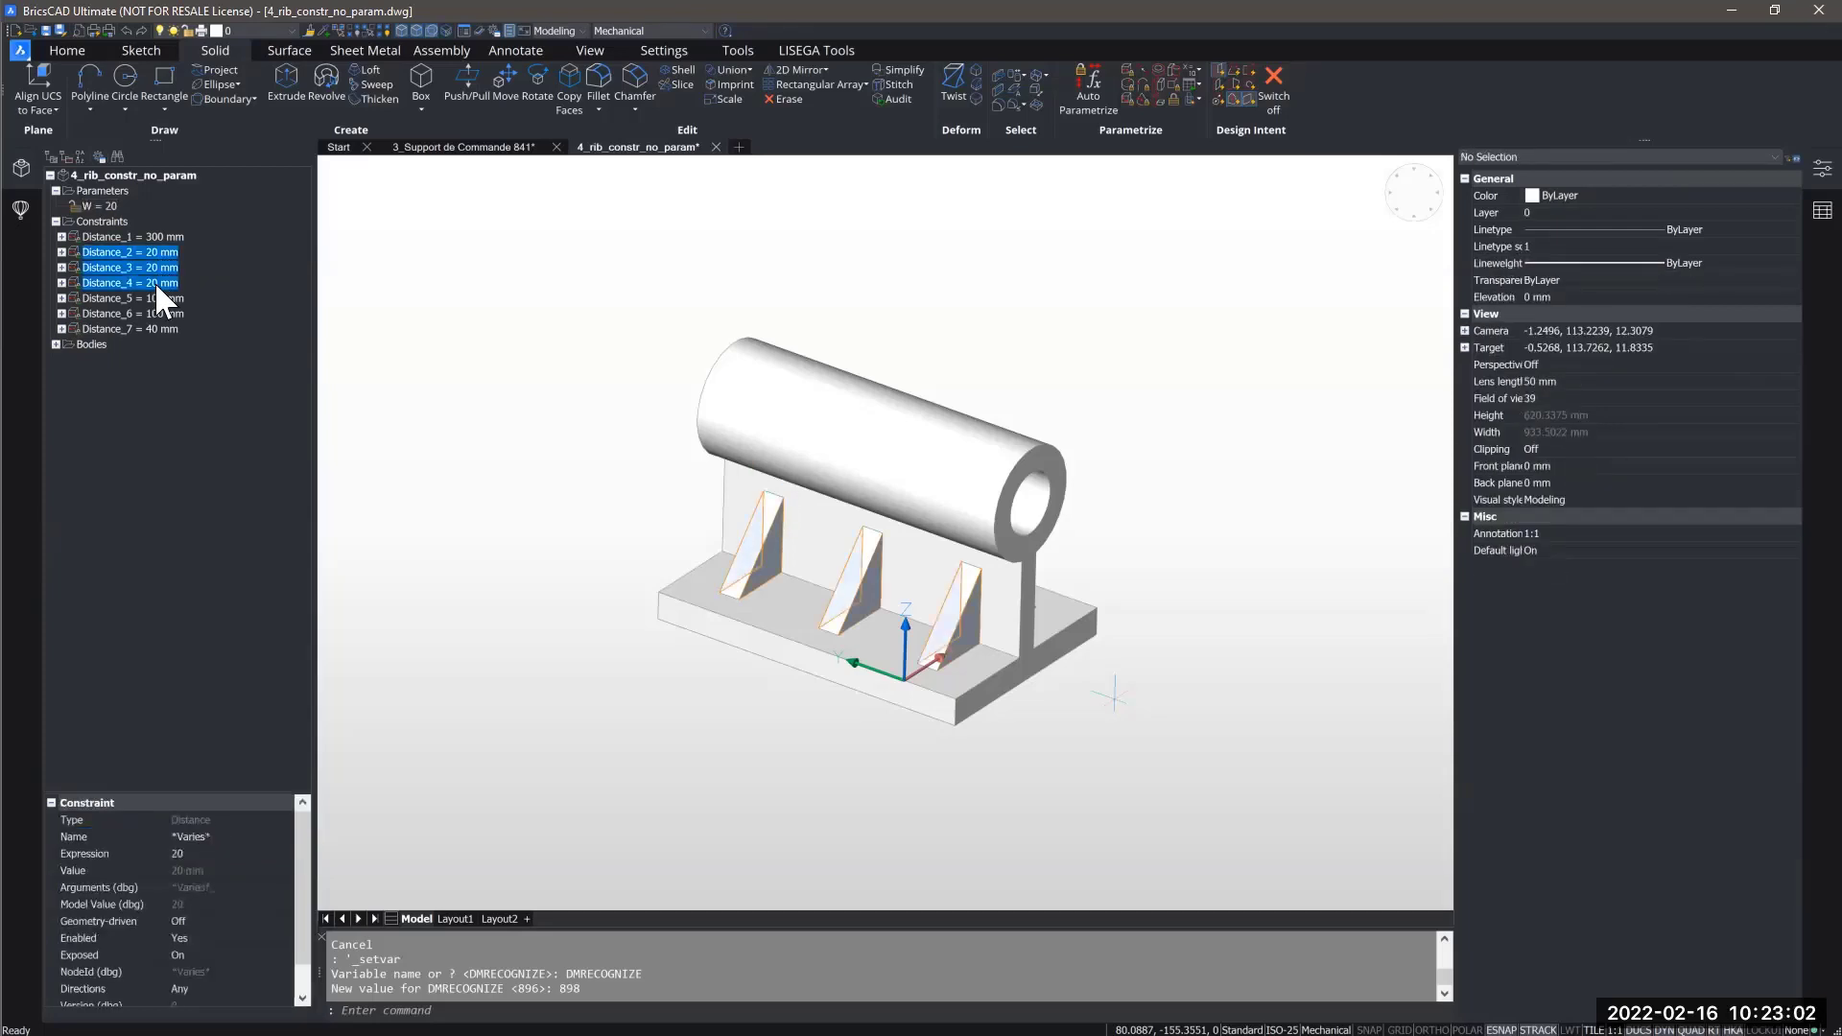
pyautogui.click(197, 853)
pyautogui.write('W')
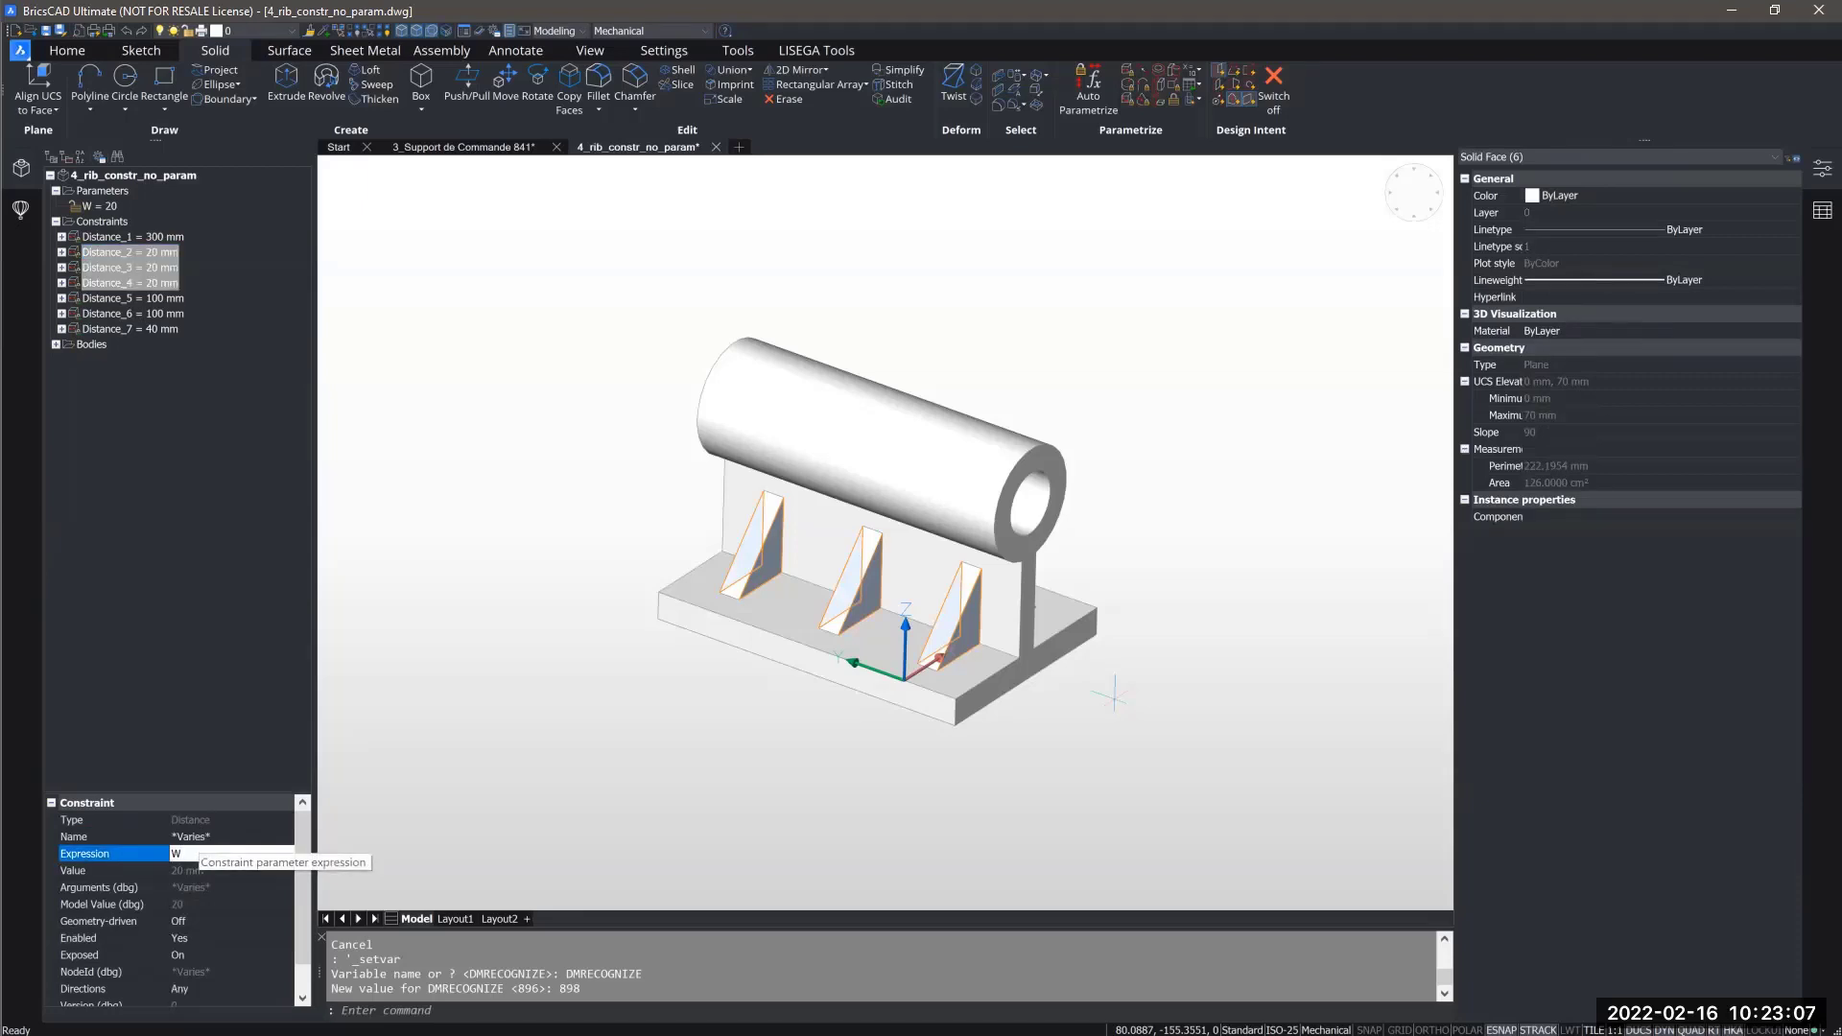
pyautogui.press('Return')
# Animate parameter W to examine how it drives the three ribs' widths together, clear the selection and reselect W.
pyautogui.click(84, 203)
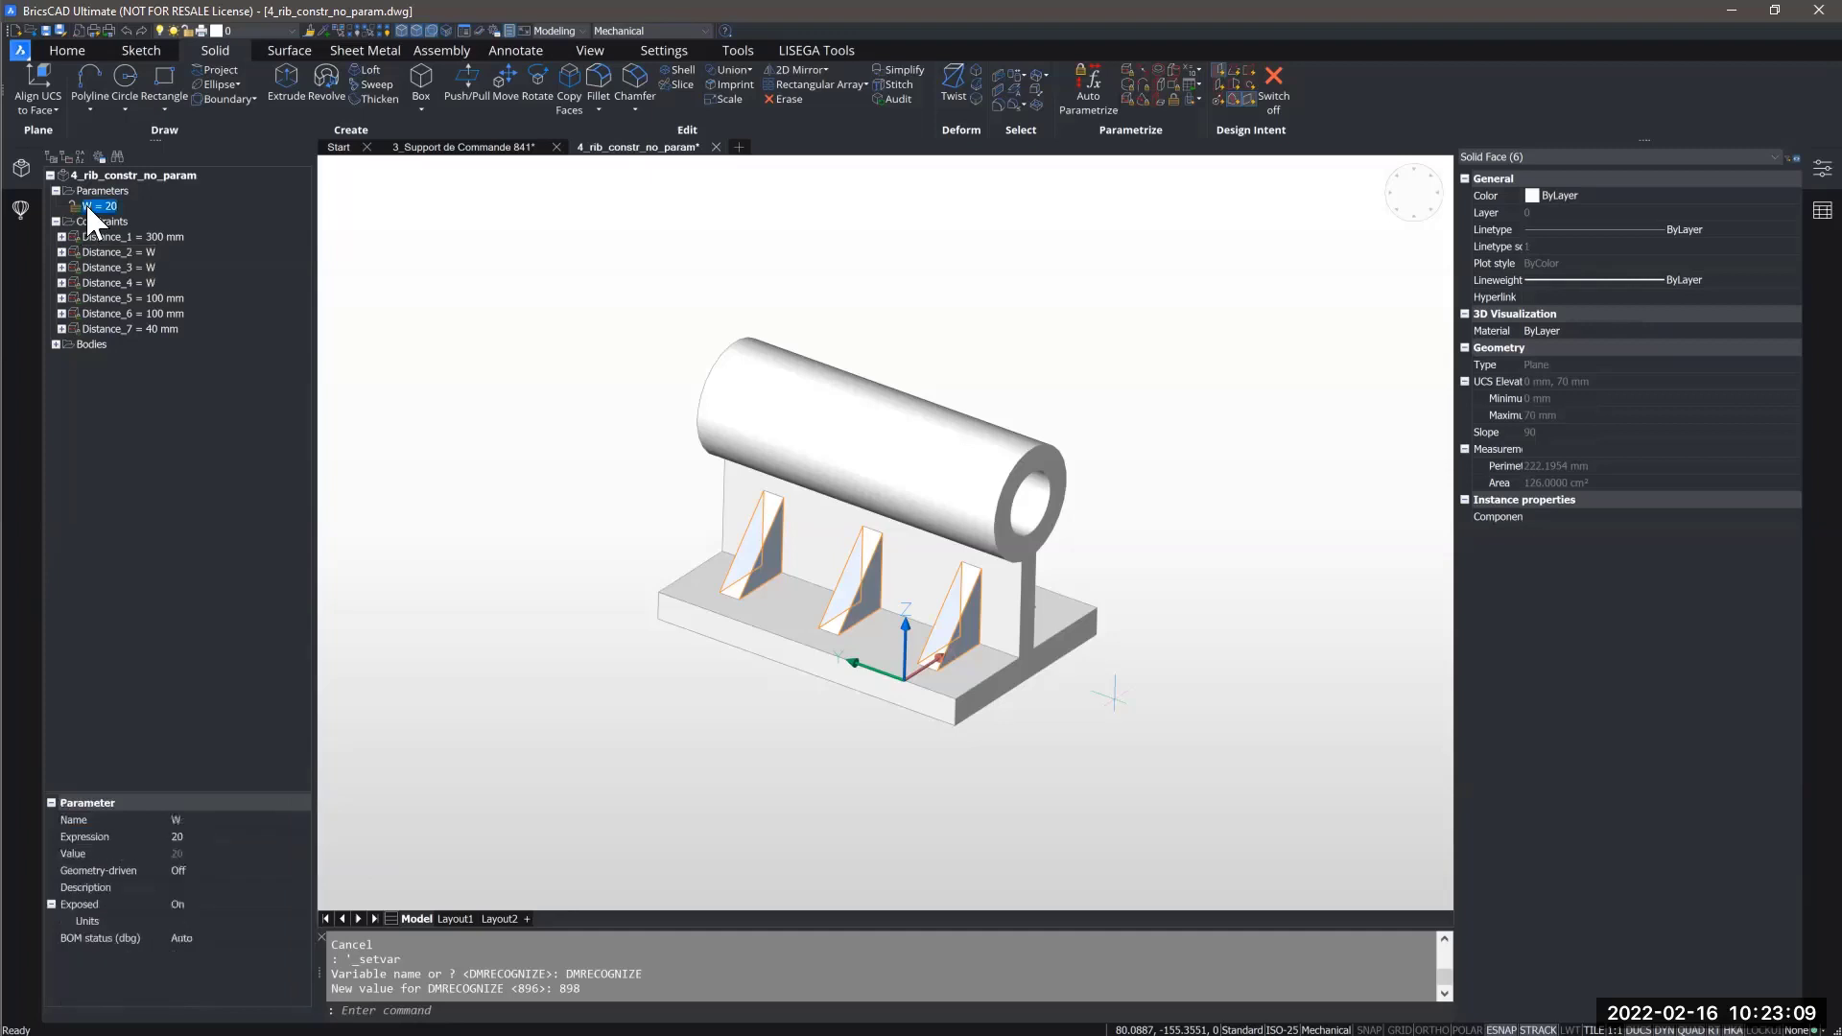
pyautogui.rightClick(87, 207)
pyautogui.click(148, 250)
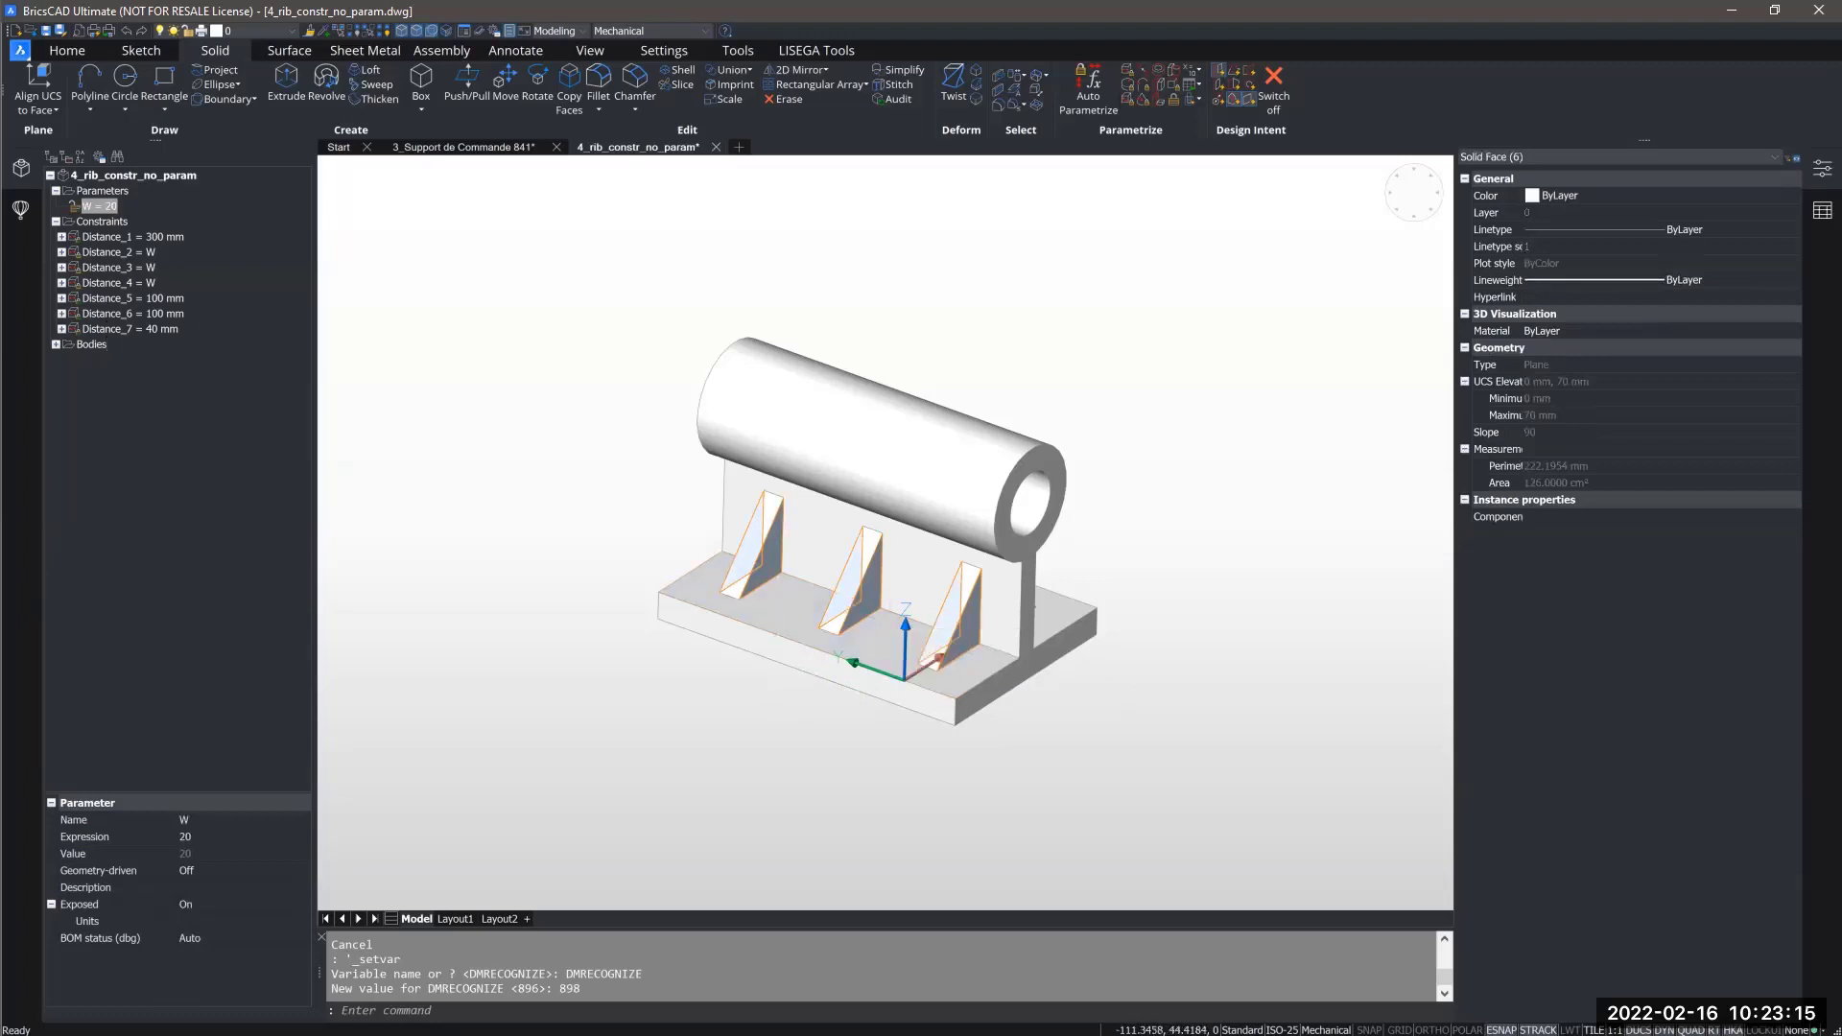
pyautogui.moveTo(782, 715); pyautogui.dragTo(786, 692, button='middle')
pyautogui.press('Escape')
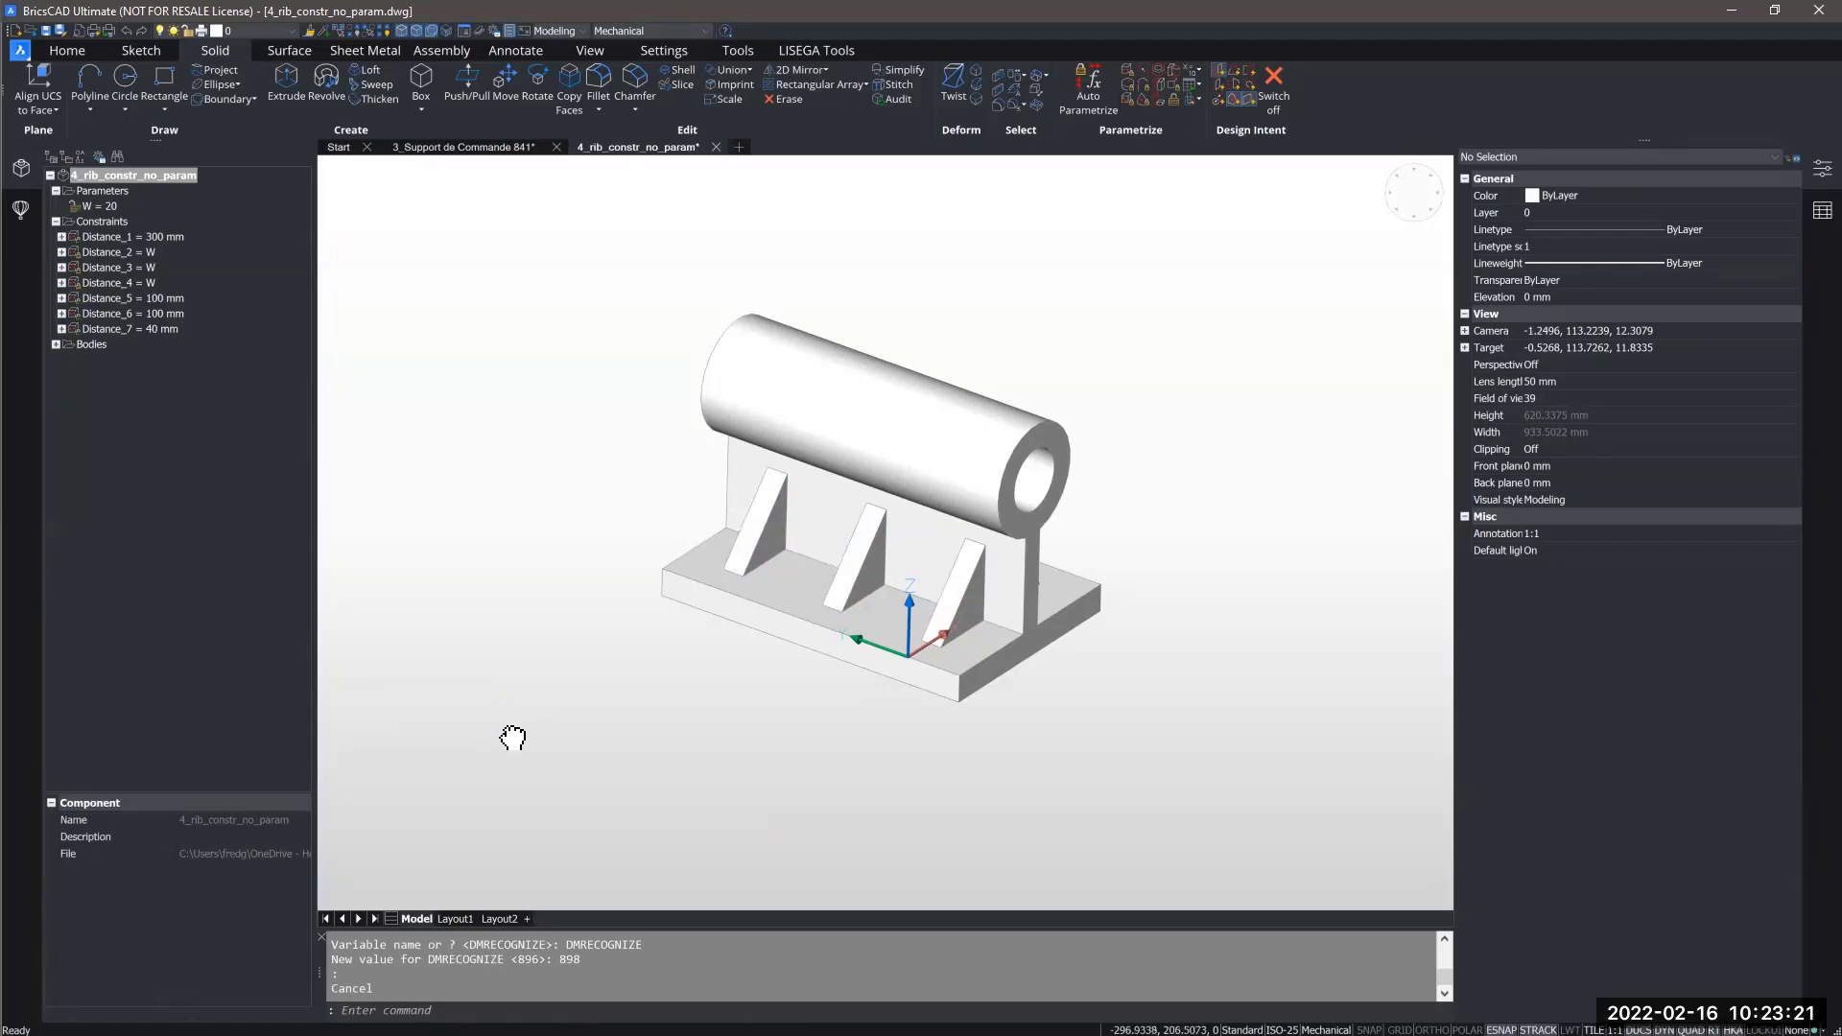
pyautogui.moveTo(513, 737); pyautogui.dragTo(522, 743, button='middle')
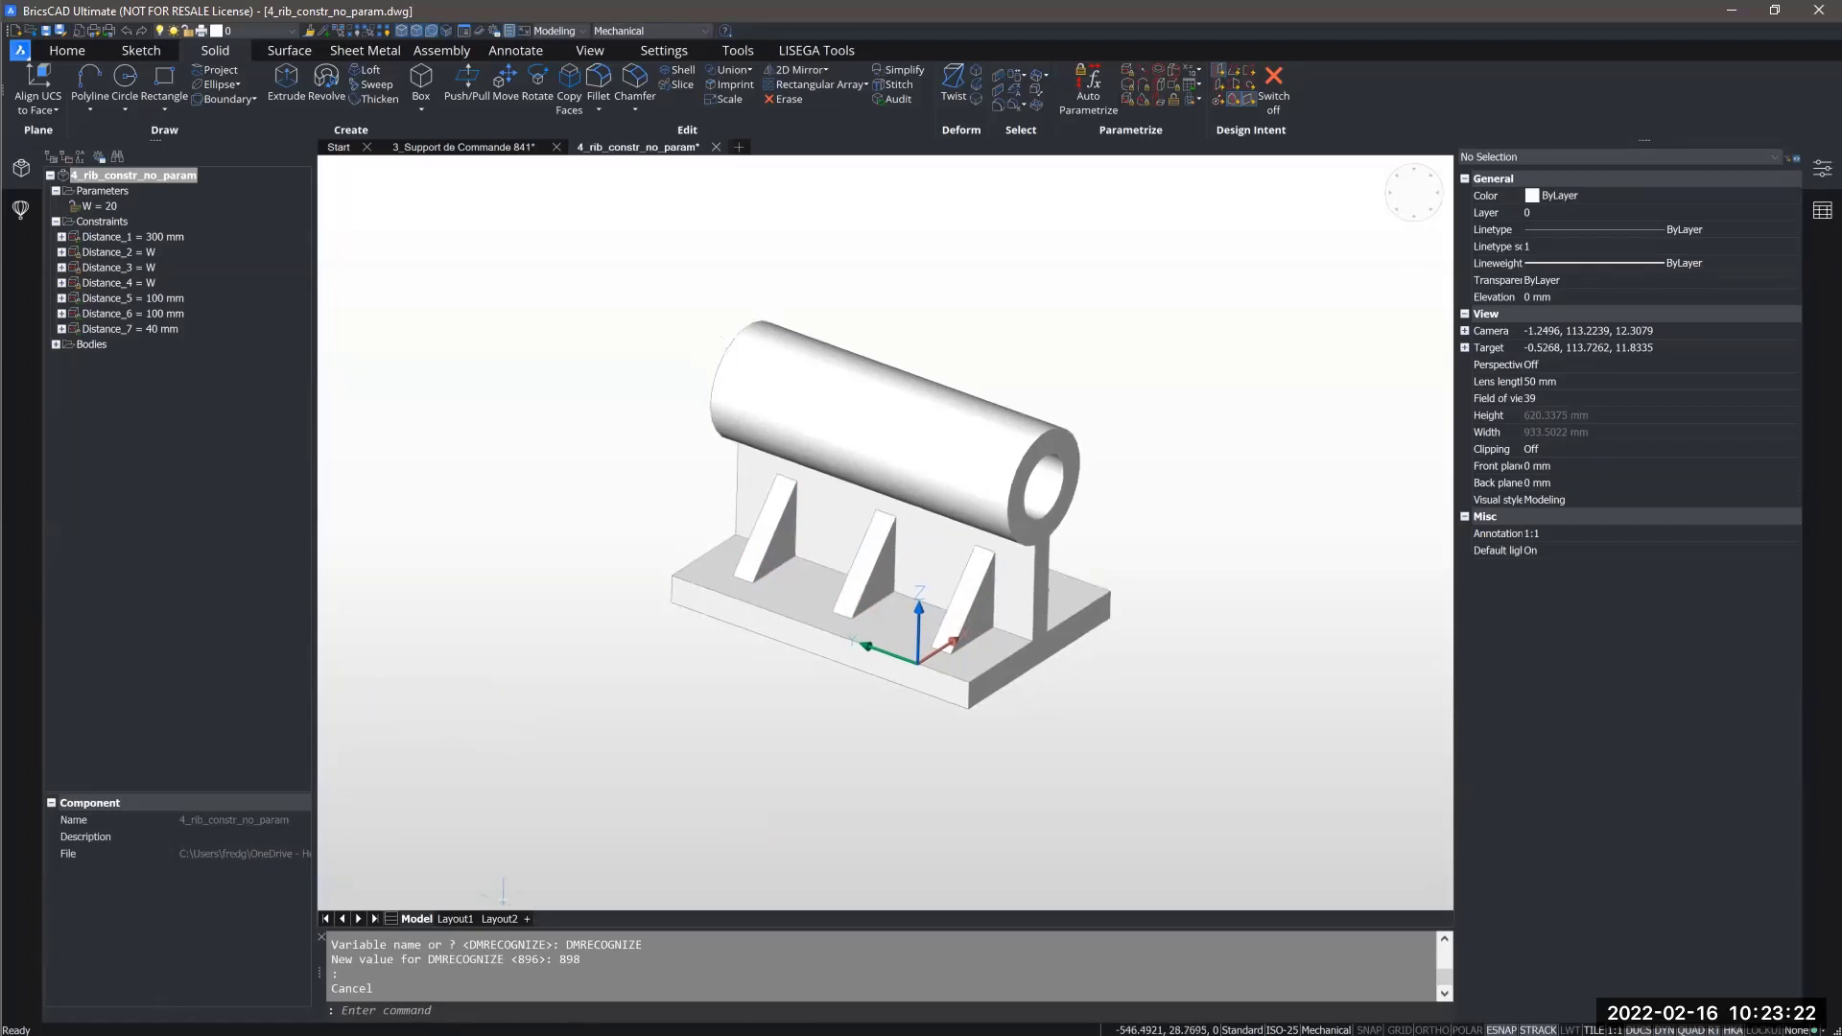
pyautogui.click(107, 207)
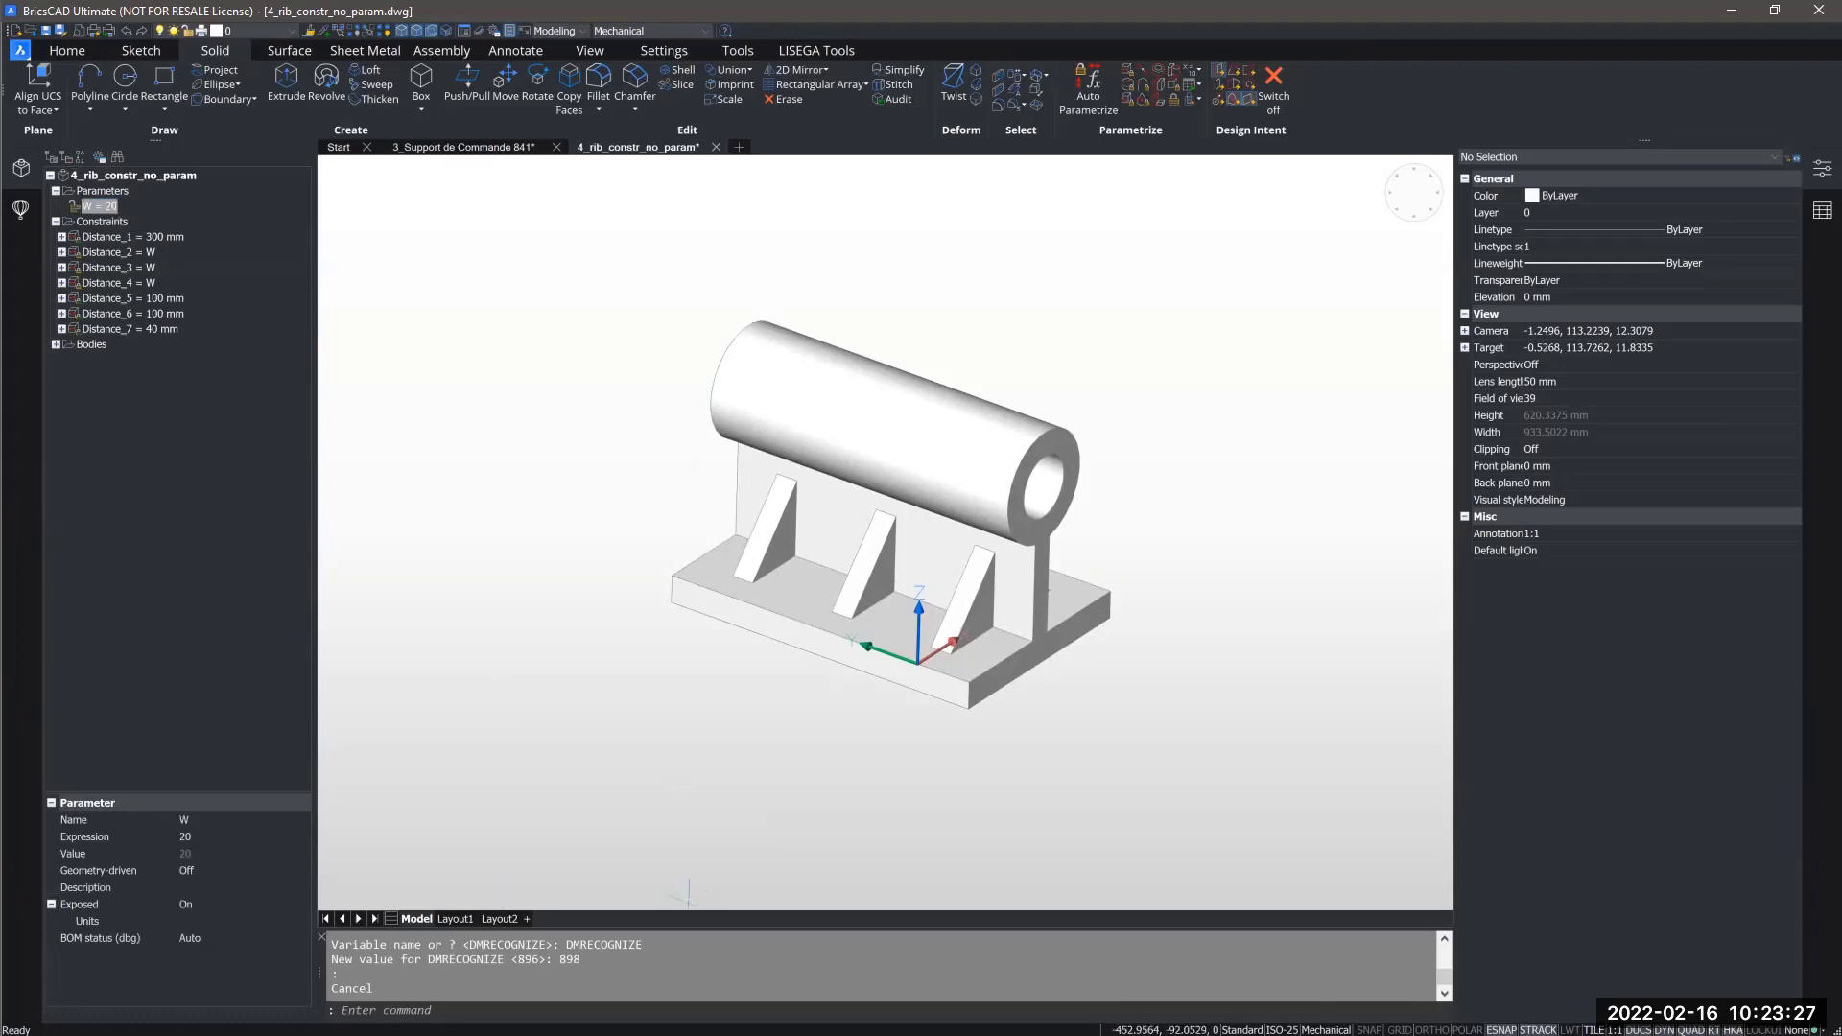
# Add a second parameter to the rib model and name it d.
pyautogui.rightClick(87, 172)
pyautogui.click(103, 180)
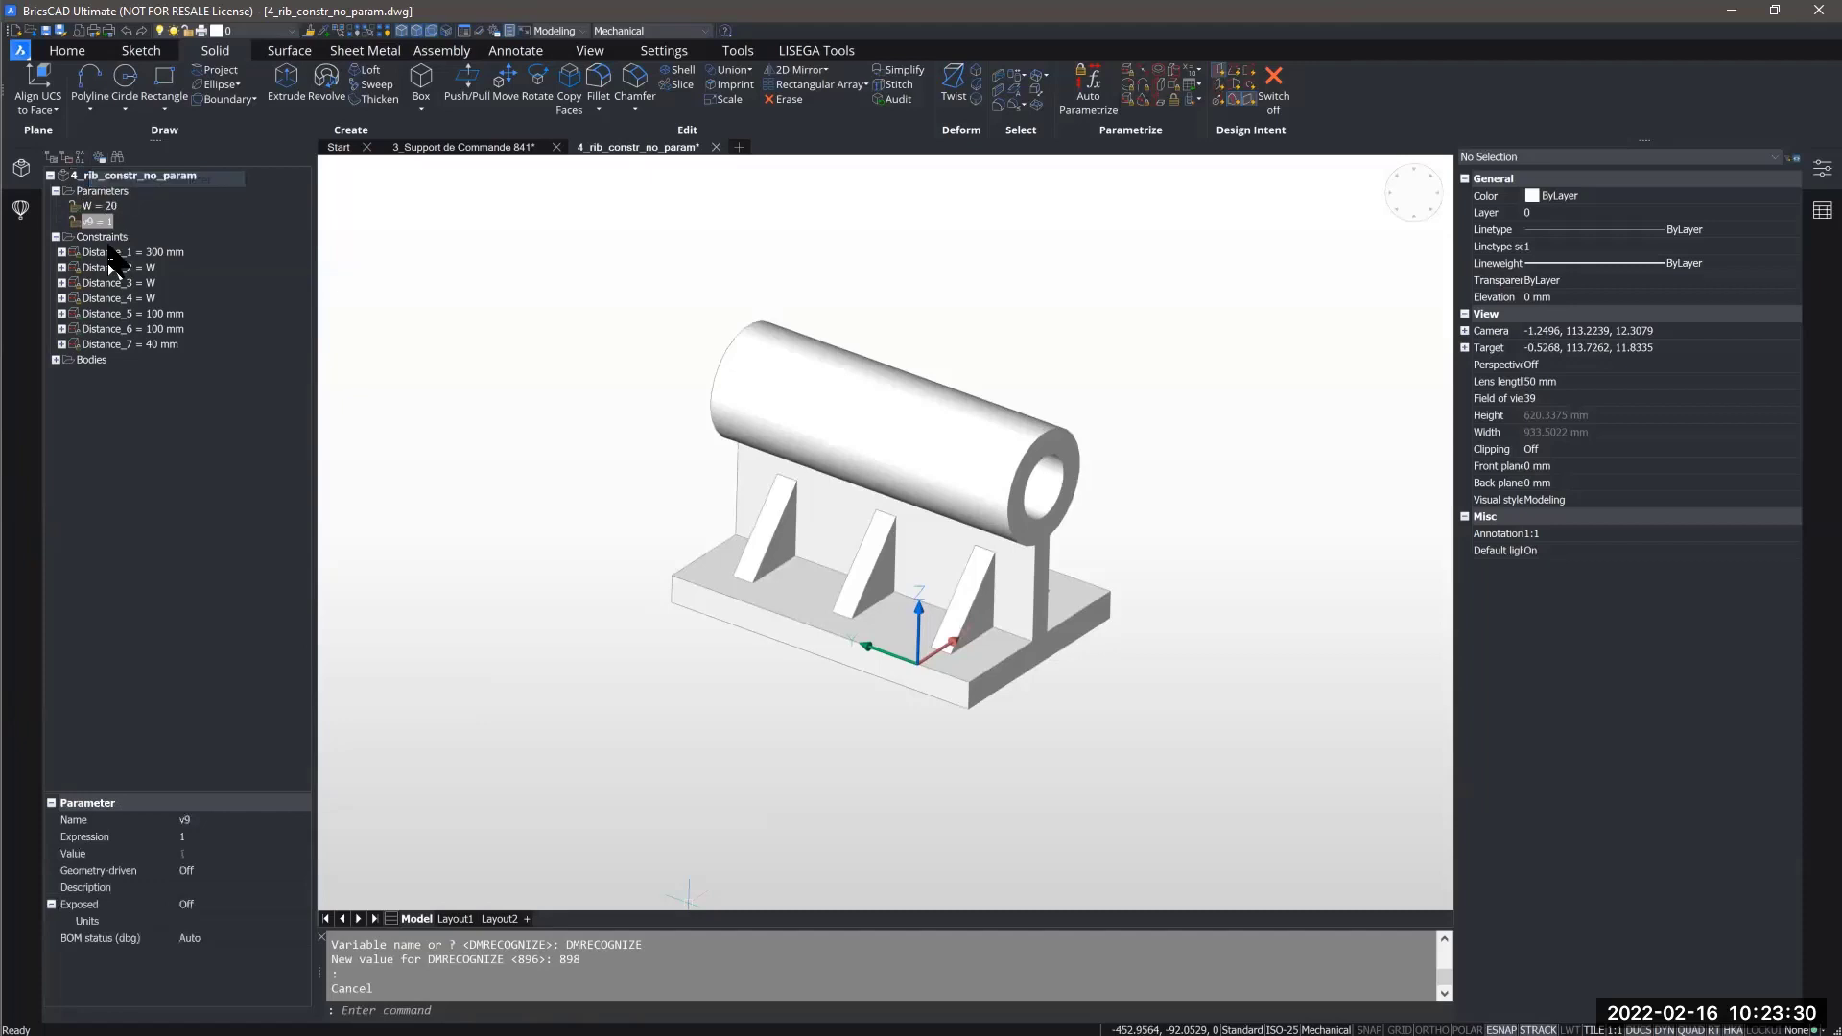
pyautogui.click(205, 821)
pyautogui.write('d')
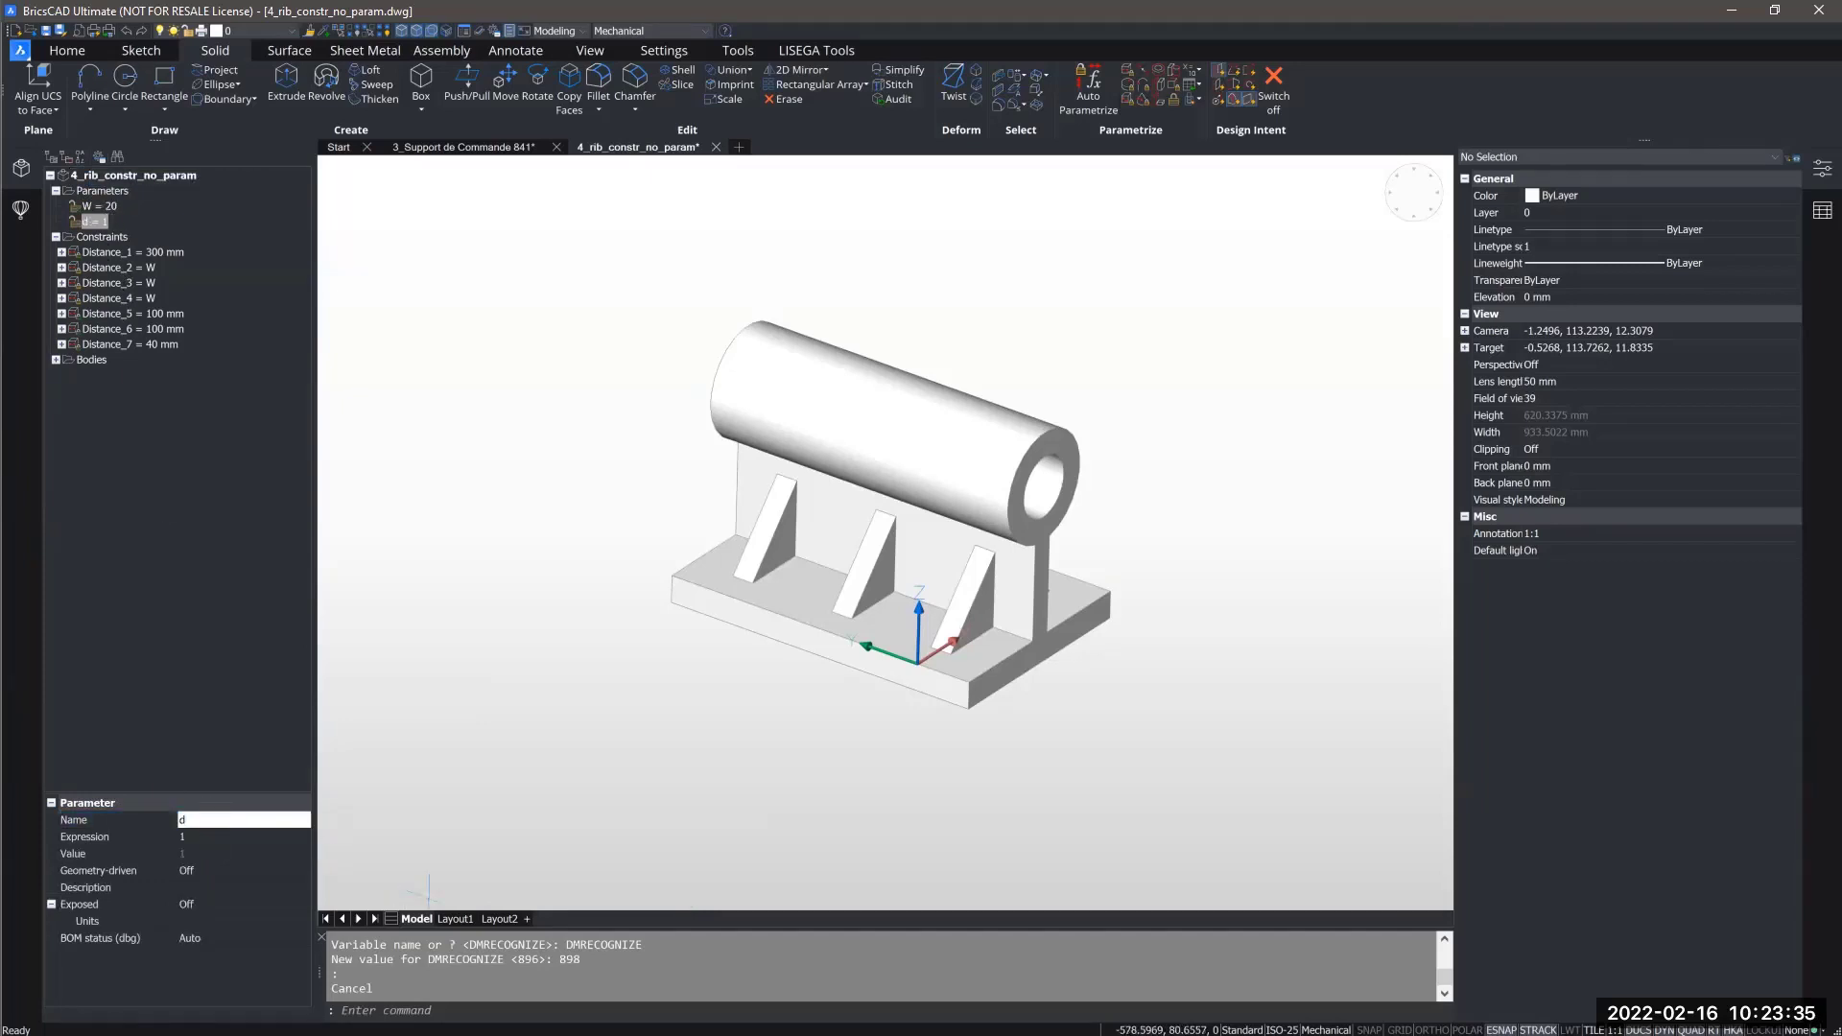
pyautogui.moveTo(643, 689); pyautogui.dragTo(638, 687, button='middle')
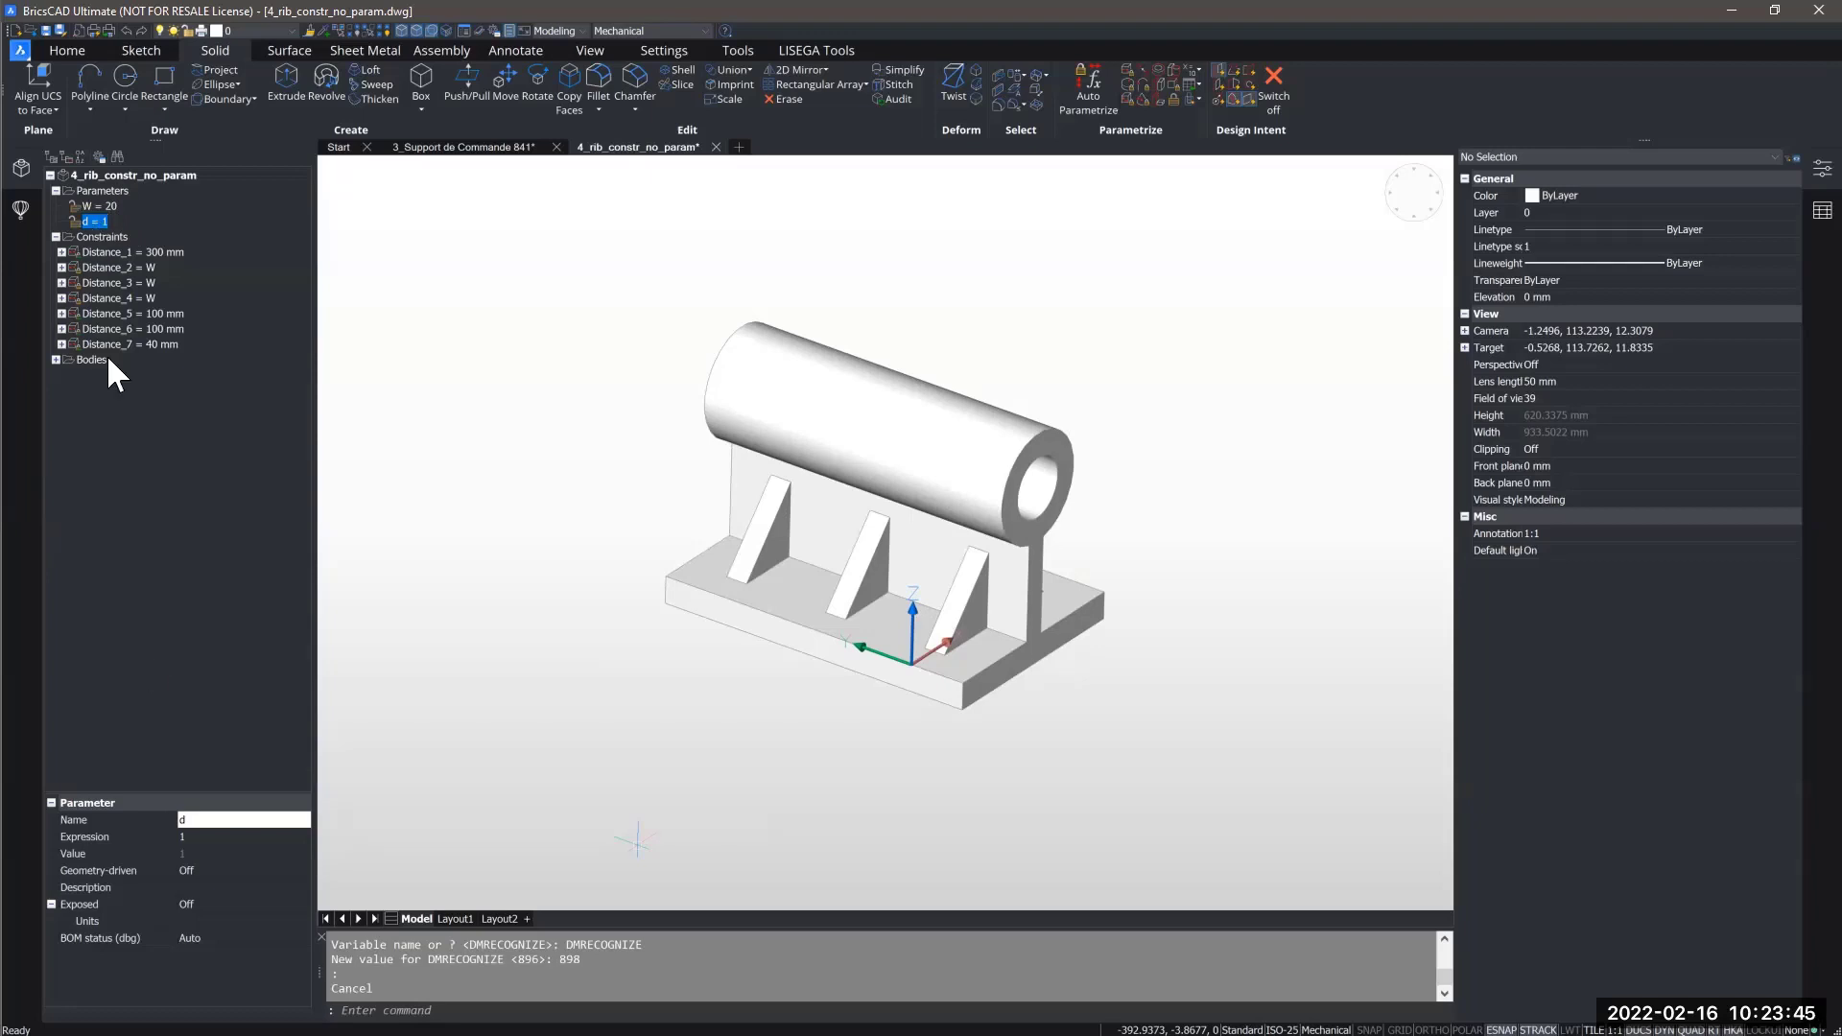
# Set the expression of parameter d to Distance_1/3.
pyautogui.click(212, 835)
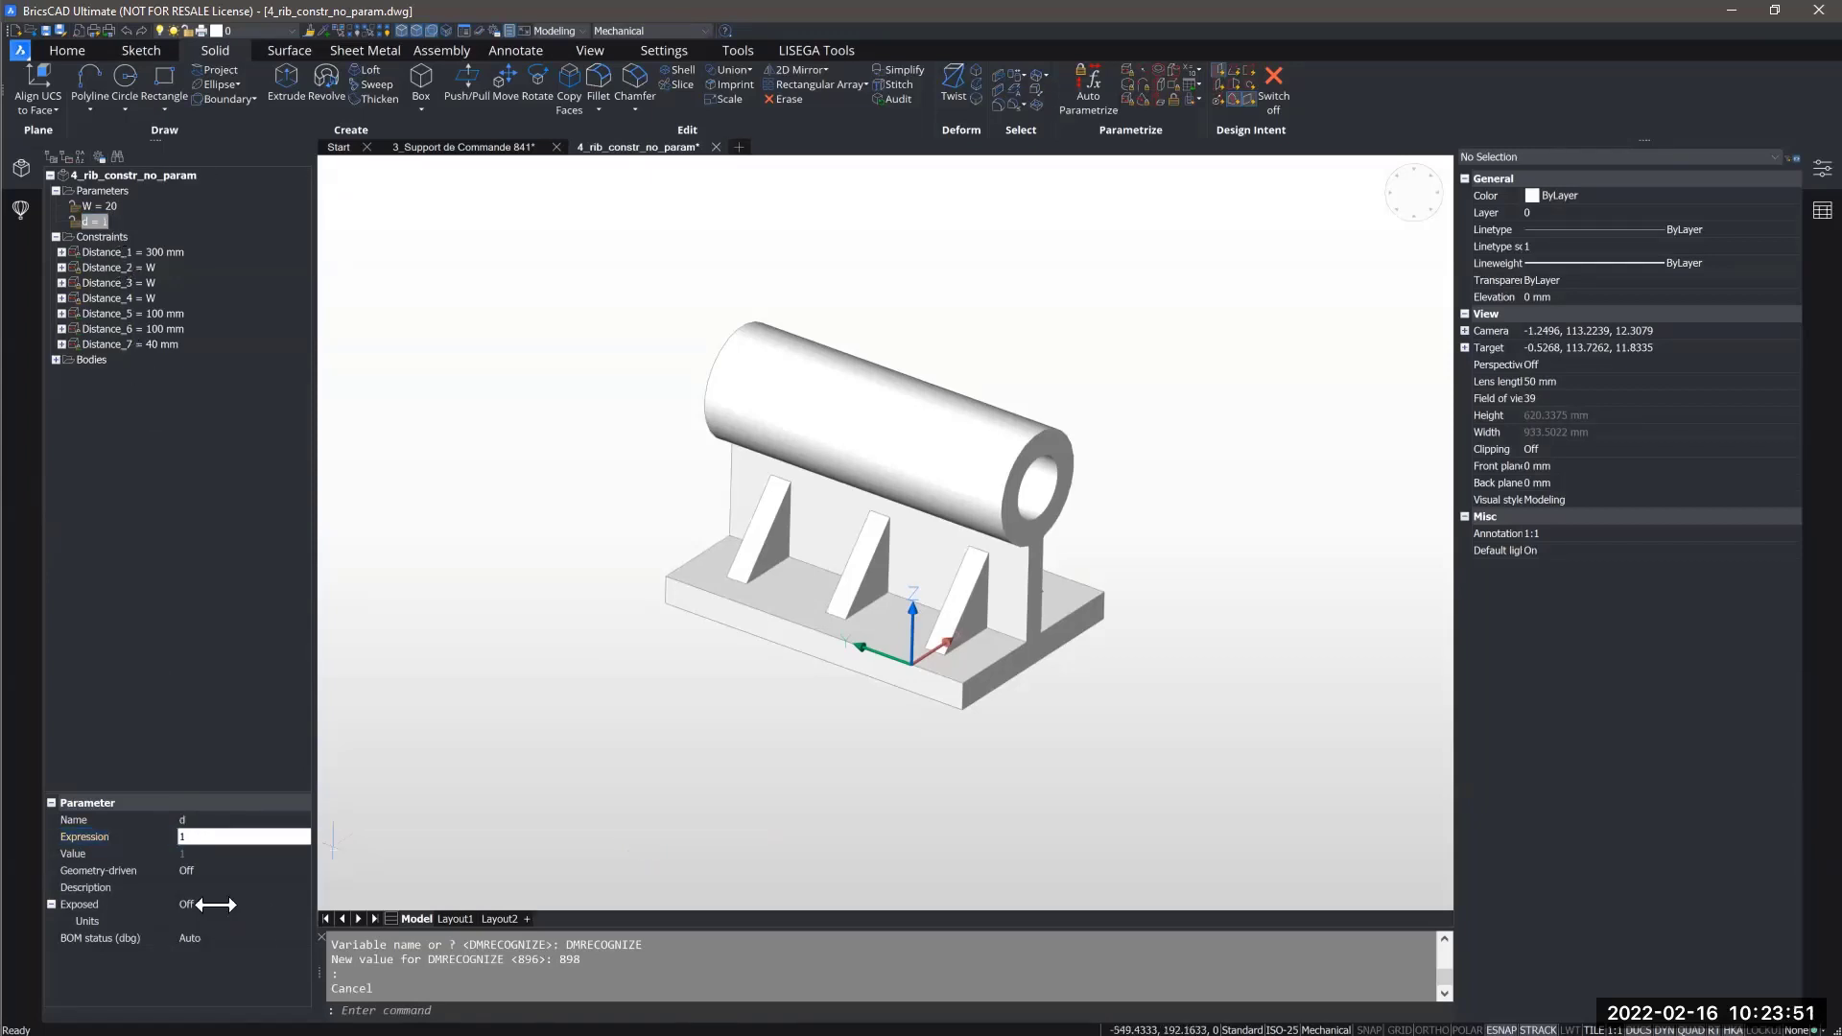
pyautogui.write('D')
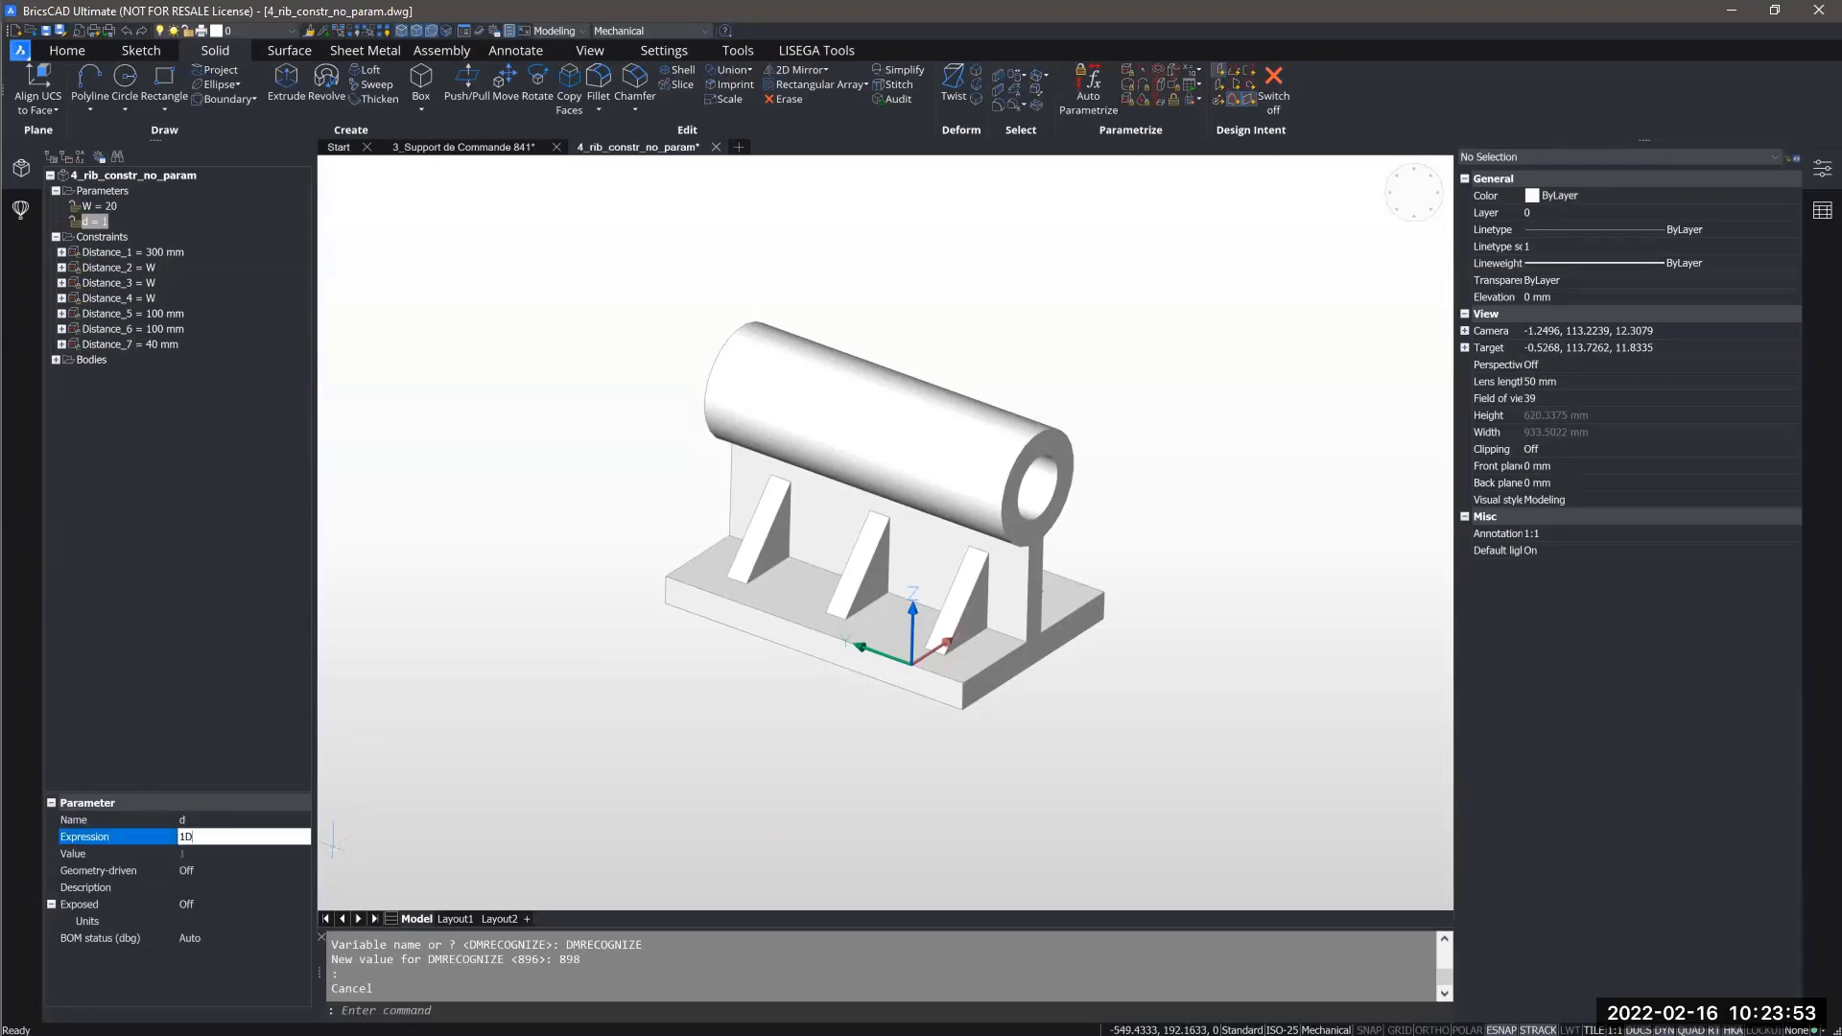
pyautogui.write('istance_1')
pyautogui.press('Home')
pyautogui.press('Delete')
pyautogui.write('/3')
pyautogui.press('Return')
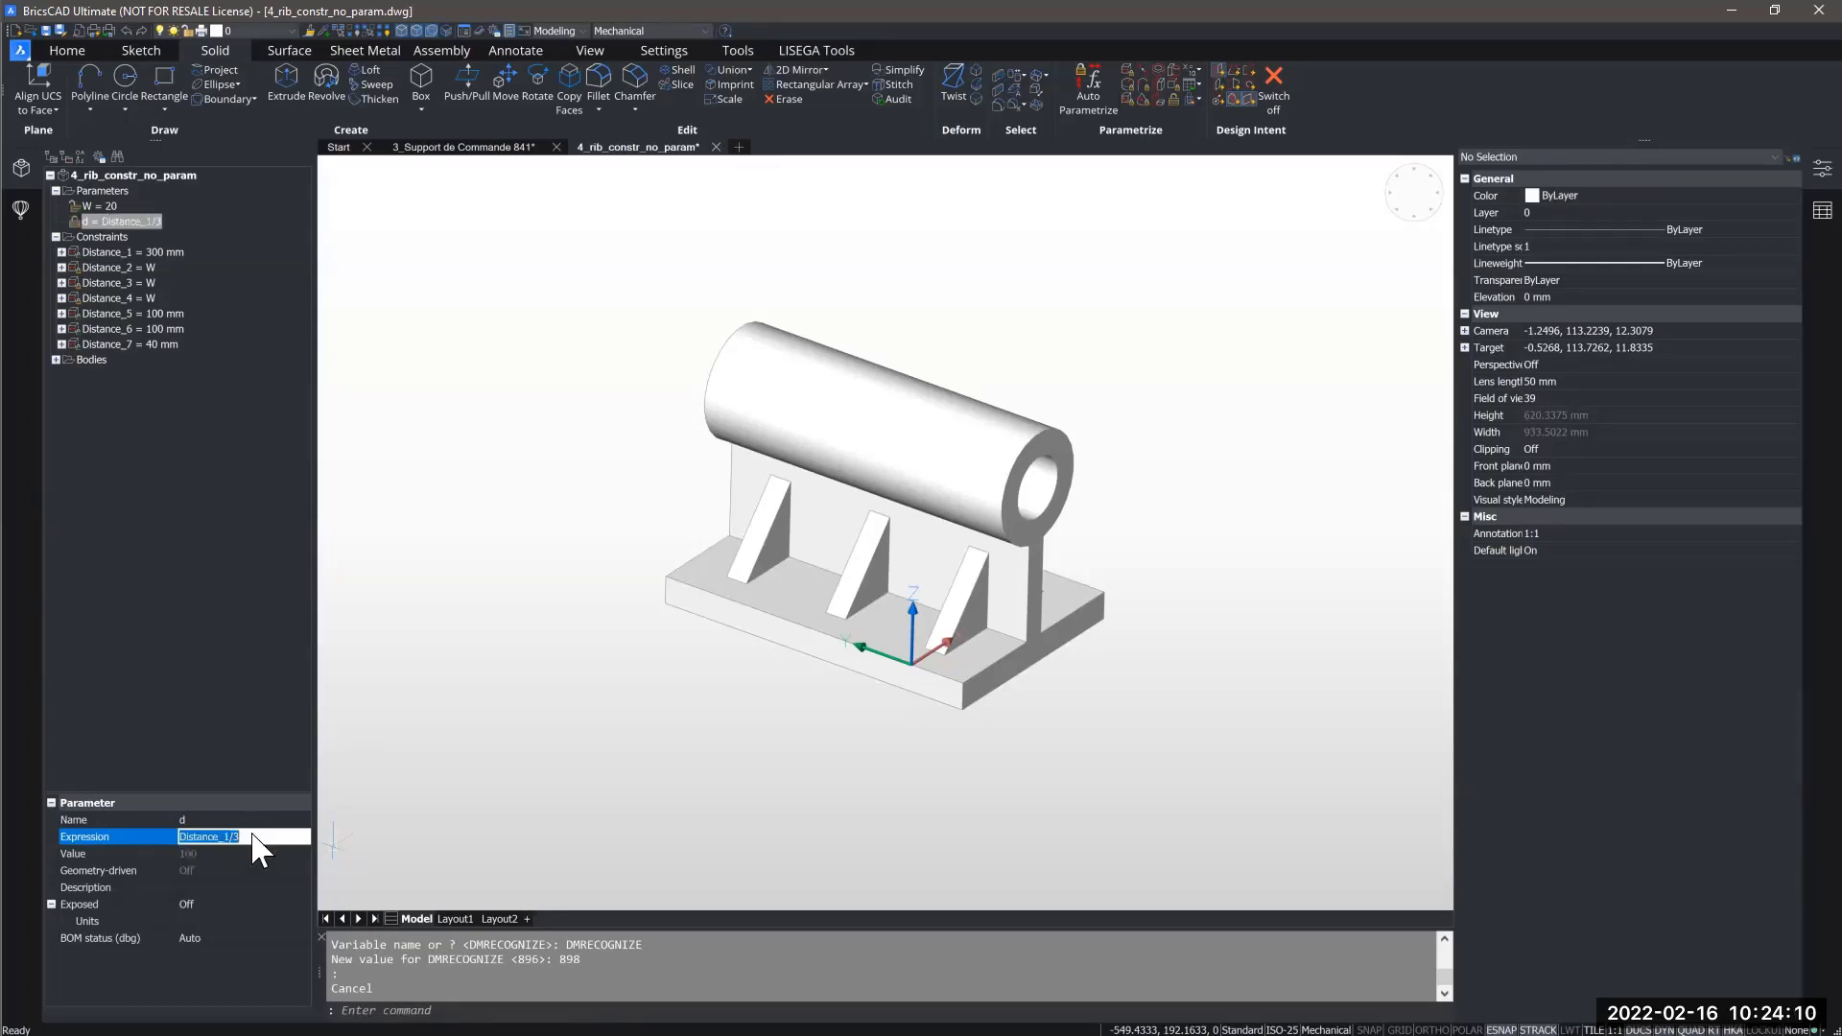
# Set the expression of the two rib spacing constraints, Distance_5 and Distance_6, to d.
pyautogui.click(115, 223)
pyautogui.click(148, 251)
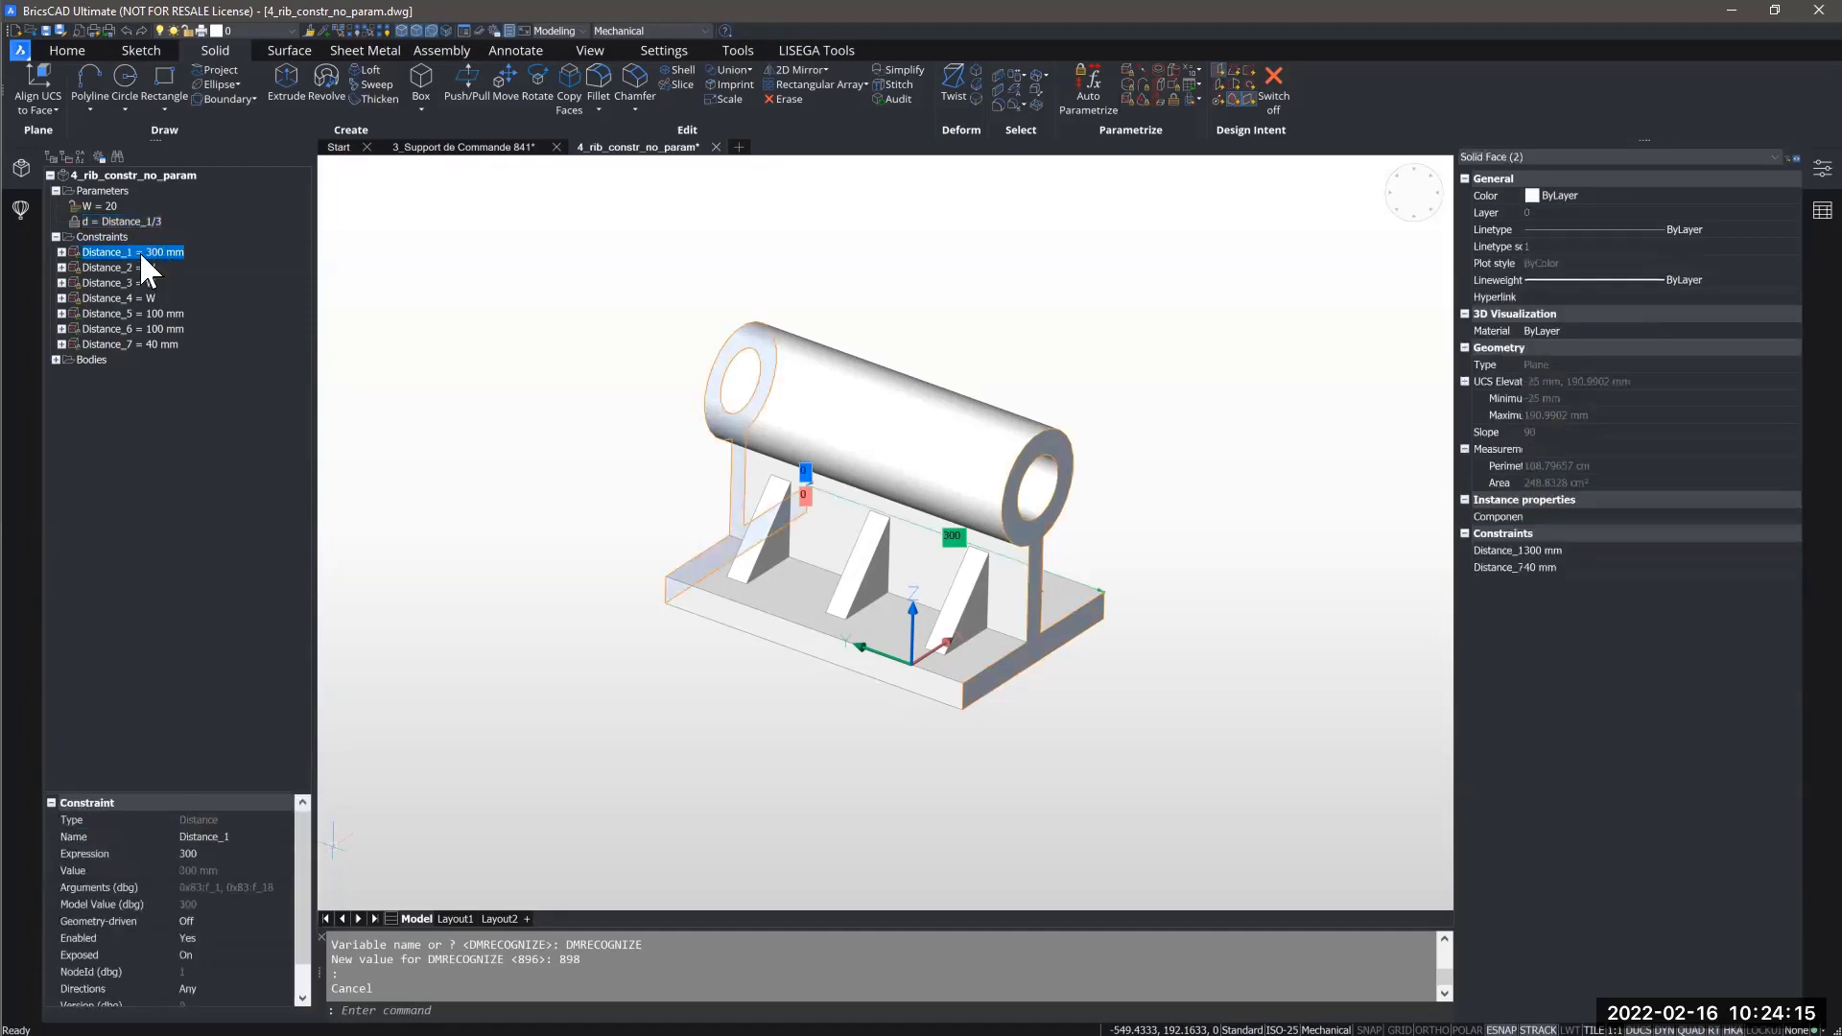
pyautogui.click(157, 313)
pyautogui.click(157, 327)
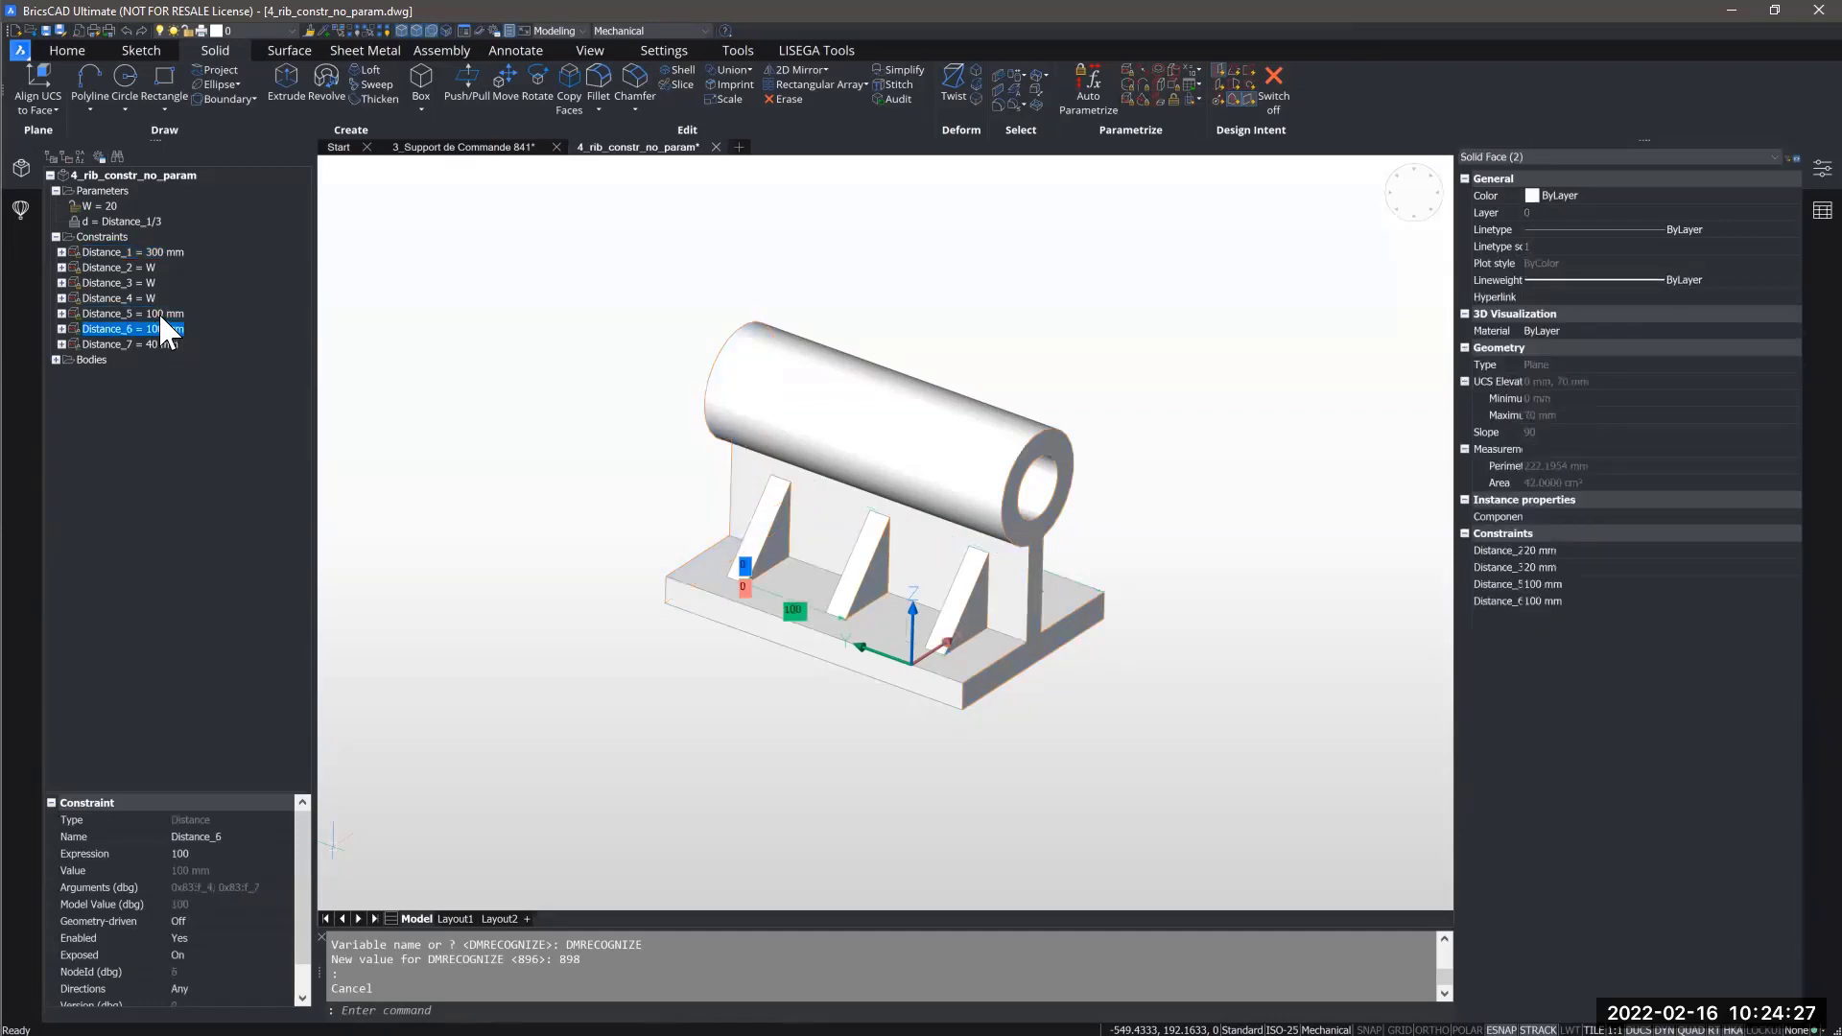
pyautogui.click(160, 315)
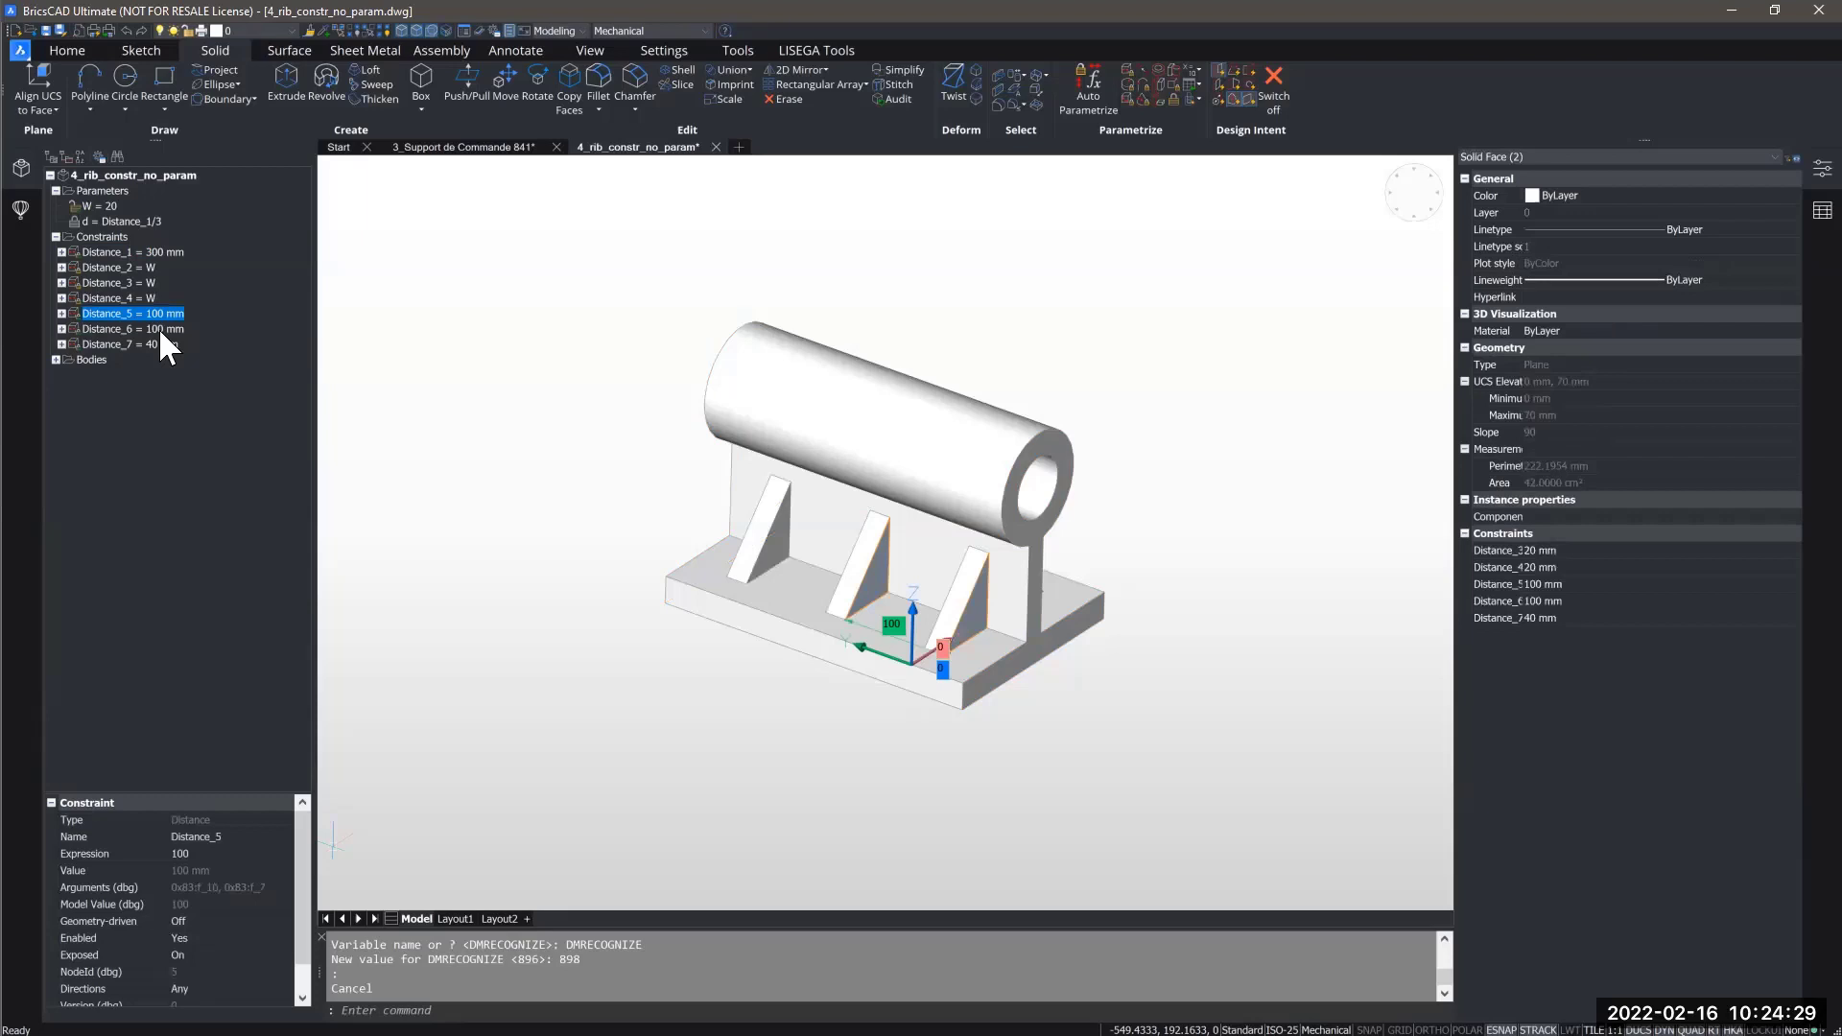
pyautogui.keyDown('ctrl'); pyautogui.click(159, 327); pyautogui.keyUp('ctrl')
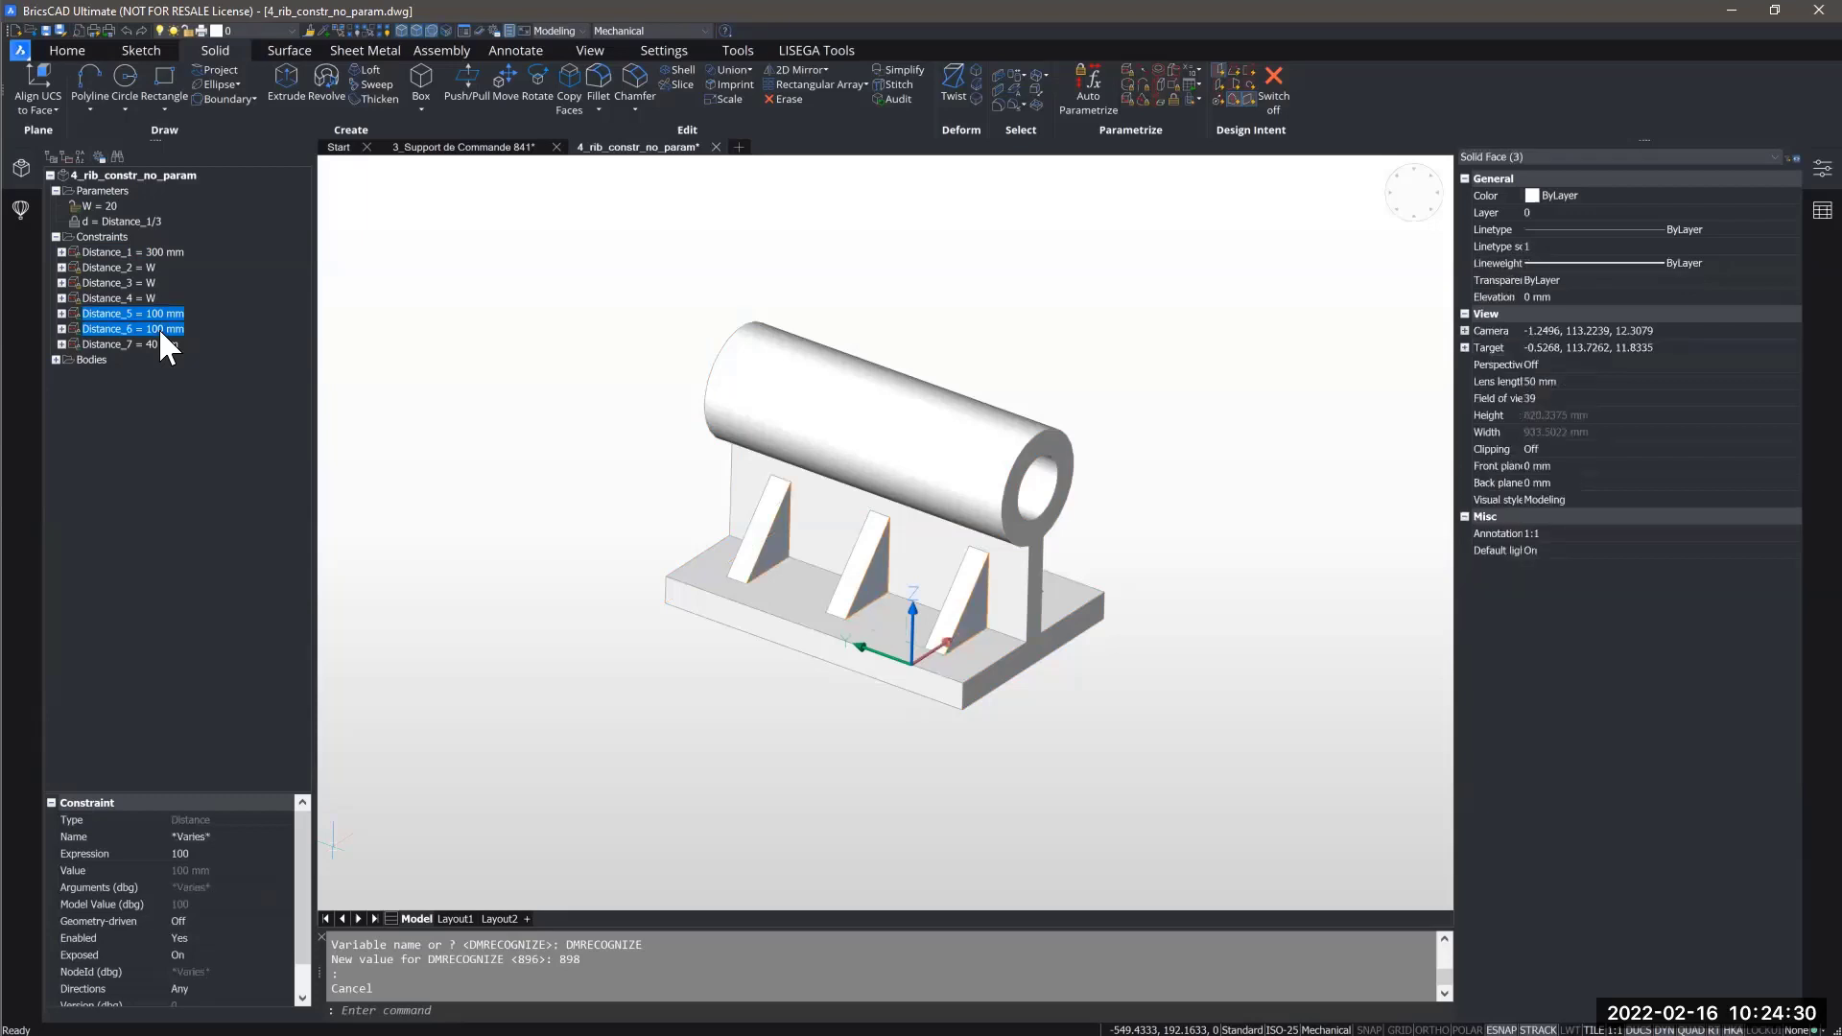
pyautogui.click(193, 853)
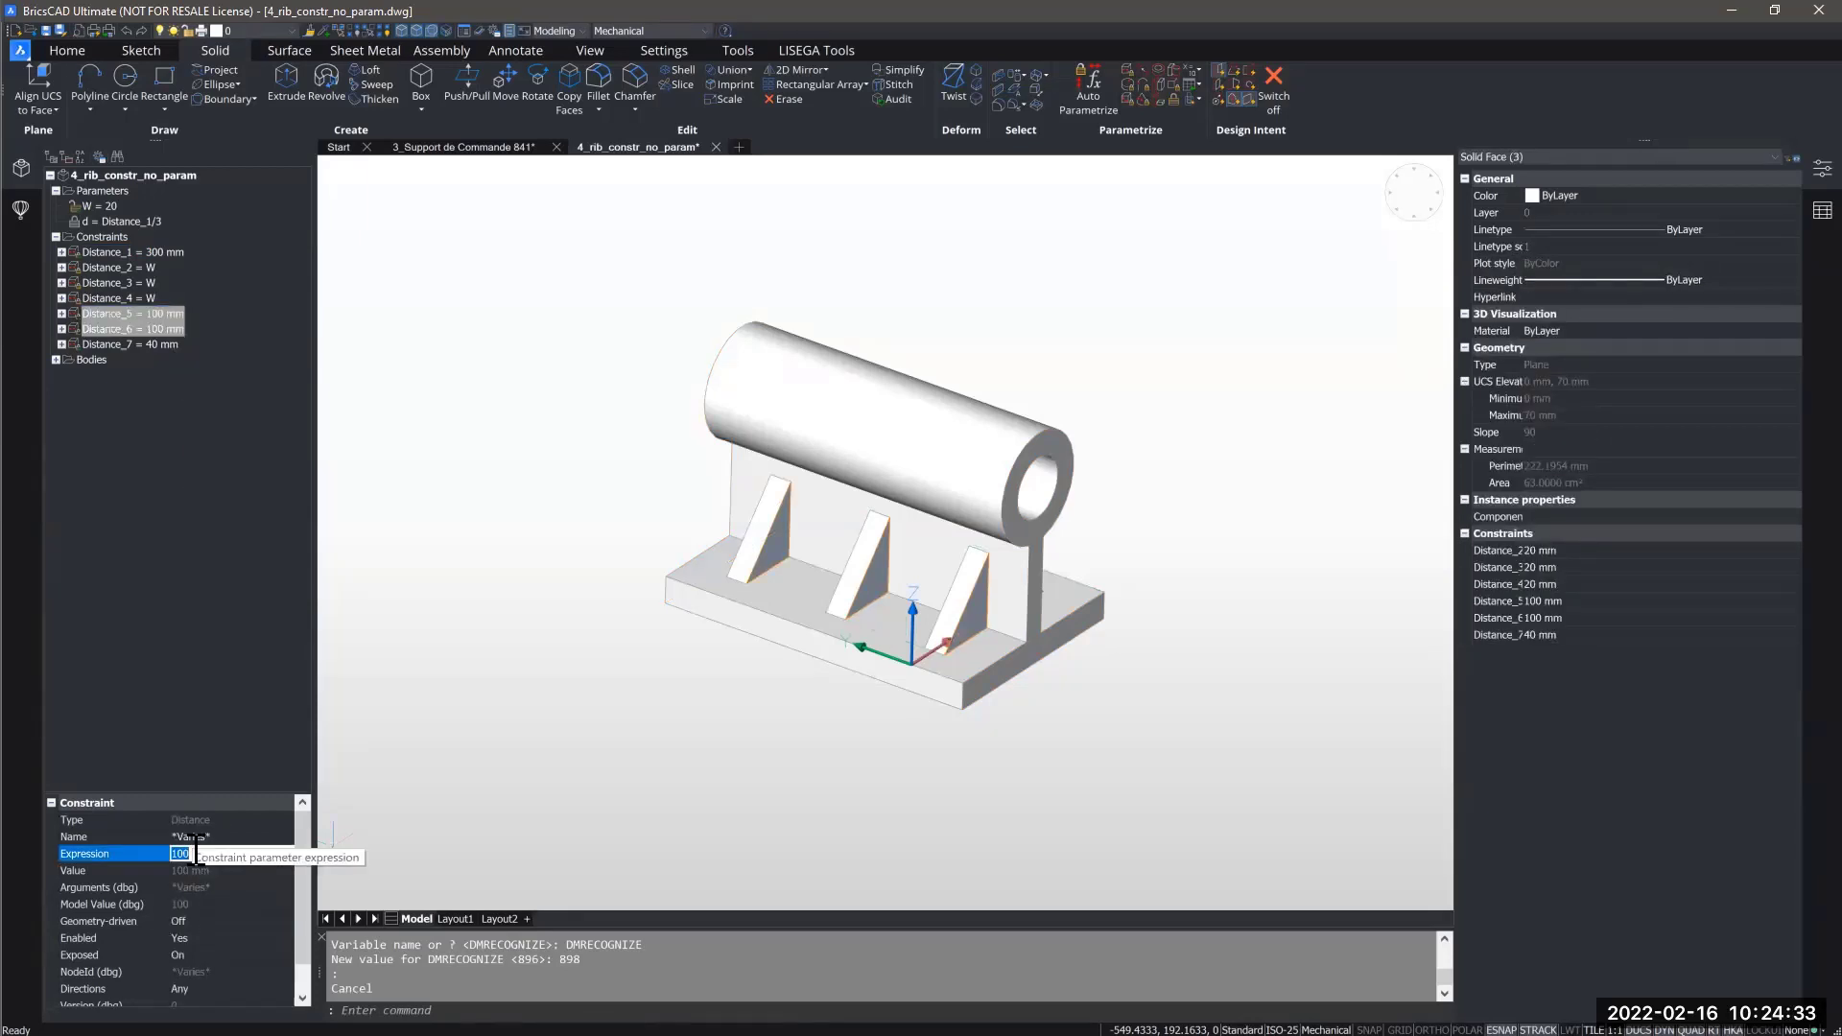
pyautogui.write('d')
pyautogui.press('Return')
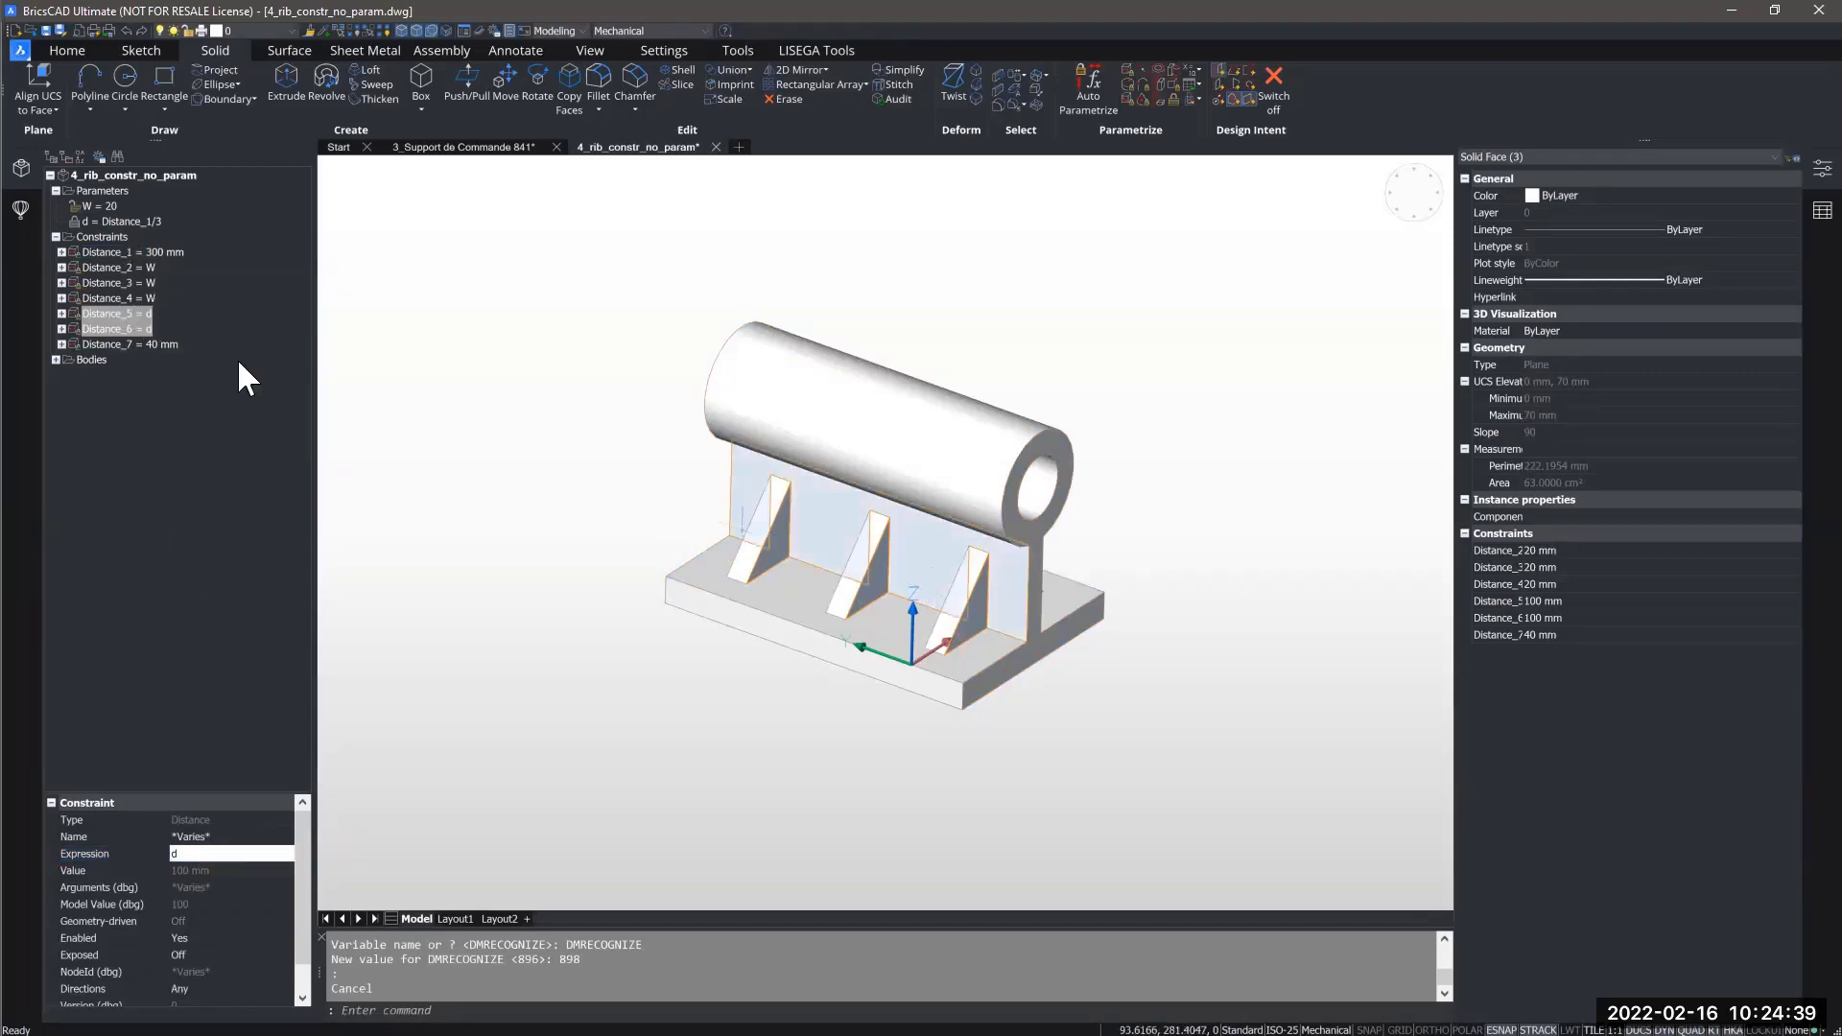
# Set the expression of Distance_7, the offset between the end face and the nearest rib, to (d-W)/2.
pyautogui.click(144, 221)
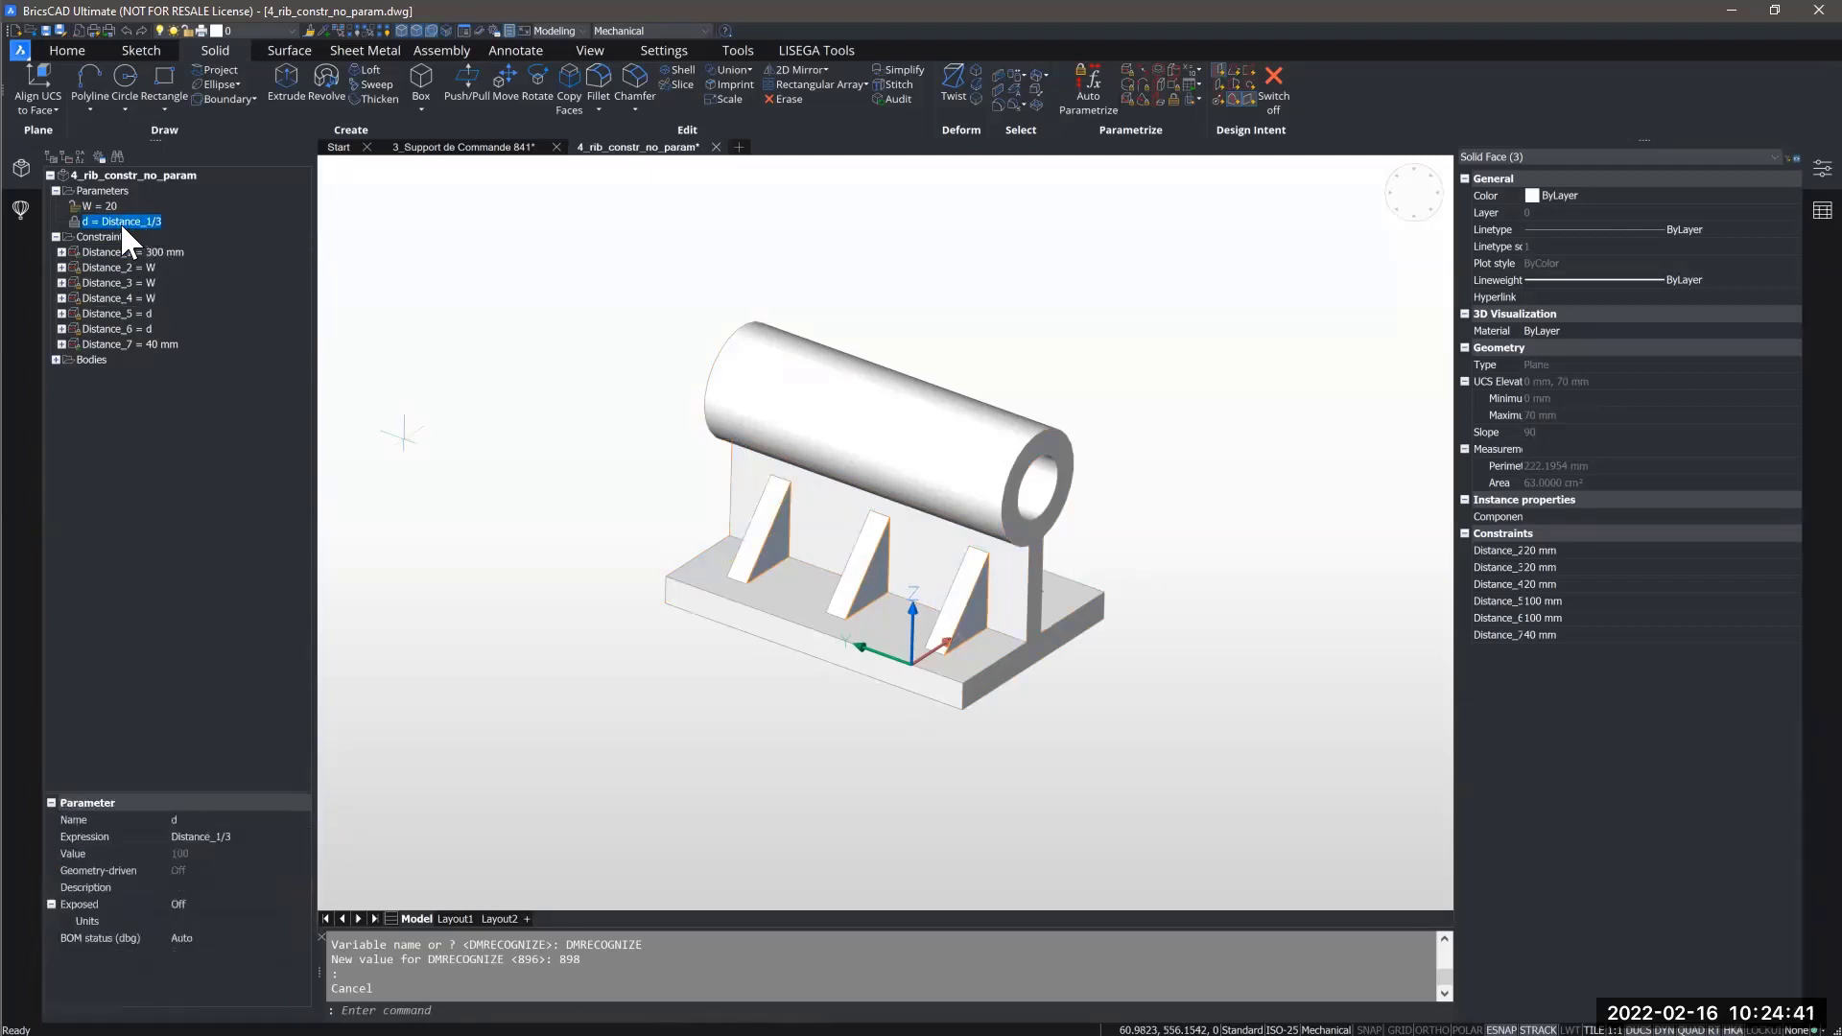
pyautogui.click(130, 344)
pyautogui.moveTo(1031, 649)
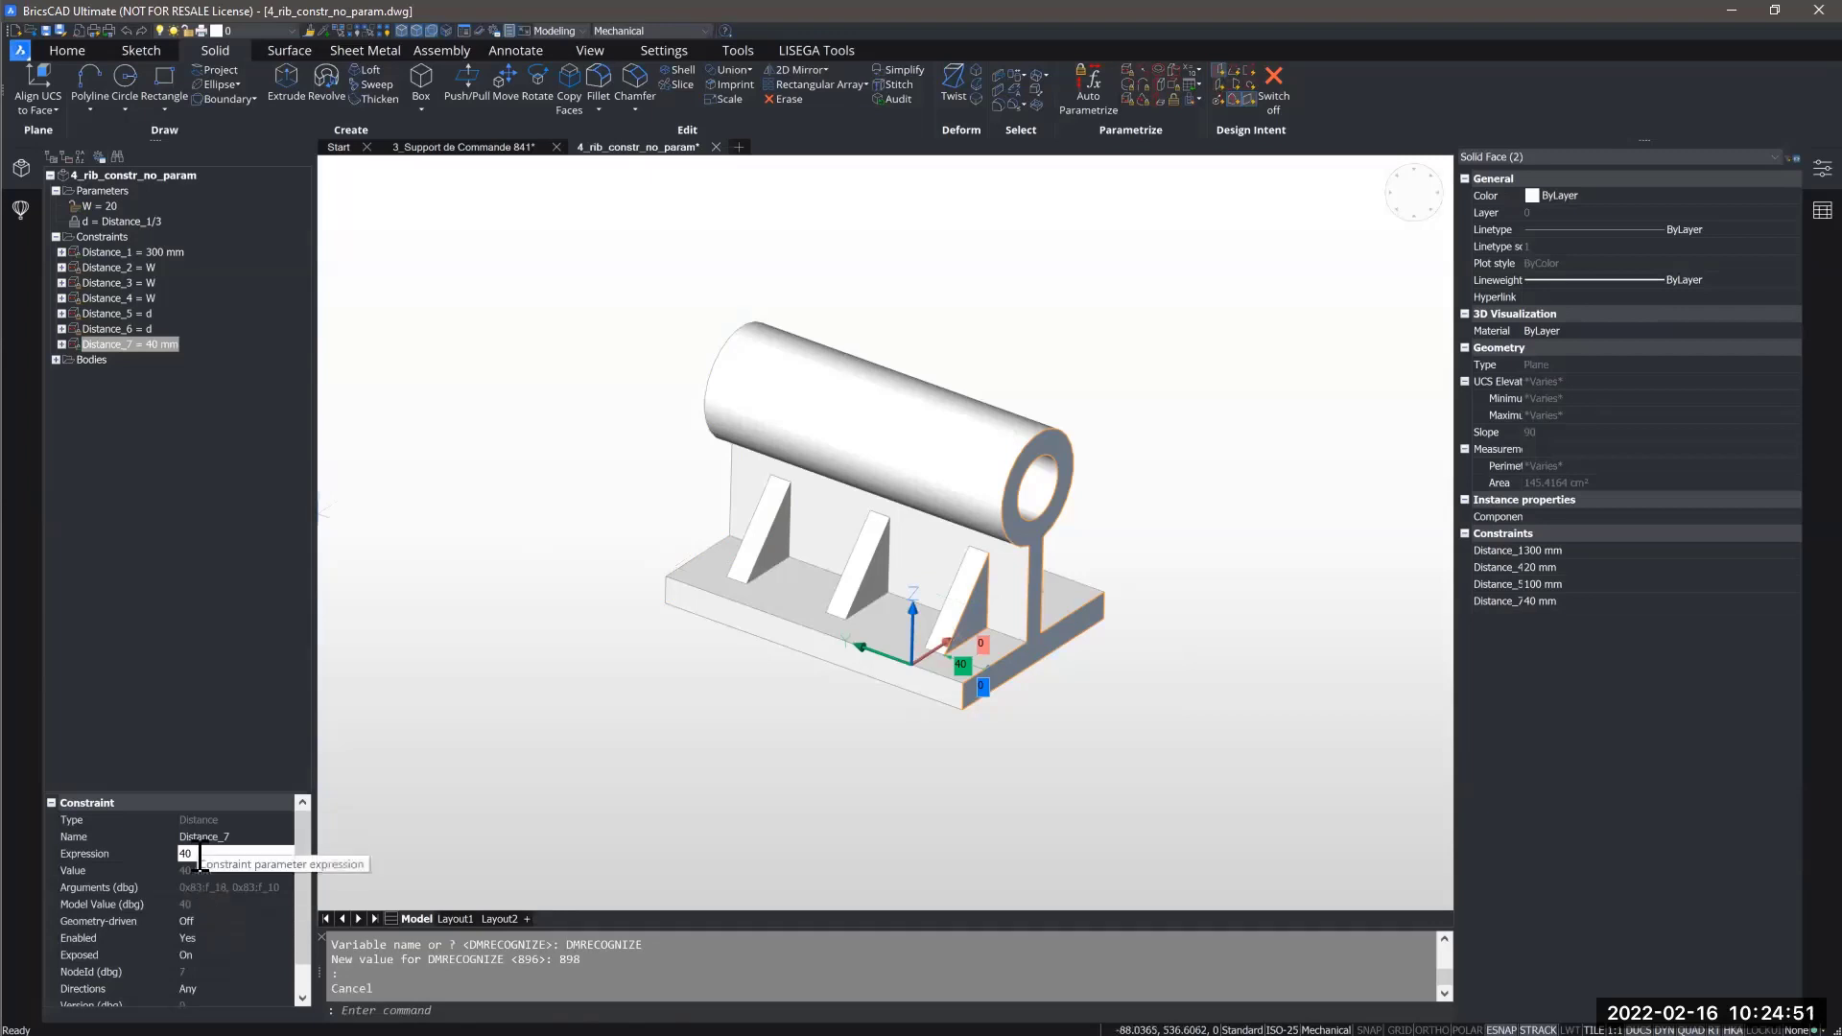
pyautogui.click(135, 853)
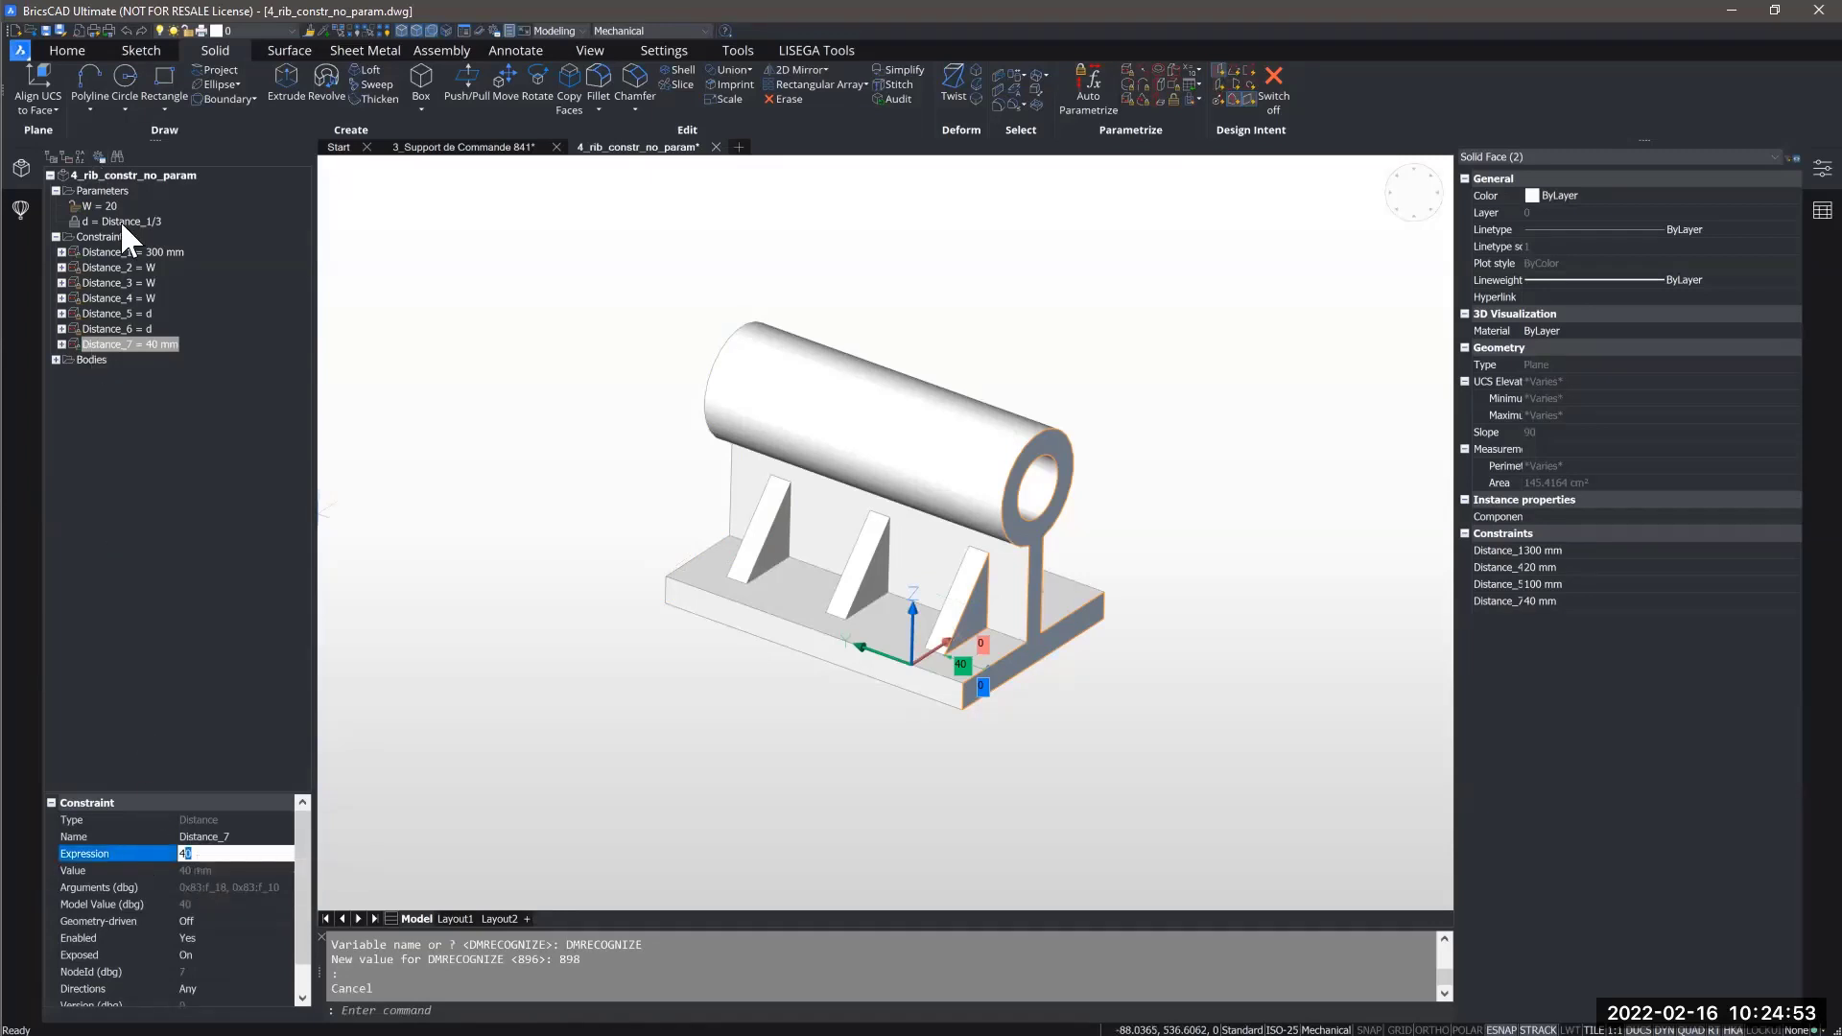
pyautogui.press('BackSpace')
pyautogui.write('(d-W)/2')
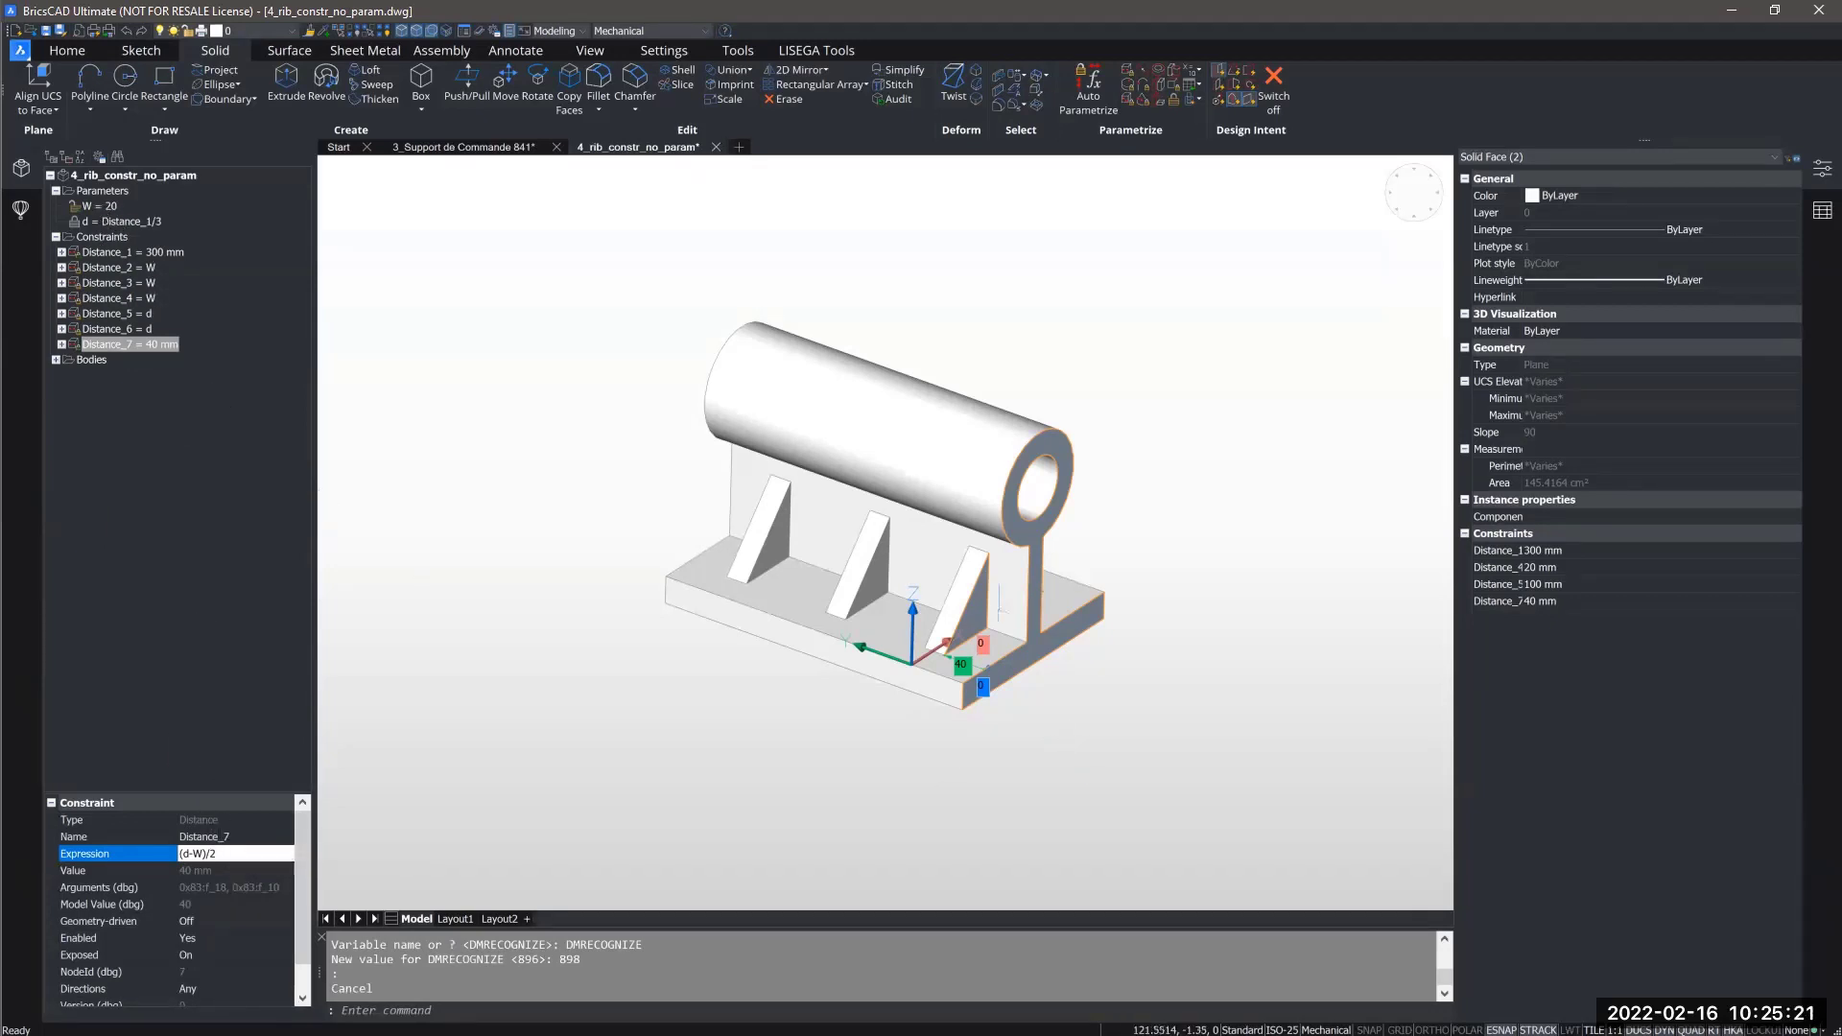
pyautogui.press('Return')
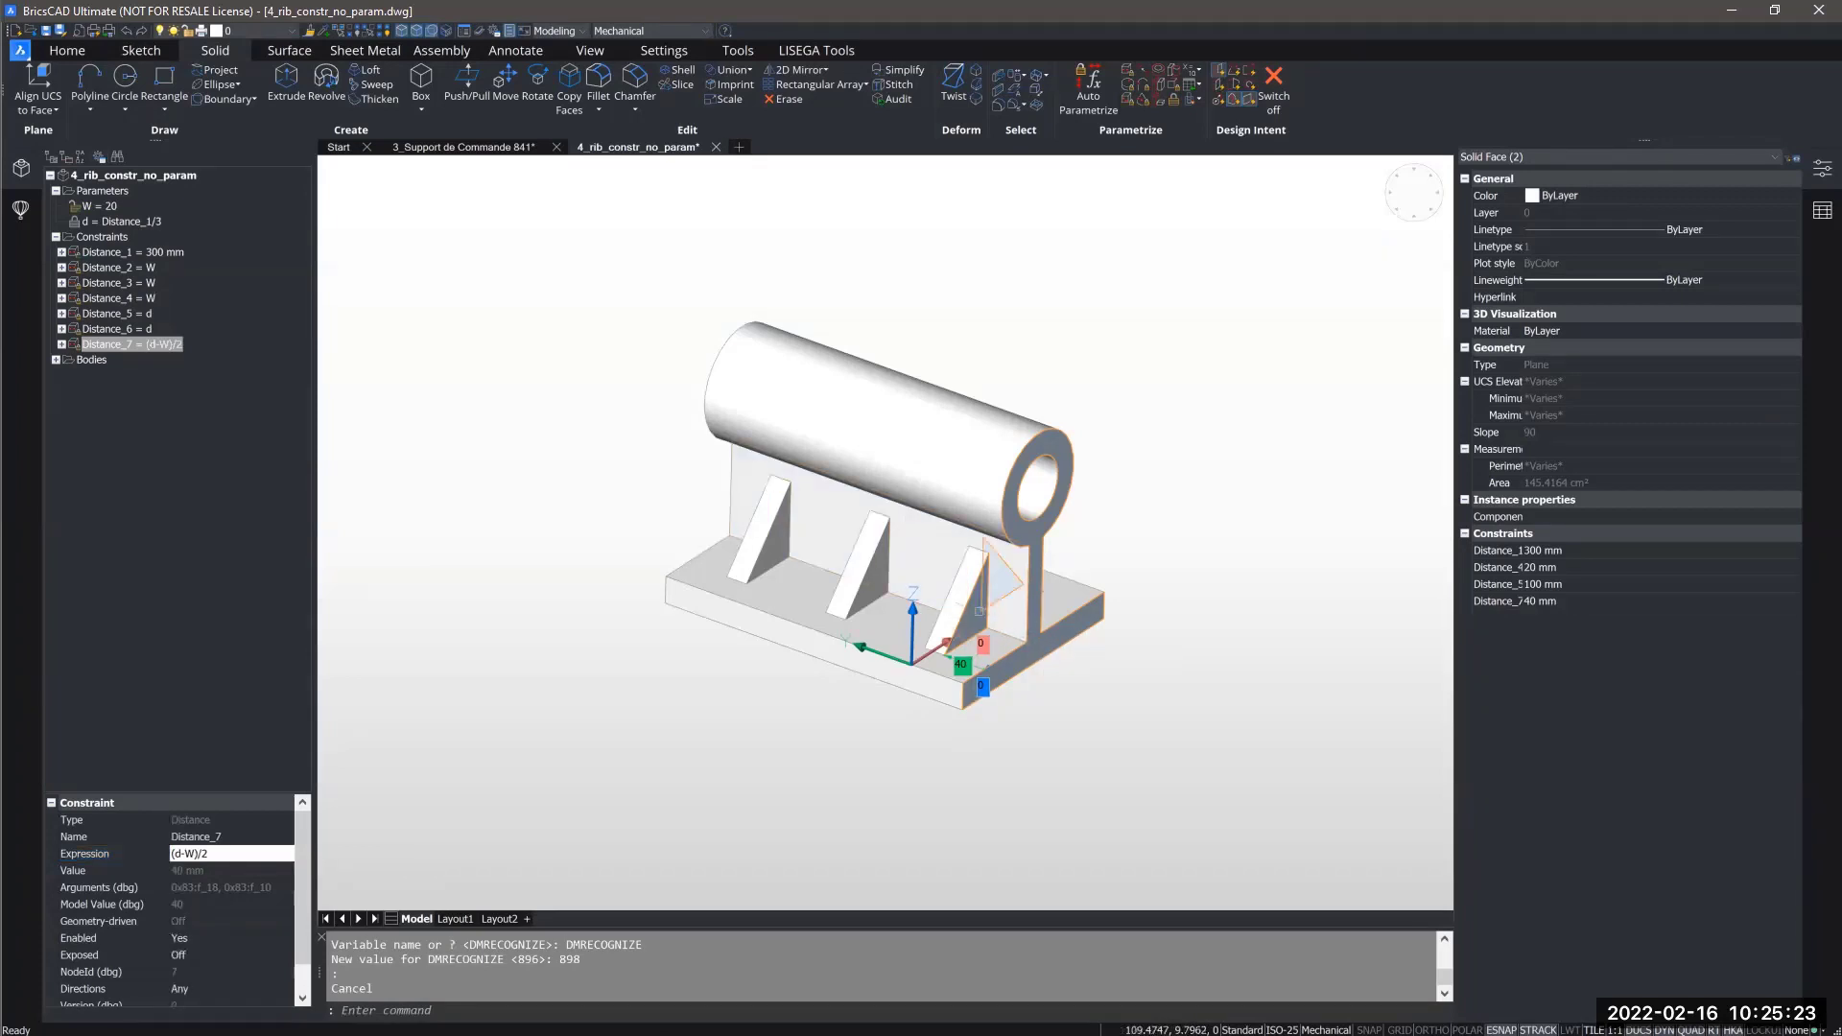
pyautogui.click(231, 854)
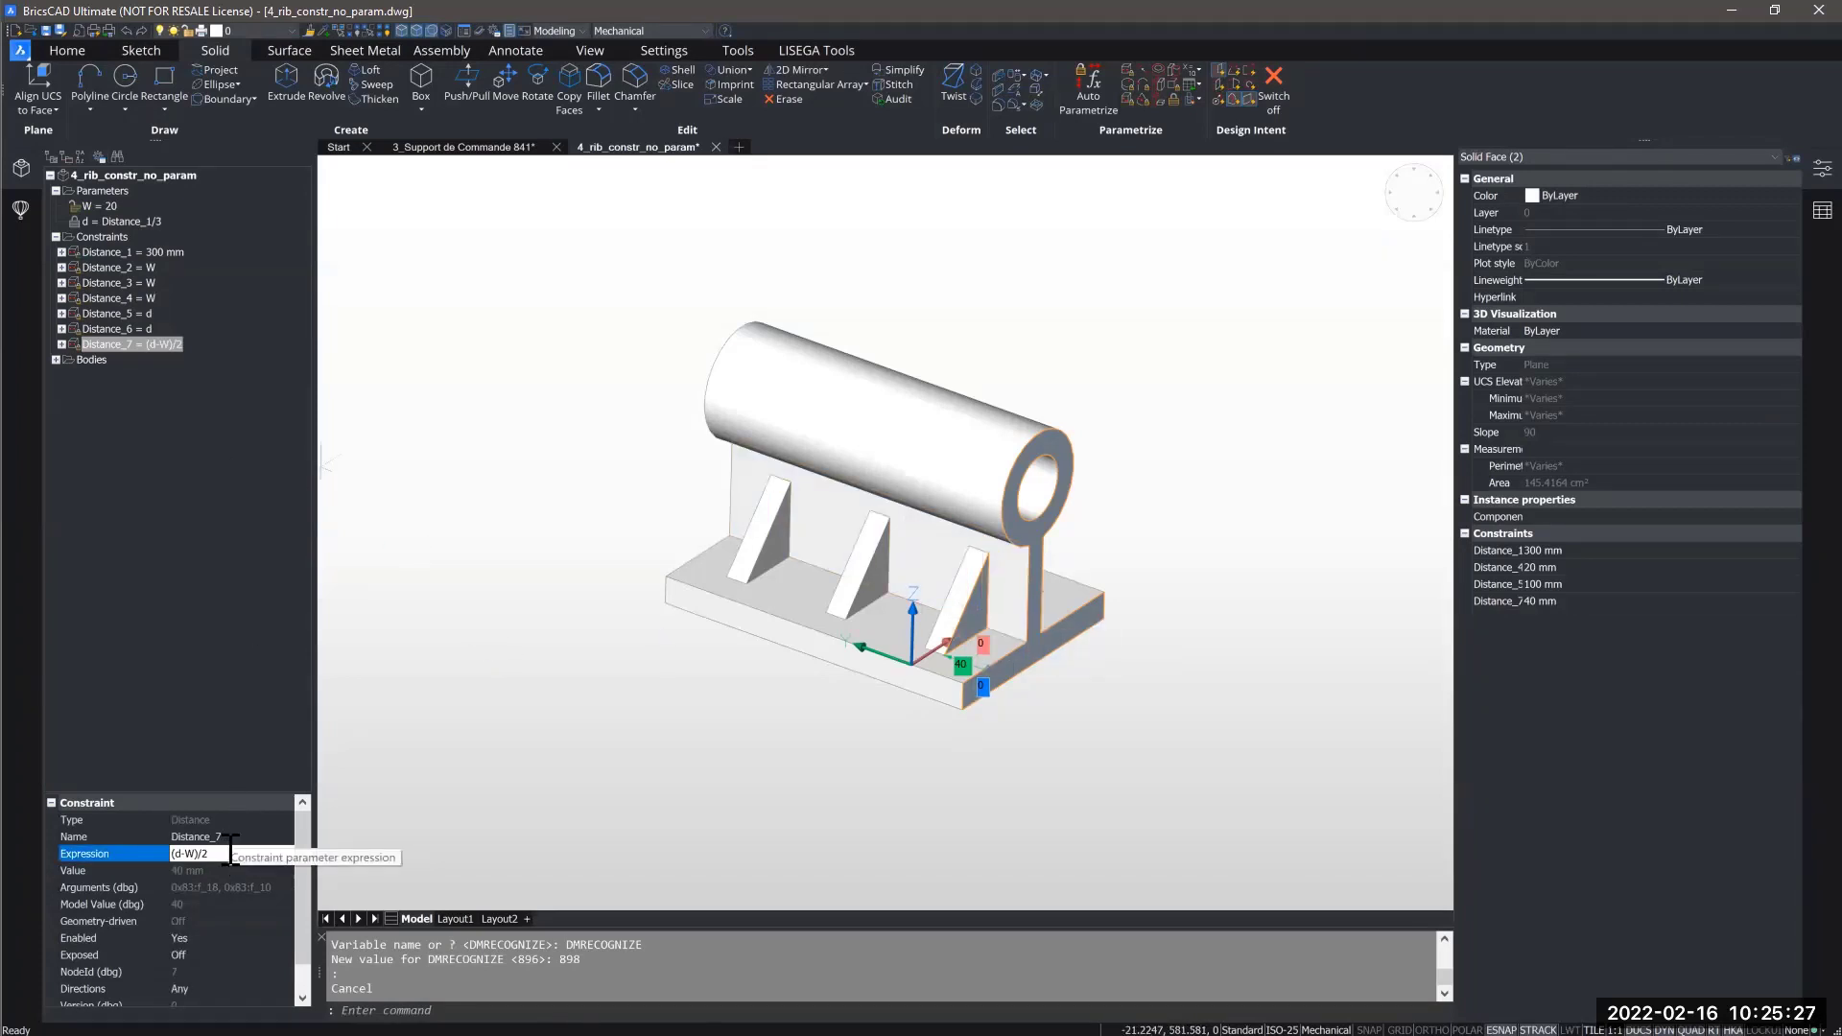
# Animate the overall length constraint Distance_1 twice to examine how the rib positions follow it.
pyautogui.click(146, 327)
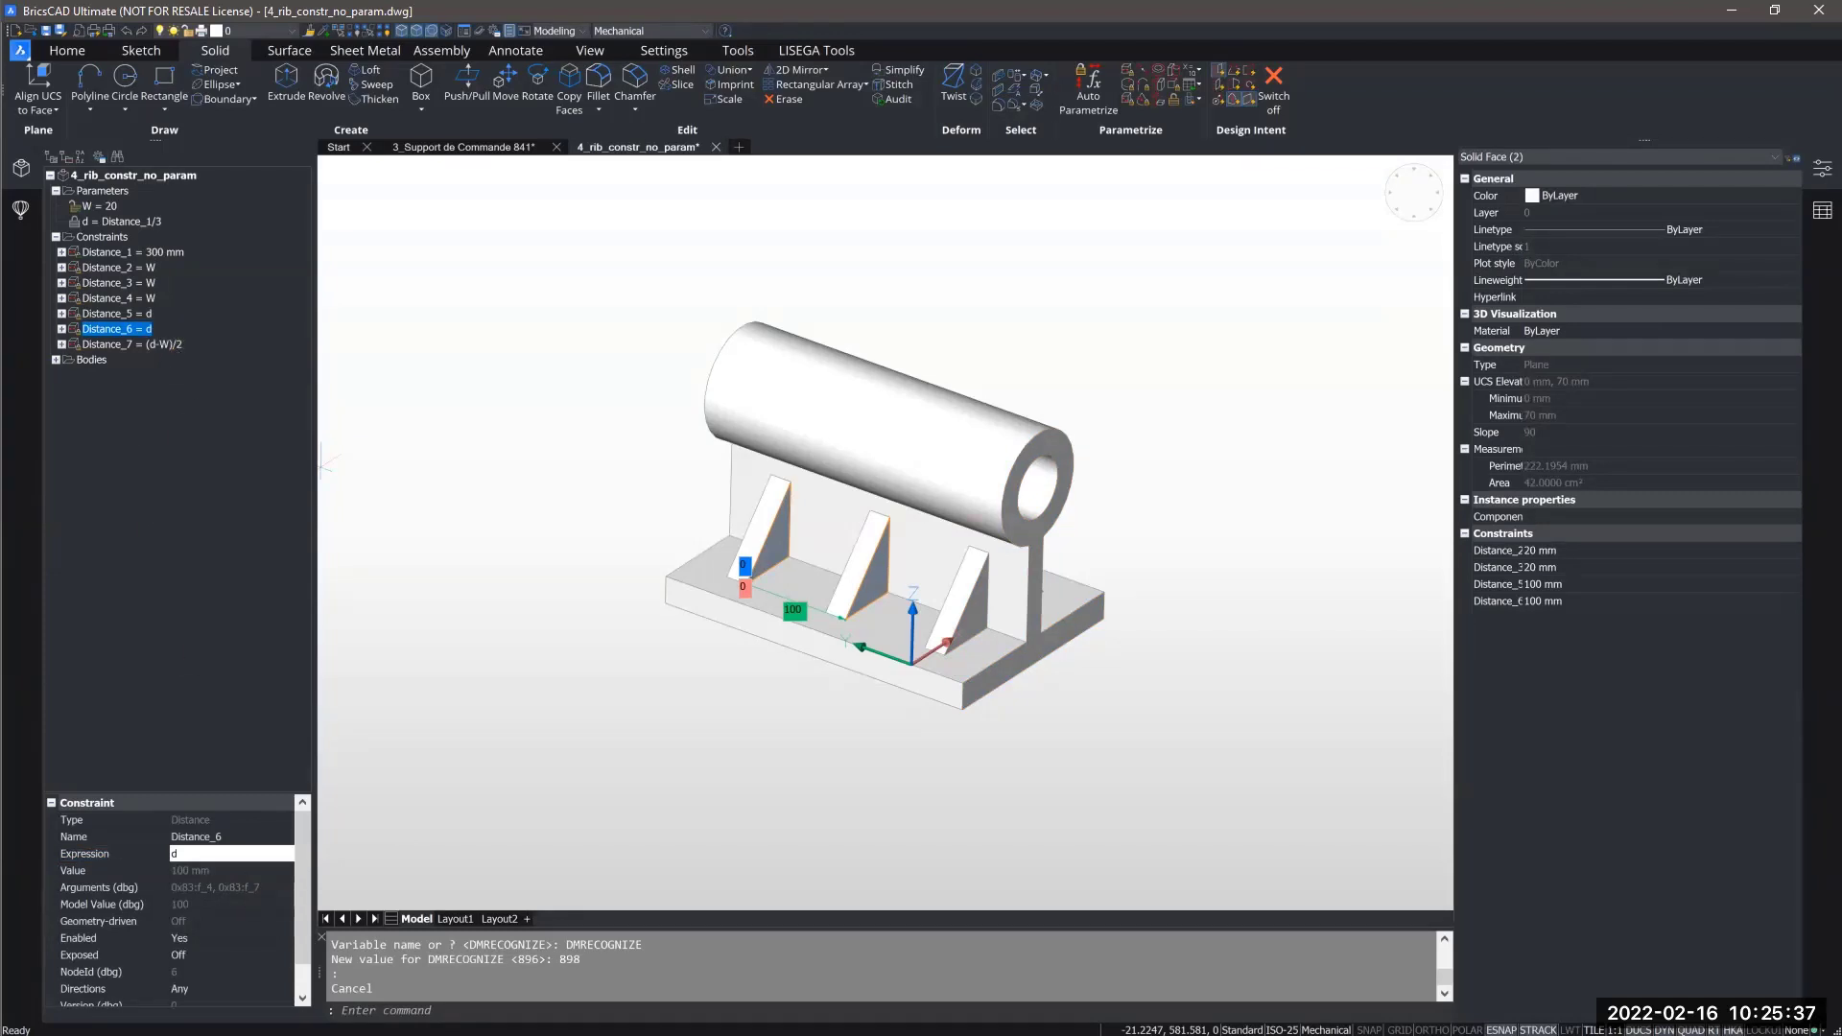
pyautogui.press('Escape')
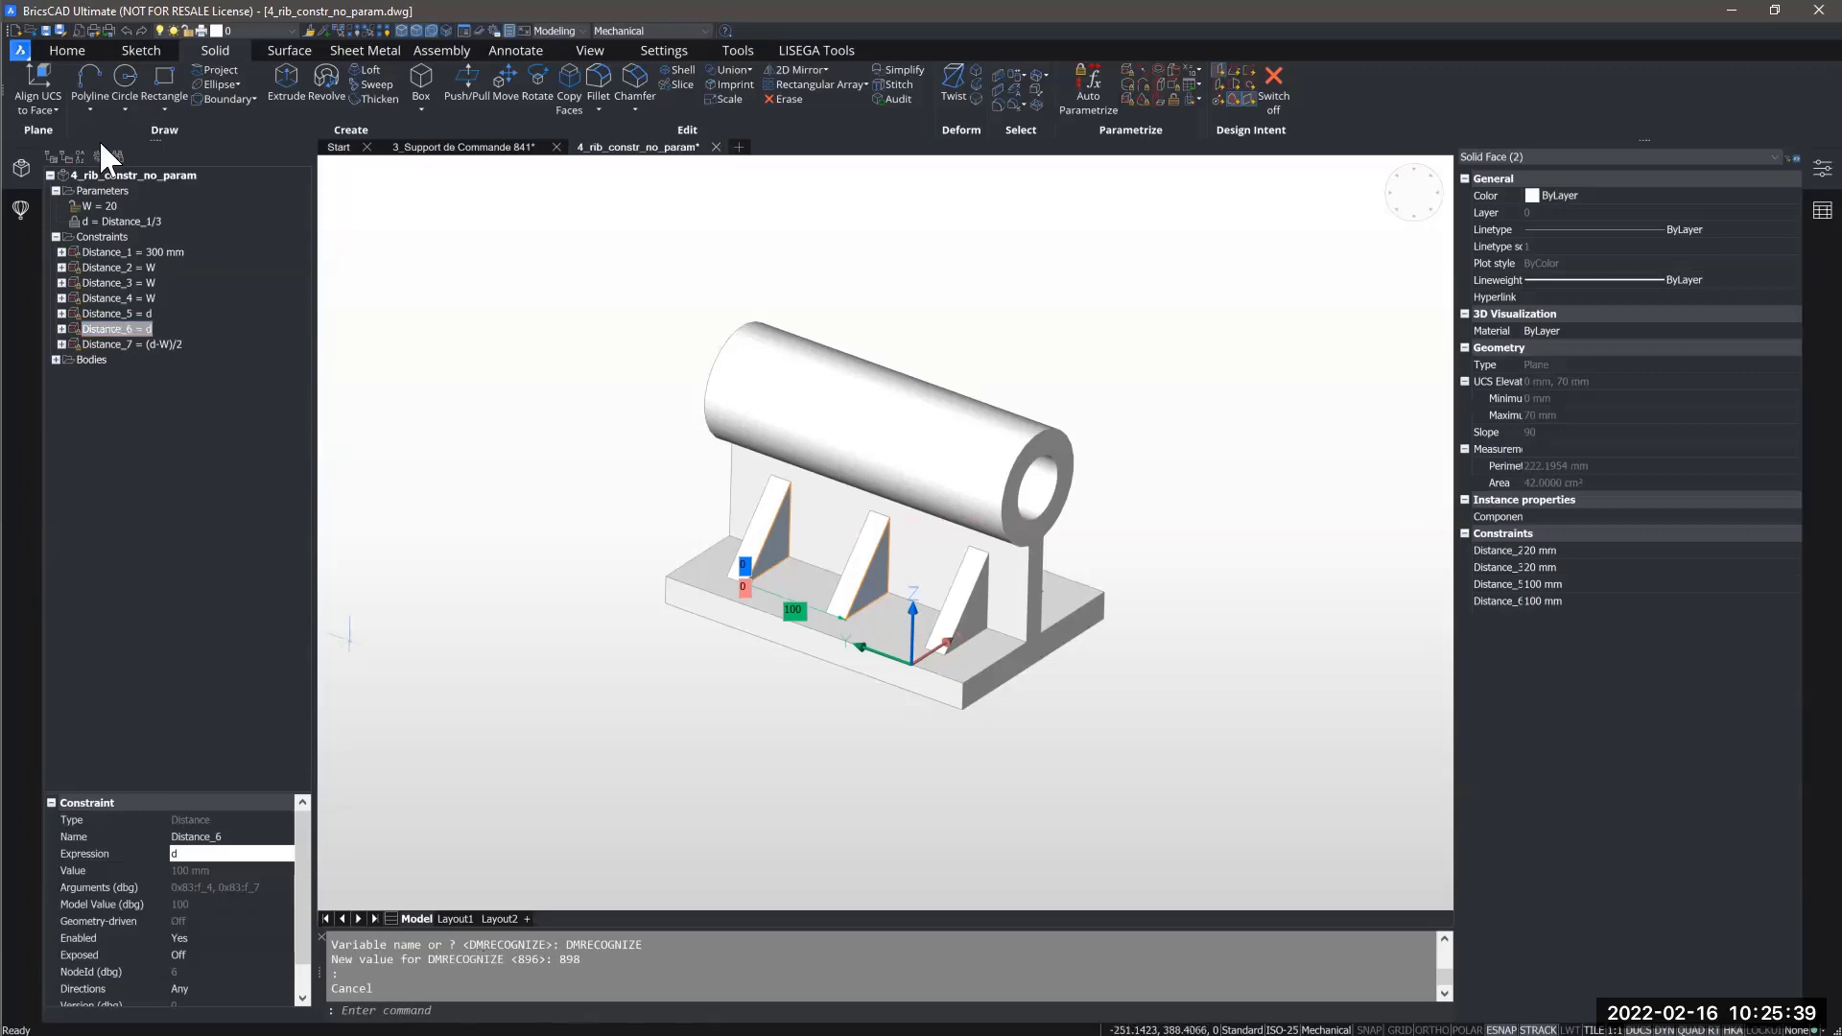
pyautogui.click(160, 254)
pyautogui.rightClick(160, 255)
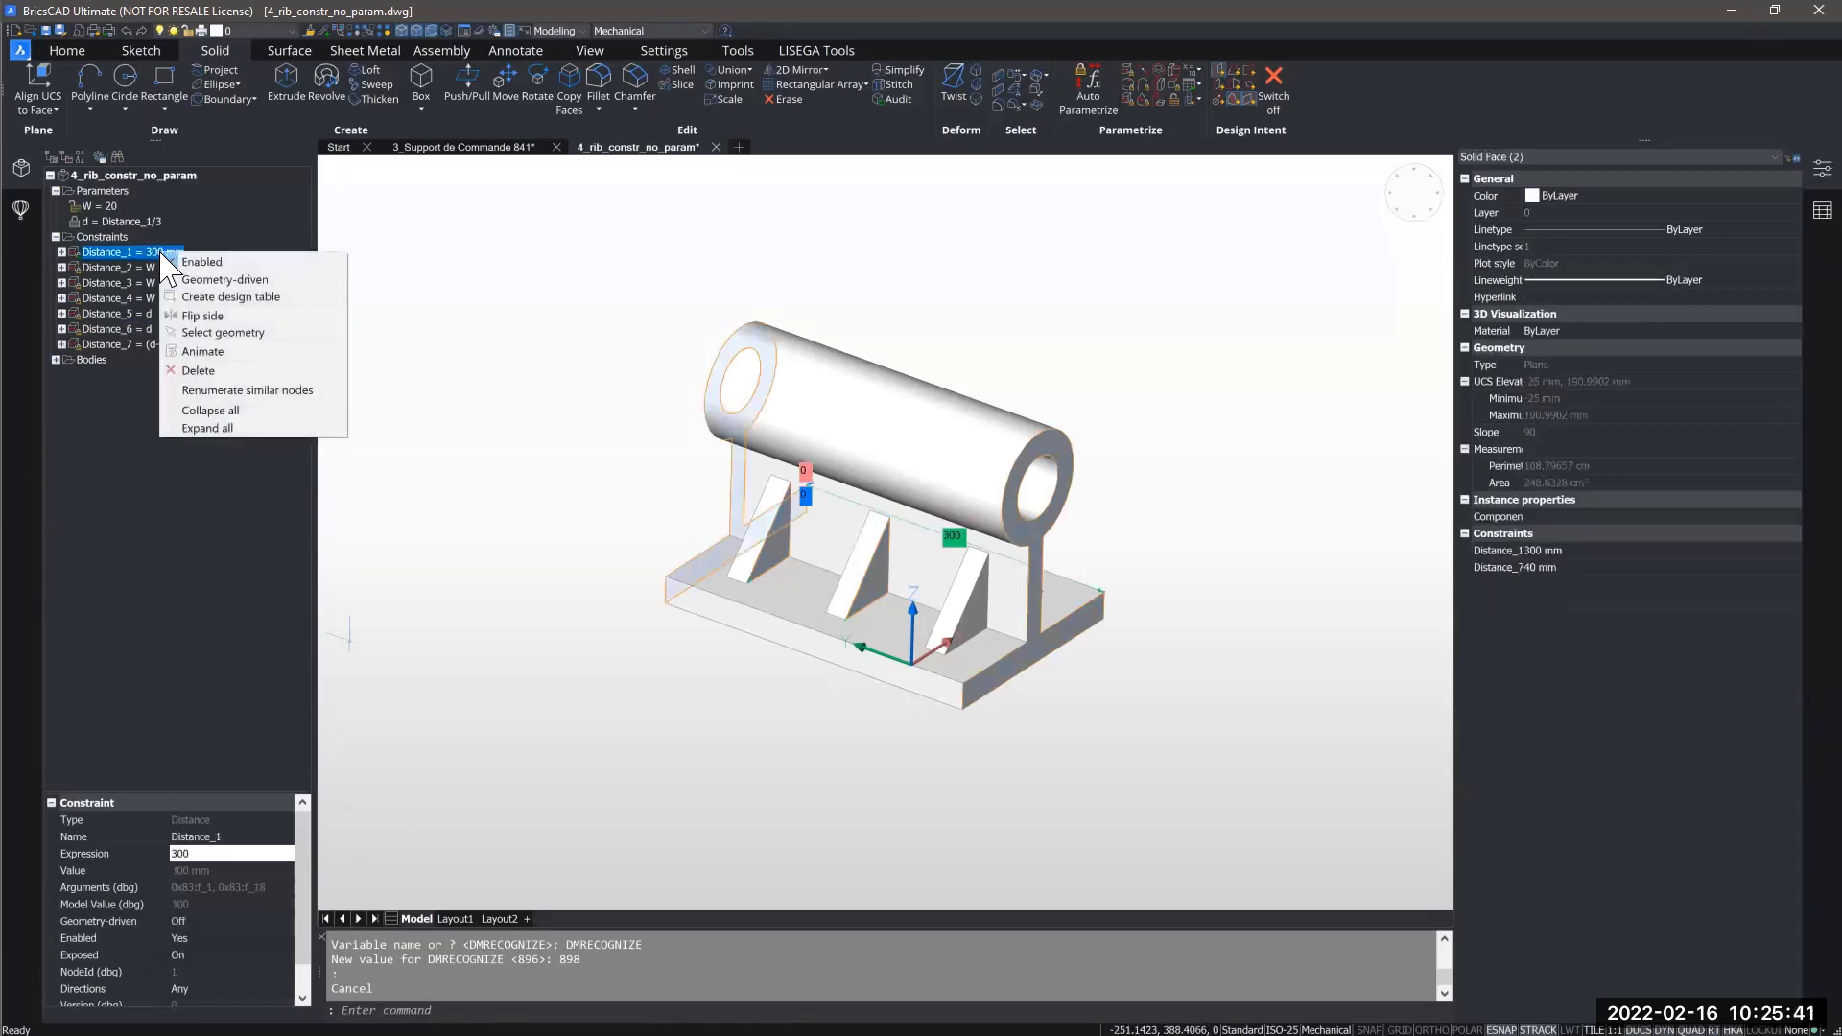
pyautogui.click(211, 351)
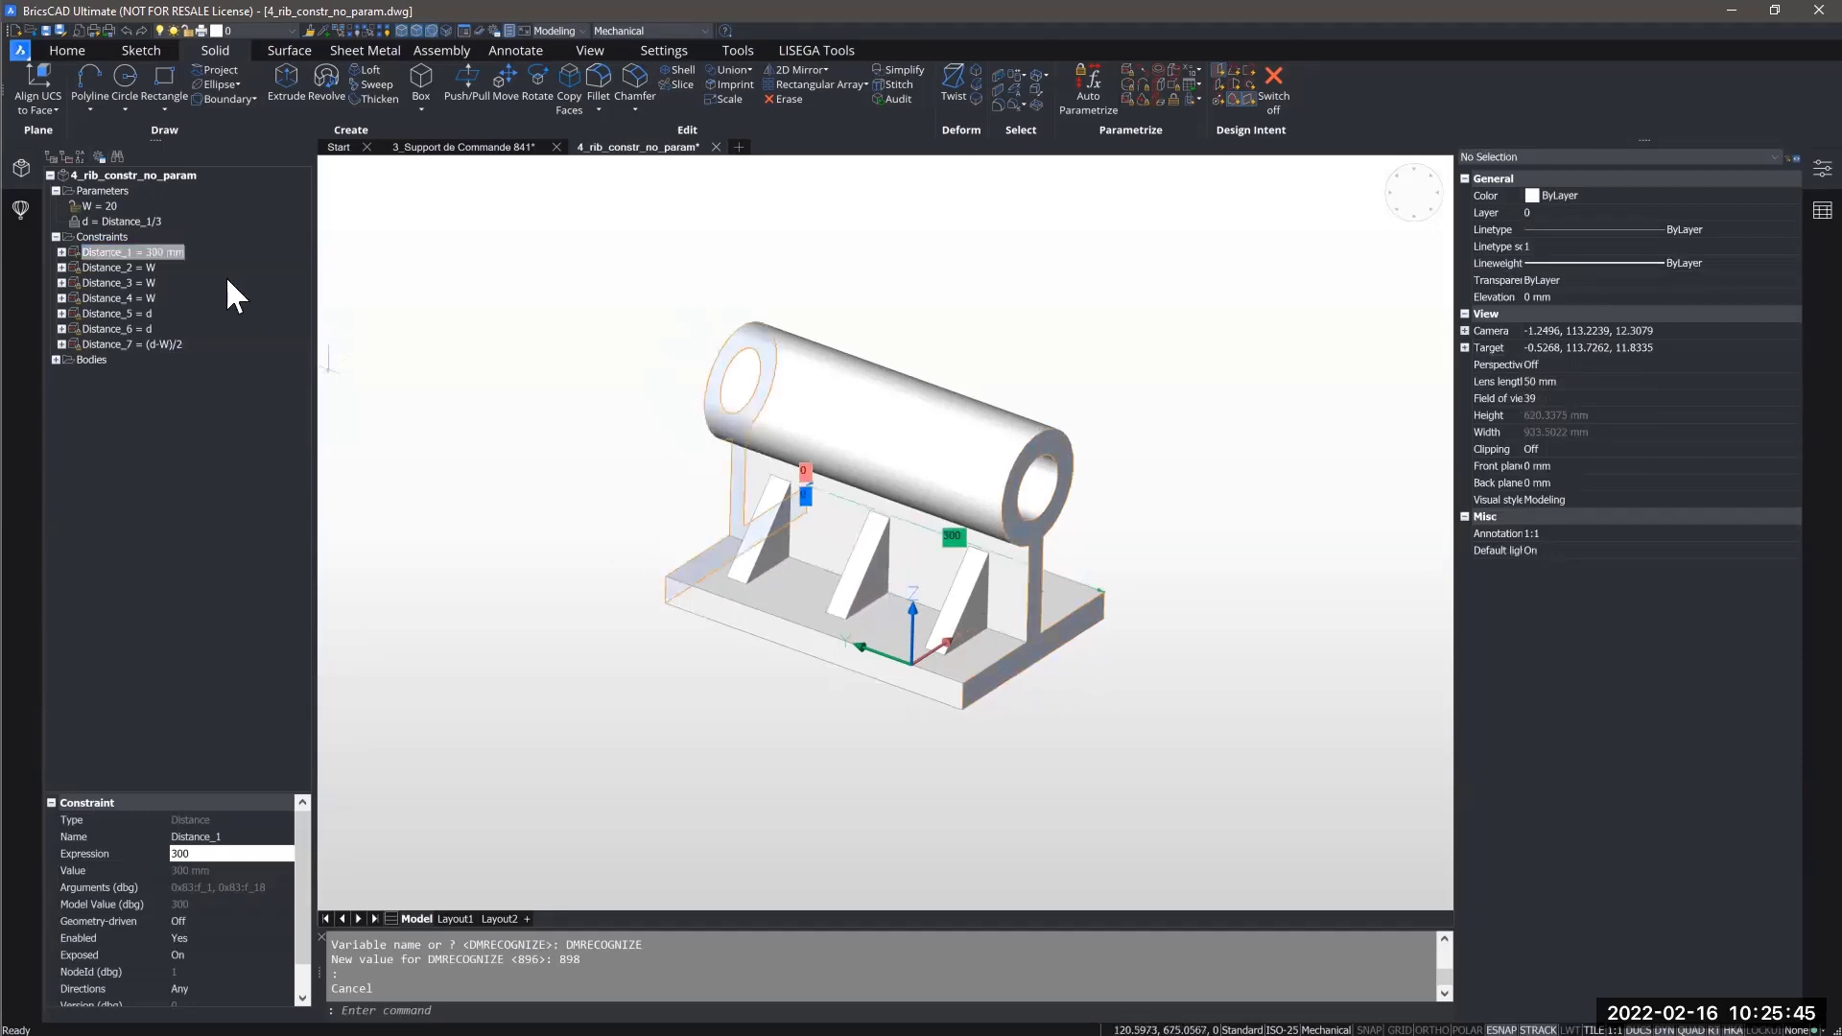
pyautogui.rightClick(158, 251)
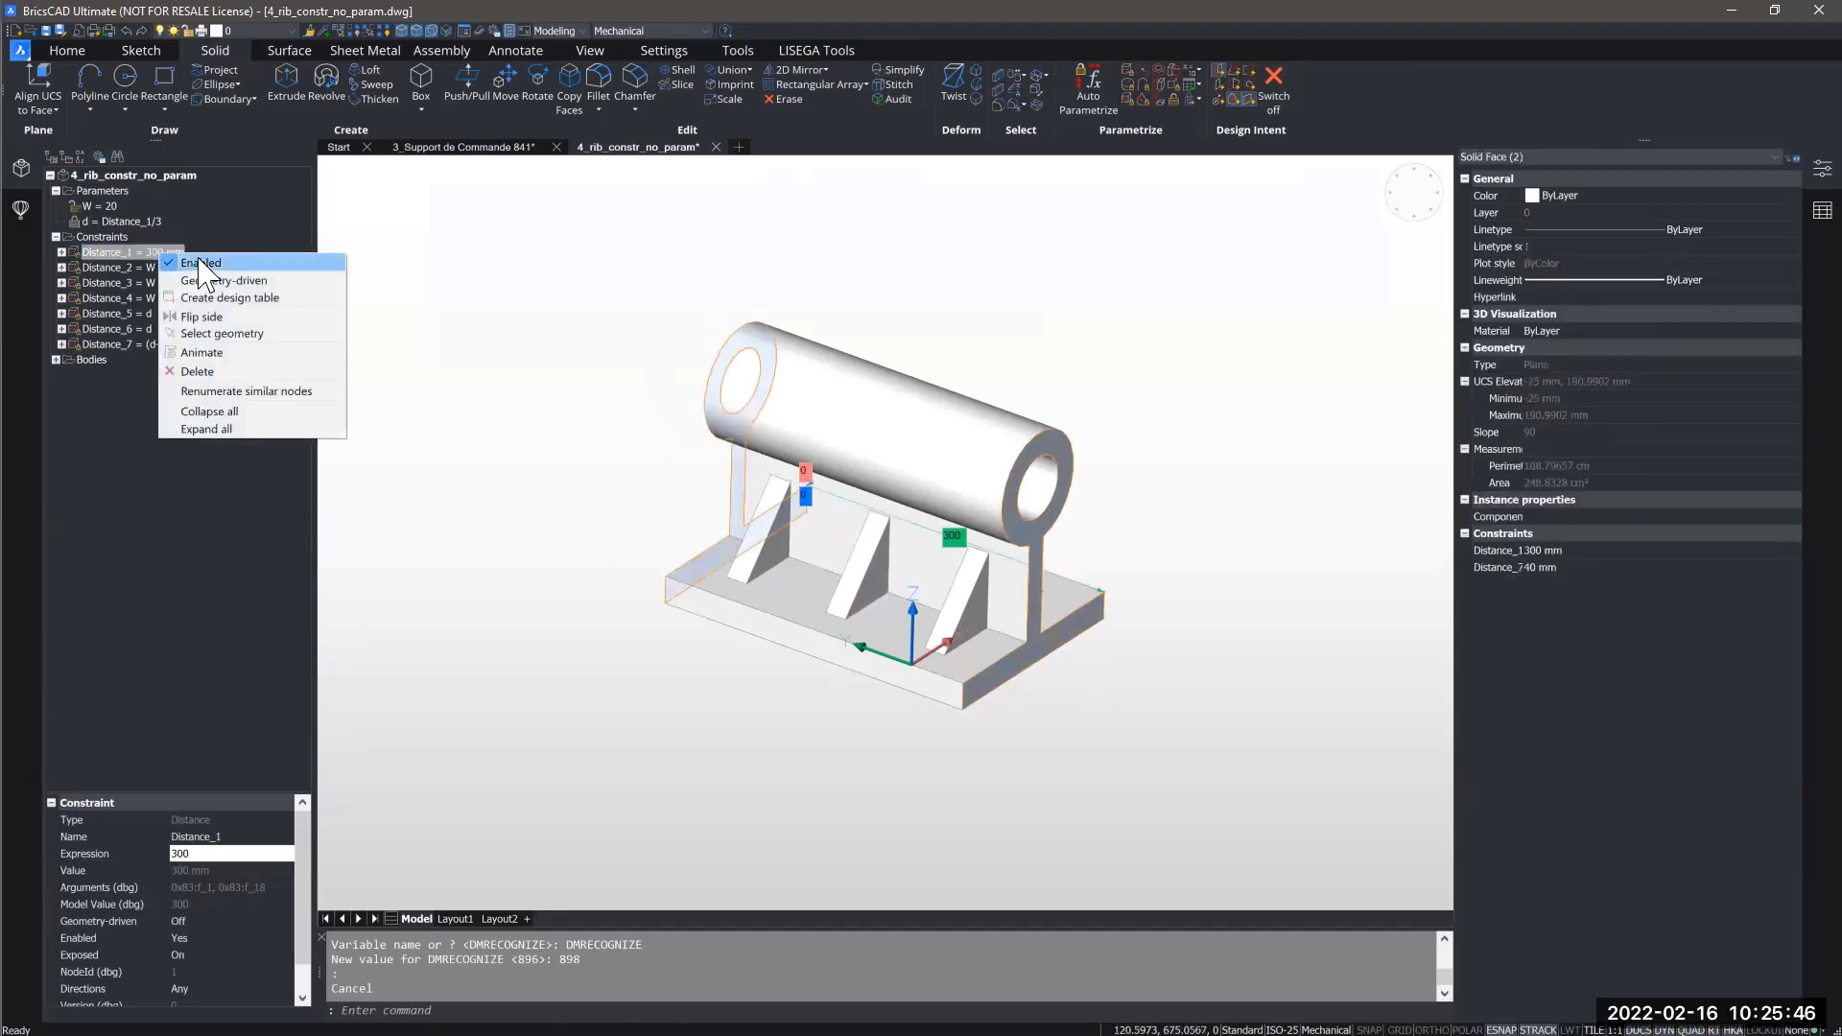
pyautogui.click(216, 353)
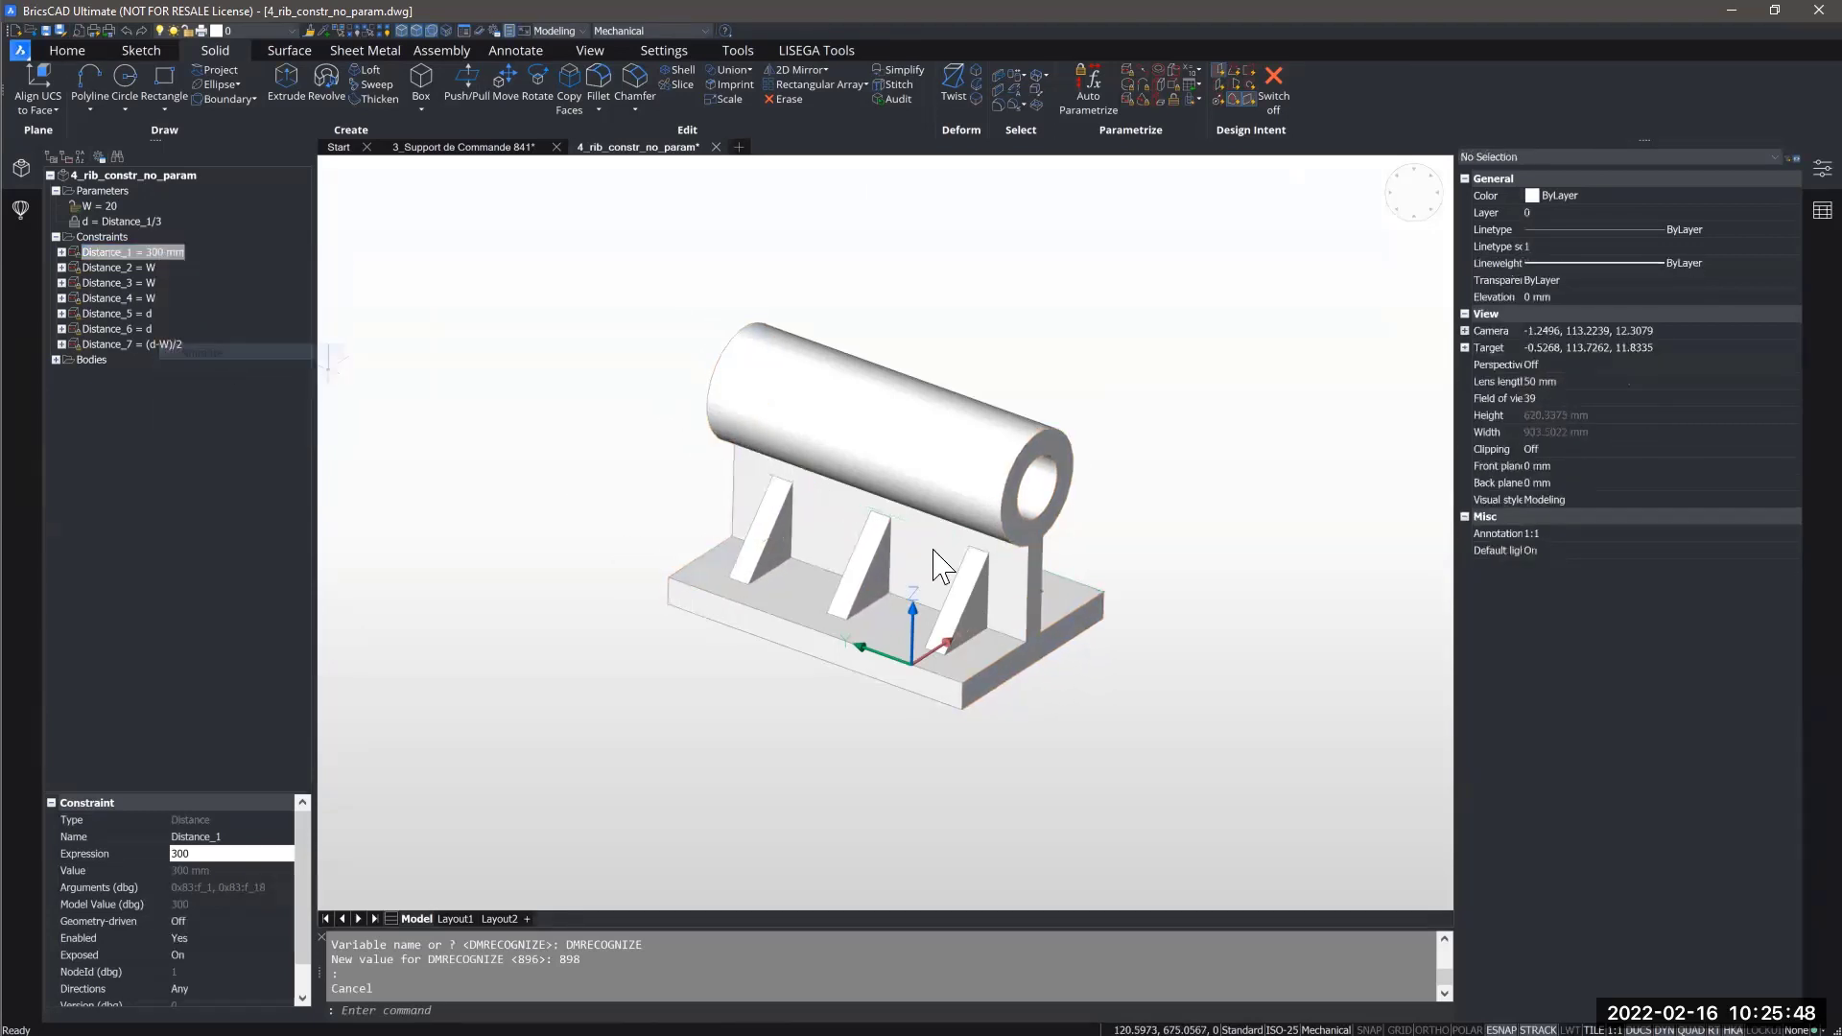
pyautogui.click(153, 254)
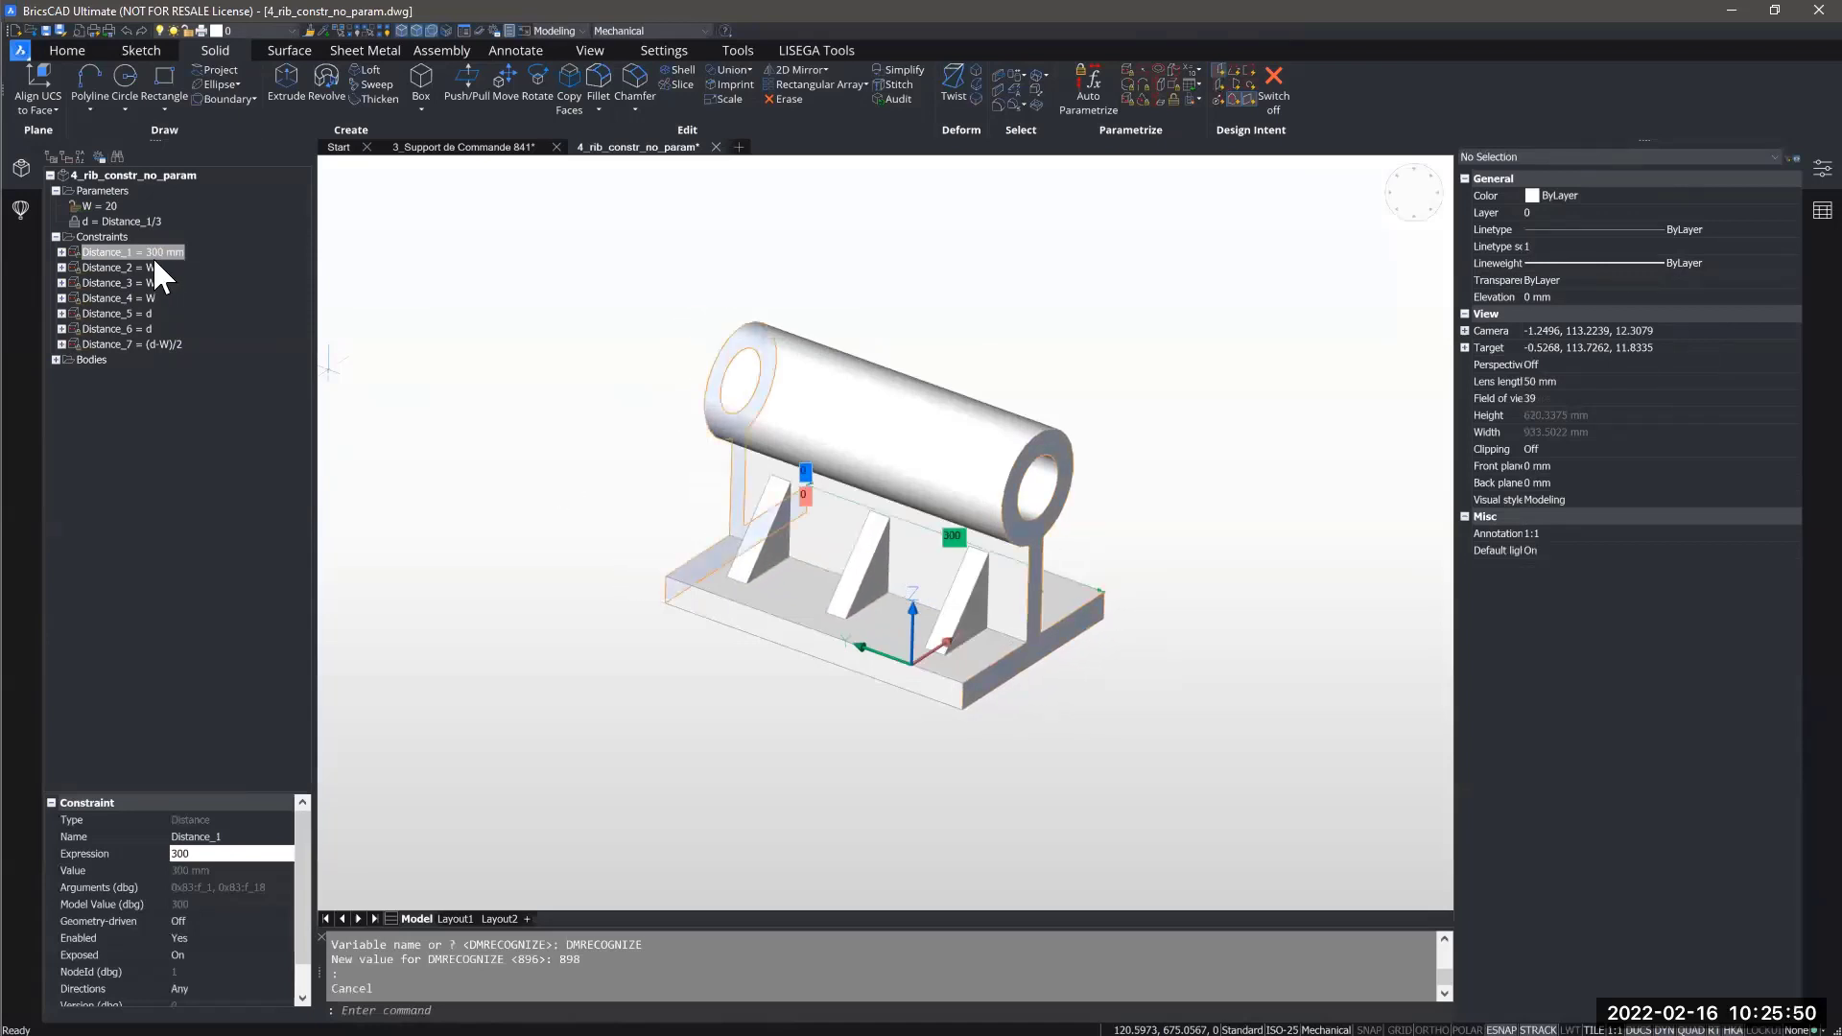
# Review parameter d, replay the Distance_1 animation to check the rib distribution, and inspect constraint Distance_7.
pyautogui.click(110, 221)
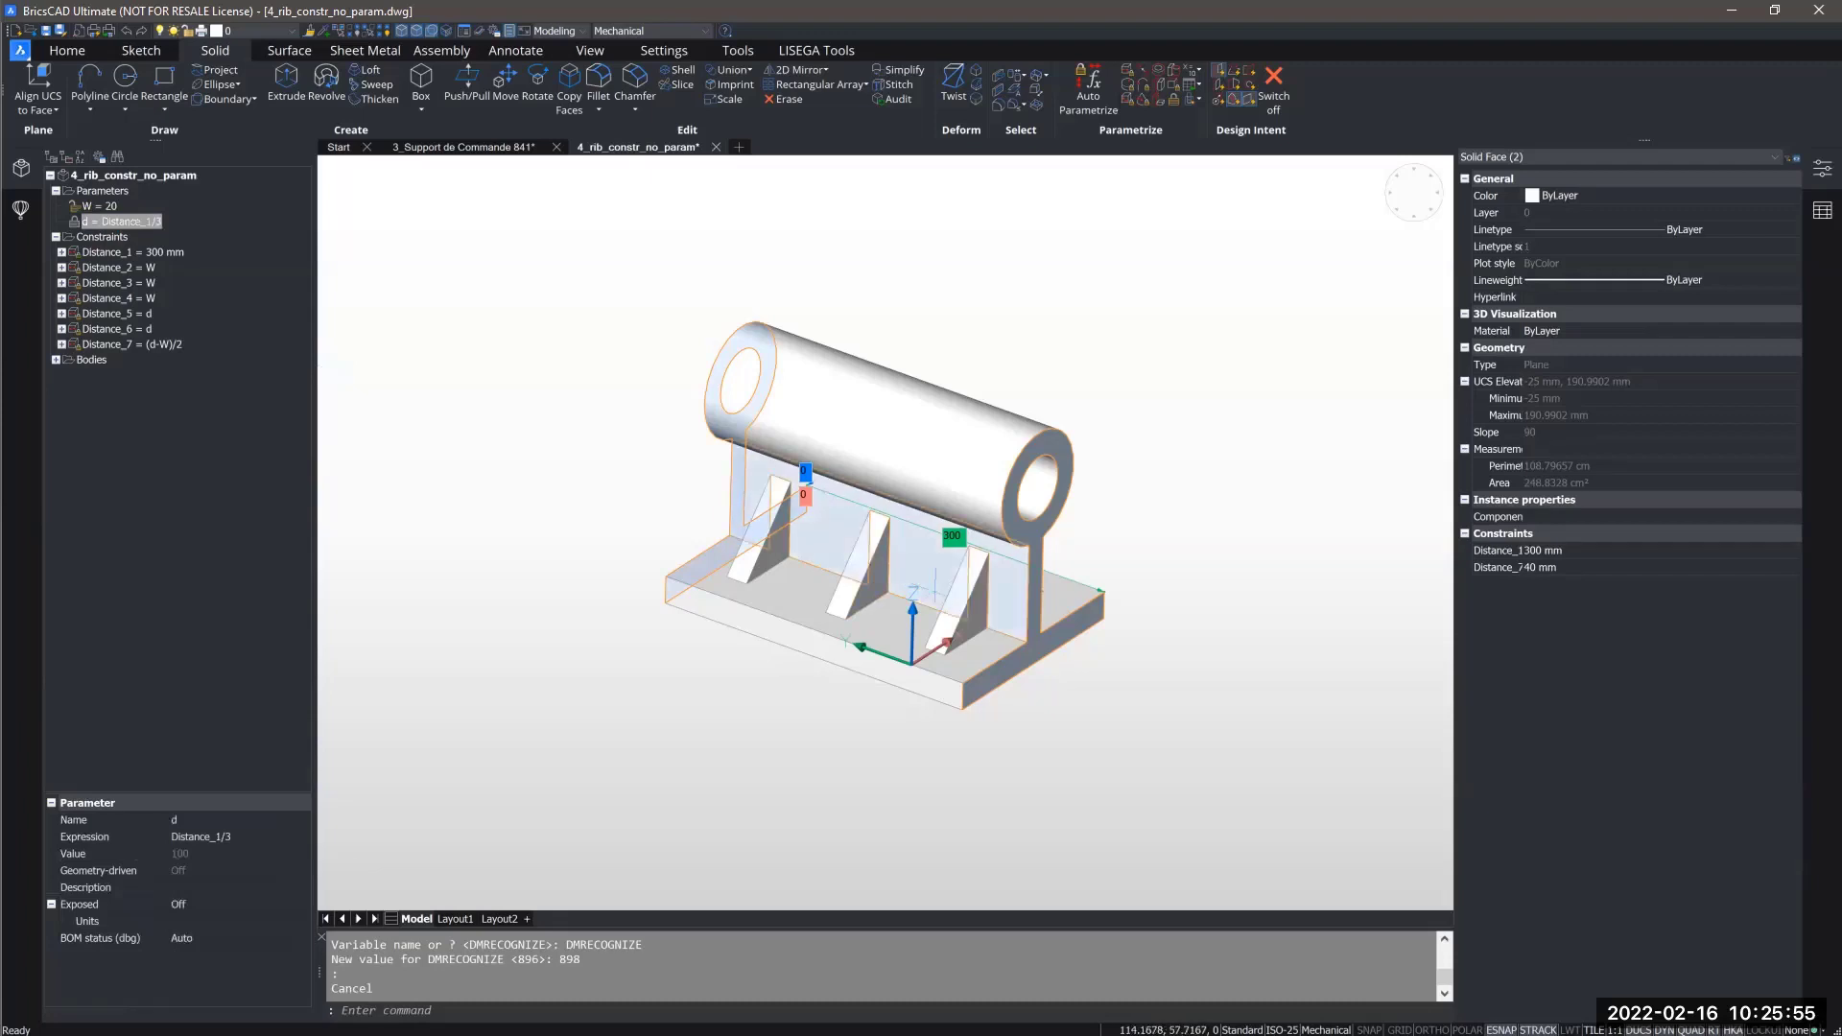
pyautogui.click(151, 251)
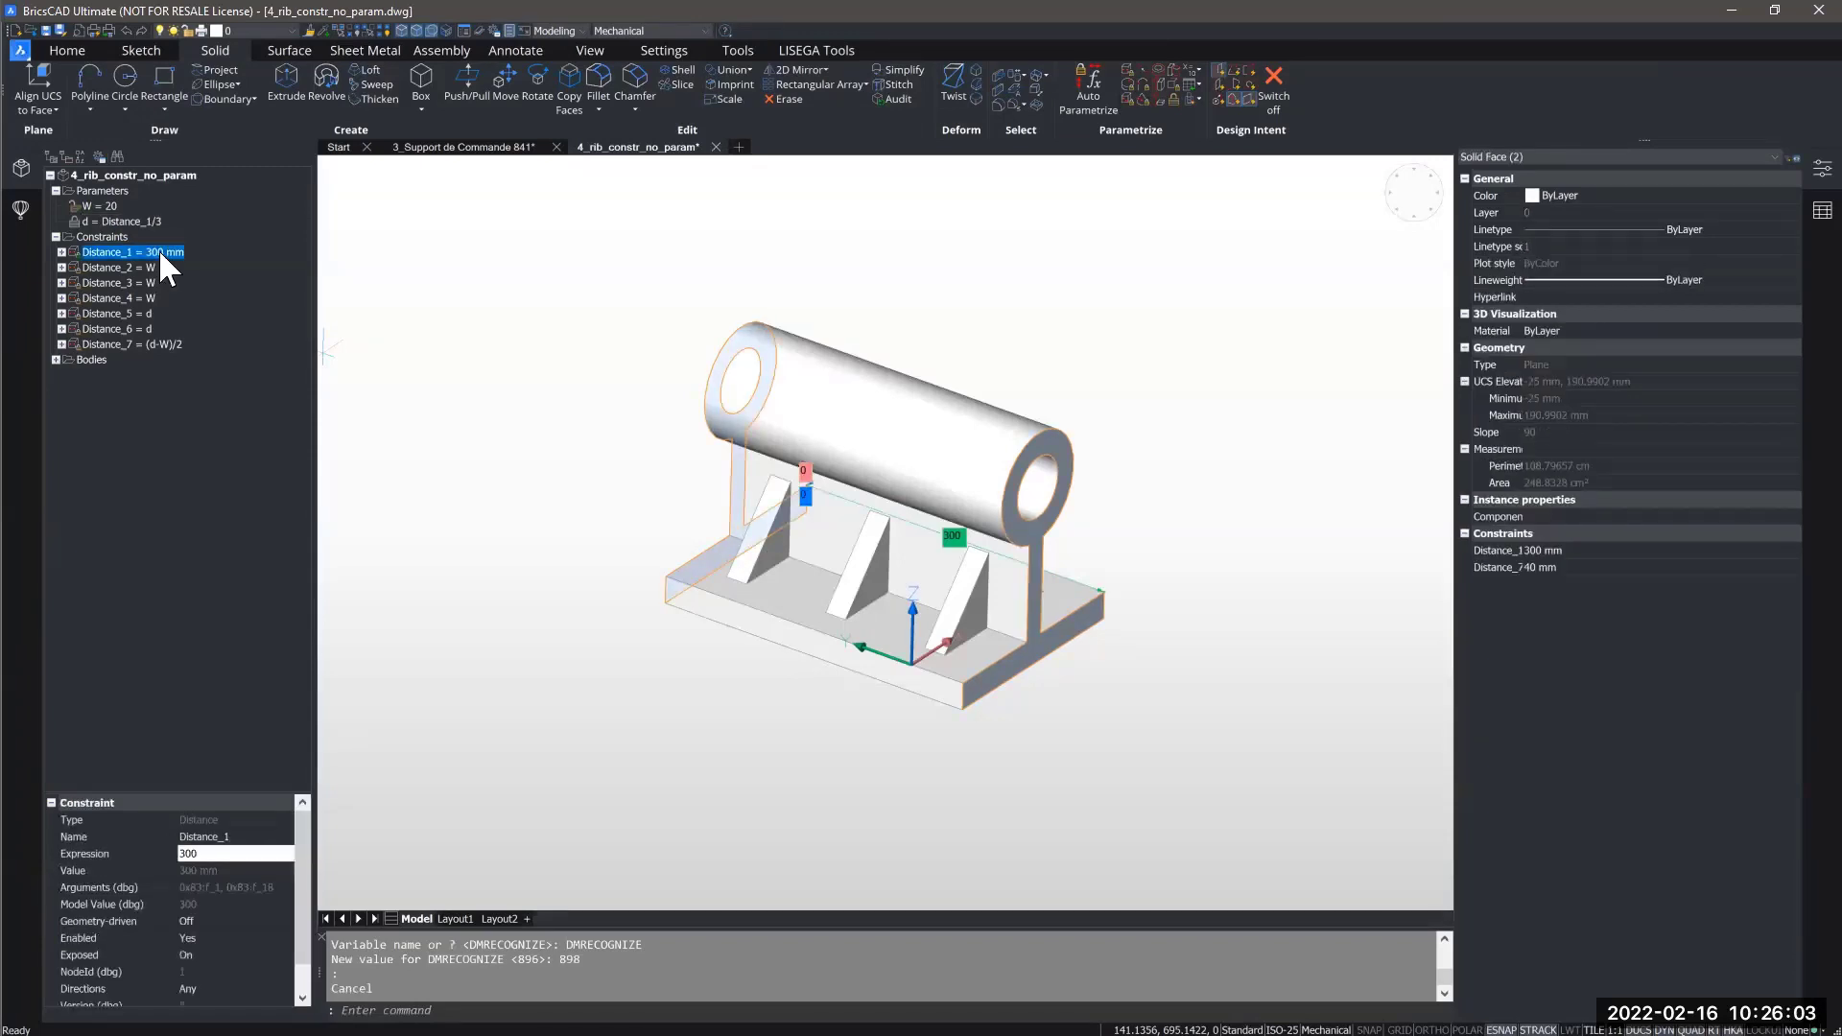
pyautogui.rightClick(160, 254)
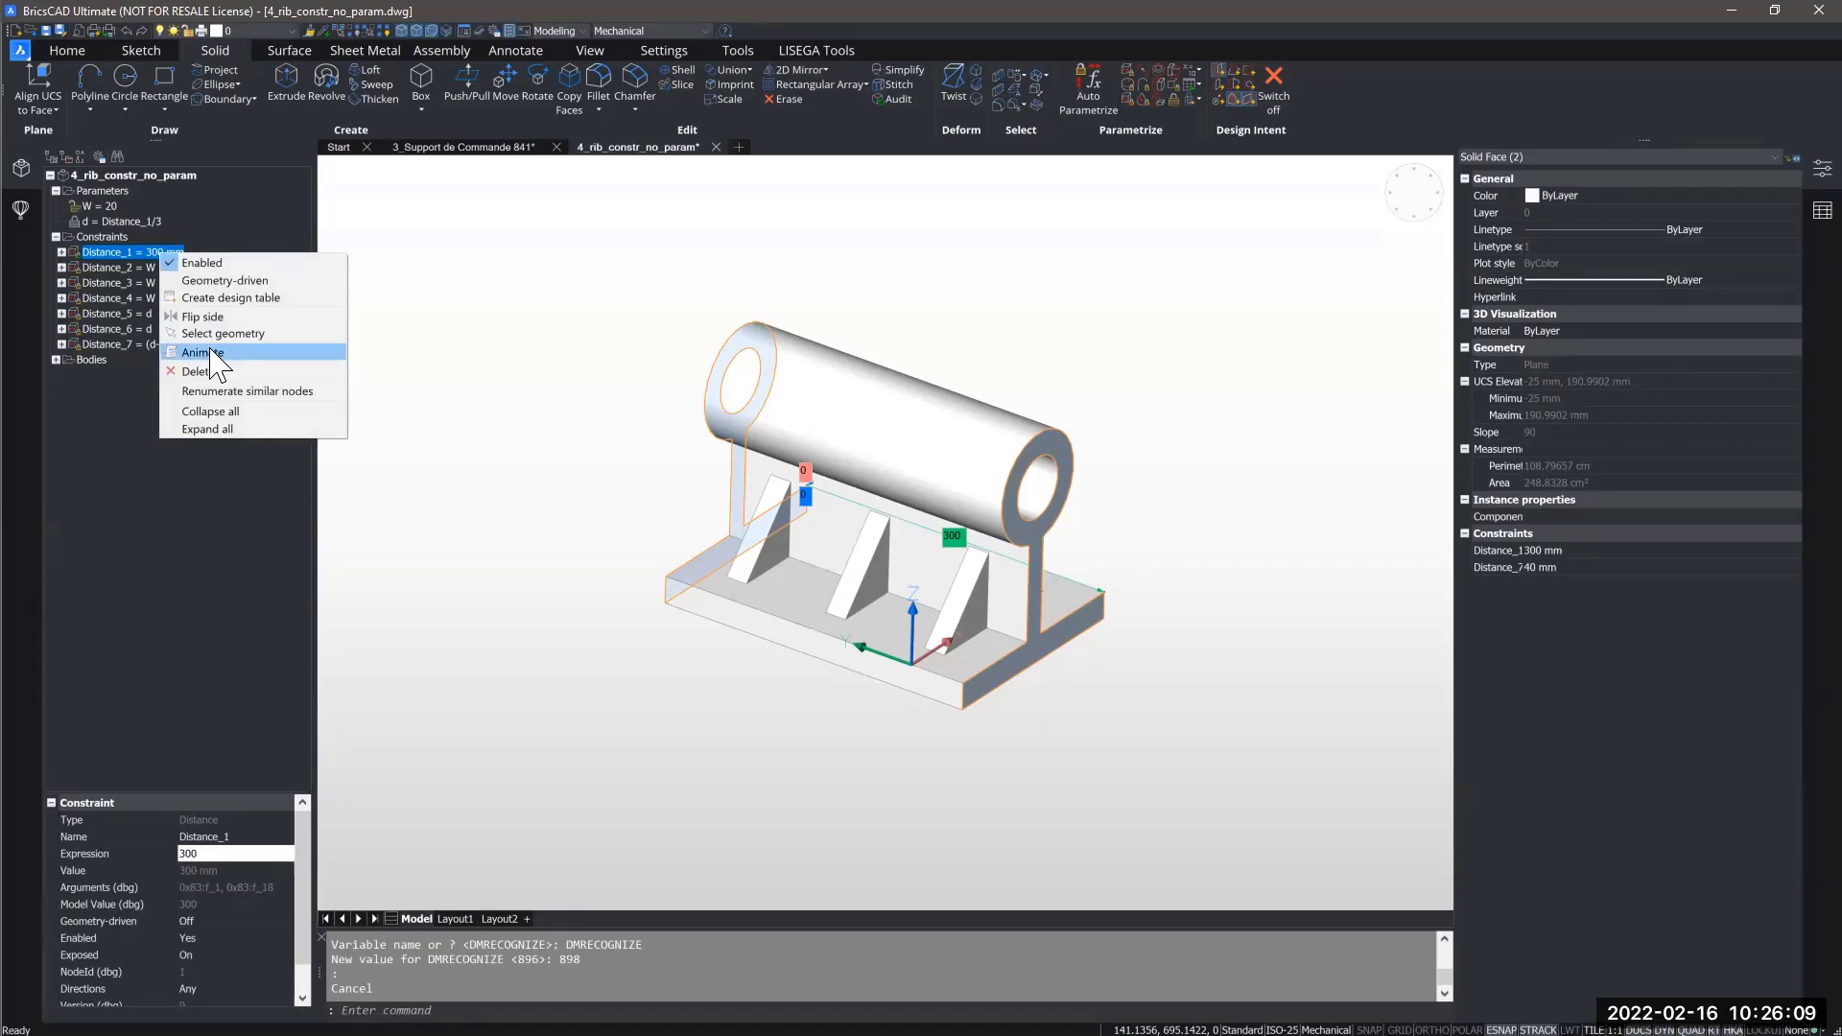
pyautogui.click(204, 352)
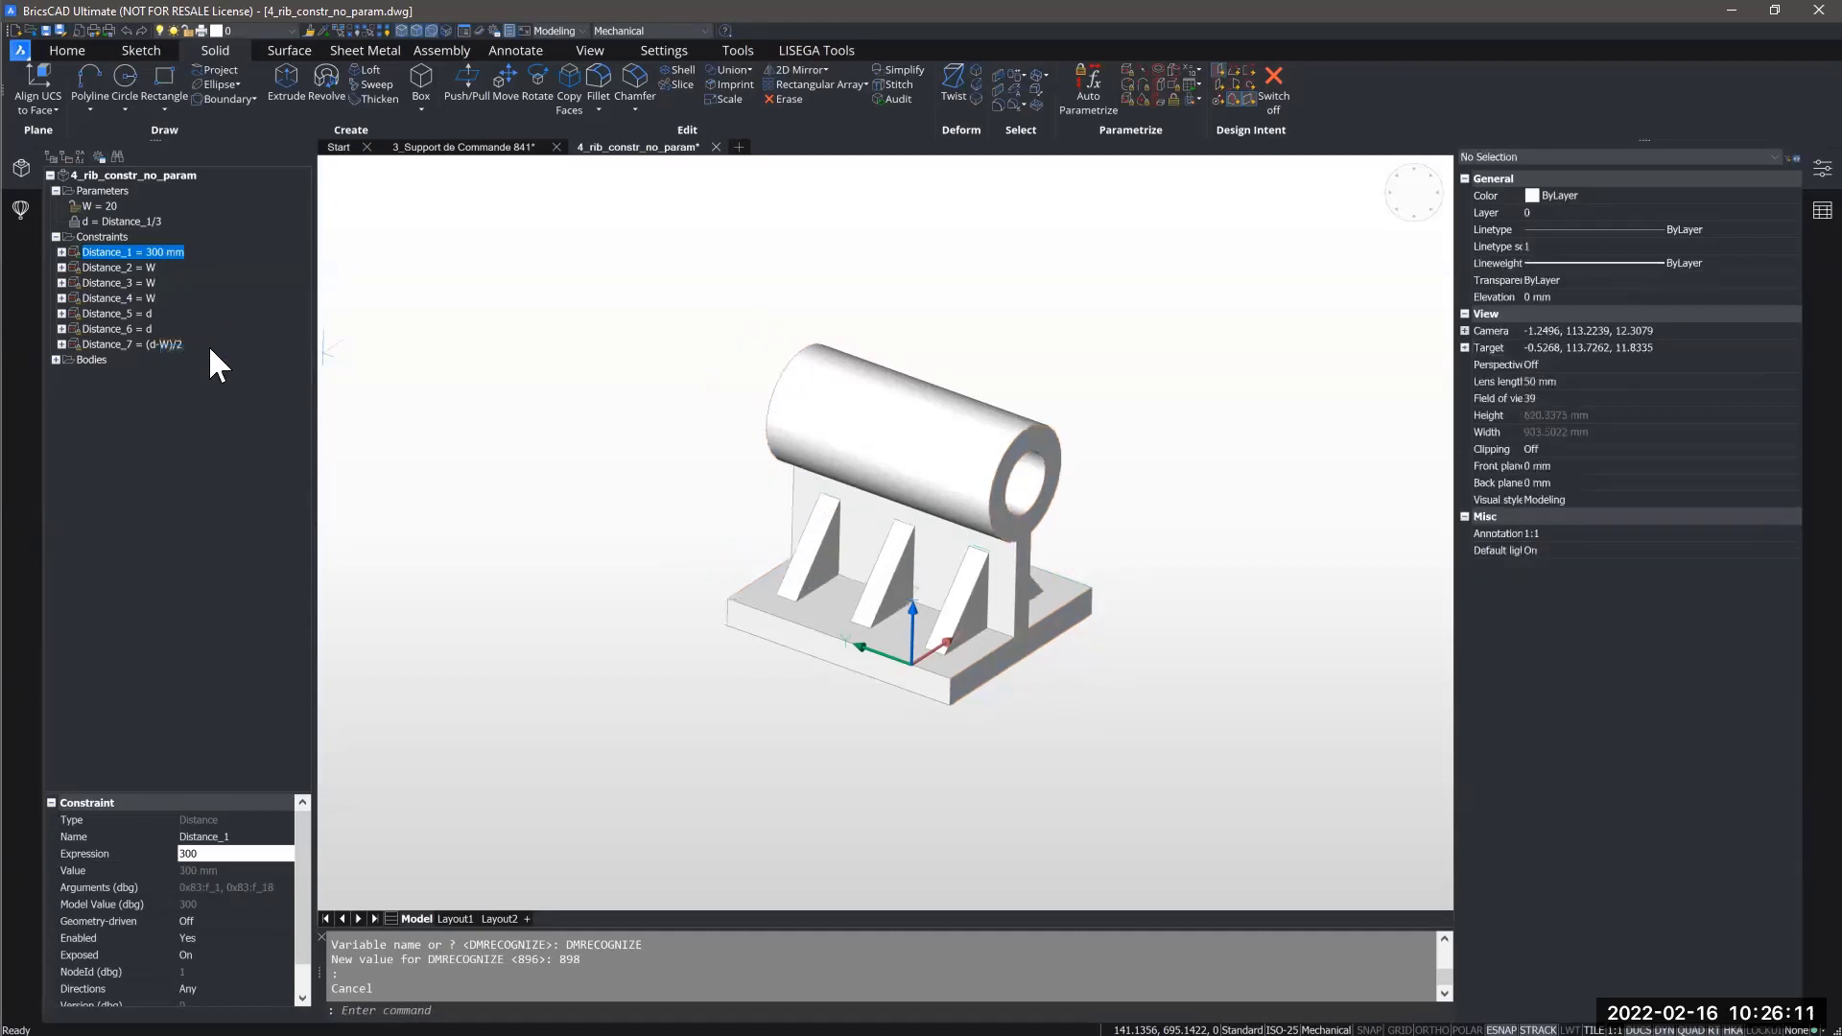
pyautogui.click(144, 344)
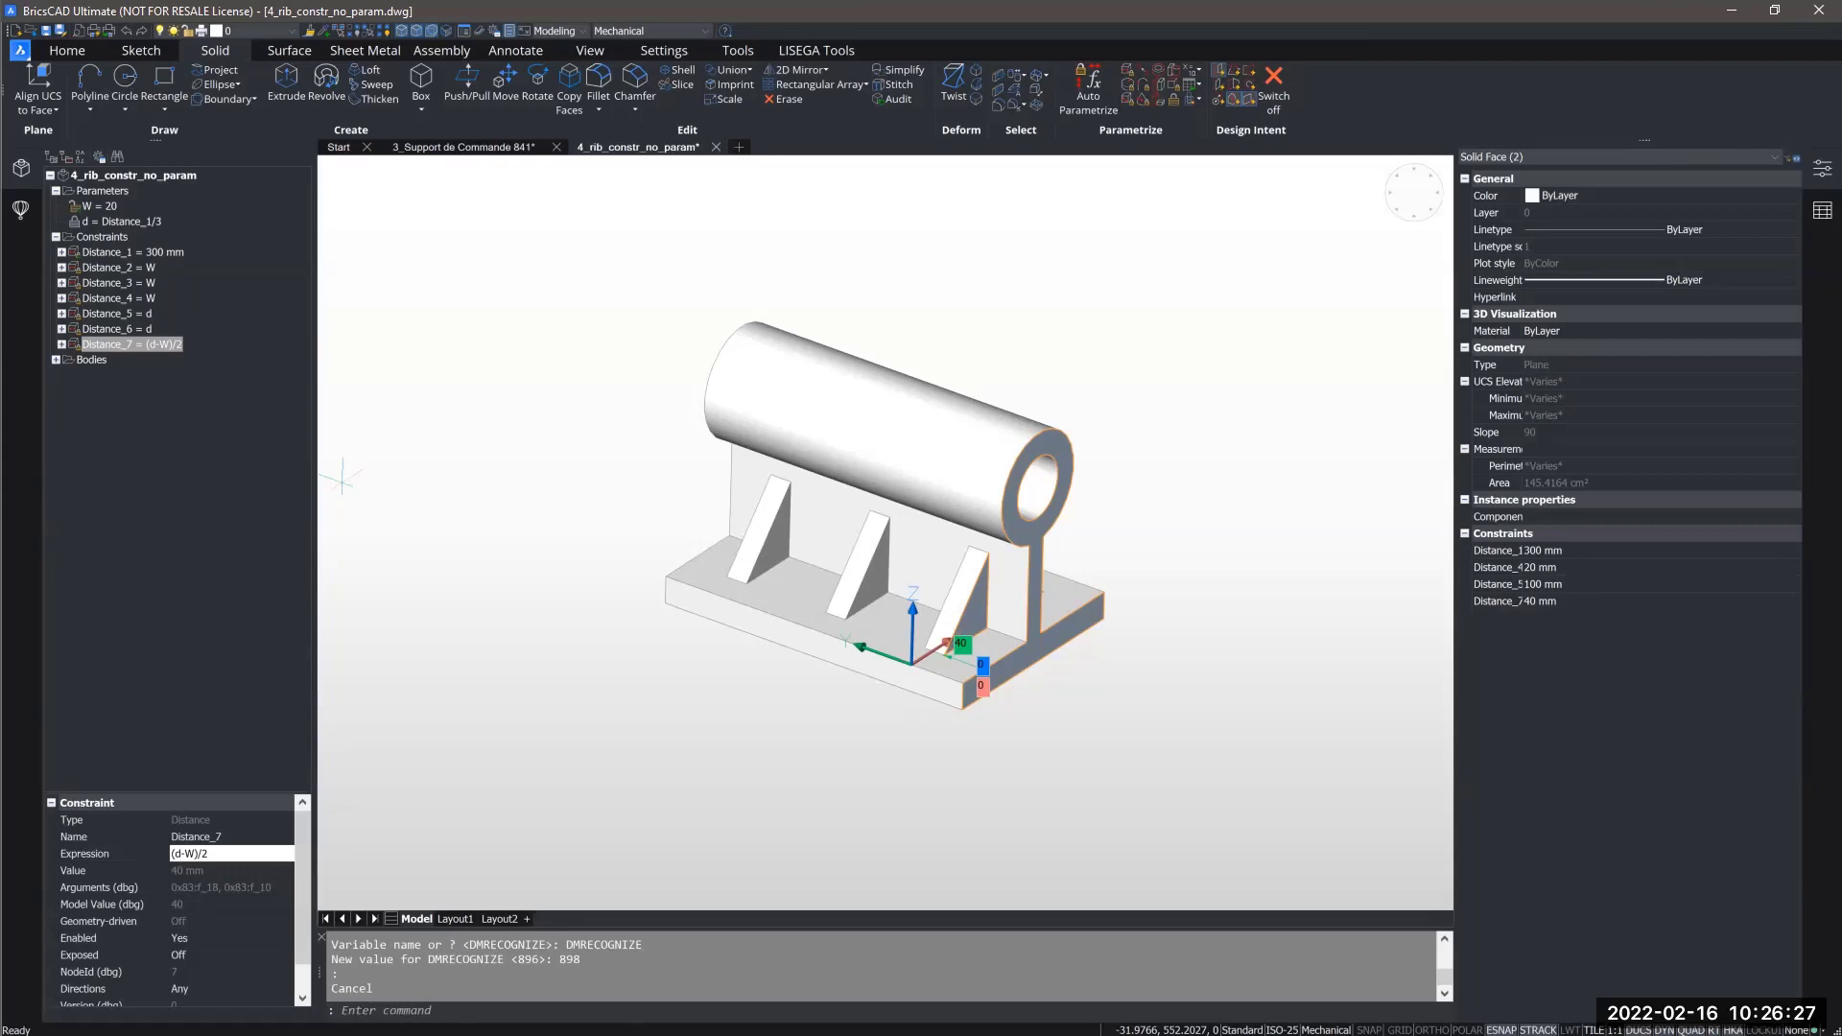
pyautogui.click(112, 174)
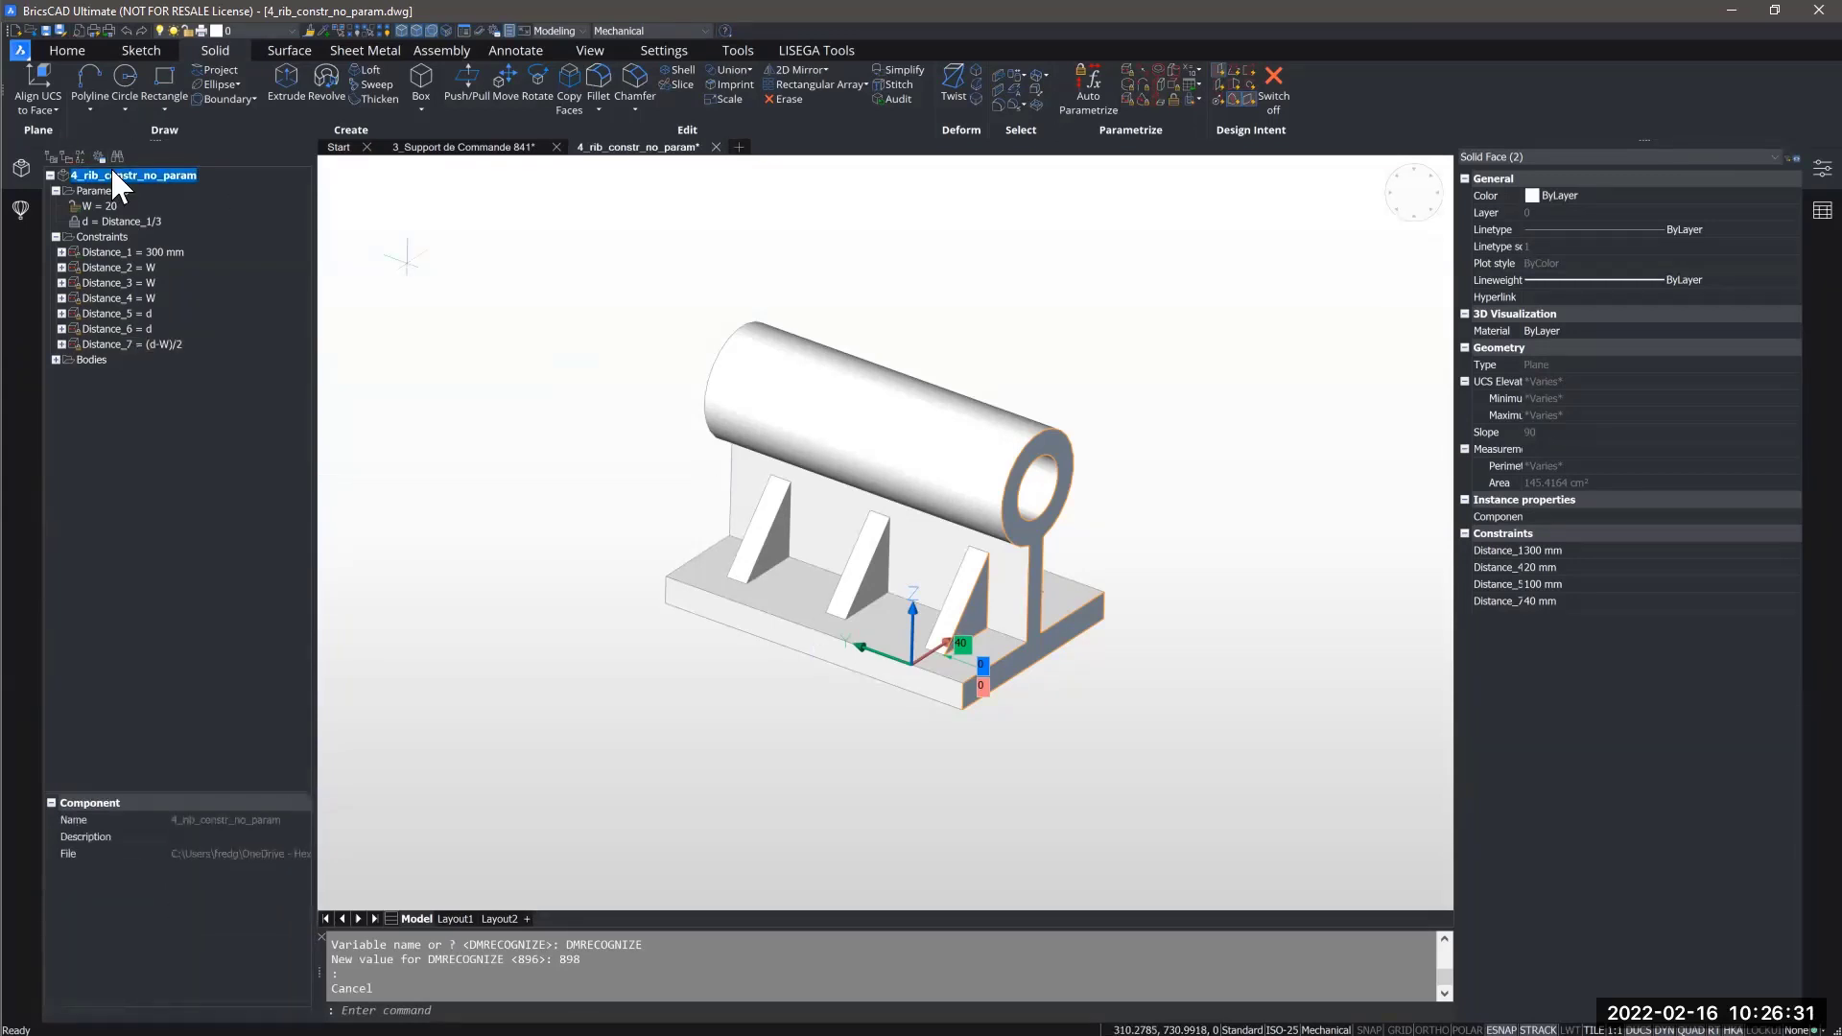